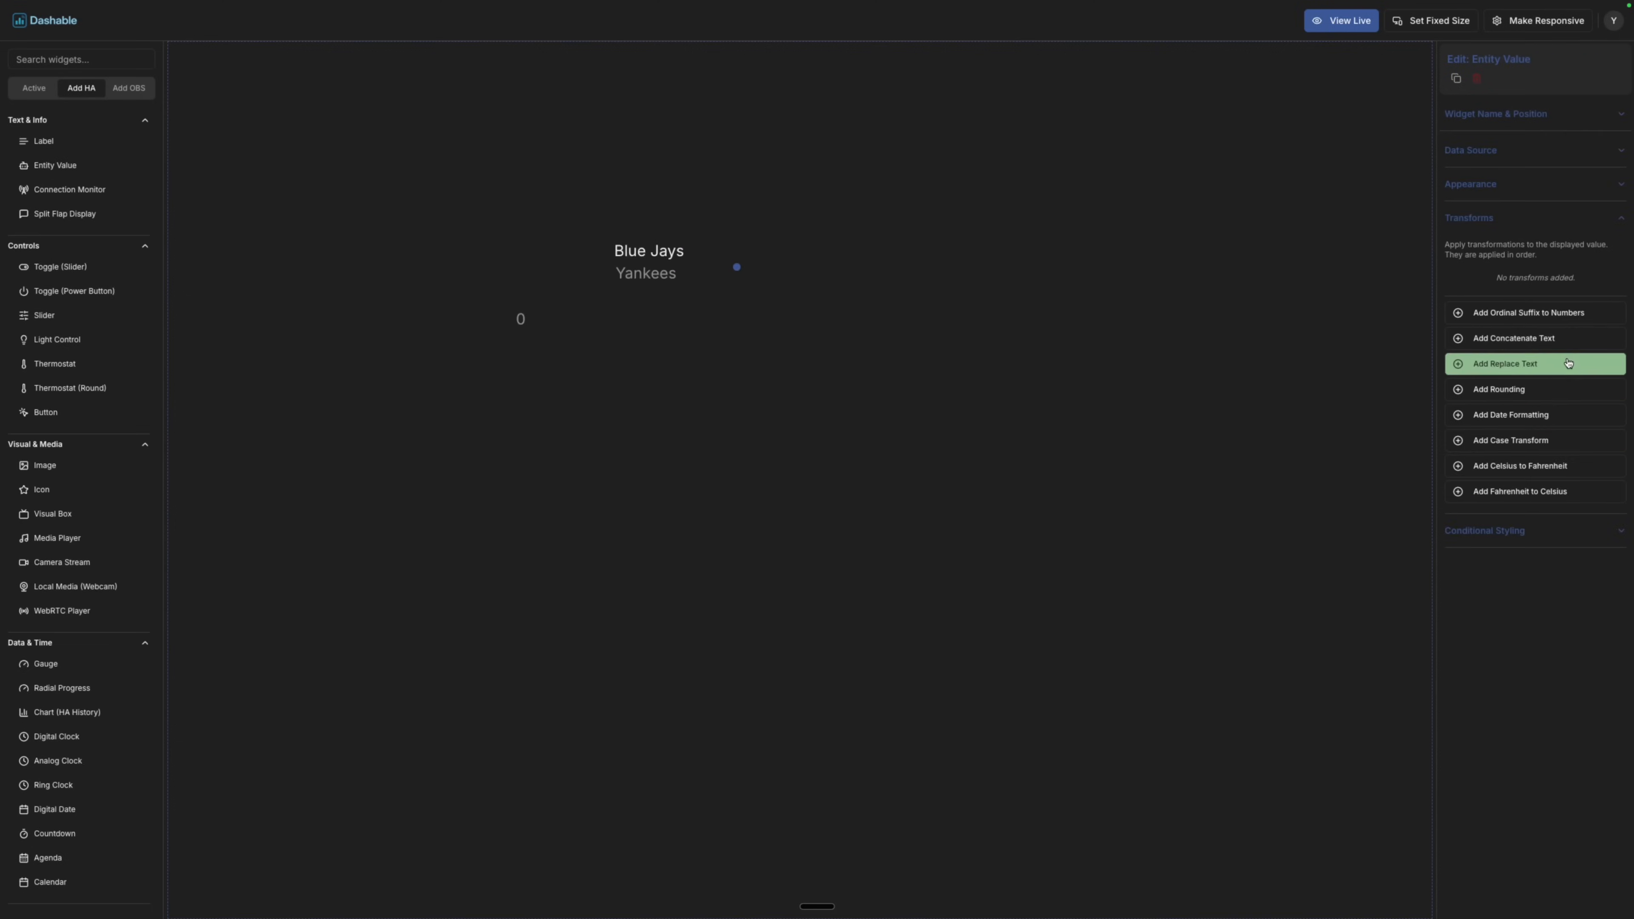
Make the Blue Jays label ALL UPPER CASE and give it a new display font.
click(1557, 439)
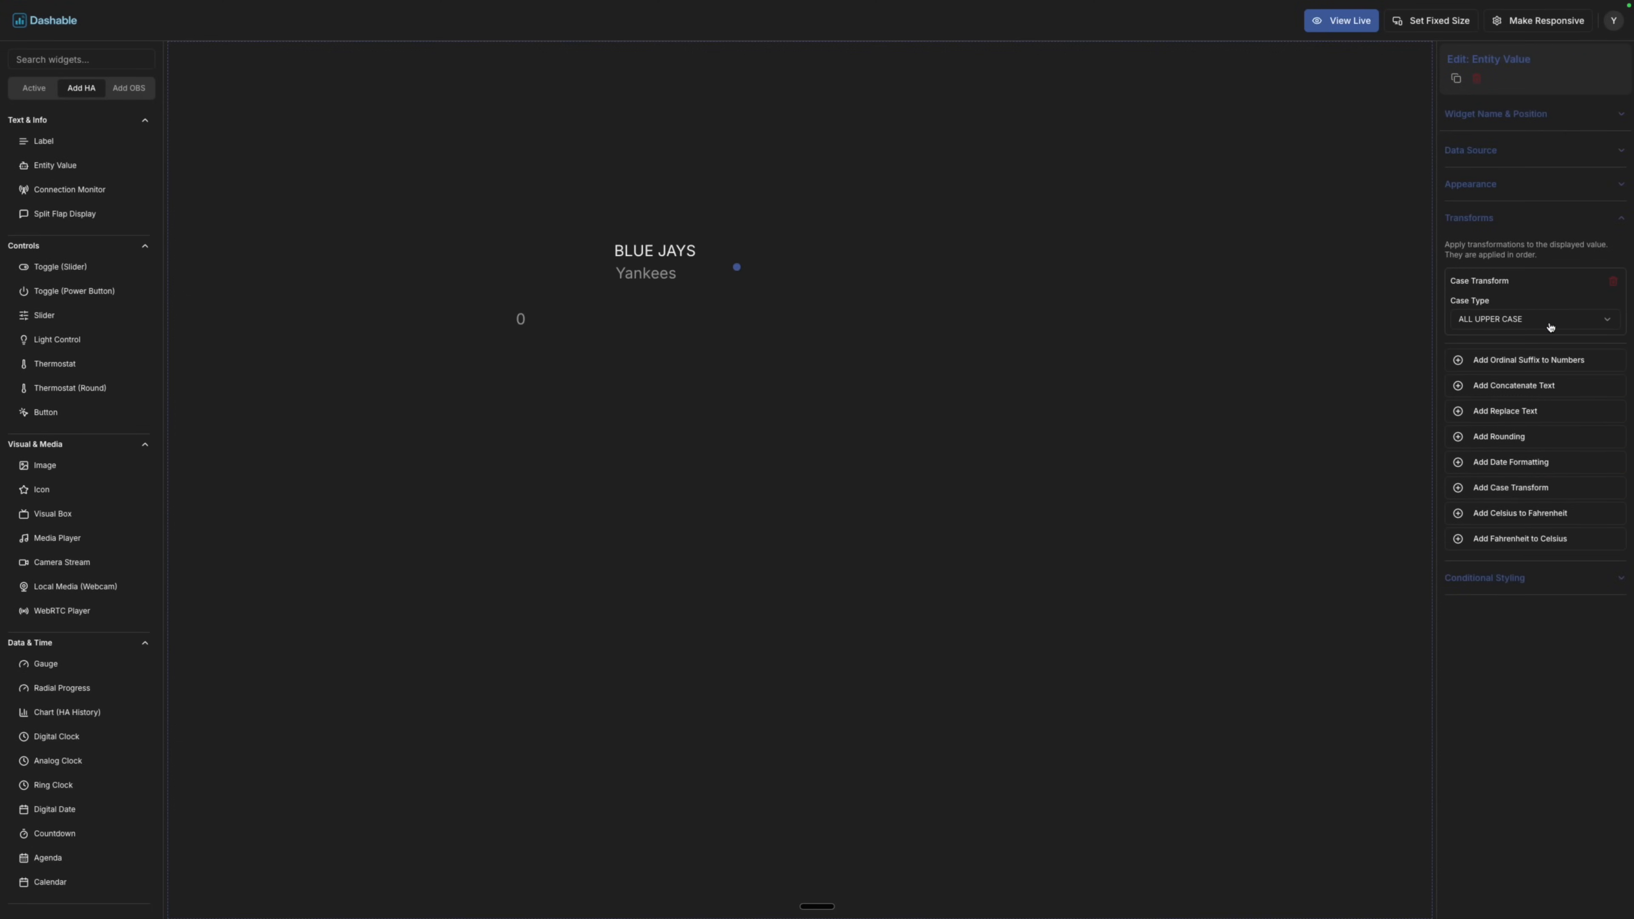
click(1536, 187)
click(1514, 275)
scroll(1515, 351, down, 5)
click(1517, 357)
Set the Yankees label to Source Code Pro and ALL UPPER CASE, and view it live.
click(656, 274)
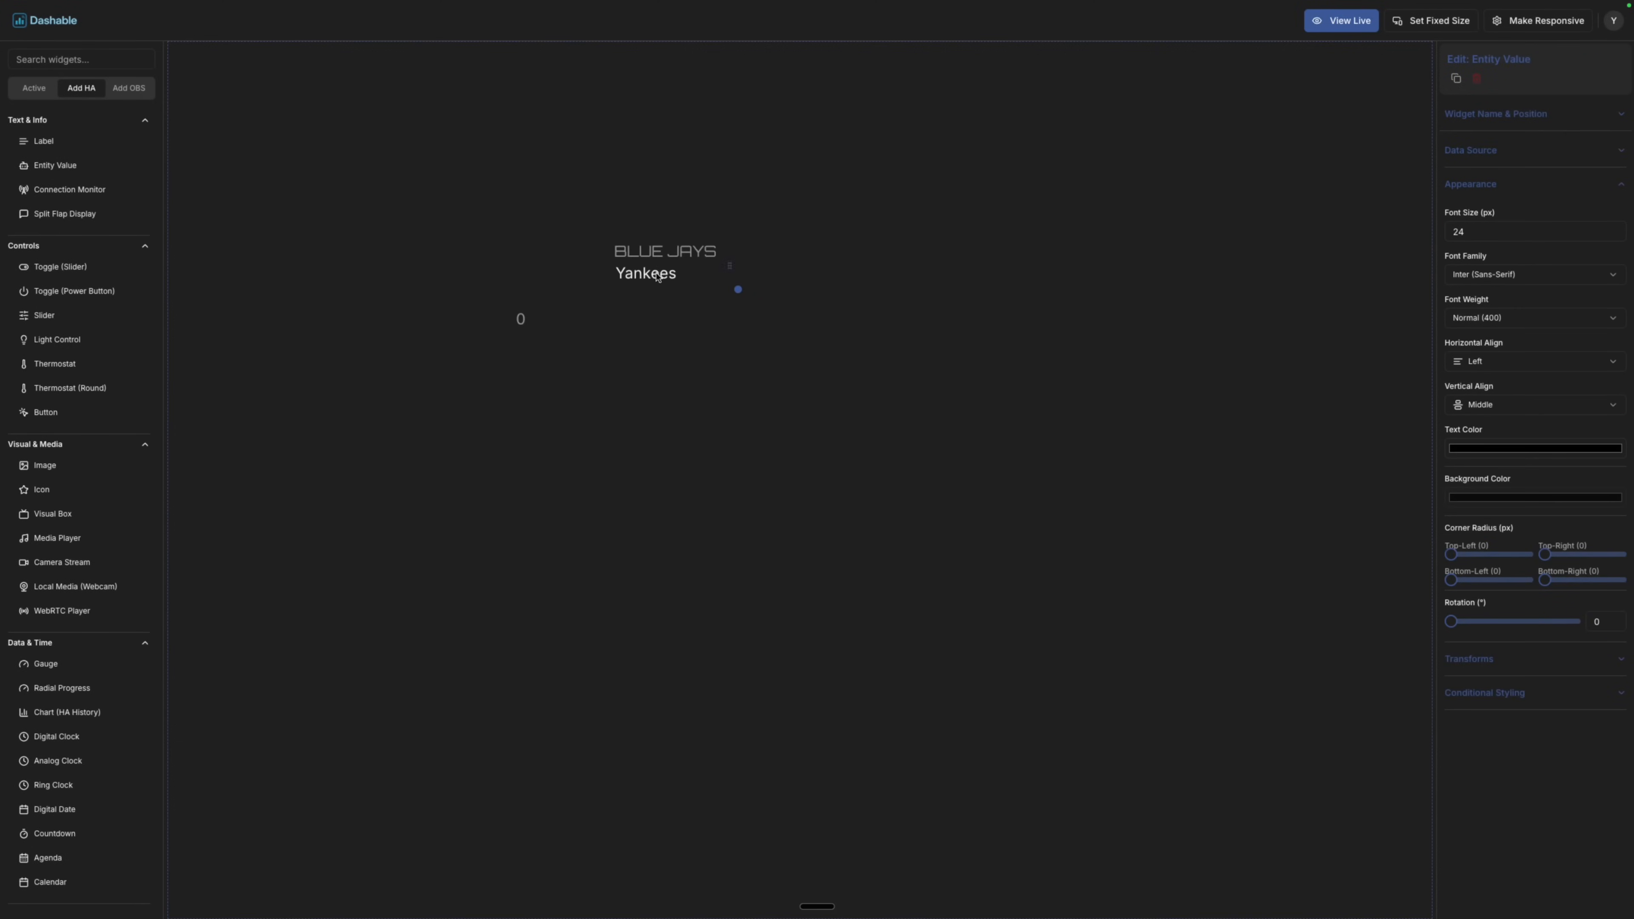
click(1513, 276)
click(1516, 317)
click(1530, 184)
click(1543, 441)
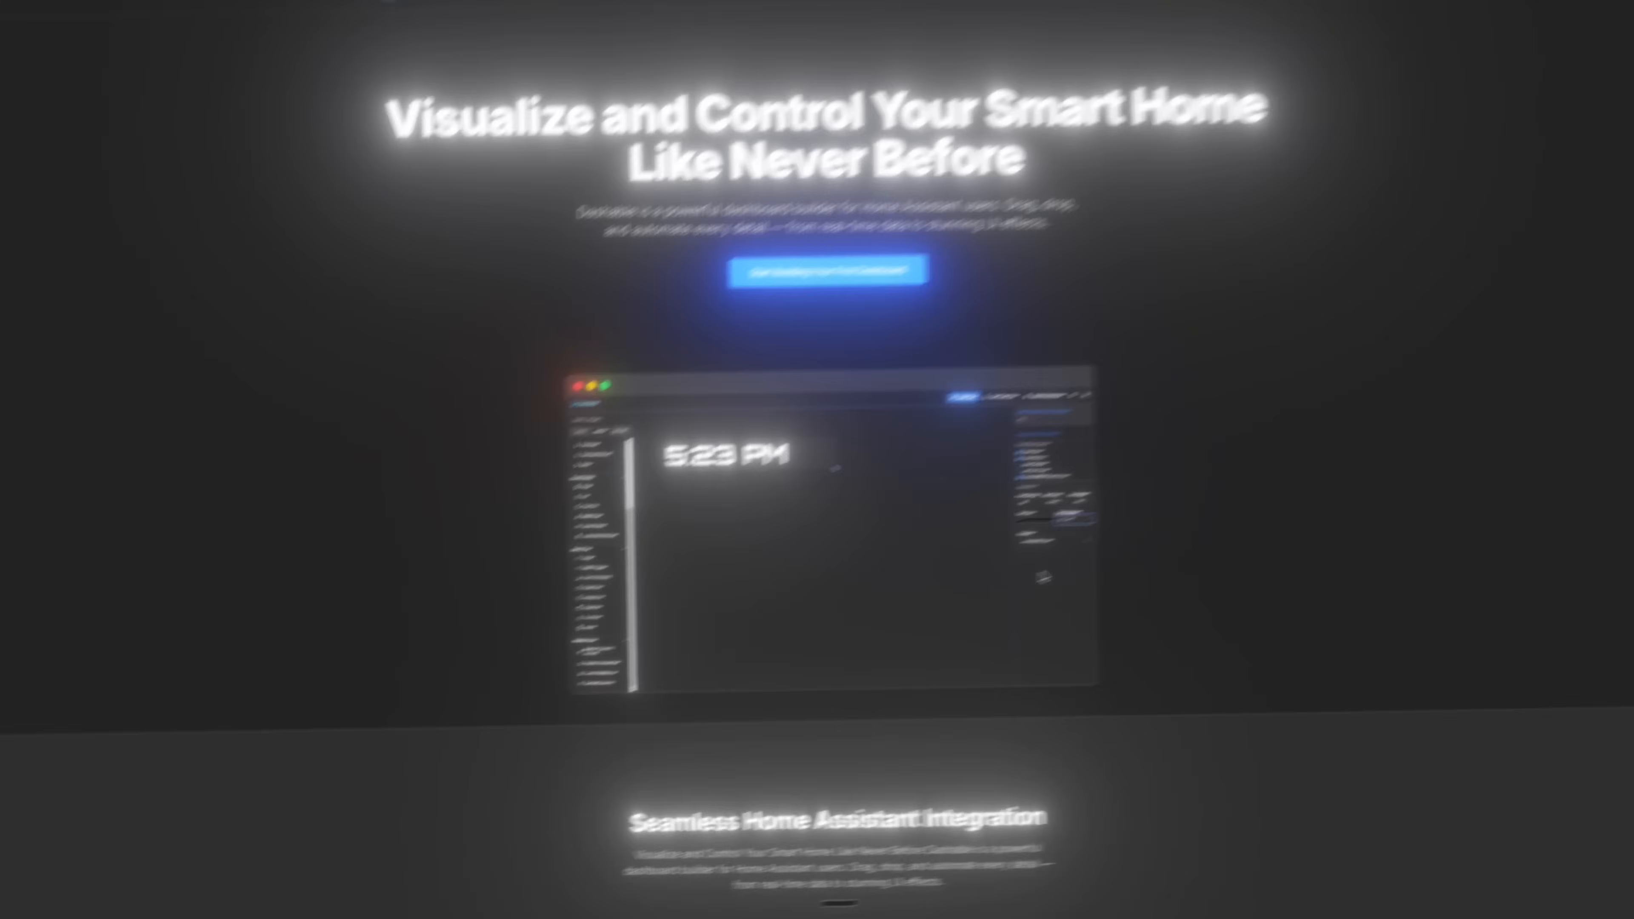
From the Dashable homepage, go to Sign Up and choose Join Waitlist.
scroll(1020, 593, down, 18)
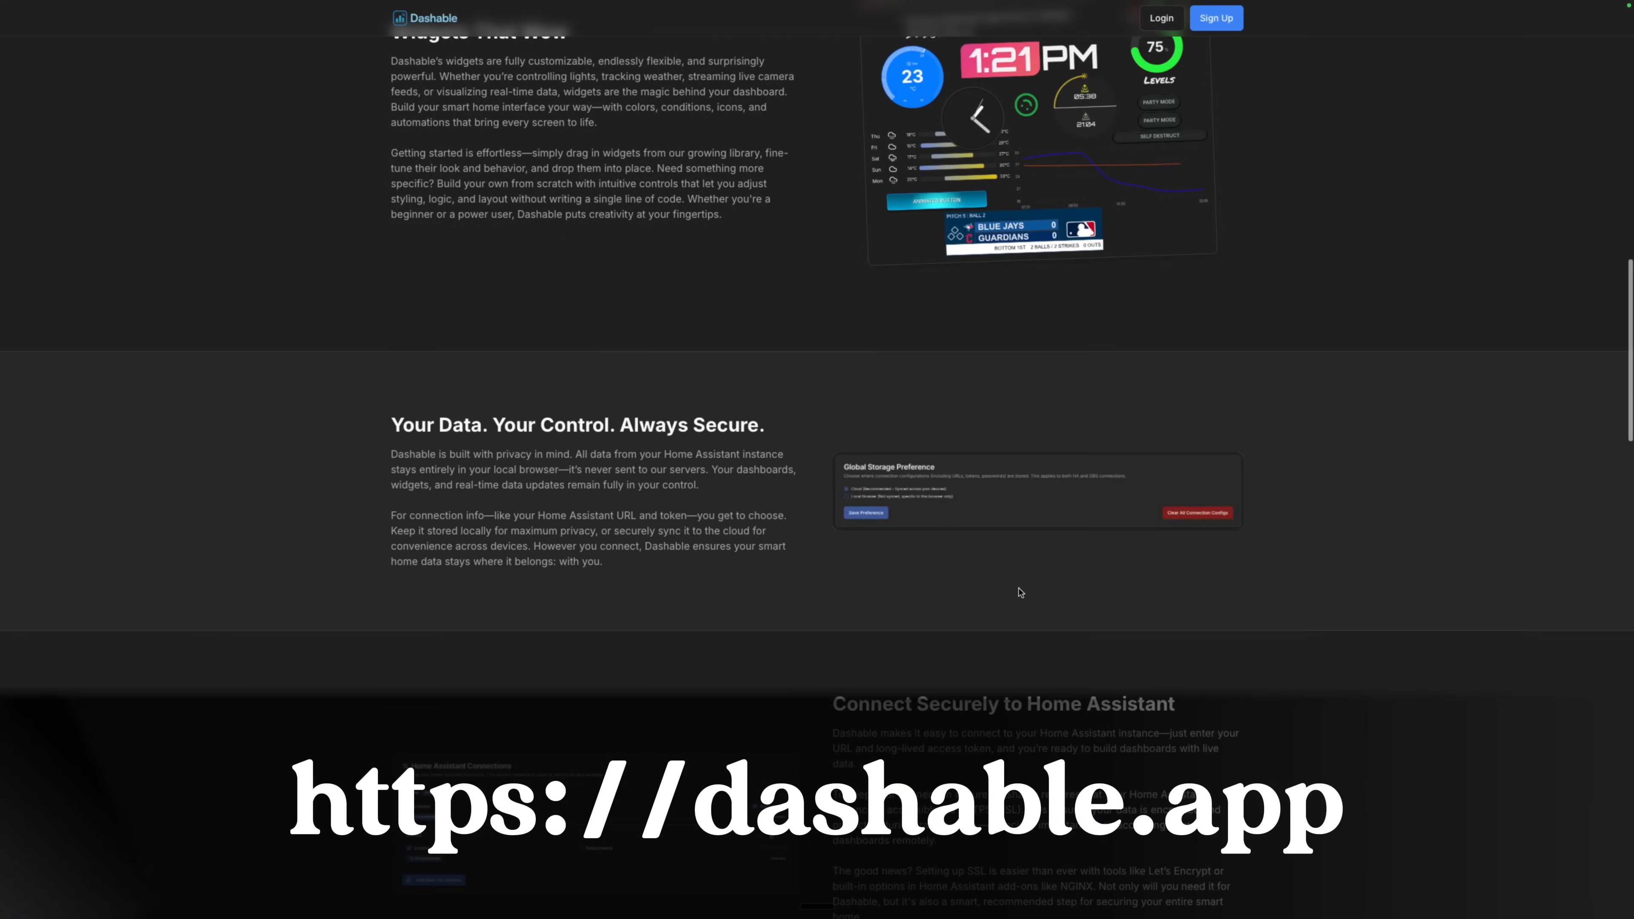
scroll(1021, 592, down, 5)
scroll(1020, 593, up, 20)
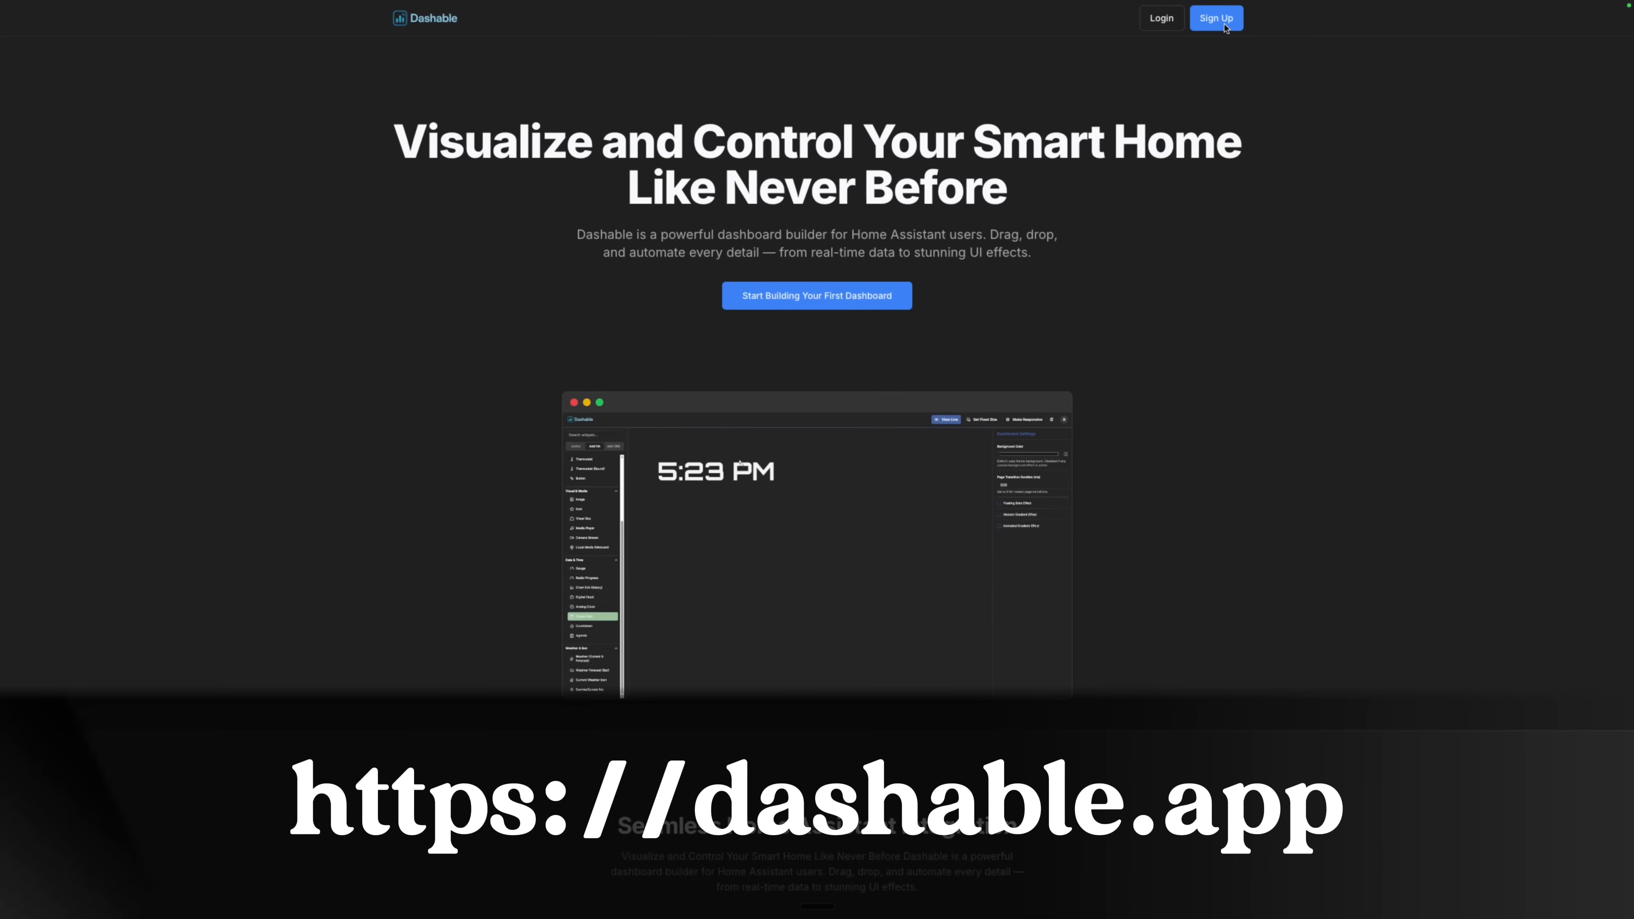
click(1224, 26)
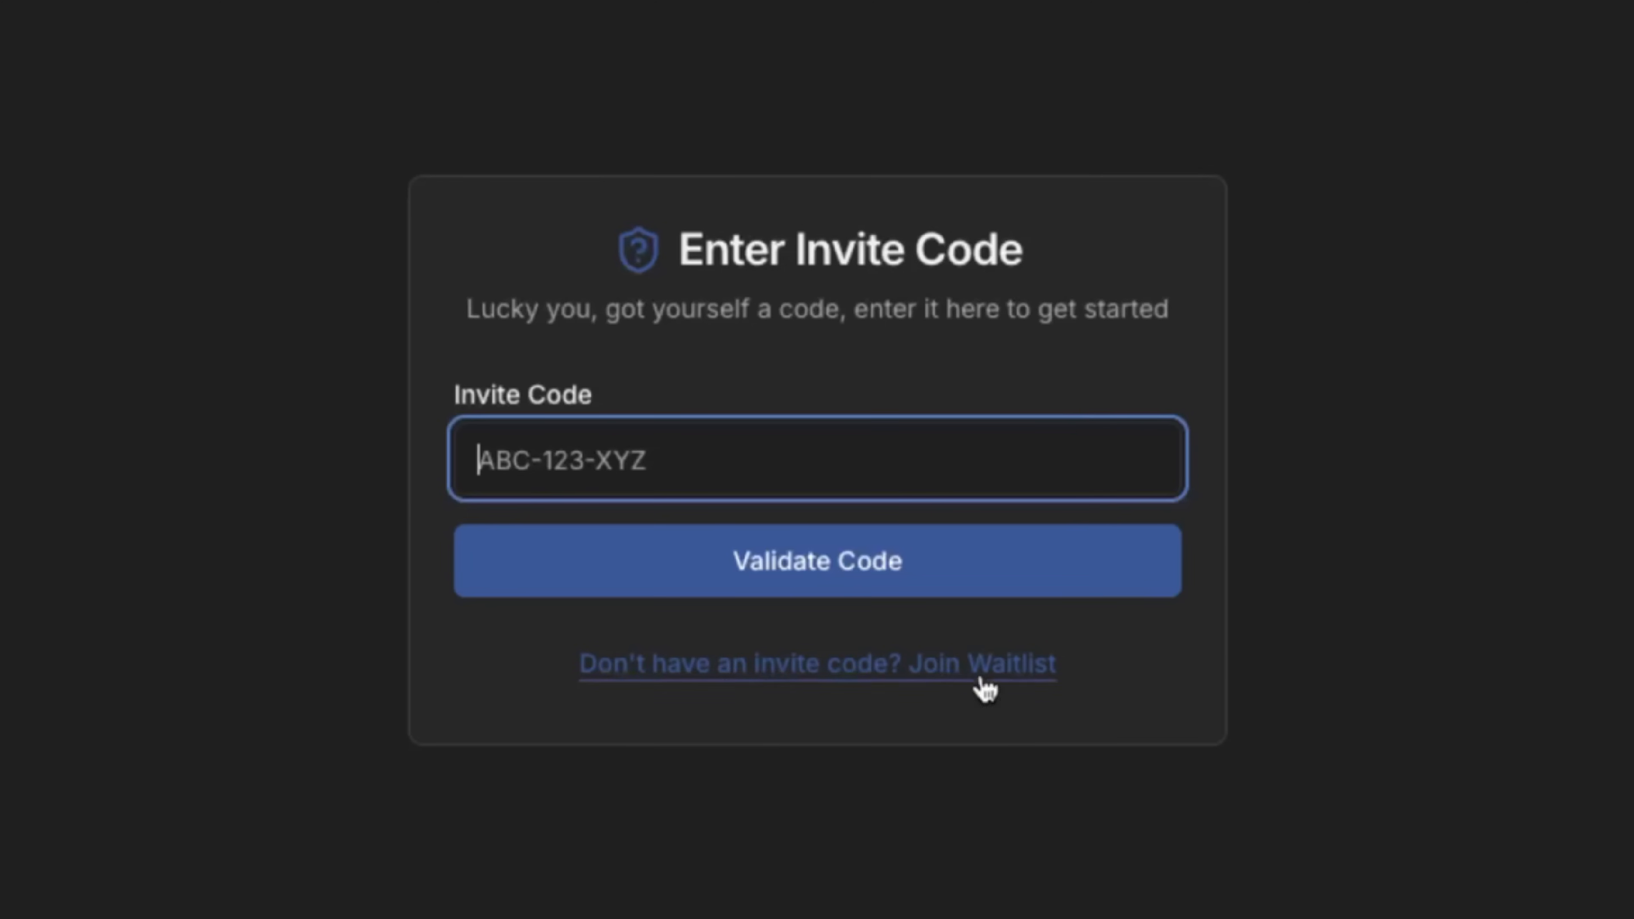
click(975, 669)
Submit an e-mail address to the waitlist and return home.
click(713, 518)
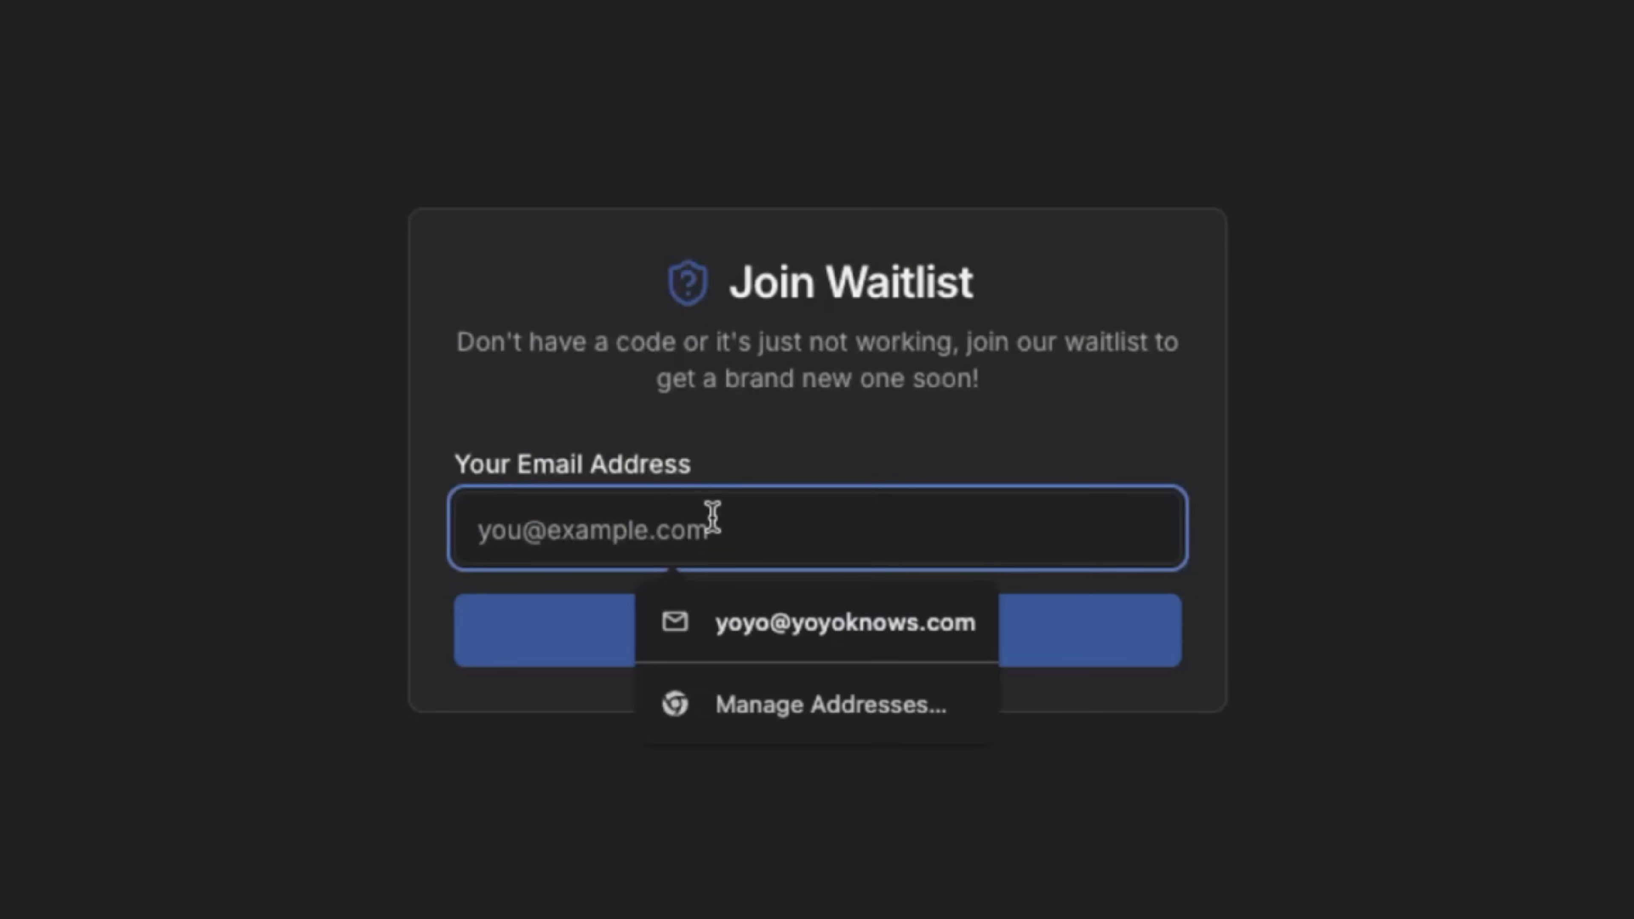
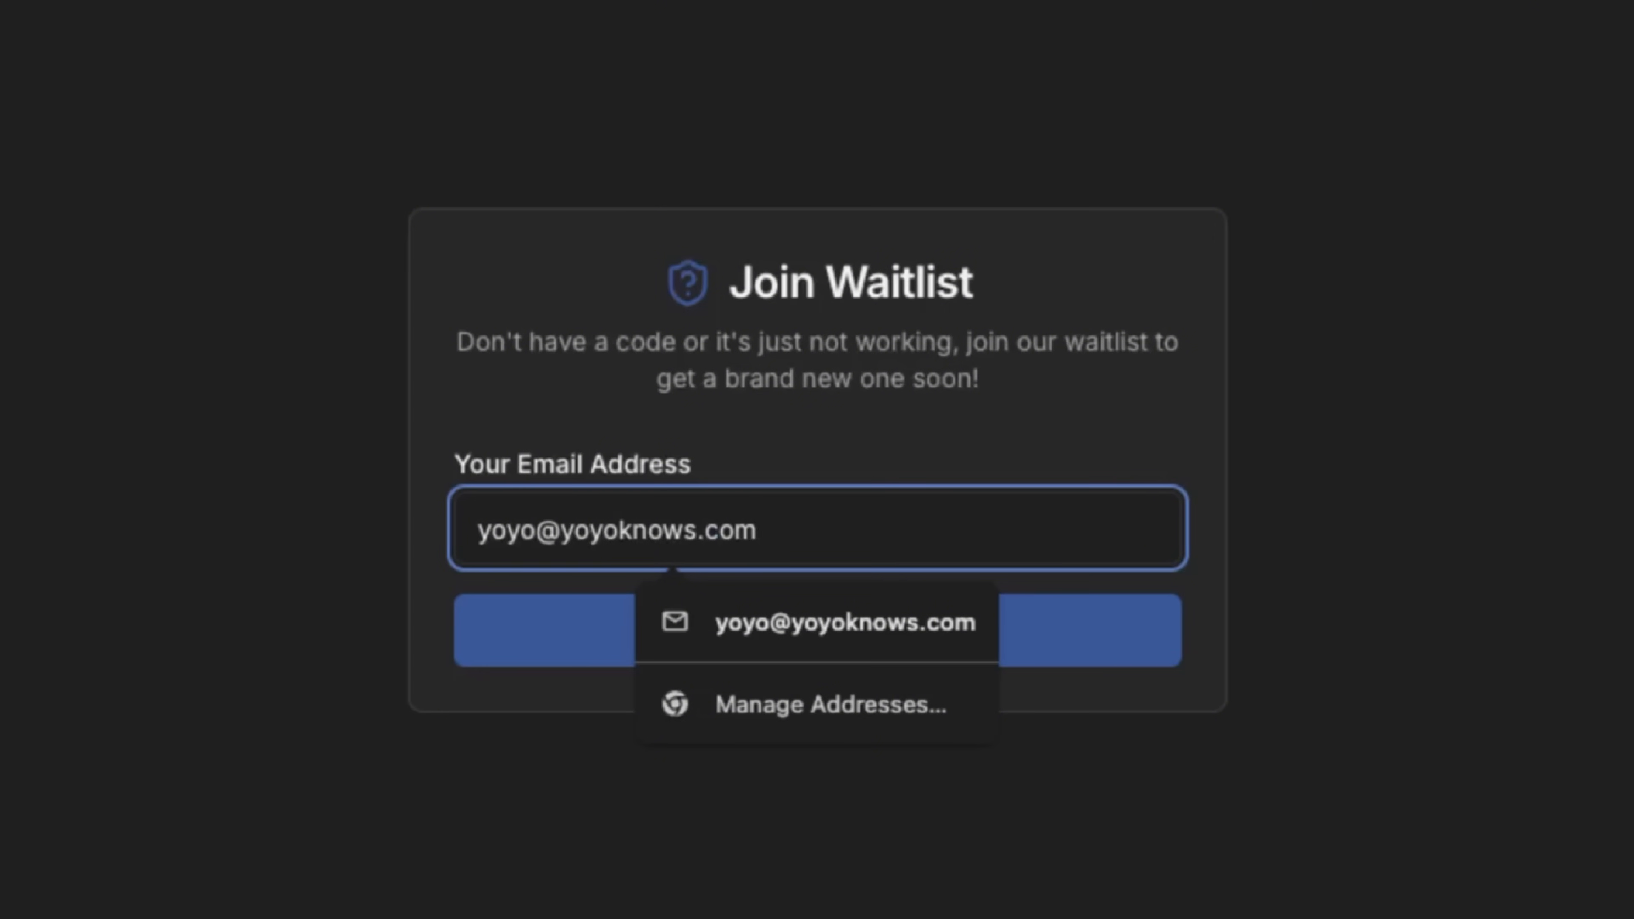
click(524, 910)
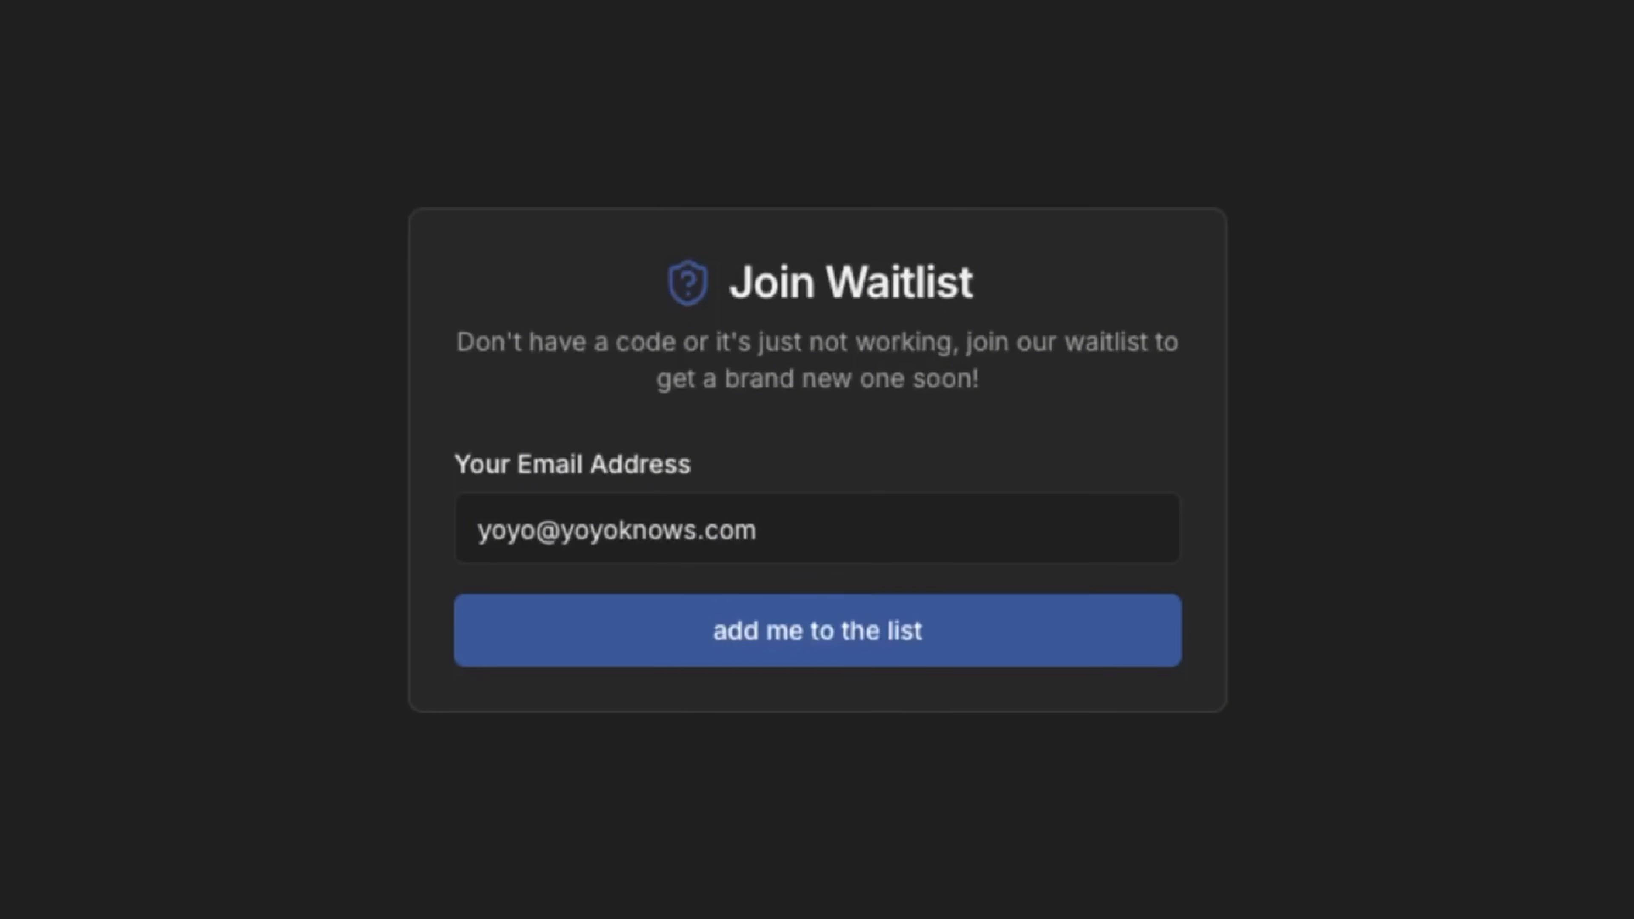
click(795, 640)
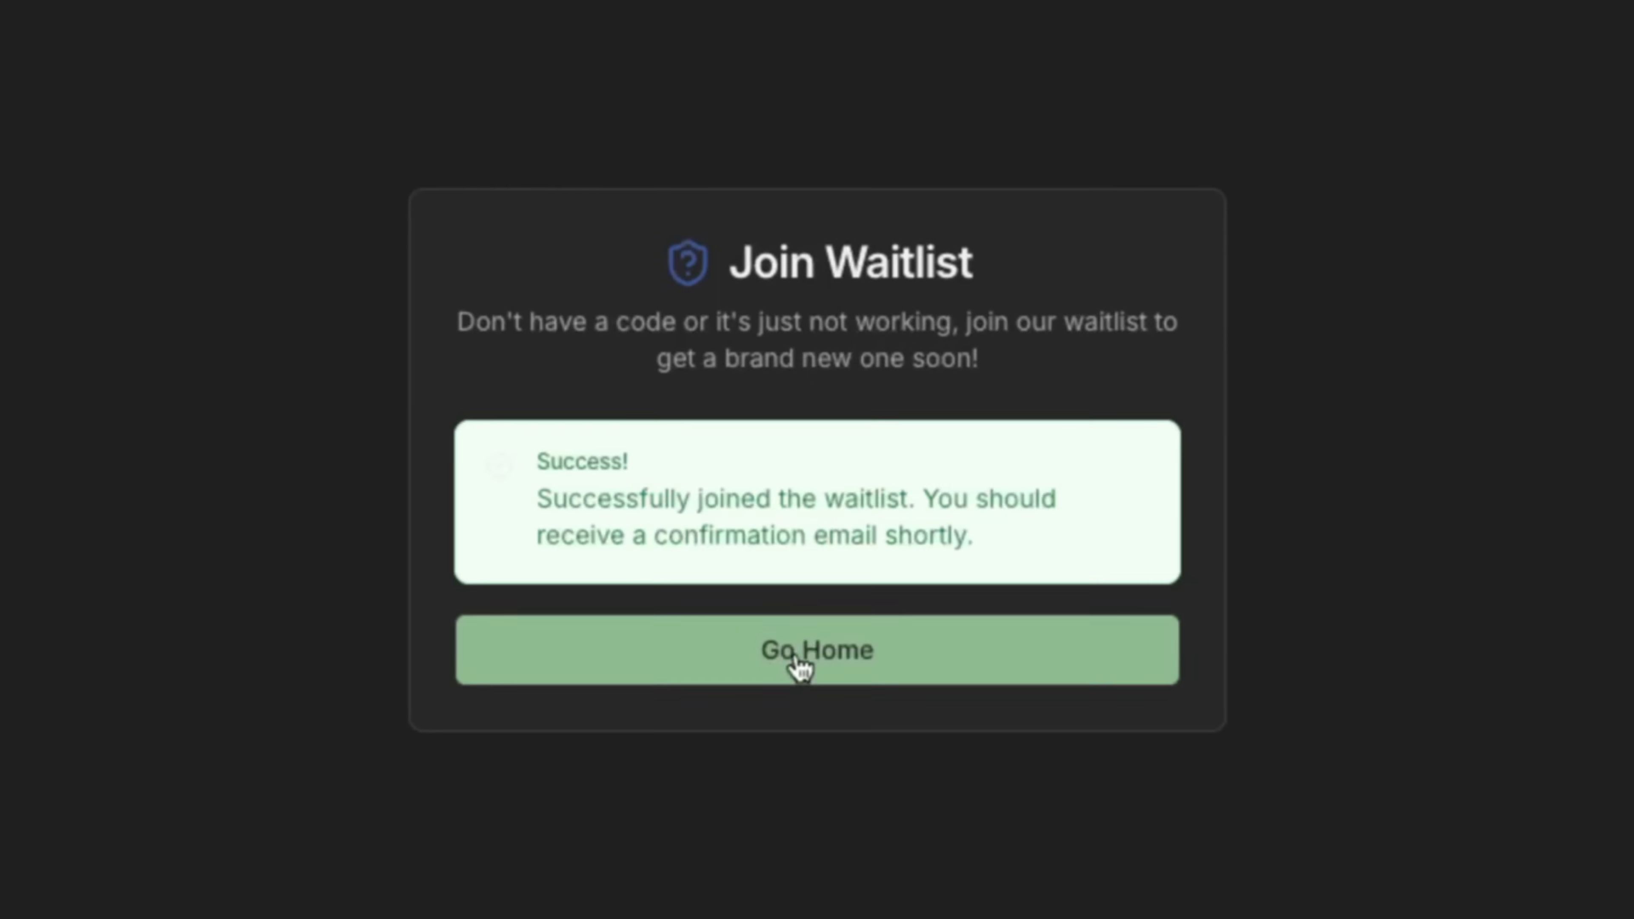
click(828, 664)
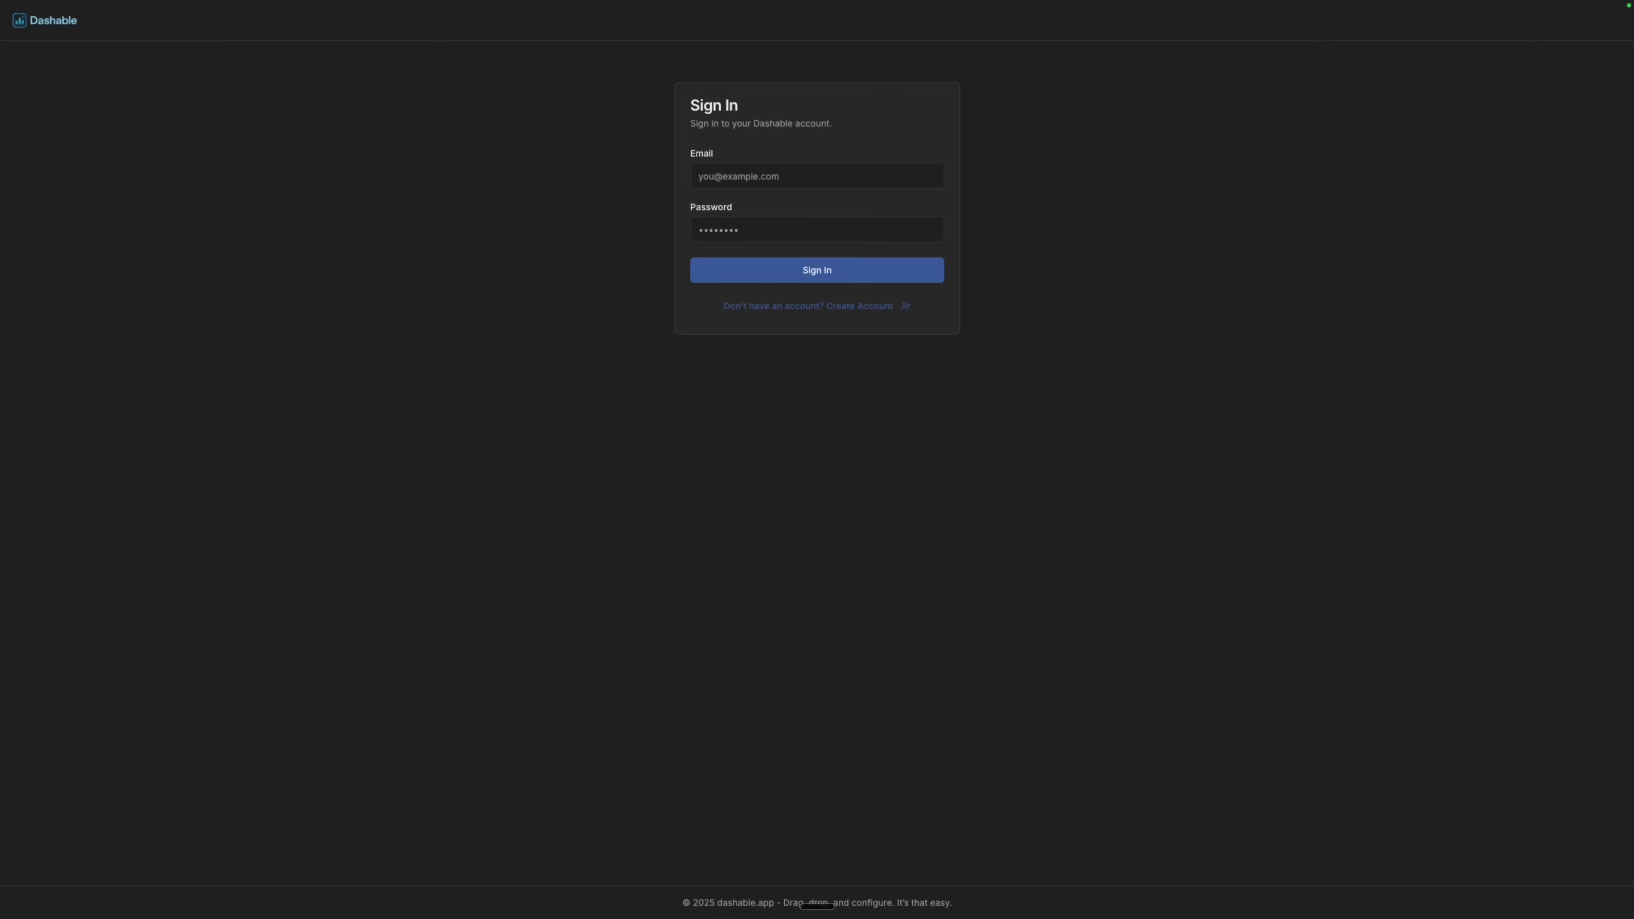
Start Create Account and validate the pasted invite code.
click(821, 306)
click(716, 437)
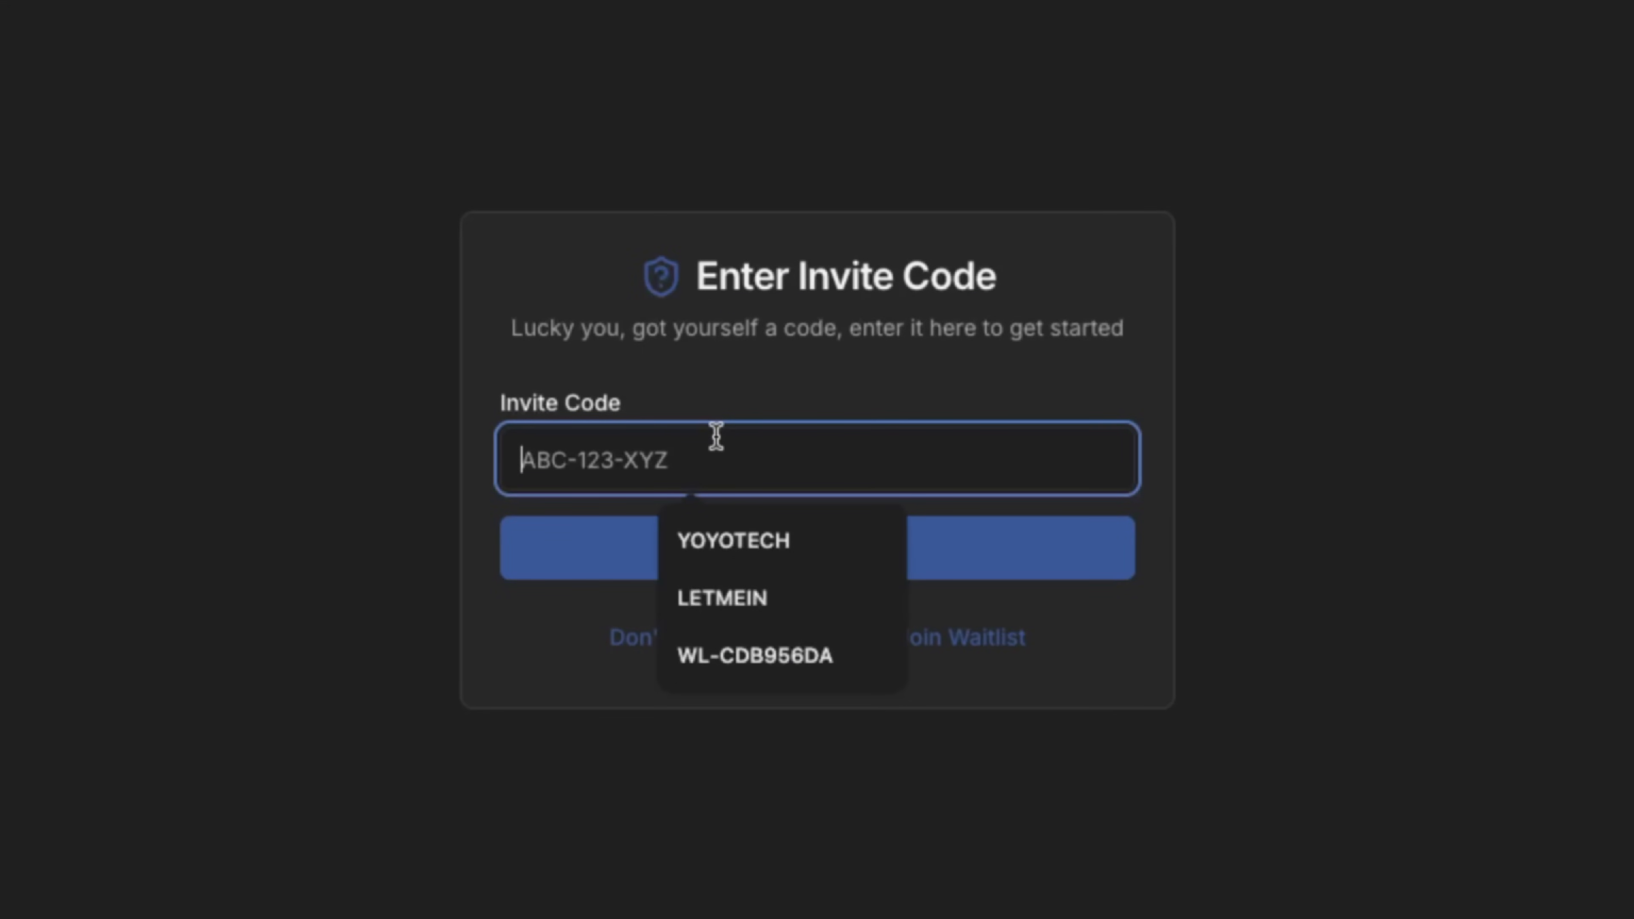
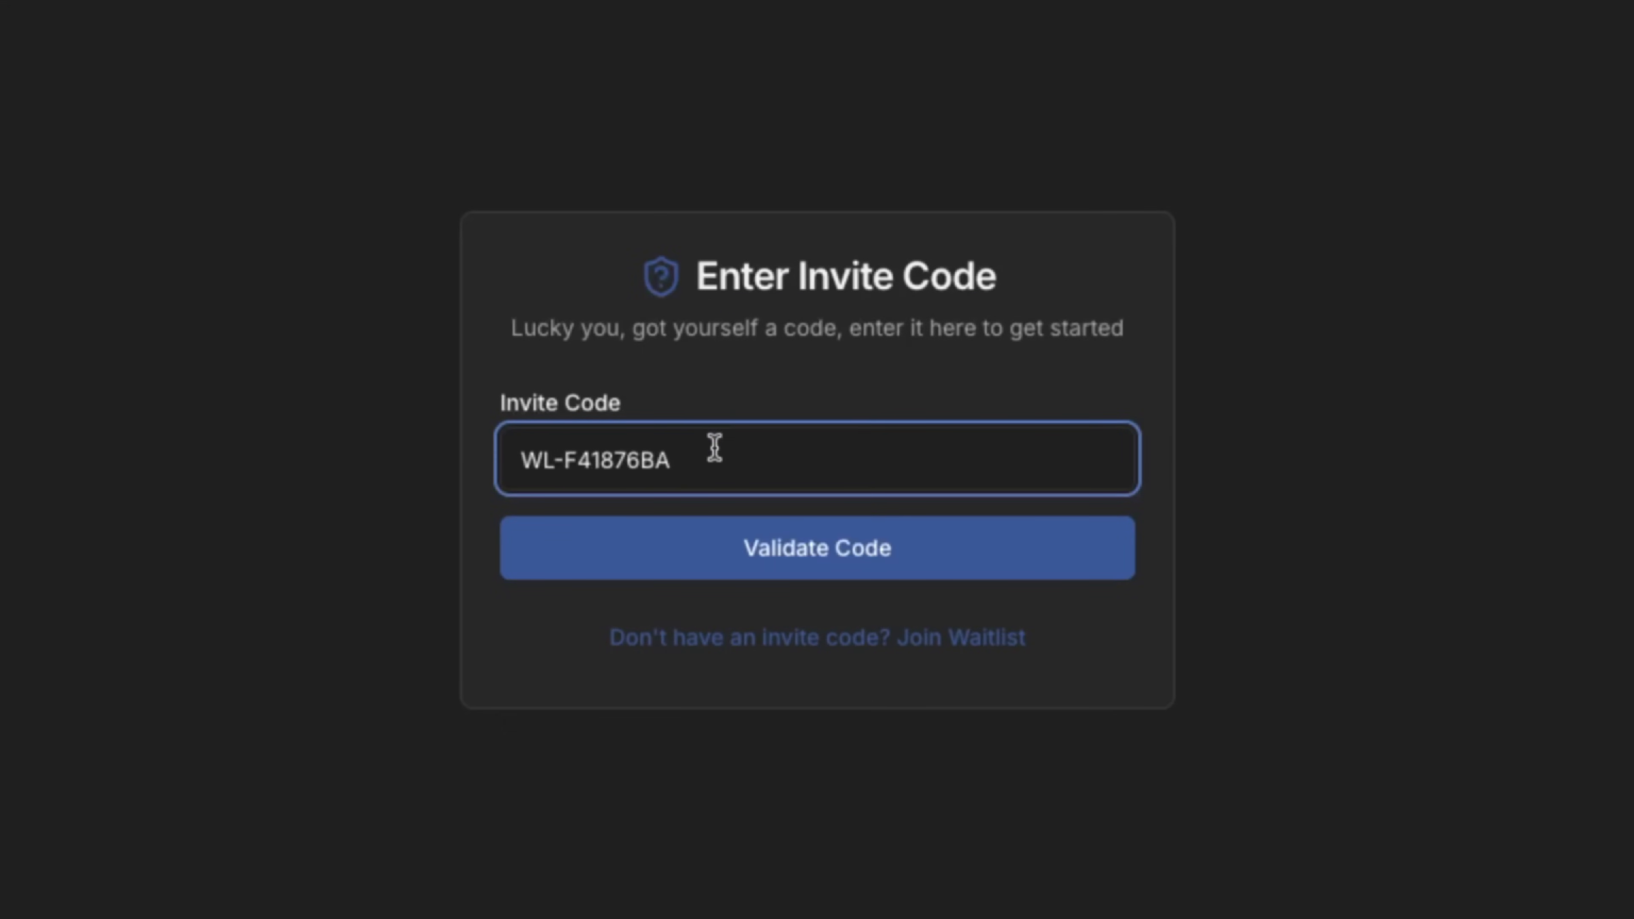
click(715, 555)
Enter first and last name, e-mail and a matching password, and create the account.
click(675, 357)
key(Tab)
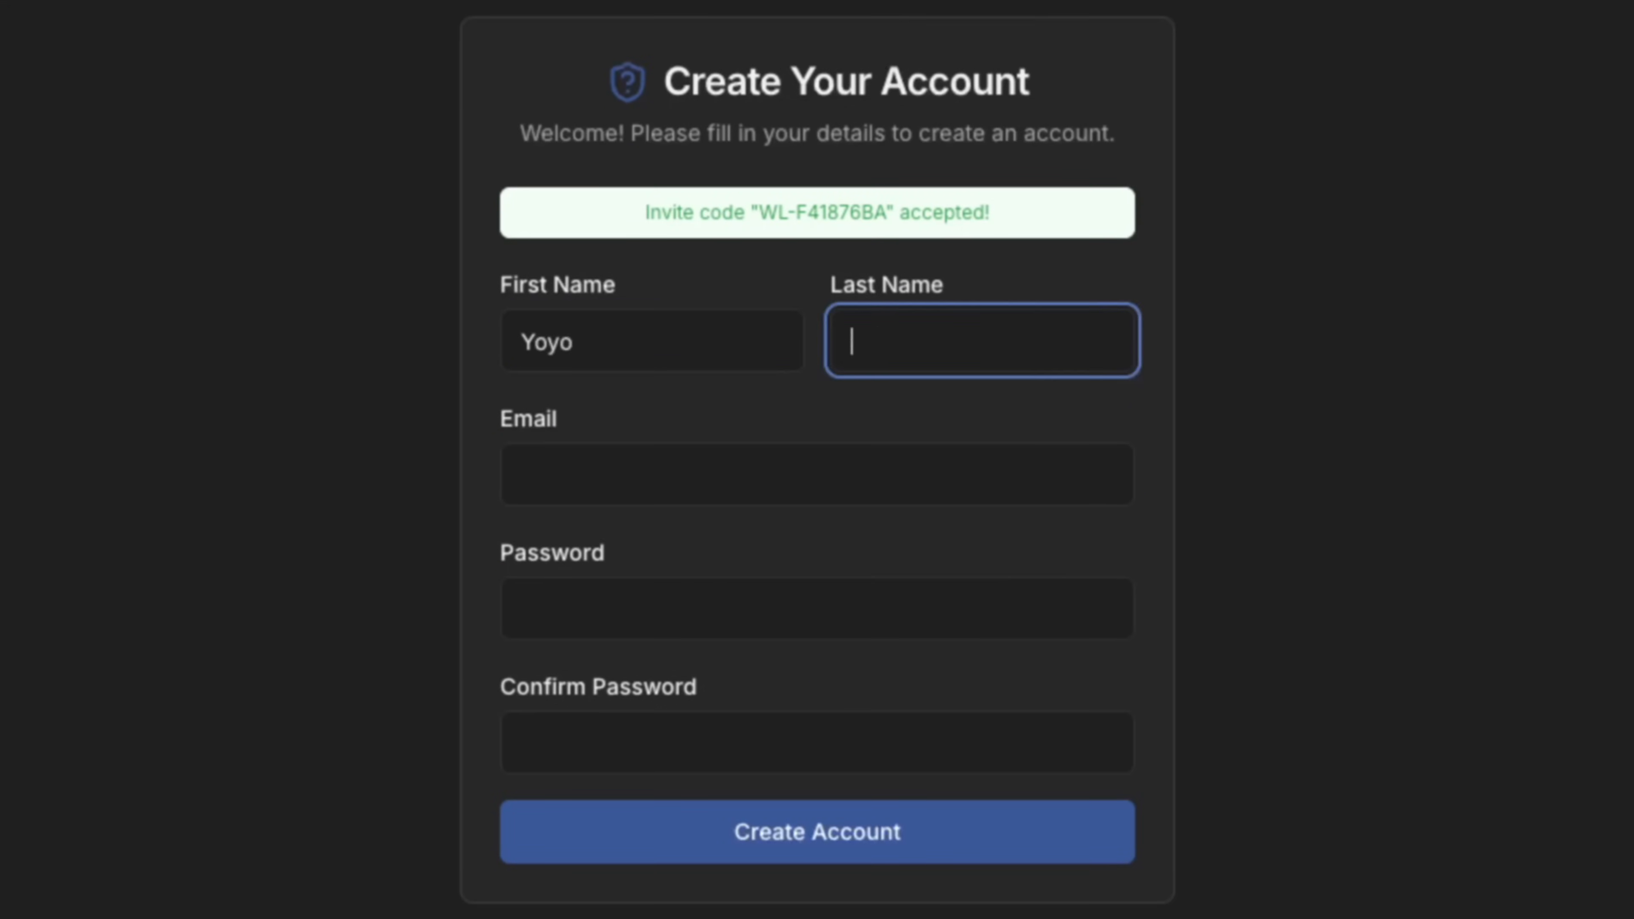
key(Tab)
key(Tab)
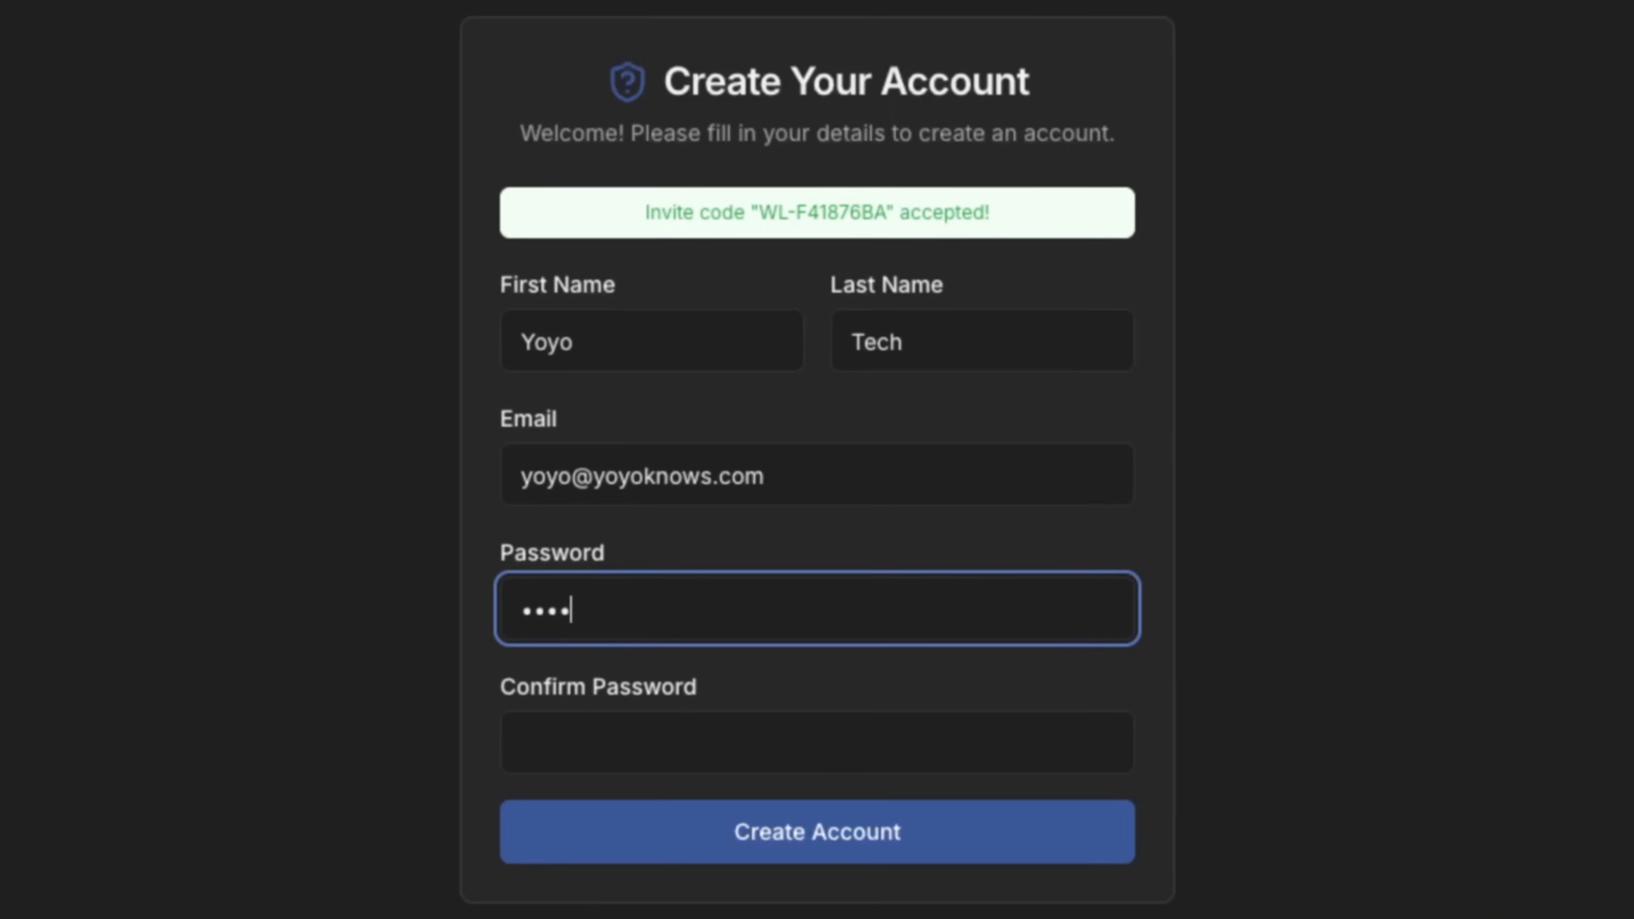
key(Tab)
click(817, 831)
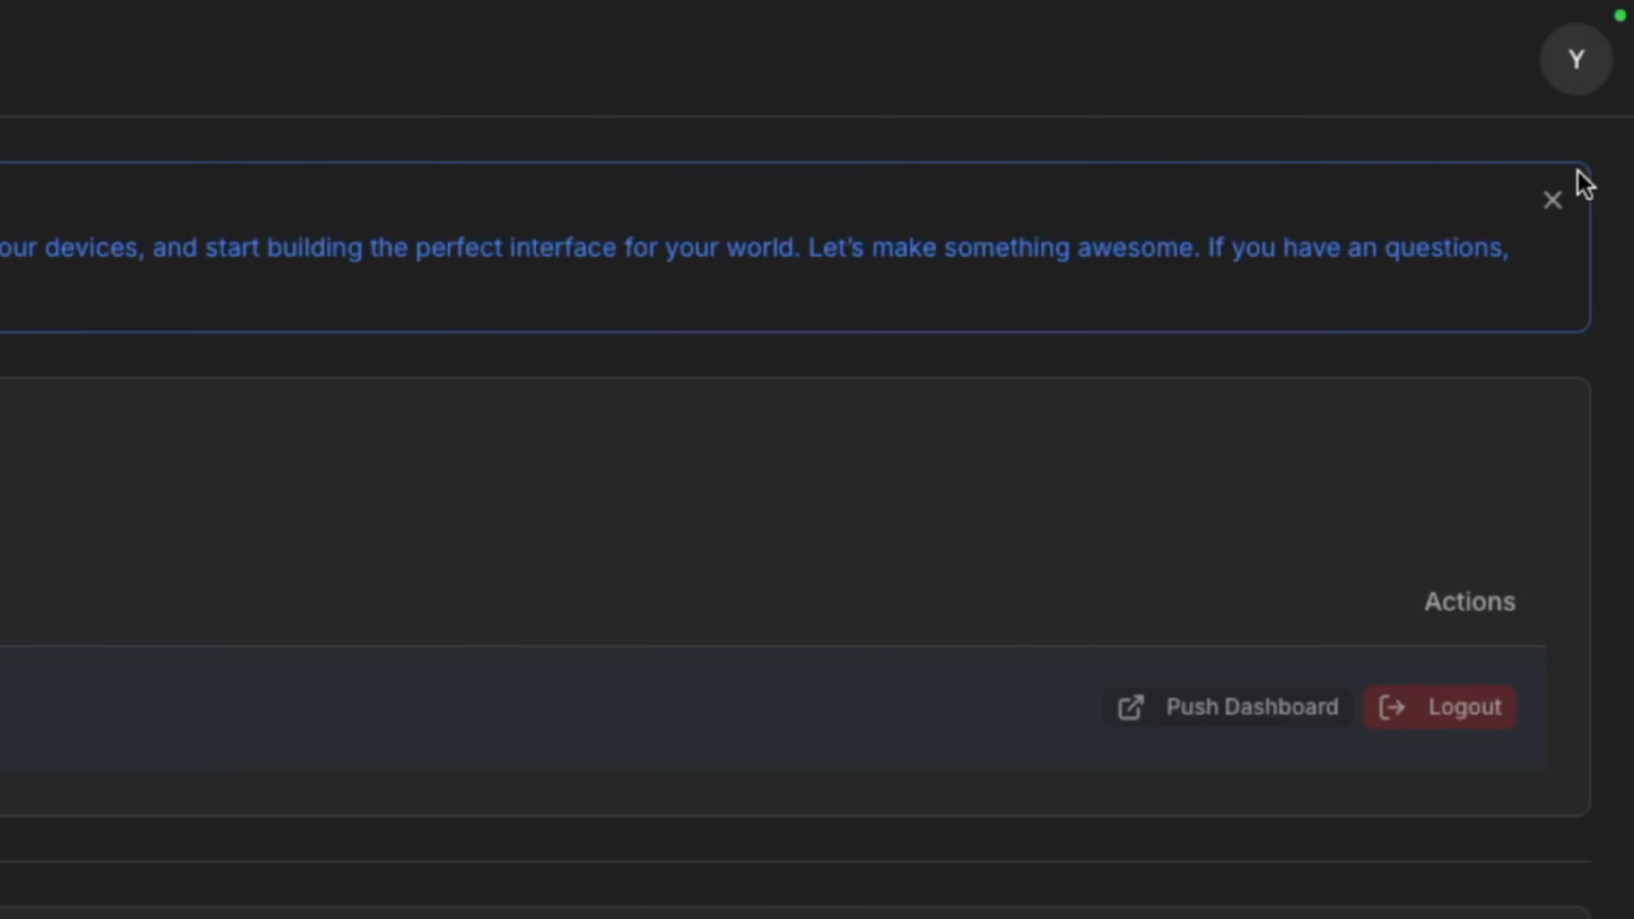
Open Settings from the avatar menu, start Add New HA Instance, and focus Friendly Name.
click(1577, 85)
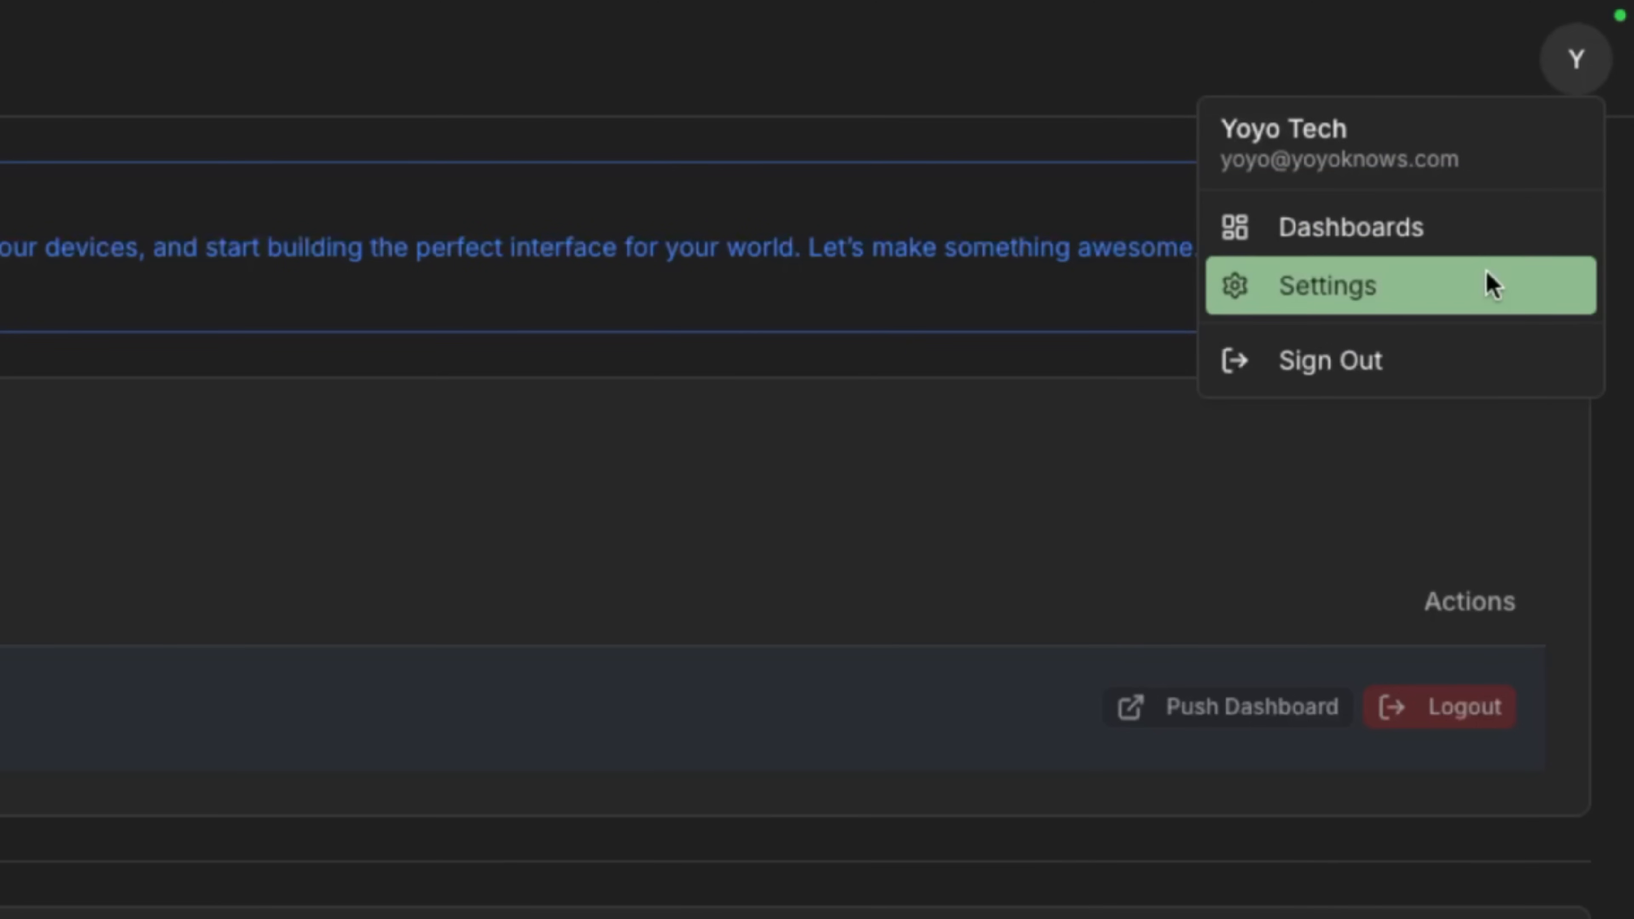
click(1488, 284)
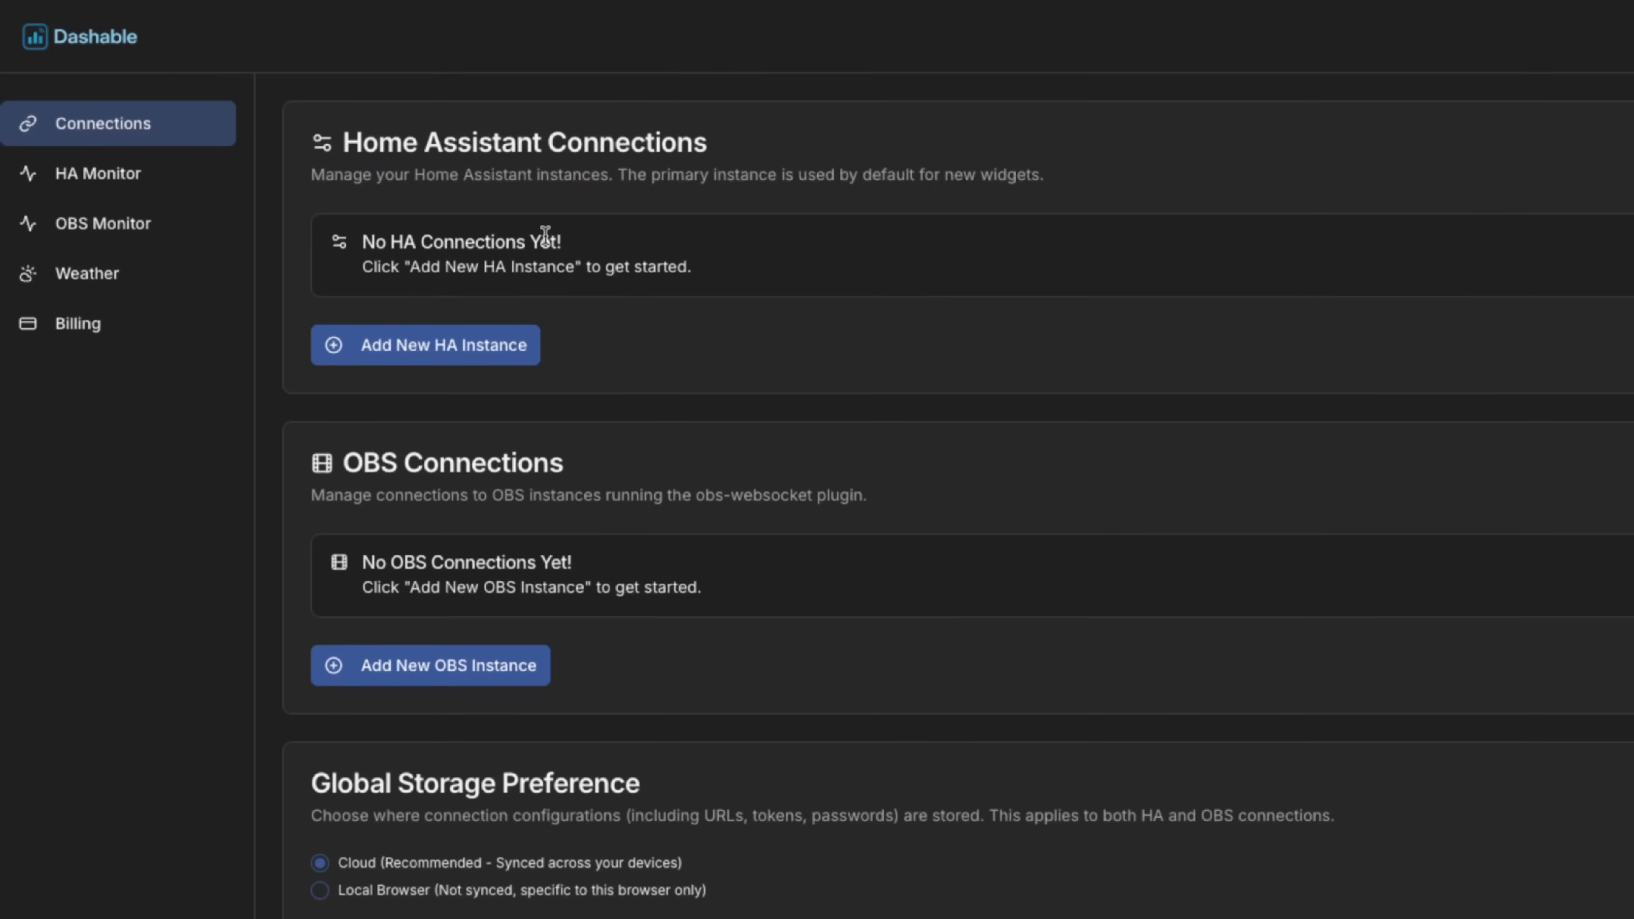
click(508, 348)
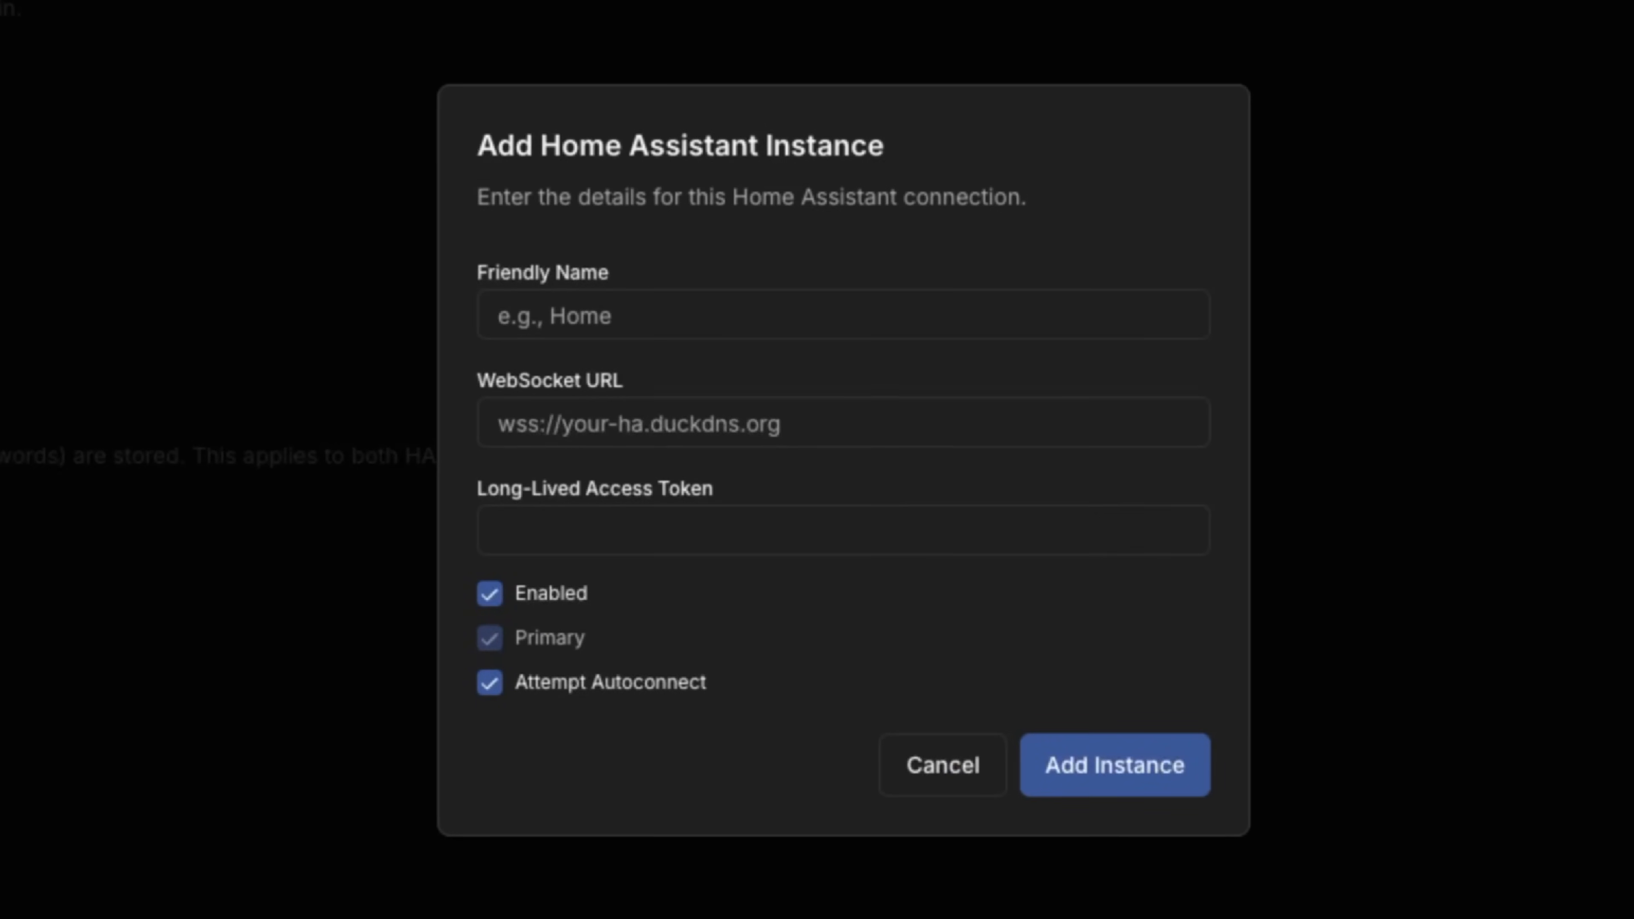
click(716, 320)
Paste the Home Assistant address as the WebSocket URL, replacing https with wss.
click(639, 424)
key(ctrl+v)
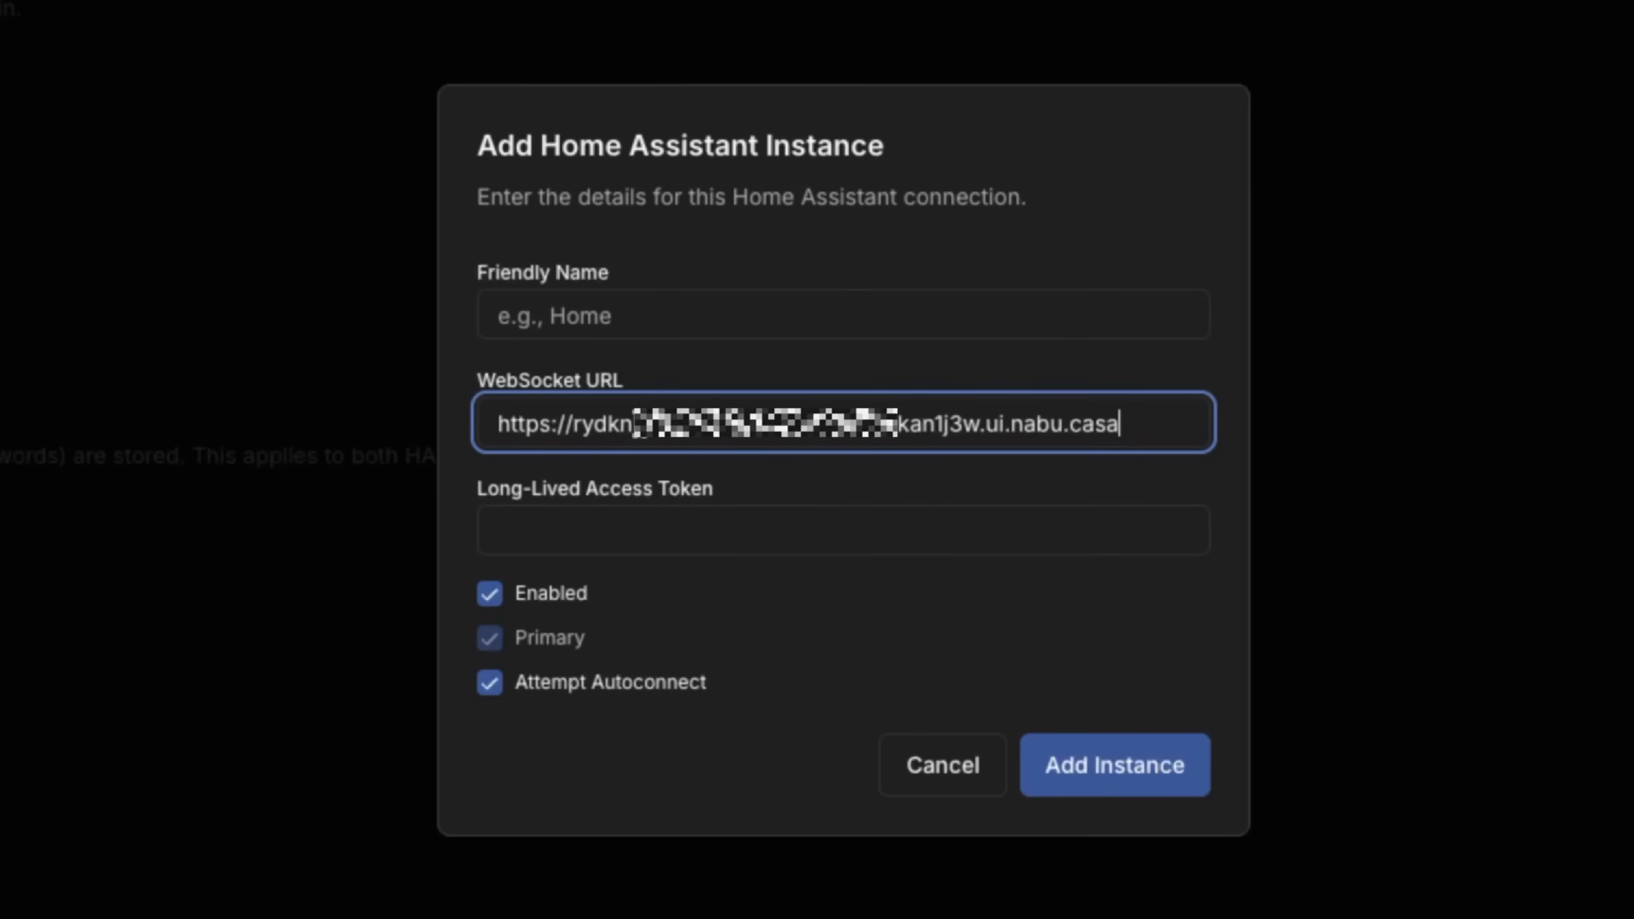
drag(546, 425, 467, 427)
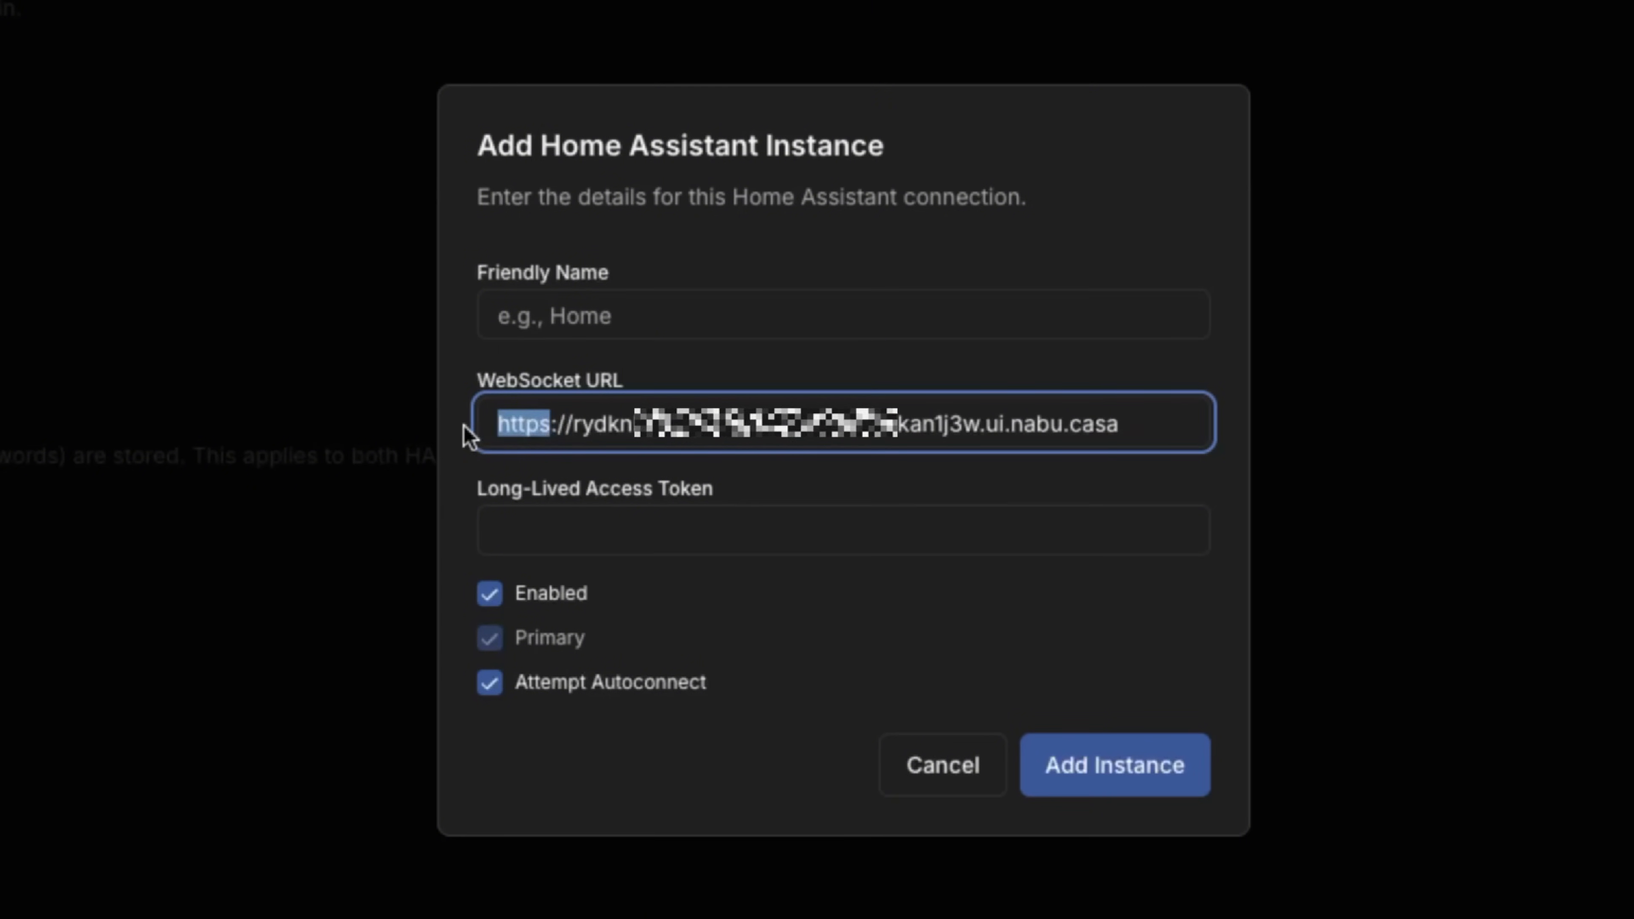
text(wss)
Name the connection 'Nabu Casa', paste the access token, and add the instance.
click(700, 321)
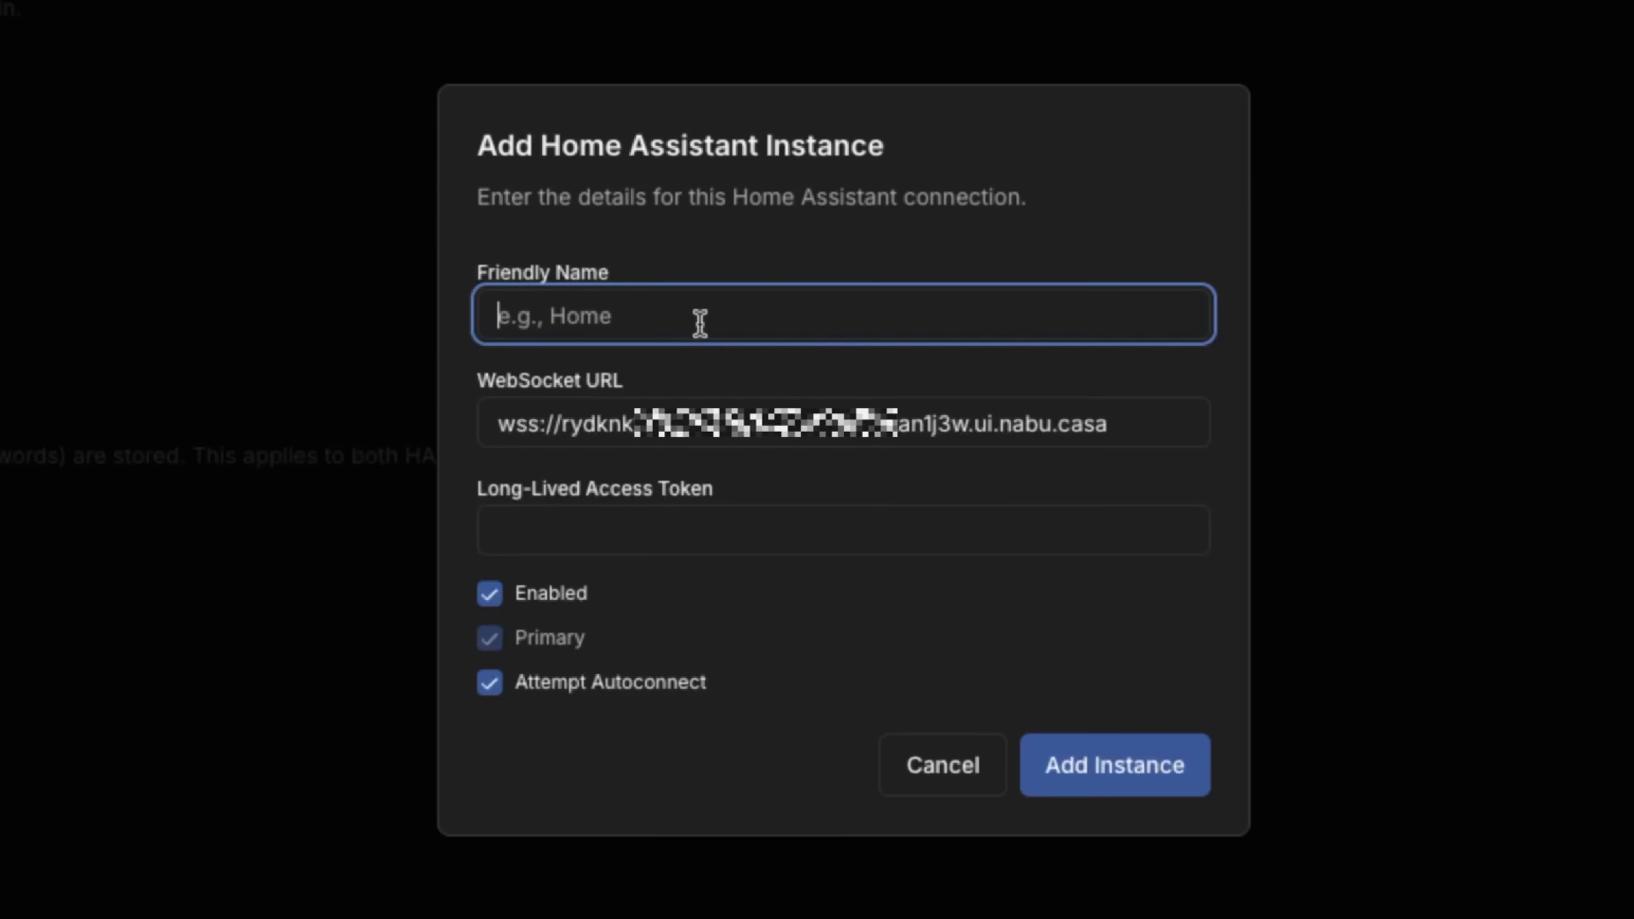
text(n)
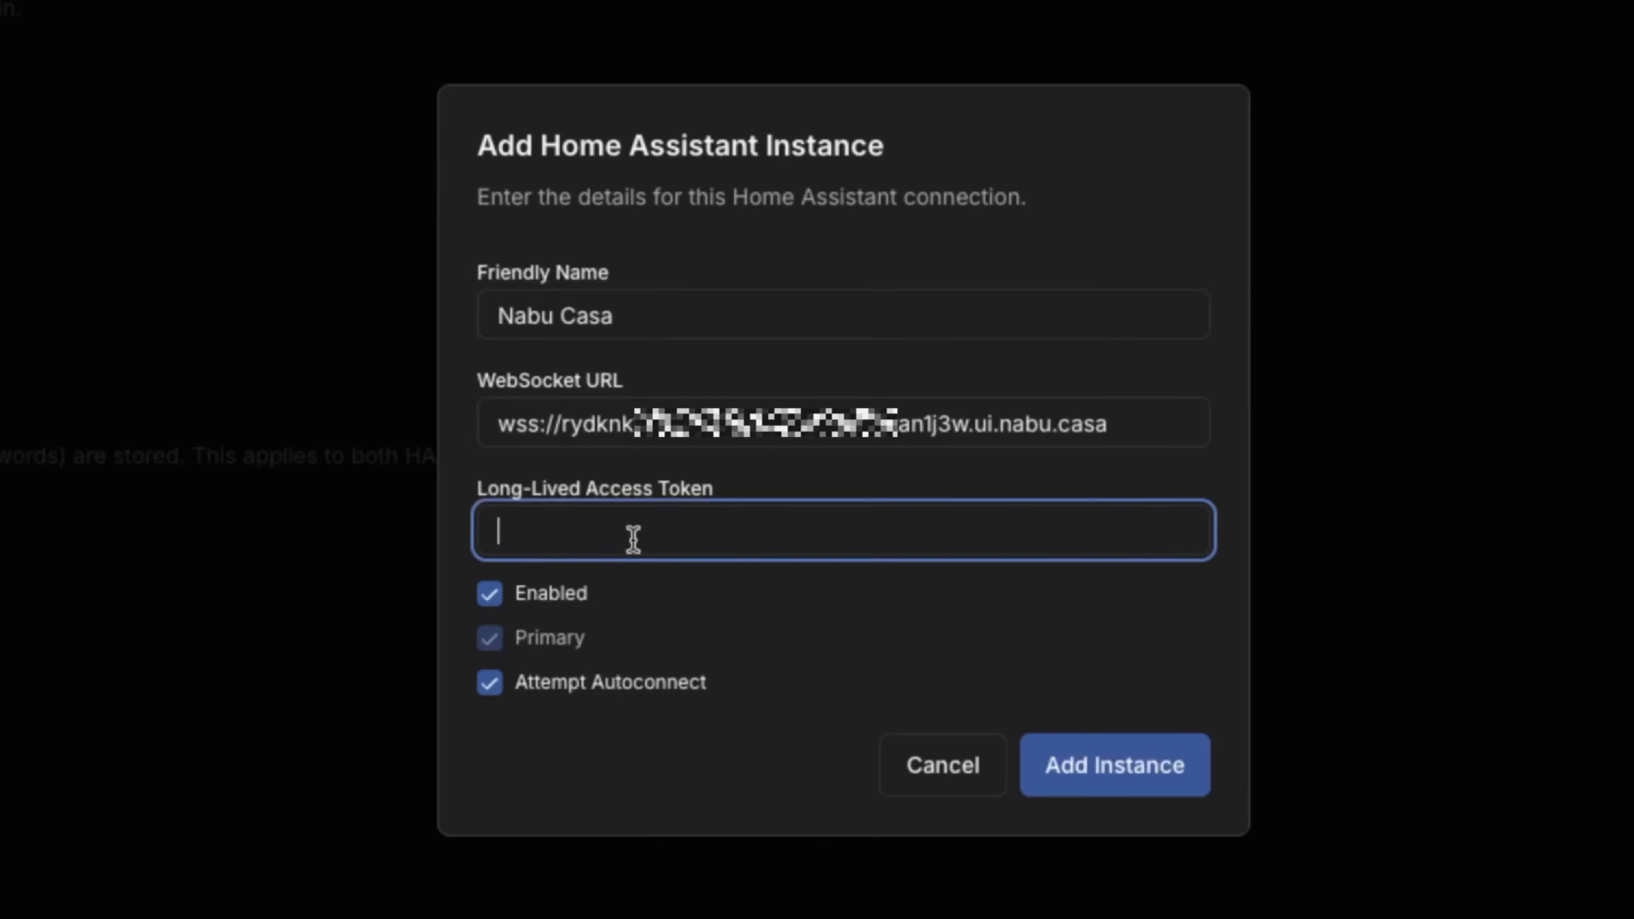
key(ctrl+v)
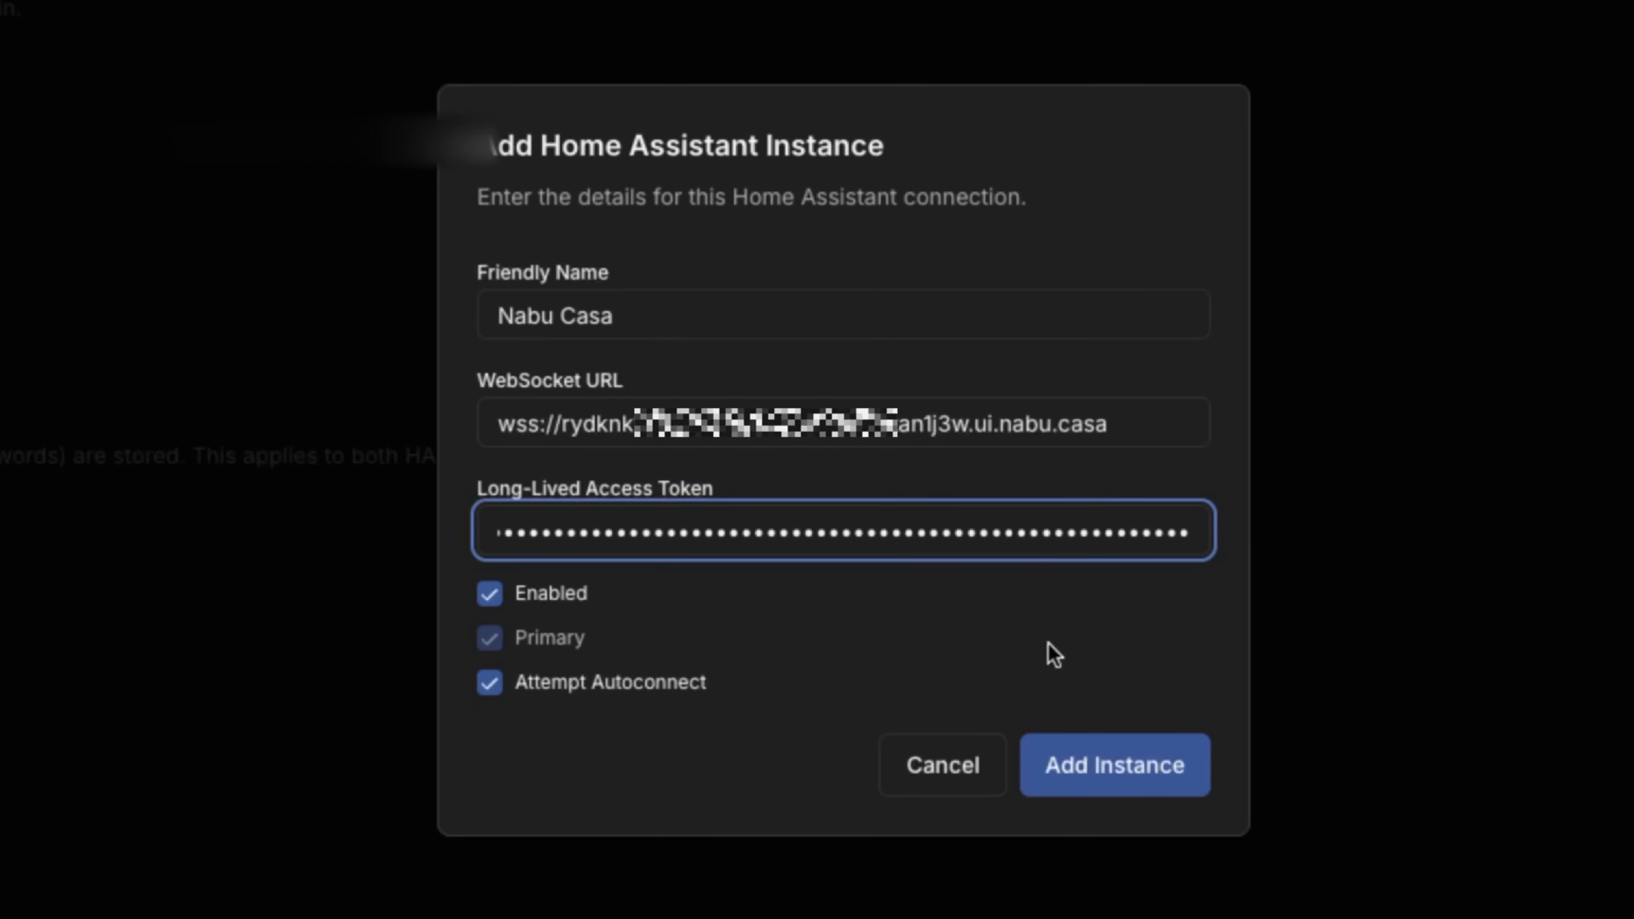
click(1137, 771)
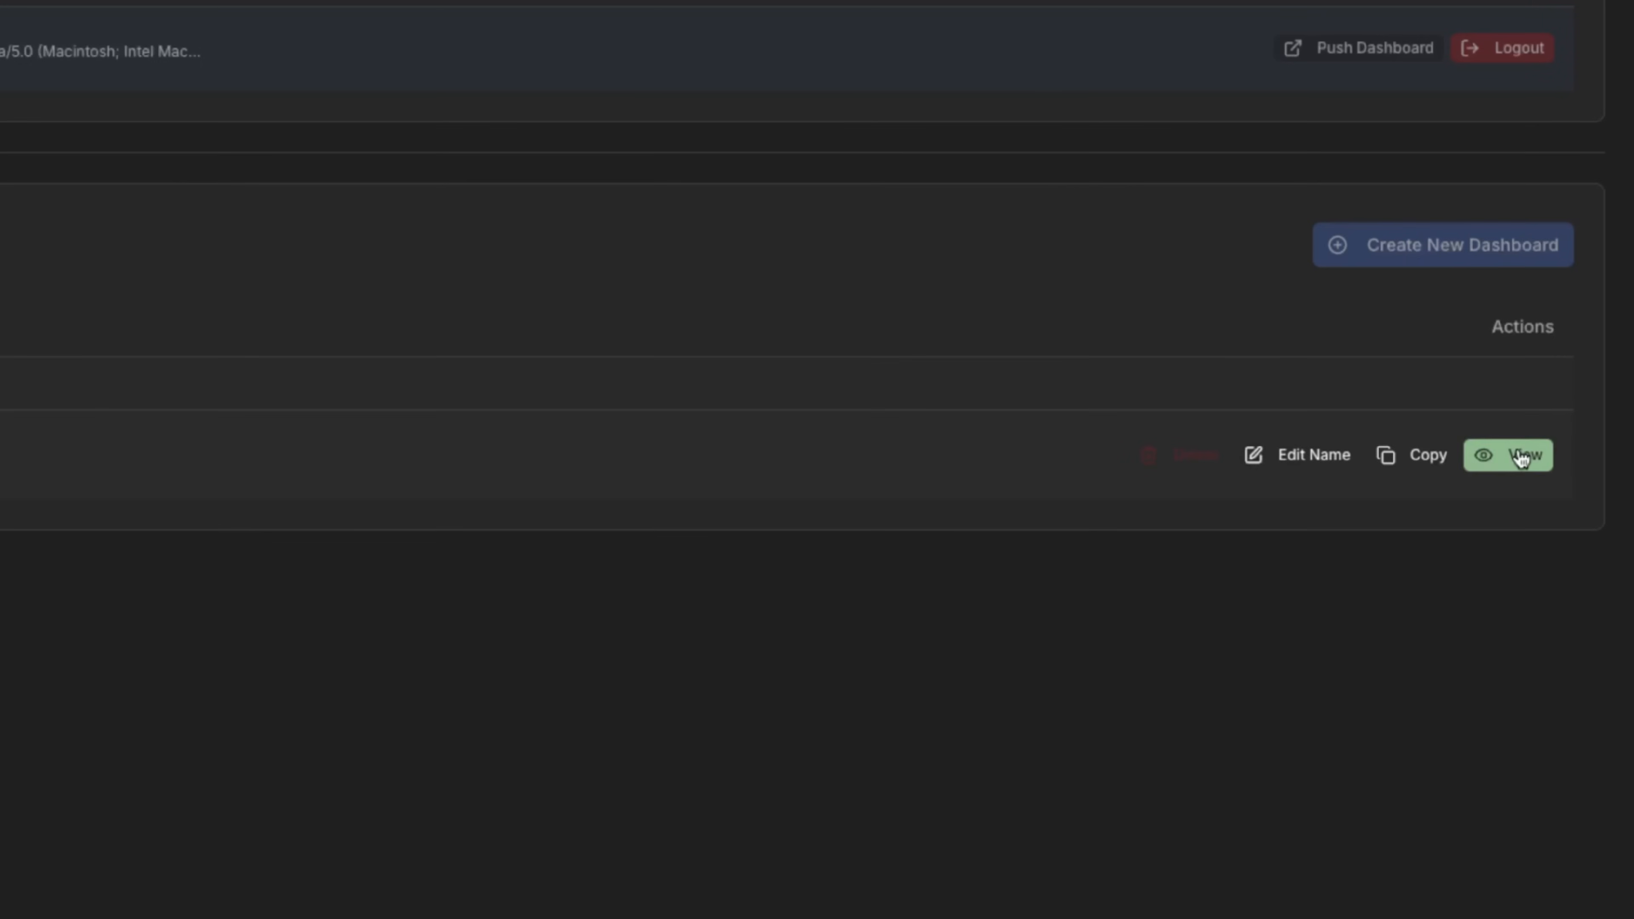
Open Main Dashboard and switch it into edit mode with Escape.
click(1521, 455)
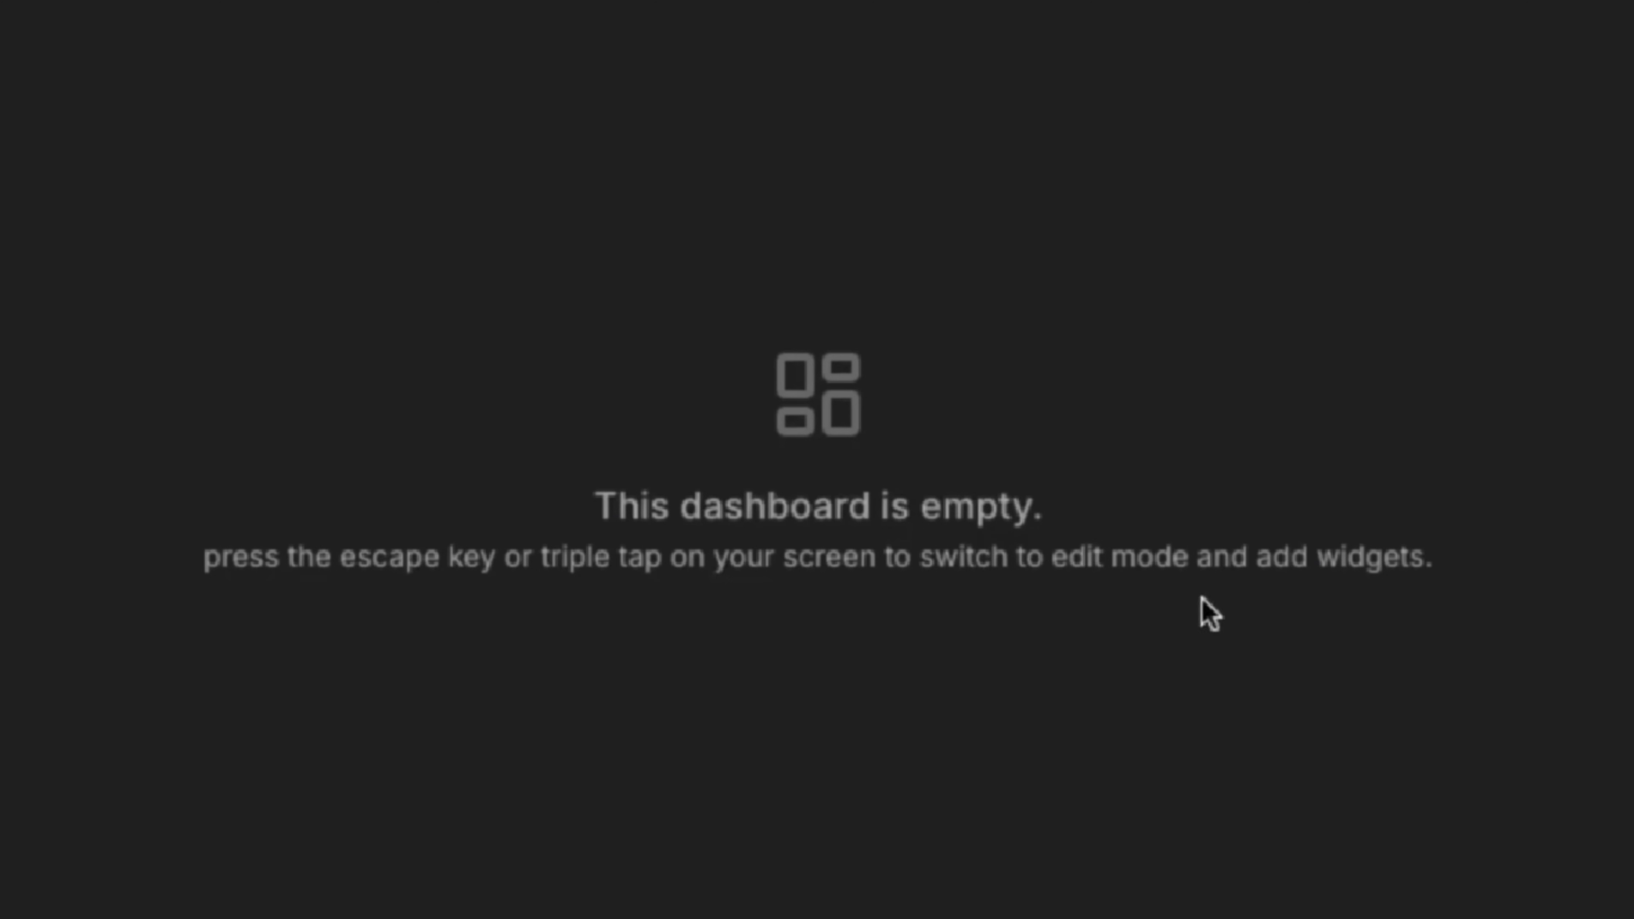
key(Escape)
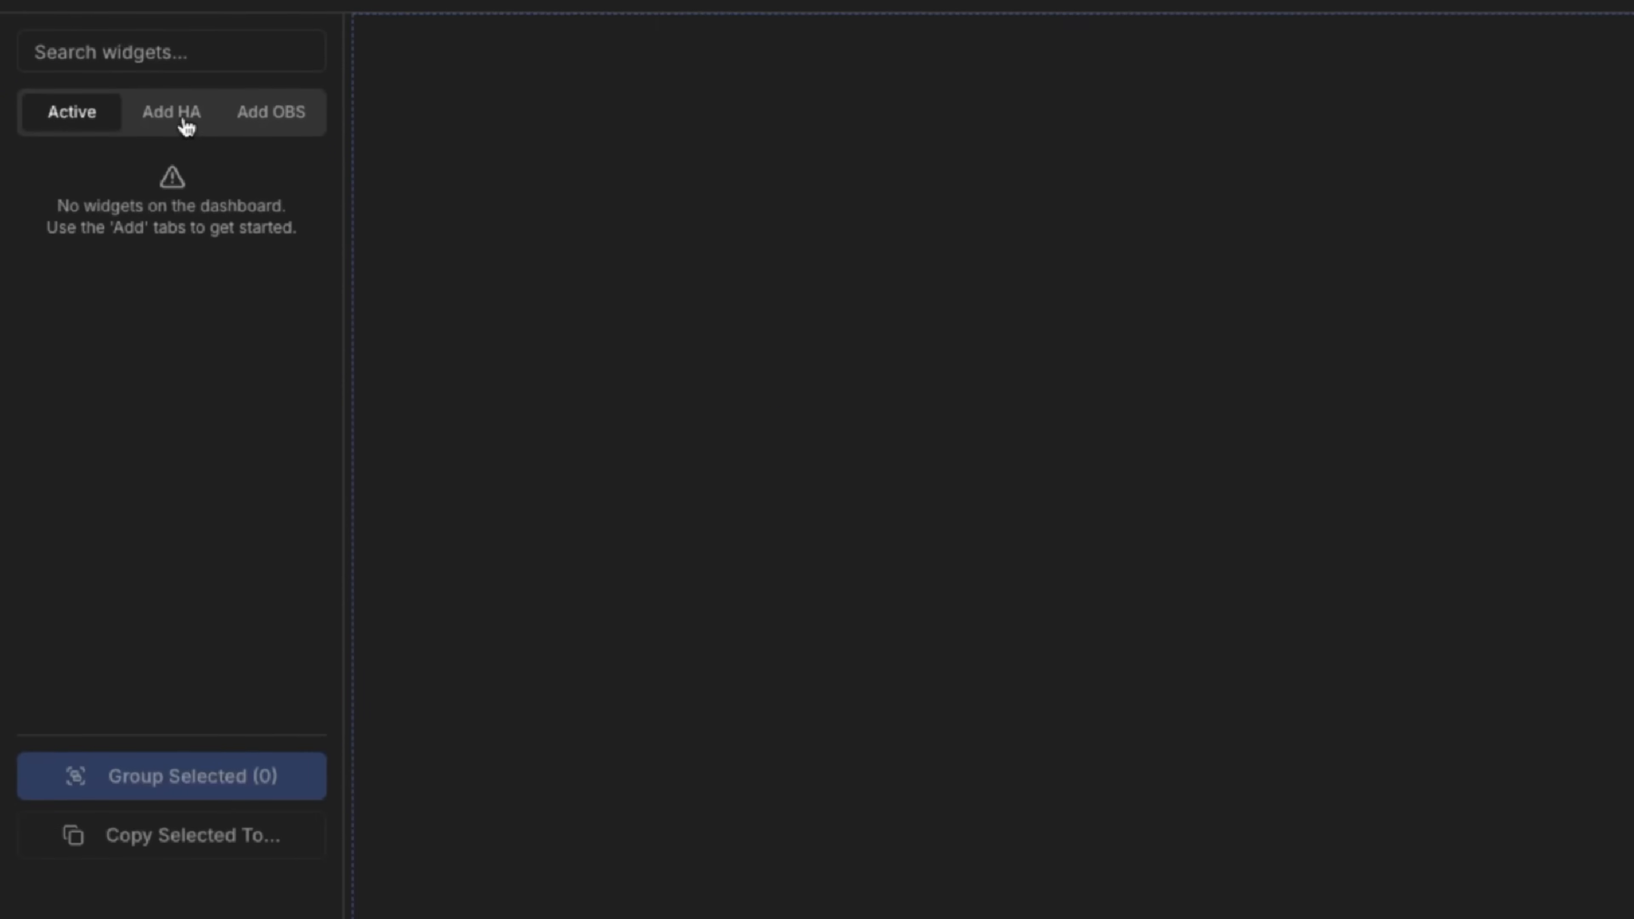
Drag an Entity Value widget from the Home Assistant Text & Info list onto the canvas.
click(187, 158)
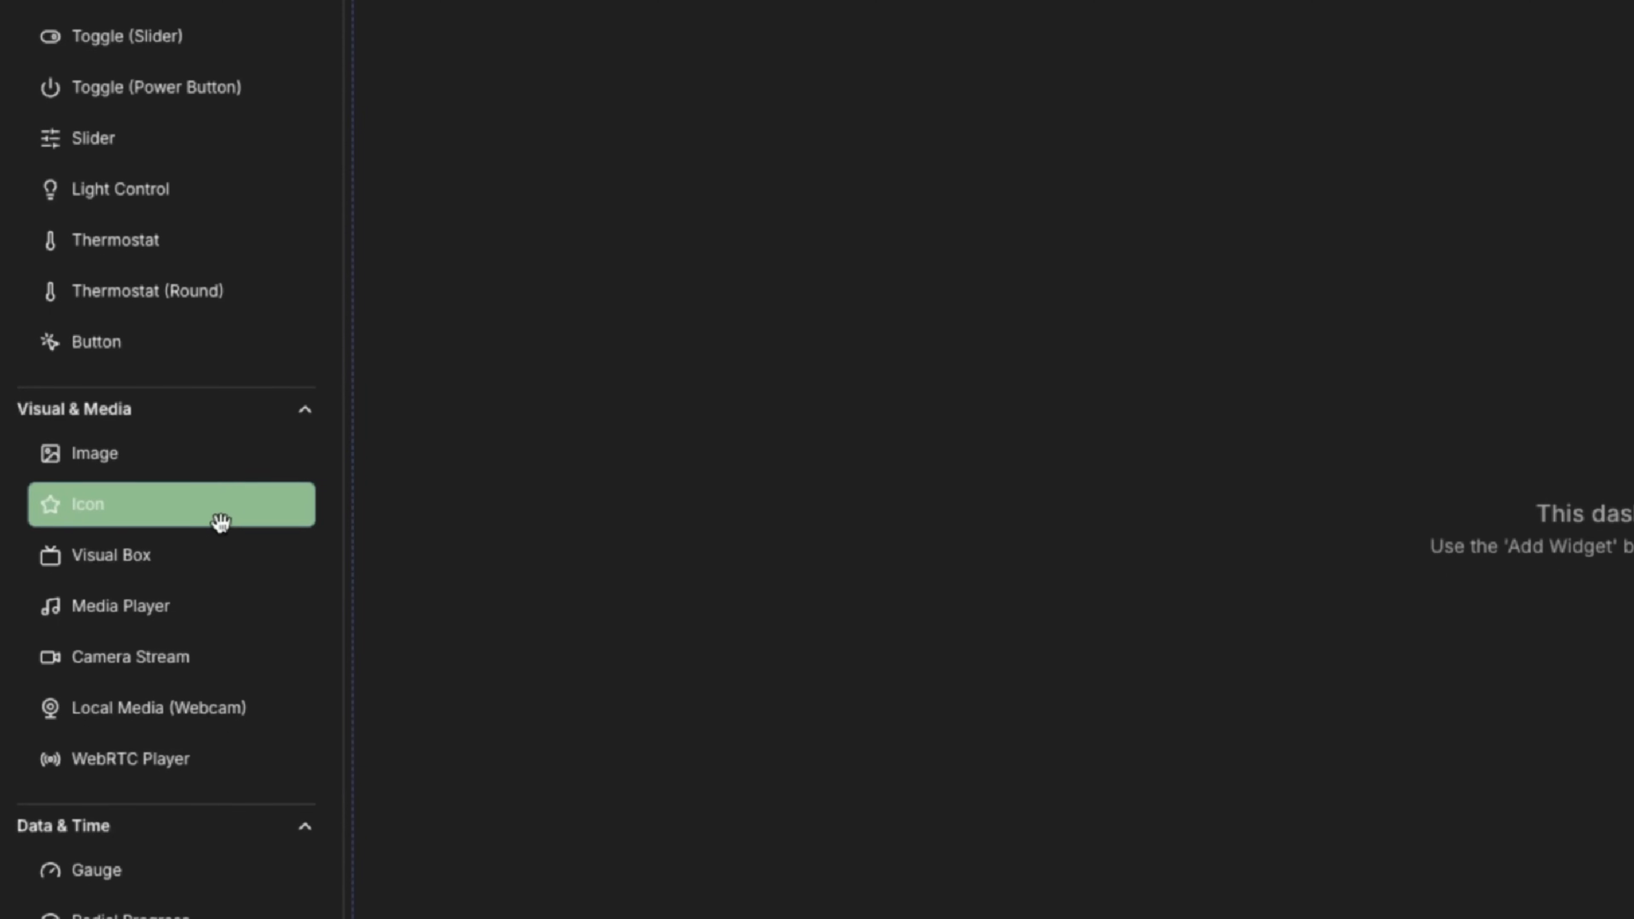
scroll(219, 508, down, 4)
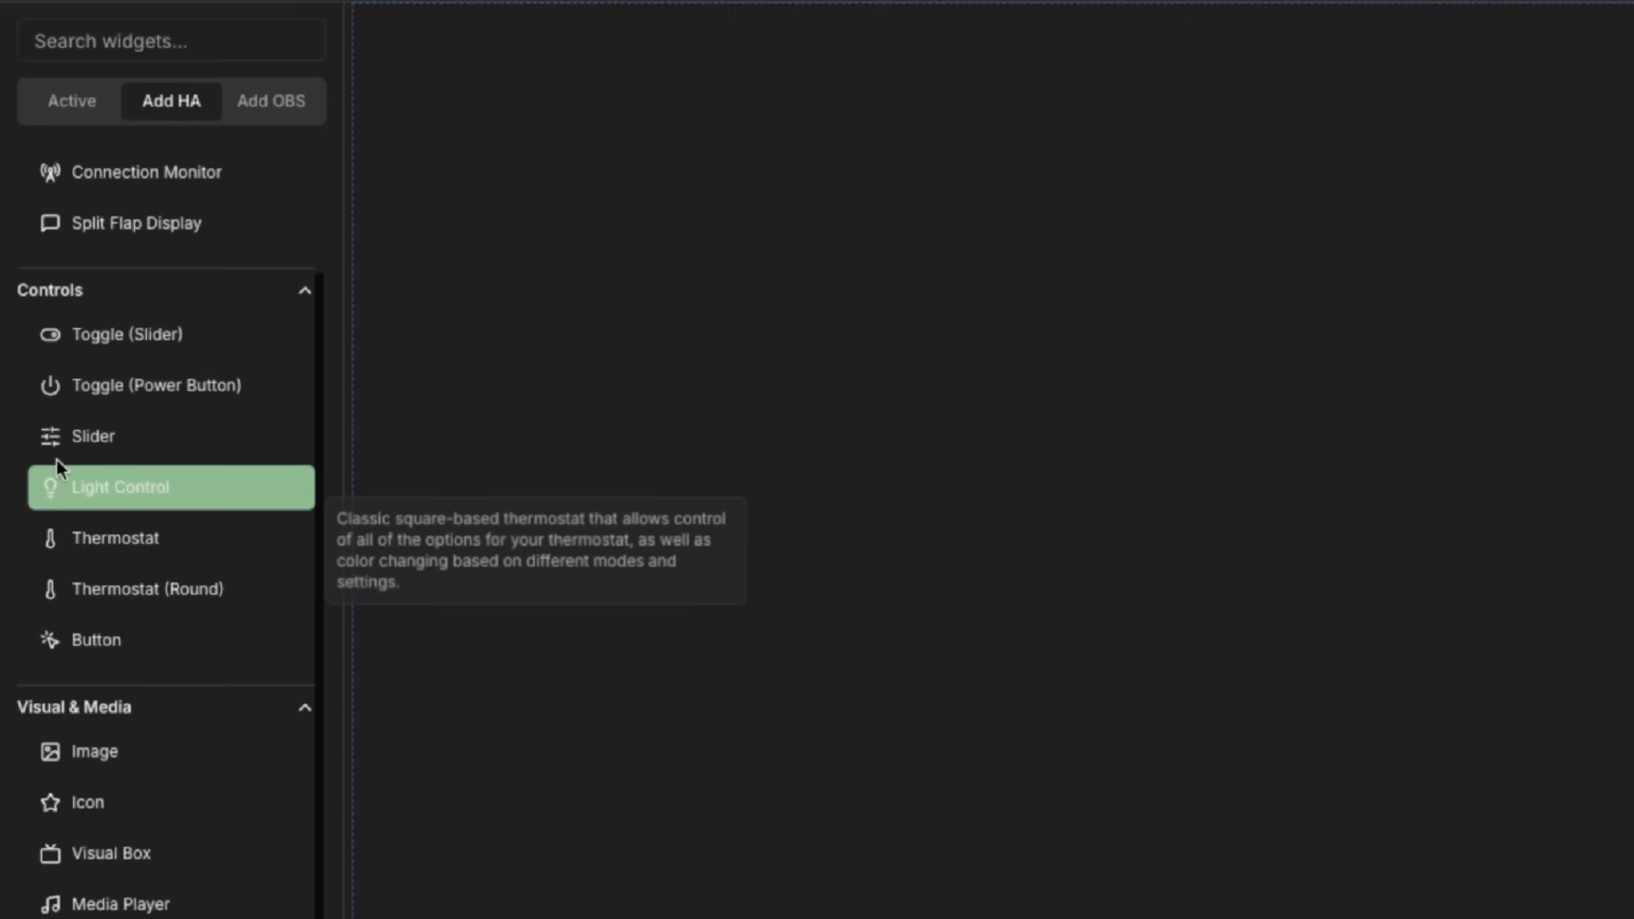
scroll(55, 467, up, 3)
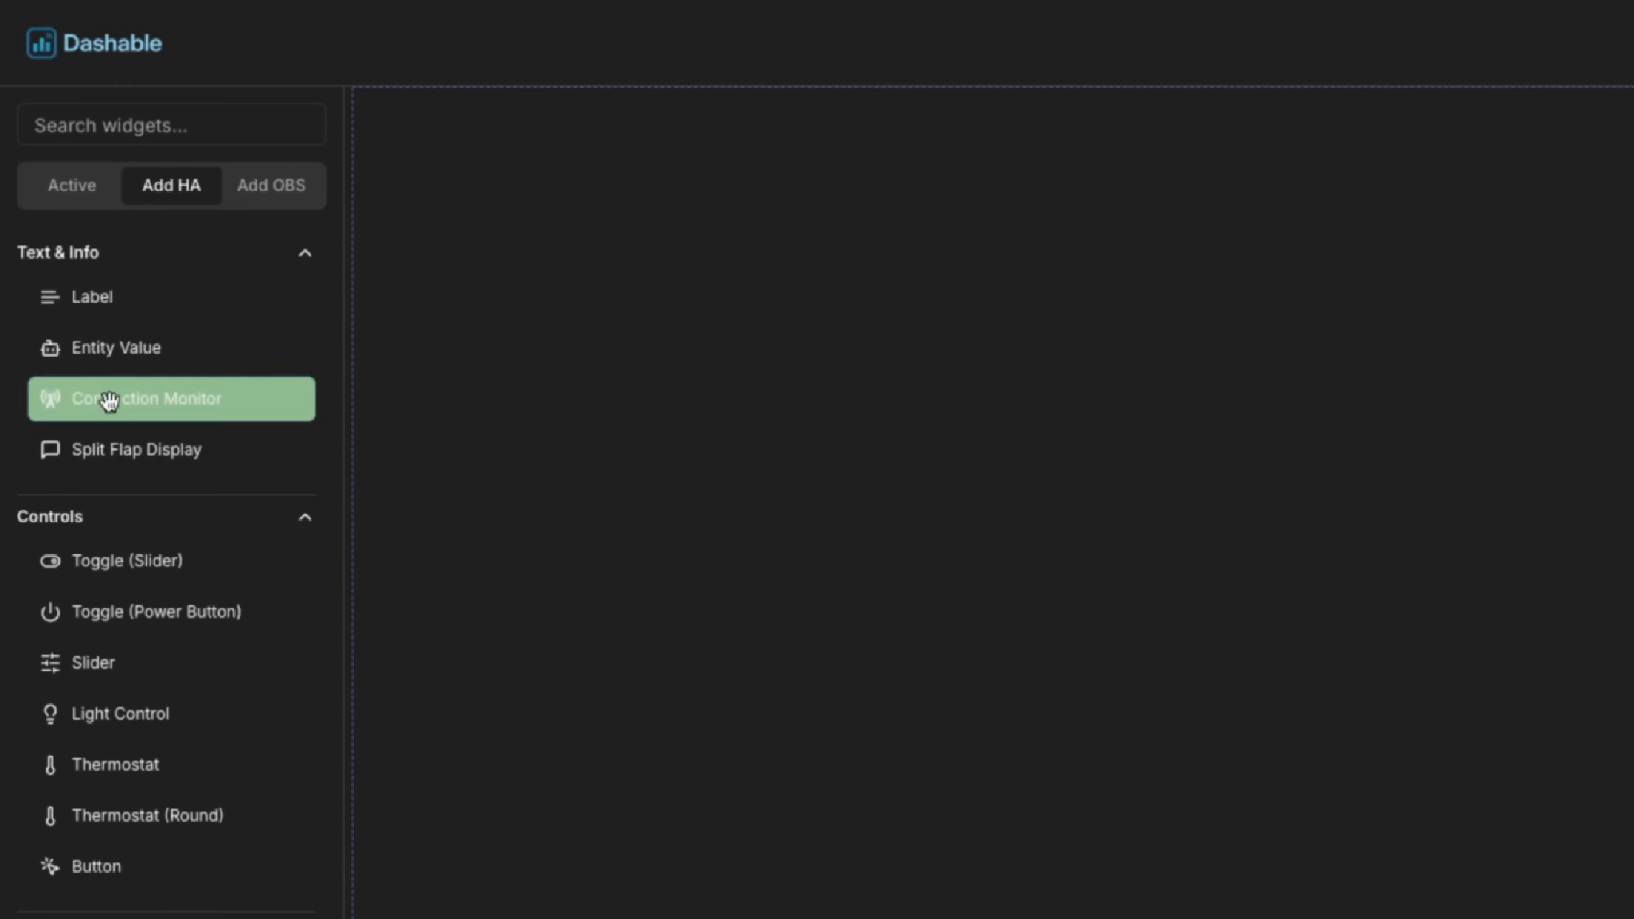
mouse_move(148, 350)
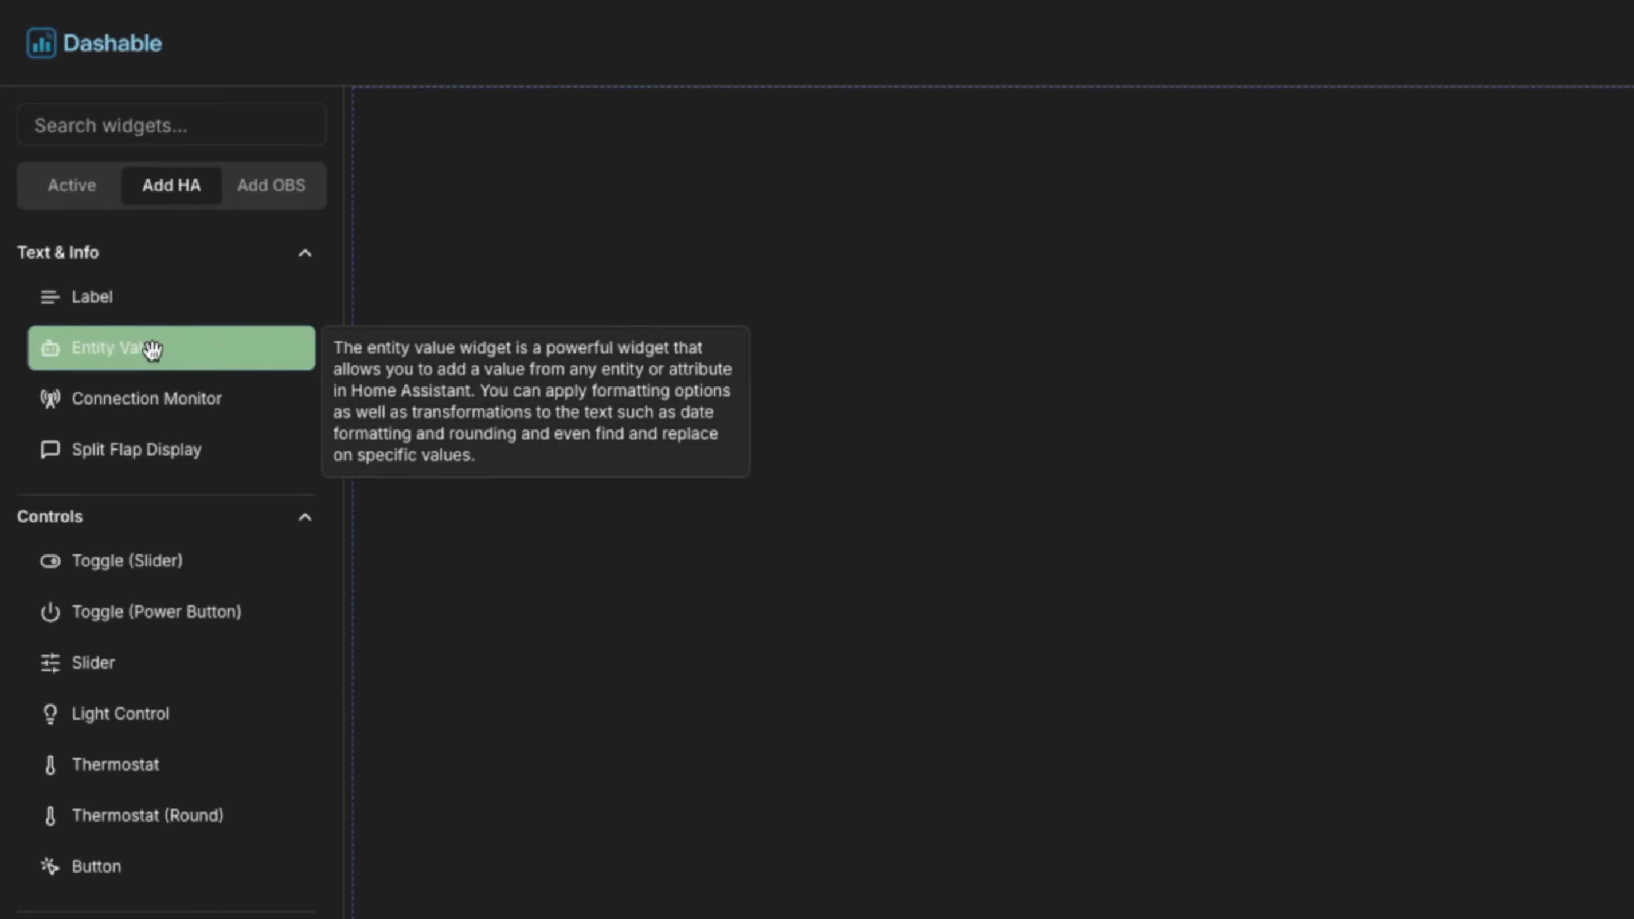
drag(153, 350, 1404, 565)
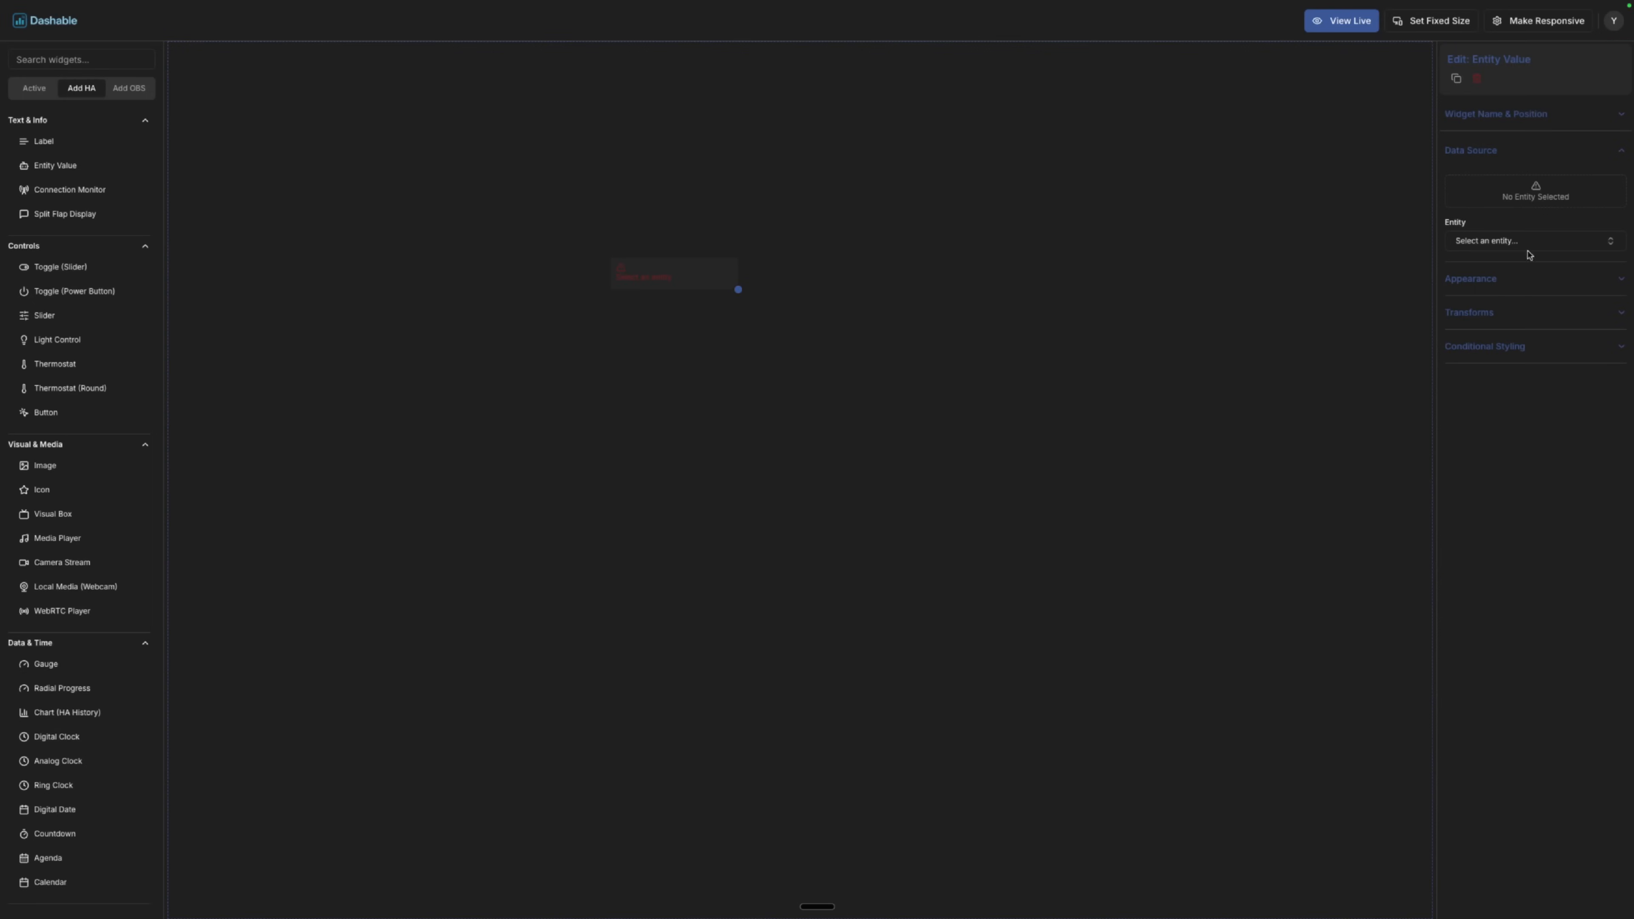
Bind the widget to bluejays_tracker showing Opponent Name (Yankees), and expand Widget Name & Position.
click(1525, 243)
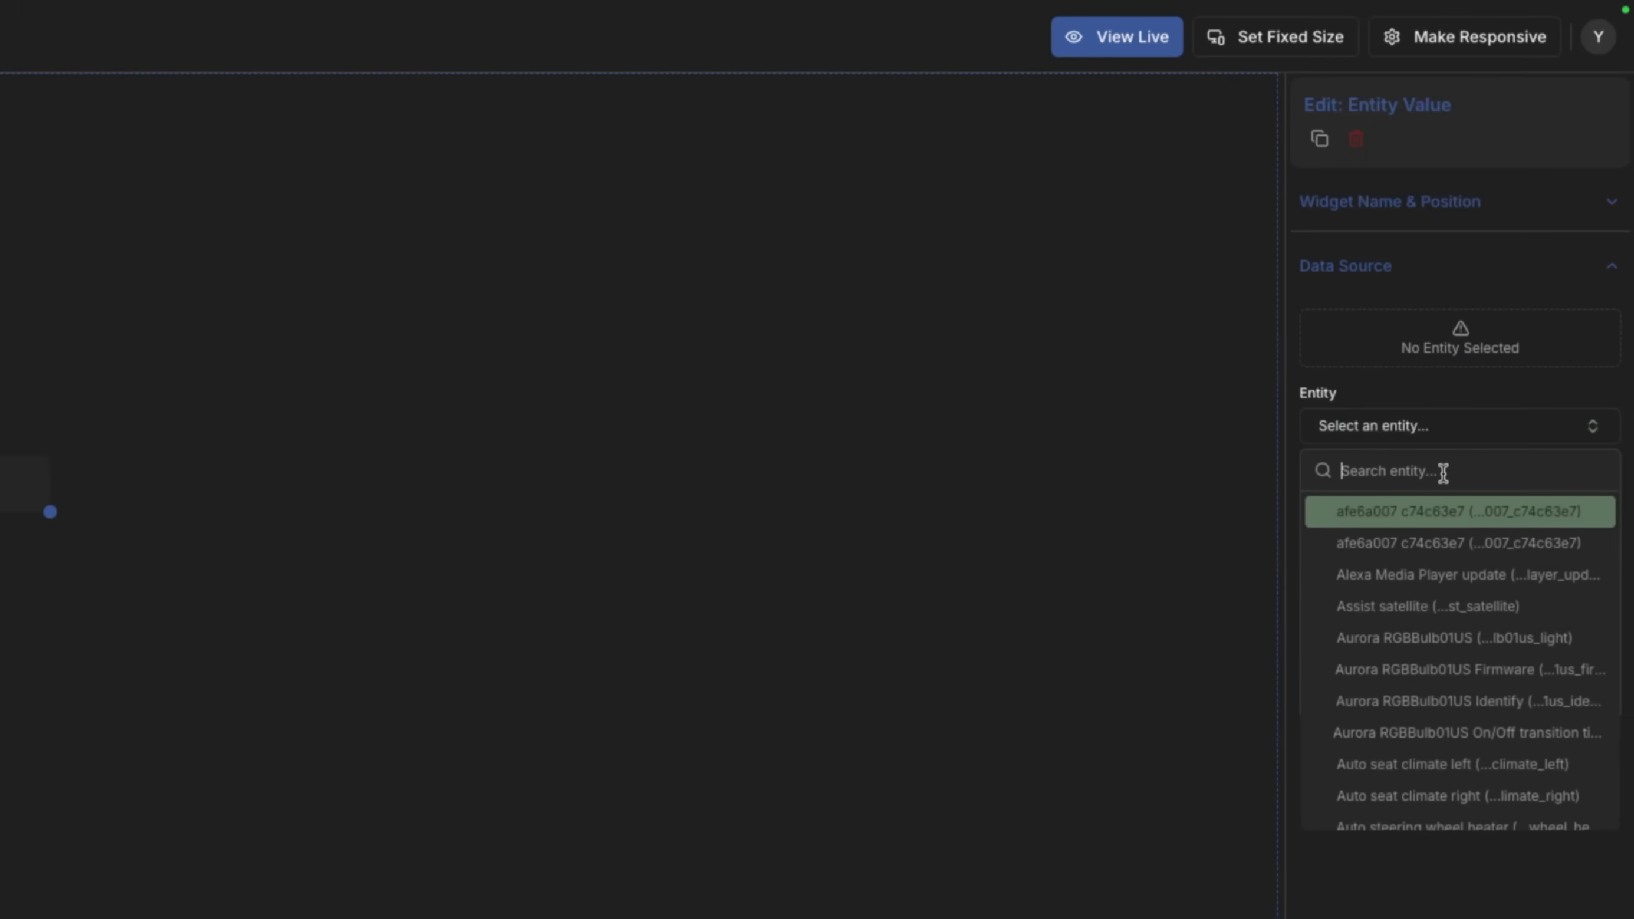
text(blue)
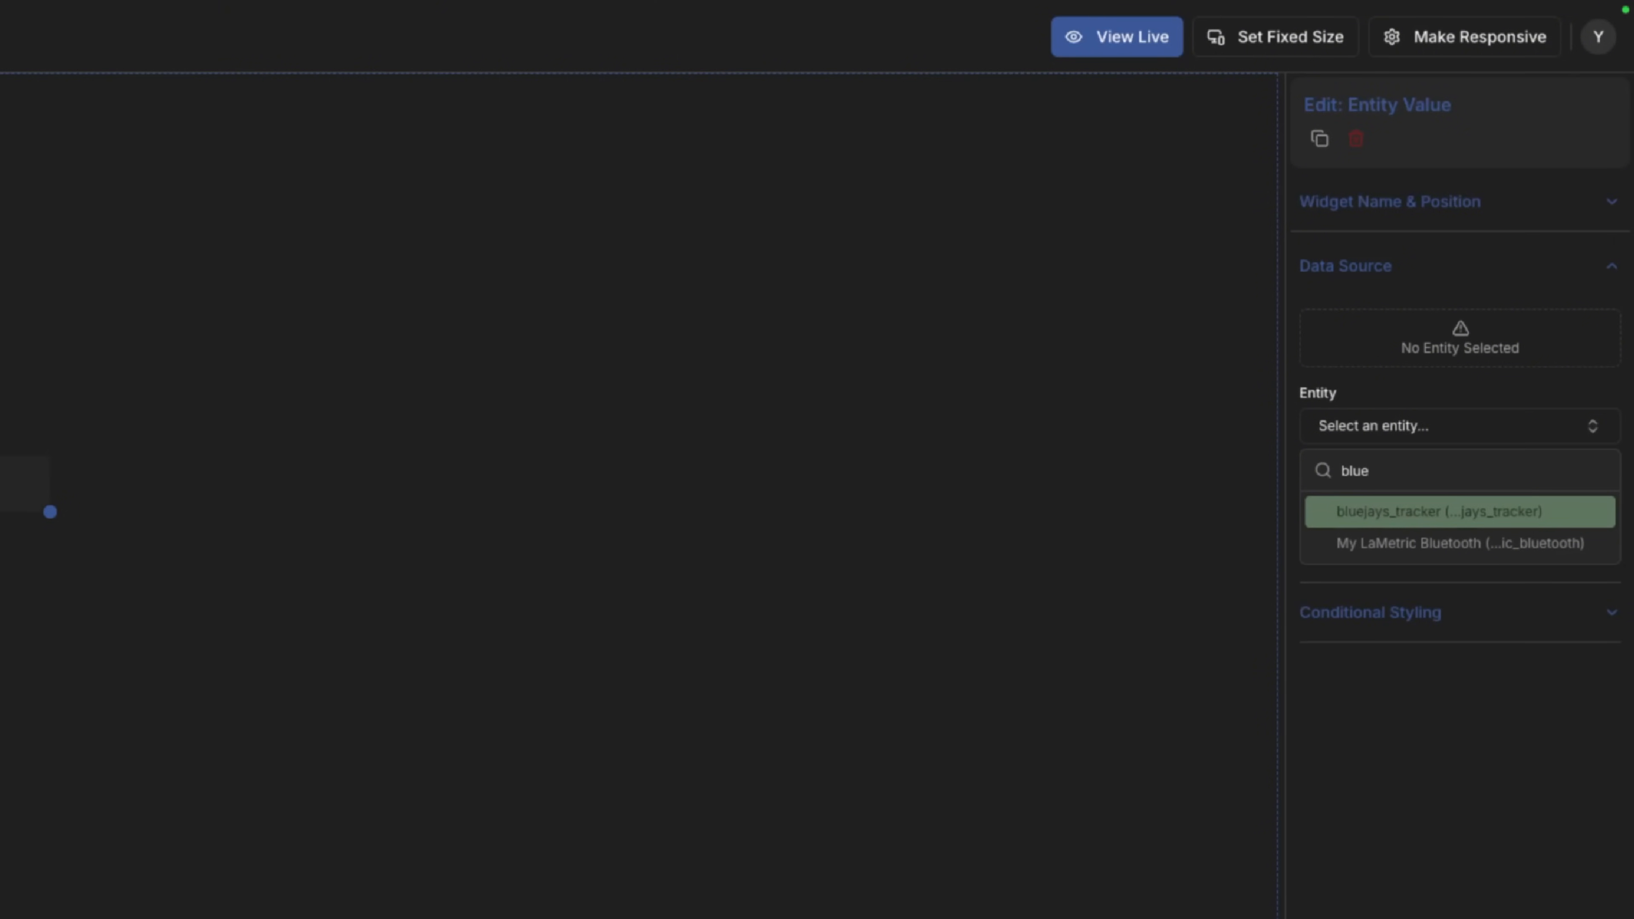
key(Return)
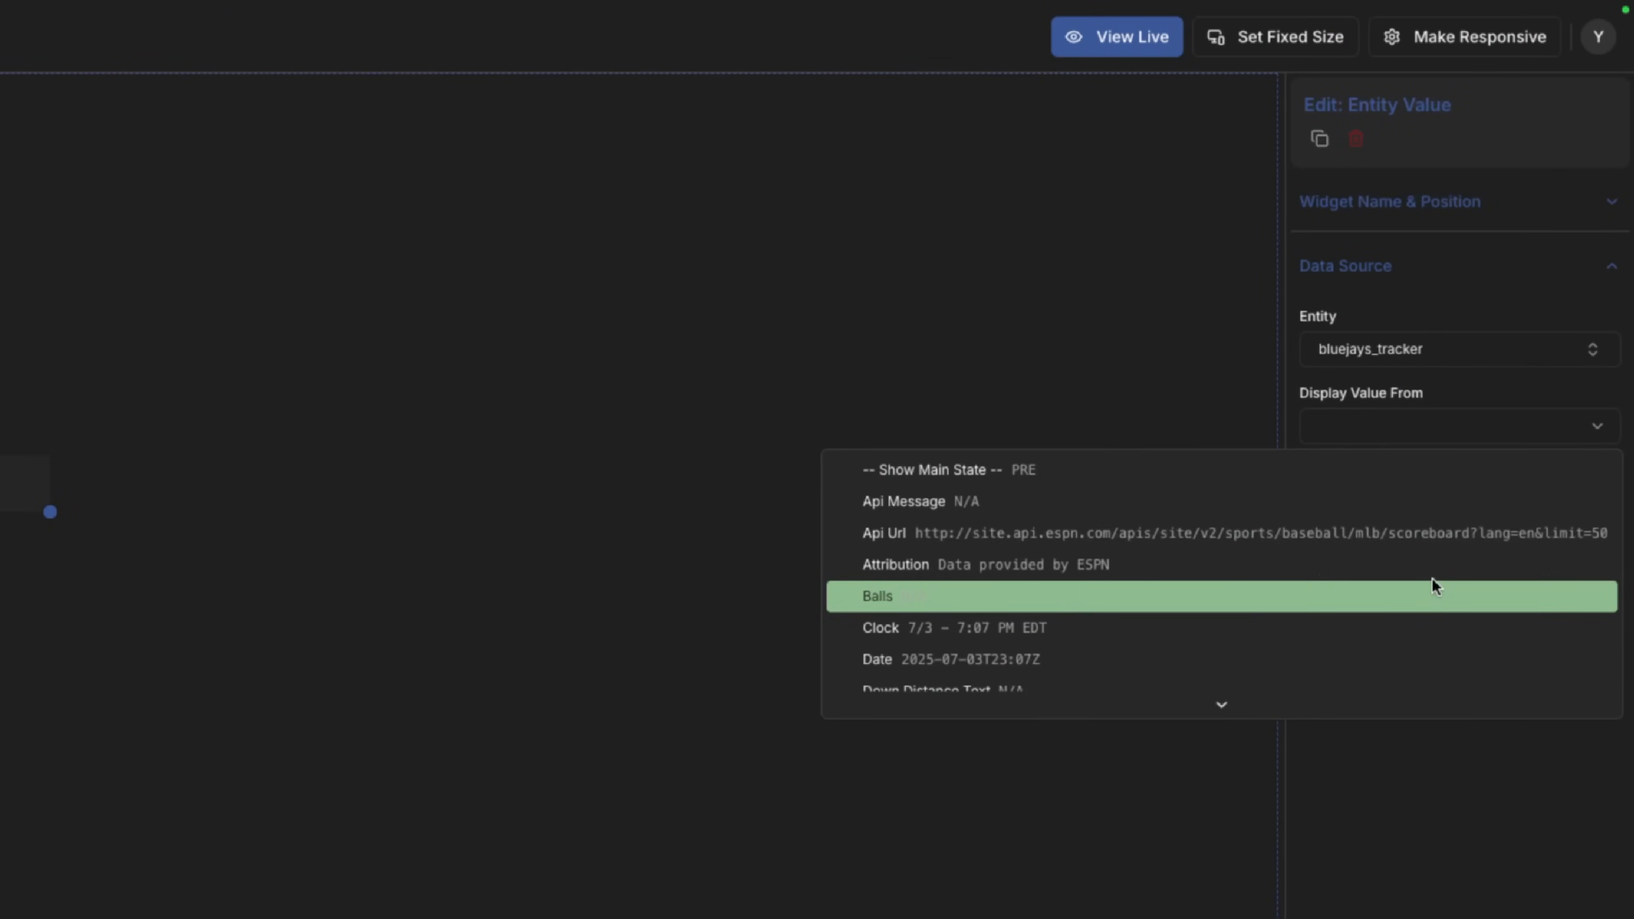
scroll(1431, 577, down, 3)
scroll(1432, 582, down, 6)
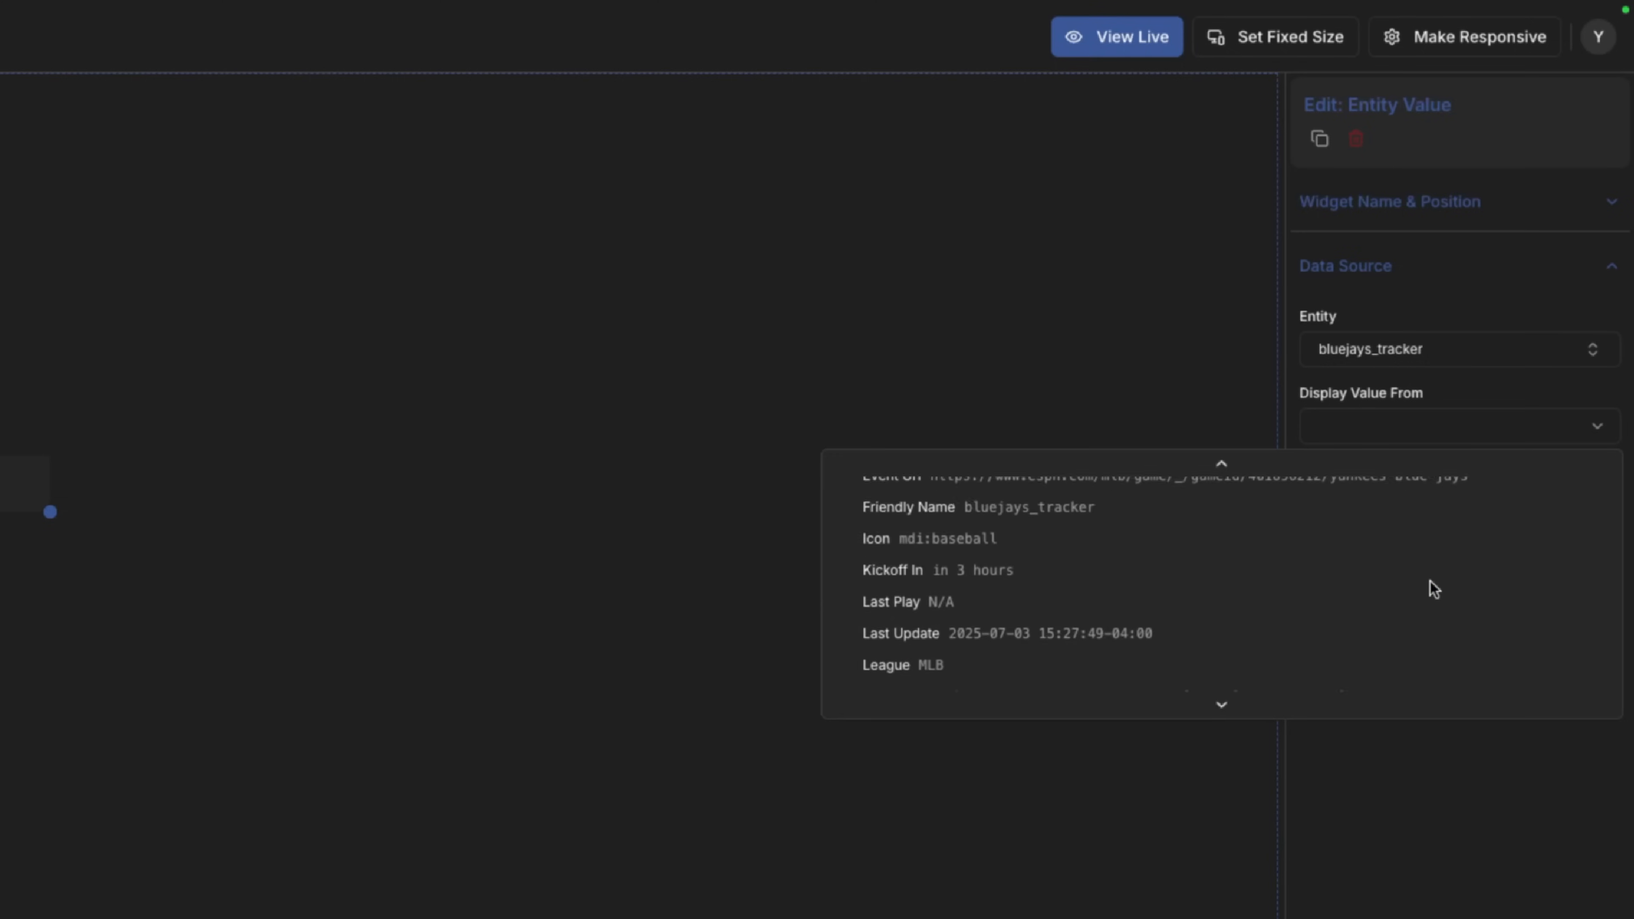
scroll(1427, 585, down, 2)
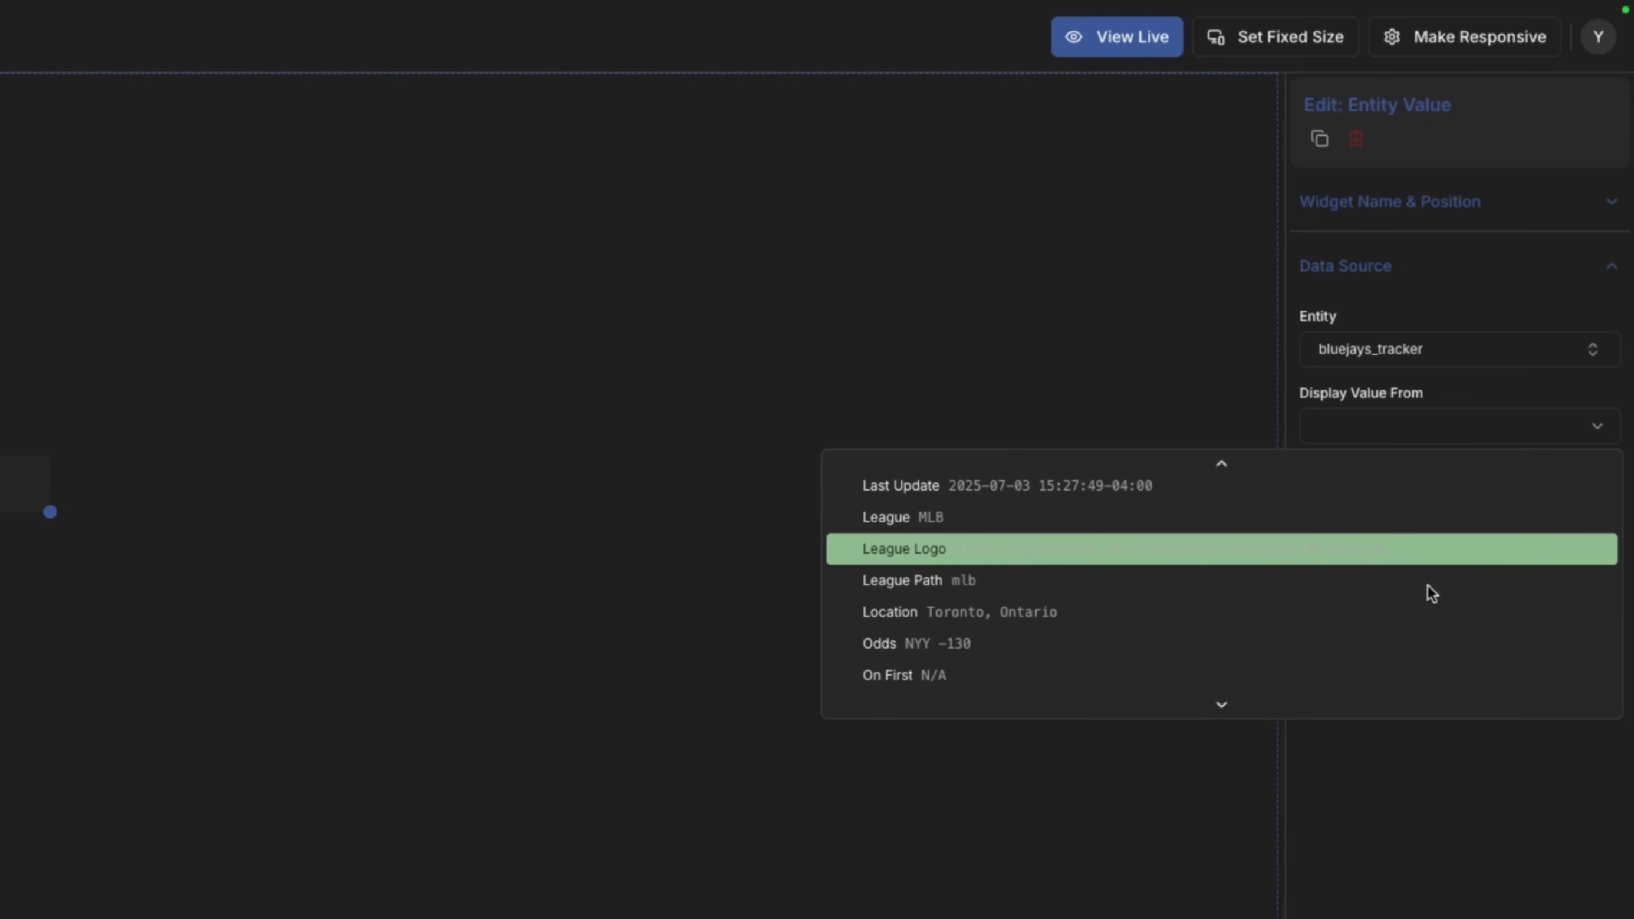
scroll(1415, 595, down, 4)
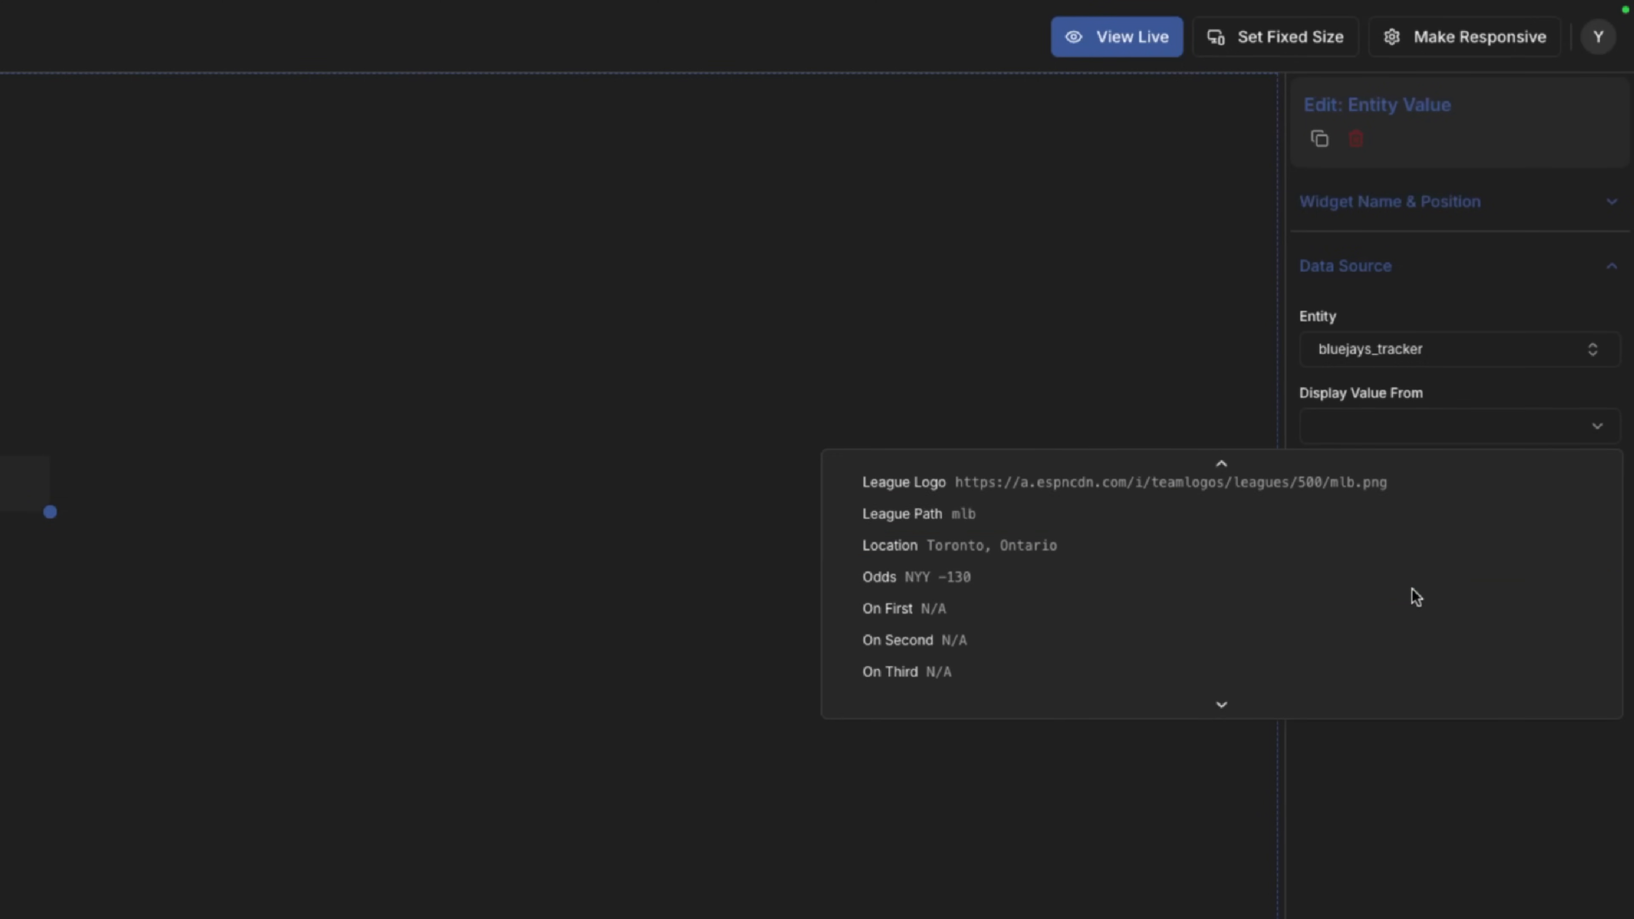
scroll(1415, 597, down, 5)
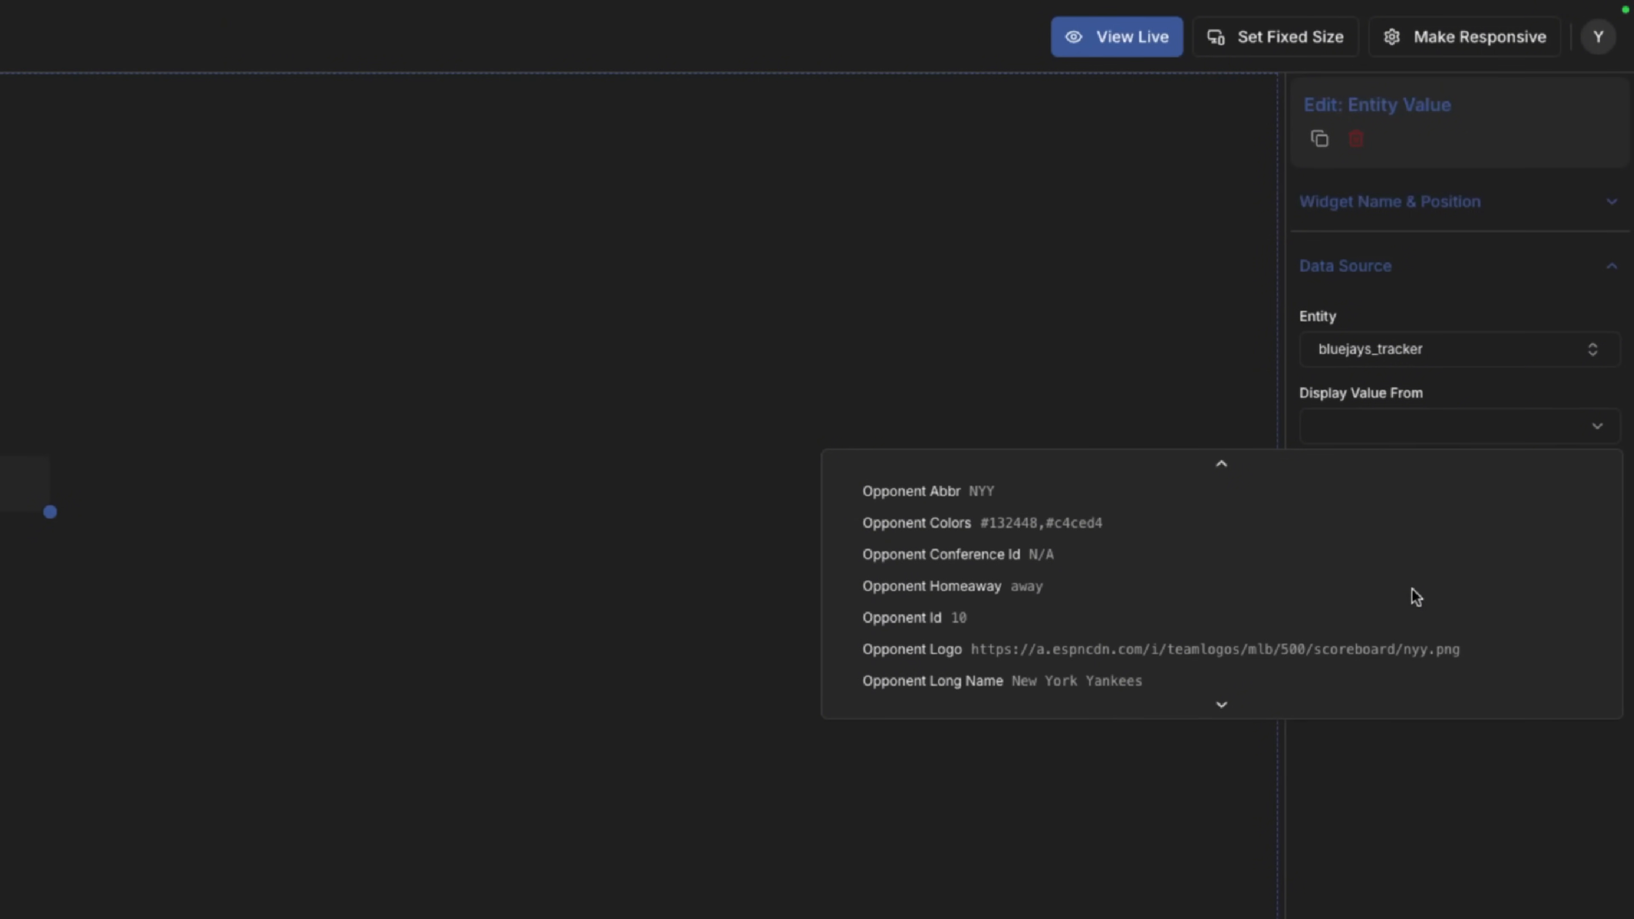
scroll(1415, 598, down, 4)
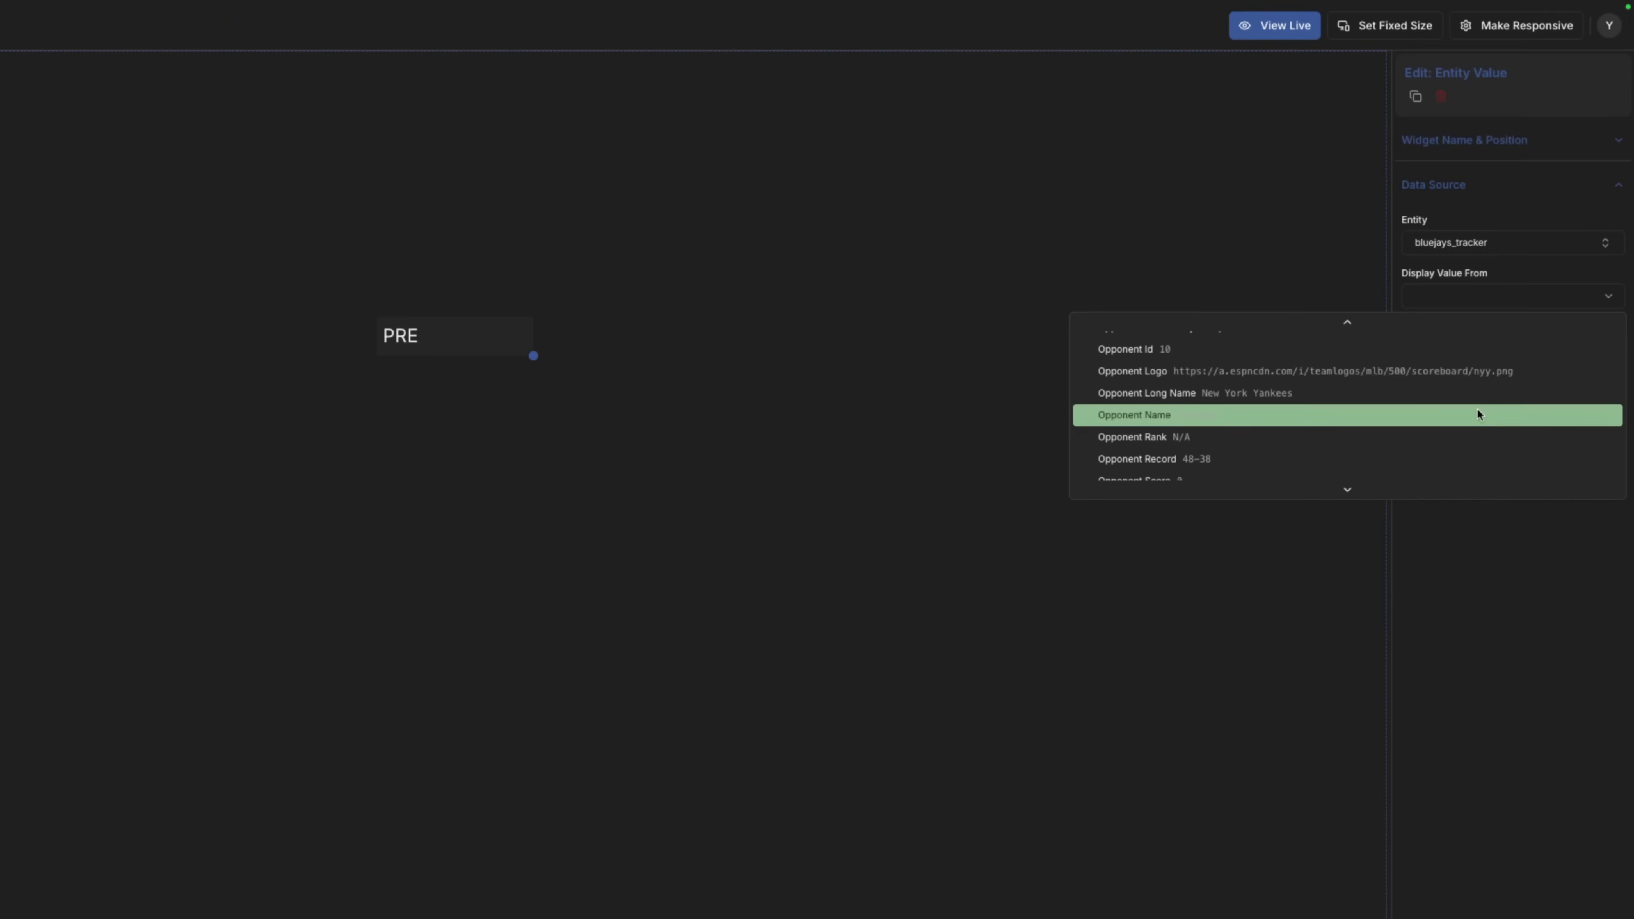
click(1478, 414)
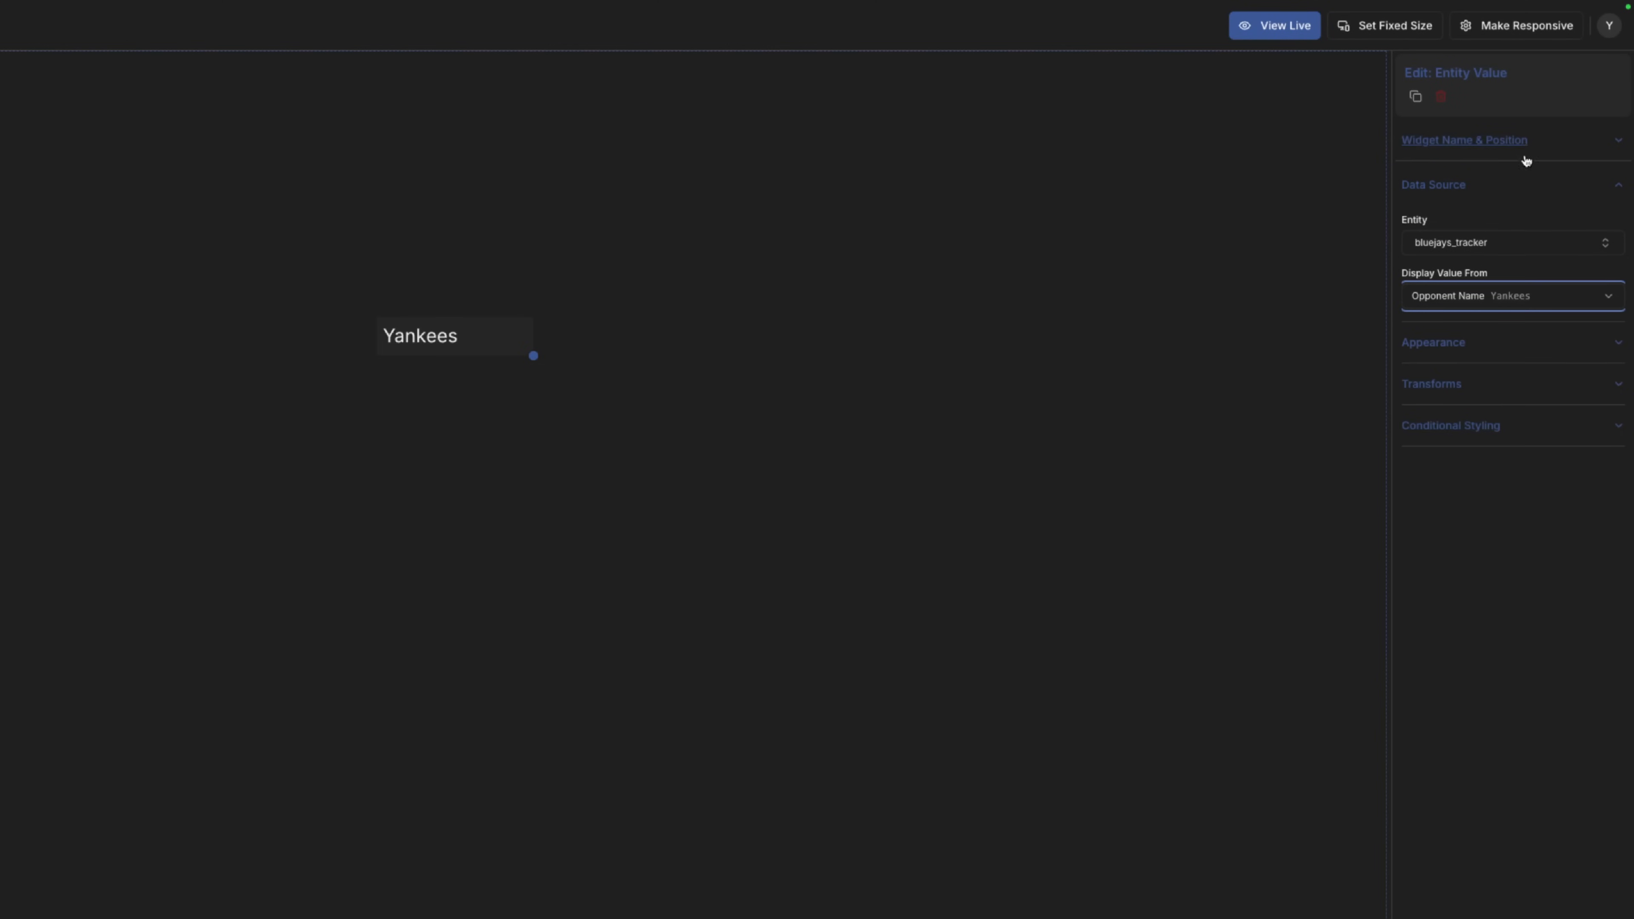
click(1547, 146)
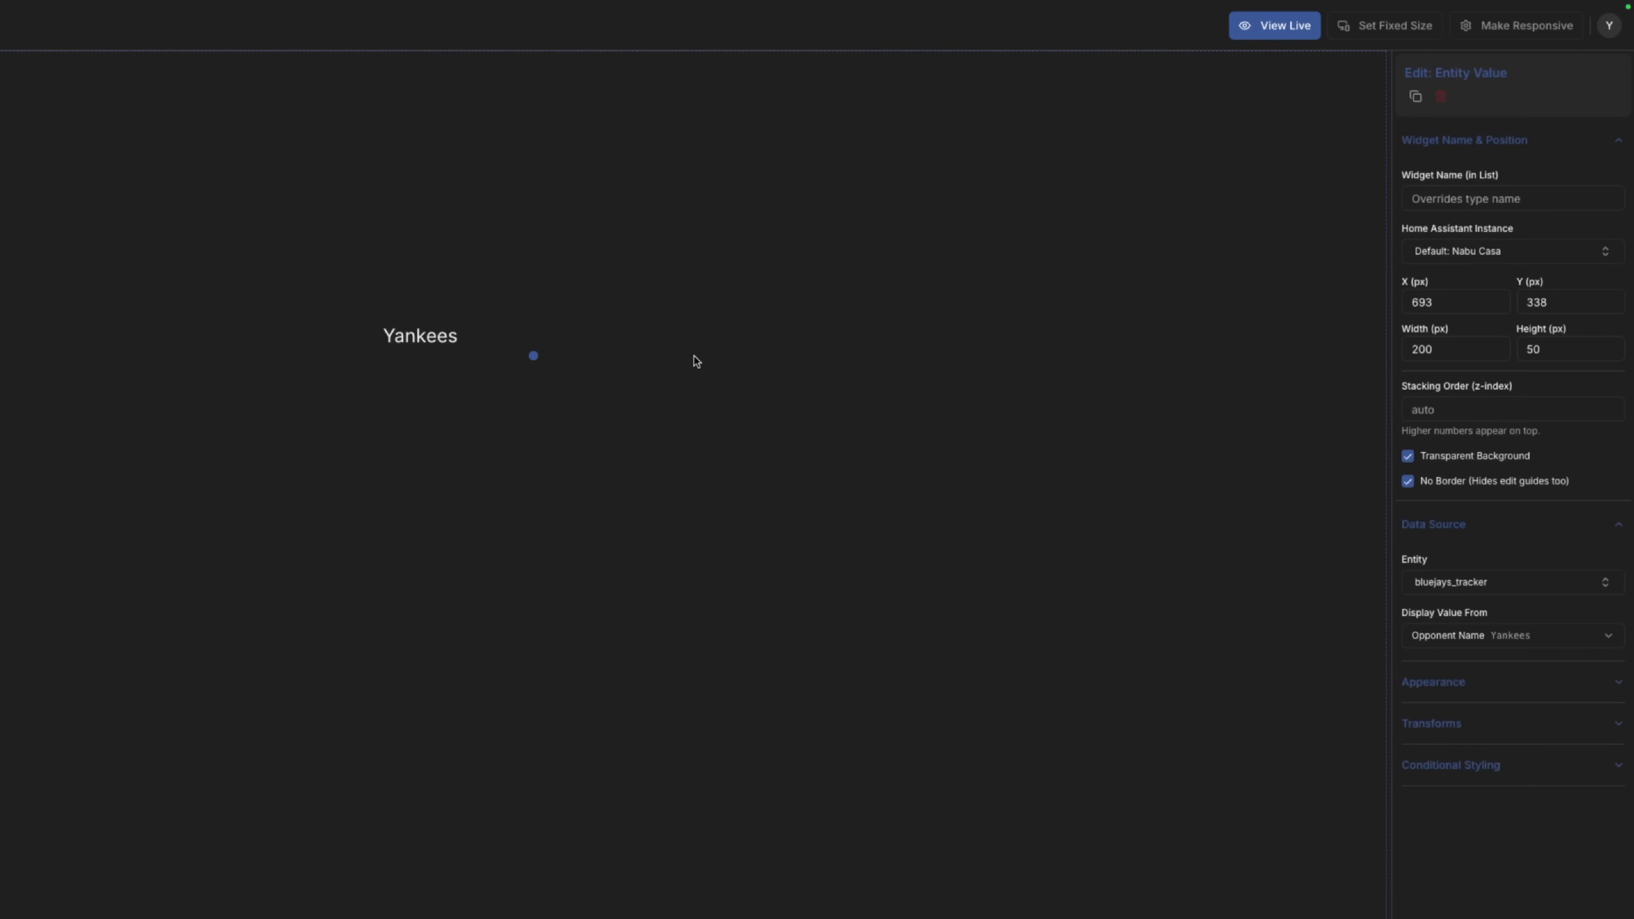
Give the Yankees widget a transparent background and no border, and position its copy.
click(604, 349)
click(469, 342)
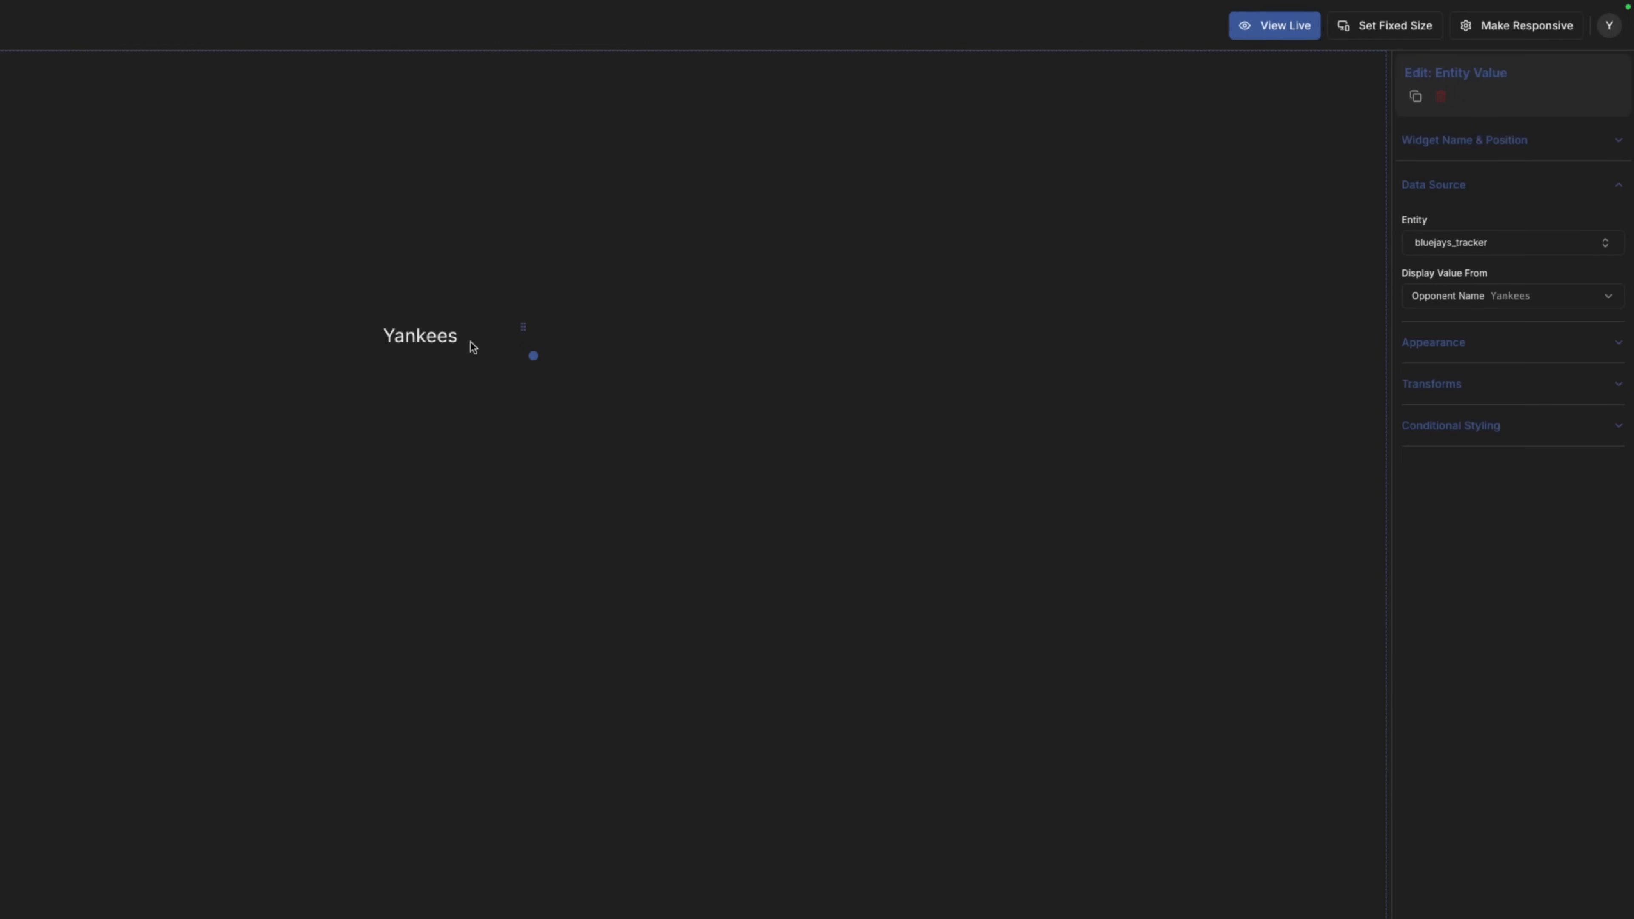
mouse_move(470, 341)
mouse_down()
mouse_move(484, 356)
mouse_move(458, 366)
mouse_move(459, 312)
mouse_up()
Switch the top copy to display Team Name, Blue Jays, then reselect Yankees.
click(1512, 296)
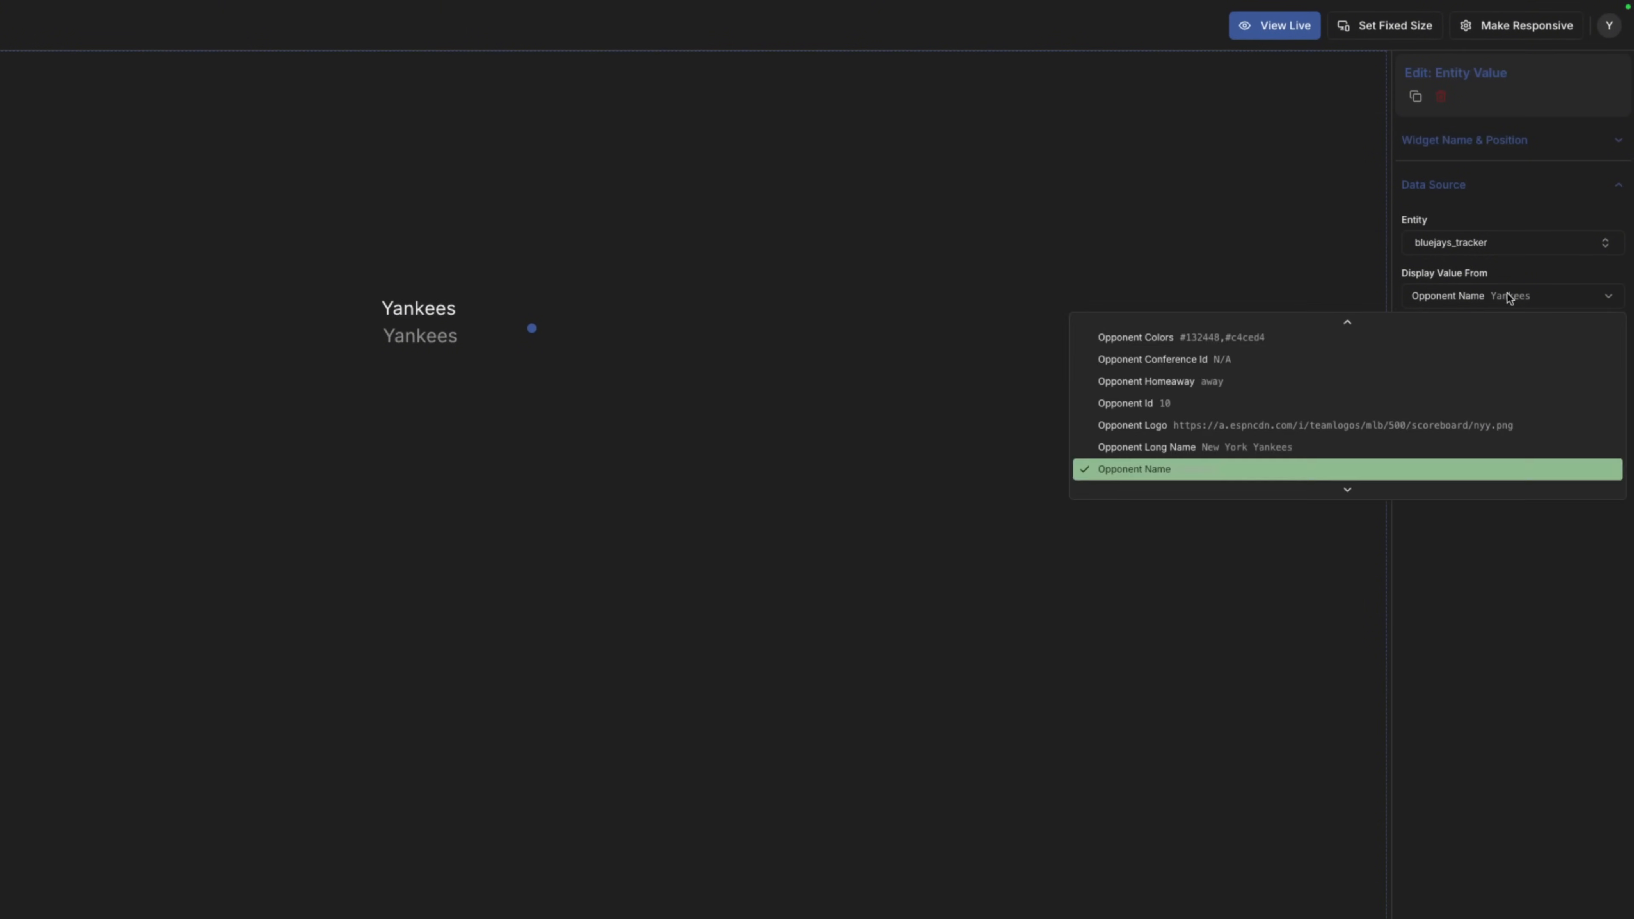
scroll(1324, 436, up, 5)
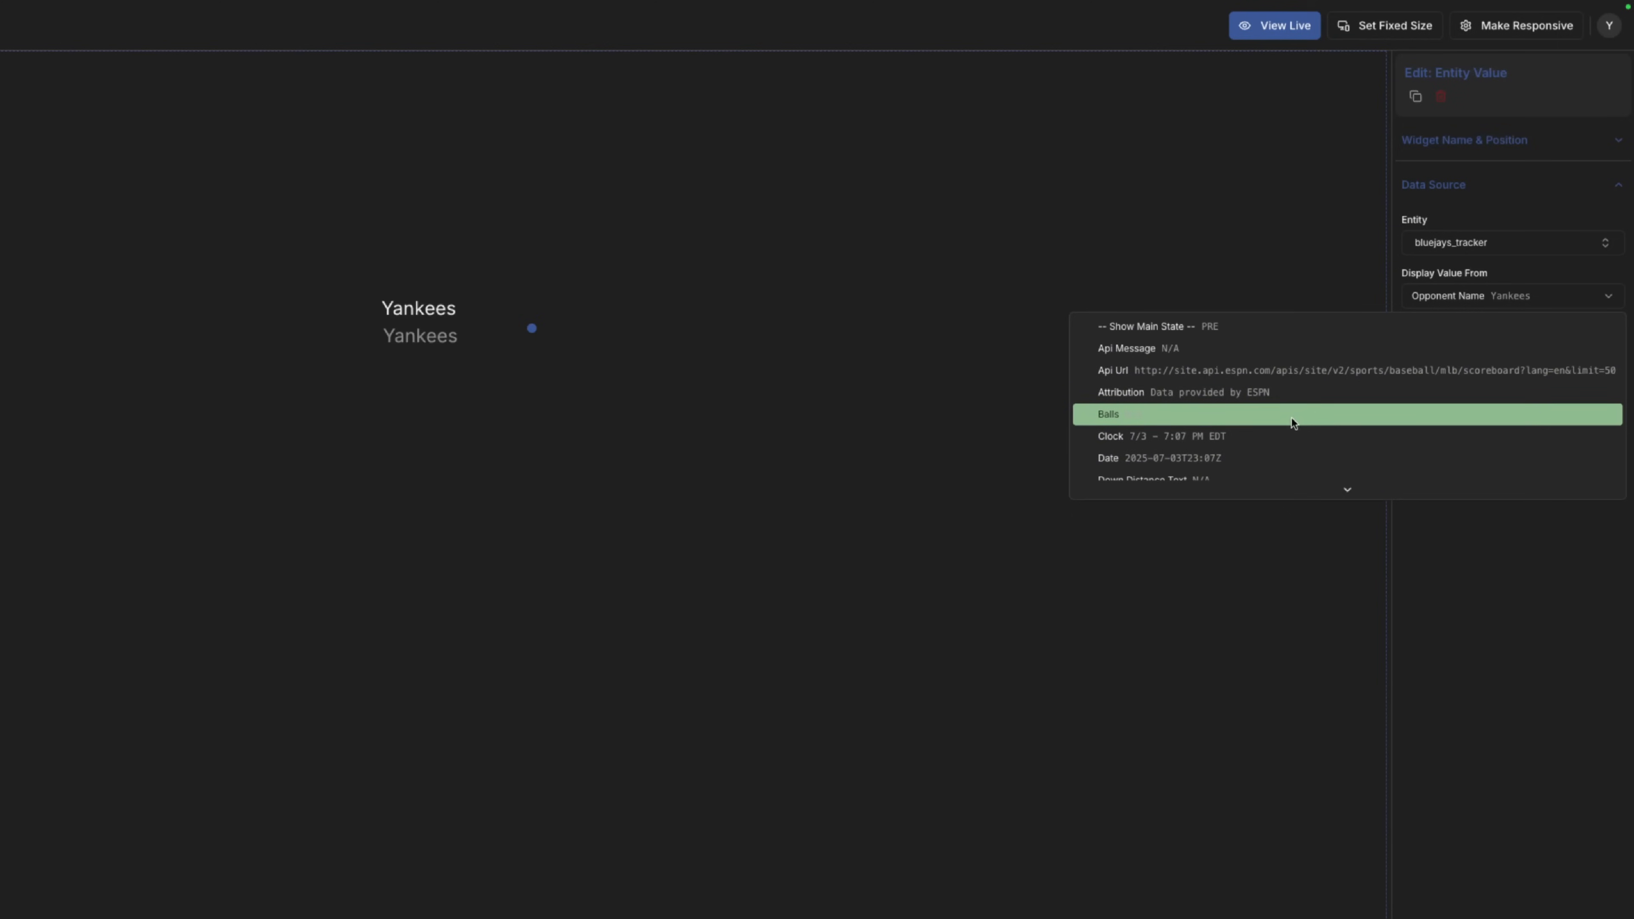
scroll(1293, 423, down, 5)
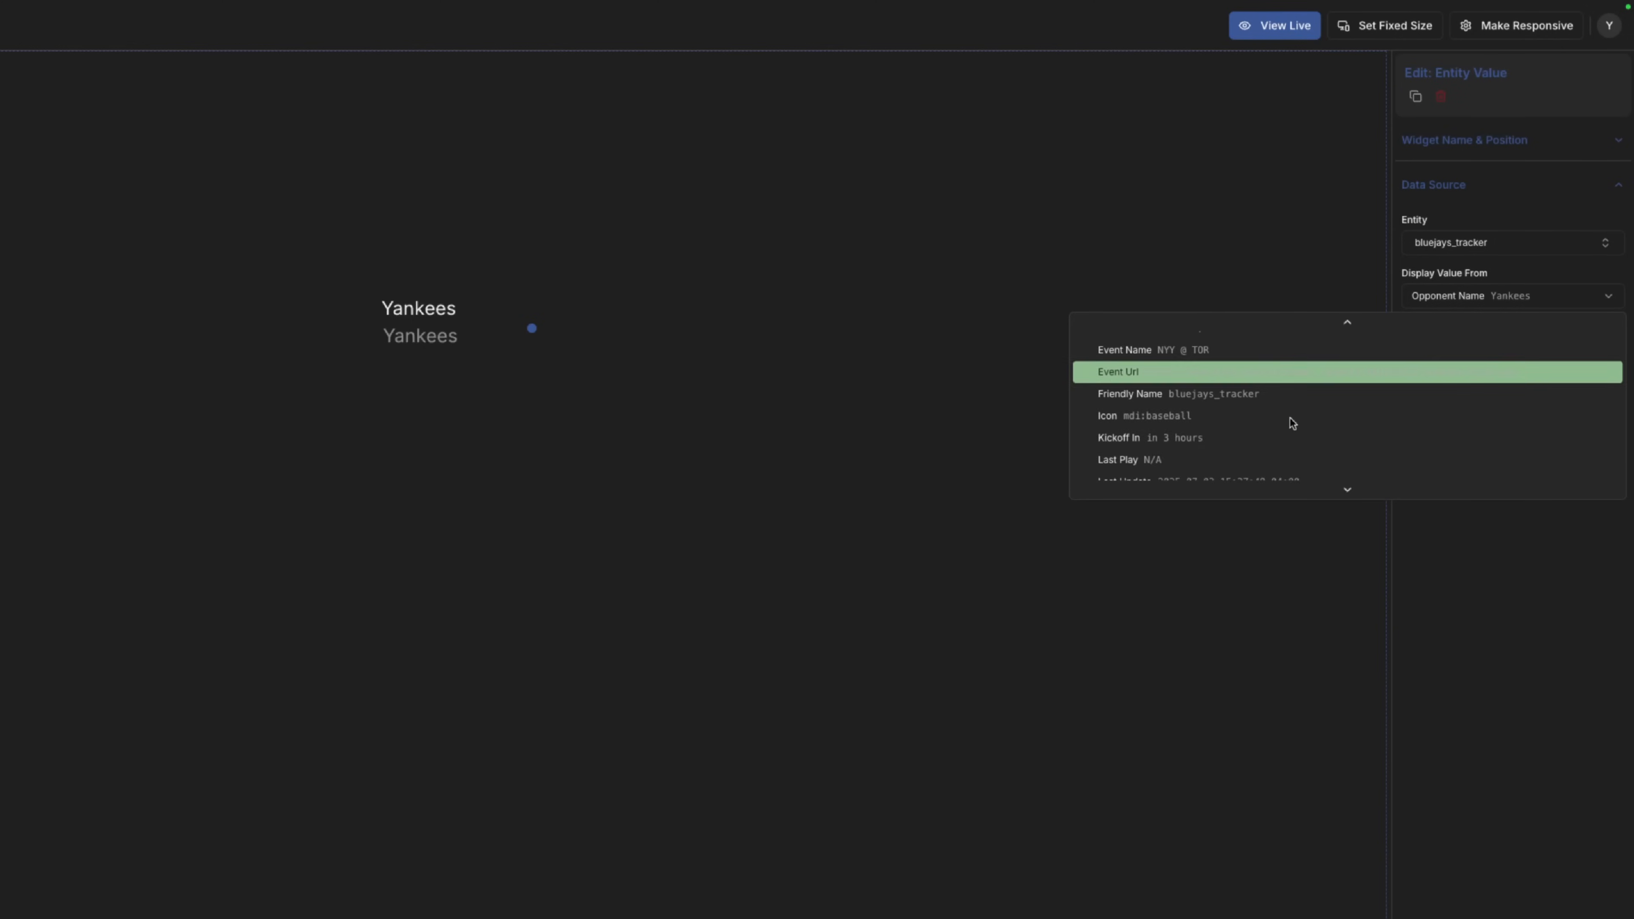
scroll(1293, 423, down, 6)
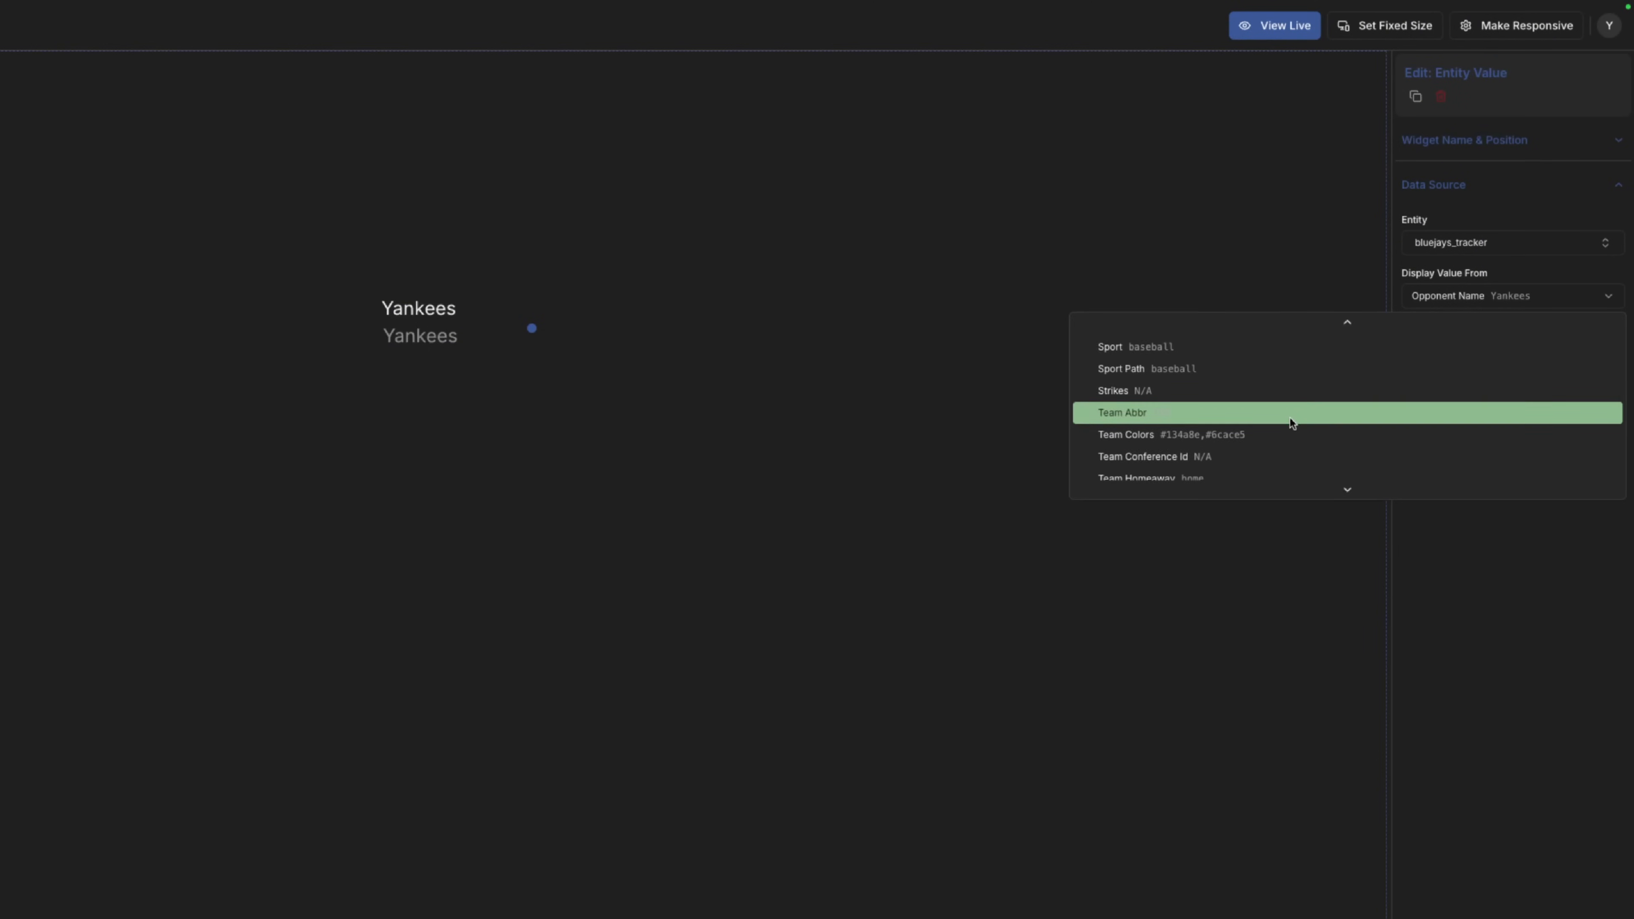
scroll(1289, 422, down, 3)
click(1284, 460)
click(496, 452)
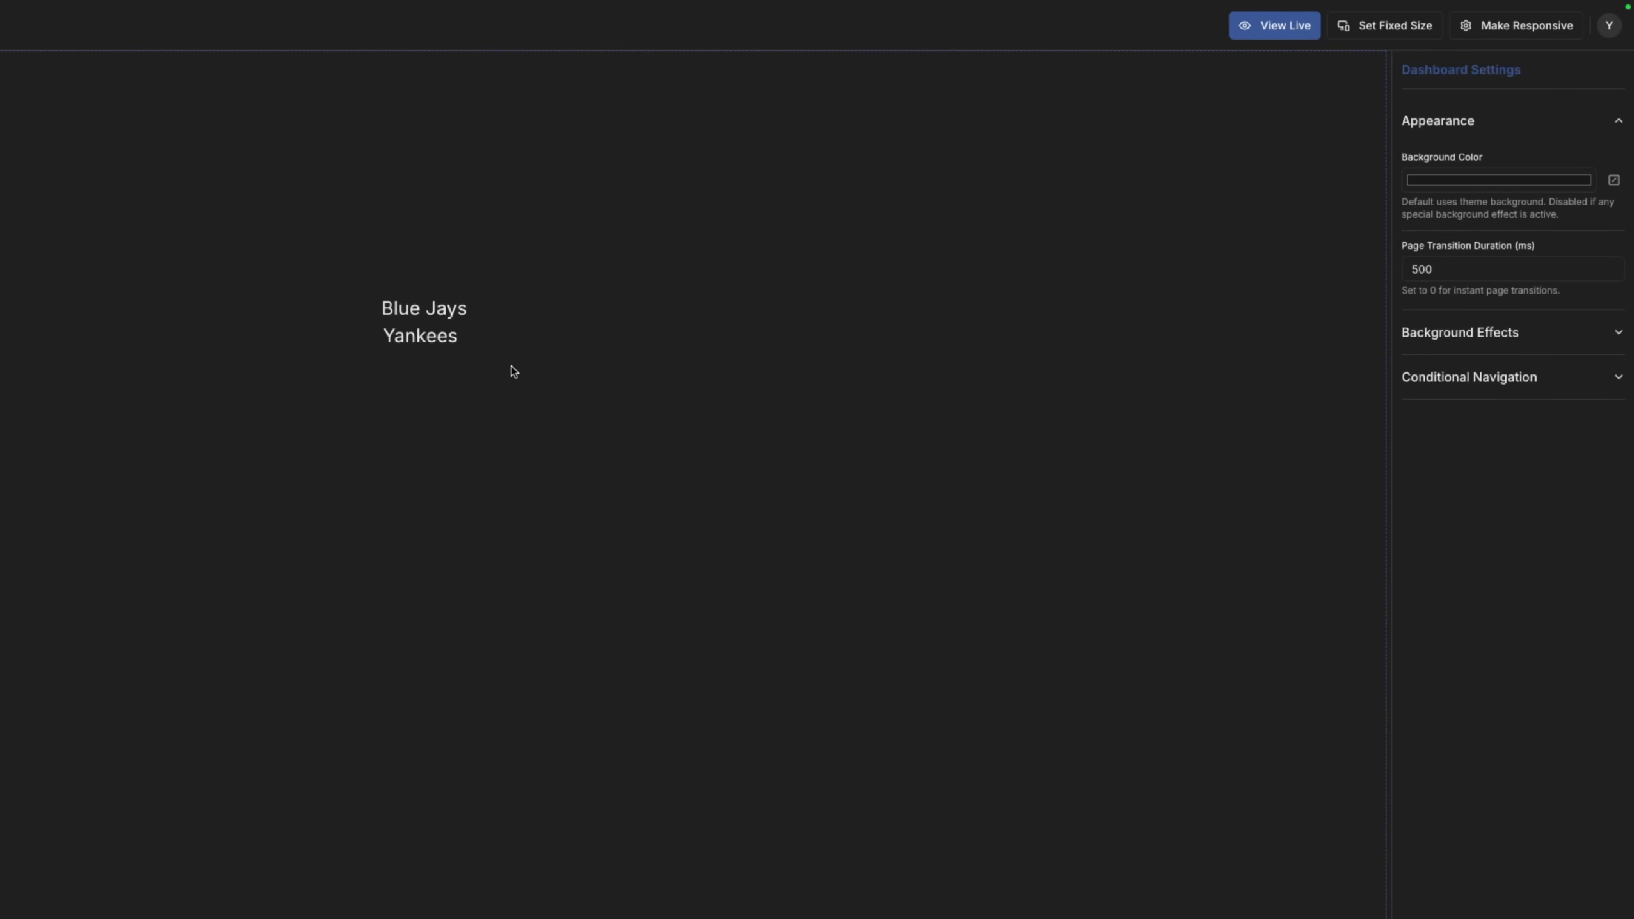
click(445, 337)
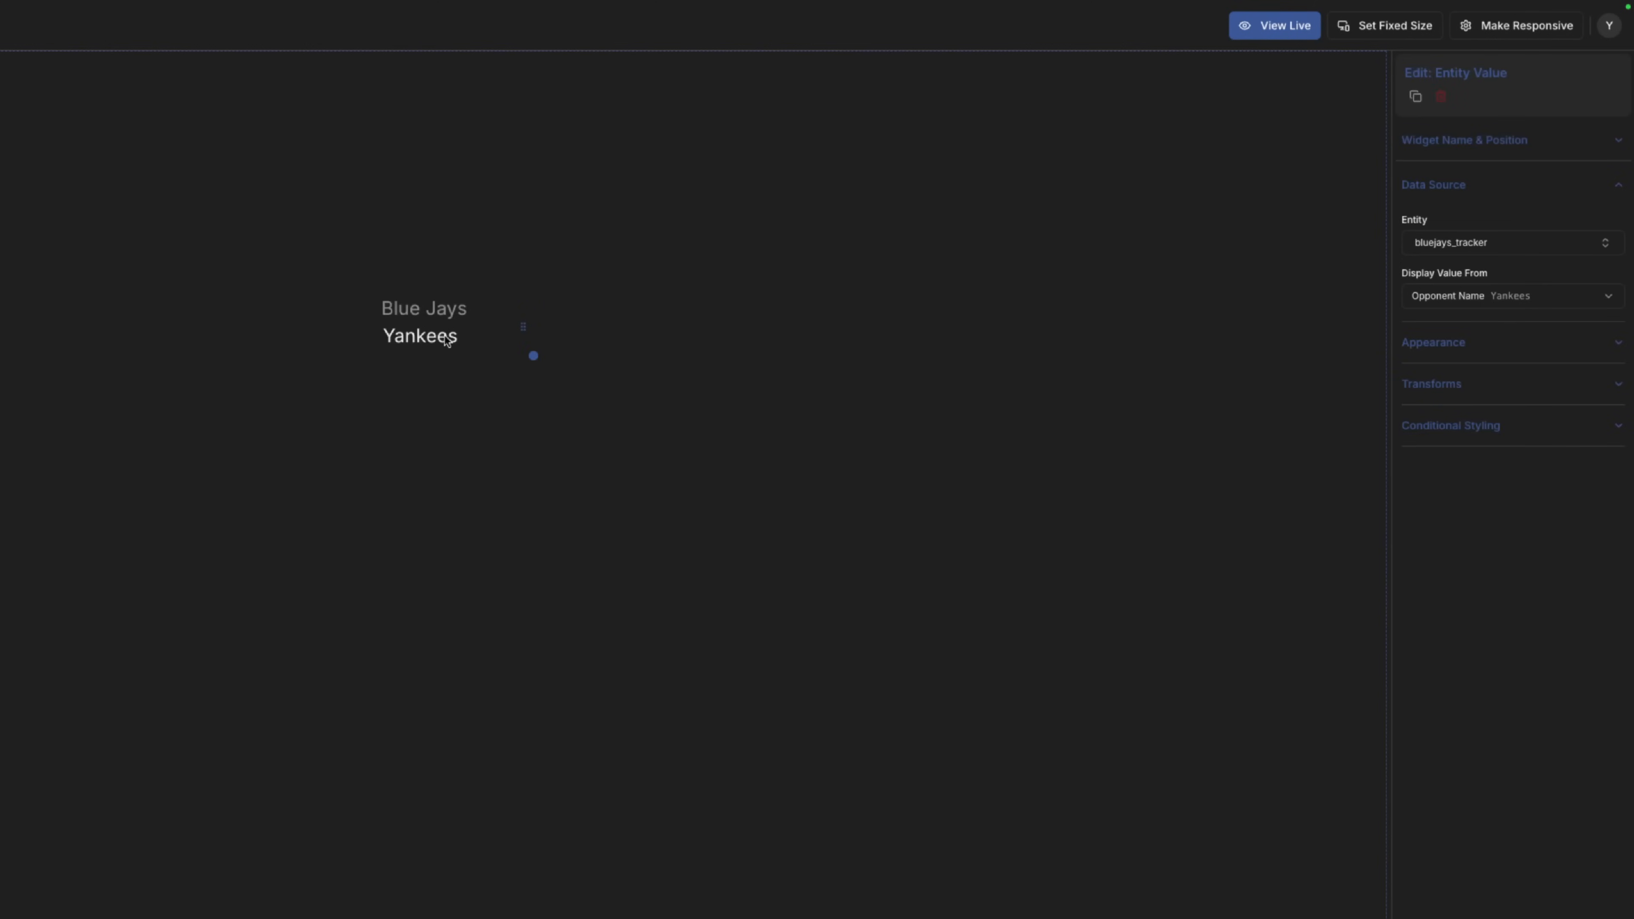
Duplicate the Yankees widget, move the copy left, and set it to show Opponent Score.
key(ctrl+d)
drag(448, 359, 334, 342)
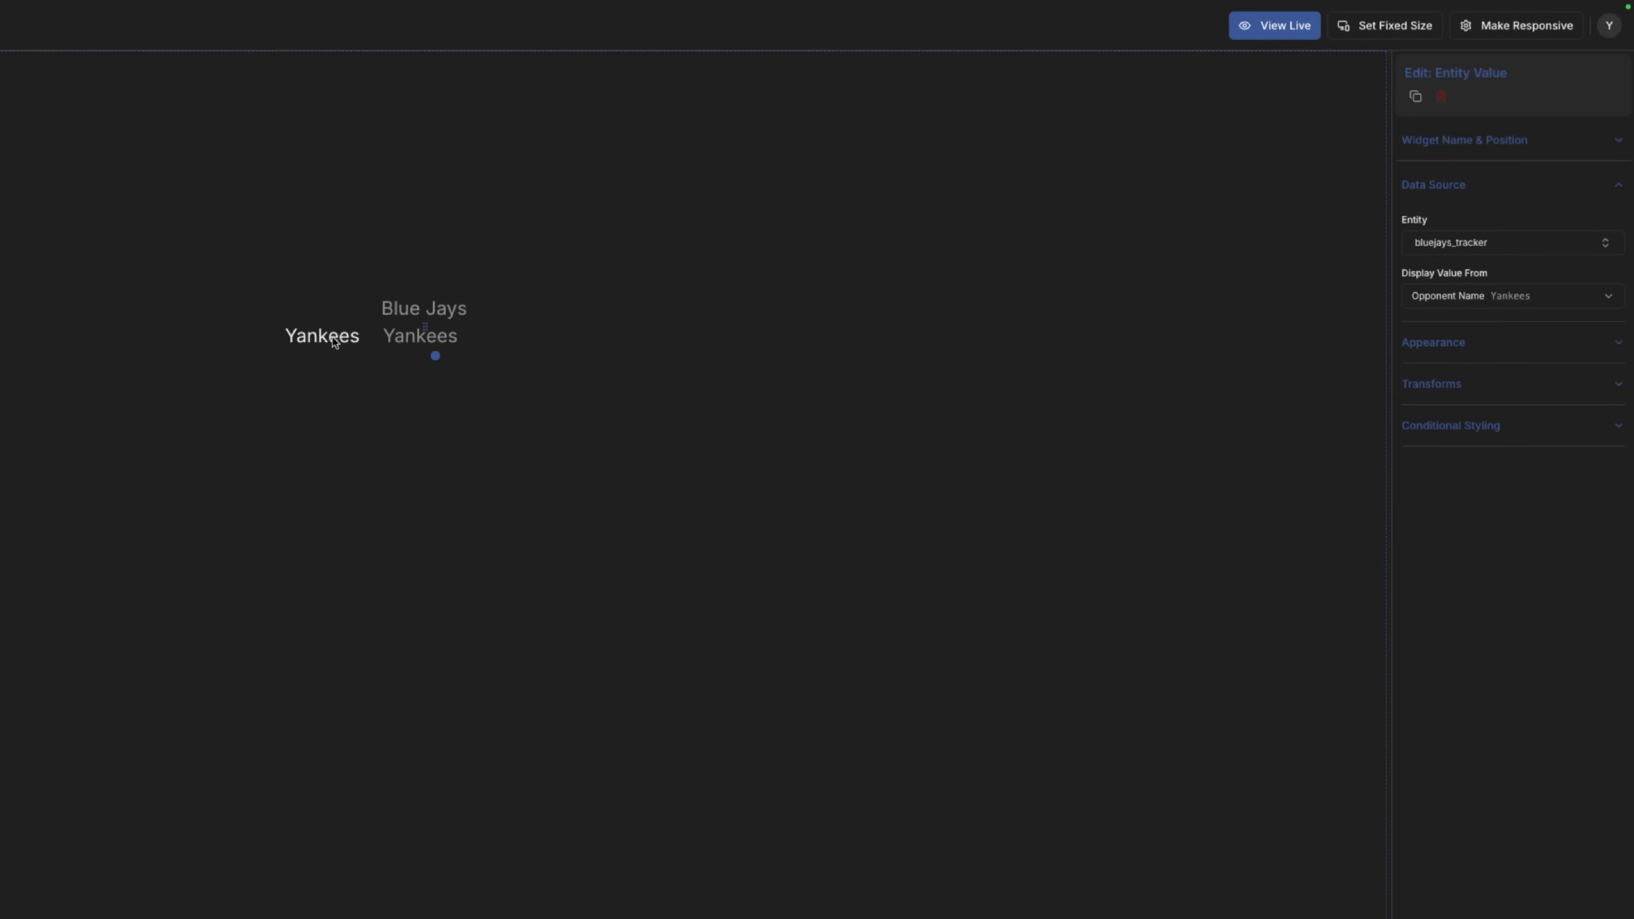
click(1501, 308)
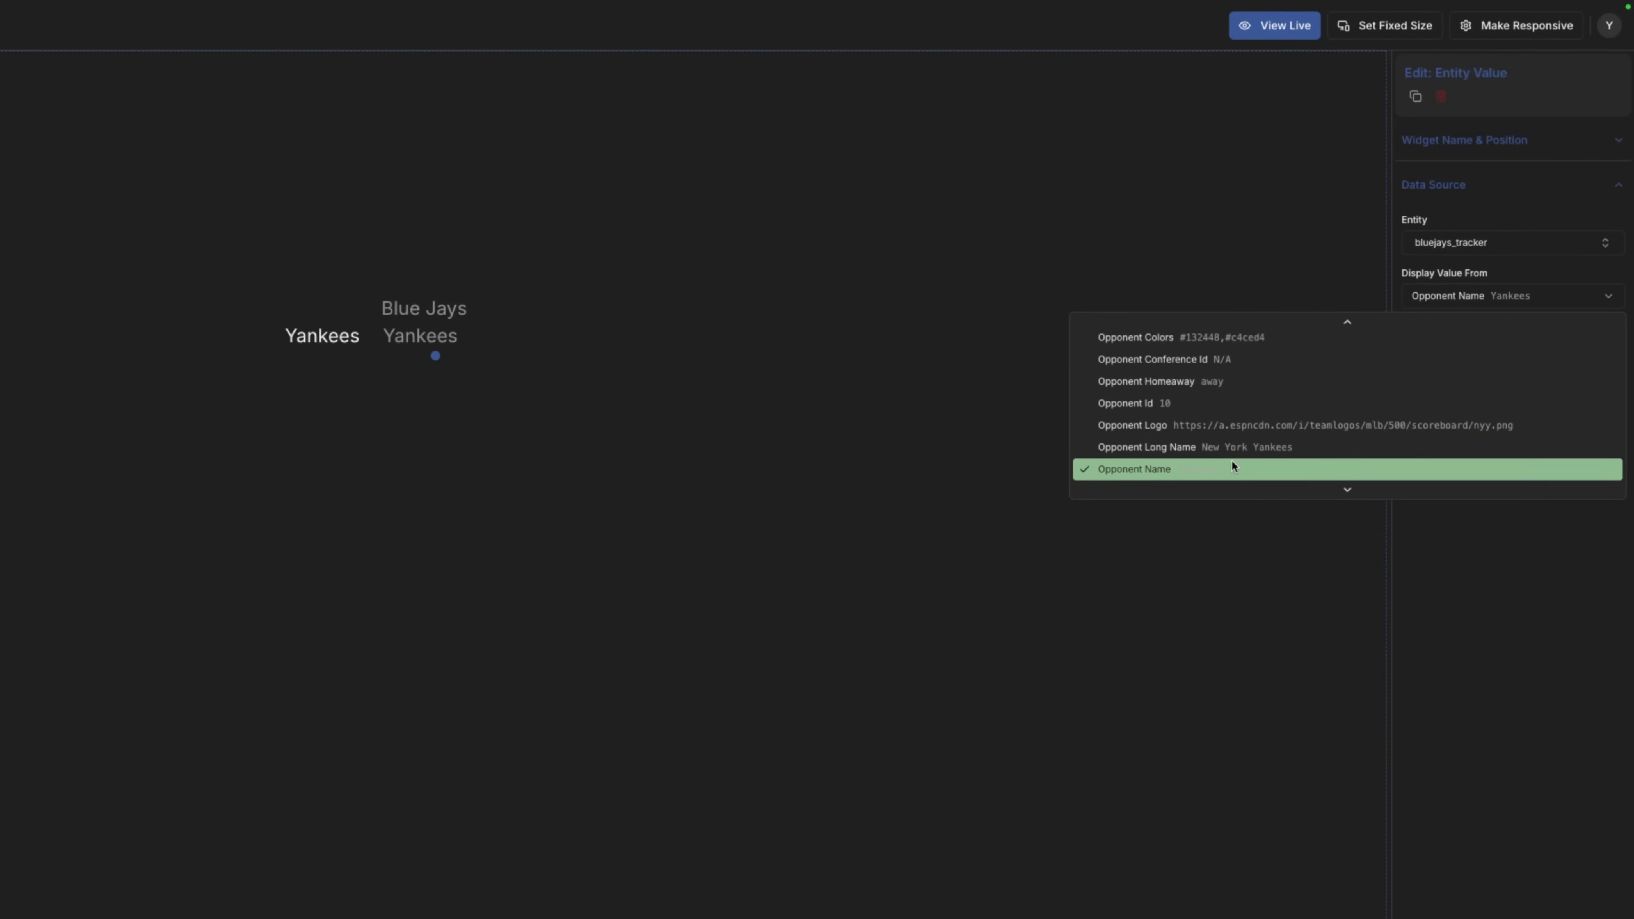
scroll(1231, 461, down, 3)
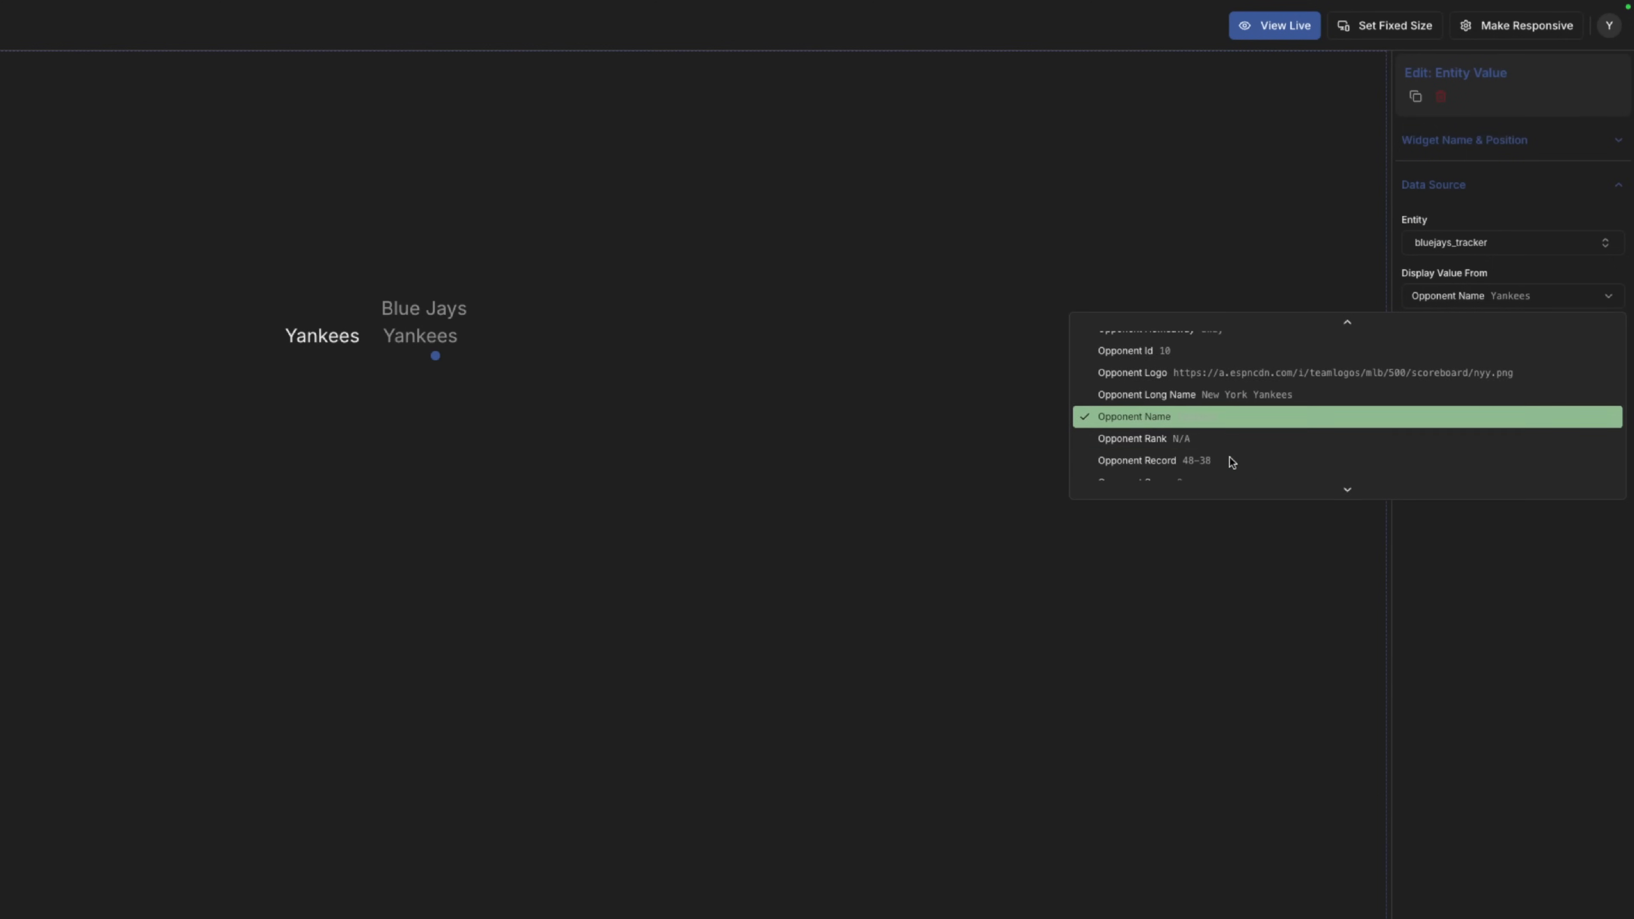
scroll(1230, 462, down, 4)
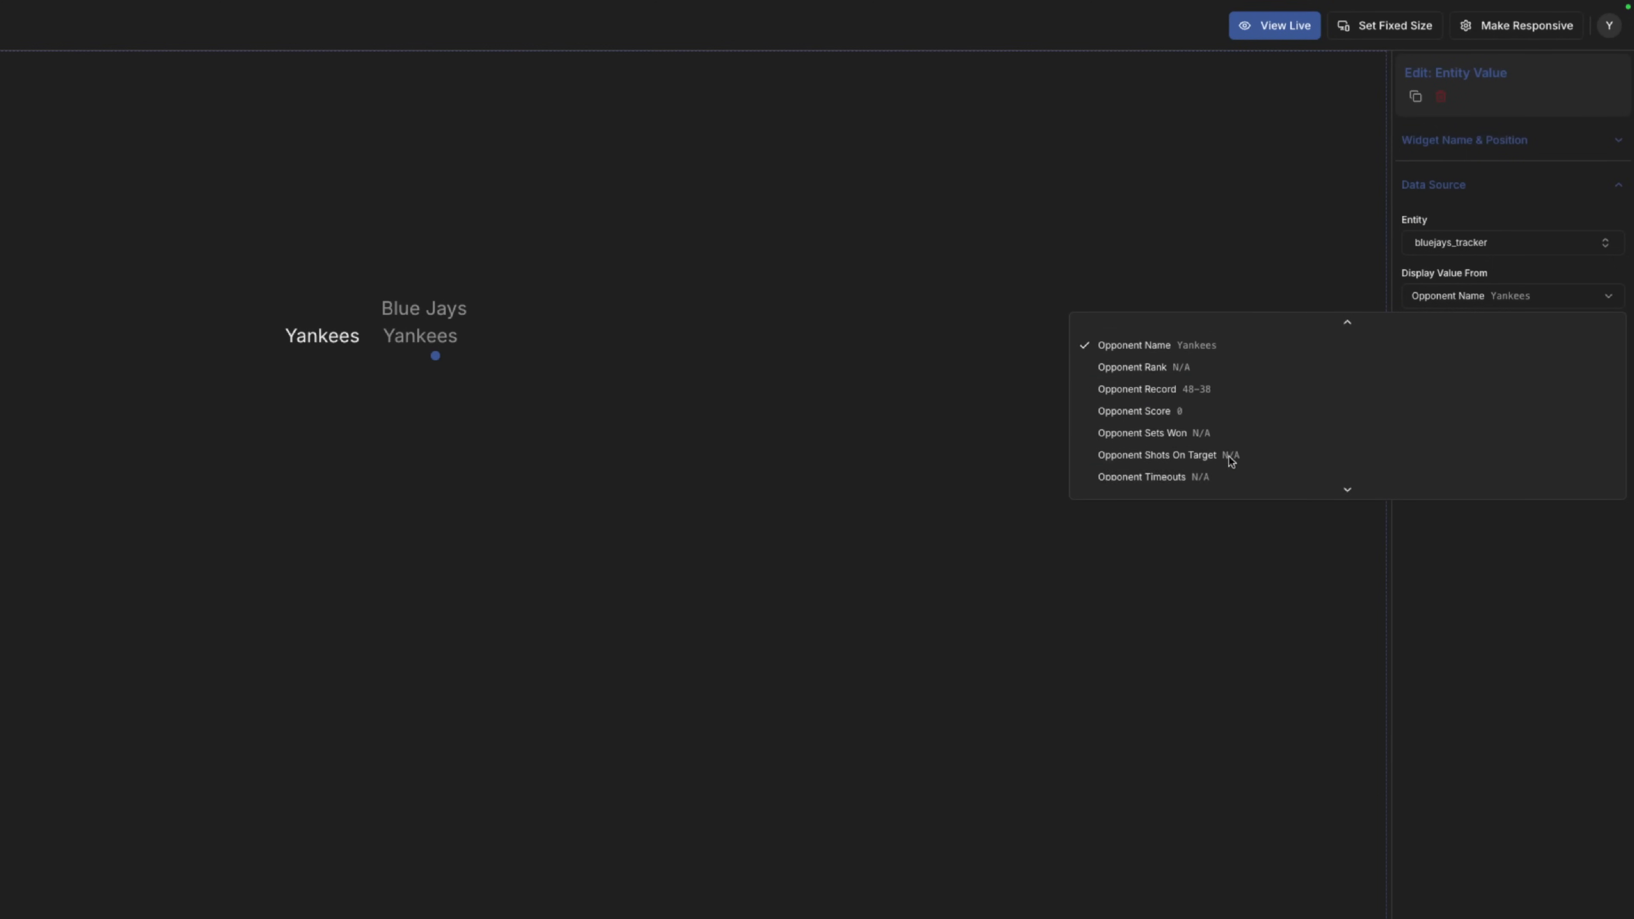
scroll(1229, 459, down, 5)
scroll(1225, 445, up, 6)
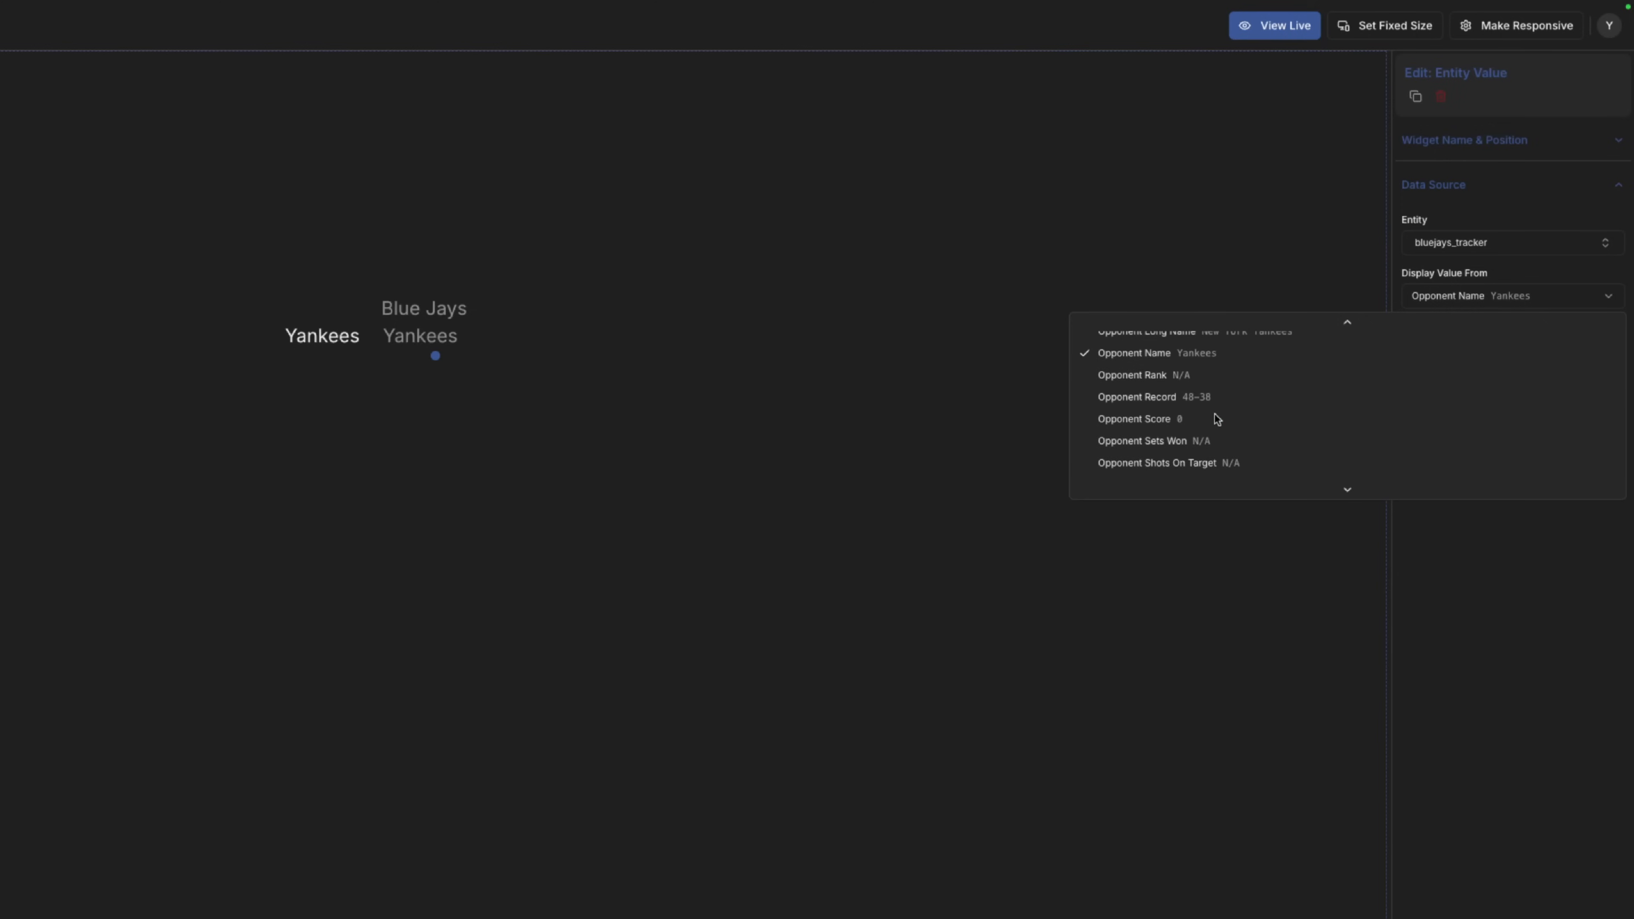
click(1213, 420)
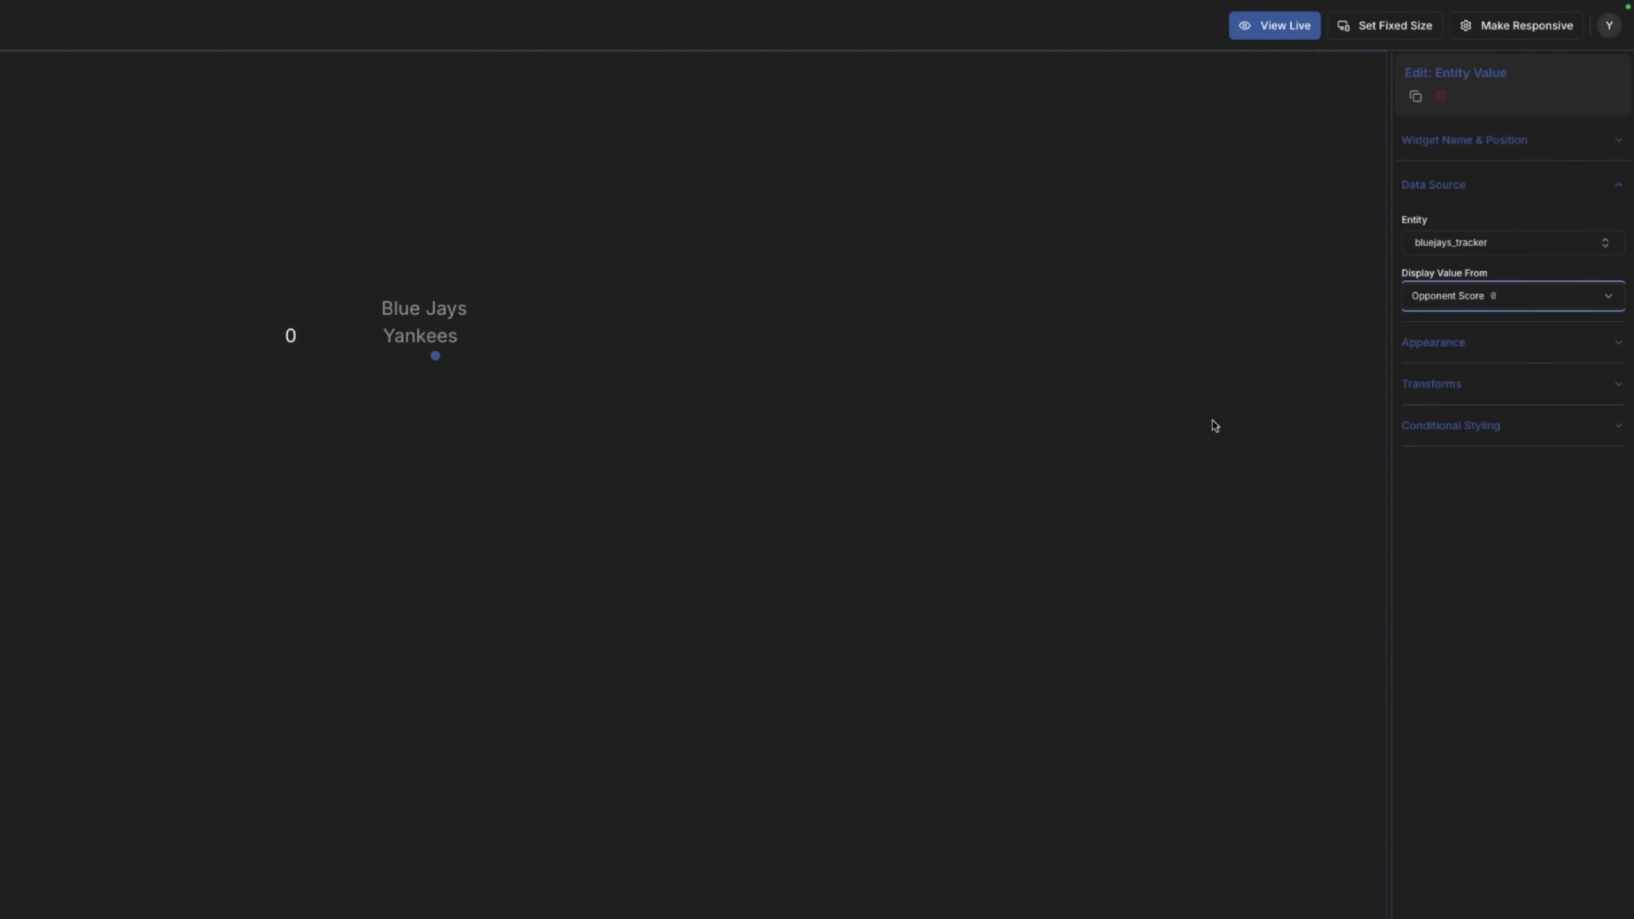
Move the 0 score widget down and left beneath the team names.
click(293, 337)
drag(424, 326, 400, 386)
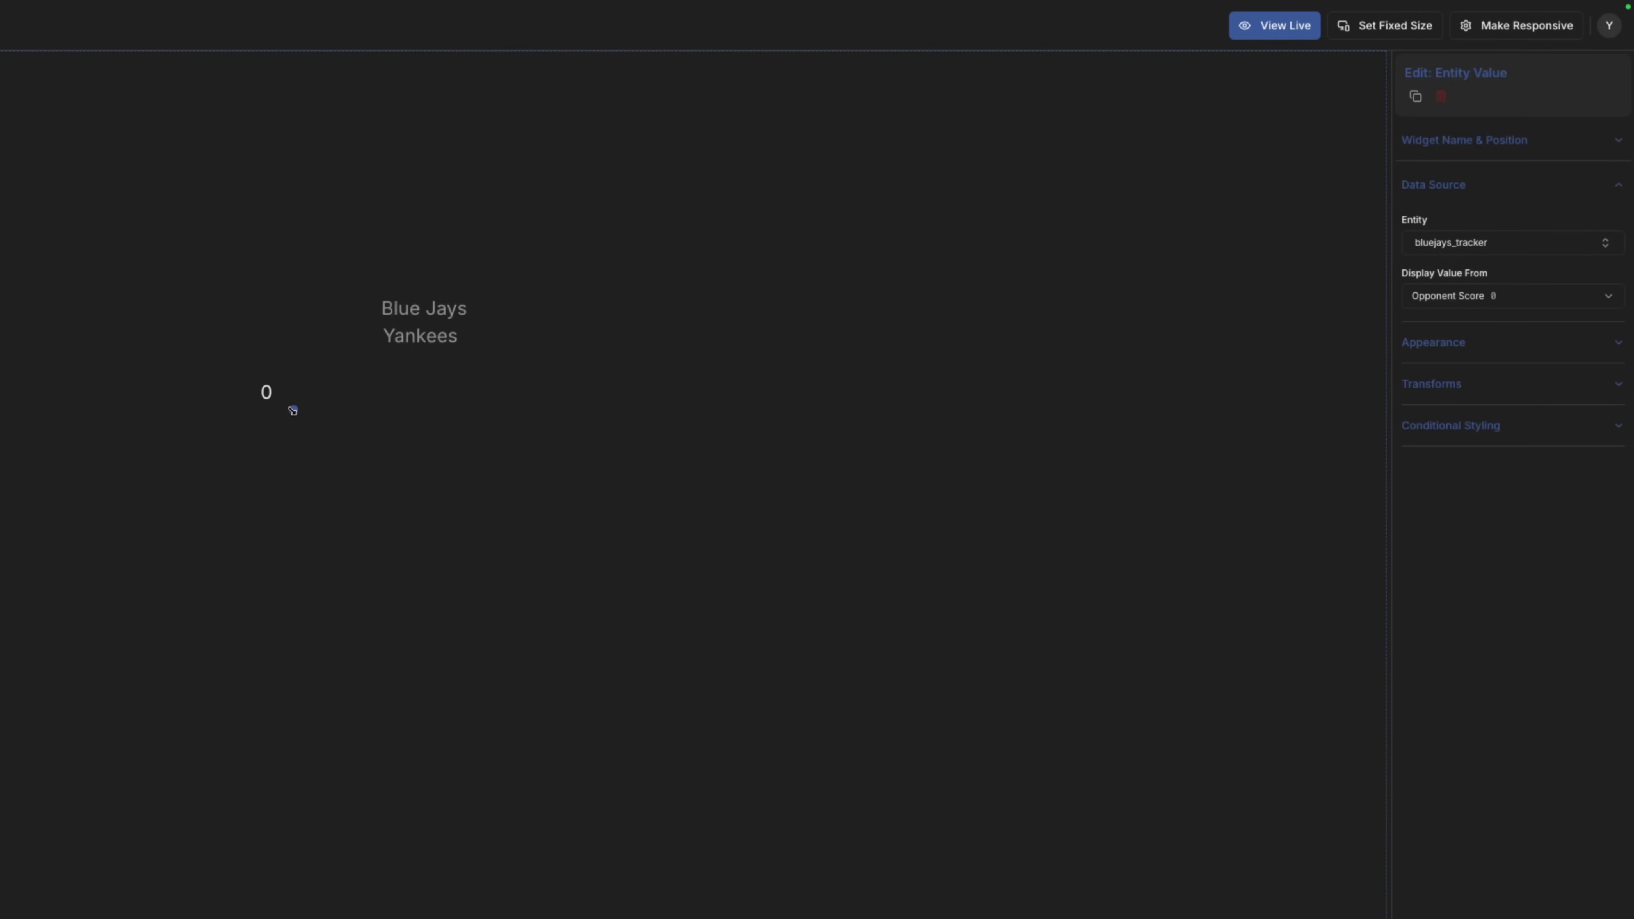
click(450, 309)
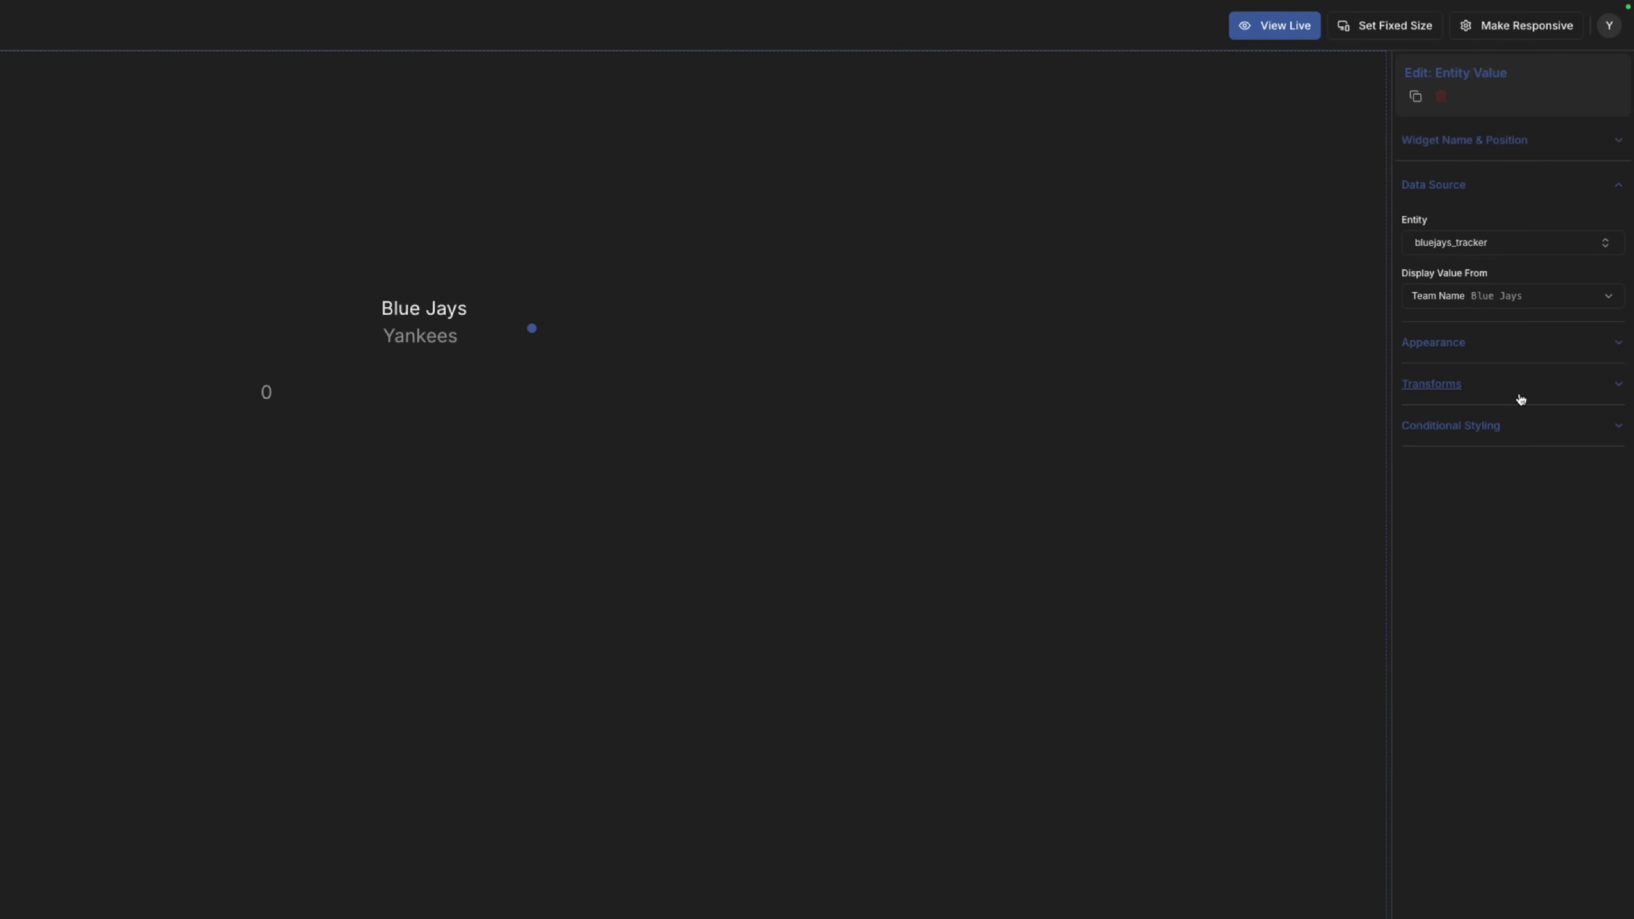
Apply the ALL UPPER CASE transform to the team name and set BLUE JAYS in Orbitron.
click(1520, 398)
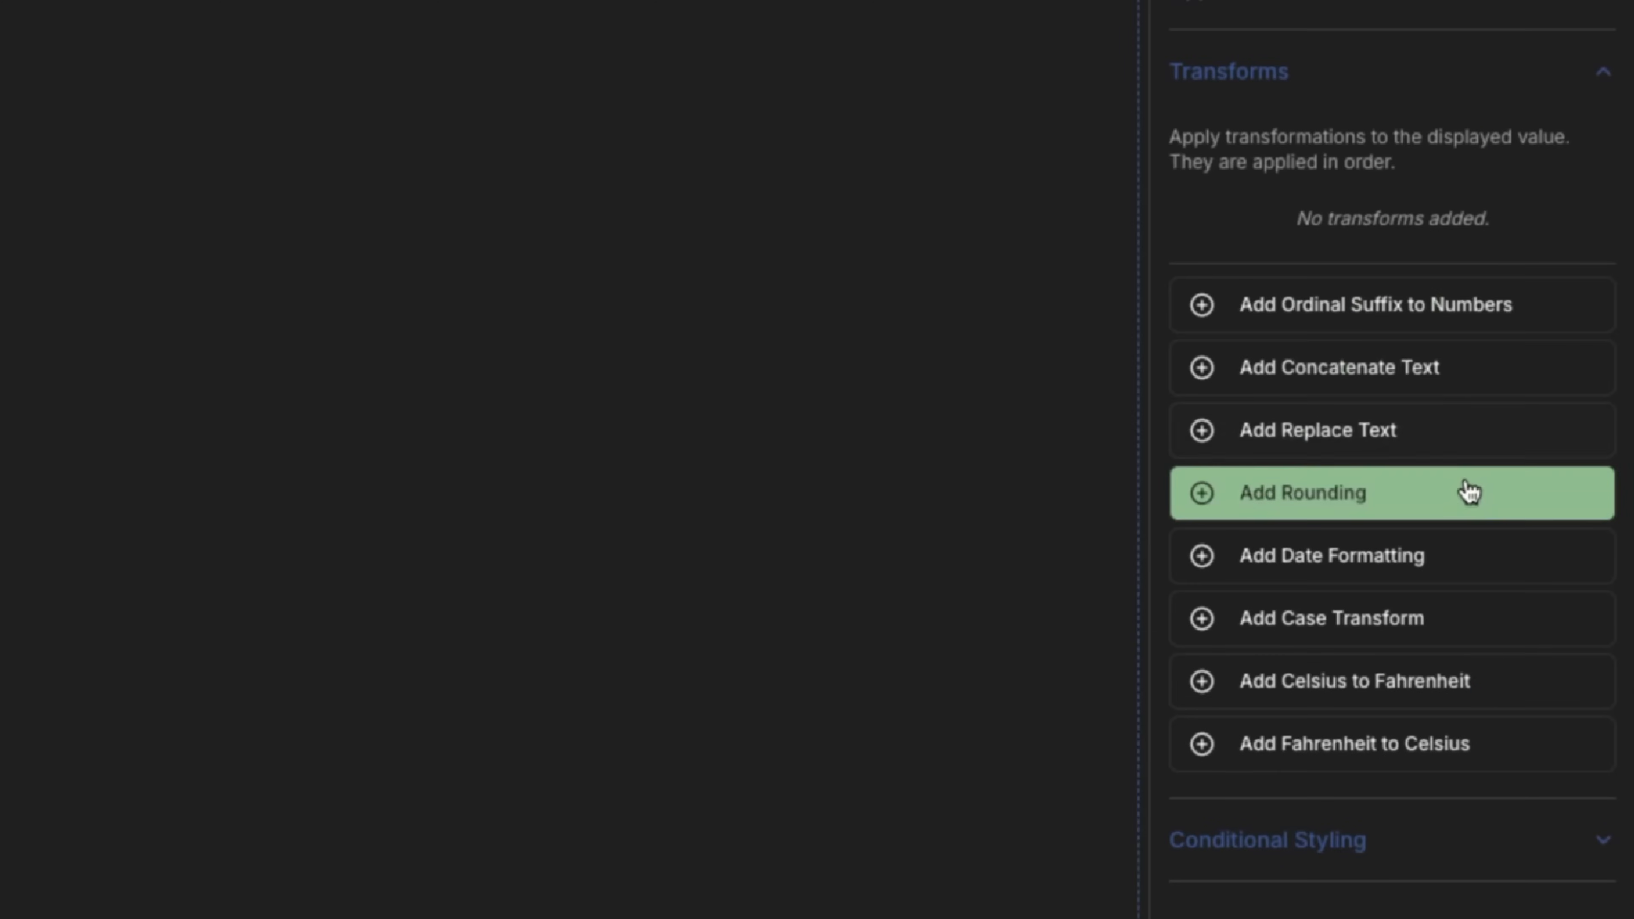
click(1465, 618)
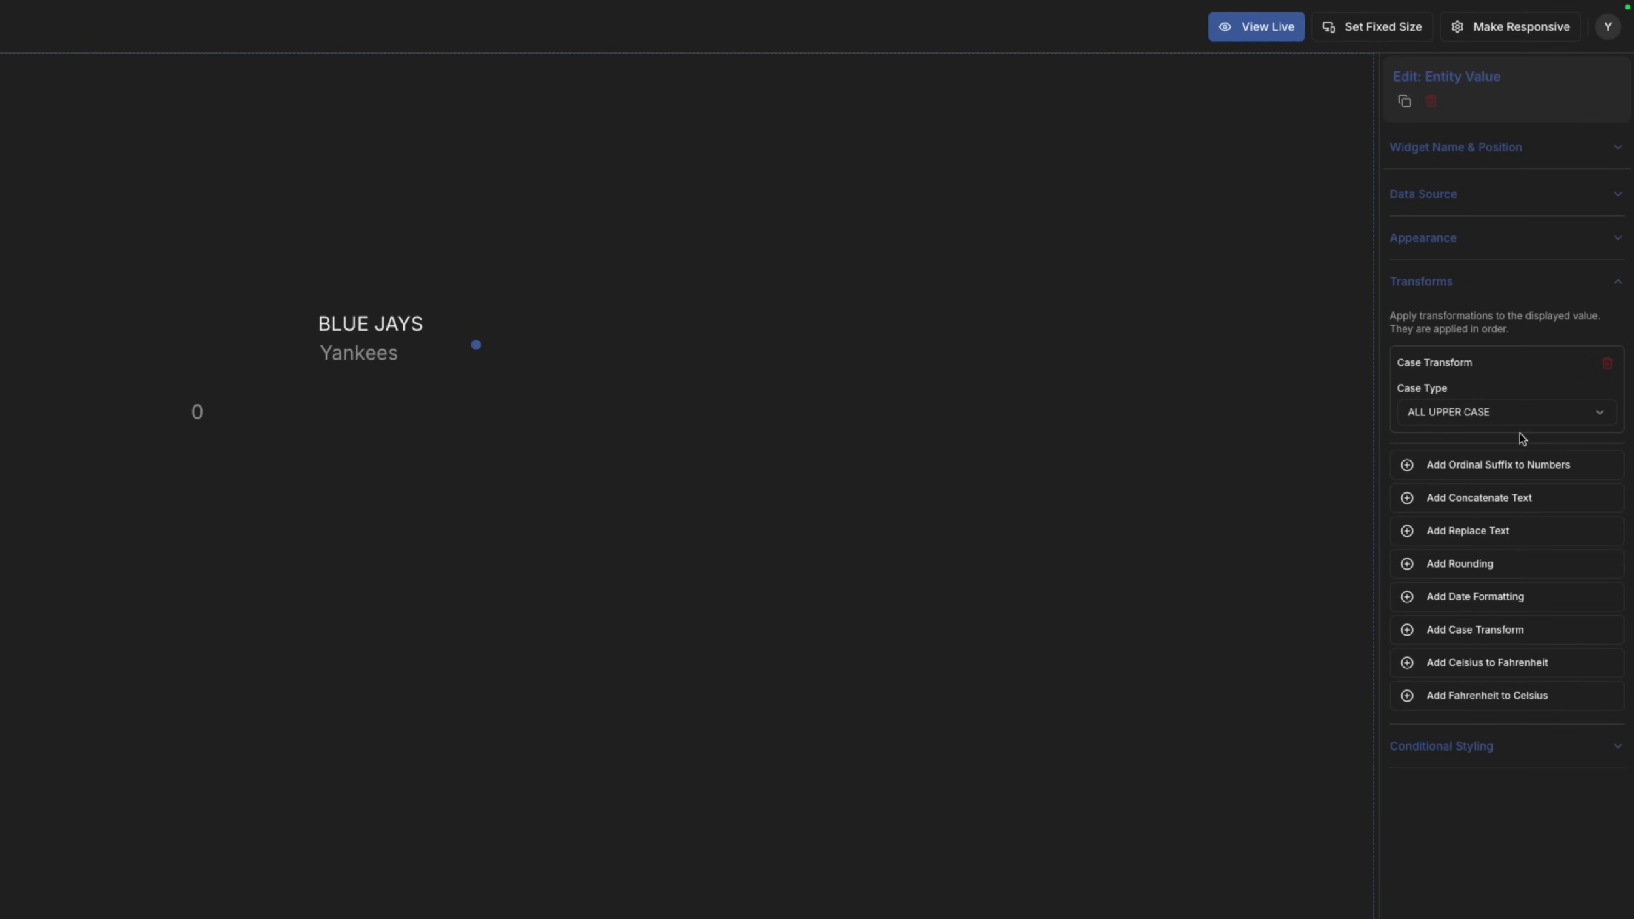
click(1506, 249)
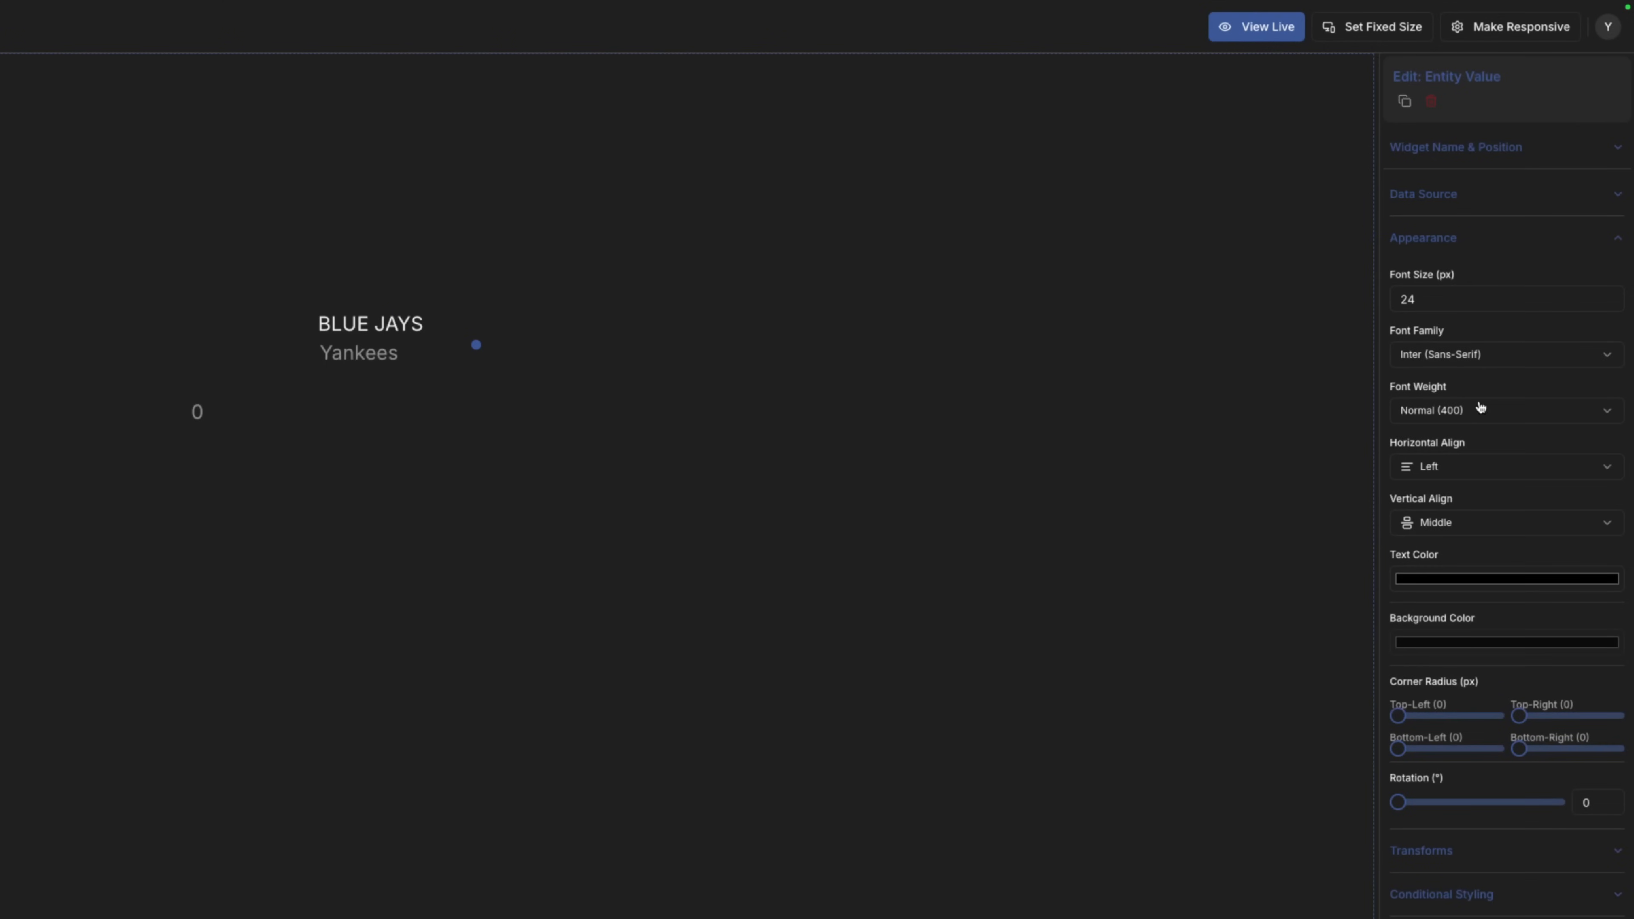
click(1478, 360)
scroll(1483, 464, down, 5)
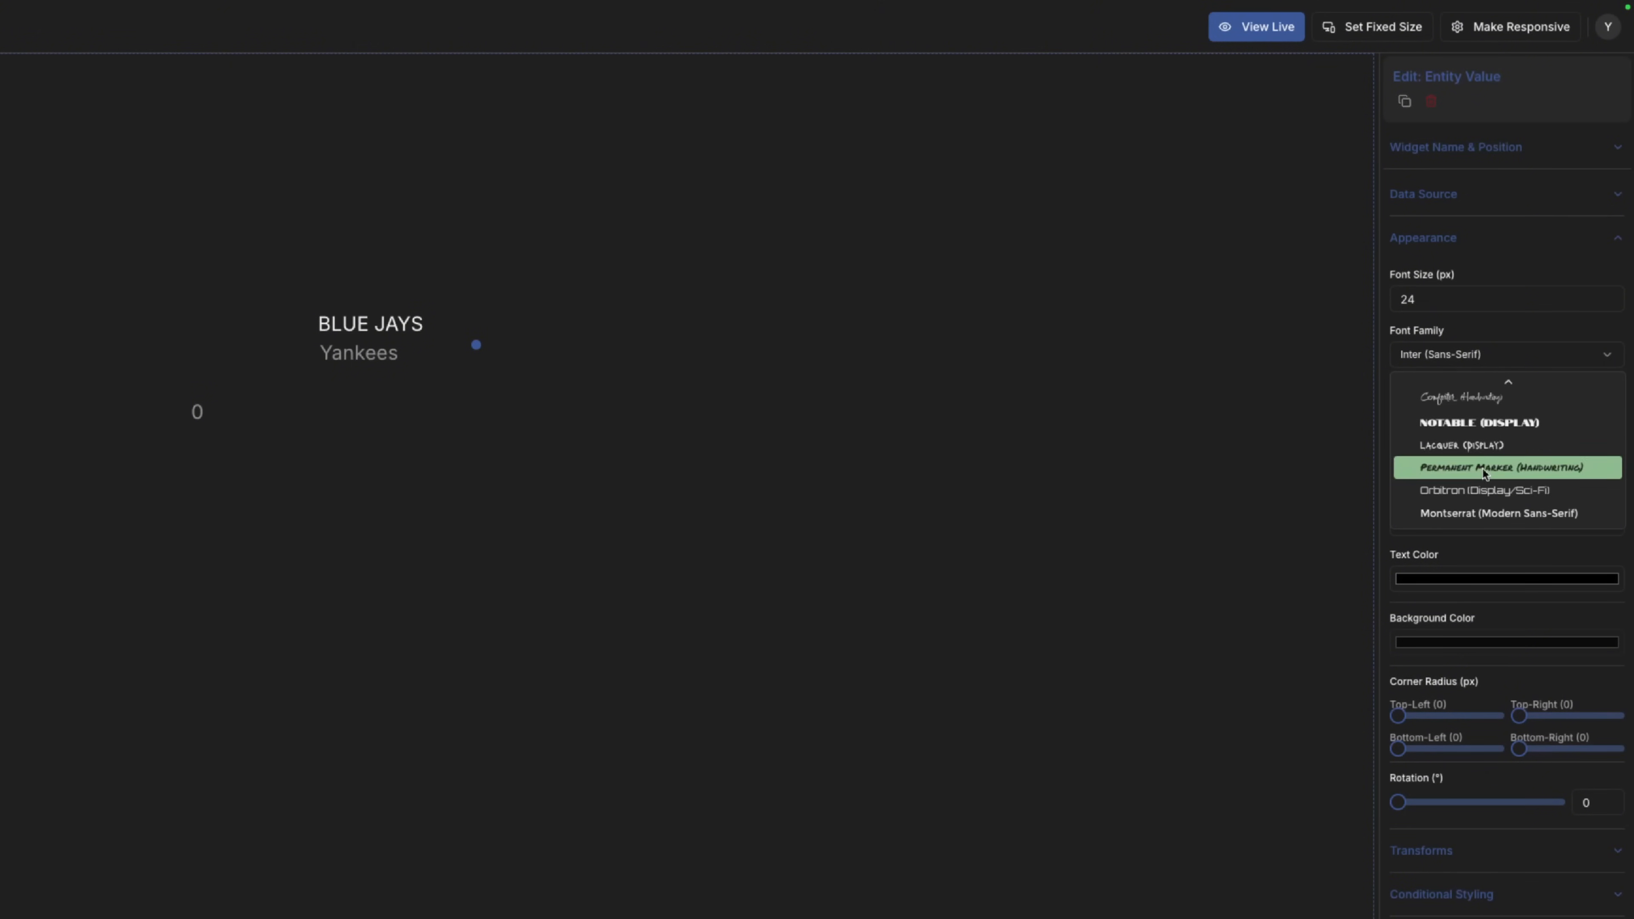
click(1485, 492)
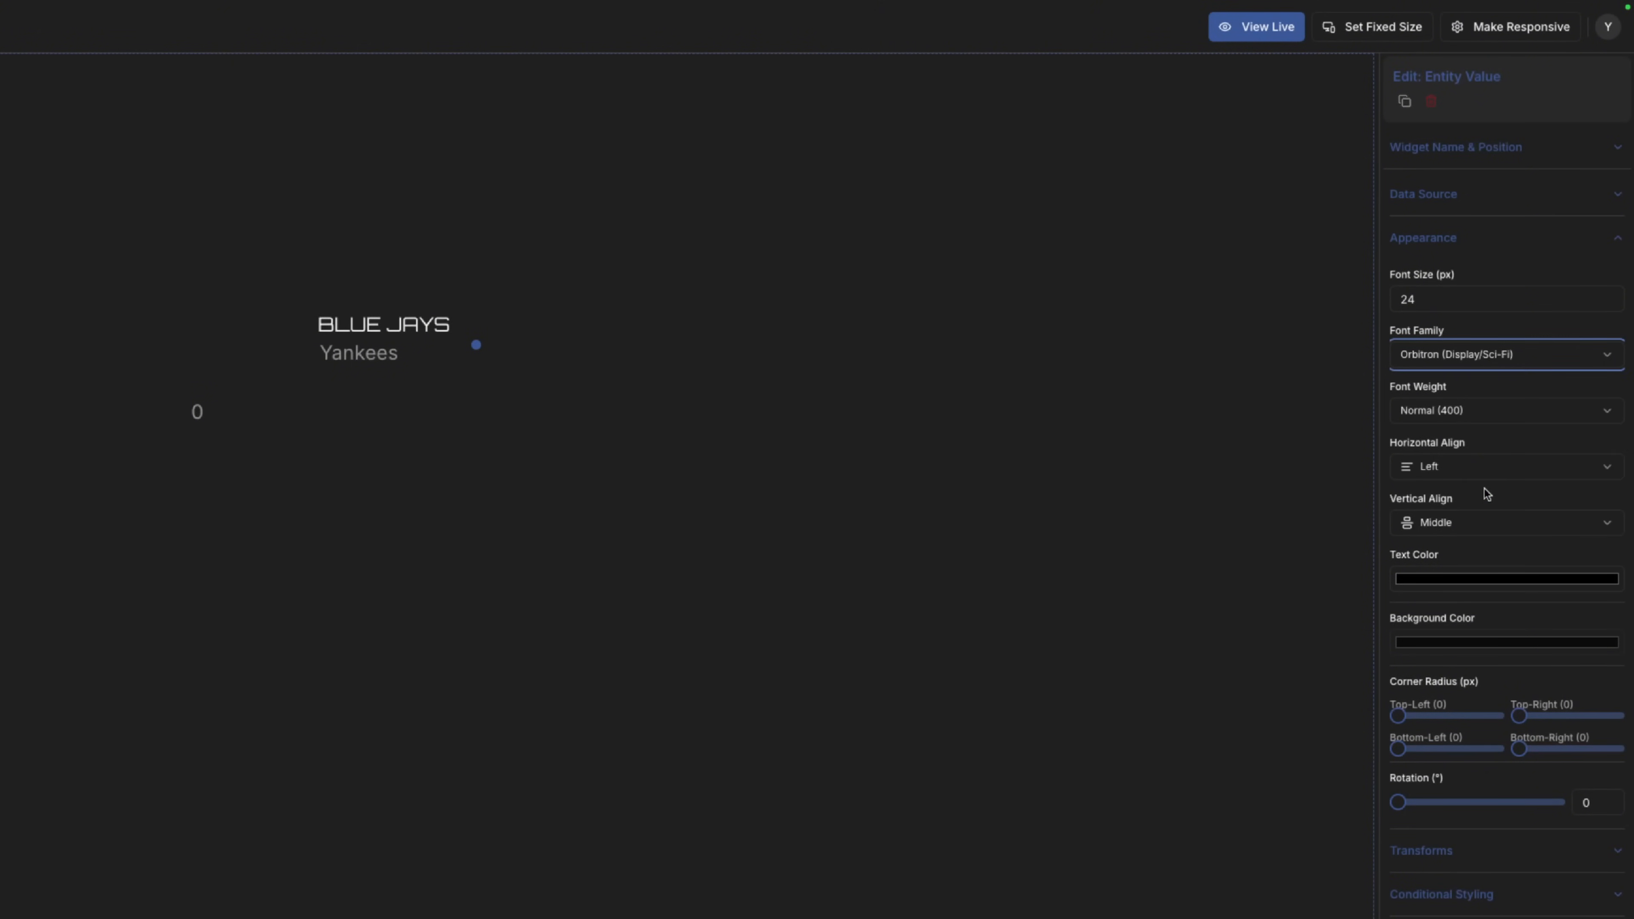
Set Yankees to Orbitron in ALL UPPER CASE, then move the 0 score beside the names.
click(372, 353)
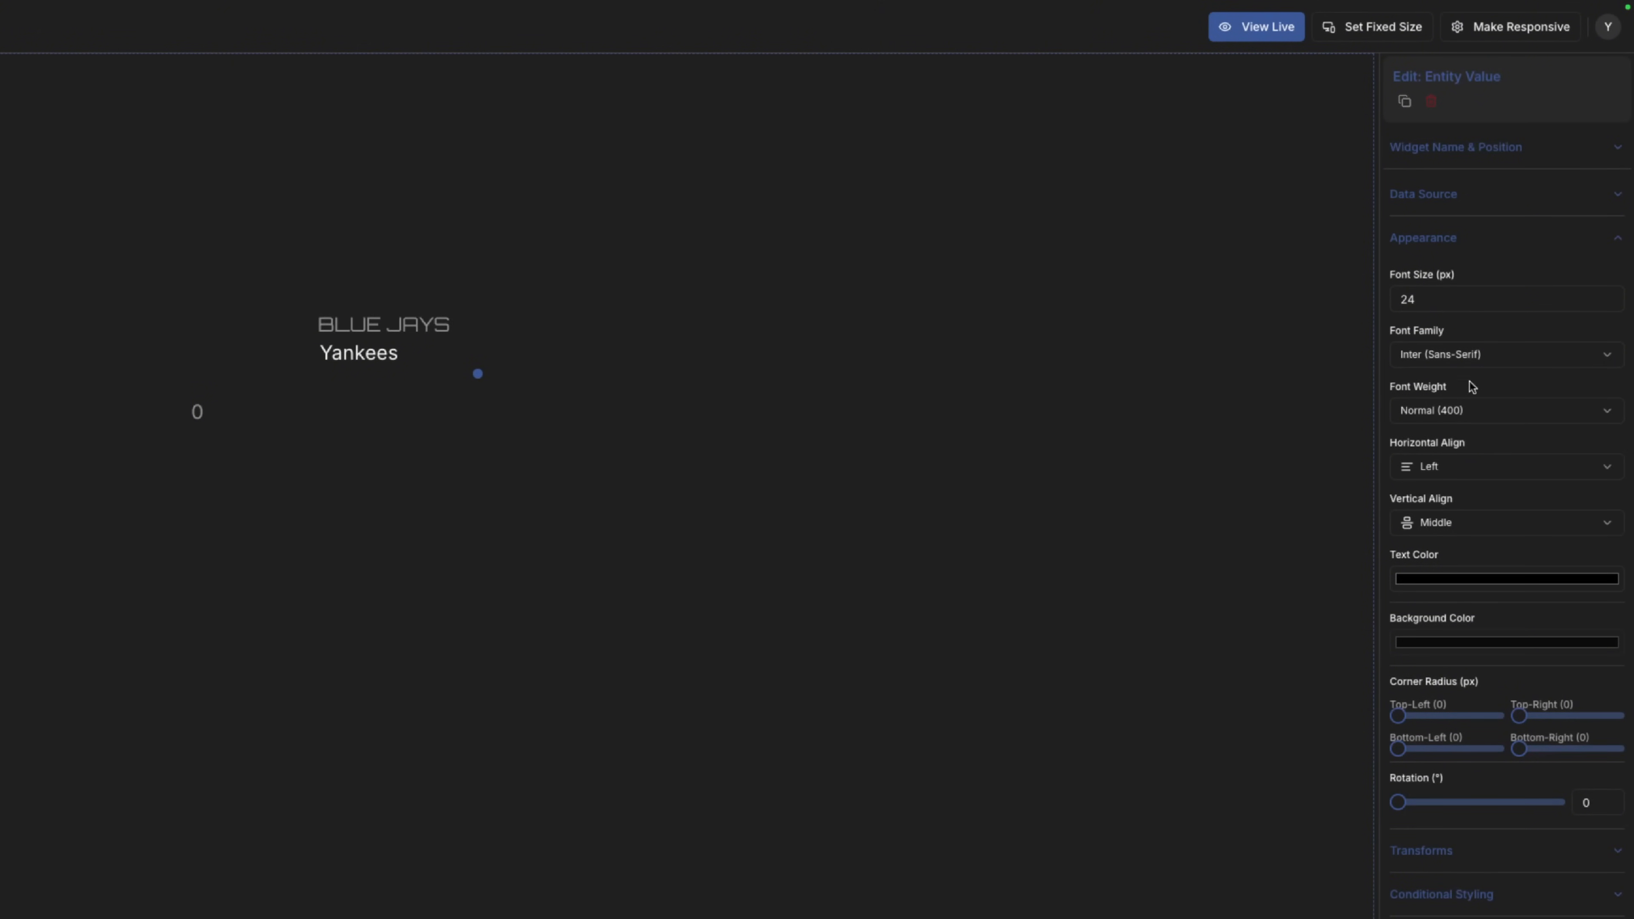
click(1473, 356)
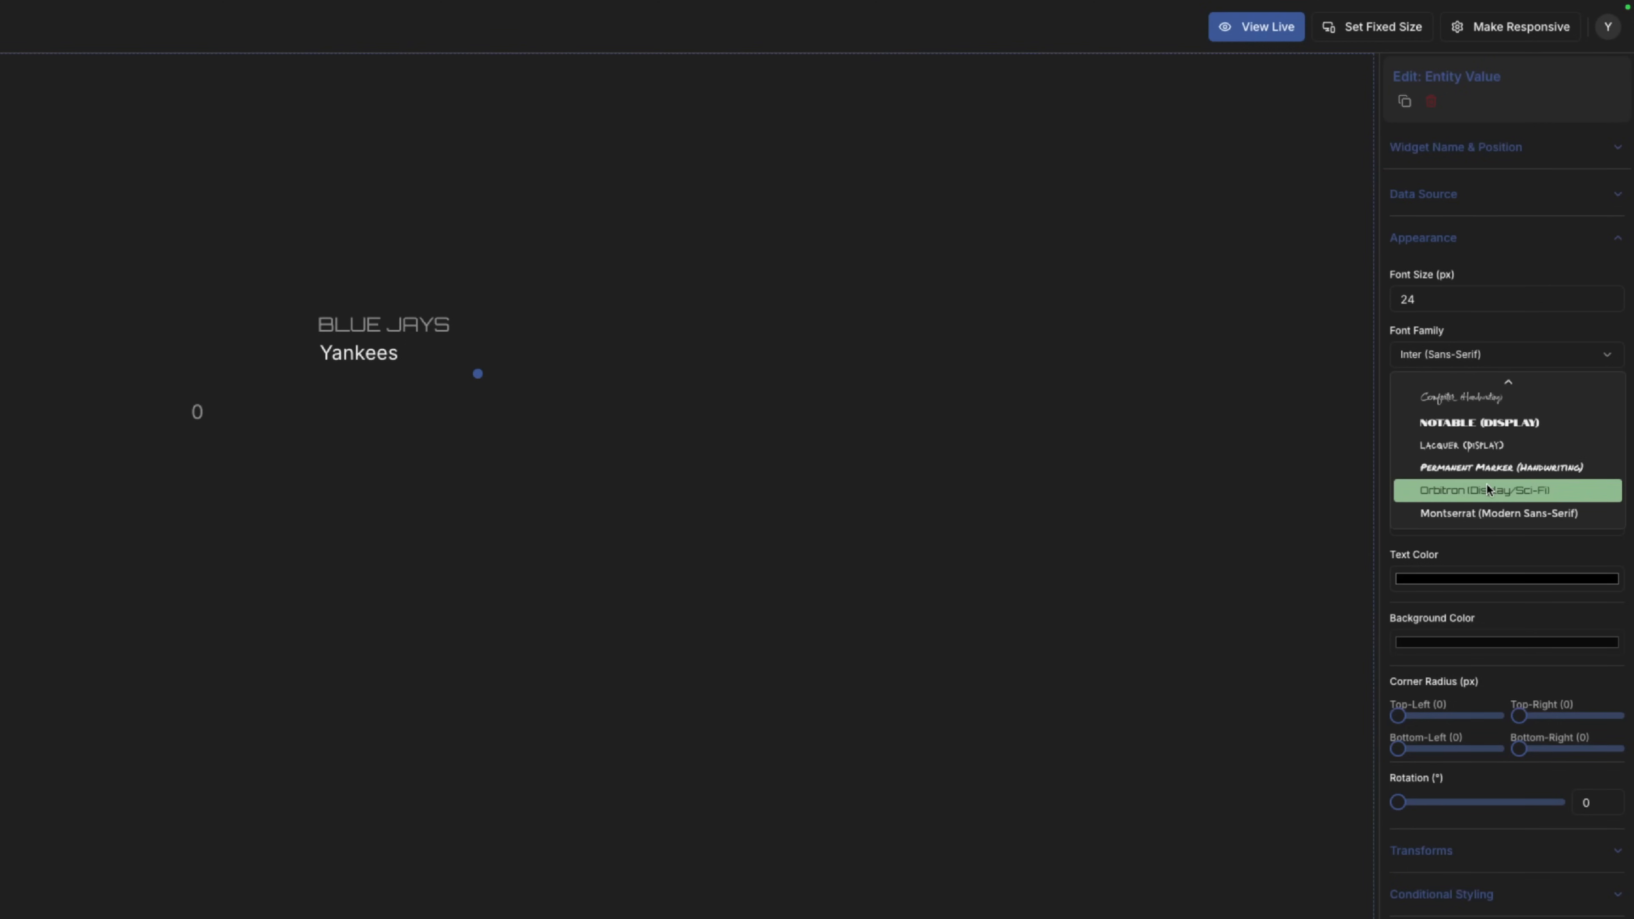
click(1488, 490)
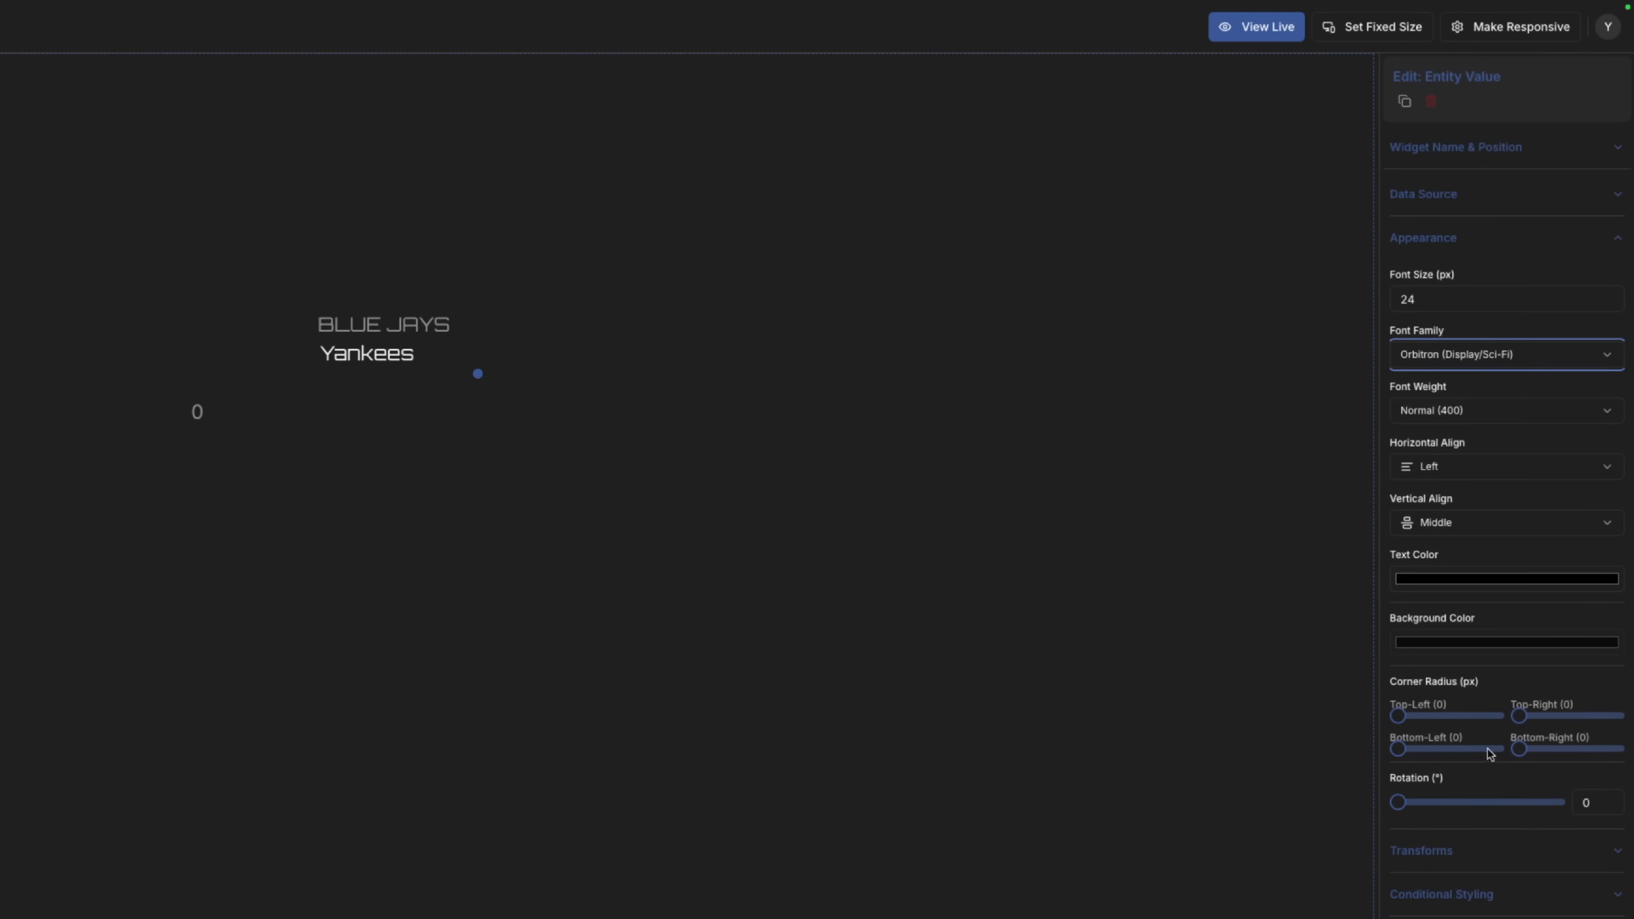
click(1464, 856)
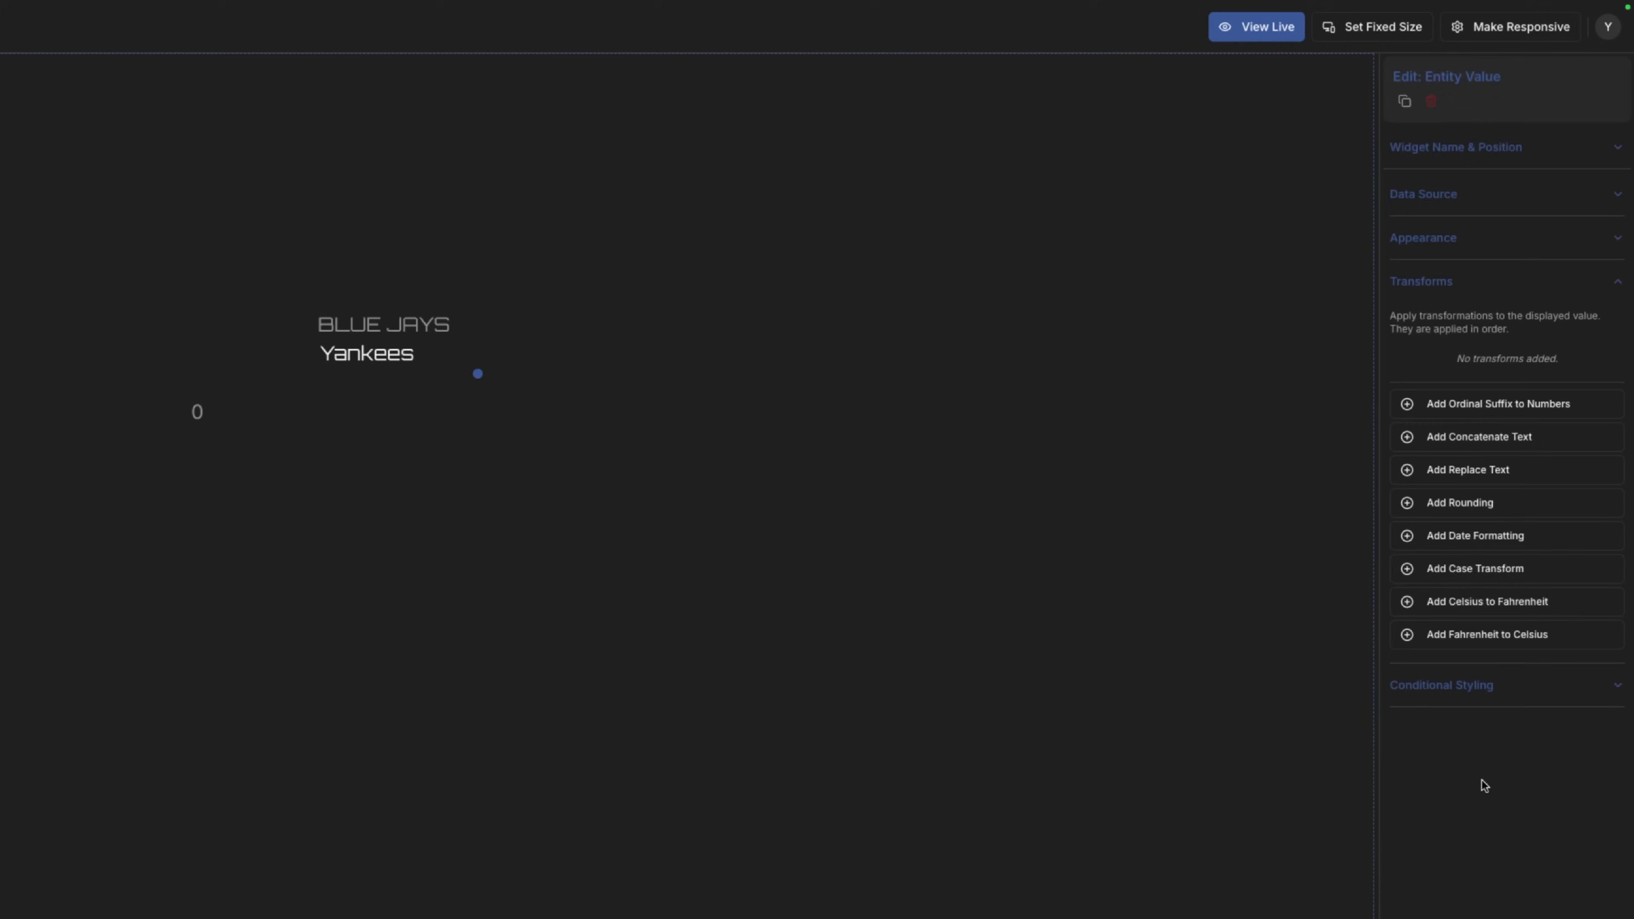
click(1472, 567)
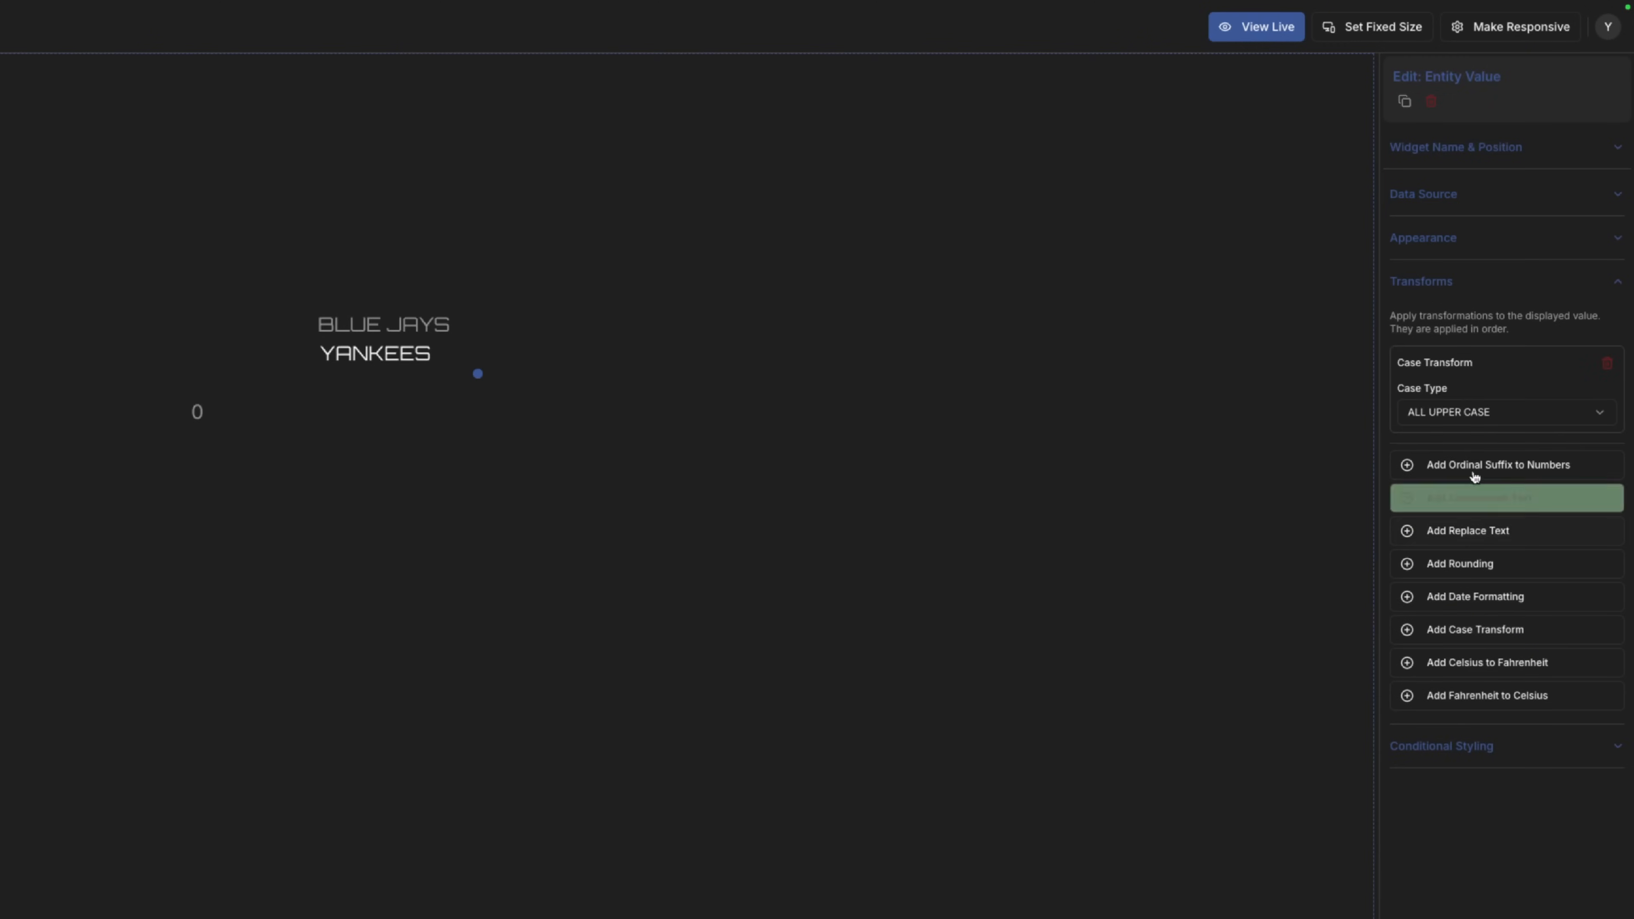
click(903, 472)
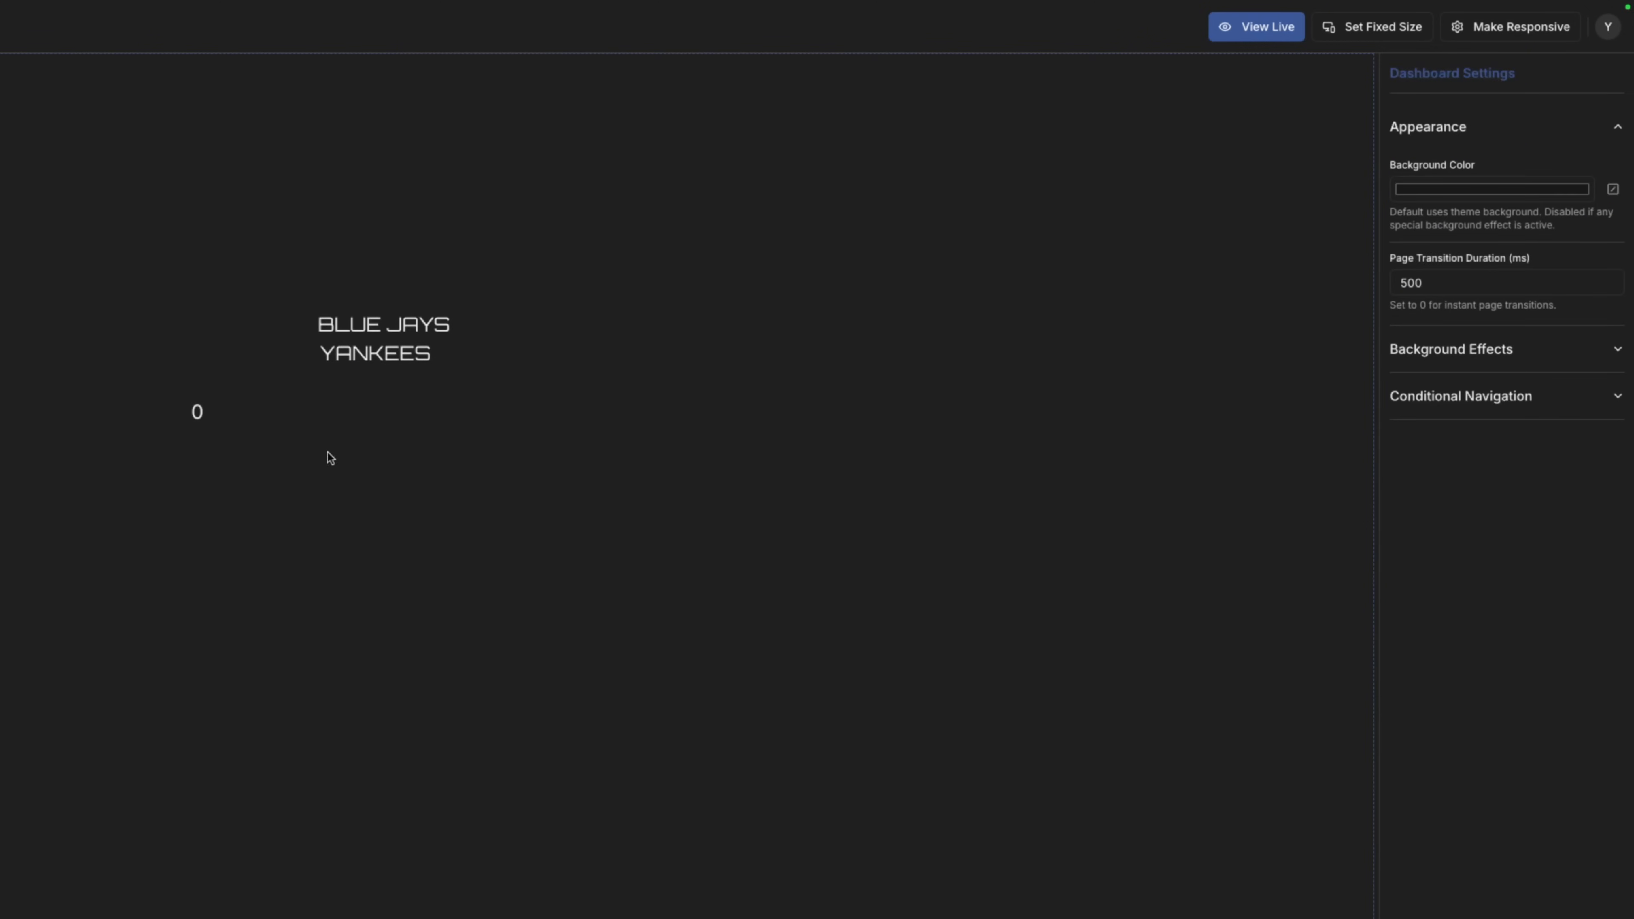
drag(218, 401, 250, 378)
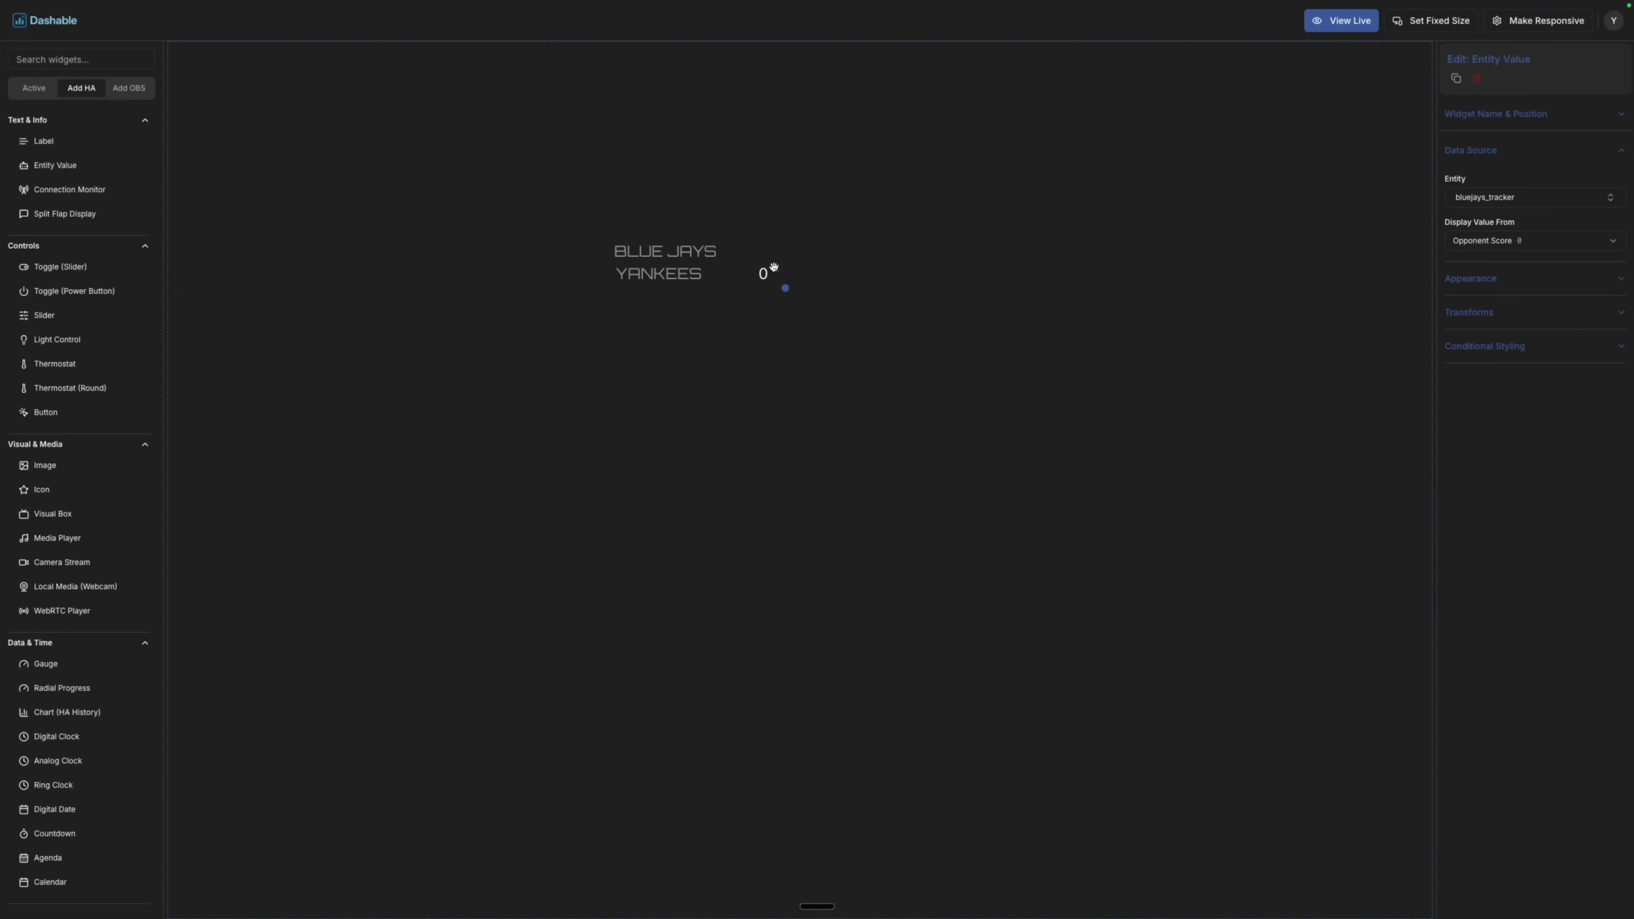
Duplicate the score onto the BLUE JAYS row and have it display Team Score.
key(super+d)
drag(785, 282, 774, 246)
click(1533, 240)
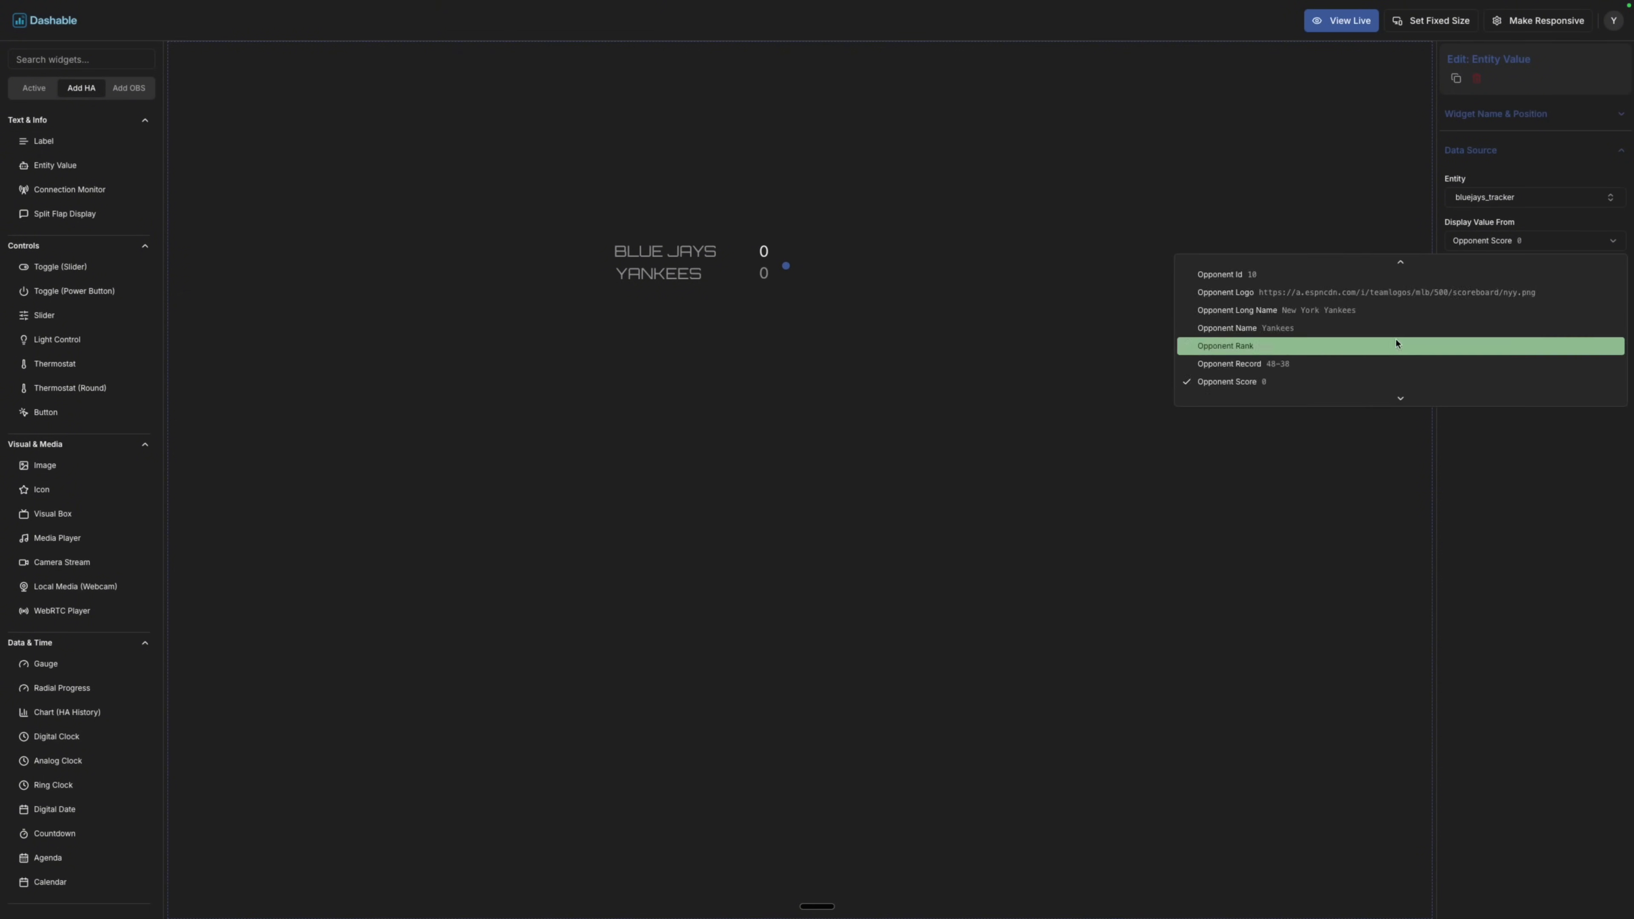
scroll(1396, 343, down, 5)
click(1393, 344)
click(959, 377)
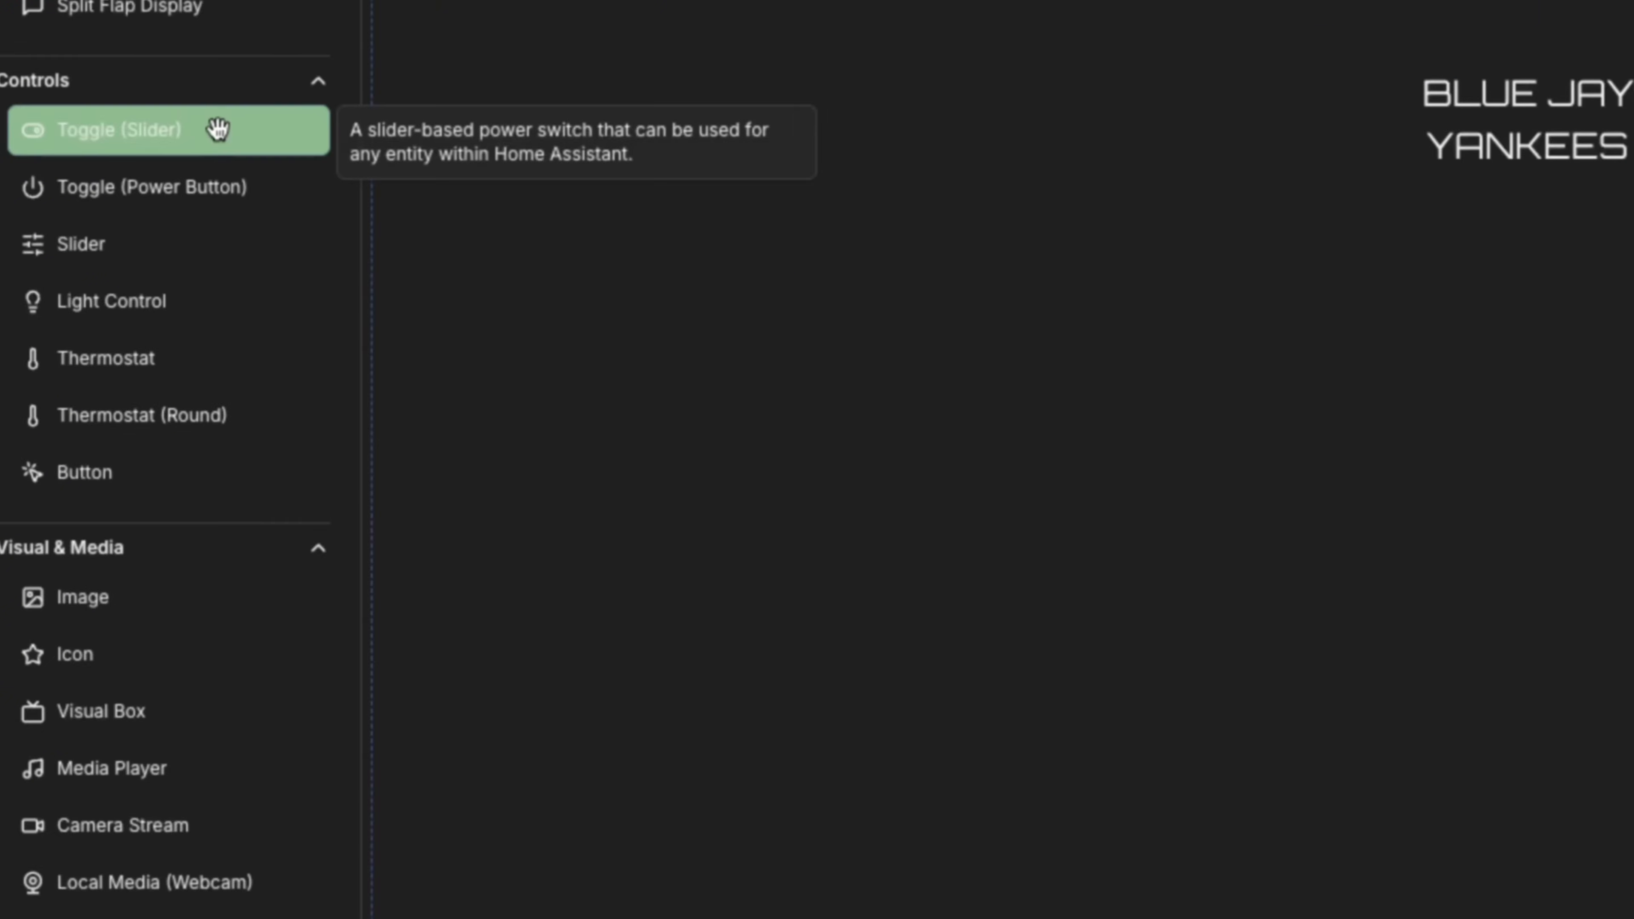
Add an Image widget bound to bluejays_tracker's Opponent Logo attribute.
drag(121, 584, 1378, 518)
click(1492, 241)
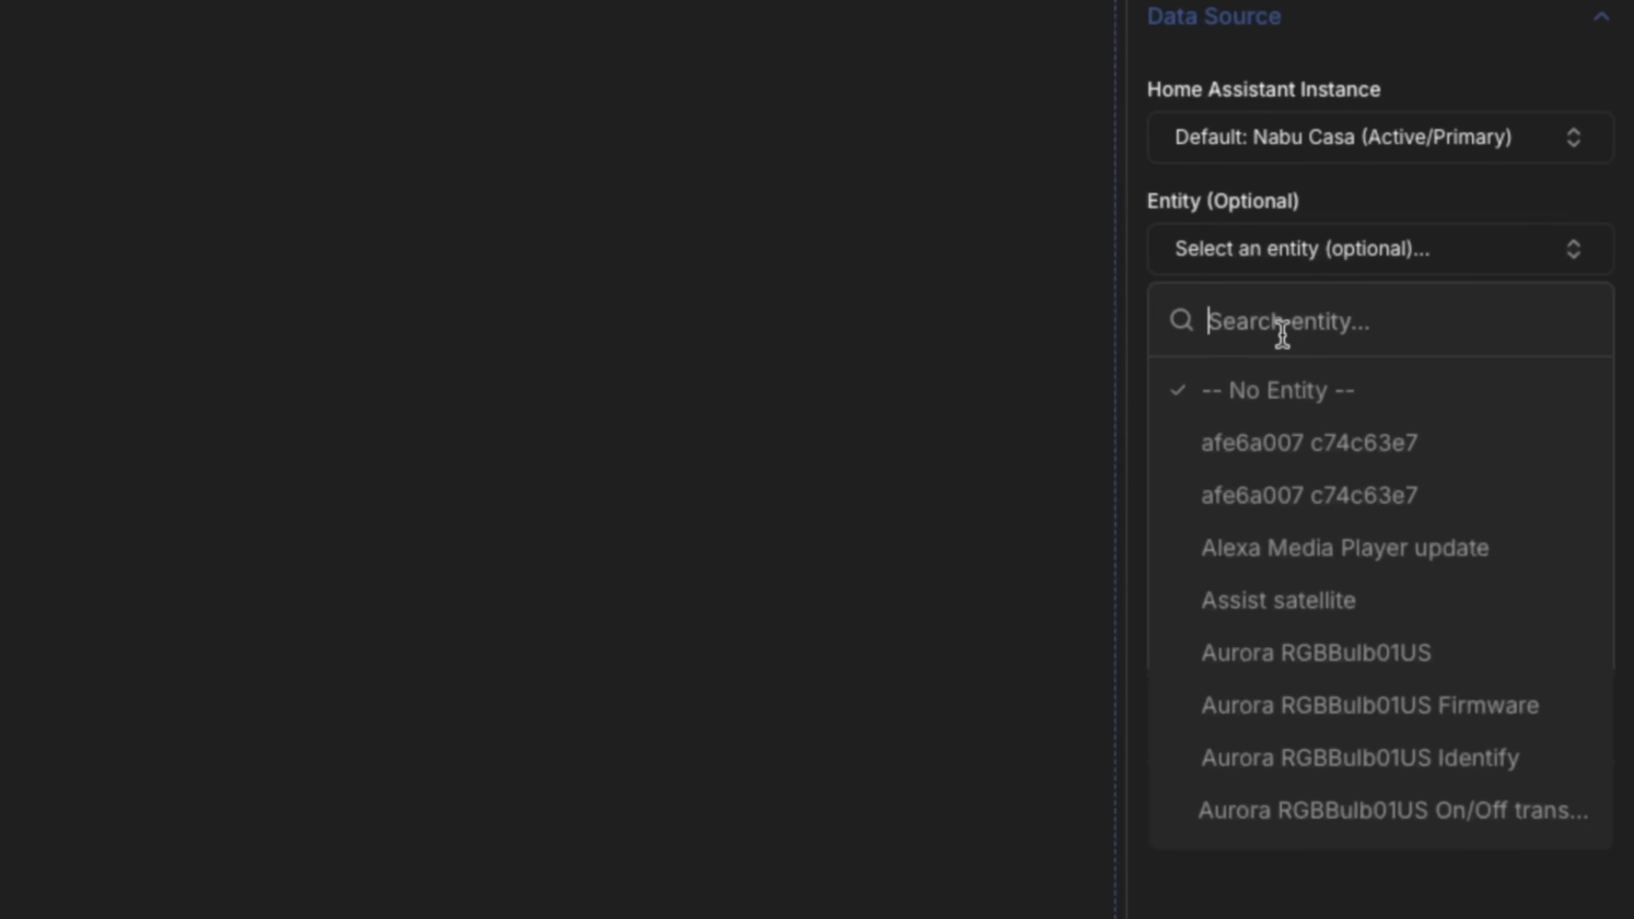
text(blue)
key(Return)
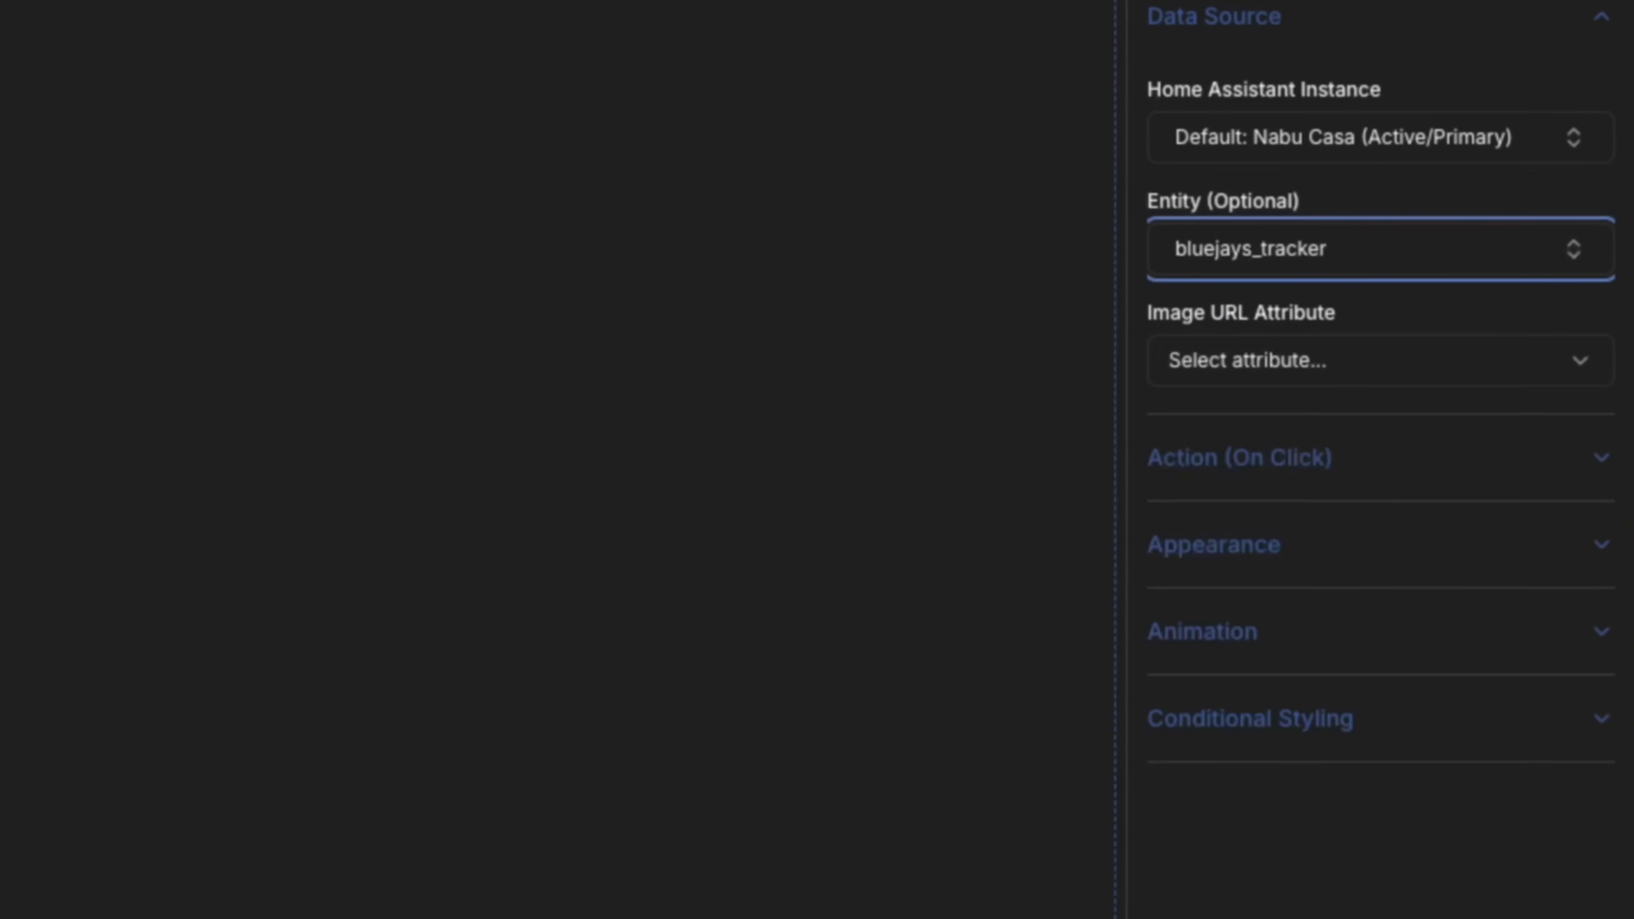
click(1423, 378)
scroll(1419, 643, down, 6)
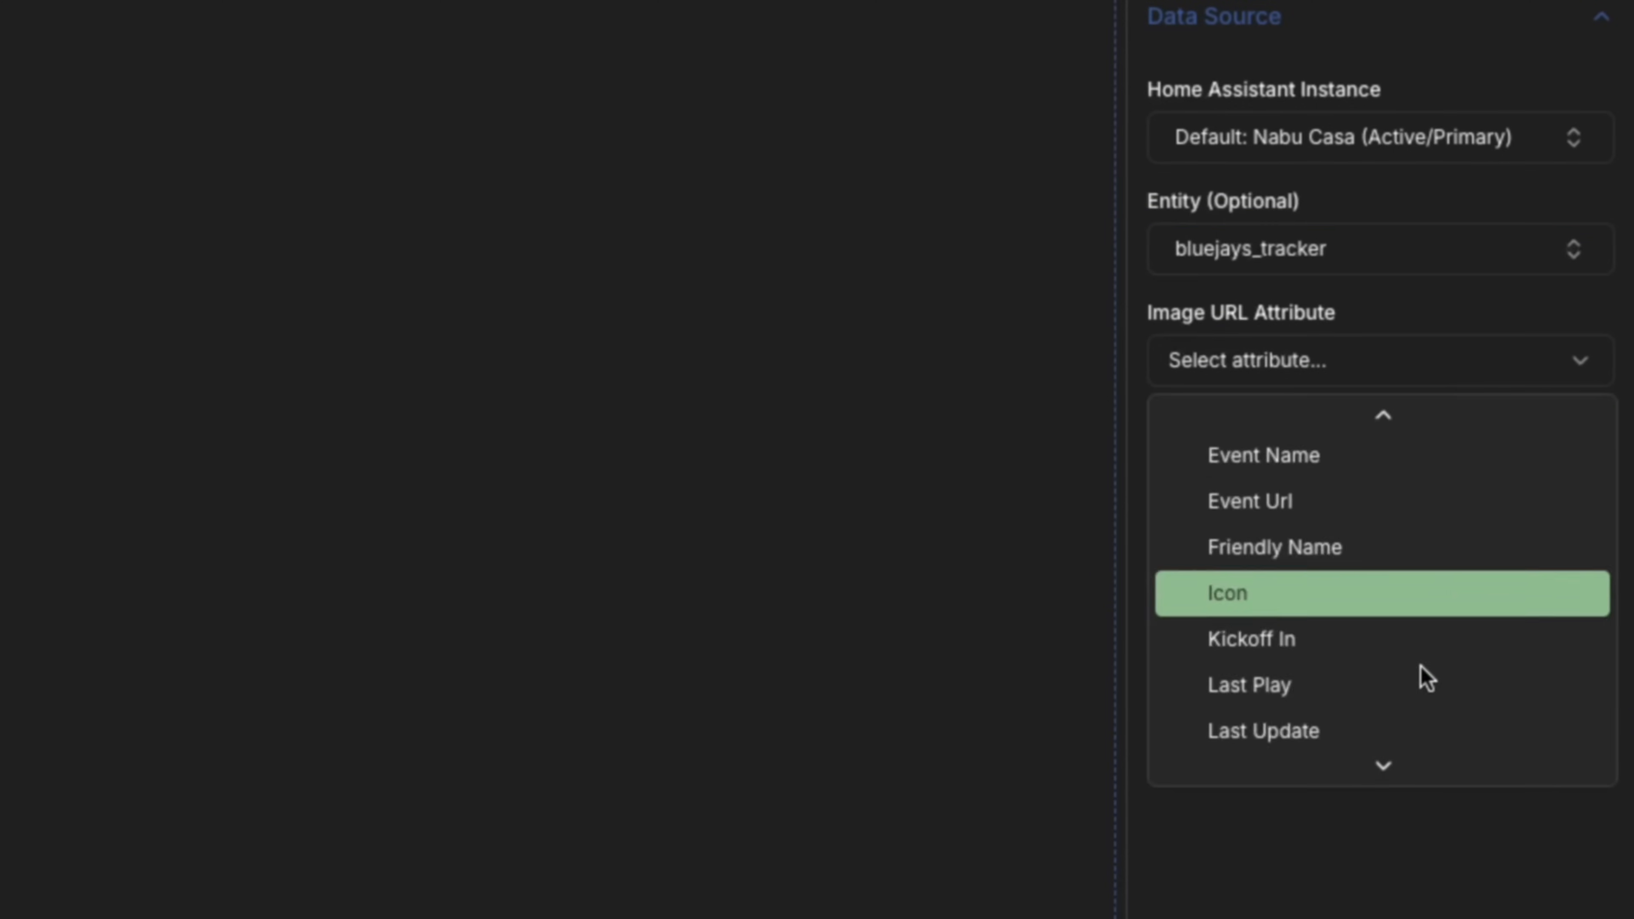
scroll(1424, 673, down, 5)
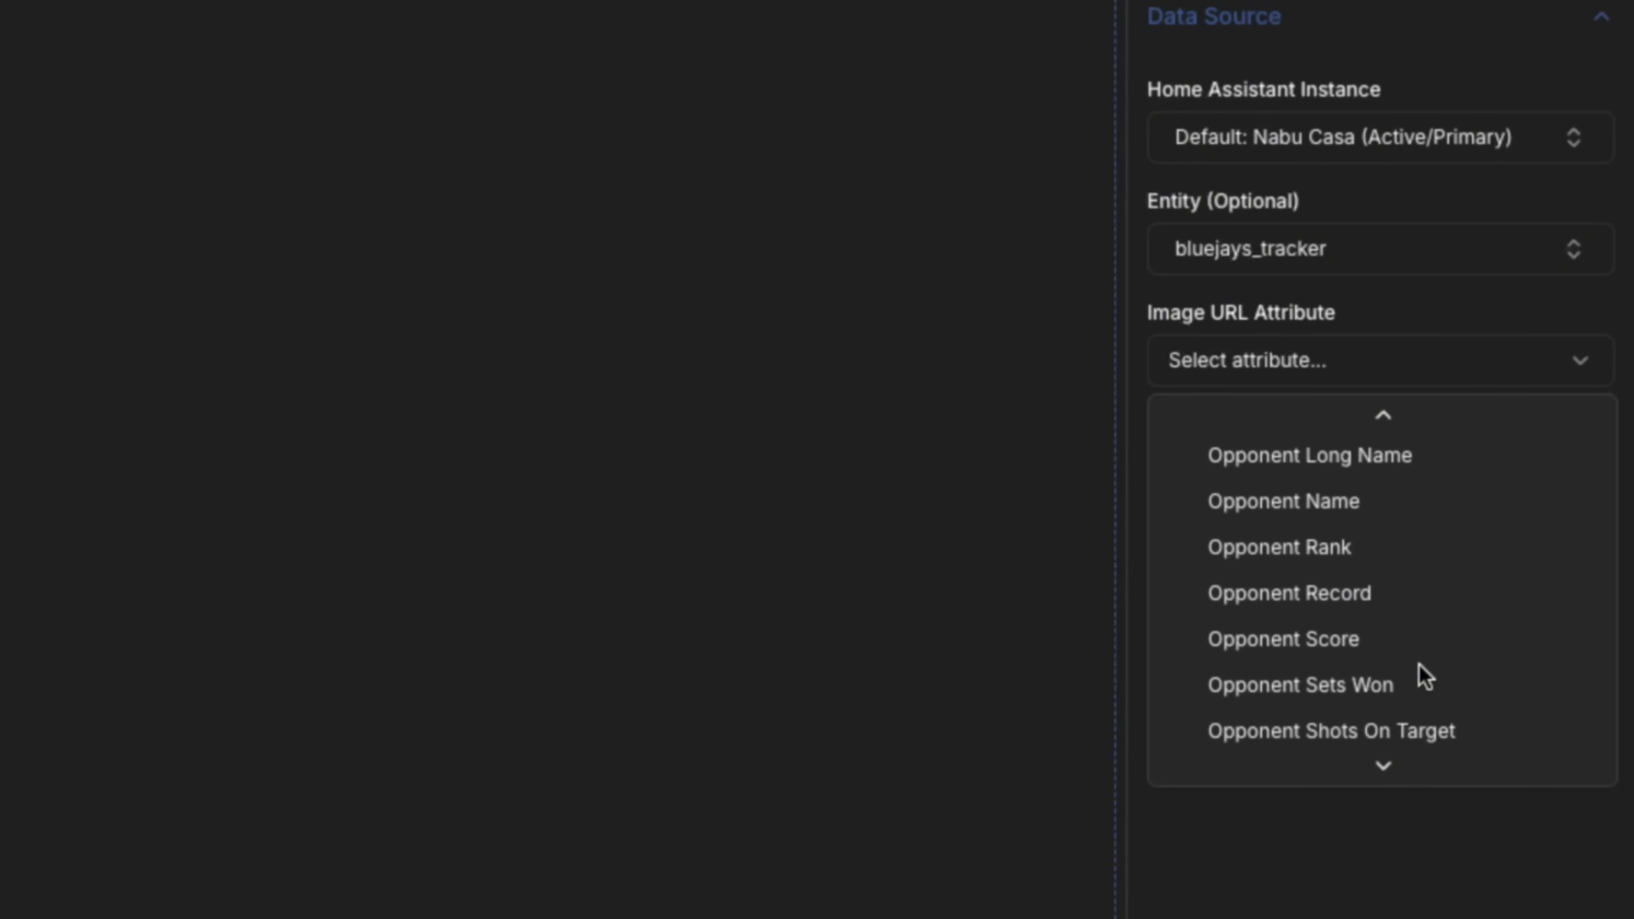
scroll(1423, 676, up, 2)
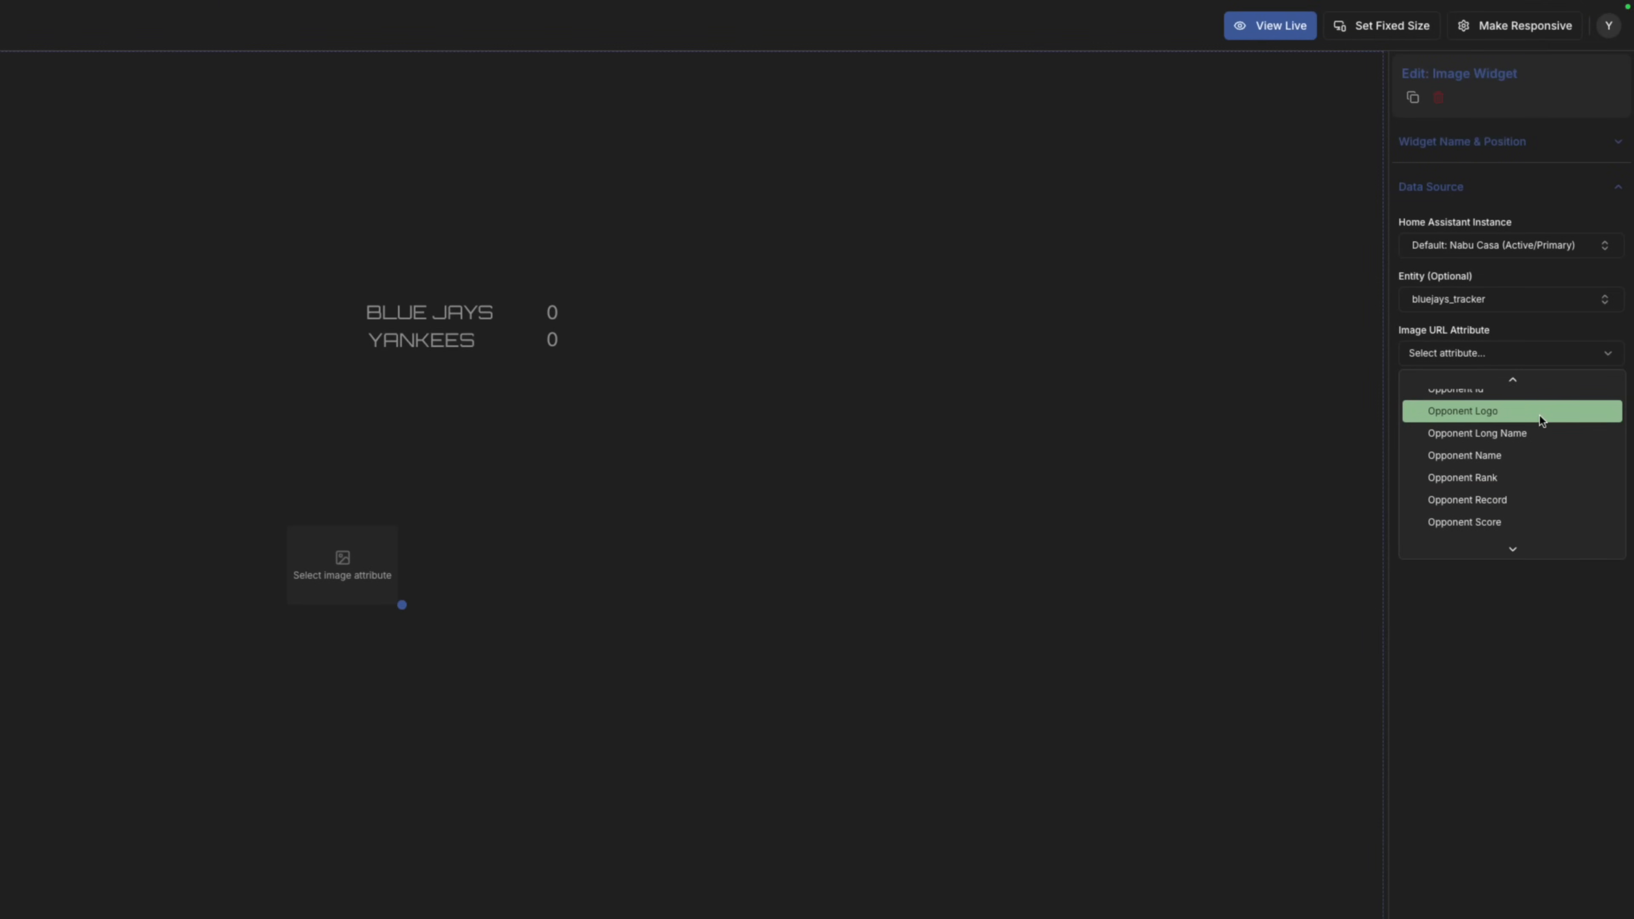
click(1539, 415)
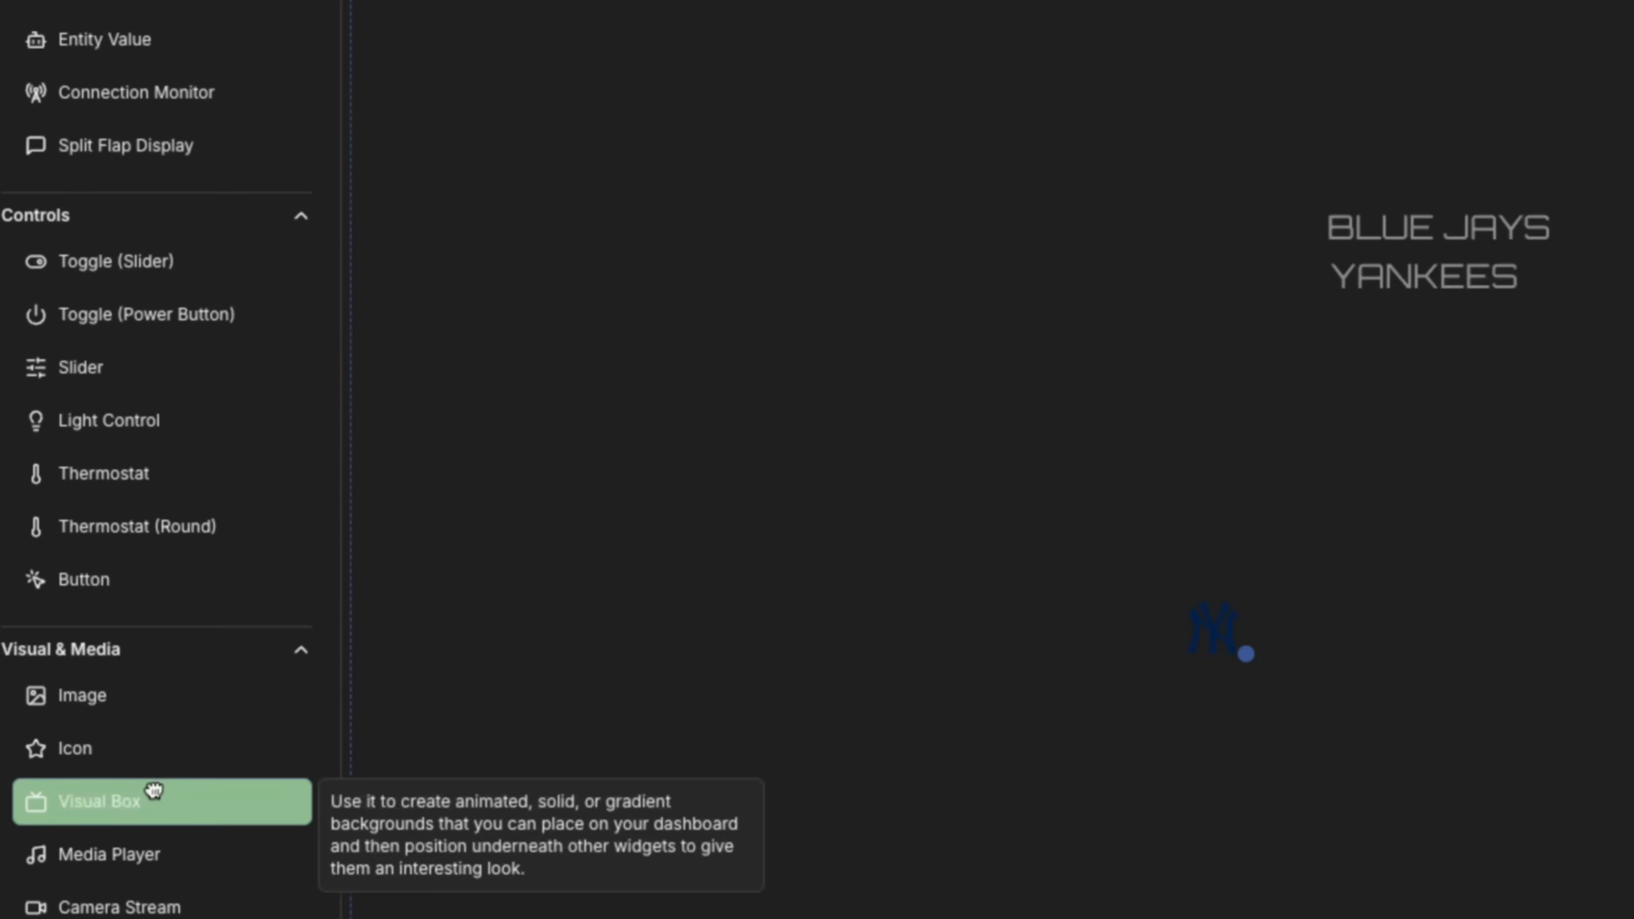
Add a widened teal (RGB 59,148,171) Visual Box and send it behind the names and scores.
drag(153, 790, 1093, 181)
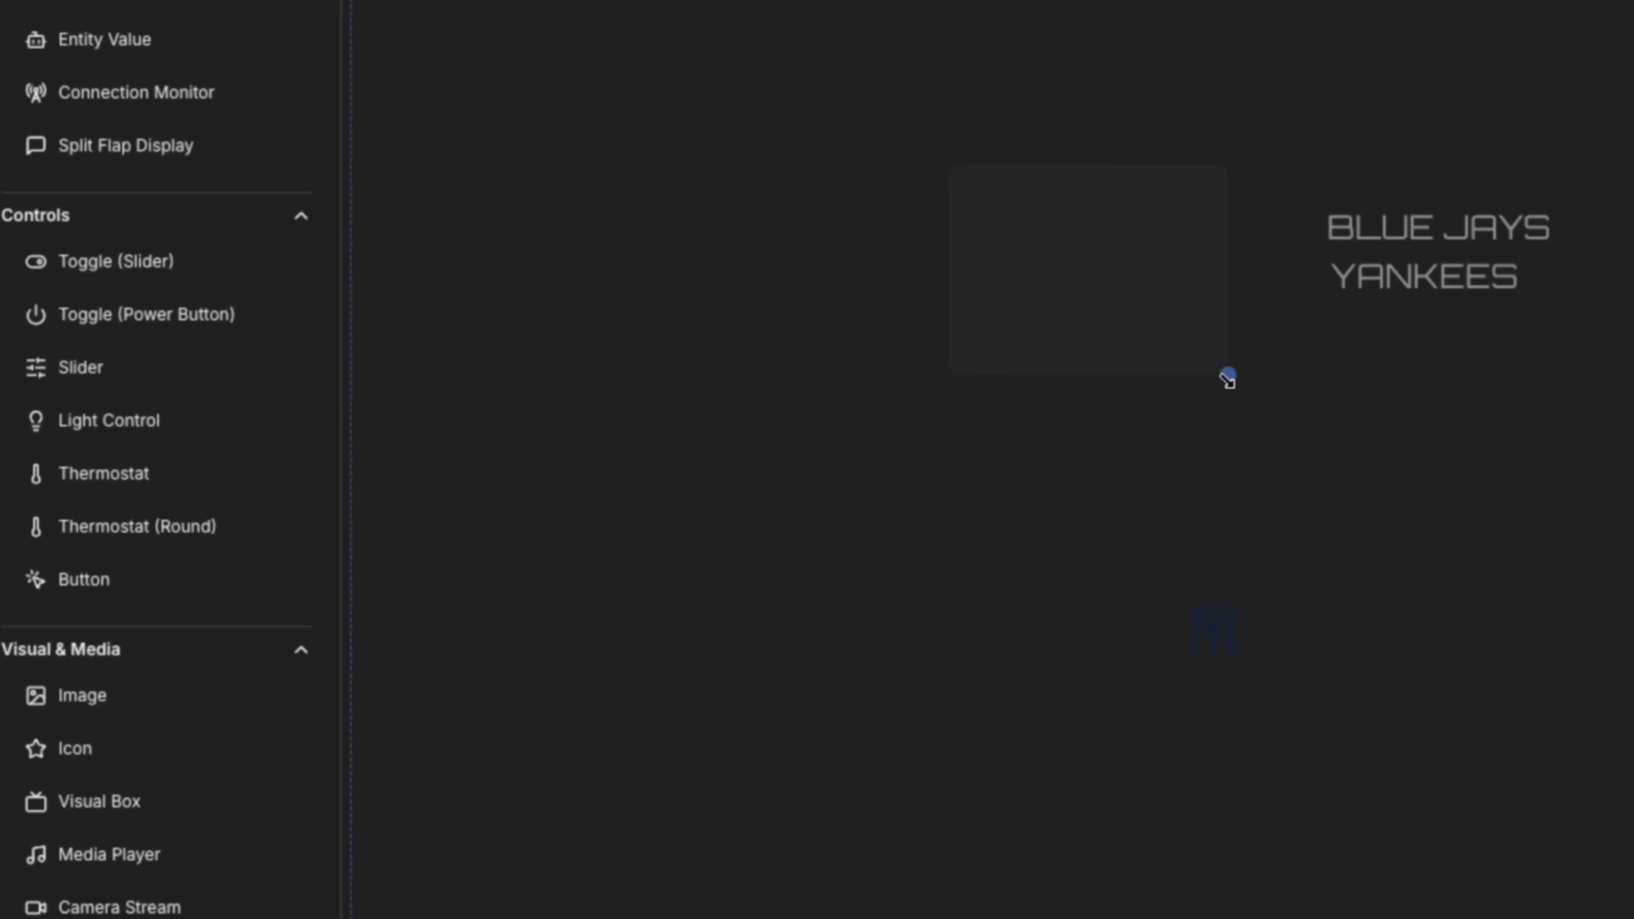
drag(1227, 378, 1633, 376)
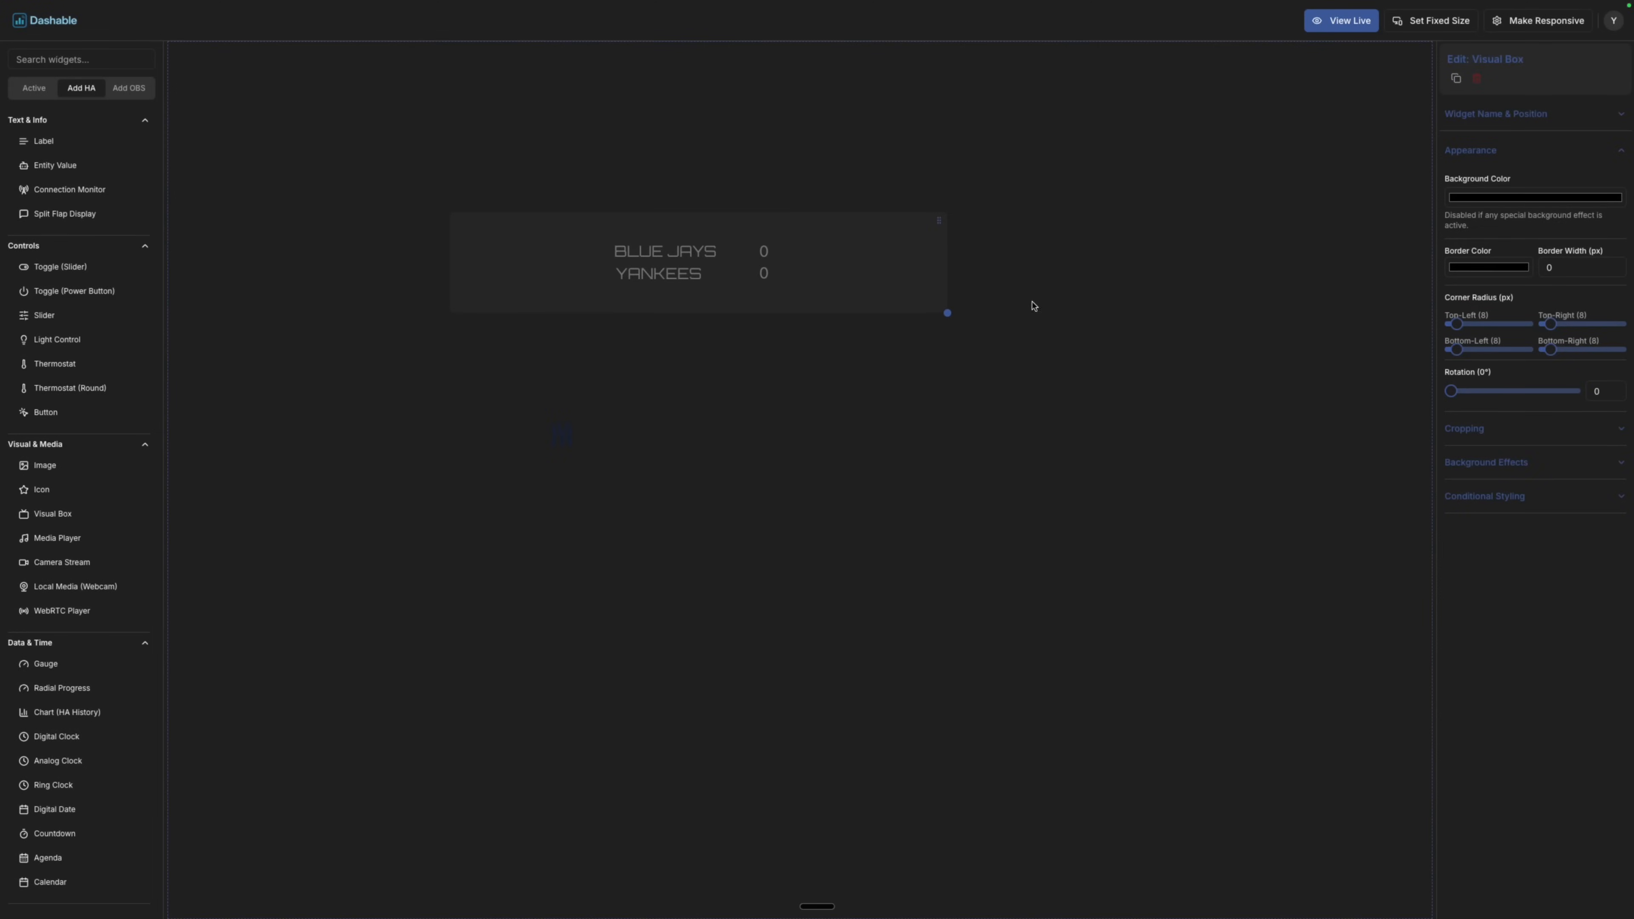
click(1549, 197)
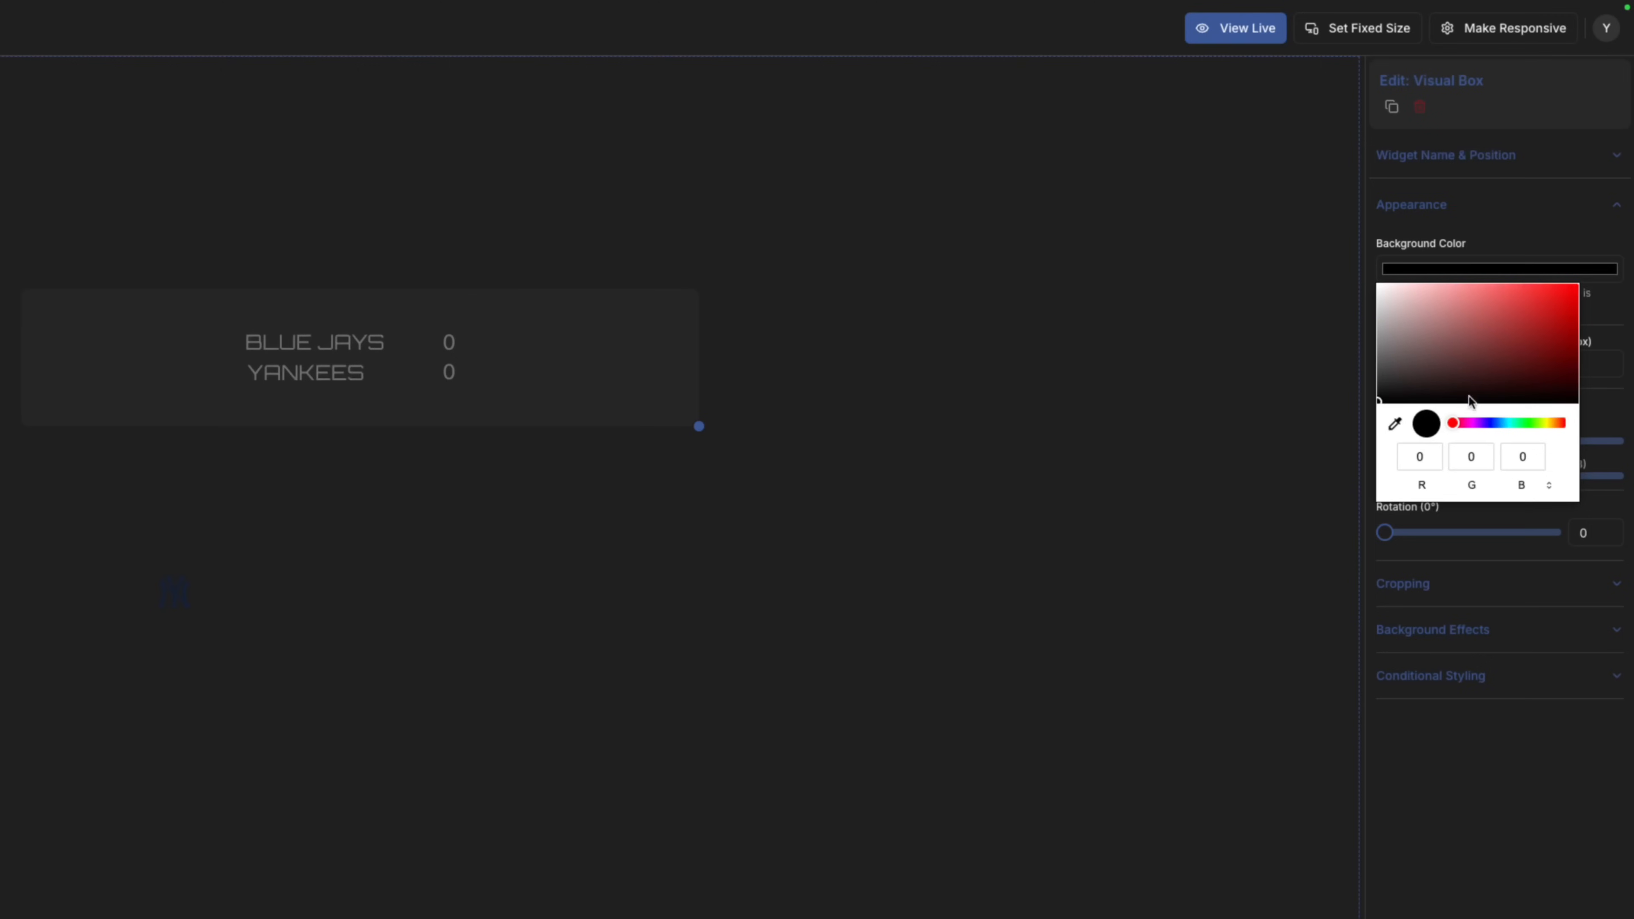
click(1505, 422)
click(1508, 325)
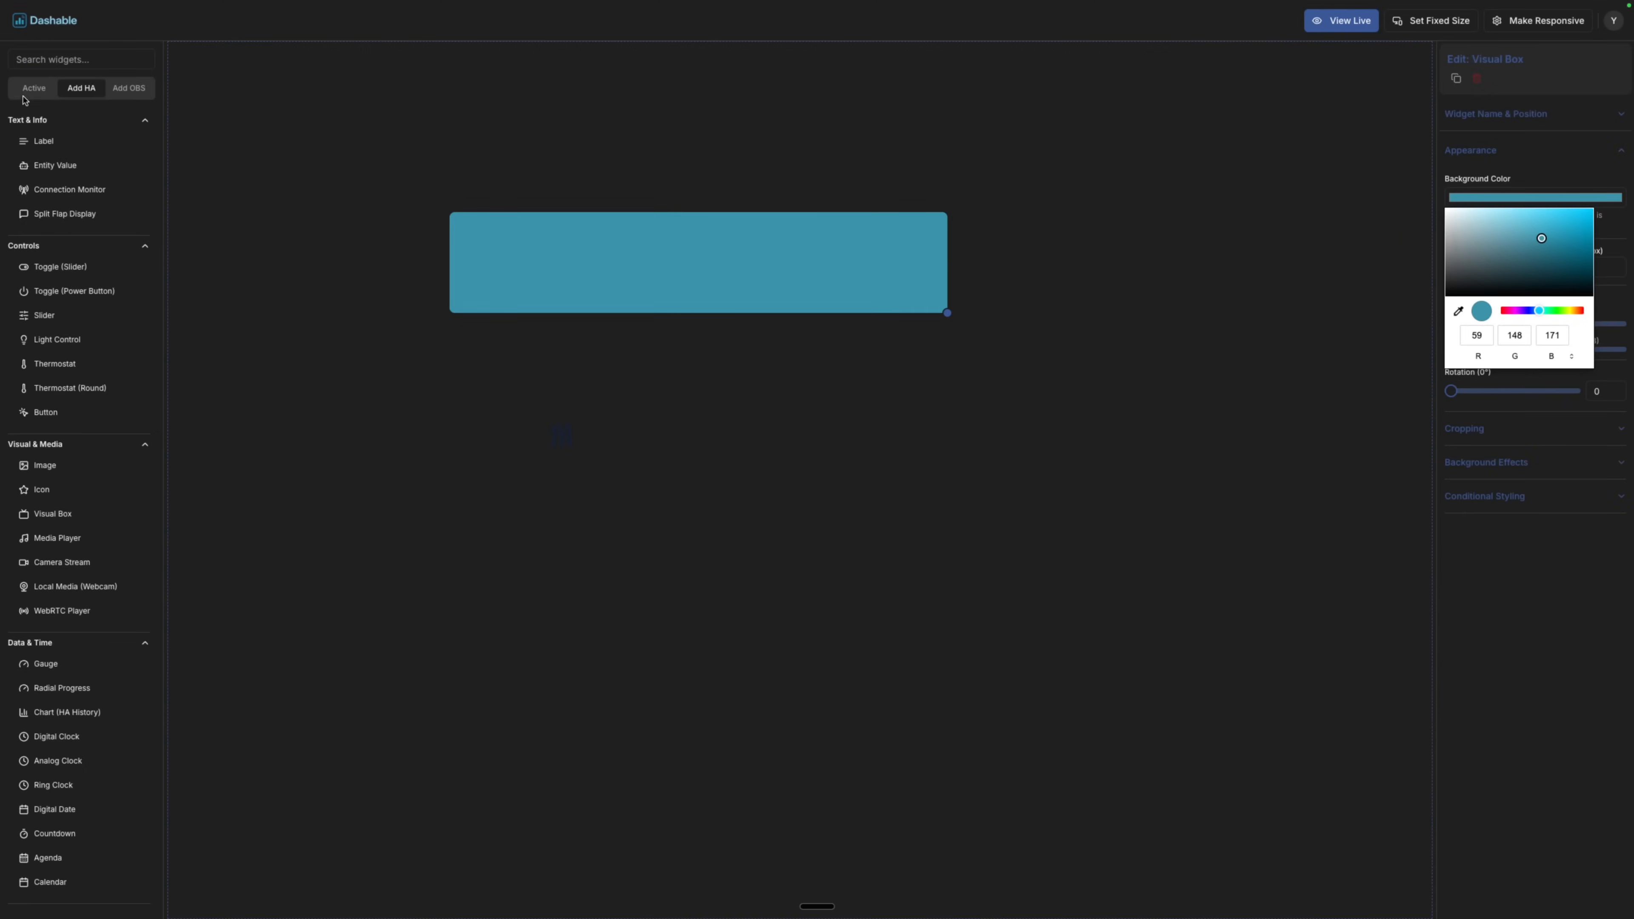
click(25, 90)
drag(49, 214, 47, 110)
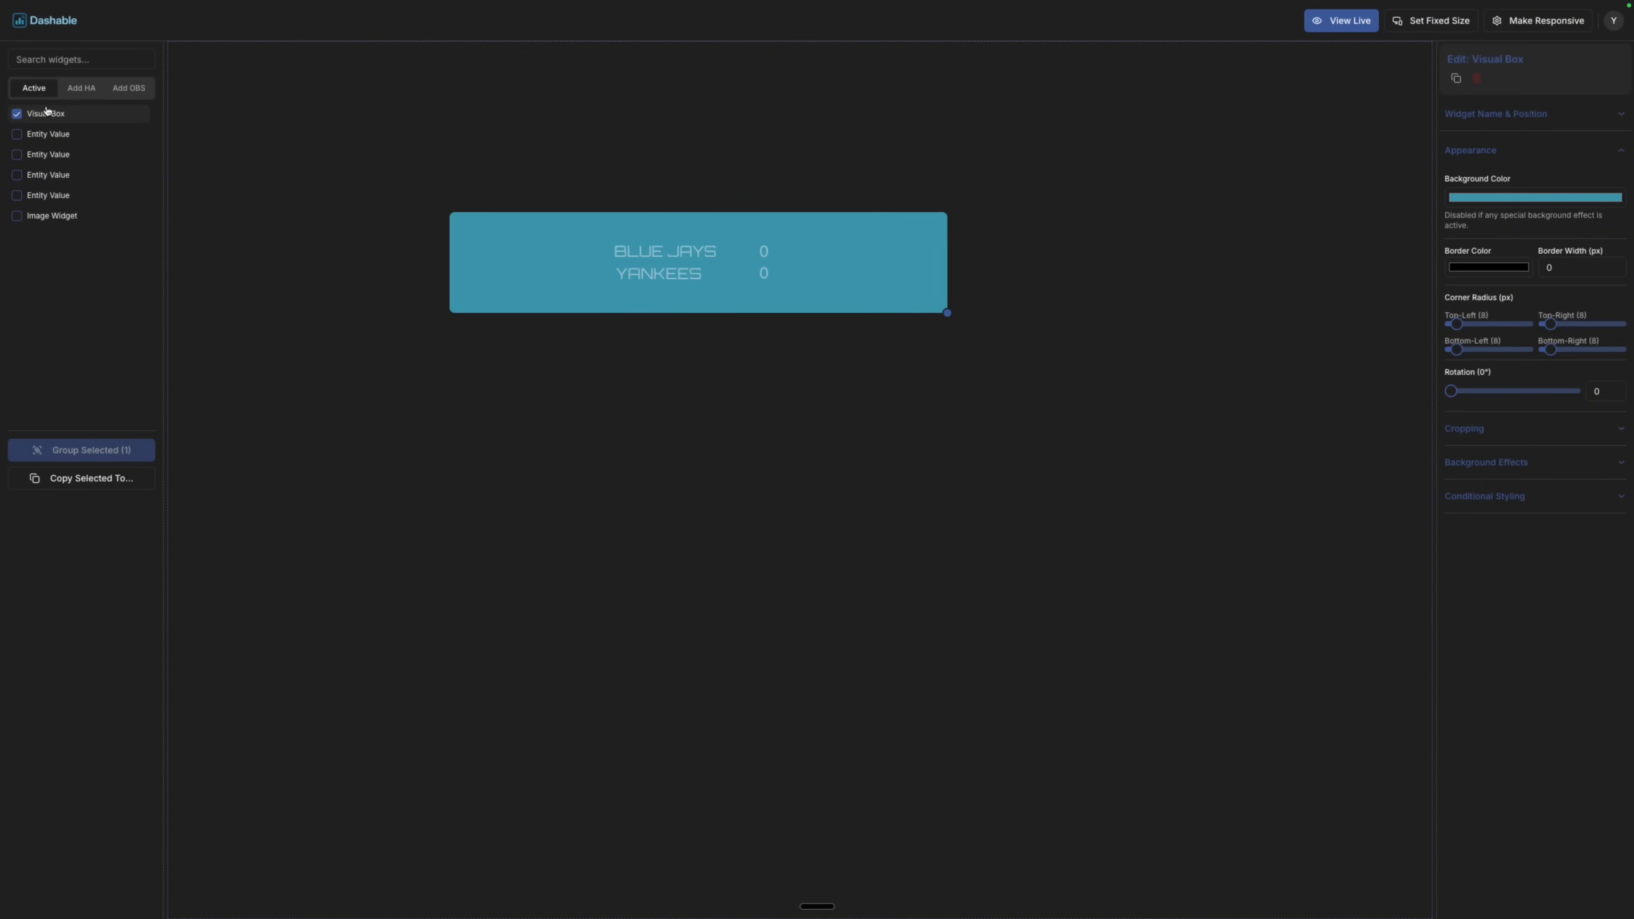
Position the Yankees logo beside YANKEES on the scoreboard.
click(76, 86)
click(440, 368)
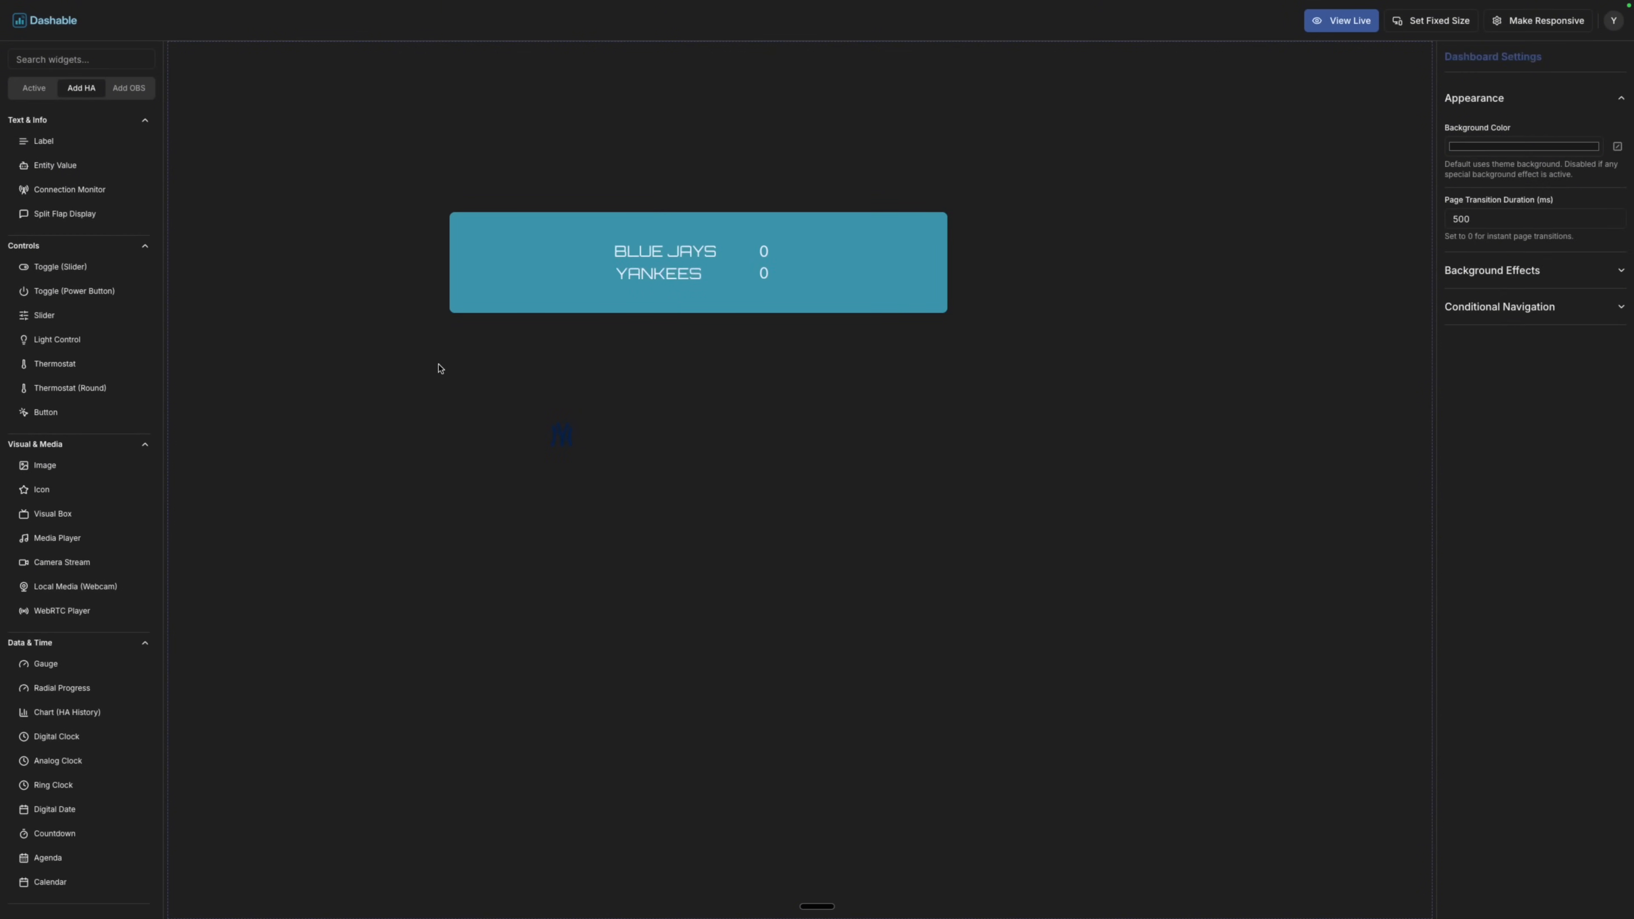
drag(398, 339, 636, 497)
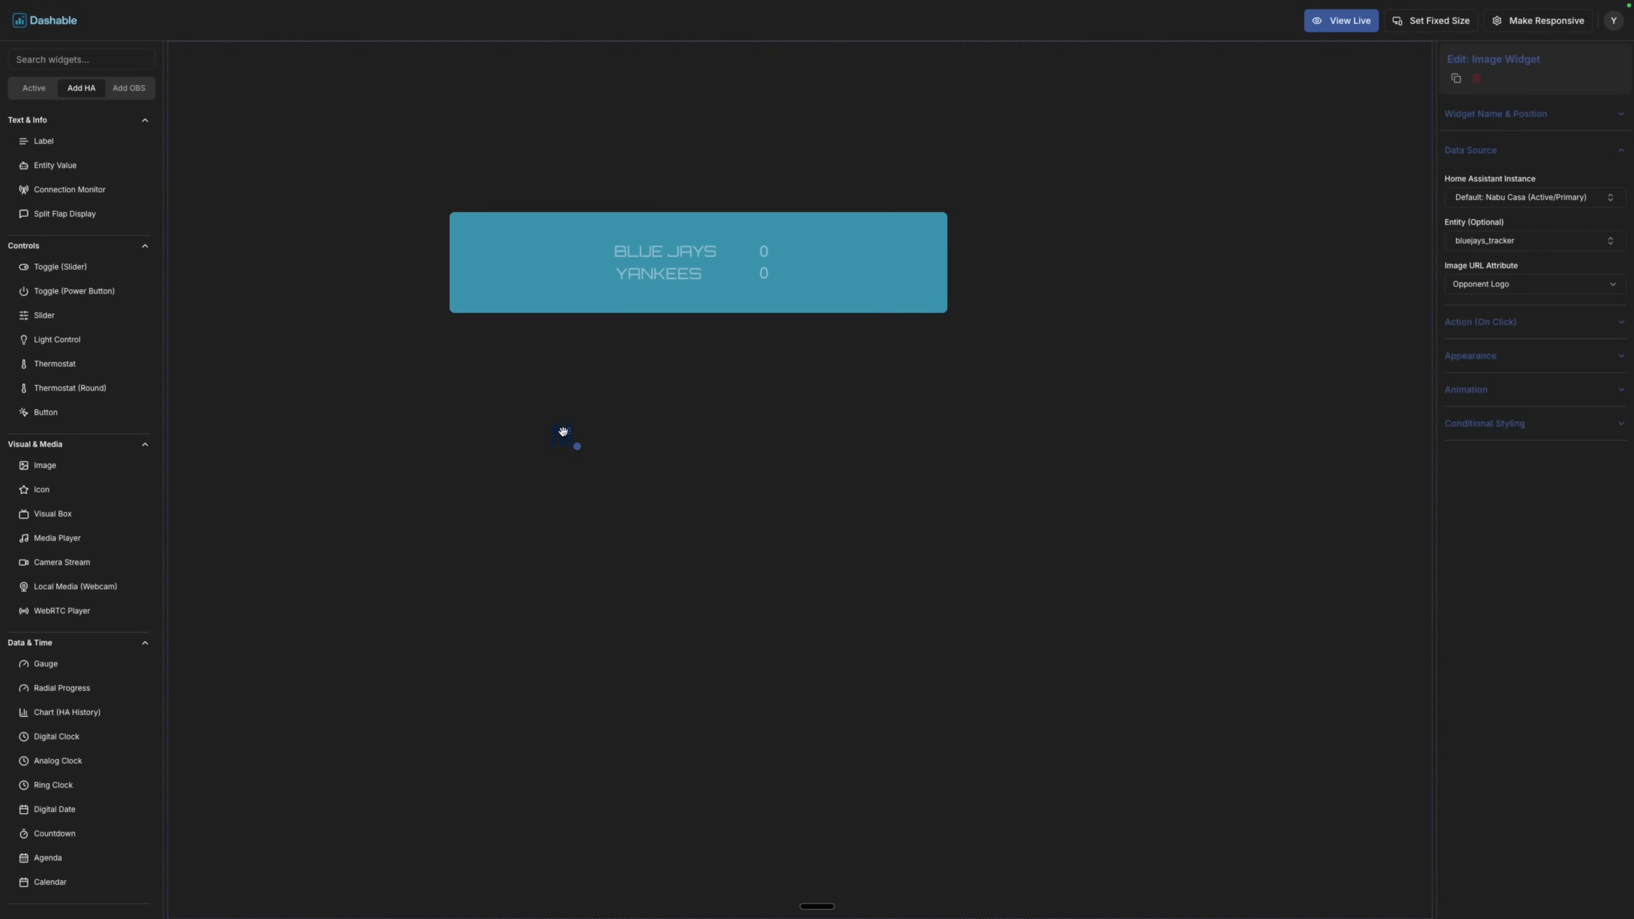
drag(615, 270, 602, 266)
drag(591, 265, 594, 266)
Paste a copy of the logo beside BLUE JAYS and bind it to Team Logo.
key(ctrl+v)
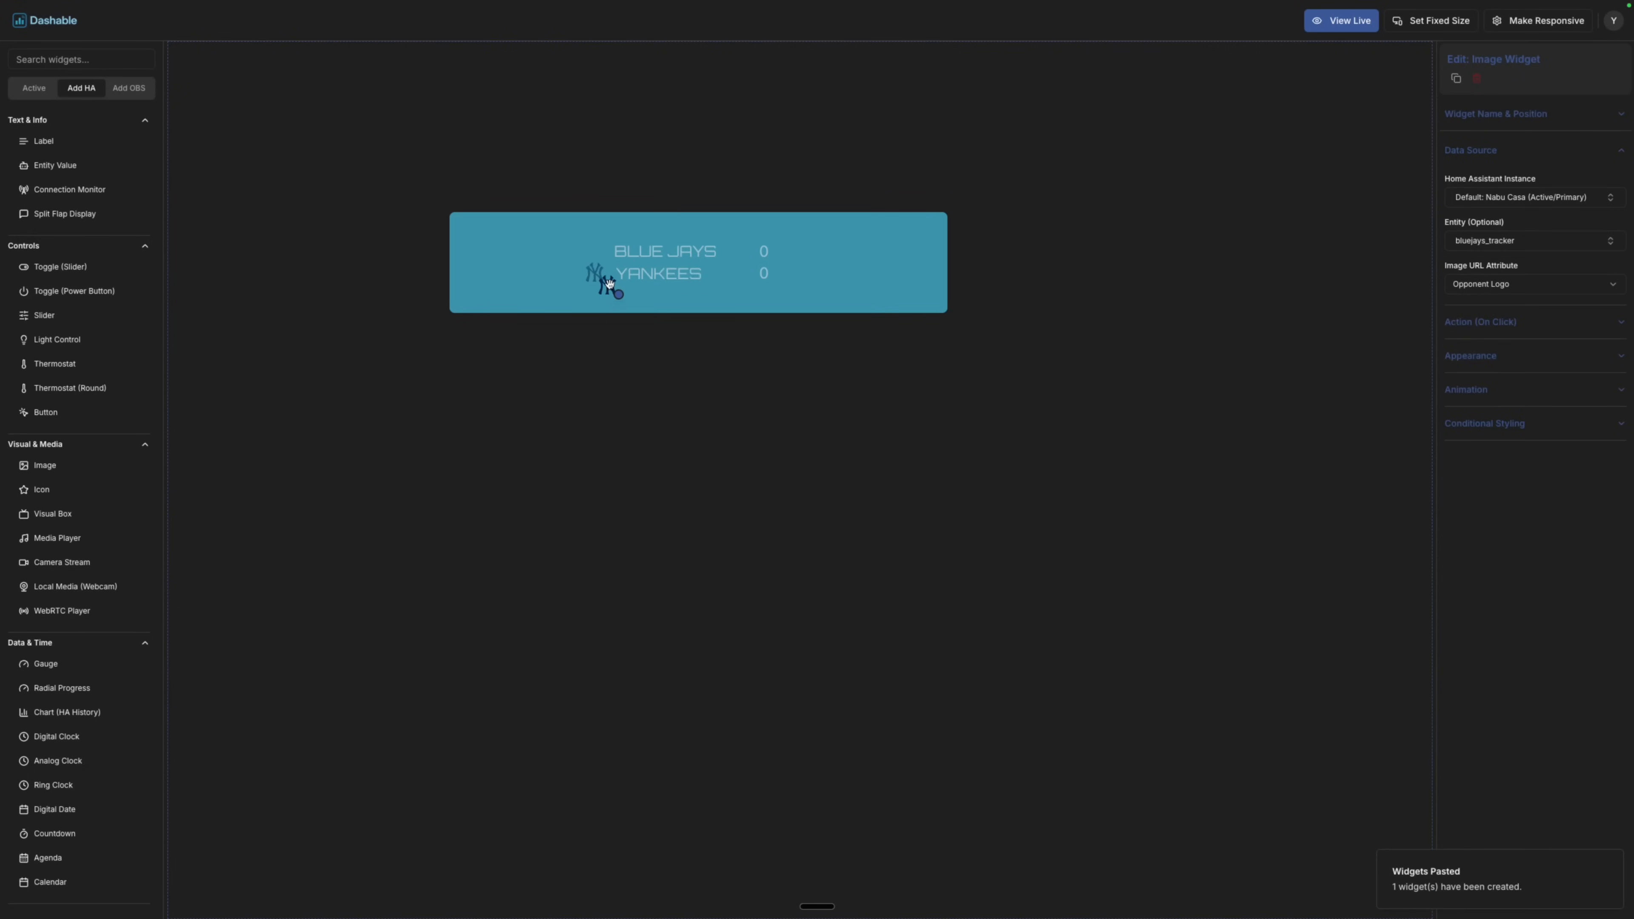
drag(610, 284, 599, 249)
click(1526, 288)
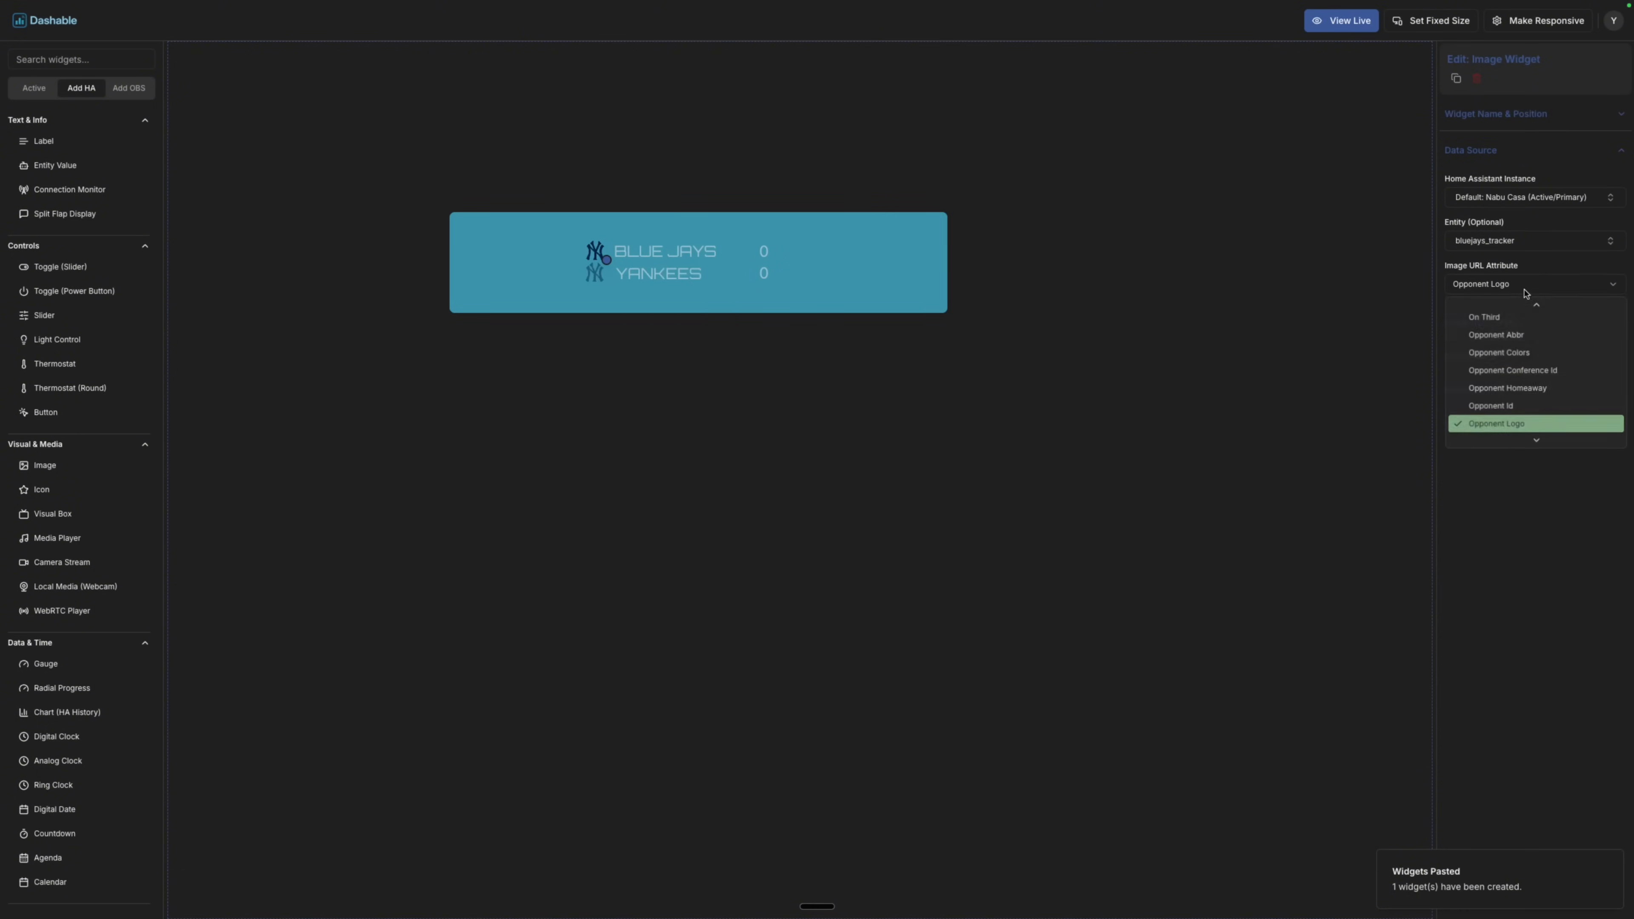
scroll(1530, 384, down, 3)
scroll(1528, 384, down, 3)
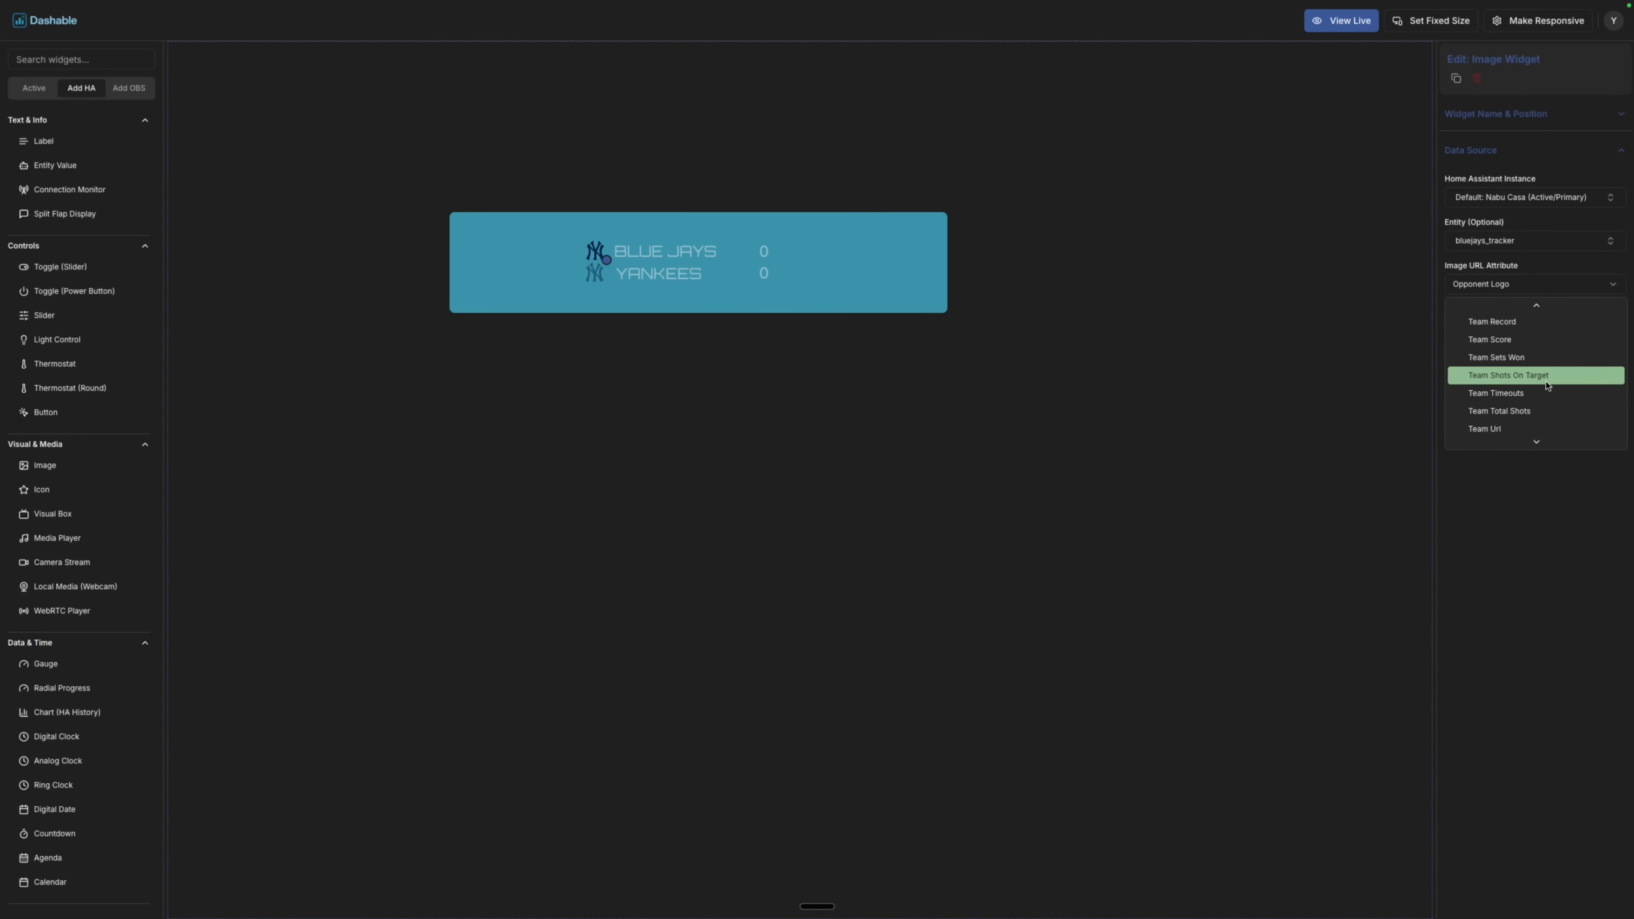
scroll(1547, 384, up, 3)
click(1543, 380)
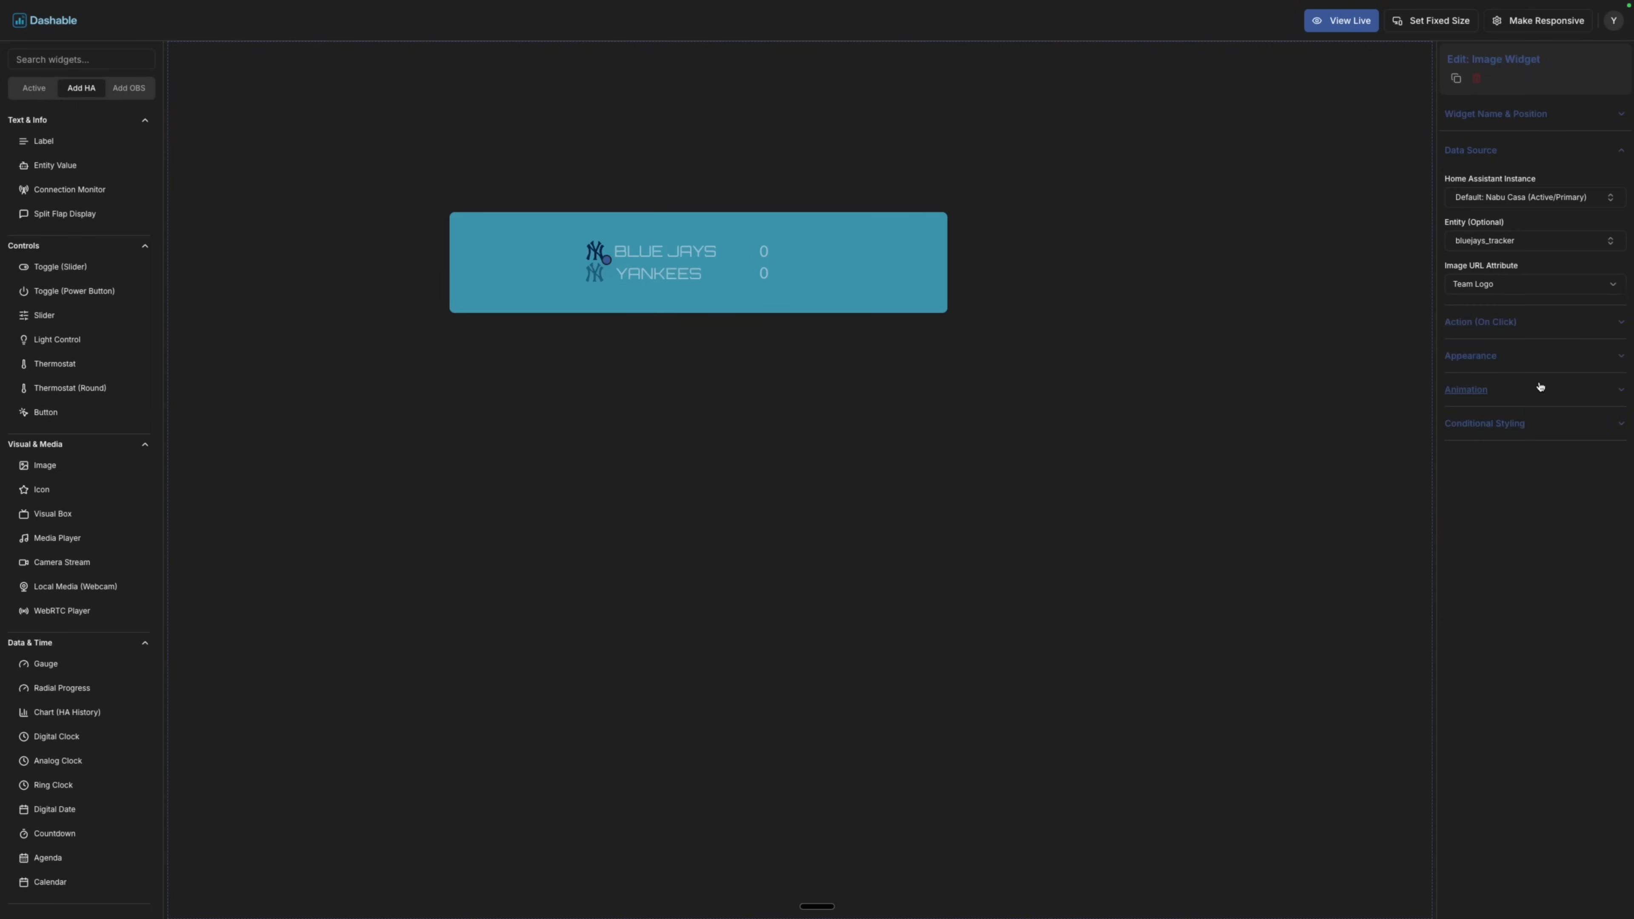
Check the Blue Jays logo's name and position settings, then the teal box.
click(619, 365)
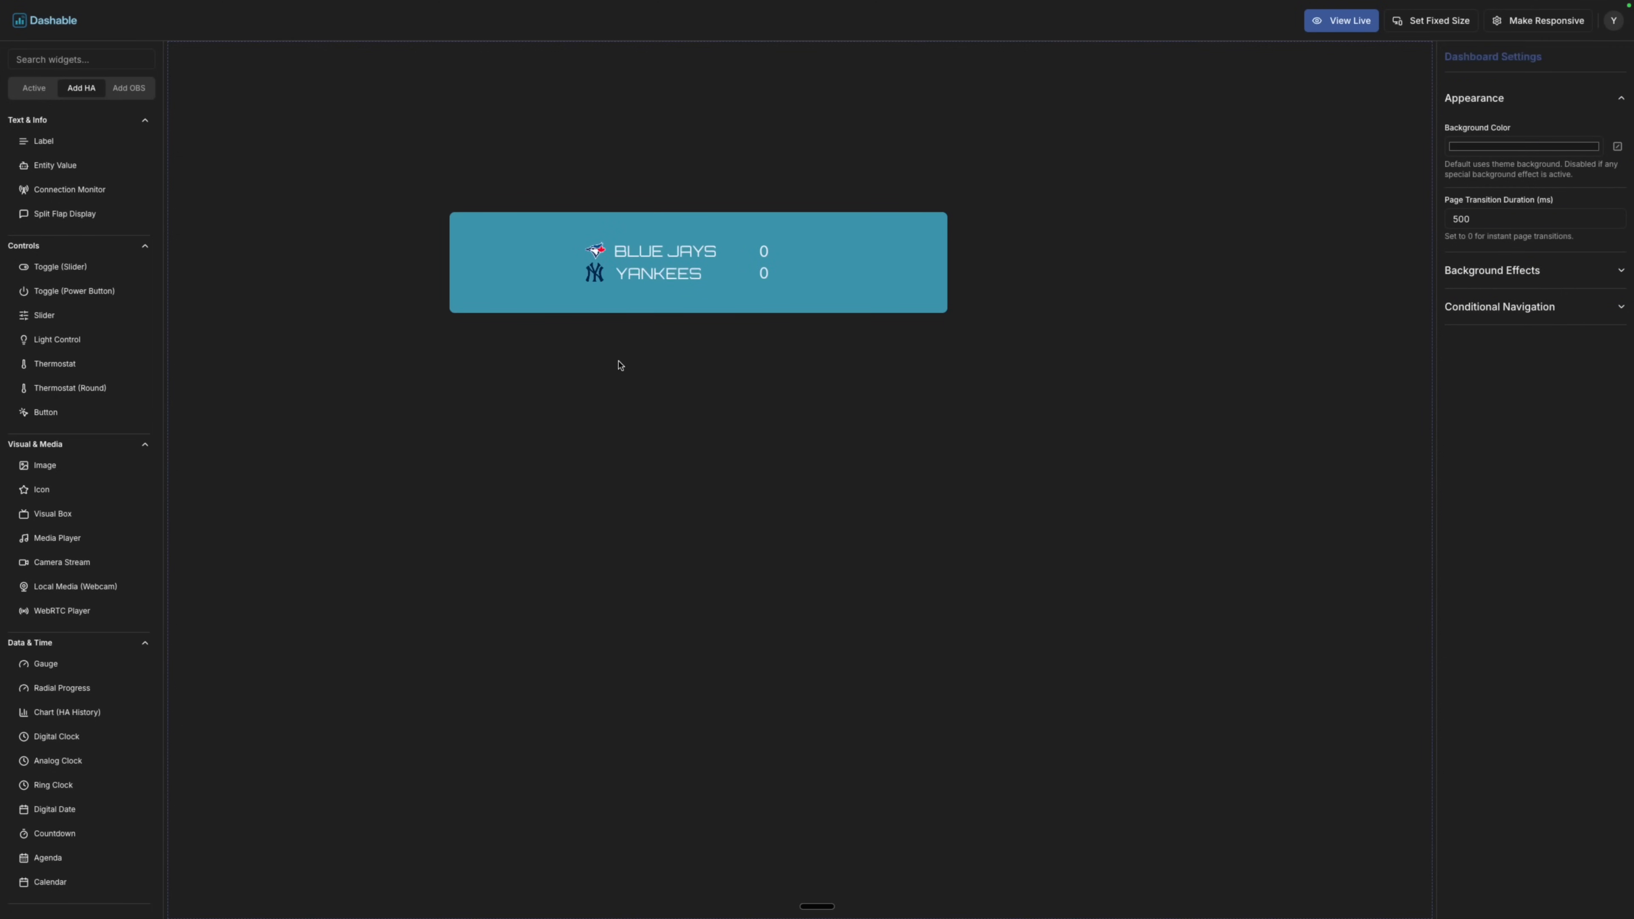
click(604, 258)
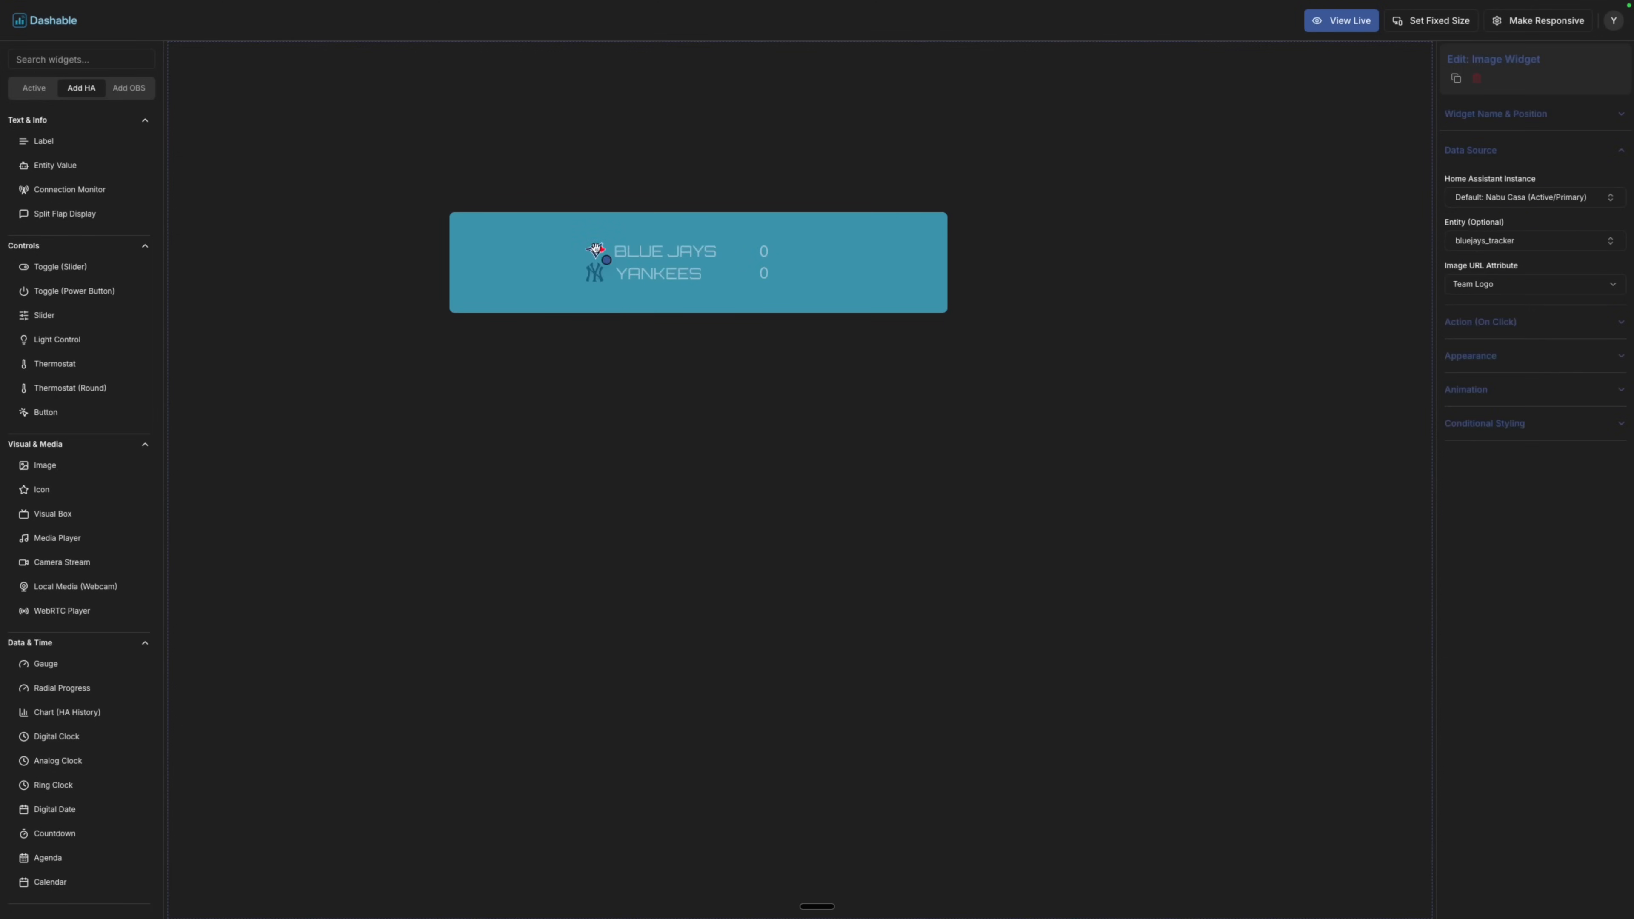
click(1540, 126)
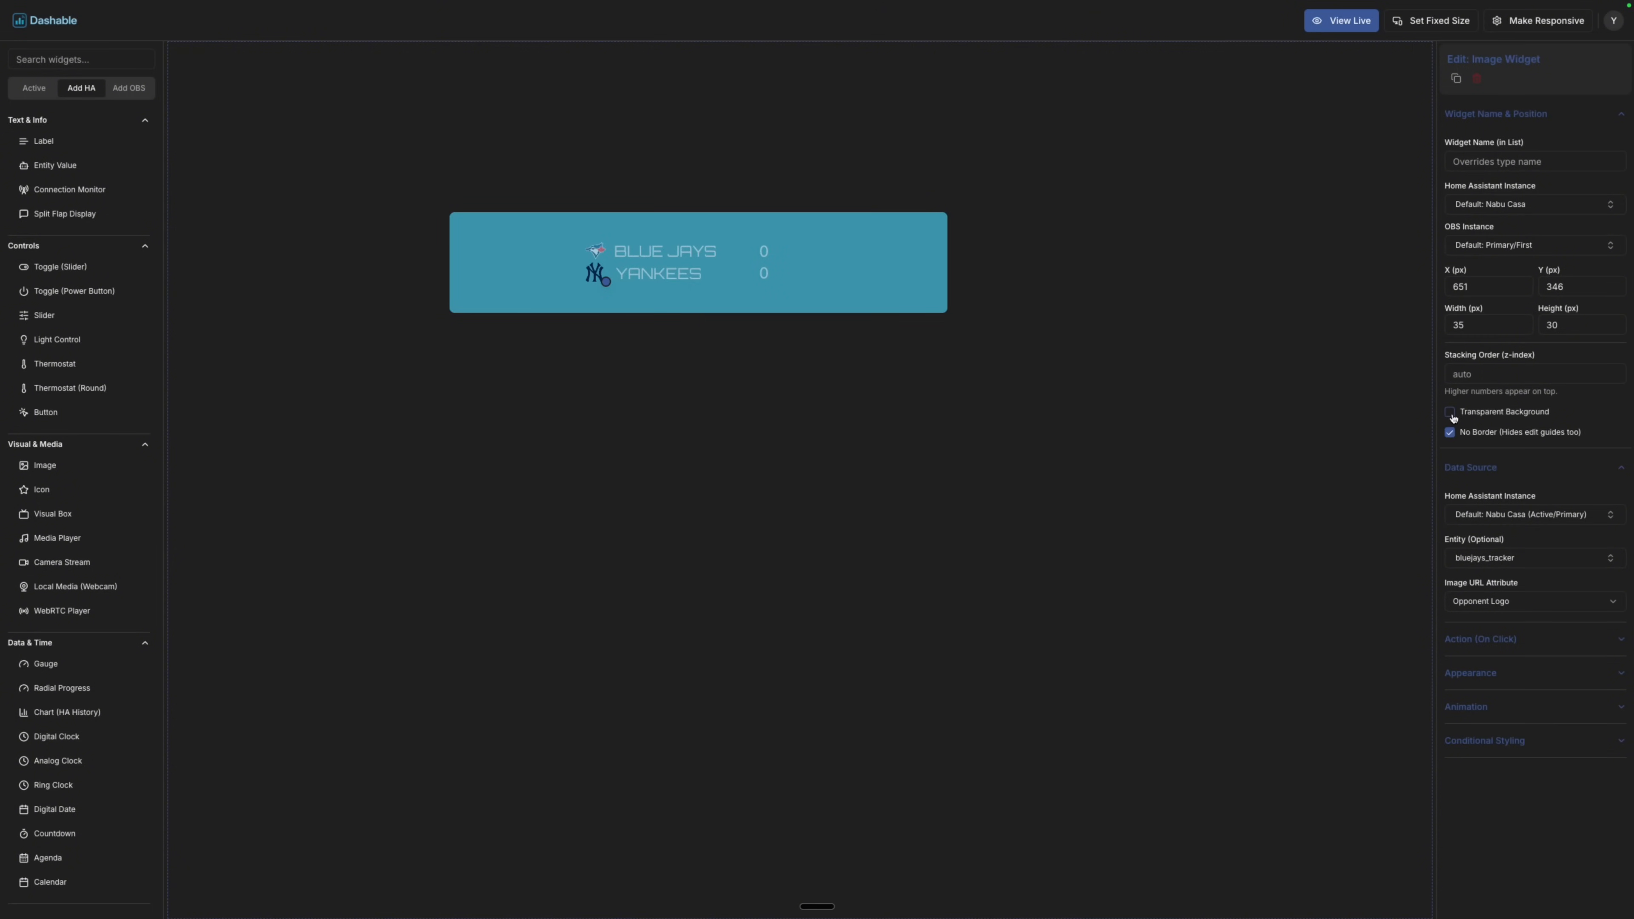
click(844, 394)
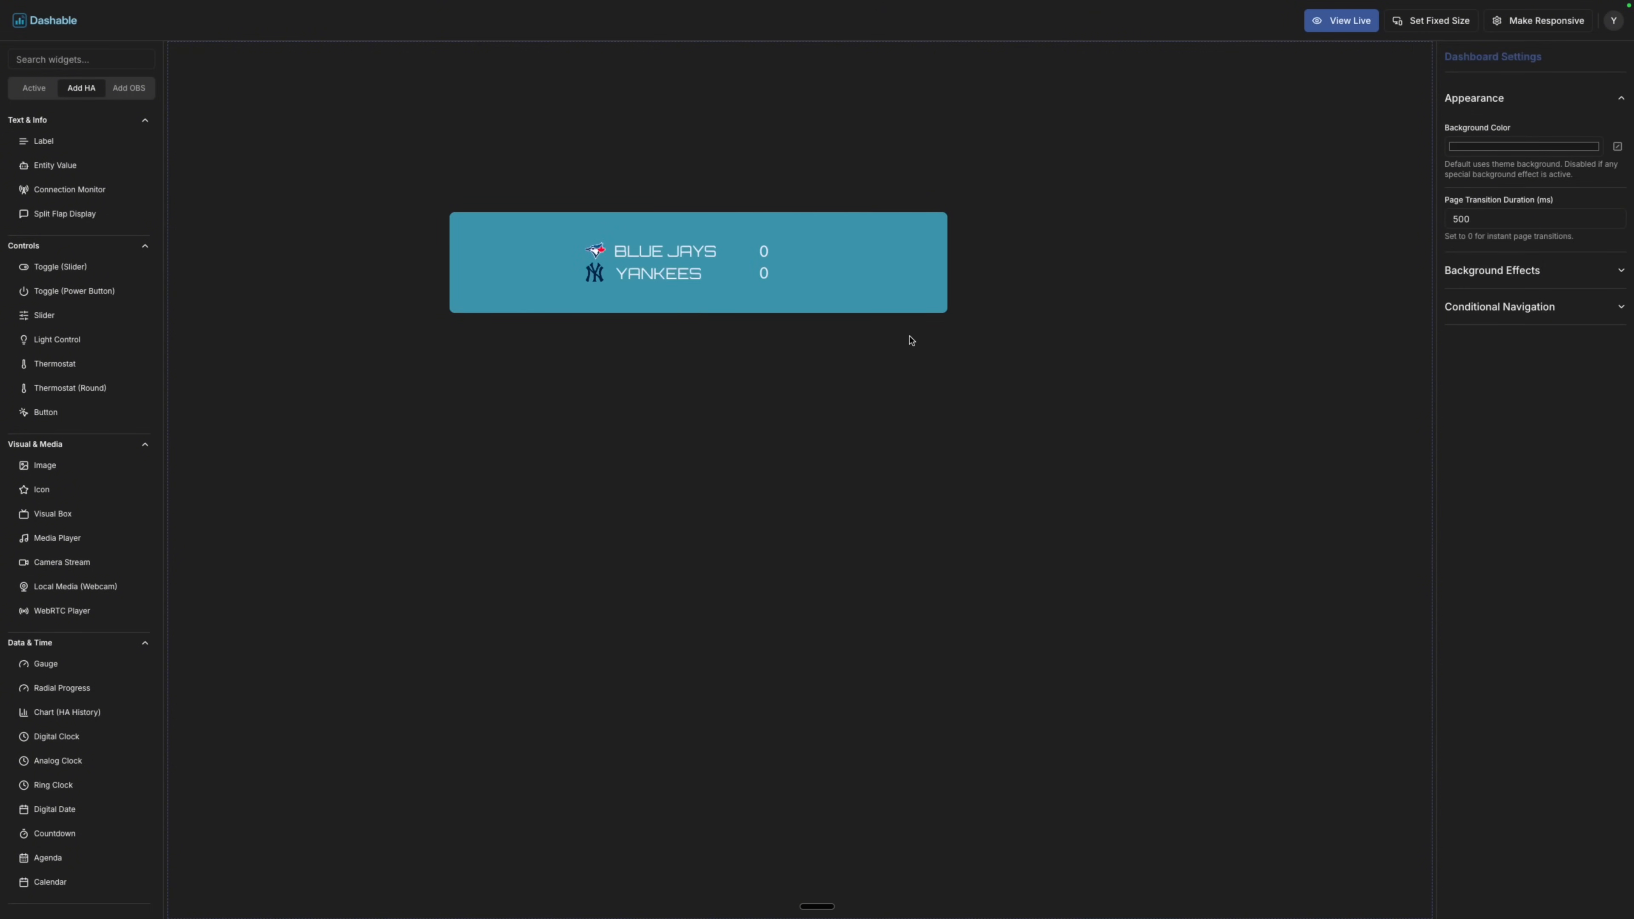
click(900, 266)
click(861, 363)
Narrow the teal box, shift it right and down, and shrink it around the names.
click(861, 294)
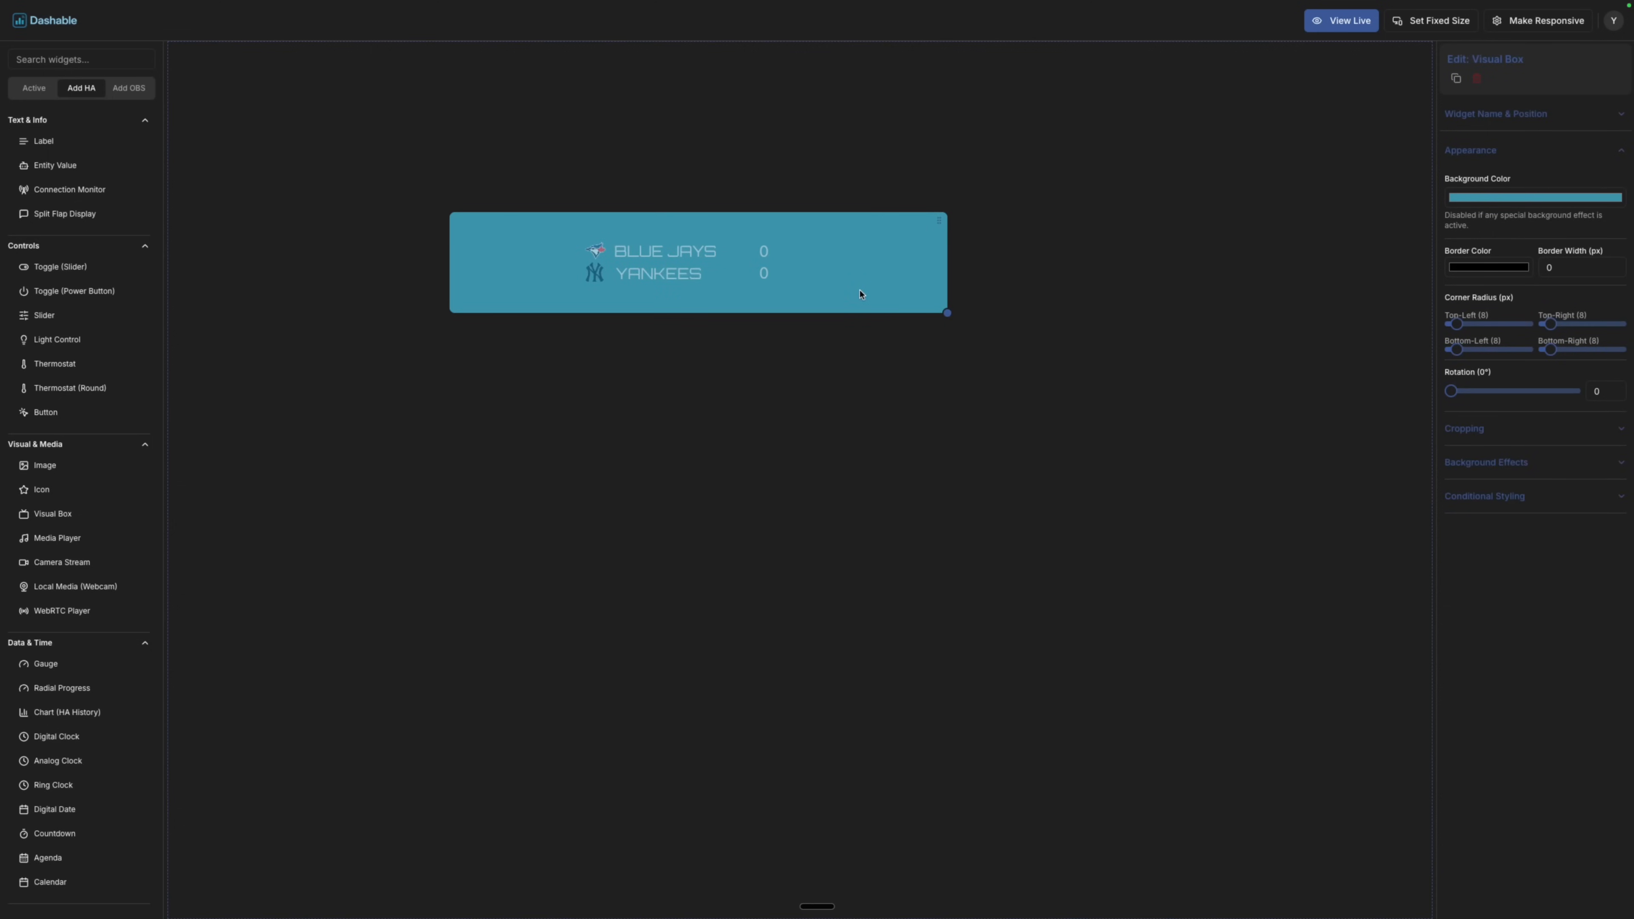
drag(947, 313, 795, 308)
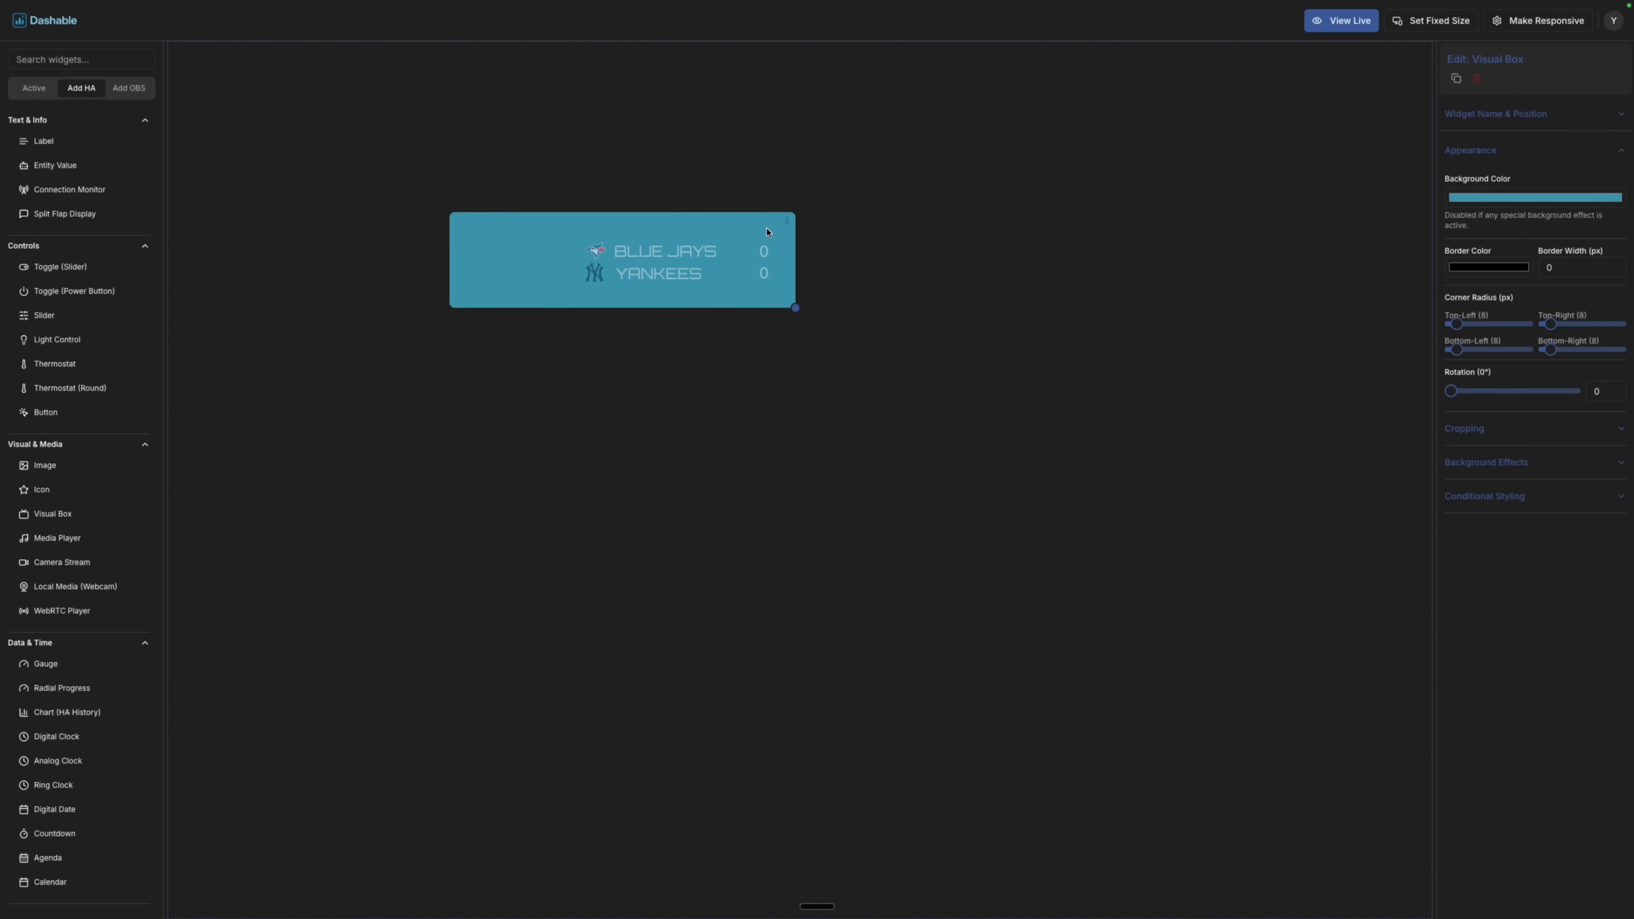
drag(767, 232, 886, 250)
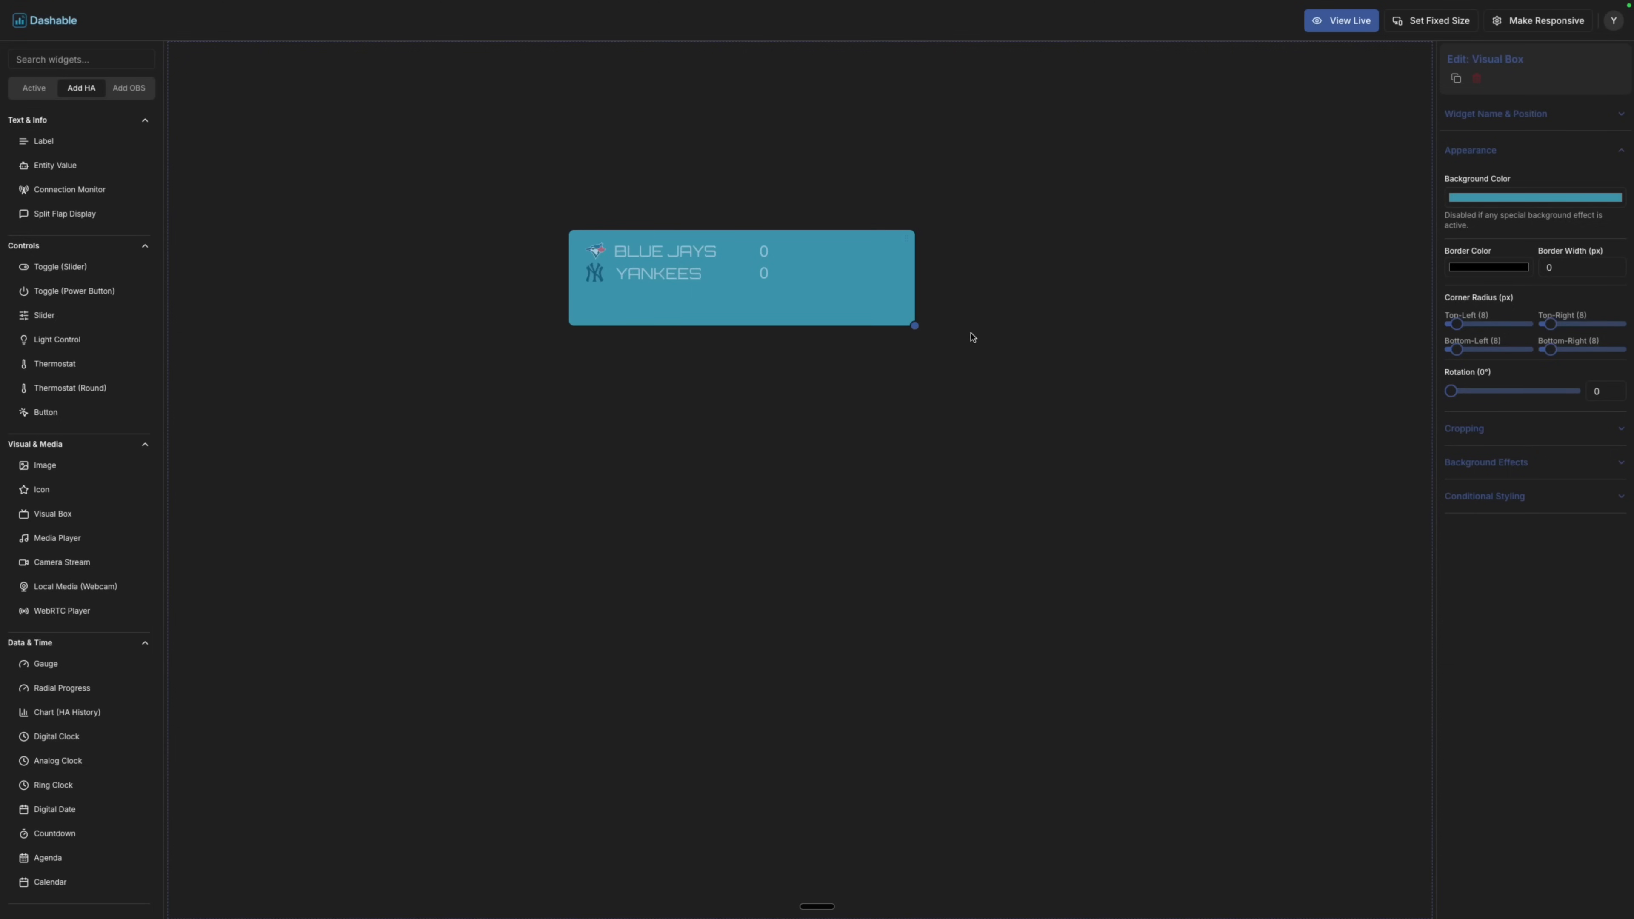
drag(915, 326, 866, 295)
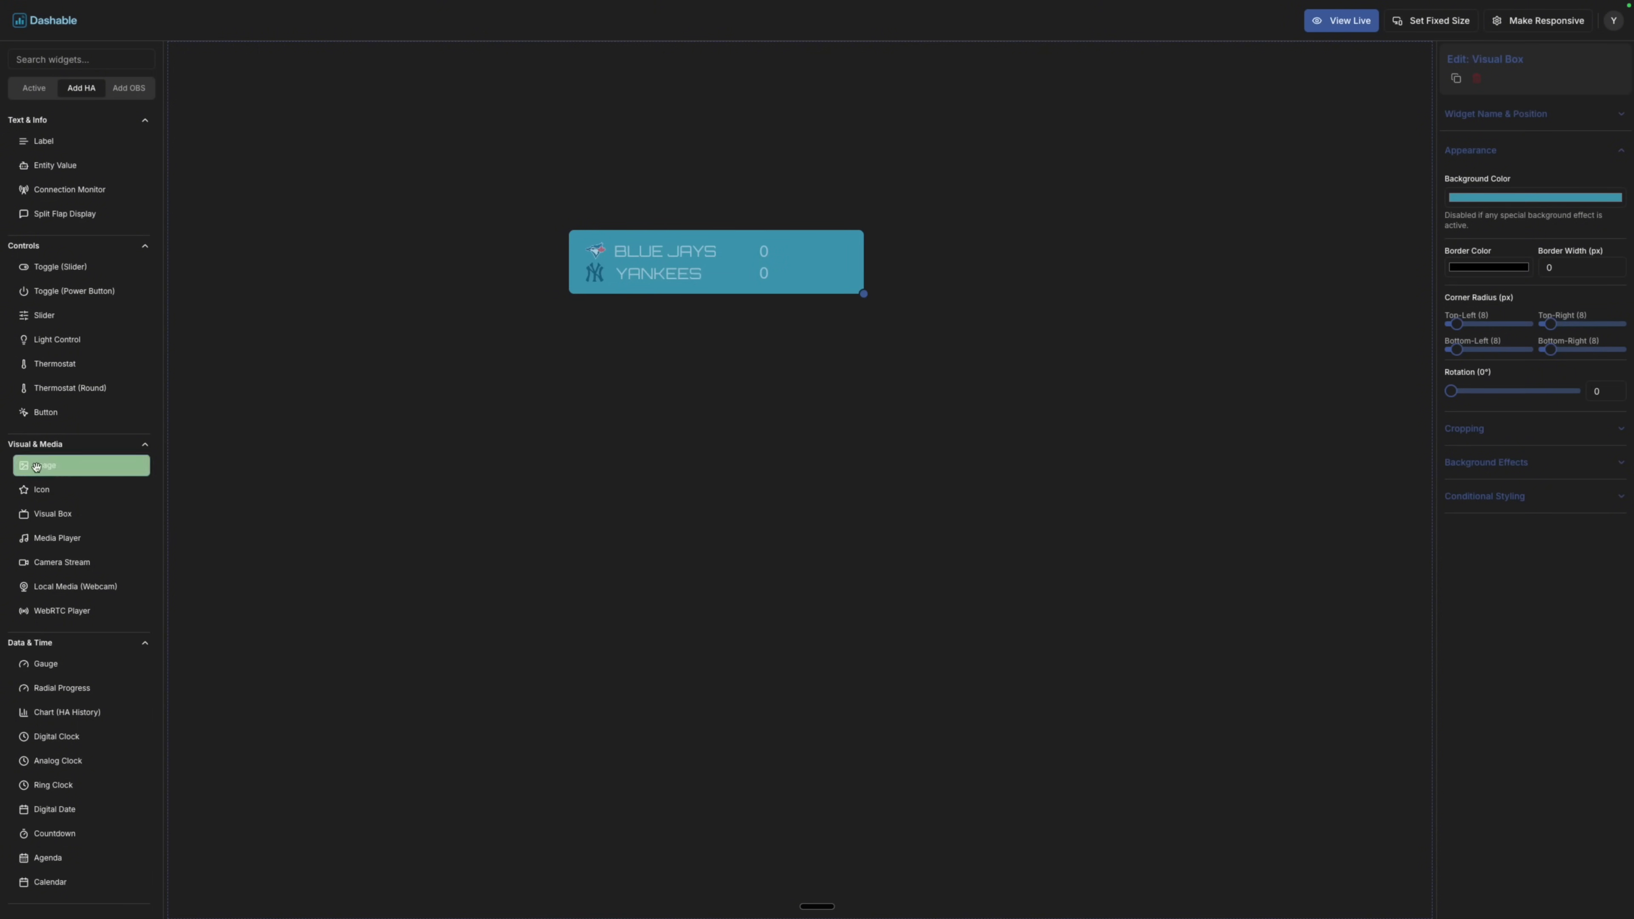
Add an Image widget showing bluejays_tracker's League Logo.
drag(39, 466, 739, 428)
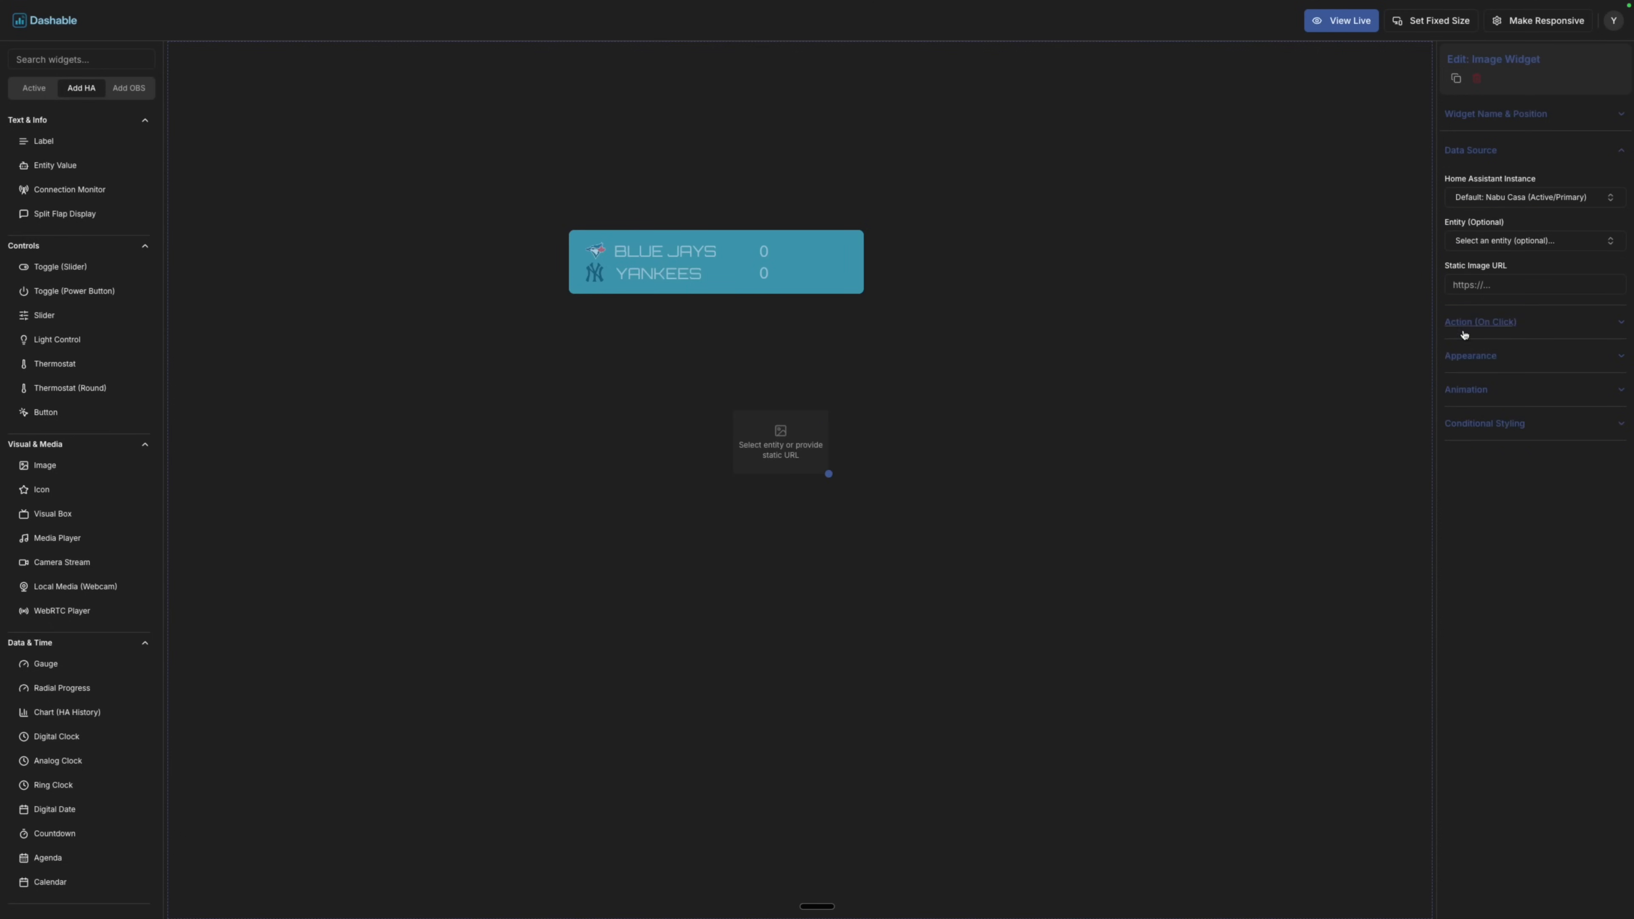
click(1523, 248)
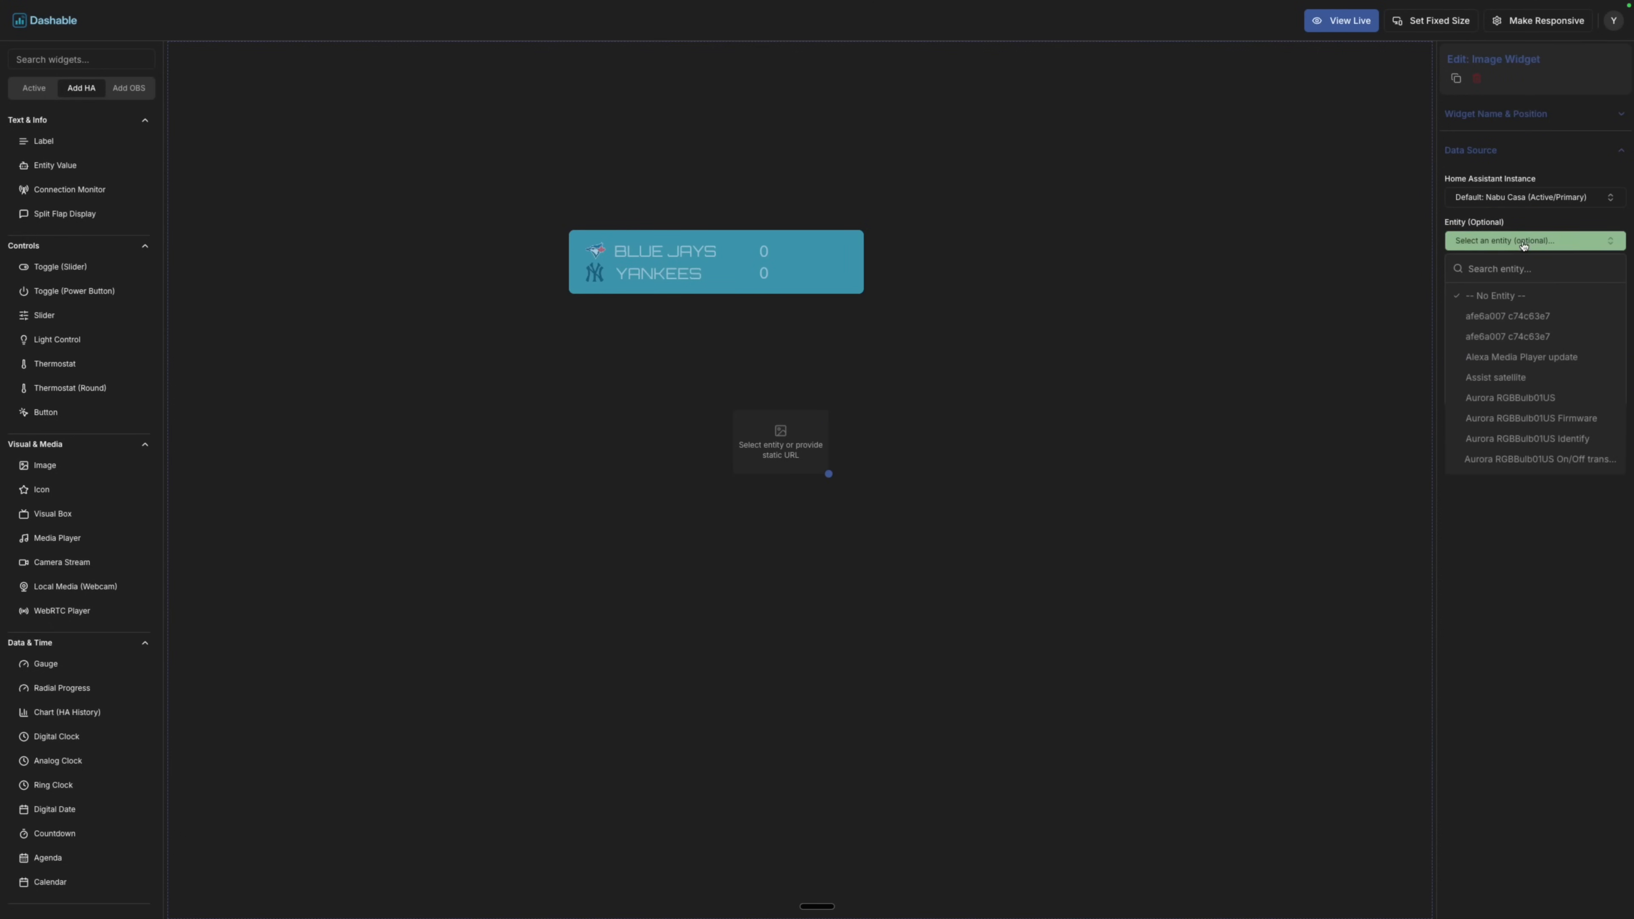
text(blue)
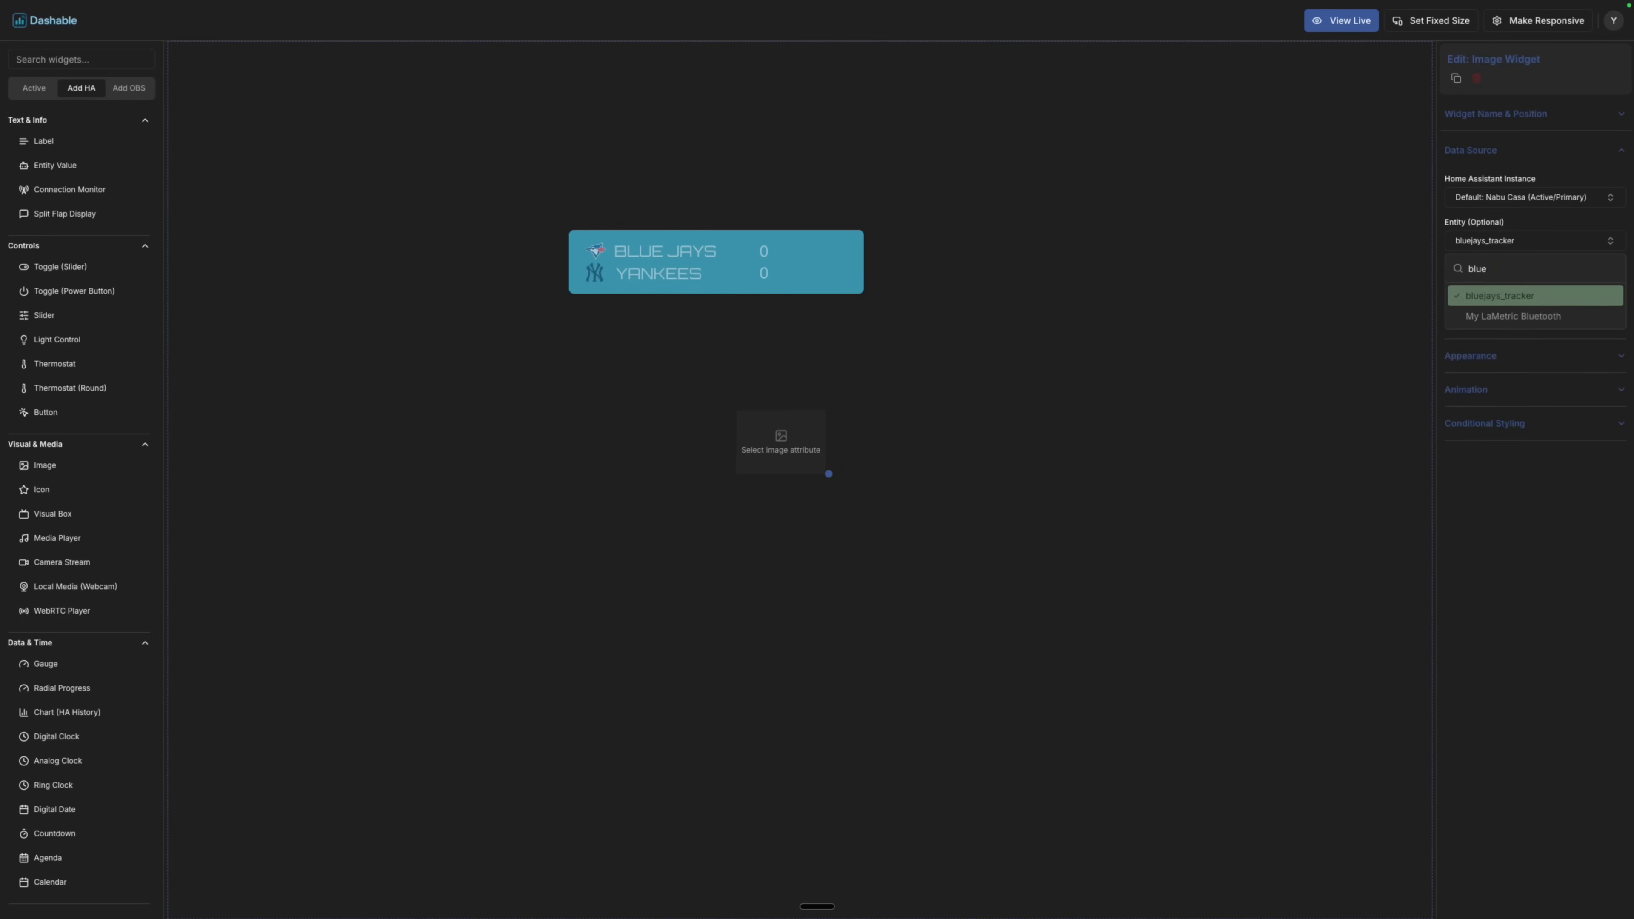
key(Return)
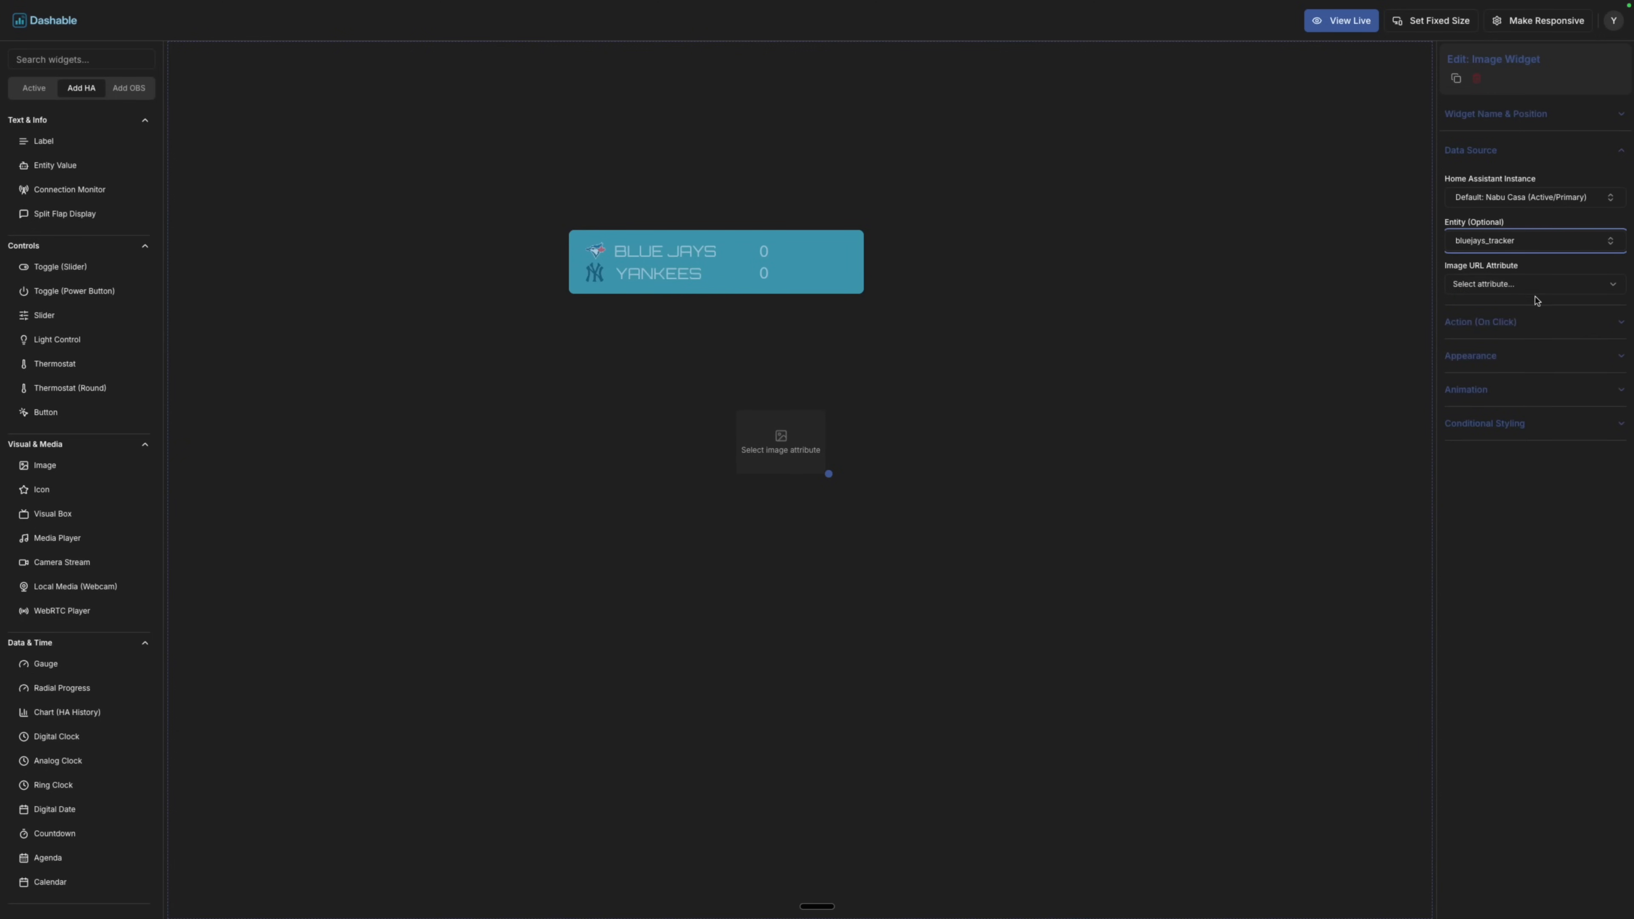
click(1535, 286)
scroll(1570, 393, down, 1)
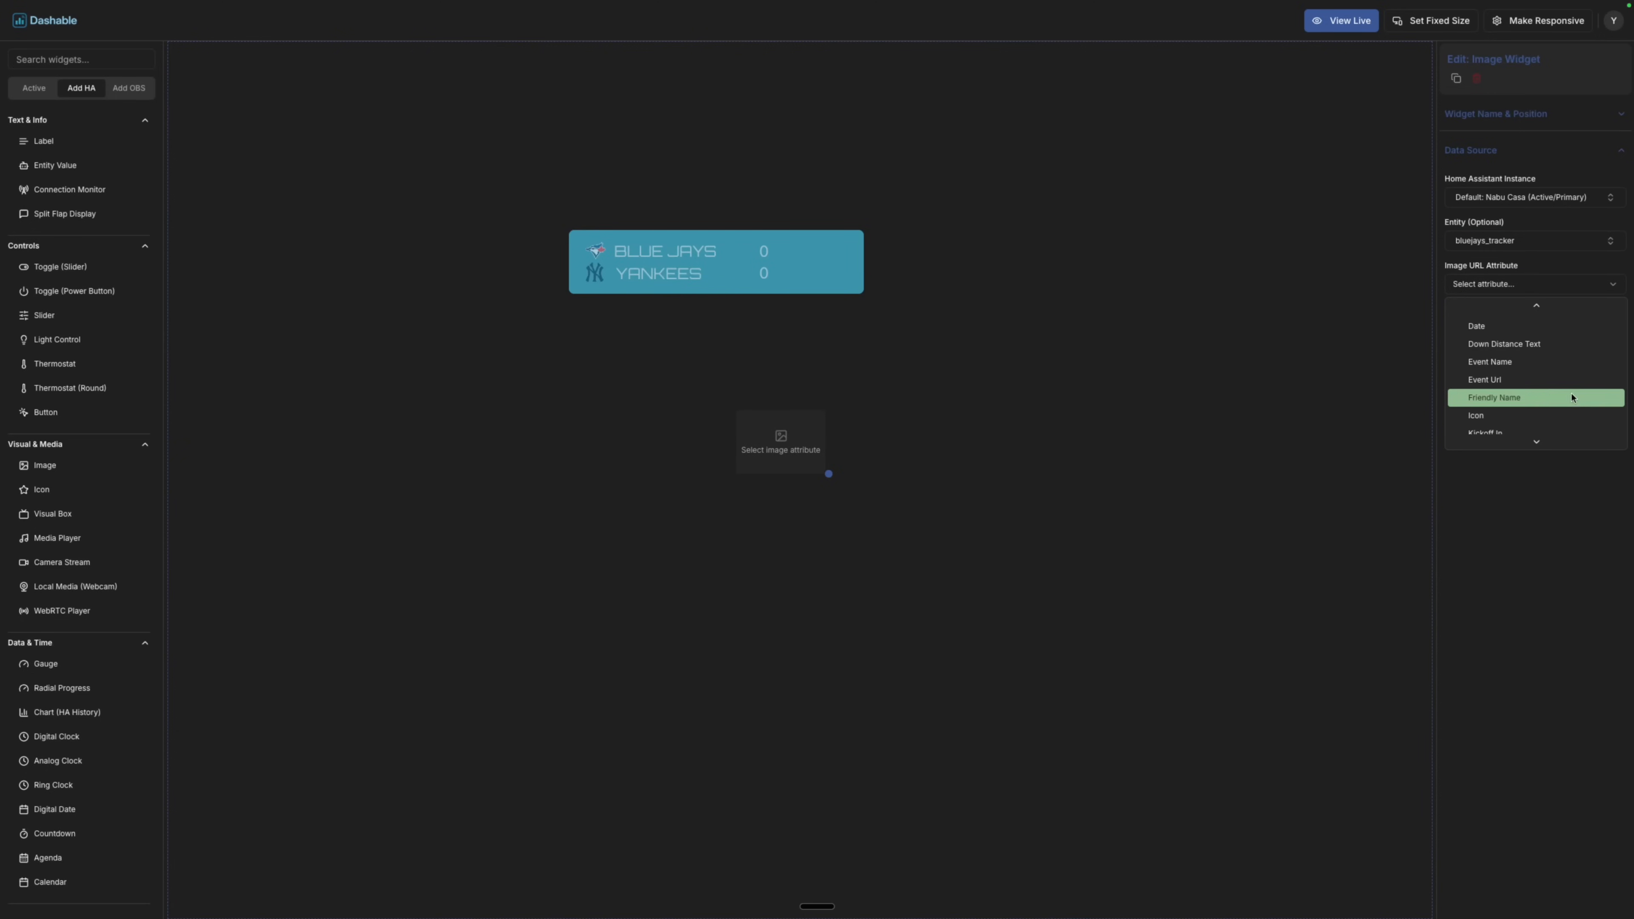
scroll(1574, 399, down, 2)
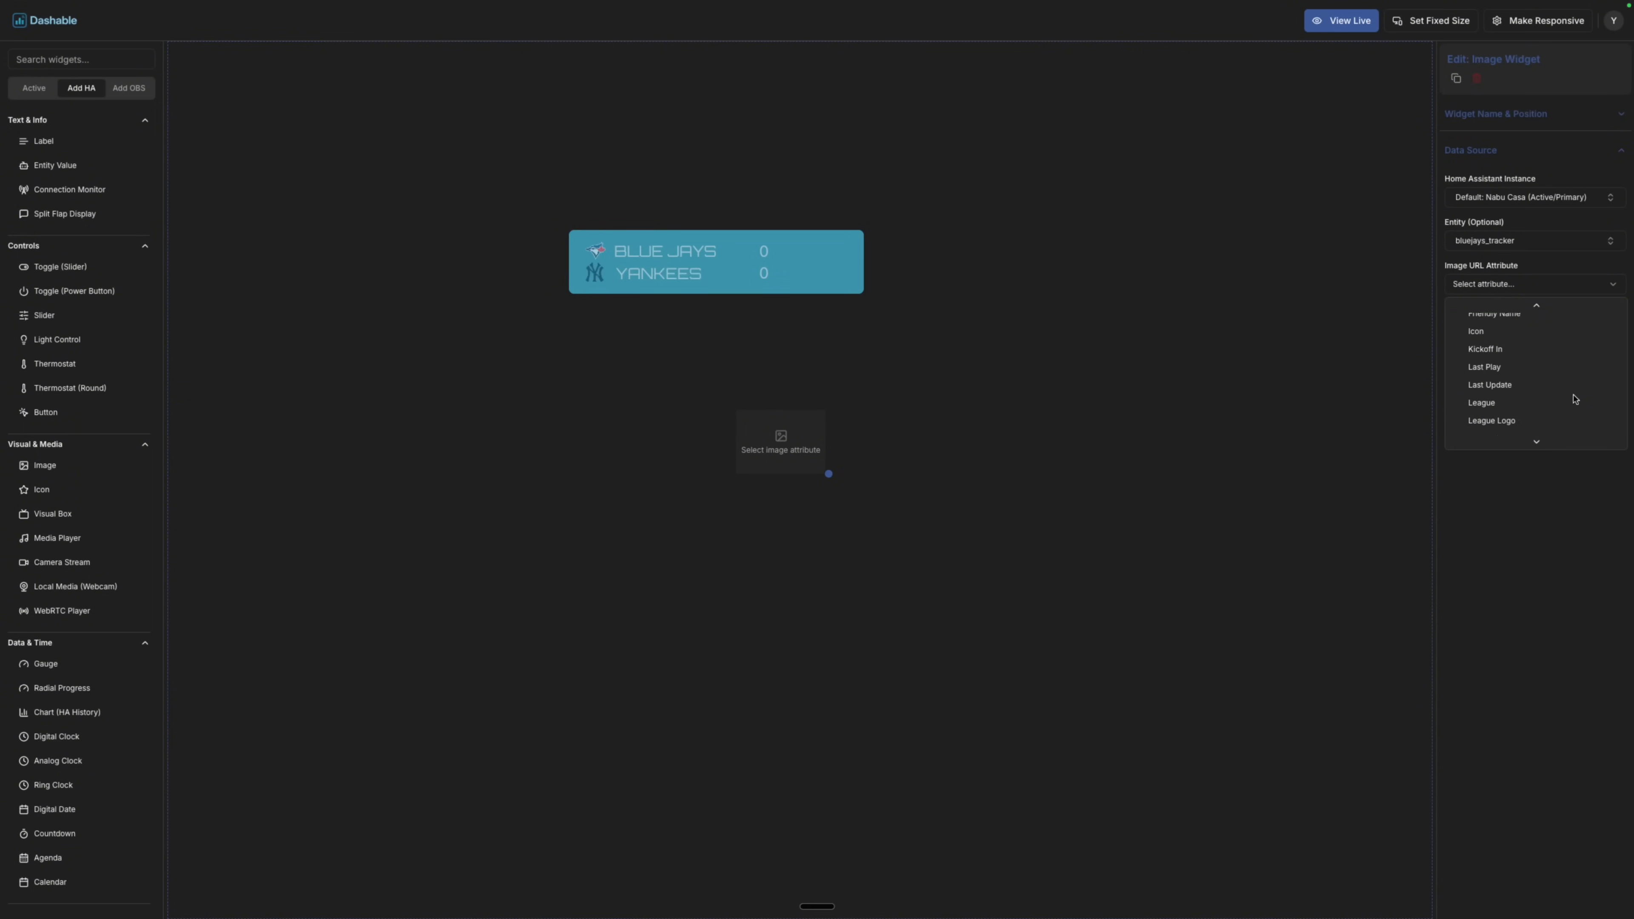
scroll(1573, 399, down, 1)
click(1551, 377)
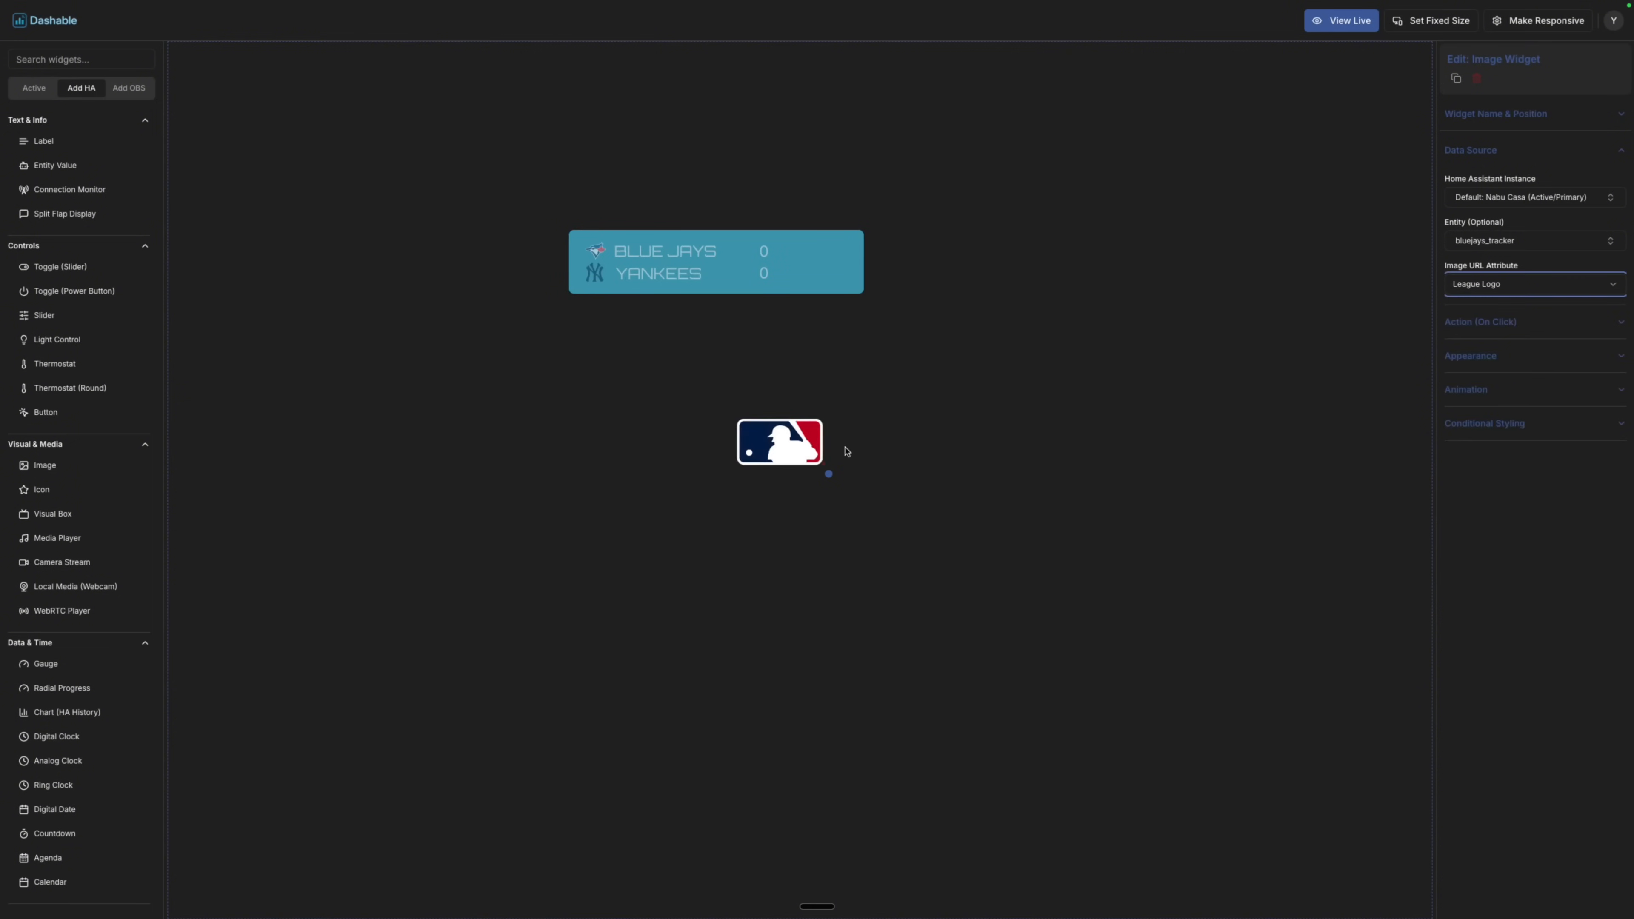
Shrink the MLB logo and place it at the scoreboard's right end.
drag(831, 476, 815, 471)
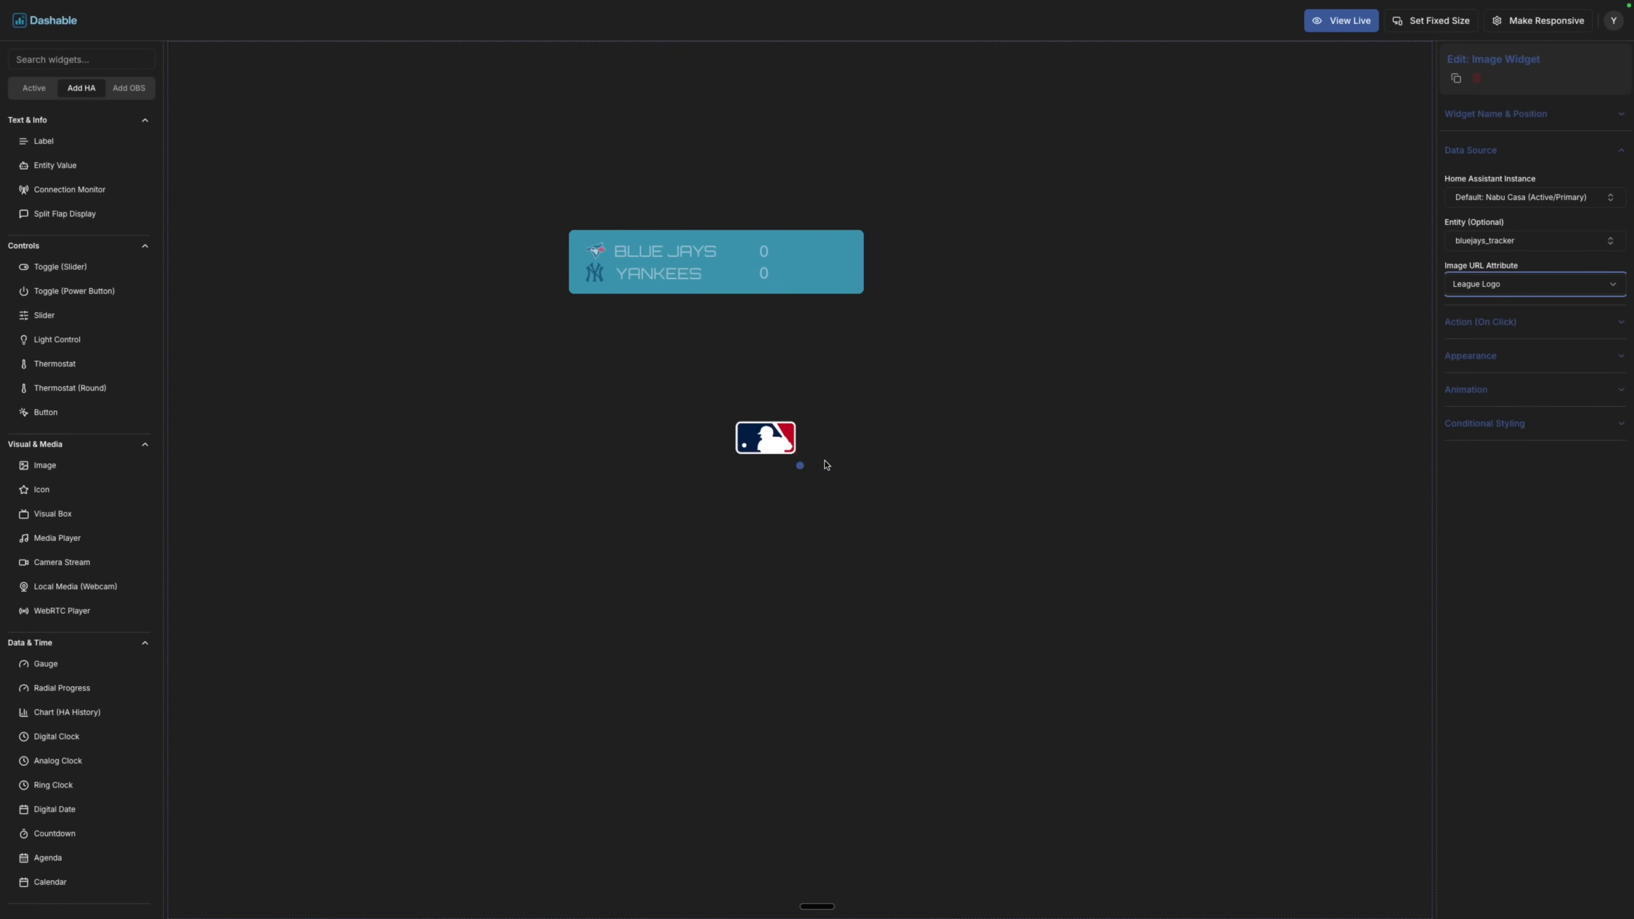
click(1492, 114)
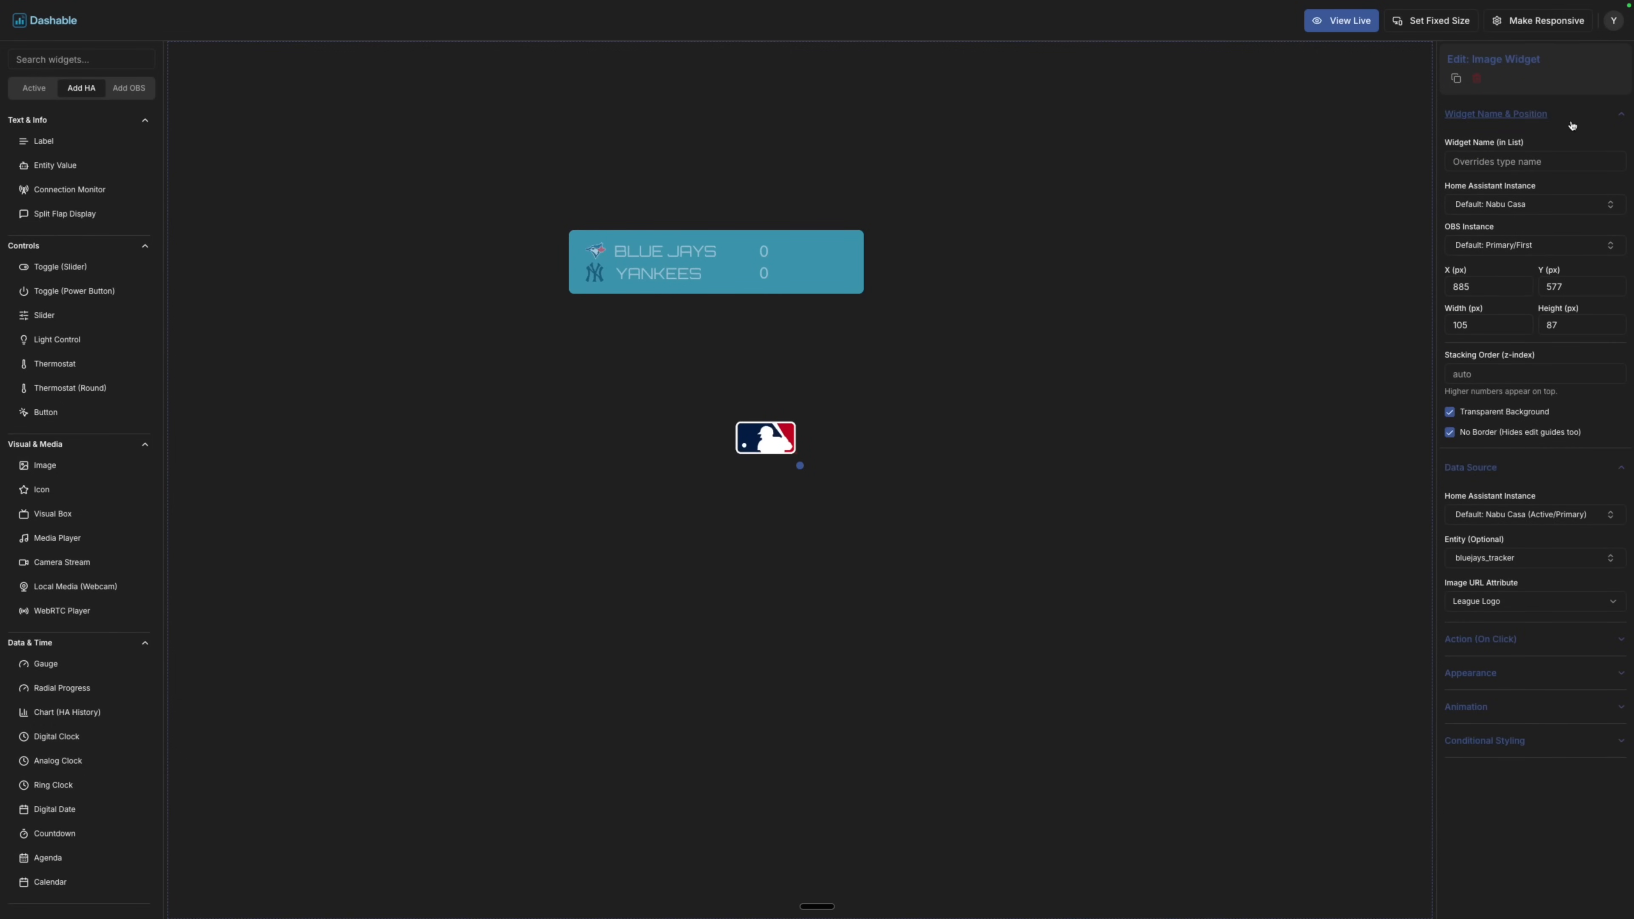
click(1571, 117)
drag(775, 436, 827, 259)
drag(541, 205, 939, 341)
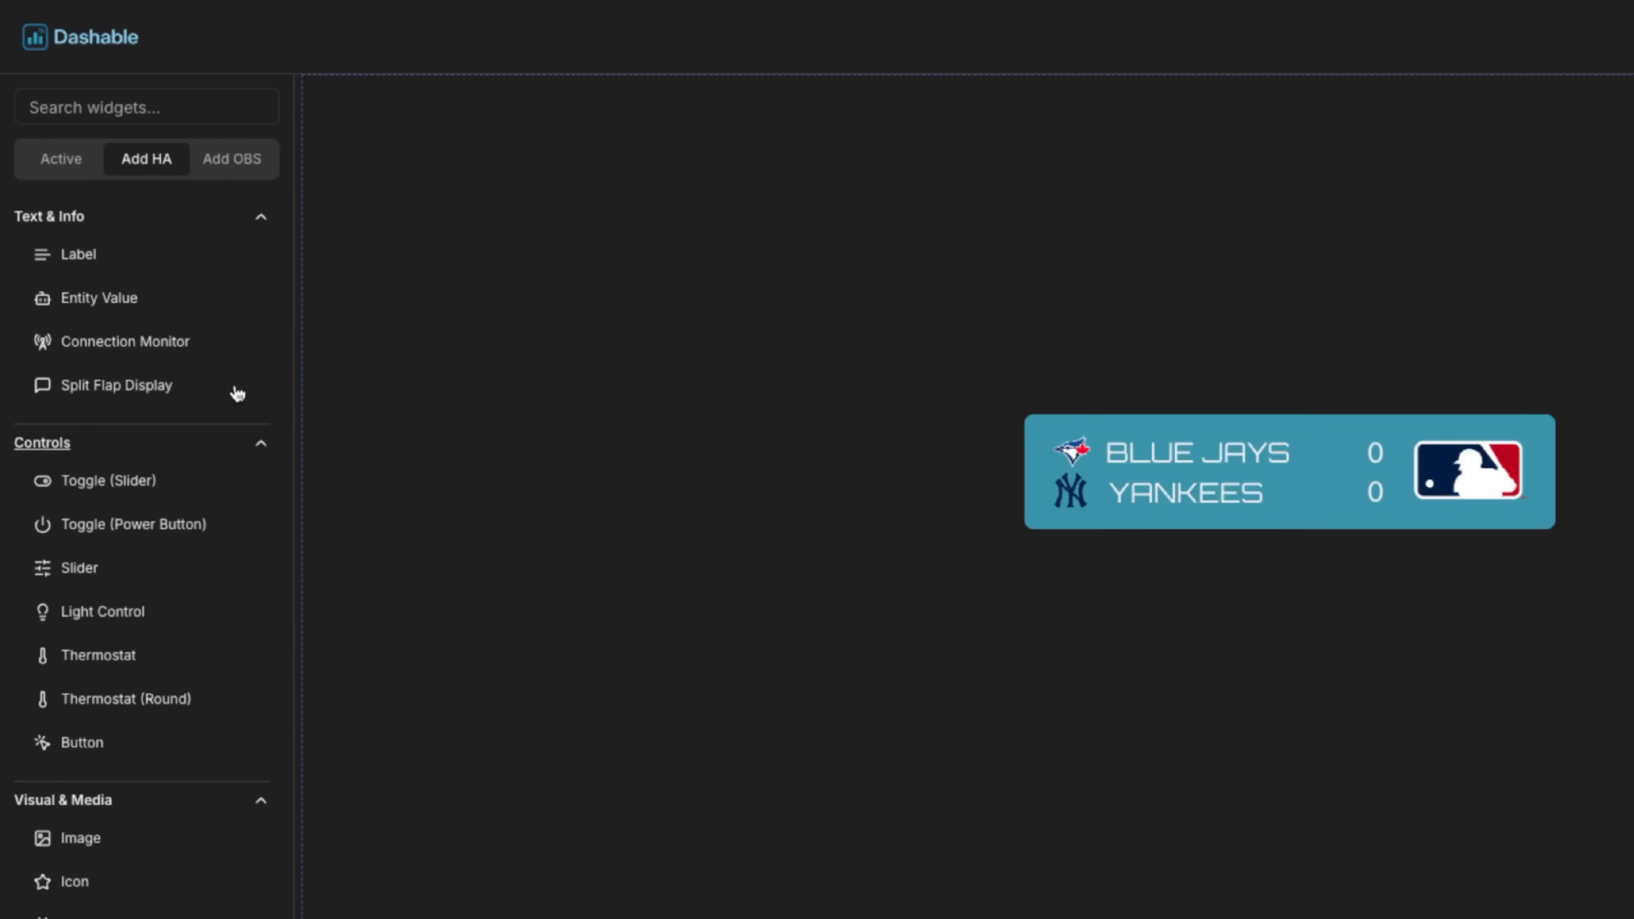
Group the eight selected scoreboard widgets and name the group 'Baseball Widget'.
click(73, 156)
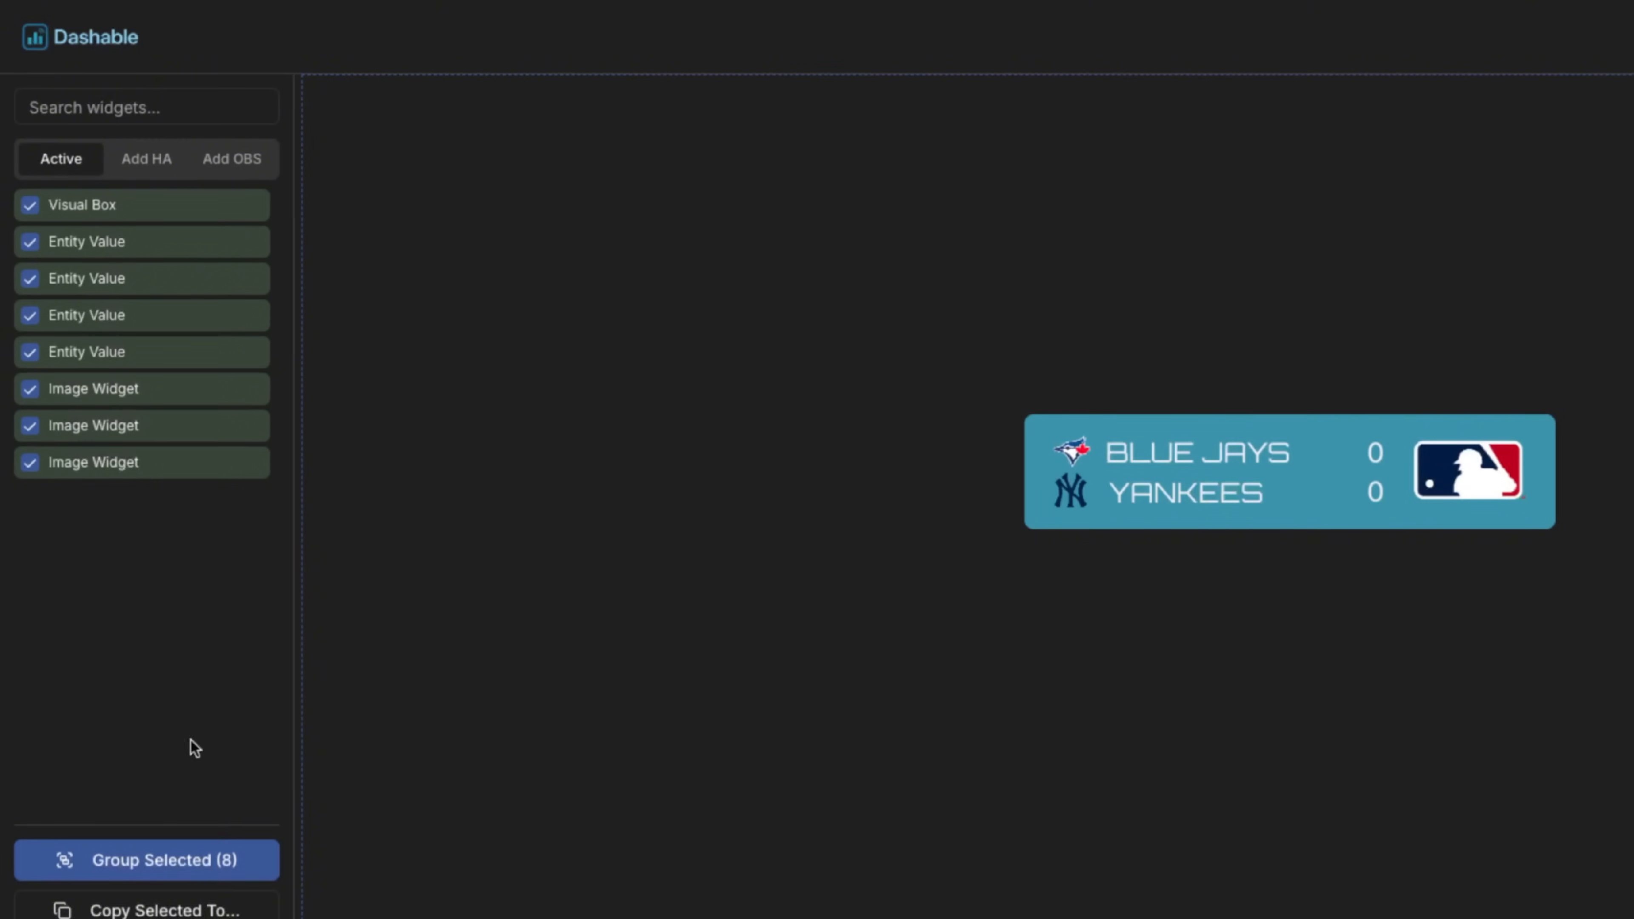
click(159, 862)
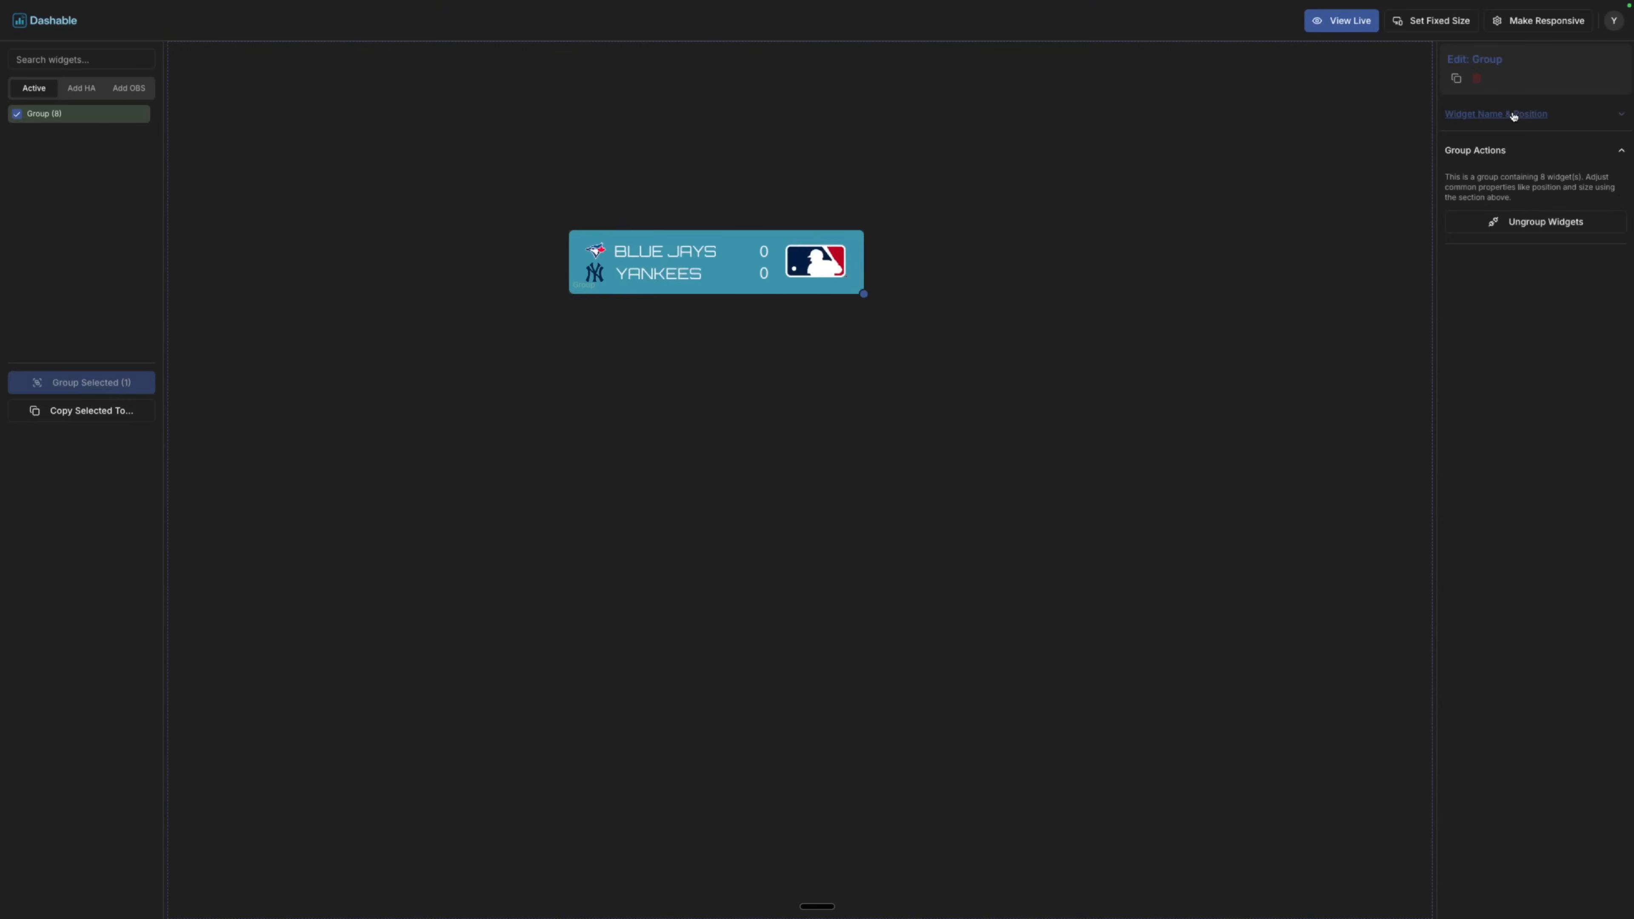
click(1524, 160)
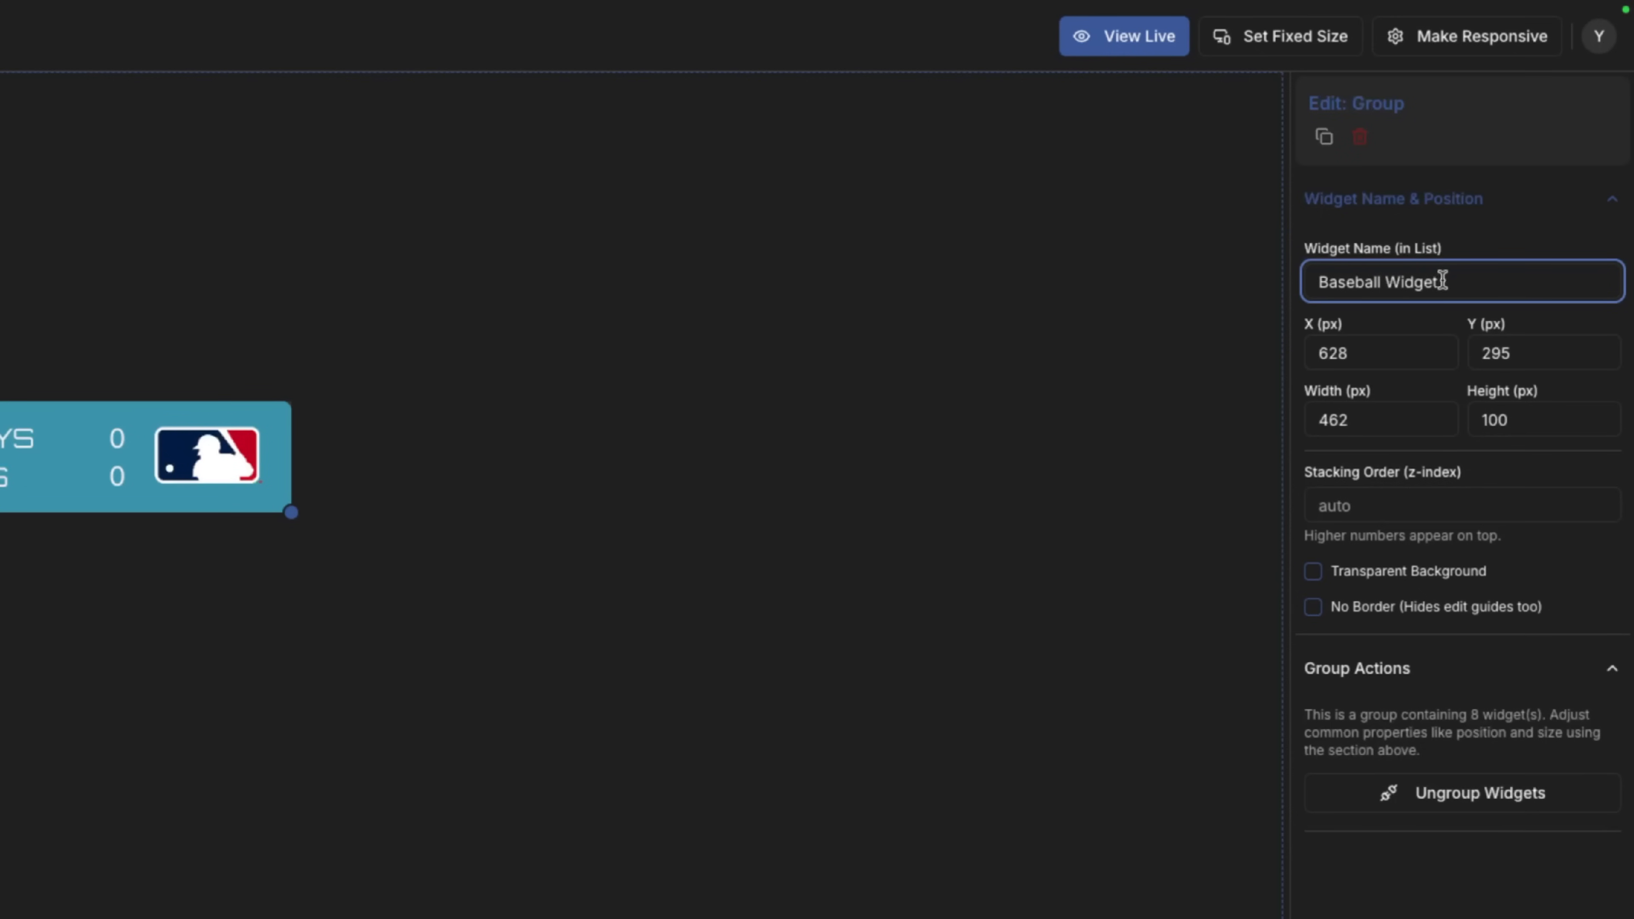
click(795, 496)
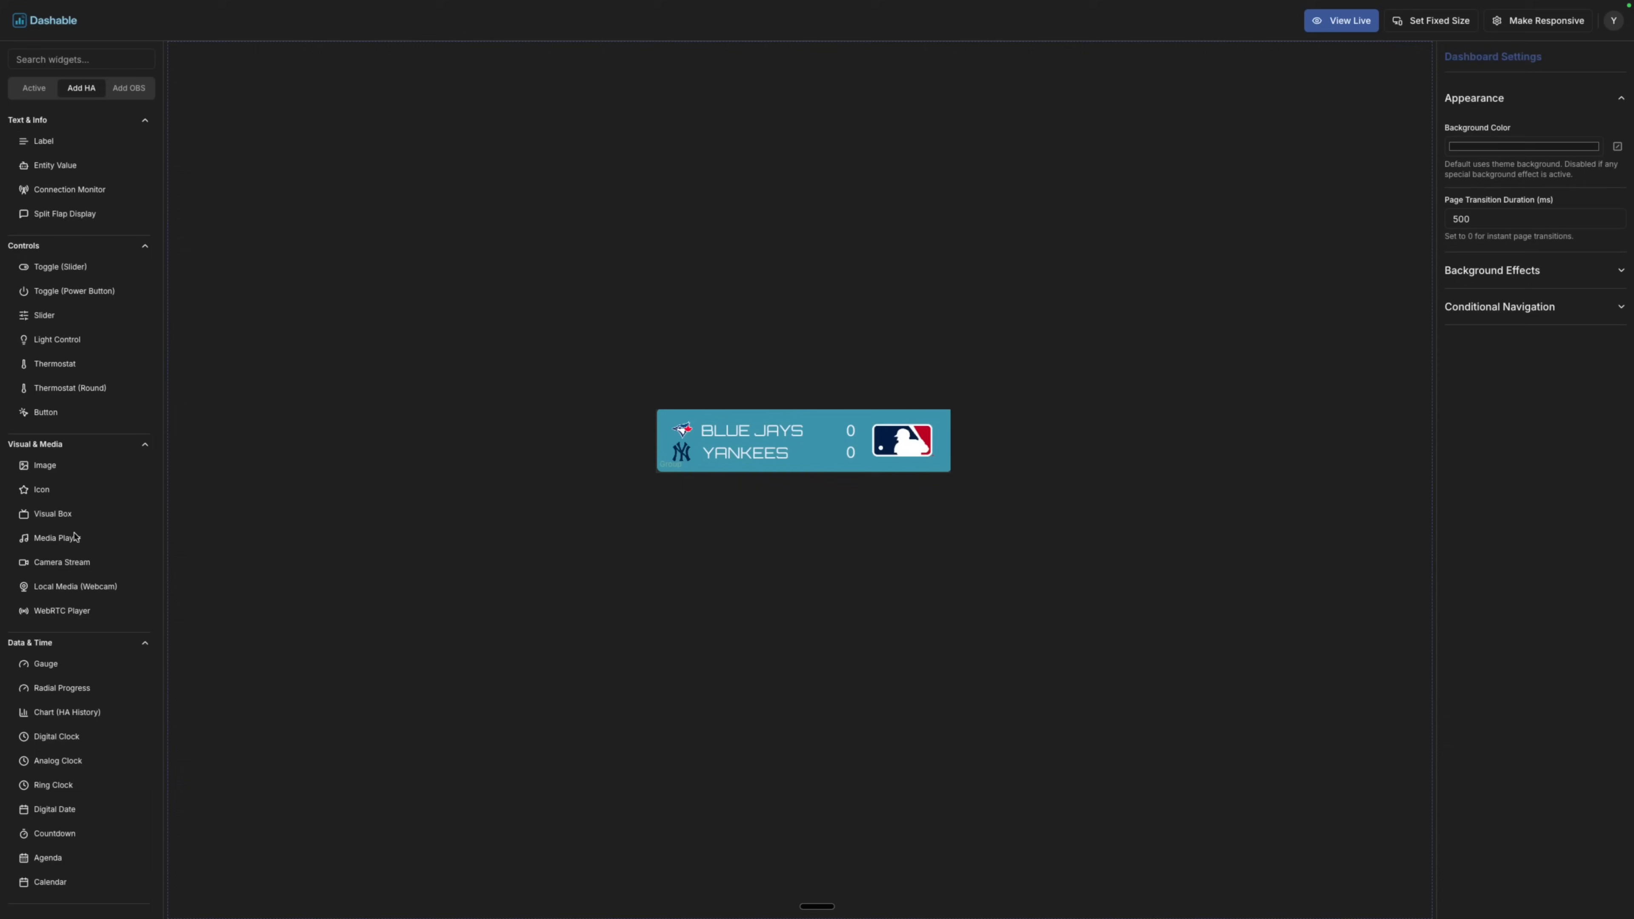
Add a 12-hour, right-aligned, size-68 grey Digital Clock in the top-left corner.
drag(56, 736, 672, 243)
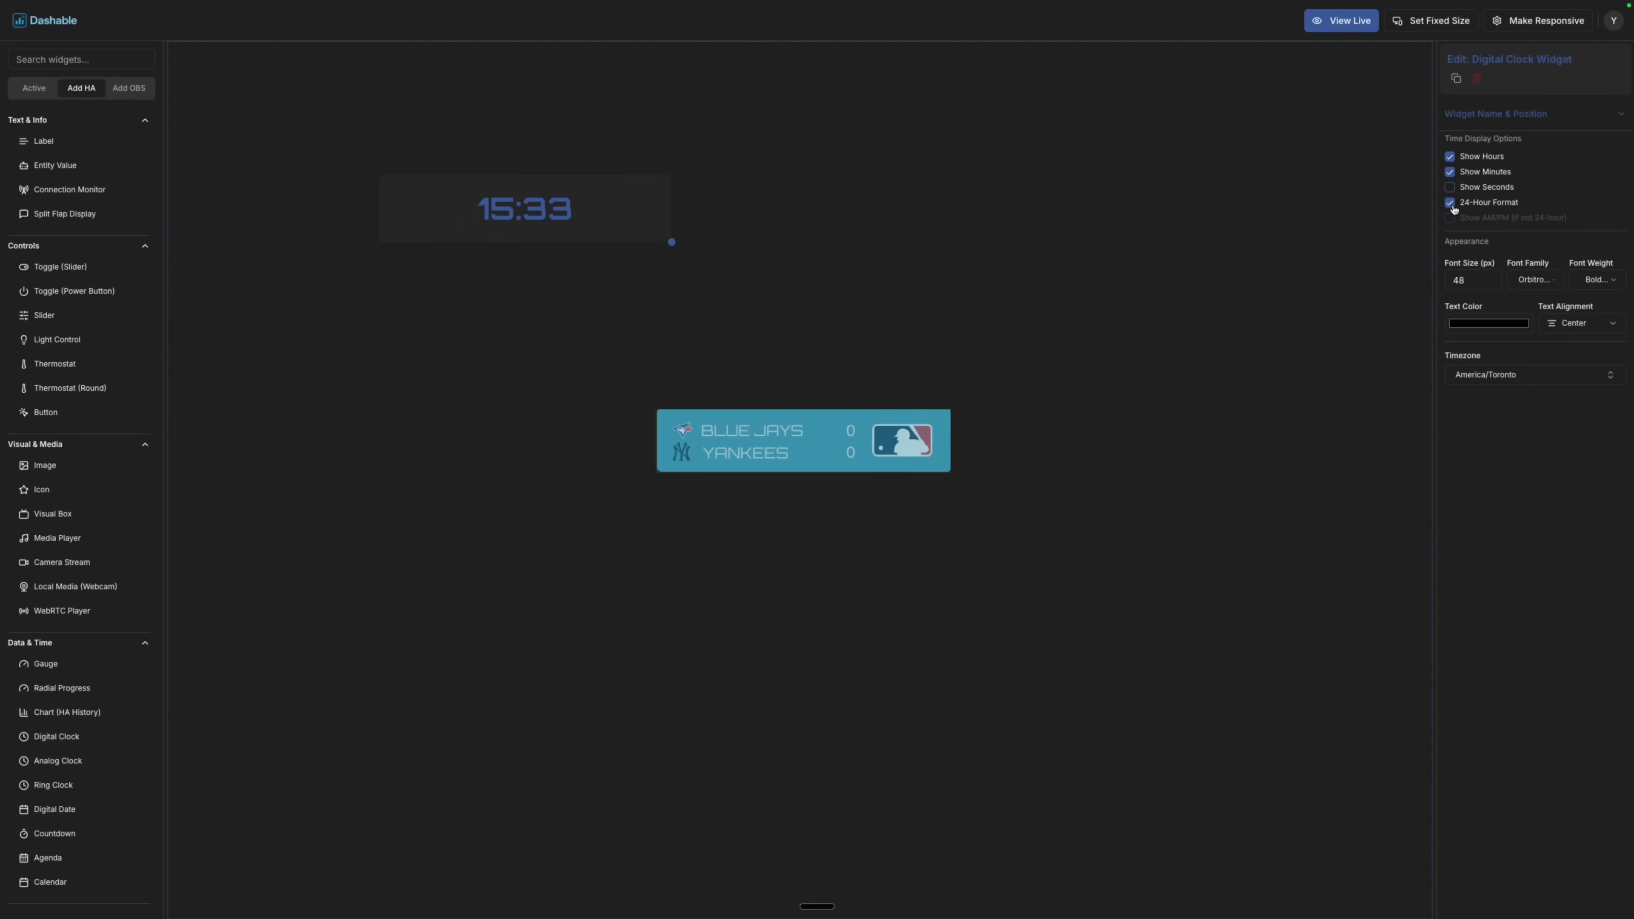
click(1581, 323)
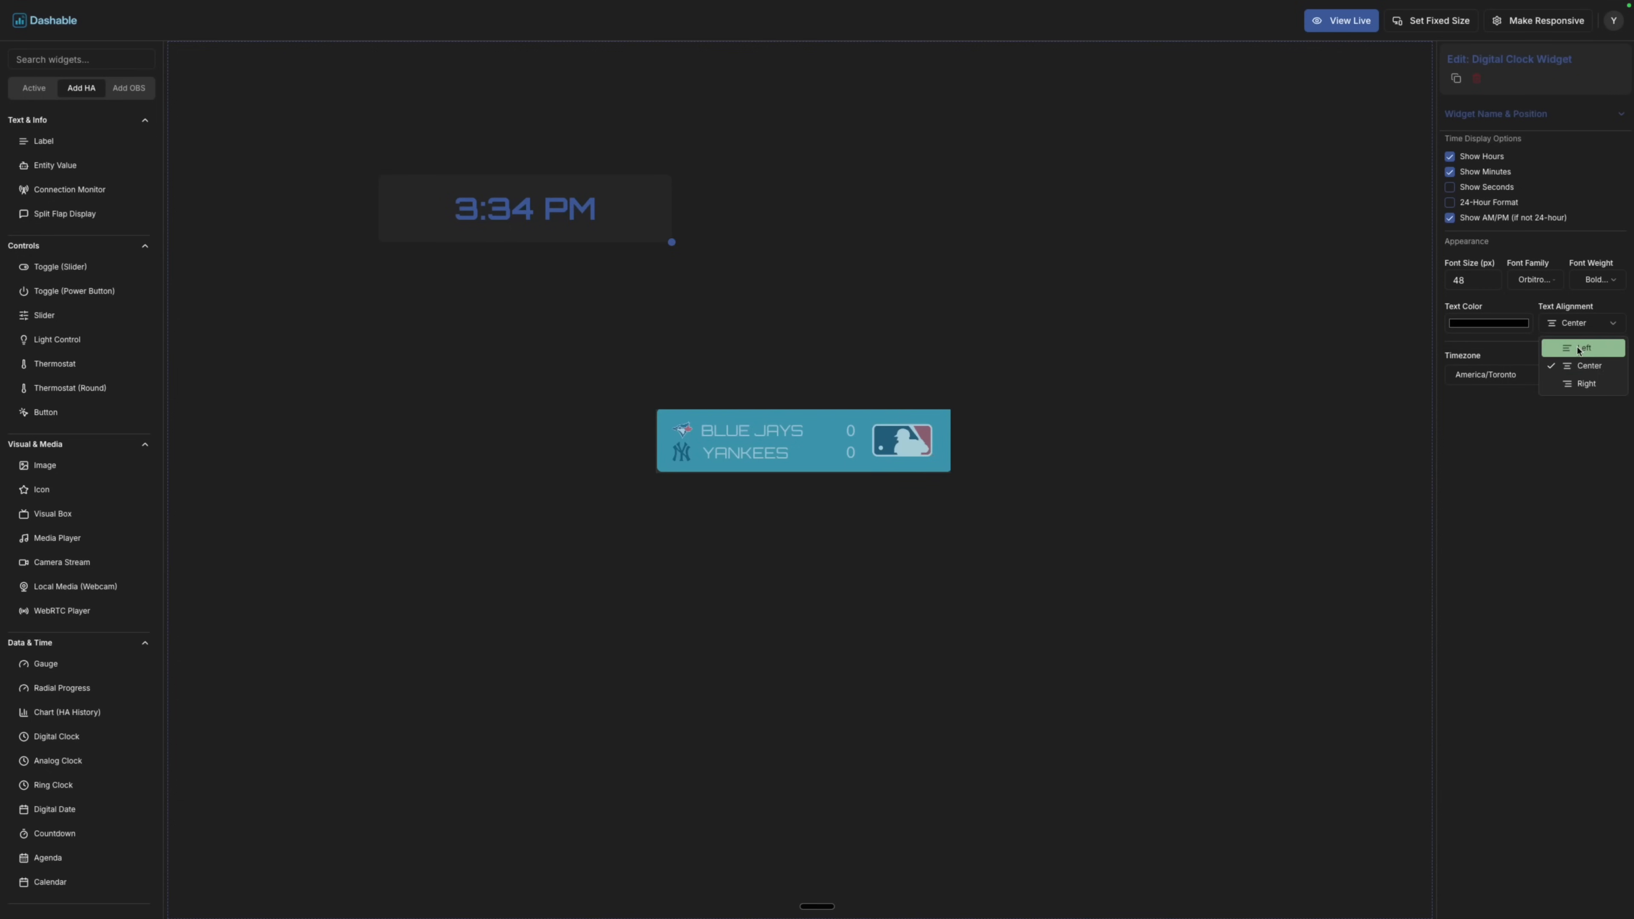
click(1570, 381)
click(1461, 279)
text(68)
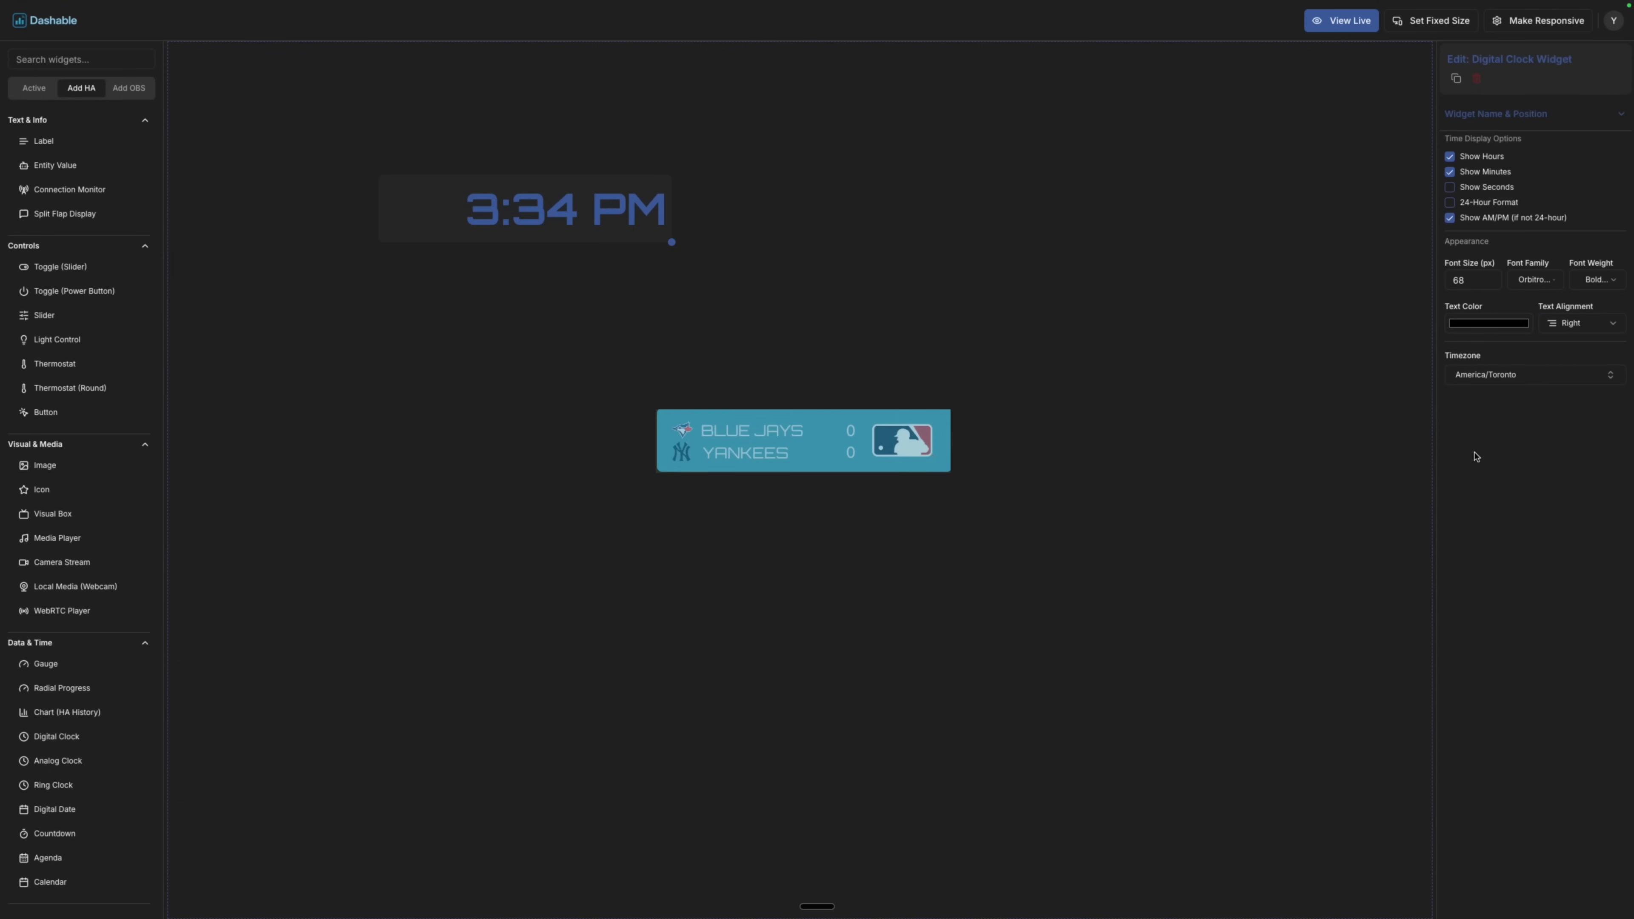
click(1497, 322)
click(1448, 359)
click(1495, 113)
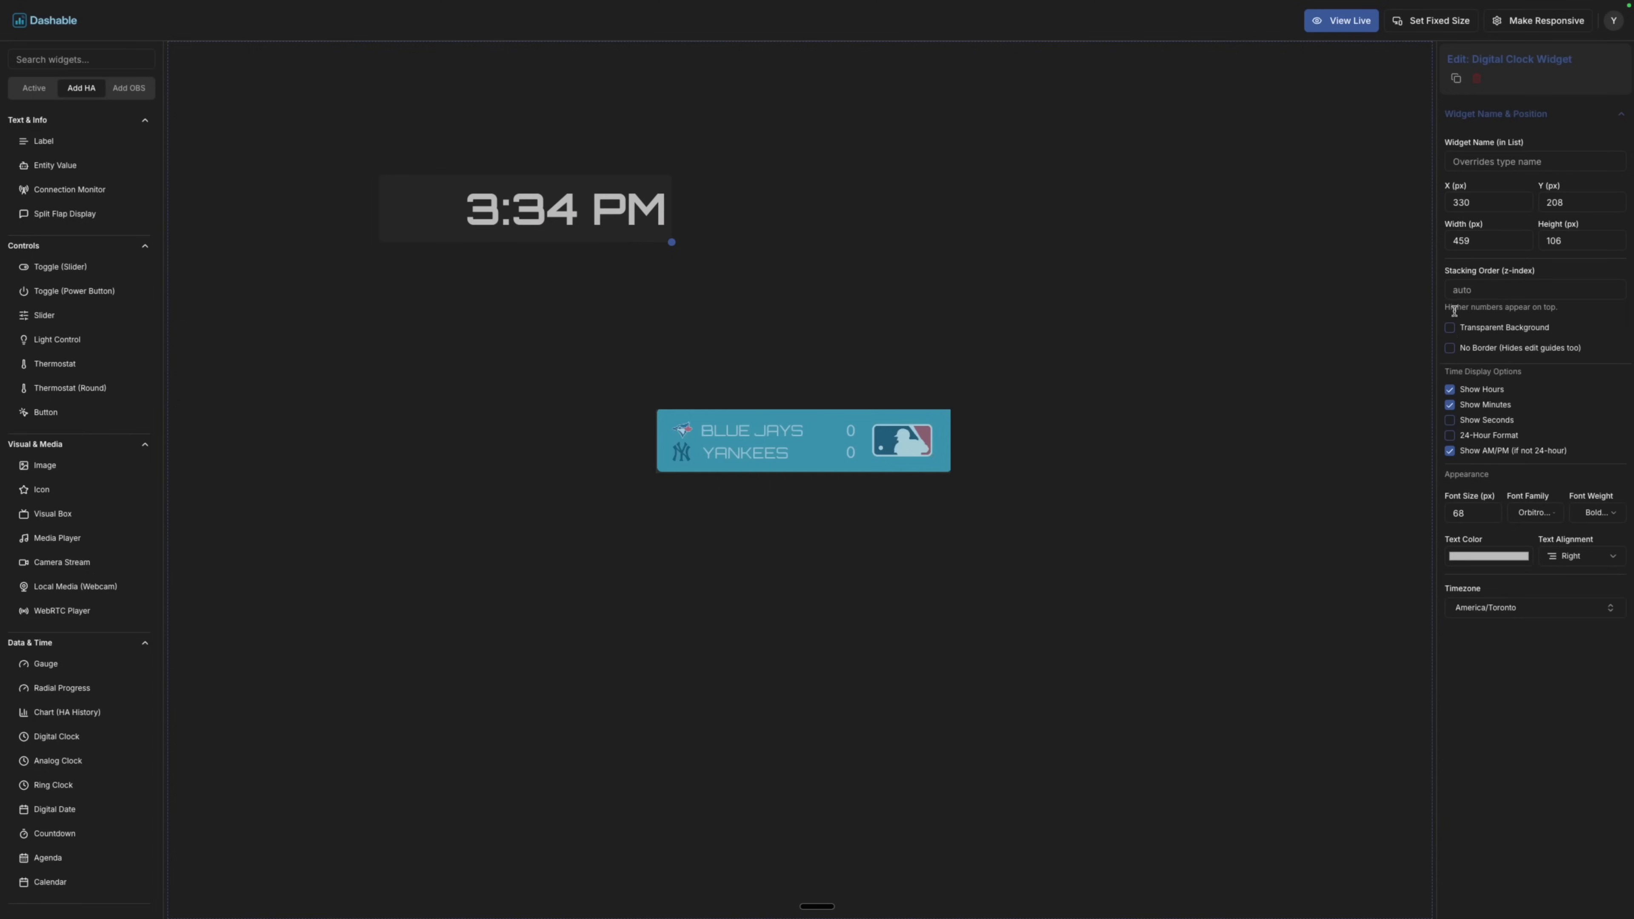
drag(654, 212, 420, 157)
click(419, 157)
Add a right-aligned Orbitron Digital Date just above the clock.
drag(55, 809, 448, 402)
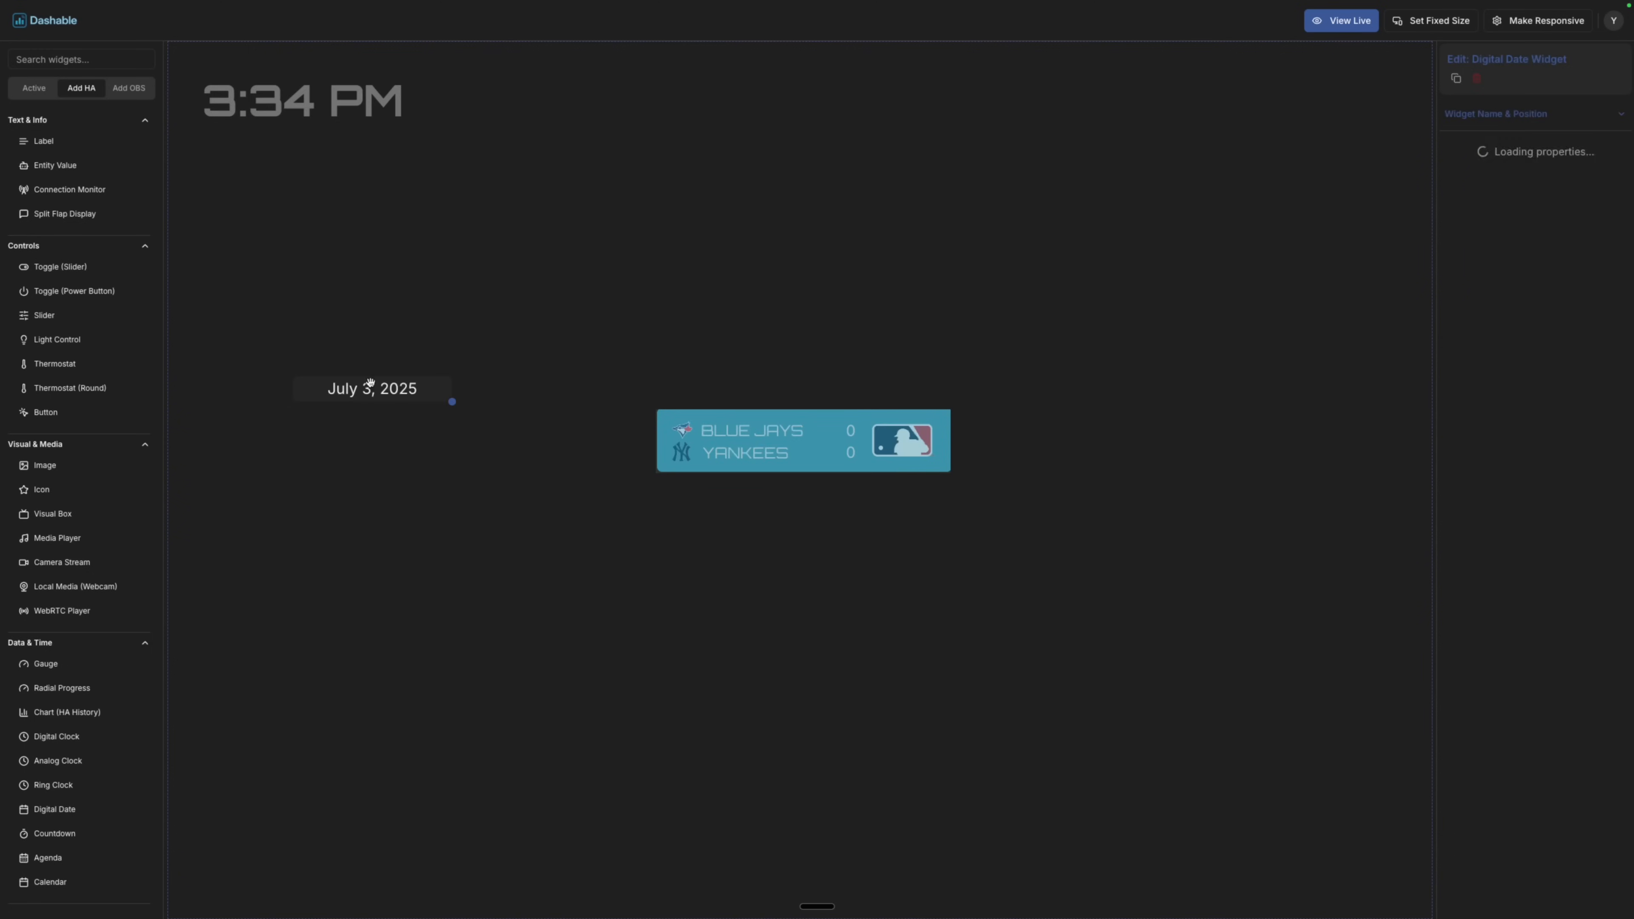
click(1589, 289)
click(1585, 346)
click(1535, 242)
scroll(1552, 336, down, 5)
click(1551, 352)
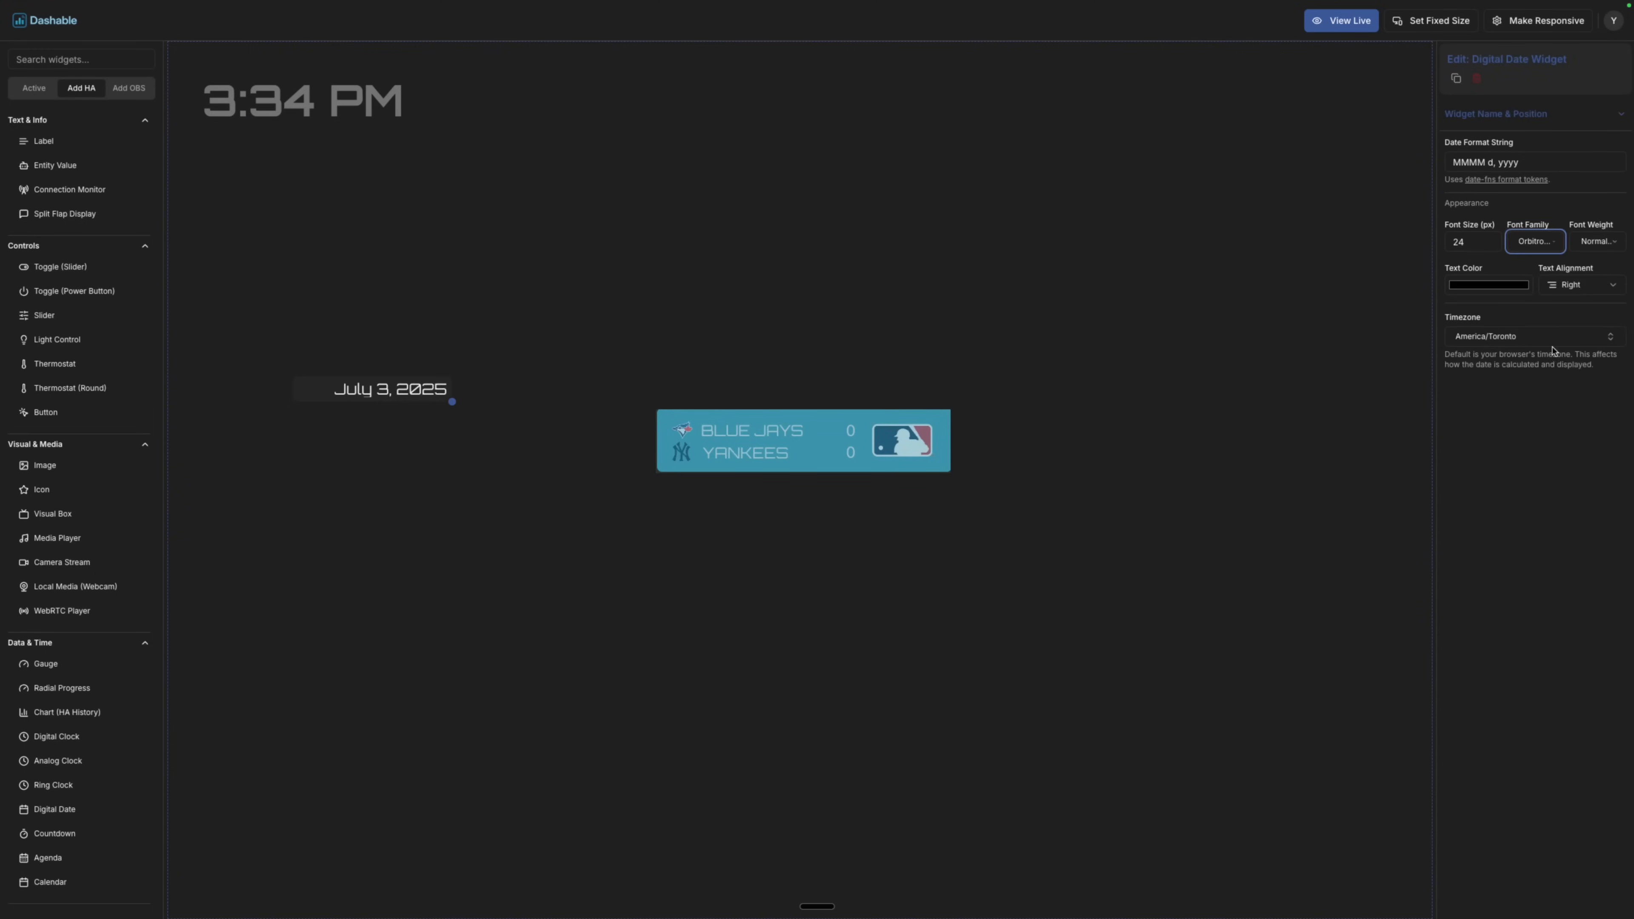
click(1508, 114)
click(1566, 125)
drag(460, 387, 408, 66)
click(461, 261)
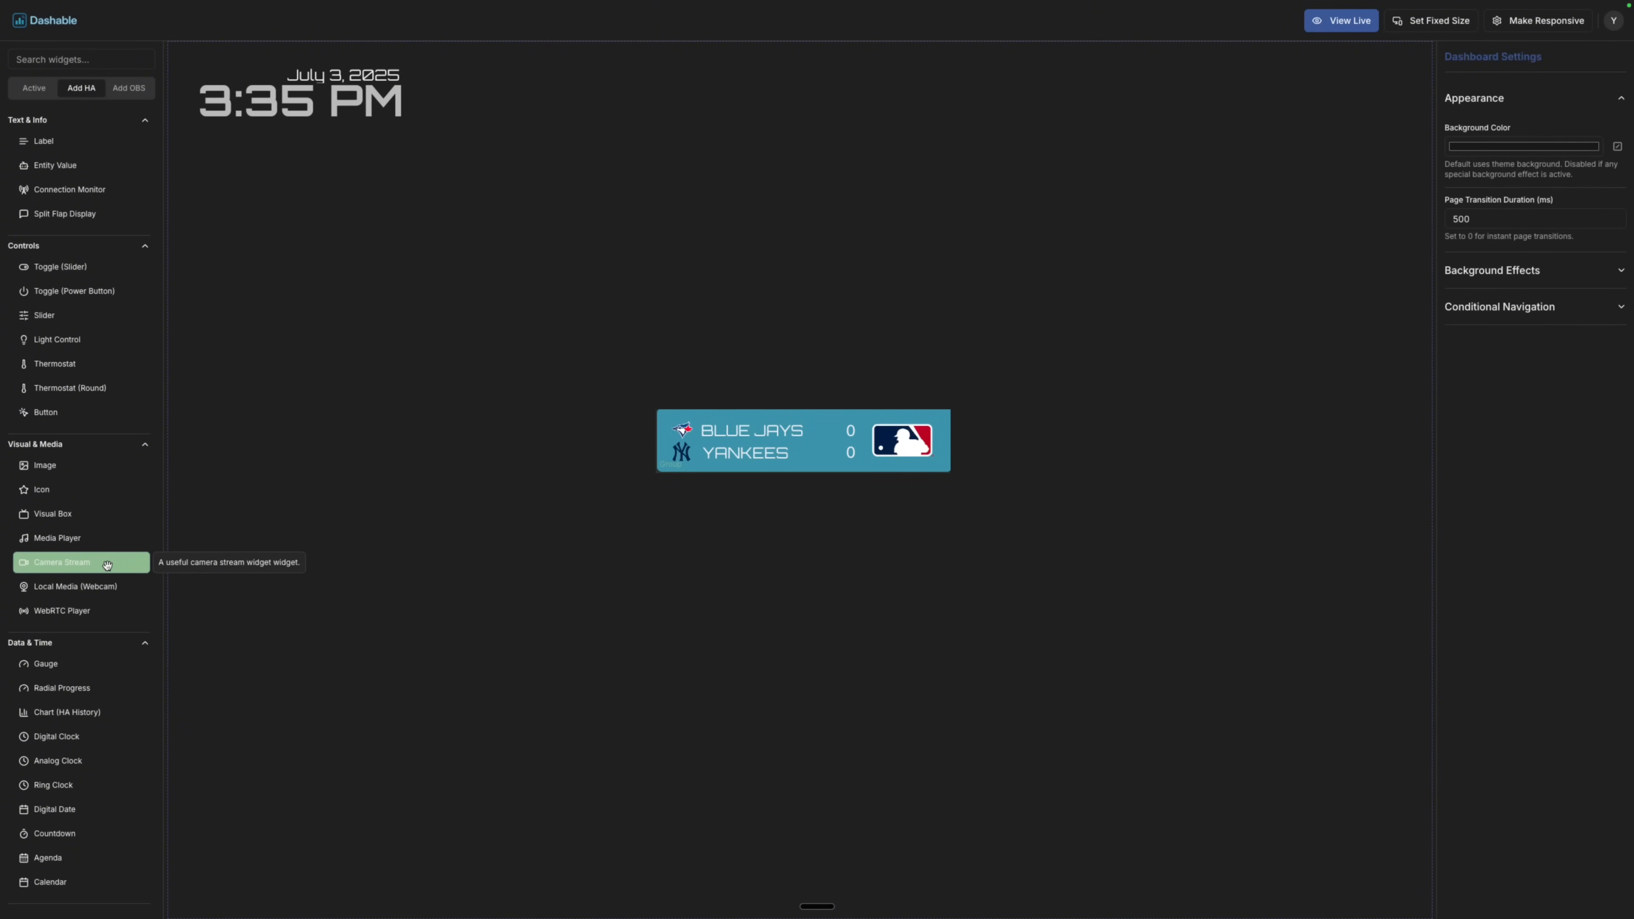
Set the dashboard background to black, leaving Modern Gradient off.
click(1492, 270)
click(1451, 316)
click(1450, 316)
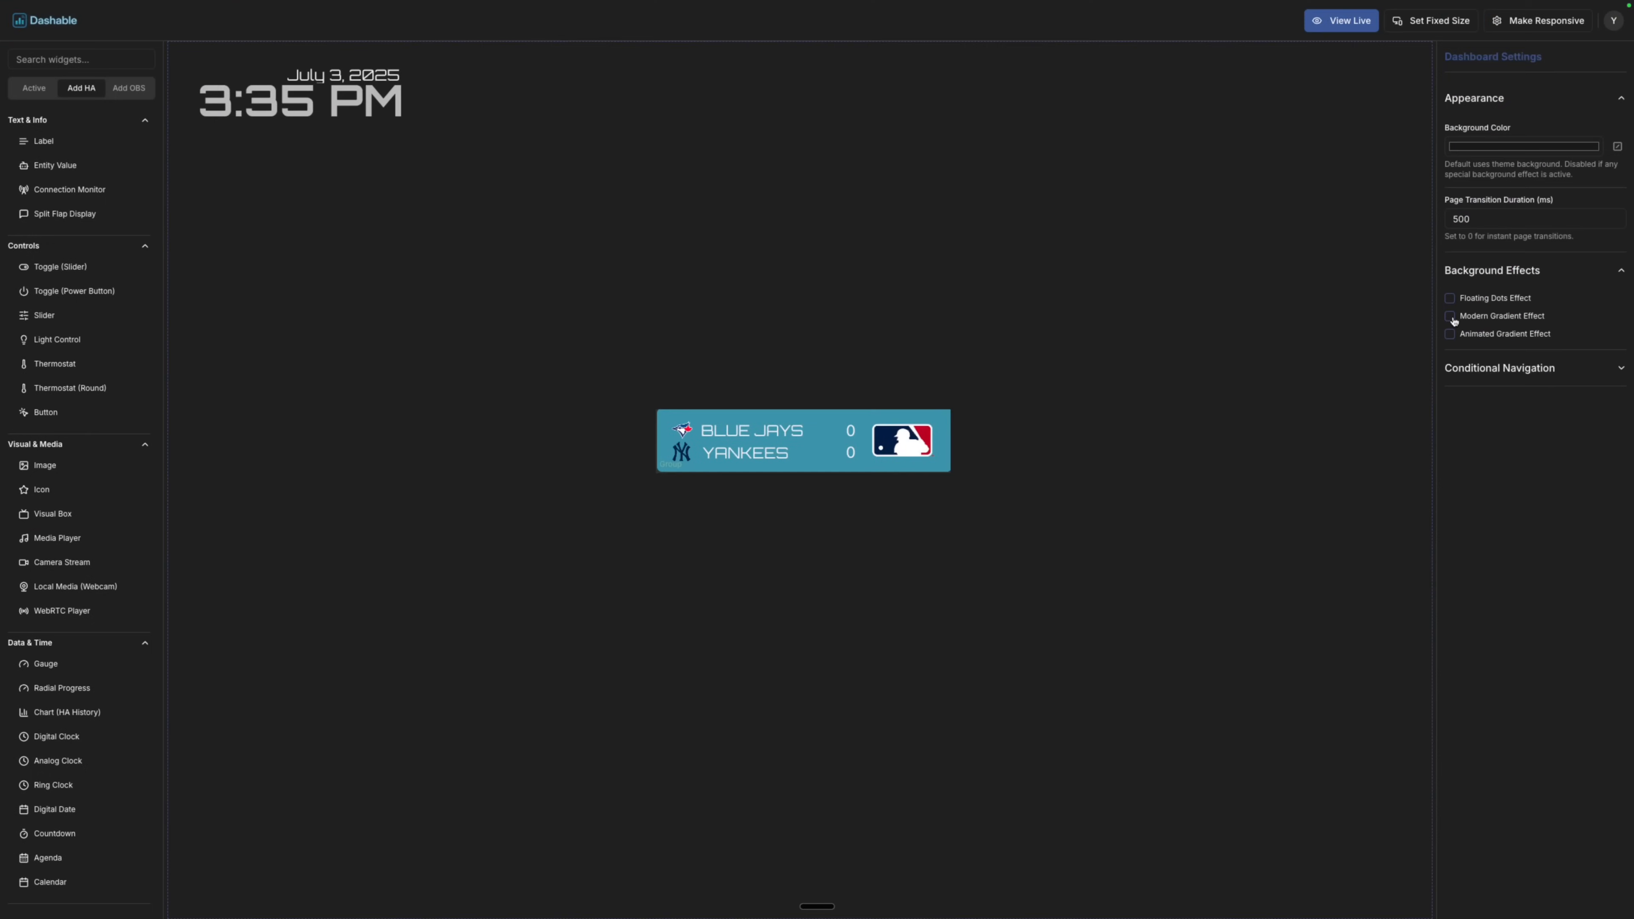
click(1574, 276)
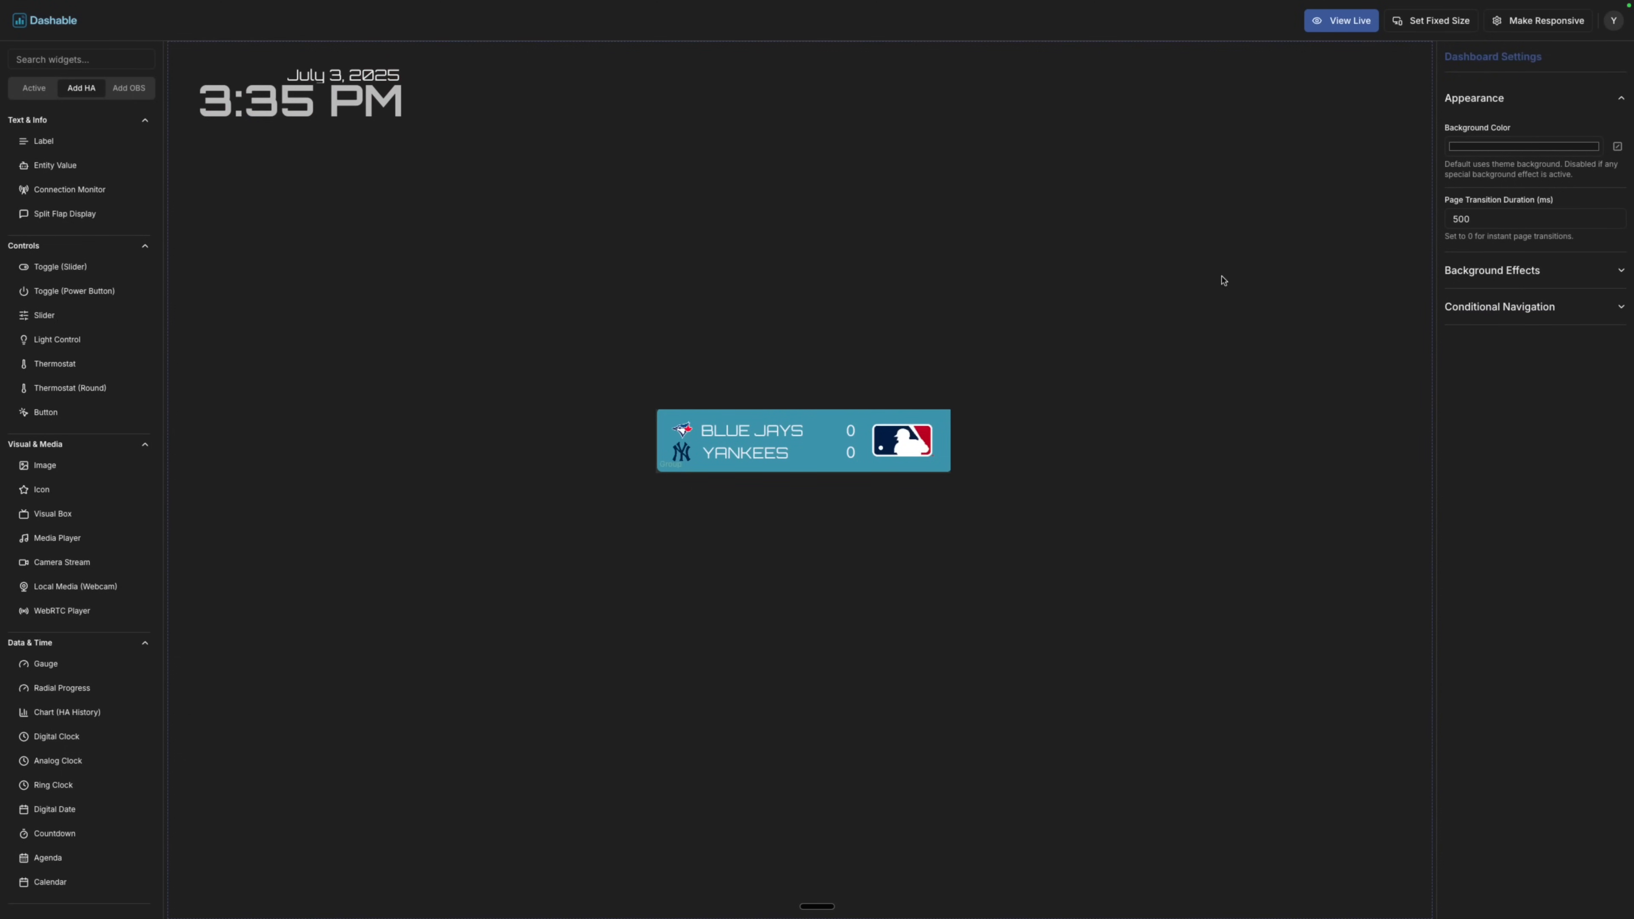
click(1531, 147)
drag(1518, 209, 1437, 253)
click(1421, 254)
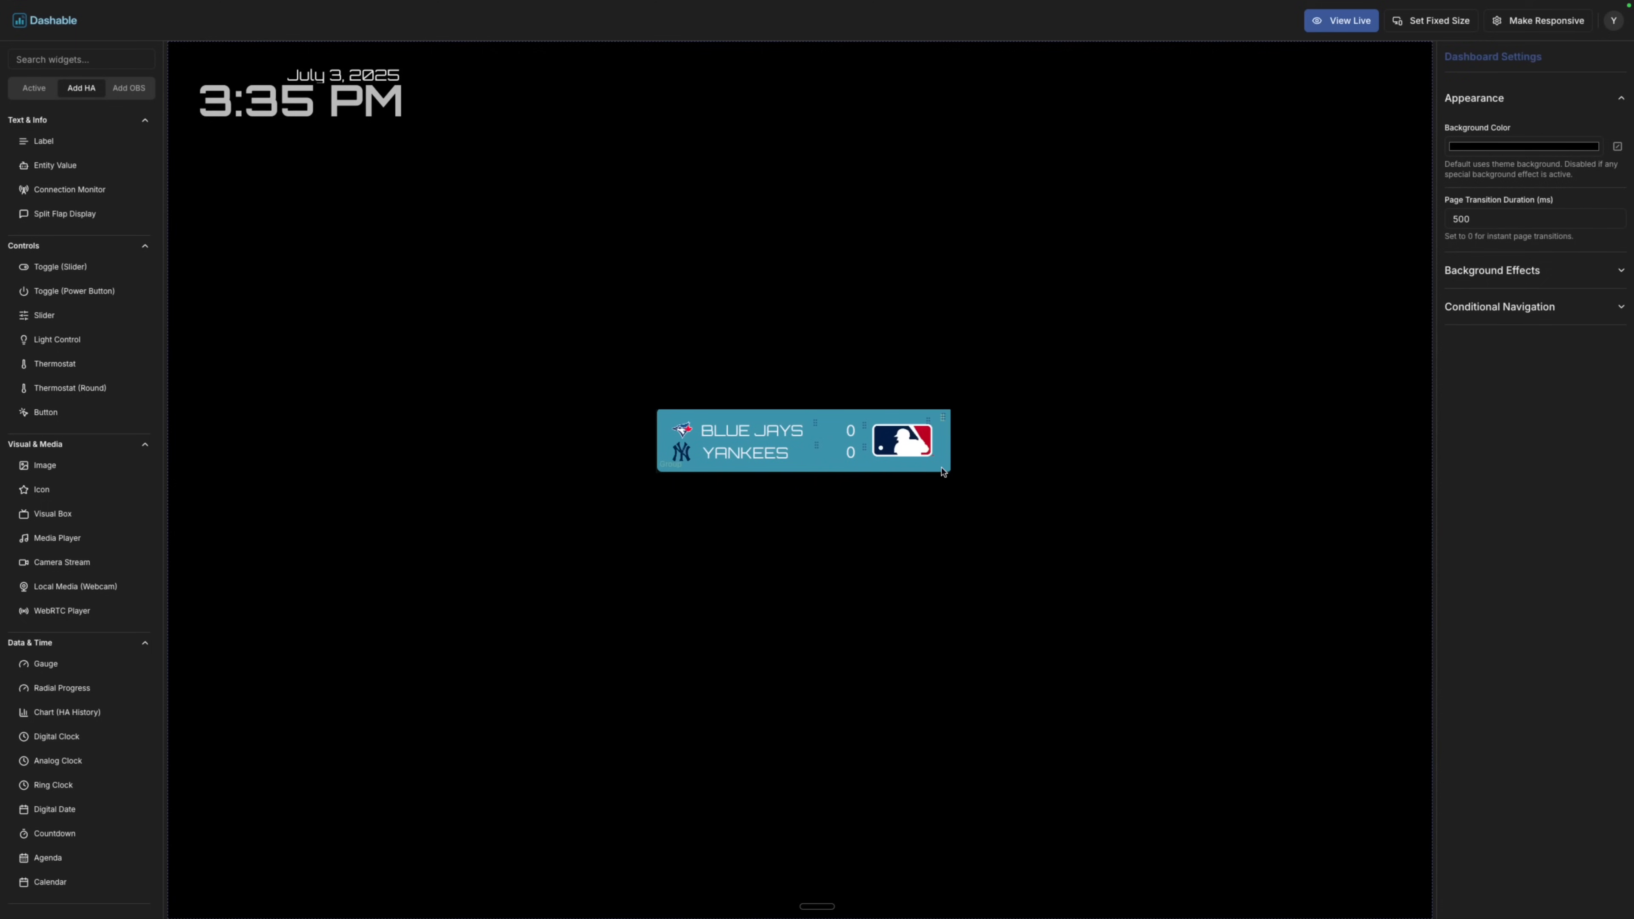
Move the scoreboard to the top-right, fix the dashboard size, and view it live.
drag(943, 417, 1392, 64)
click(1333, 244)
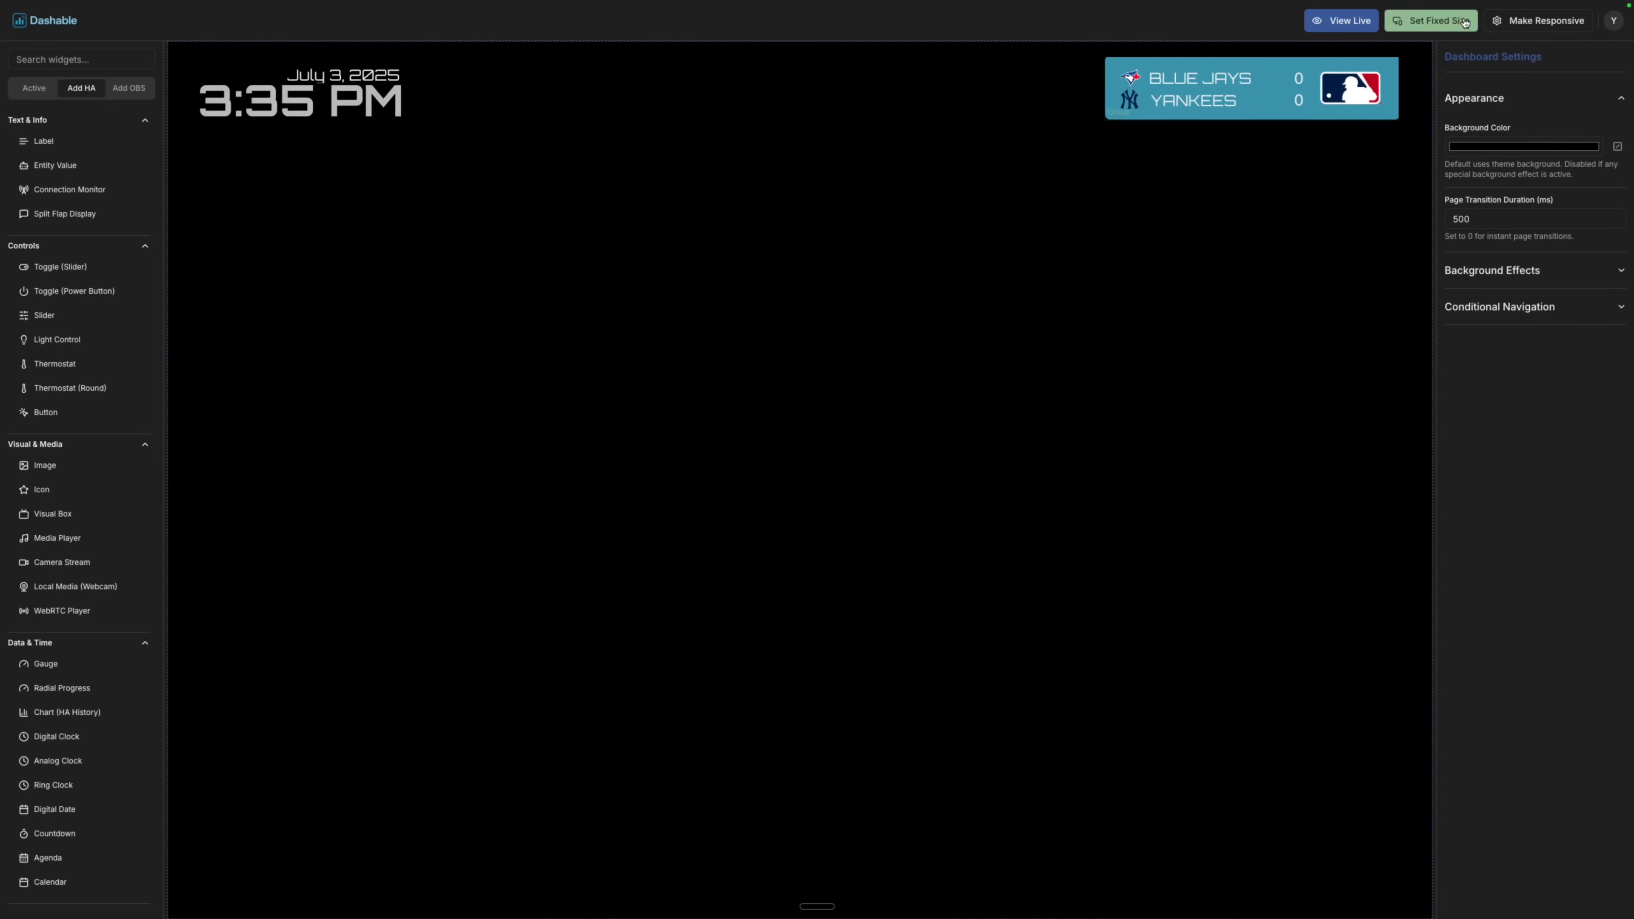
click(1425, 24)
click(1350, 21)
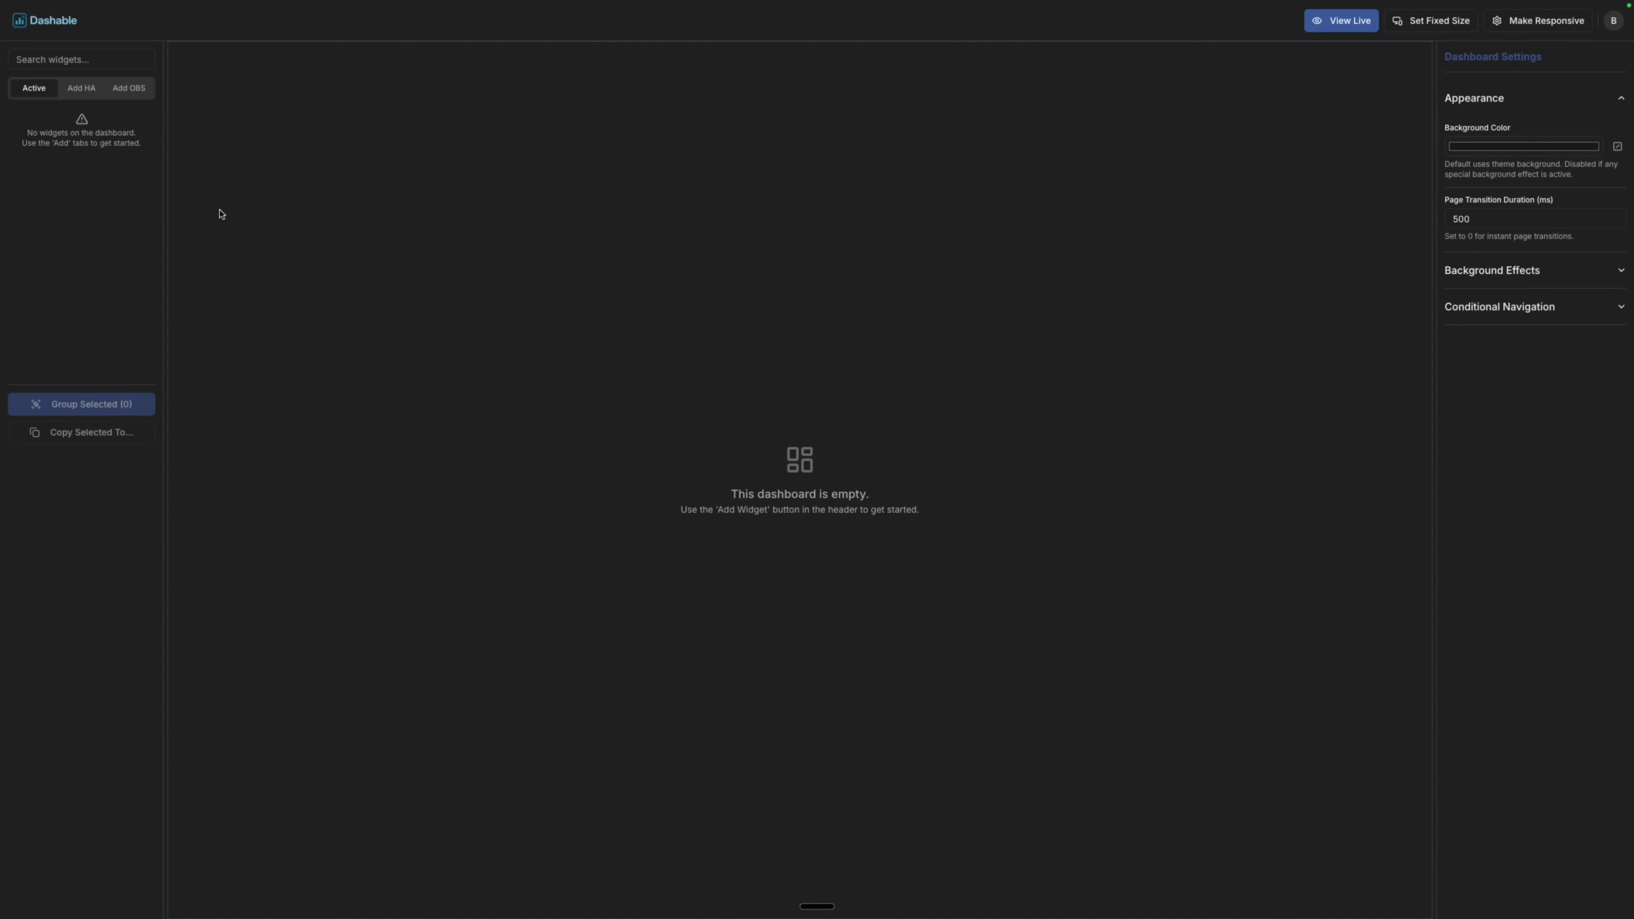
Add a split-flap display to the dashboard and adjust its size.
click(81, 87)
drag(64, 214, 684, 343)
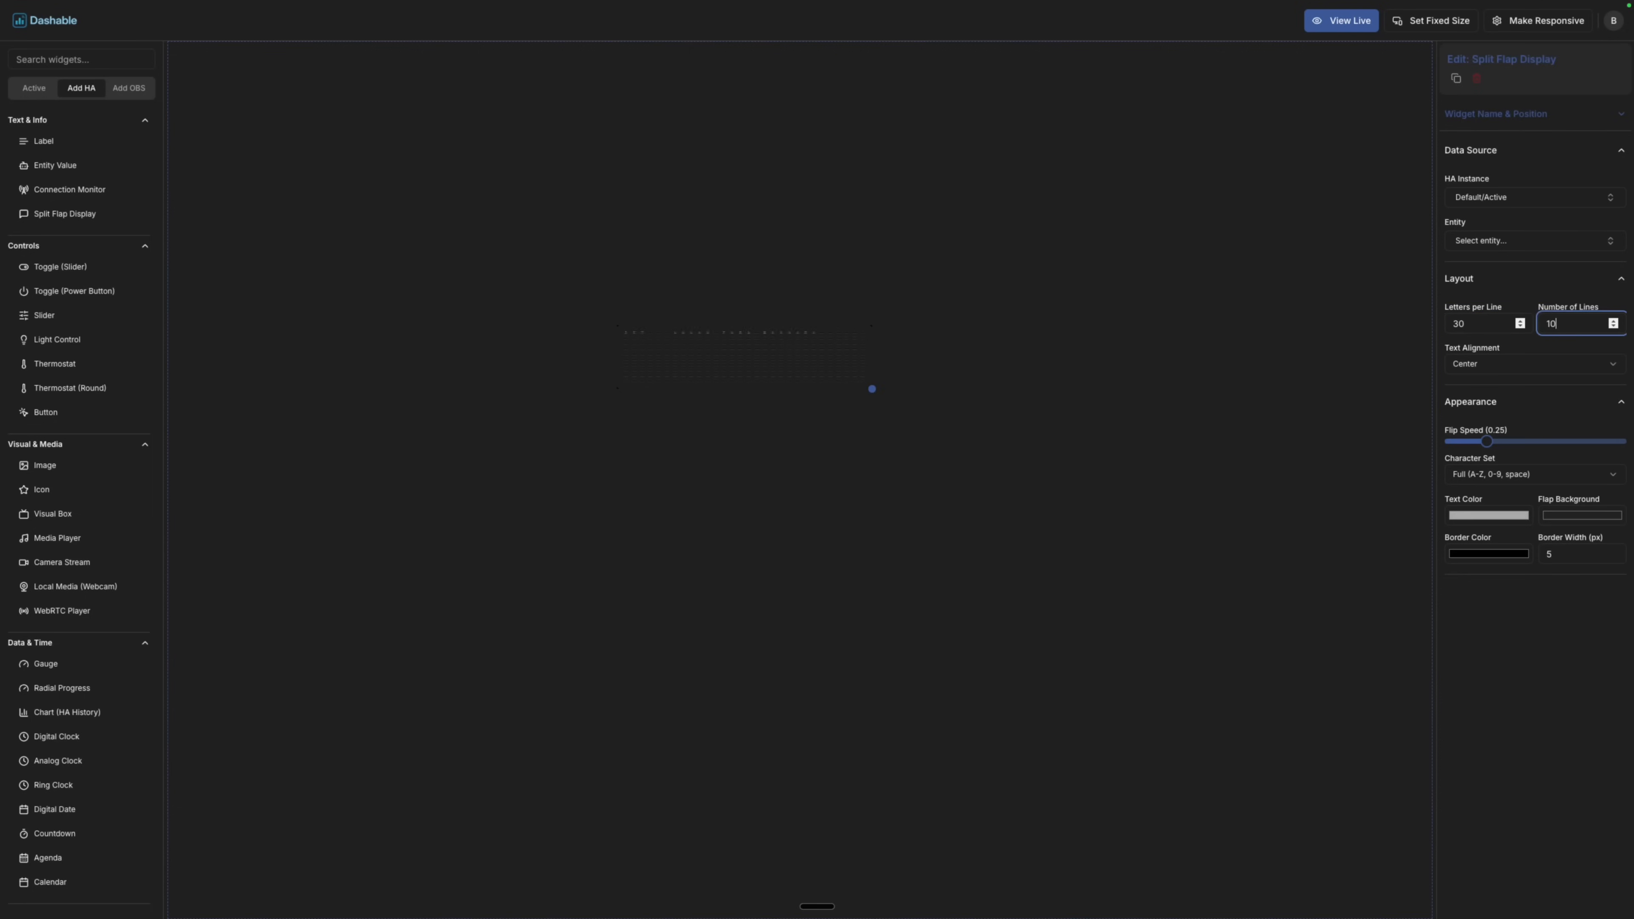
click(1544, 279)
drag(1019, 574, 1336, 801)
click(1490, 284)
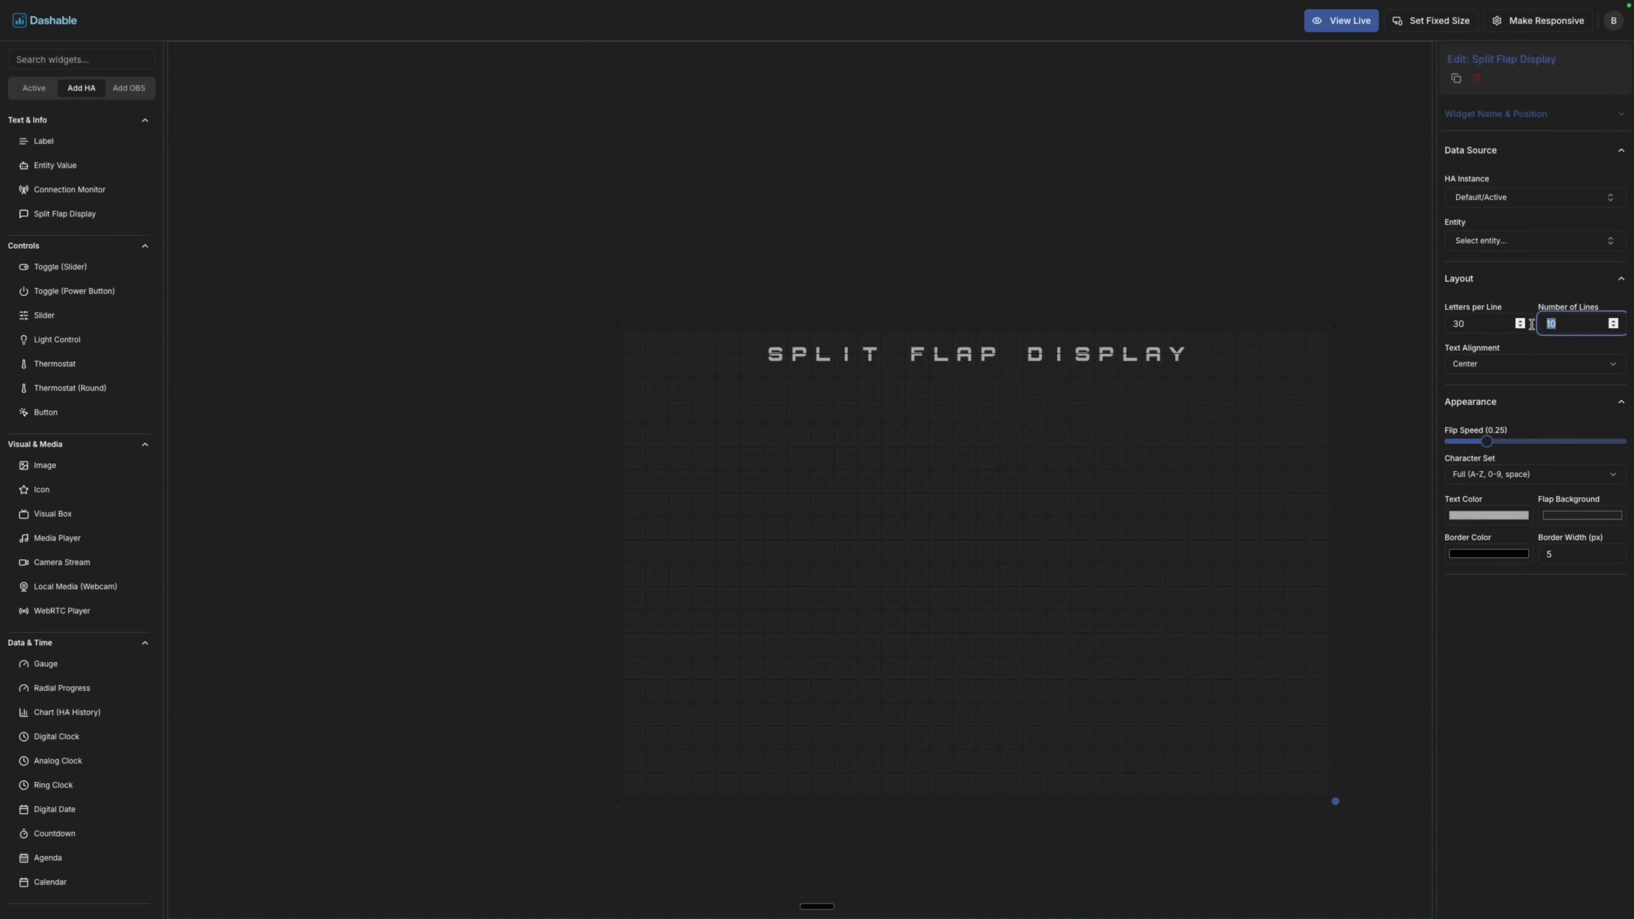
drag(1232, 742, 1179, 587)
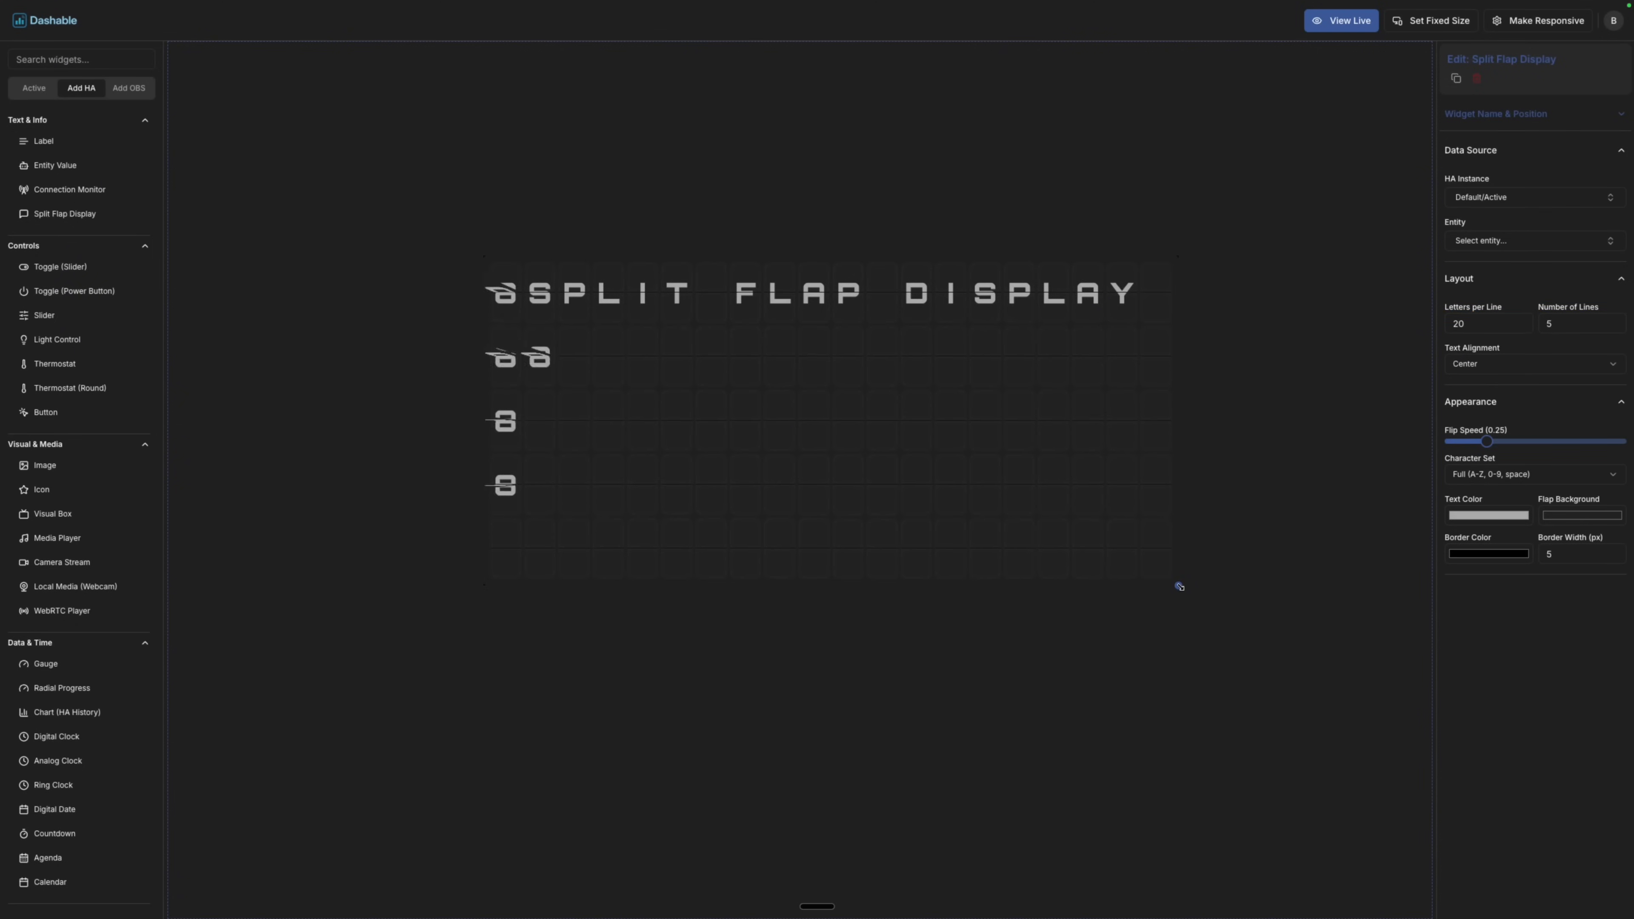
Bind the split-flap display to CityNews Toronto and show its story Description.
click(1499, 242)
text(news)
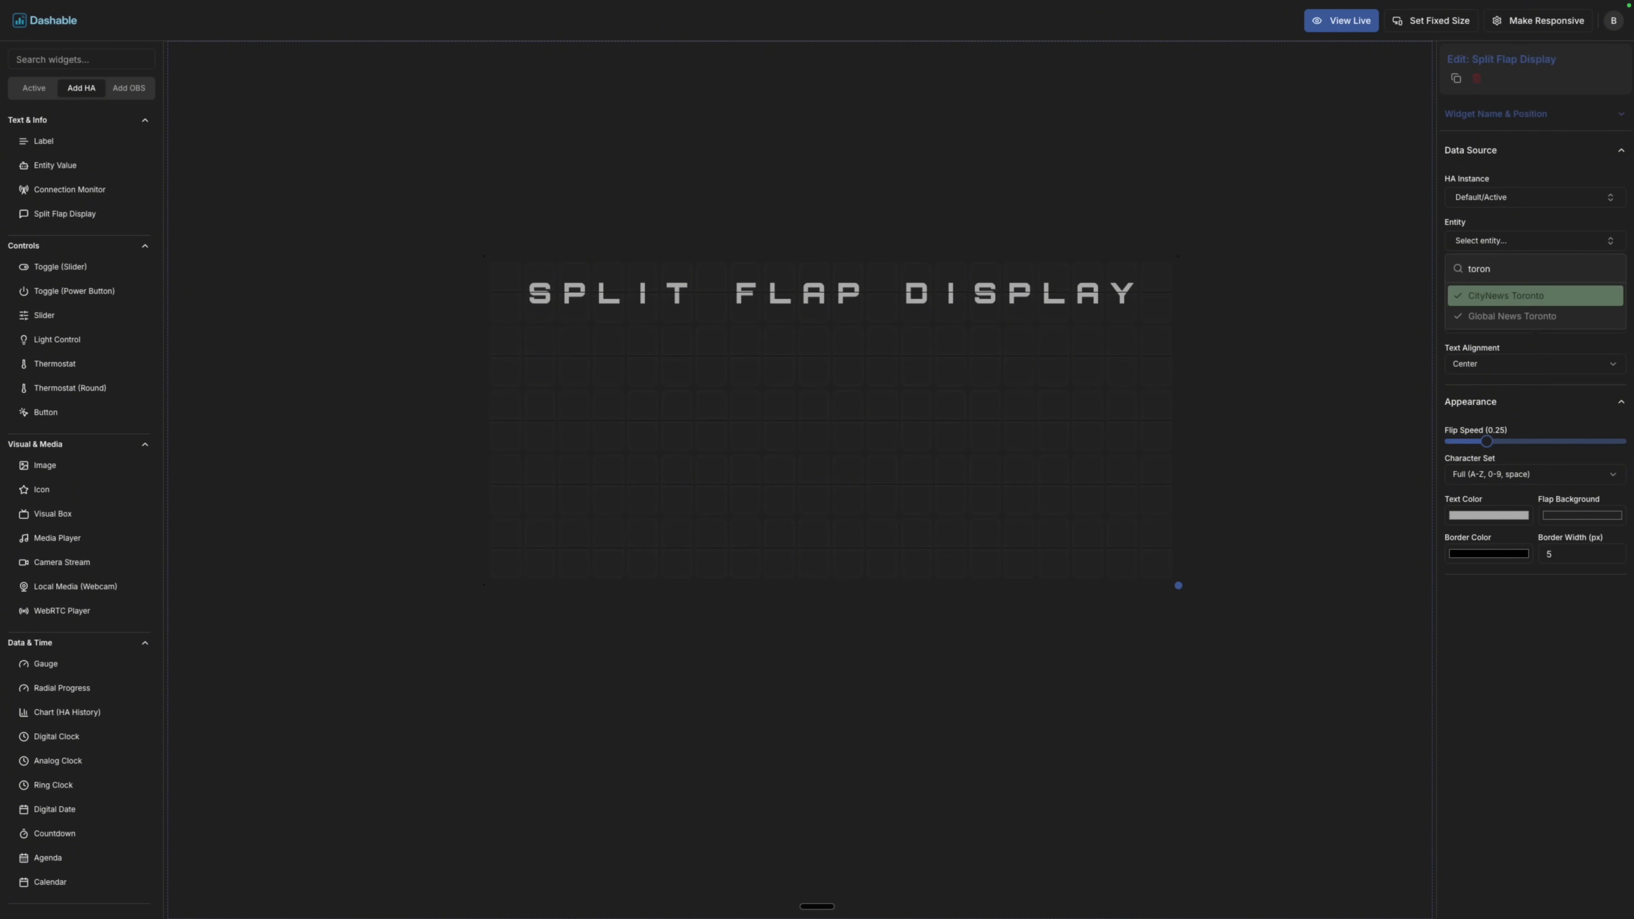
click(1504, 294)
click(1504, 286)
click(1516, 355)
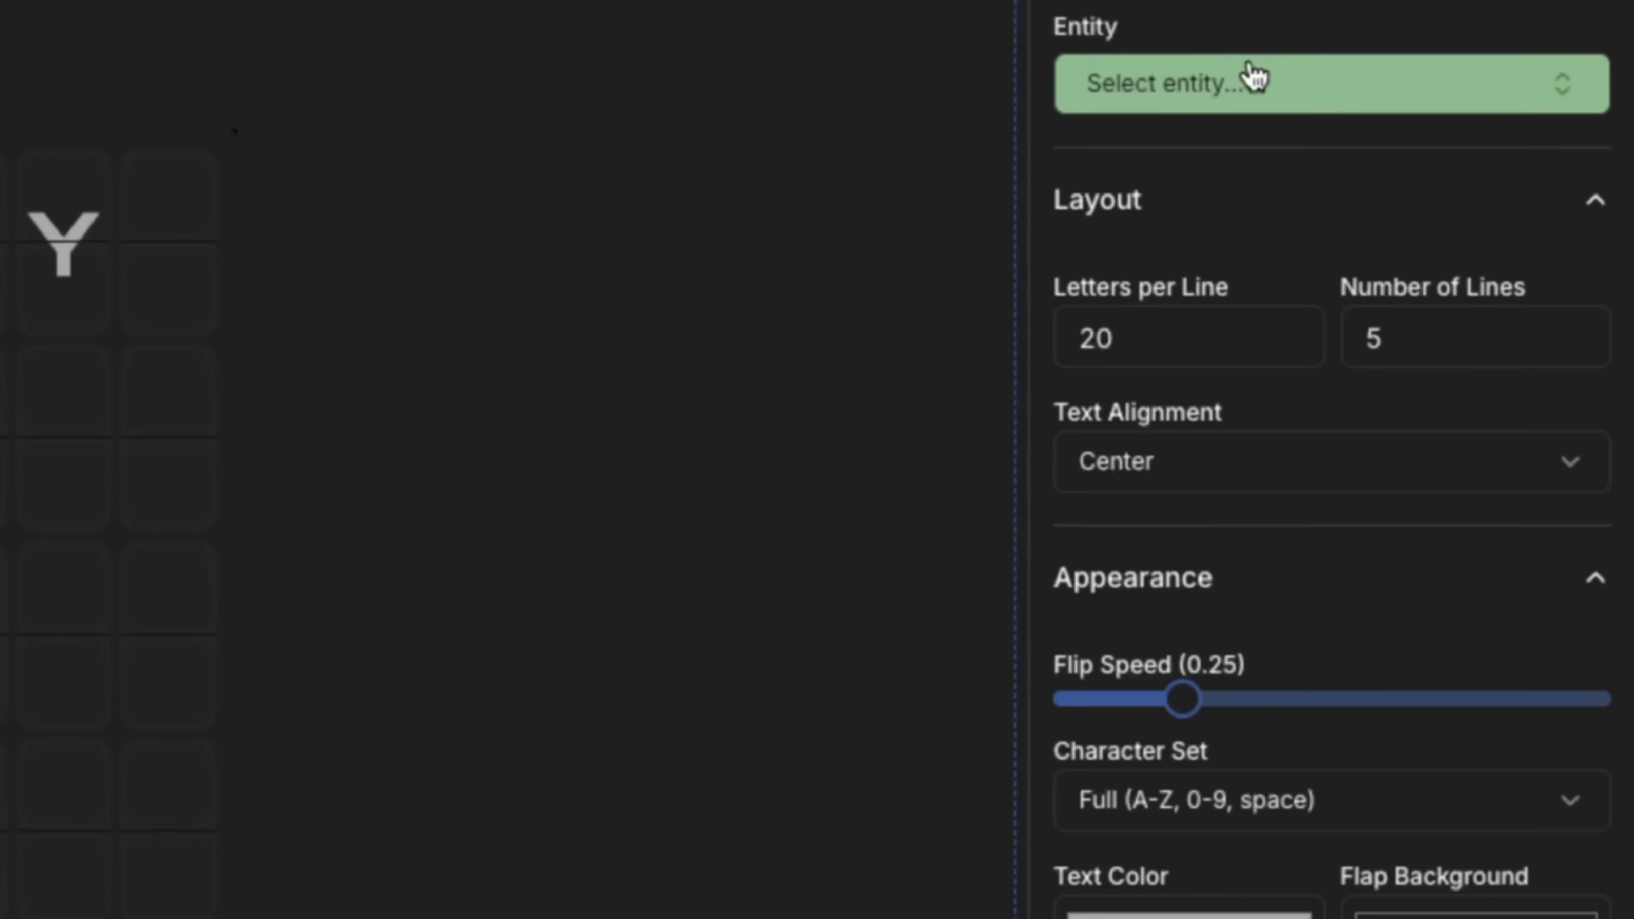
click(1253, 78)
text(toron)
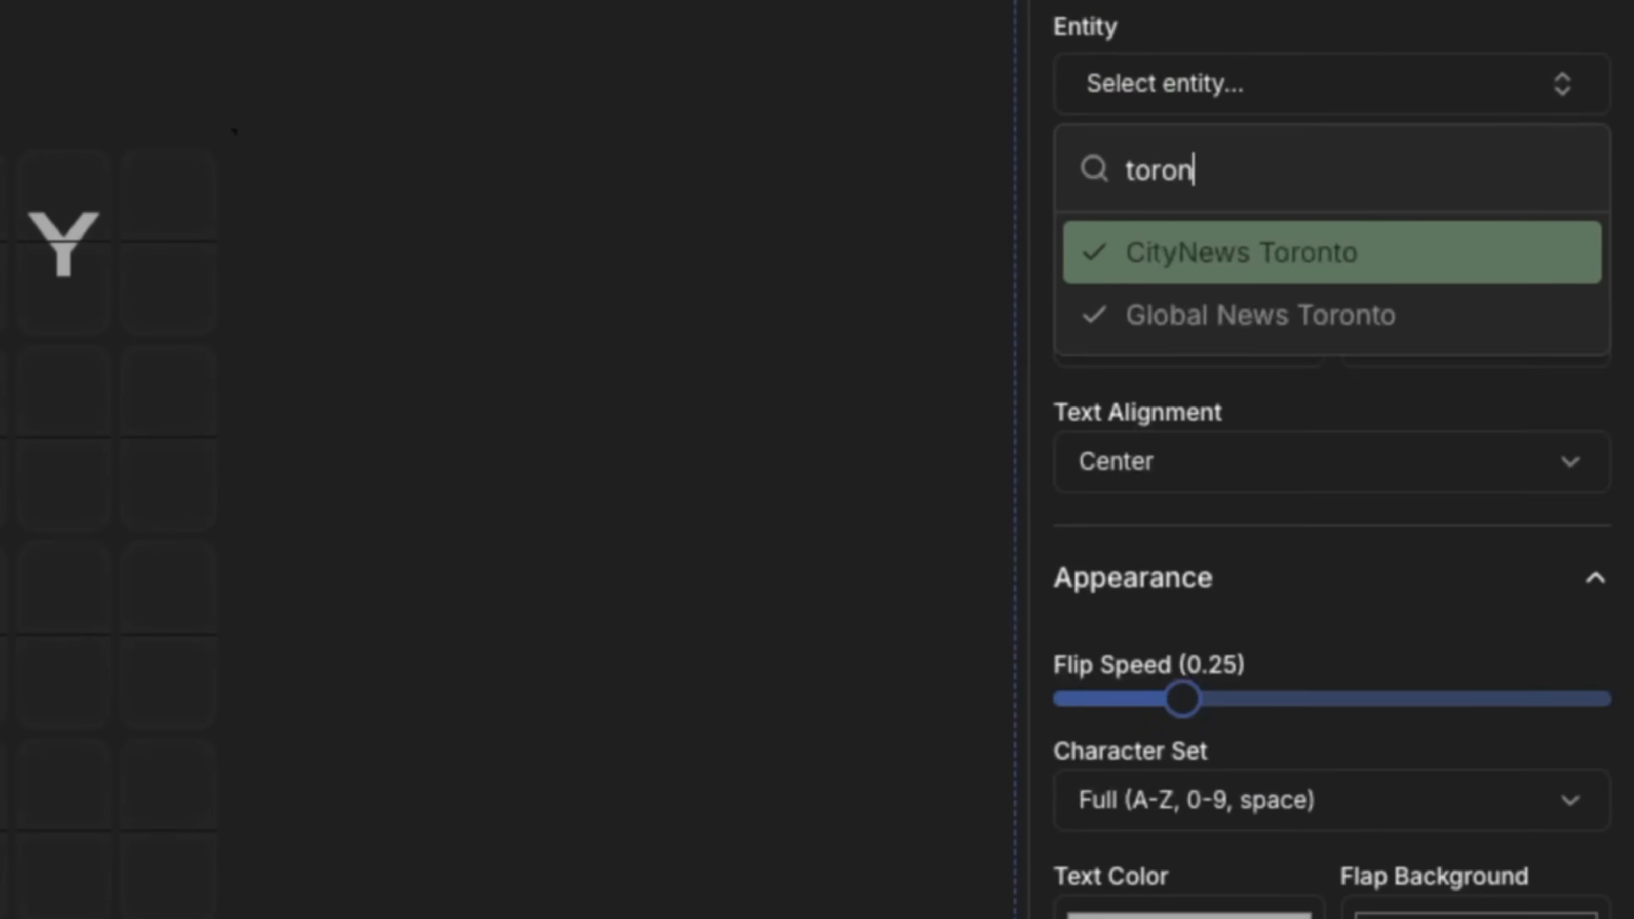
key(Return)
click(1241, 222)
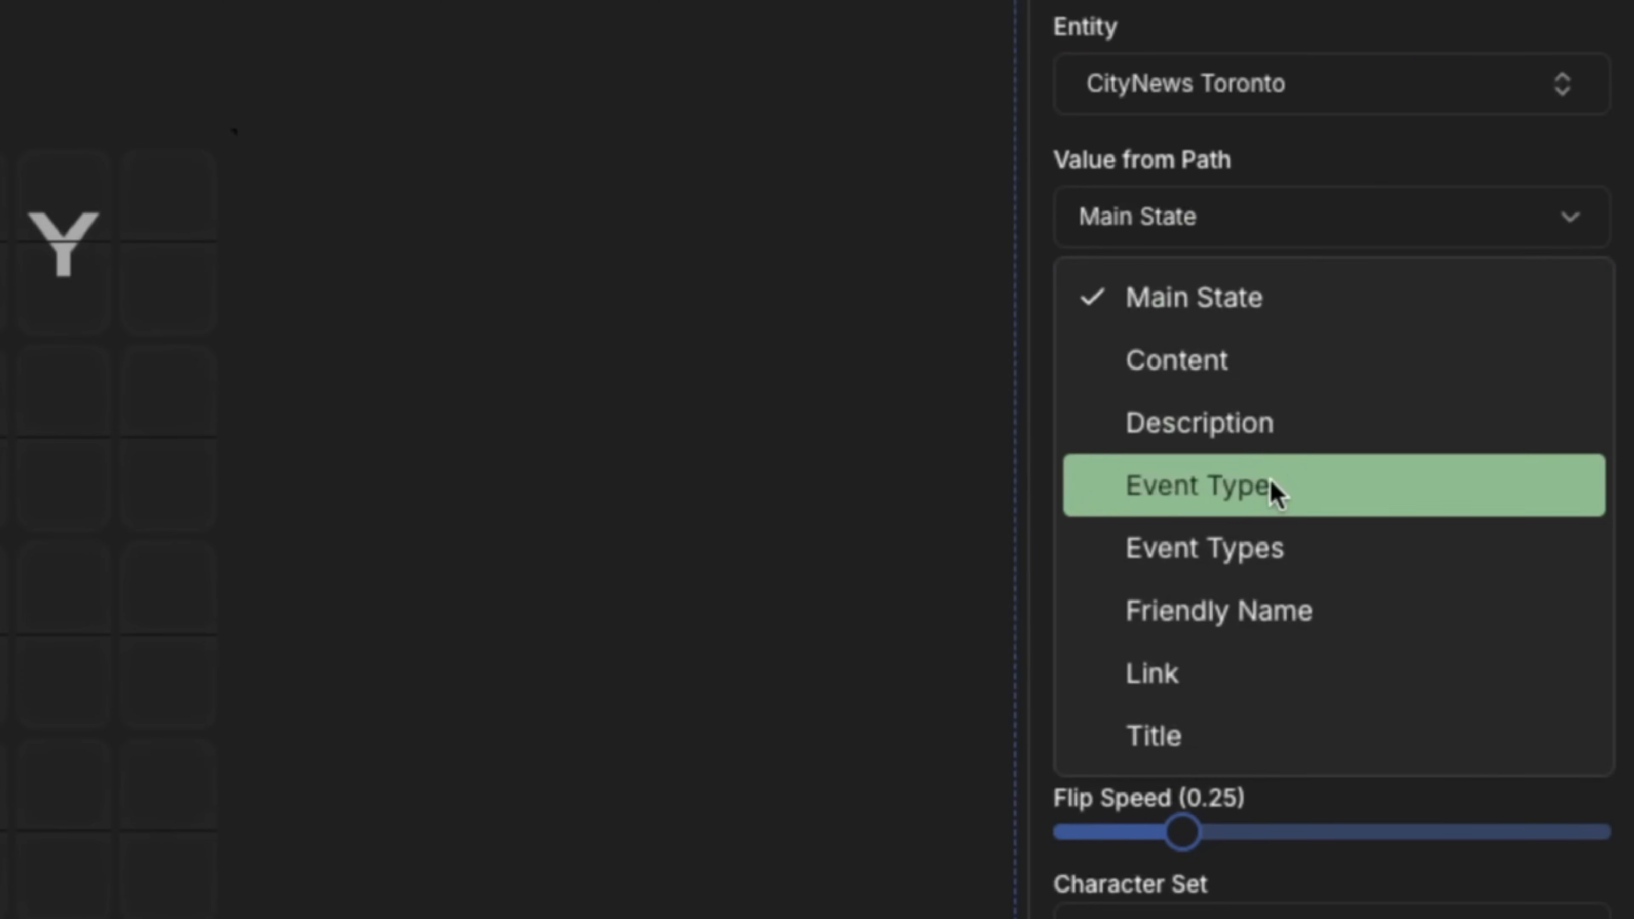
click(1265, 432)
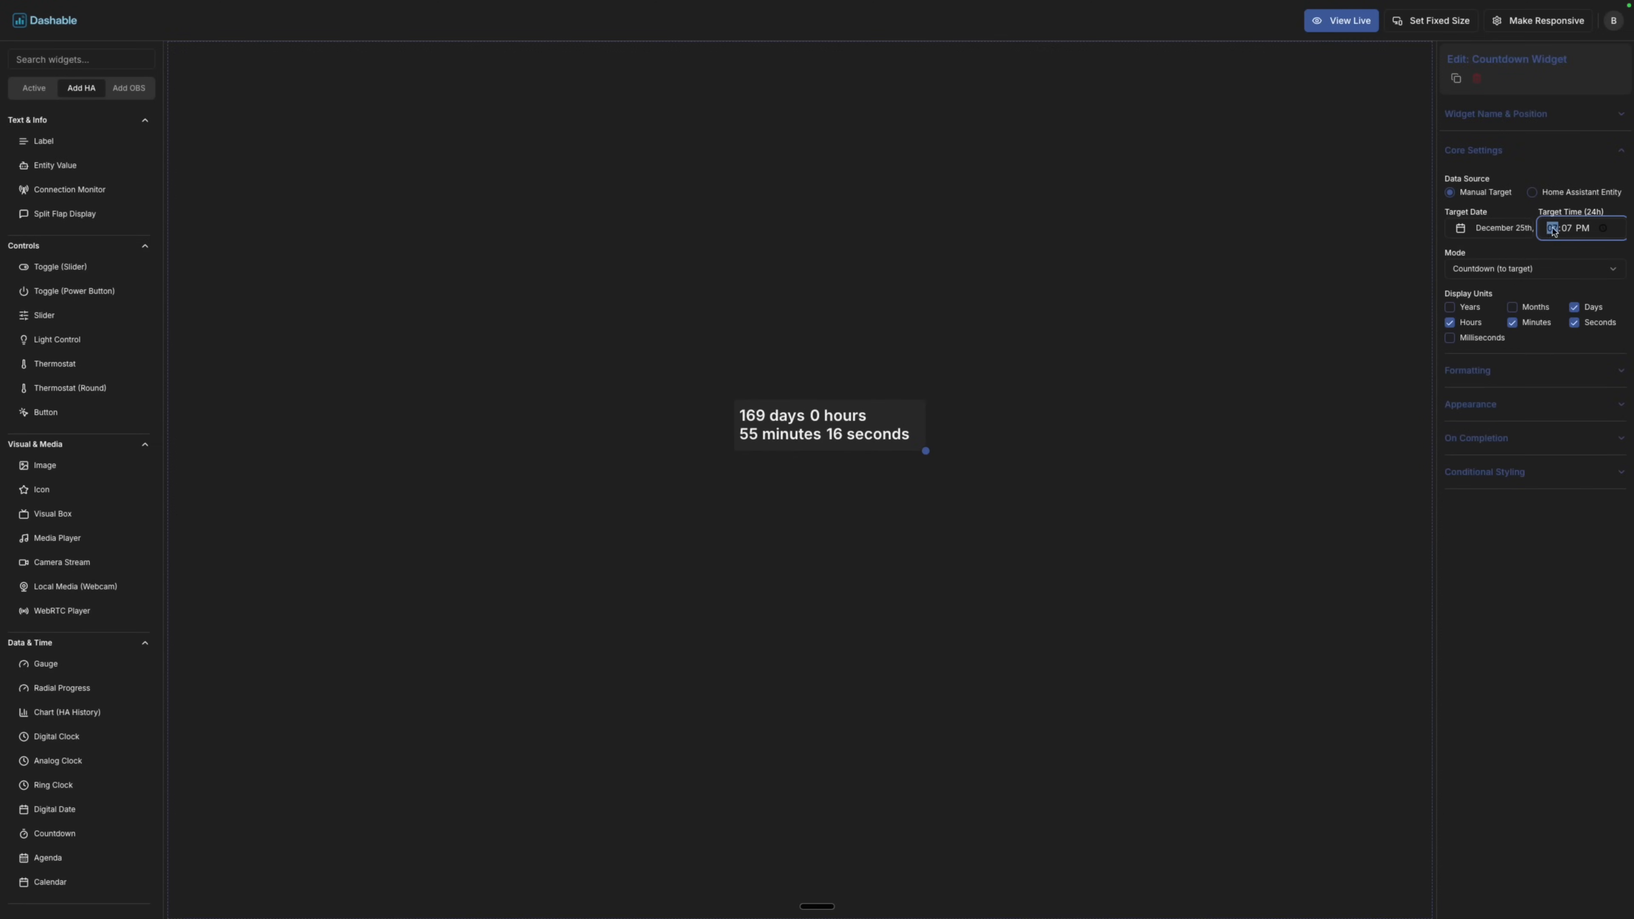
Set the target time to 12:00 AM, include months and milliseconds, and add 'Merry Christmas!' as the completion message.
text(1201)
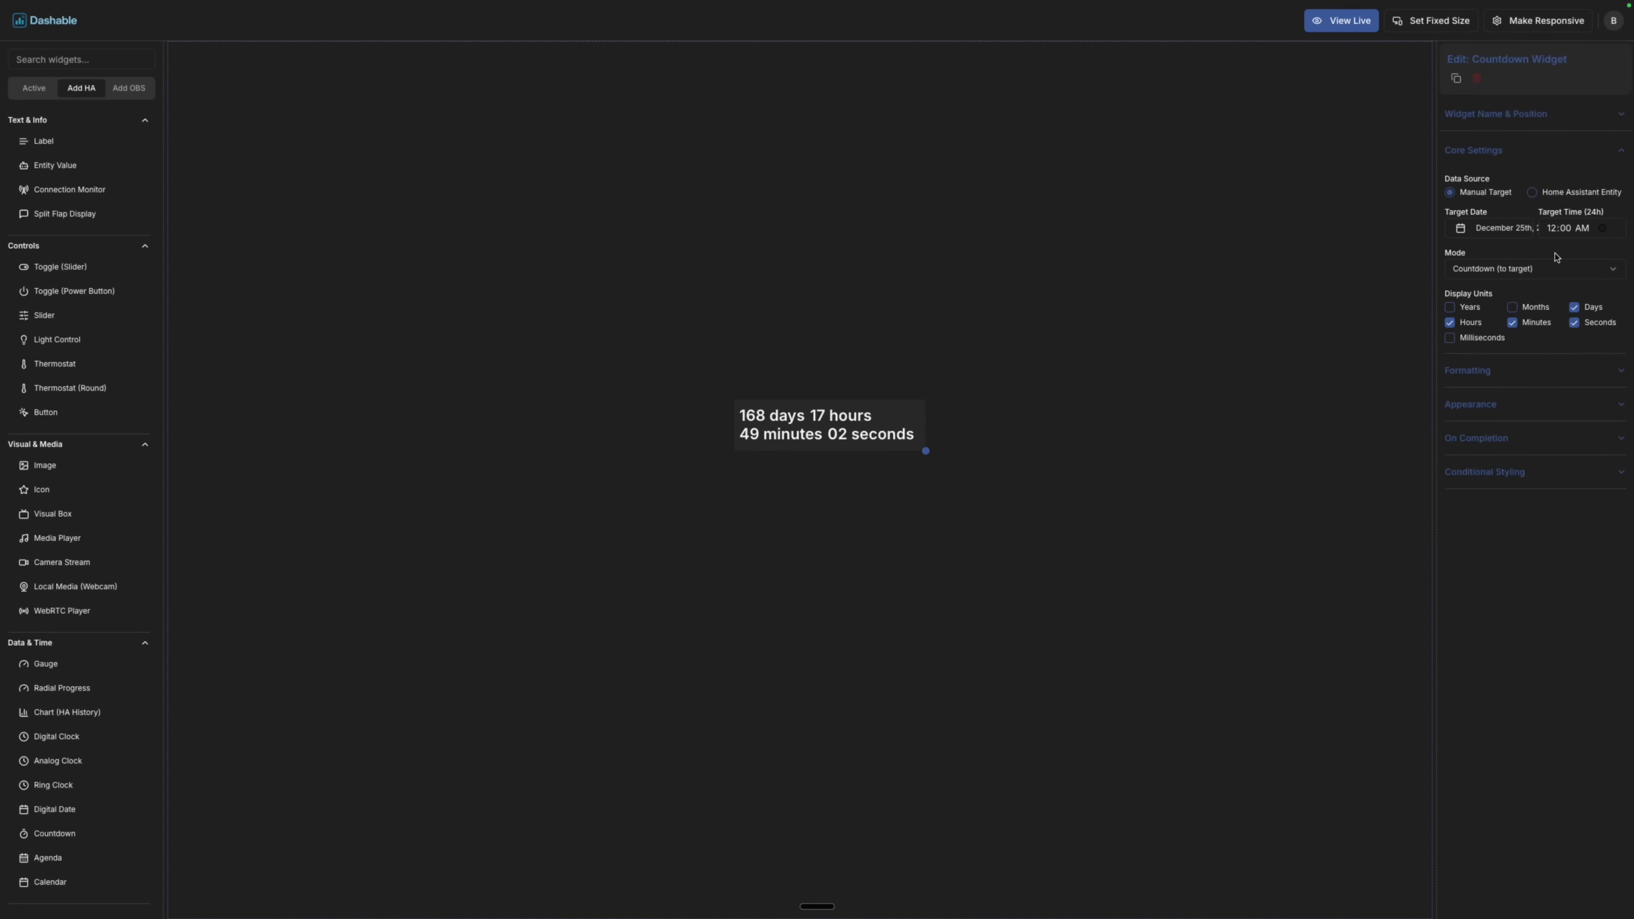
click(1514, 313)
click(1492, 369)
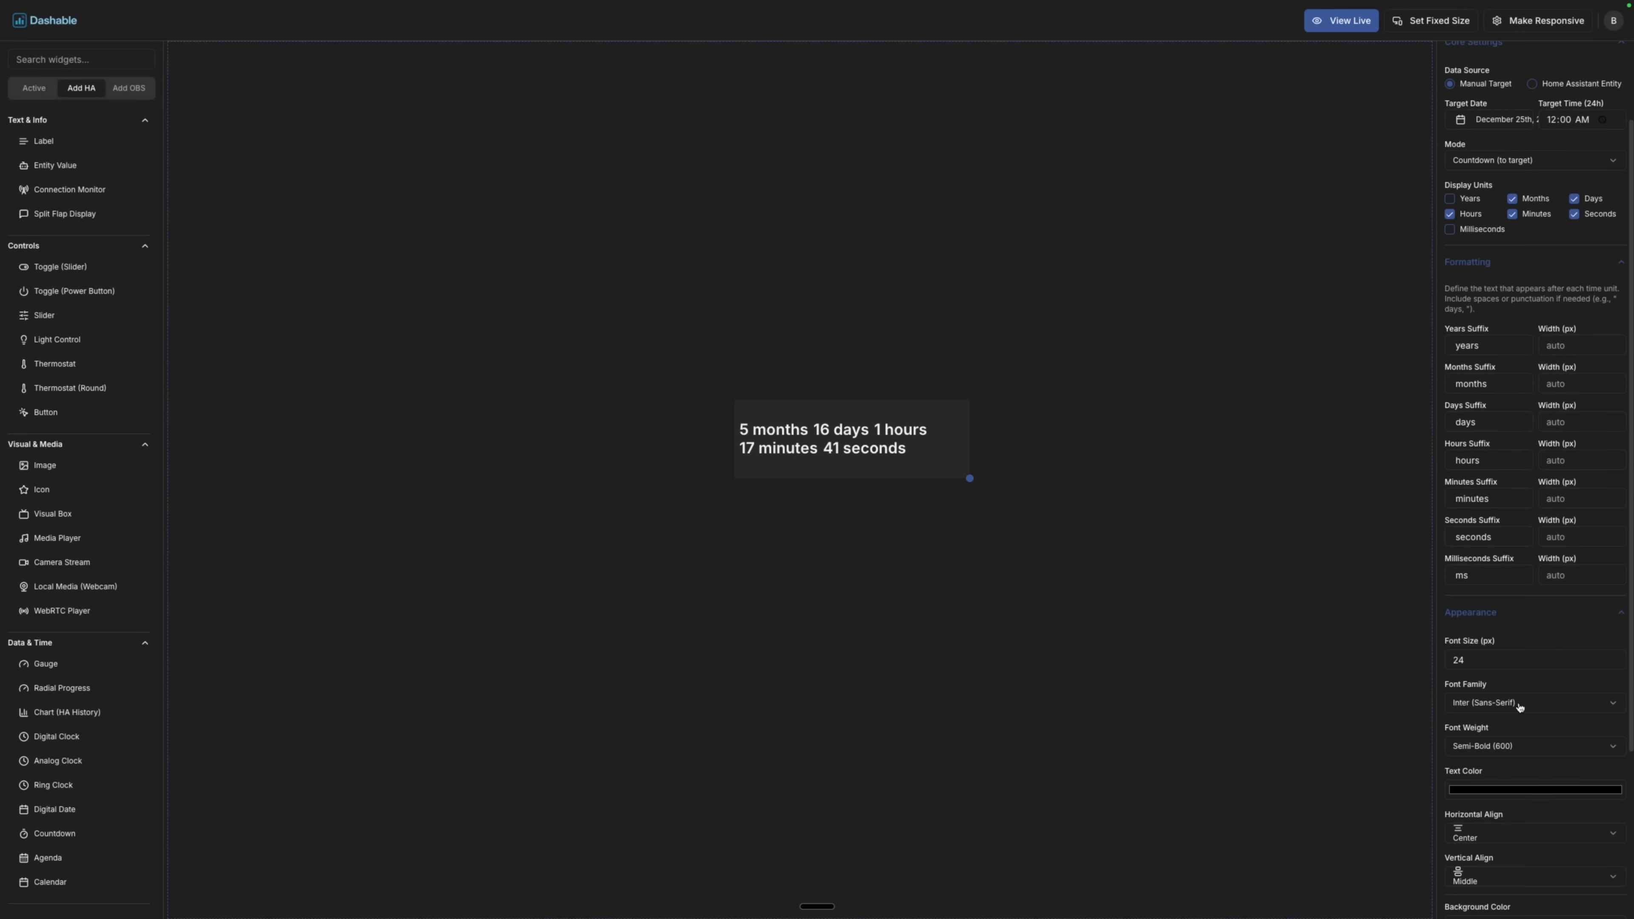
click(1515, 722)
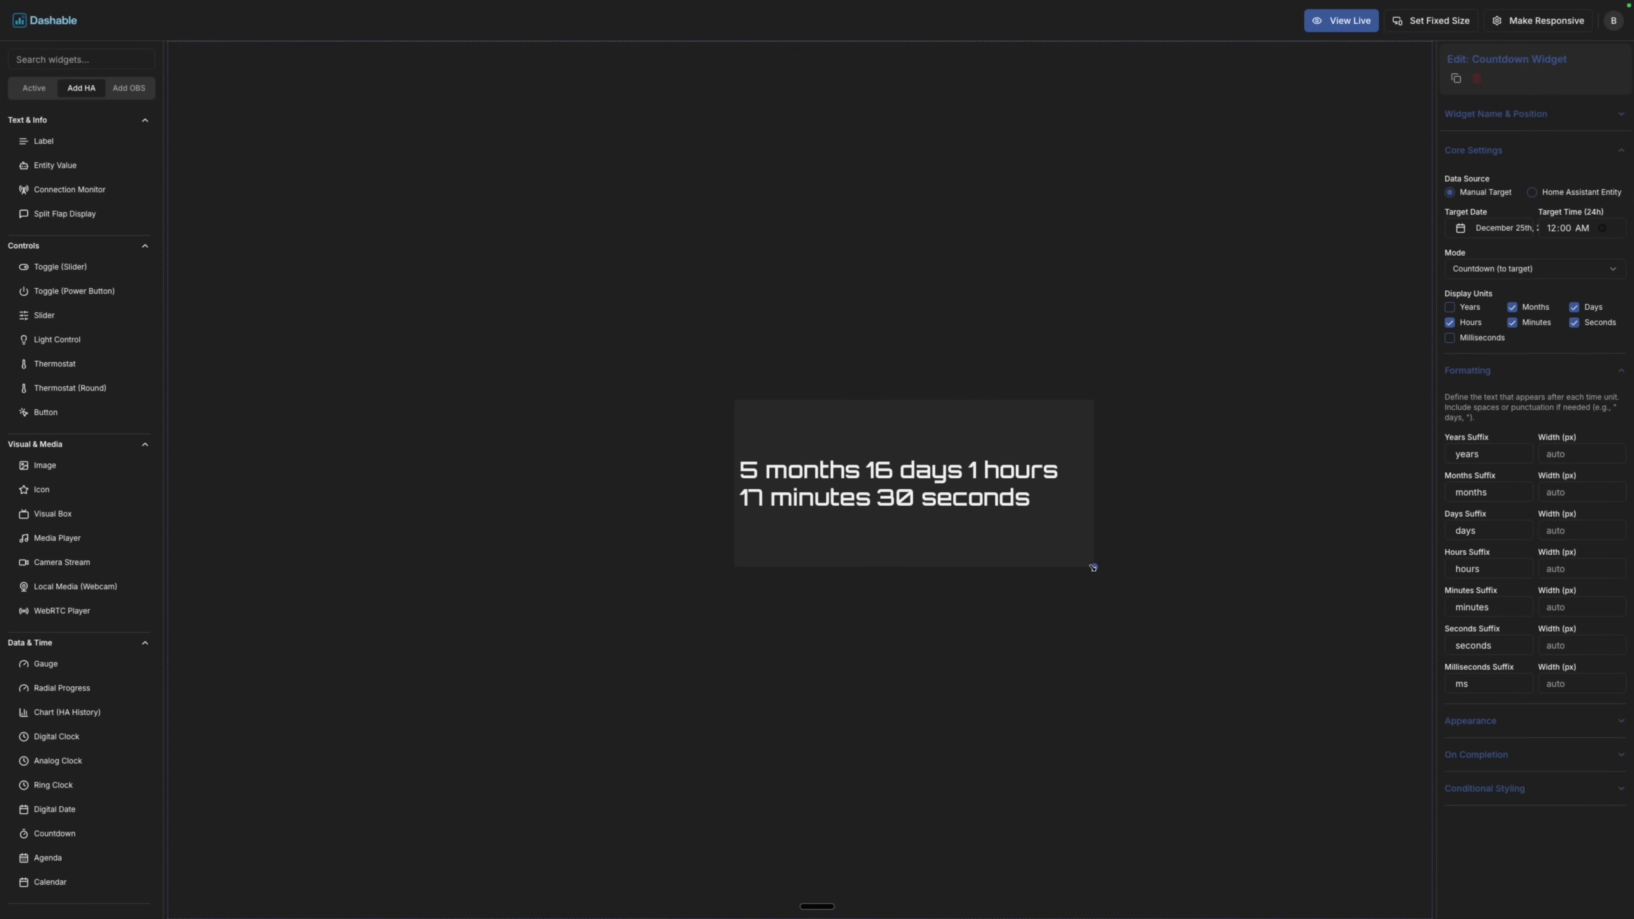
text(Merry Christm)
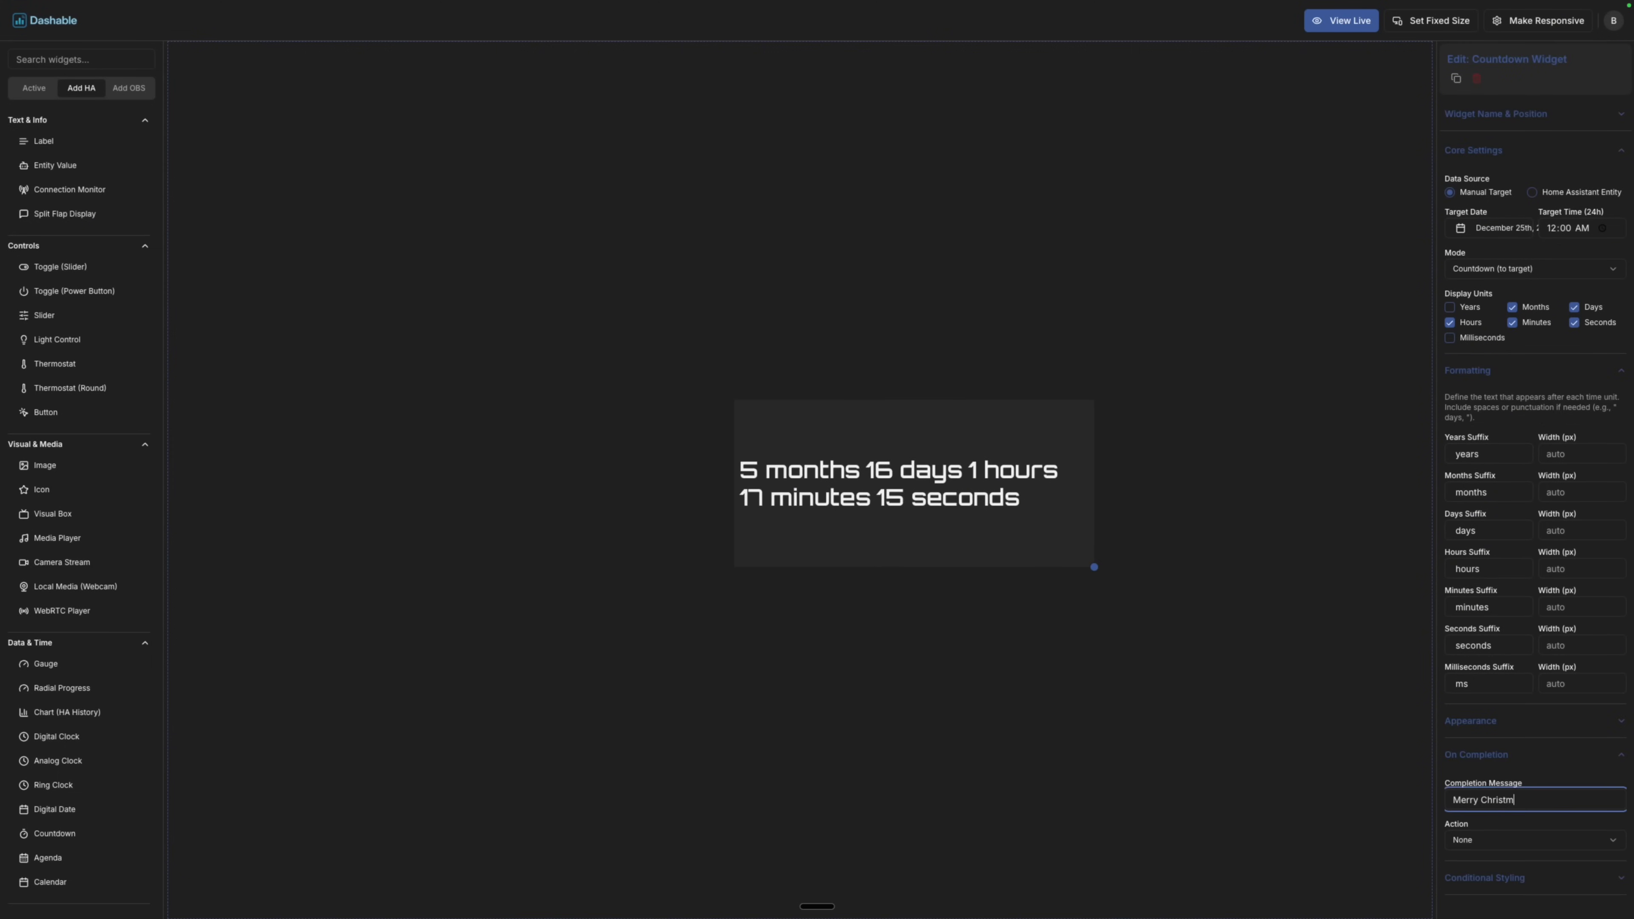
text(as!)
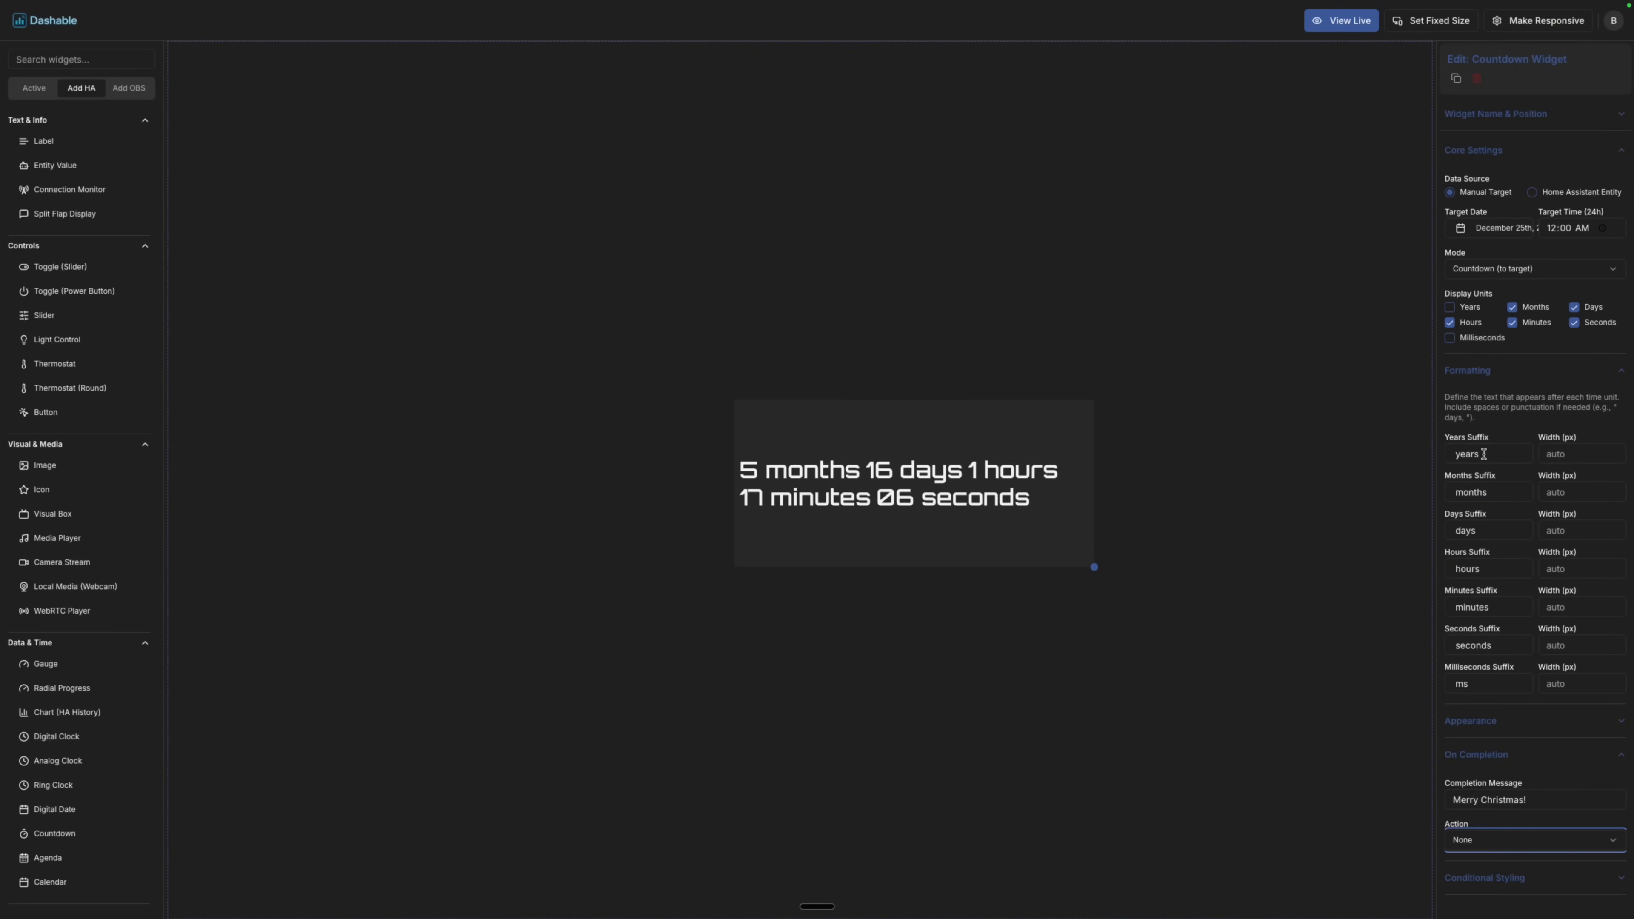
click(1449, 337)
Make the countdown background transparent, move it toward the top-left, and preview it live.
click(1567, 125)
click(1451, 420)
drag(913, 483, 873, 450)
click(1341, 21)
key(super+Left)
Replace the days, hours, minutes and seconds suffixes with ':'.
click(1479, 370)
triple_click(1473, 645)
text(:)
triple_click(1470, 569)
text(:)
triple_click(1474, 606)
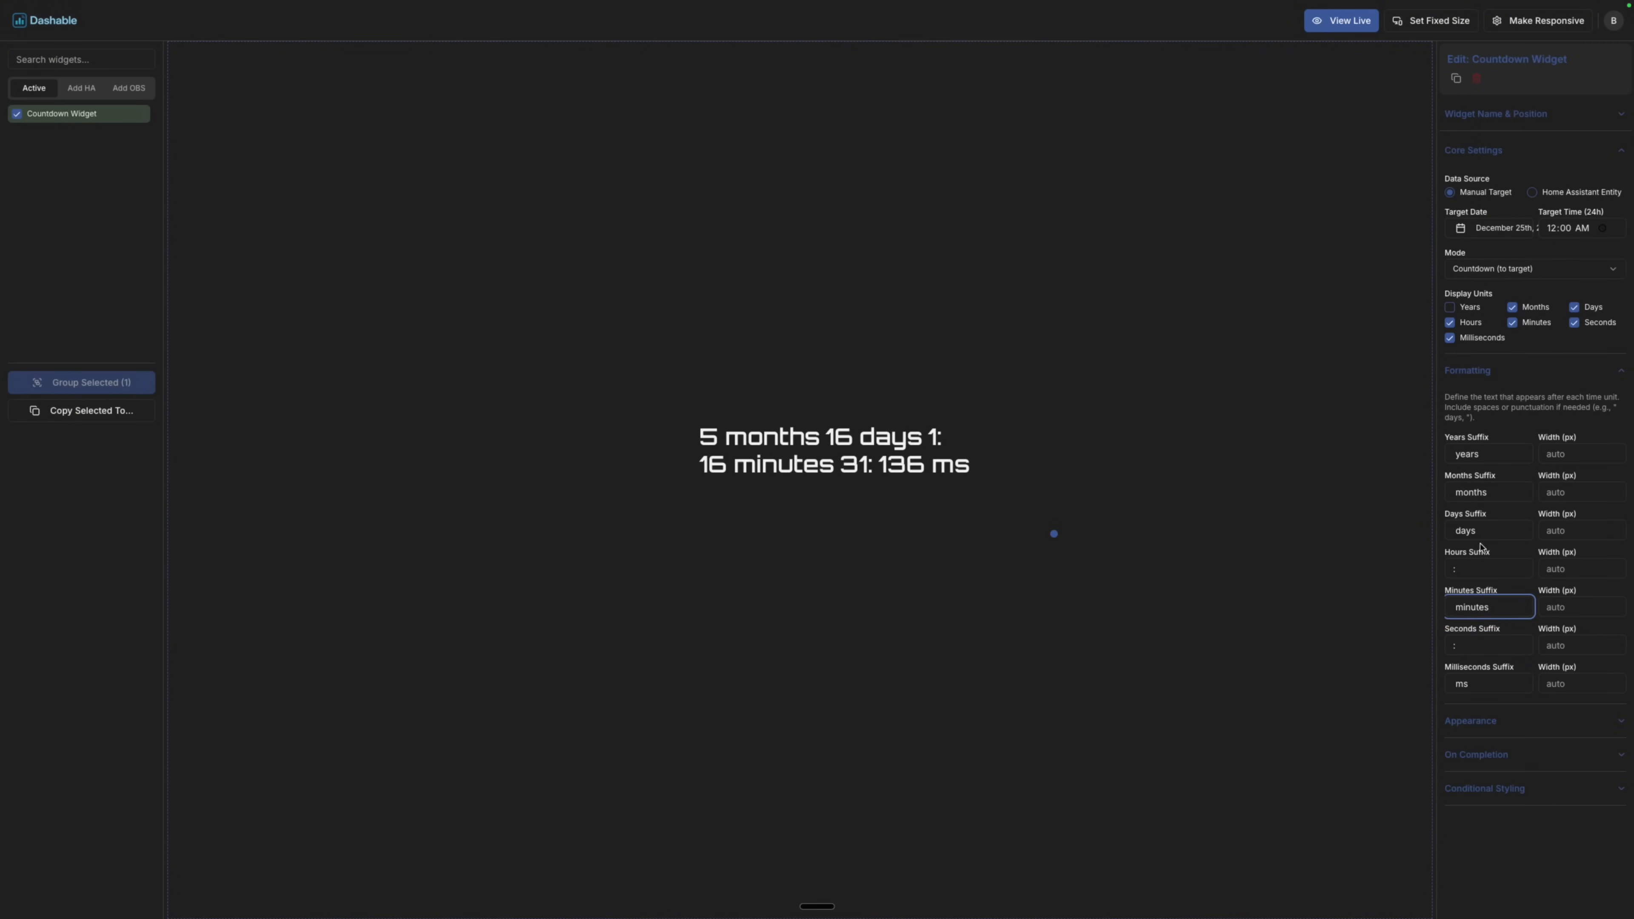
text(:)
triple_click(1470, 530)
text(:)
Set the milliseconds width to 20 and clear the ms suffix.
click(1581, 683)
text(20)
triple_click(1487, 683)
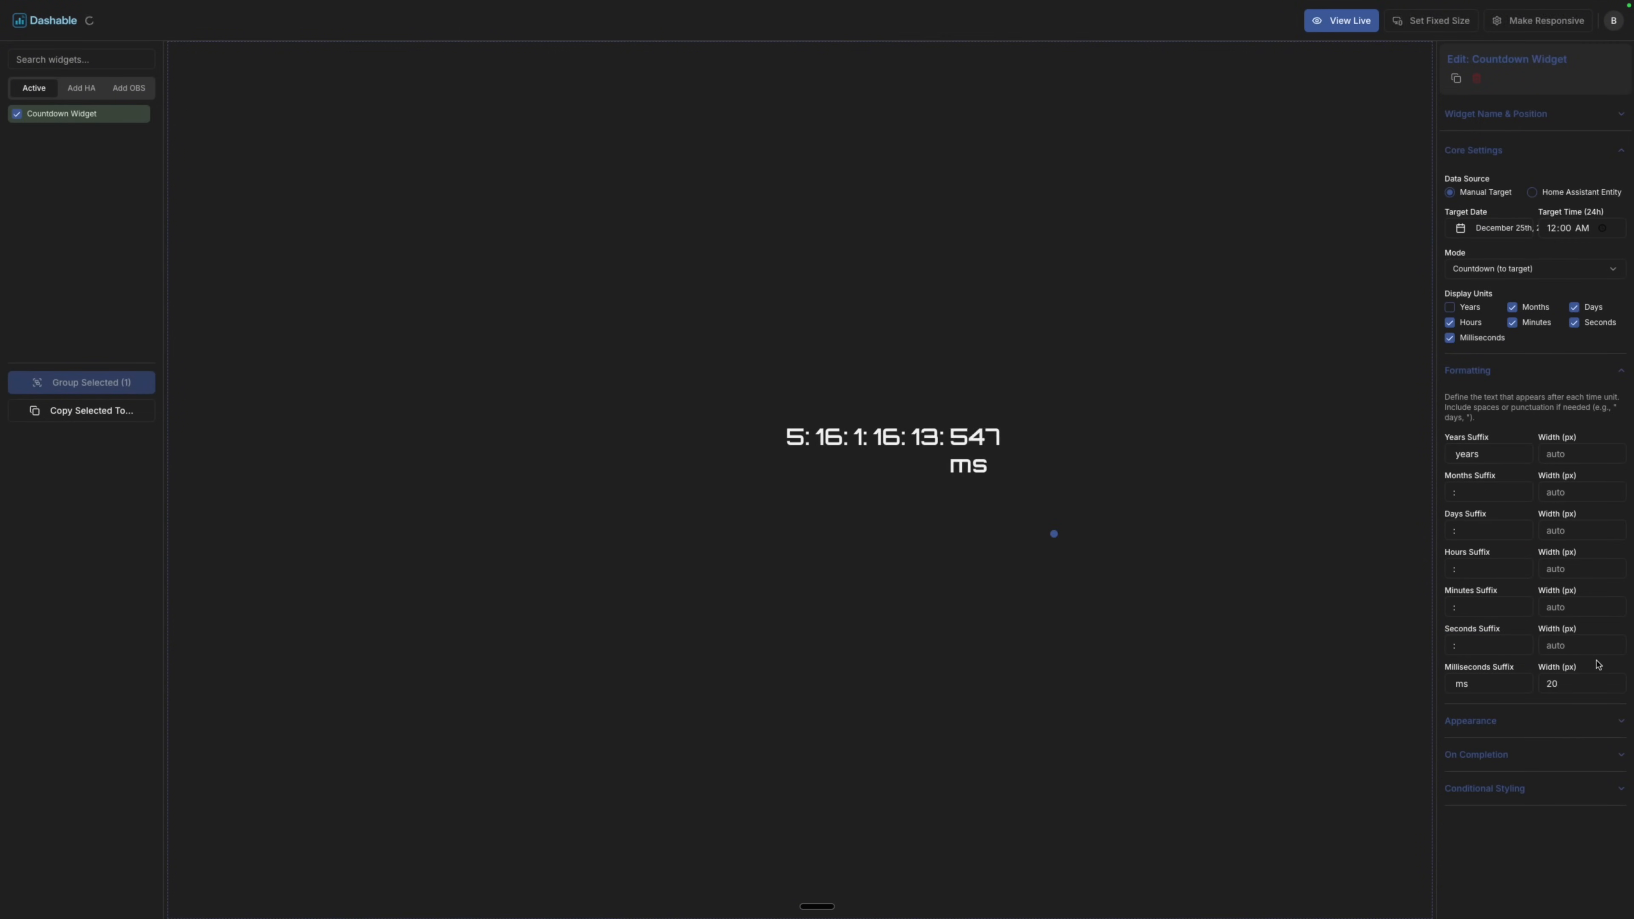
key(BackSpace)
Enlarge the countdown to 50, move it to the canvas bottom, and add a label widget.
drag(1003, 462, 1171, 475)
click(1470, 721)
drag(1470, 769, 1426, 771)
text(50)
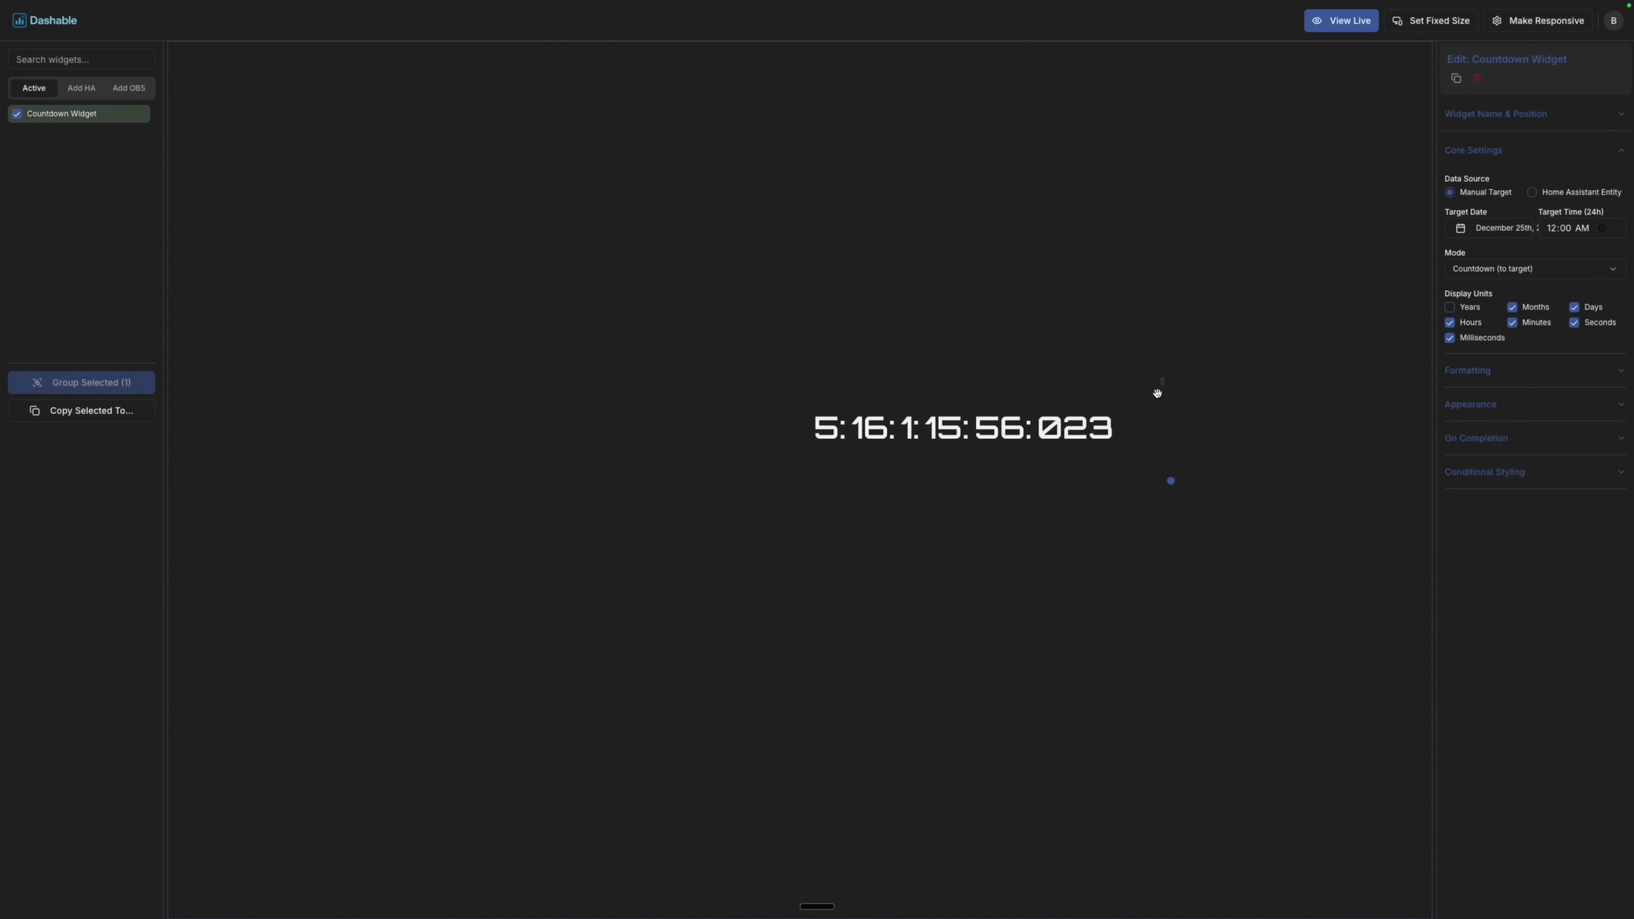
drag(1156, 391, 1001, 836)
click(81, 88)
drag(43, 141, 700, 767)
drag(1505, 201, 1441, 208)
Title the label 'COUNTDOWN TO CHRISTMAS' in 48 px Permanent Marker and place it above the countdown.
text(COUNTDOWN TO CHRISTMAS)
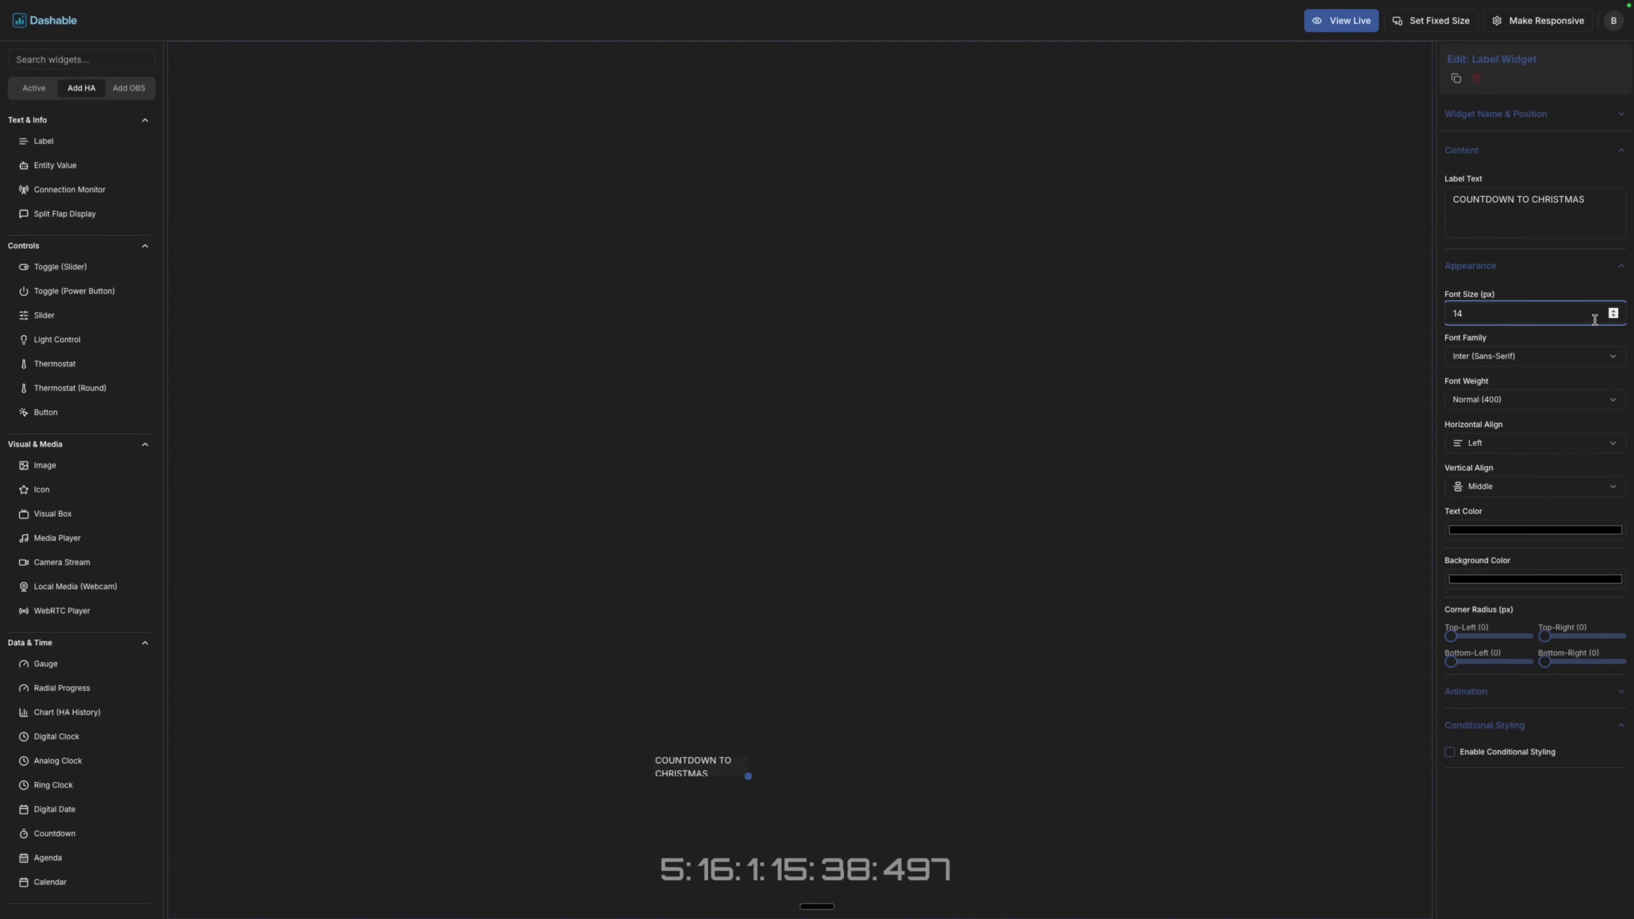
drag(1594, 317, 1436, 315)
text(48)
click(1521, 359)
scroll(1521, 460, down, 3)
click(1522, 466)
drag(748, 776, 1181, 820)
drag(901, 788, 838, 836)
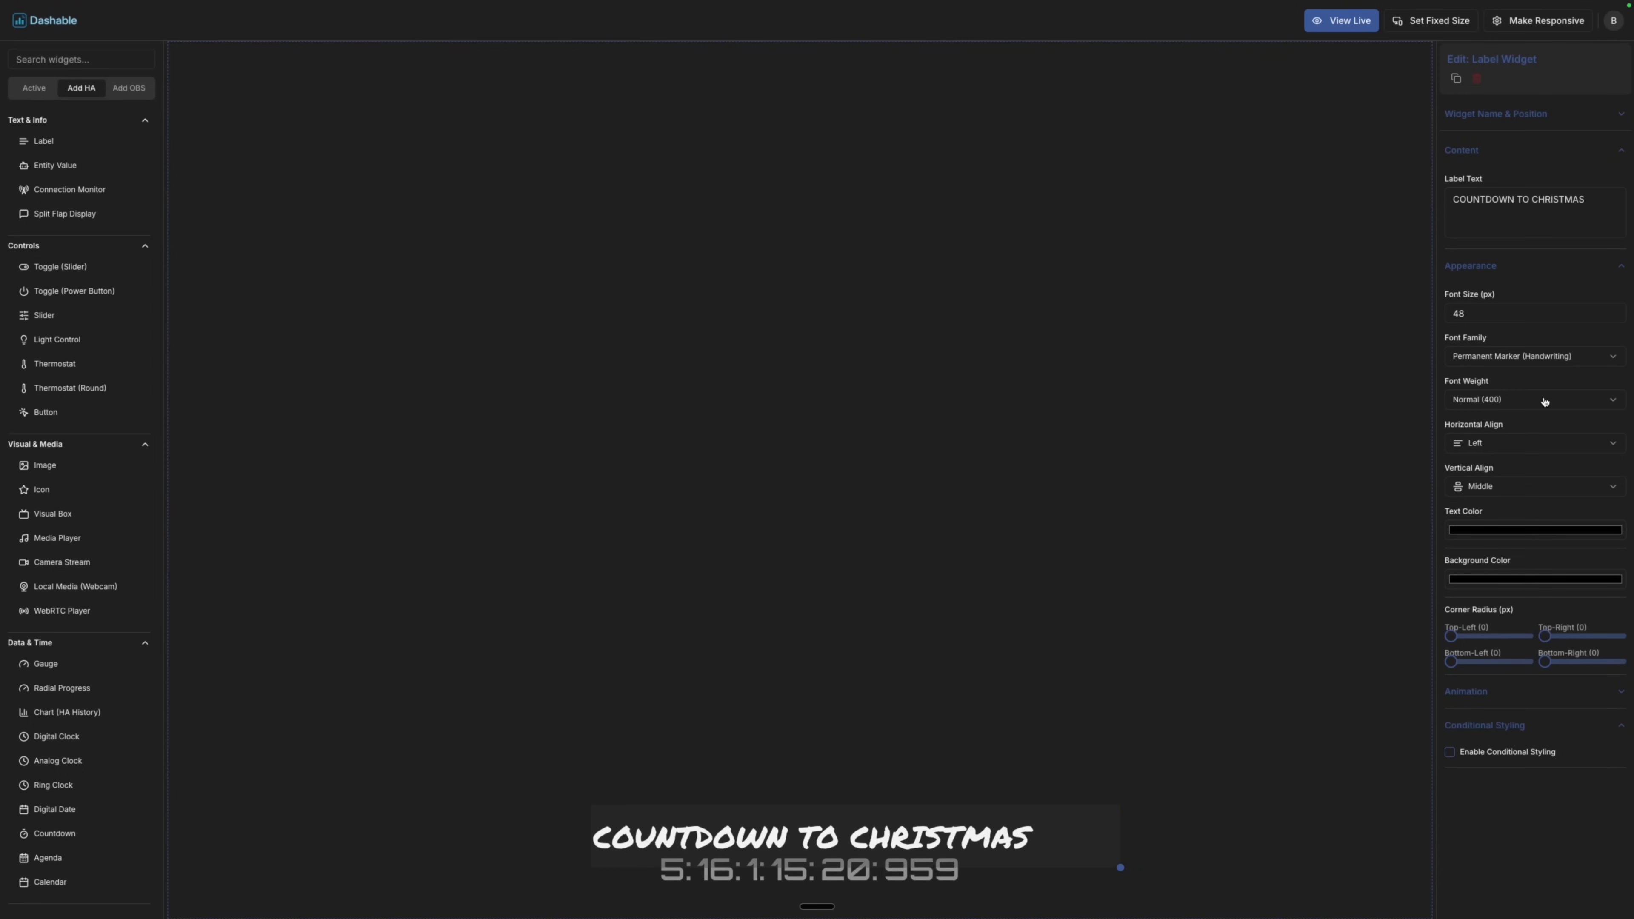
Make the title text red with a transparent background.
click(1536, 530)
click(1579, 555)
click(1495, 114)
click(1449, 420)
click(1450, 440)
Add a visual box spanning the countdown with the Animated Gradient Effect enabled.
click(1158, 425)
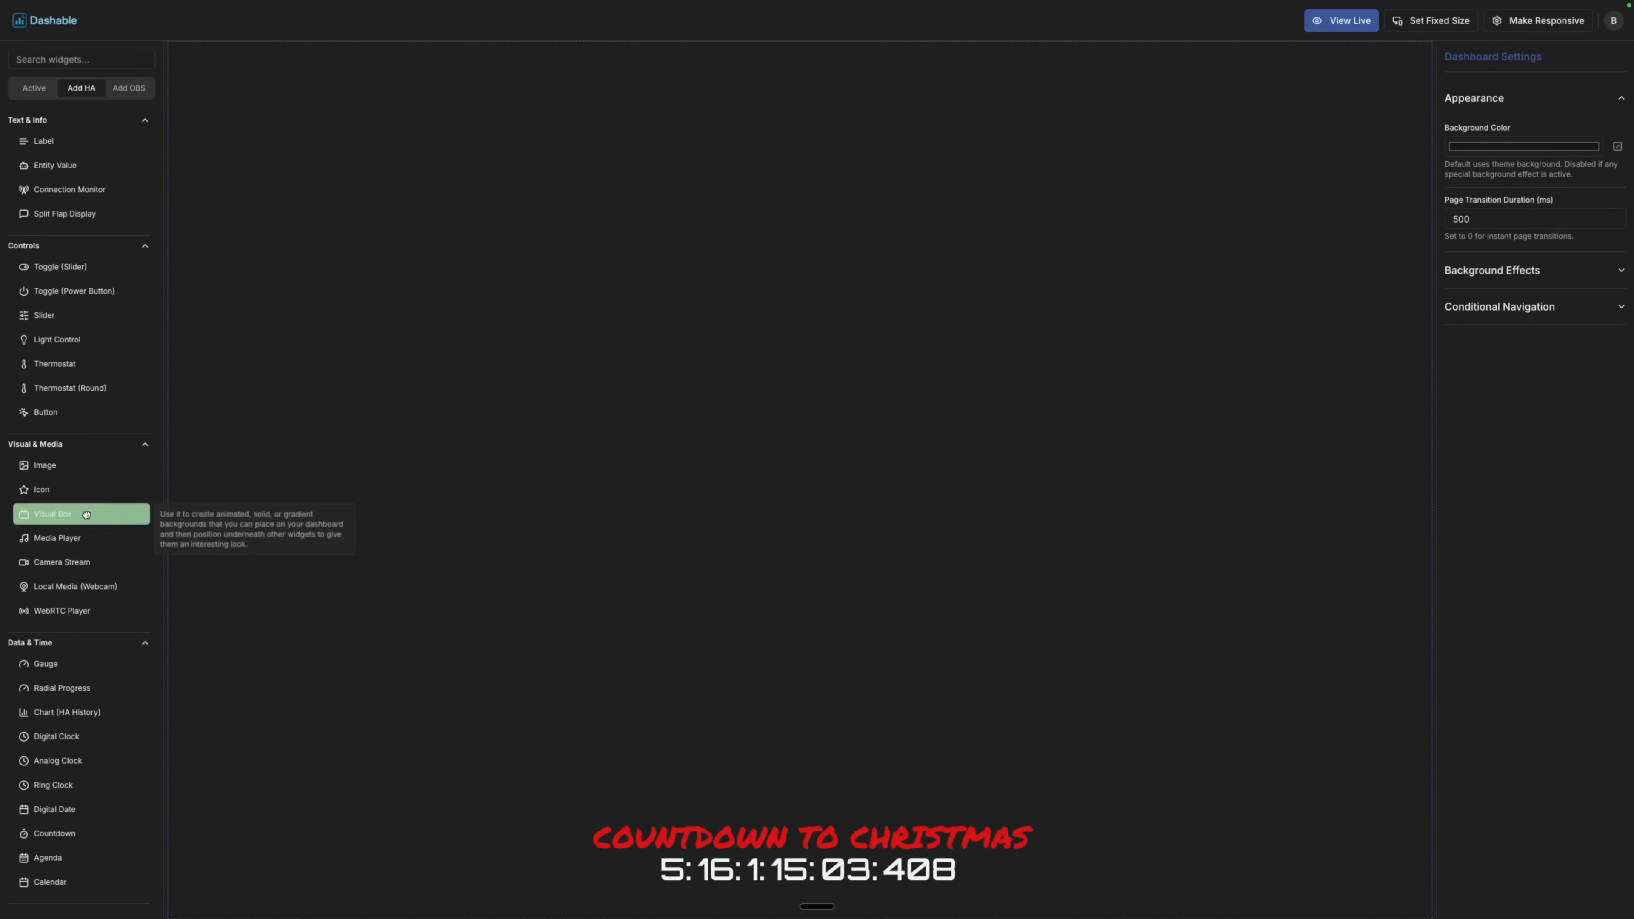
drag(53, 514, 646, 823)
drag(710, 872, 1106, 876)
click(1502, 462)
click(1449, 560)
Set the gradient colours to green, a brighter second tone, yellow and blue.
click(1496, 626)
drag(1518, 739, 1585, 771)
click(1607, 643)
click(1583, 627)
click(1606, 641)
click(1473, 662)
click(1473, 662)
click(1599, 674)
drag(1557, 770, 1561, 770)
drag(1600, 682, 1628, 668)
click(1537, 856)
Set the gradient speed to 20 and round the box's corners.
double_click(1519, 593)
text(50)
key(Return)
double_click(1510, 595)
text(20)
key(Return)
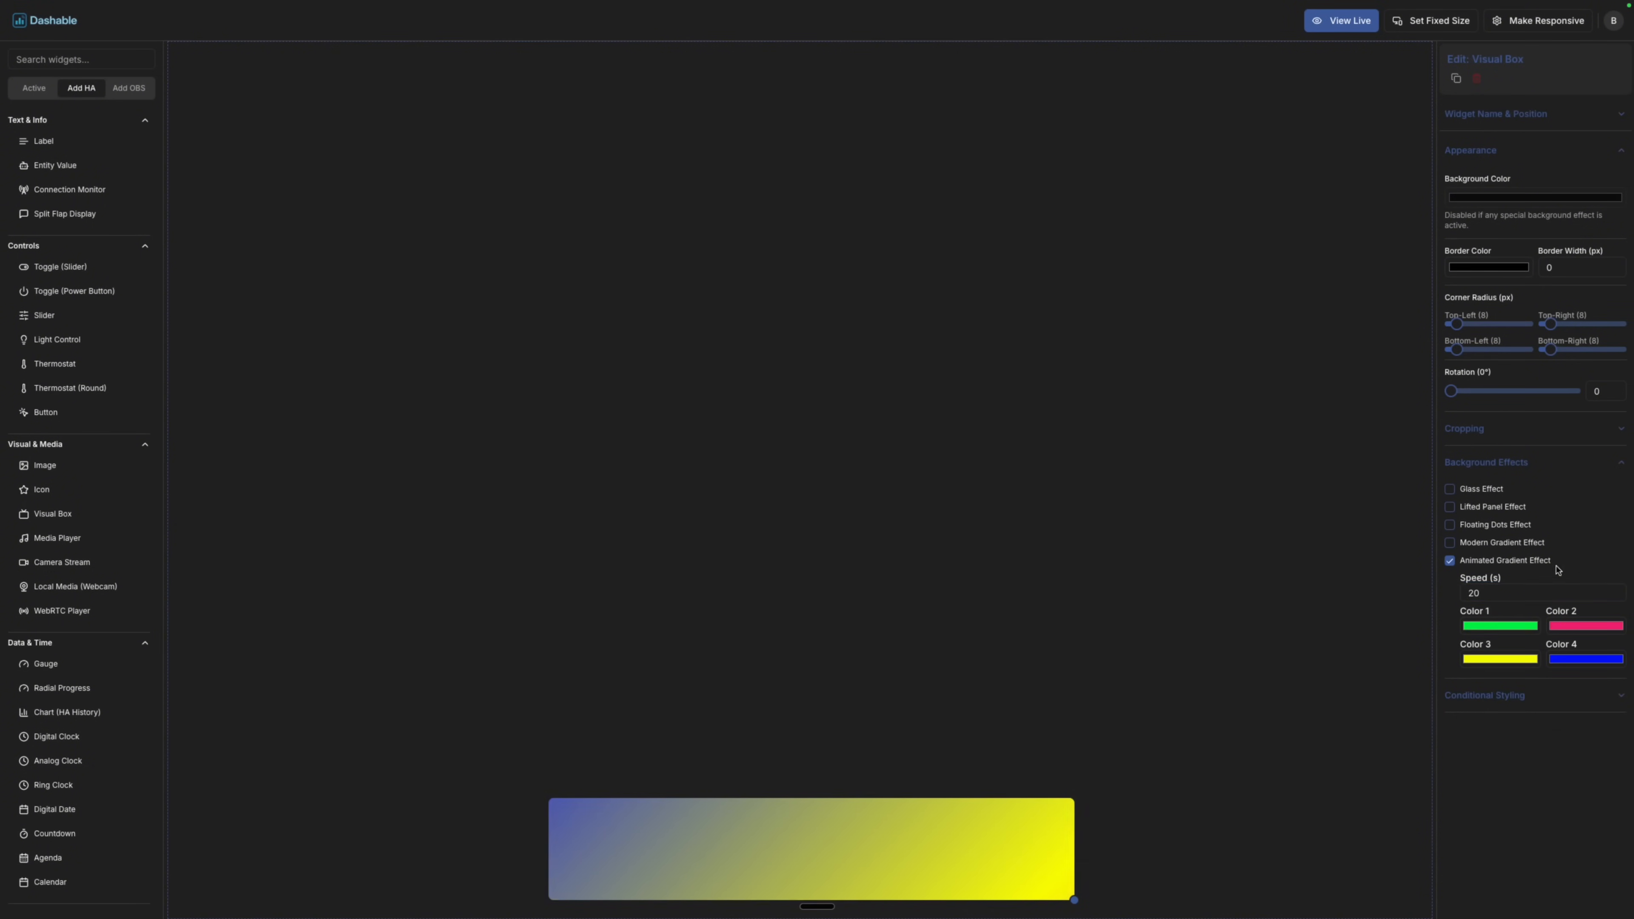
mouse_move(1456, 350)
mouse_down()
mouse_move(1472, 353)
mouse_move(1471, 325)
mouse_move(1564, 352)
mouse_move(1471, 352)
mouse_up()
click(1221, 270)
Reorder the box behind the countdown and nudge the title label up slightly.
click(34, 88)
drag(73, 154, 73, 111)
click(489, 412)
drag(868, 831, 869, 824)
click(1101, 697)
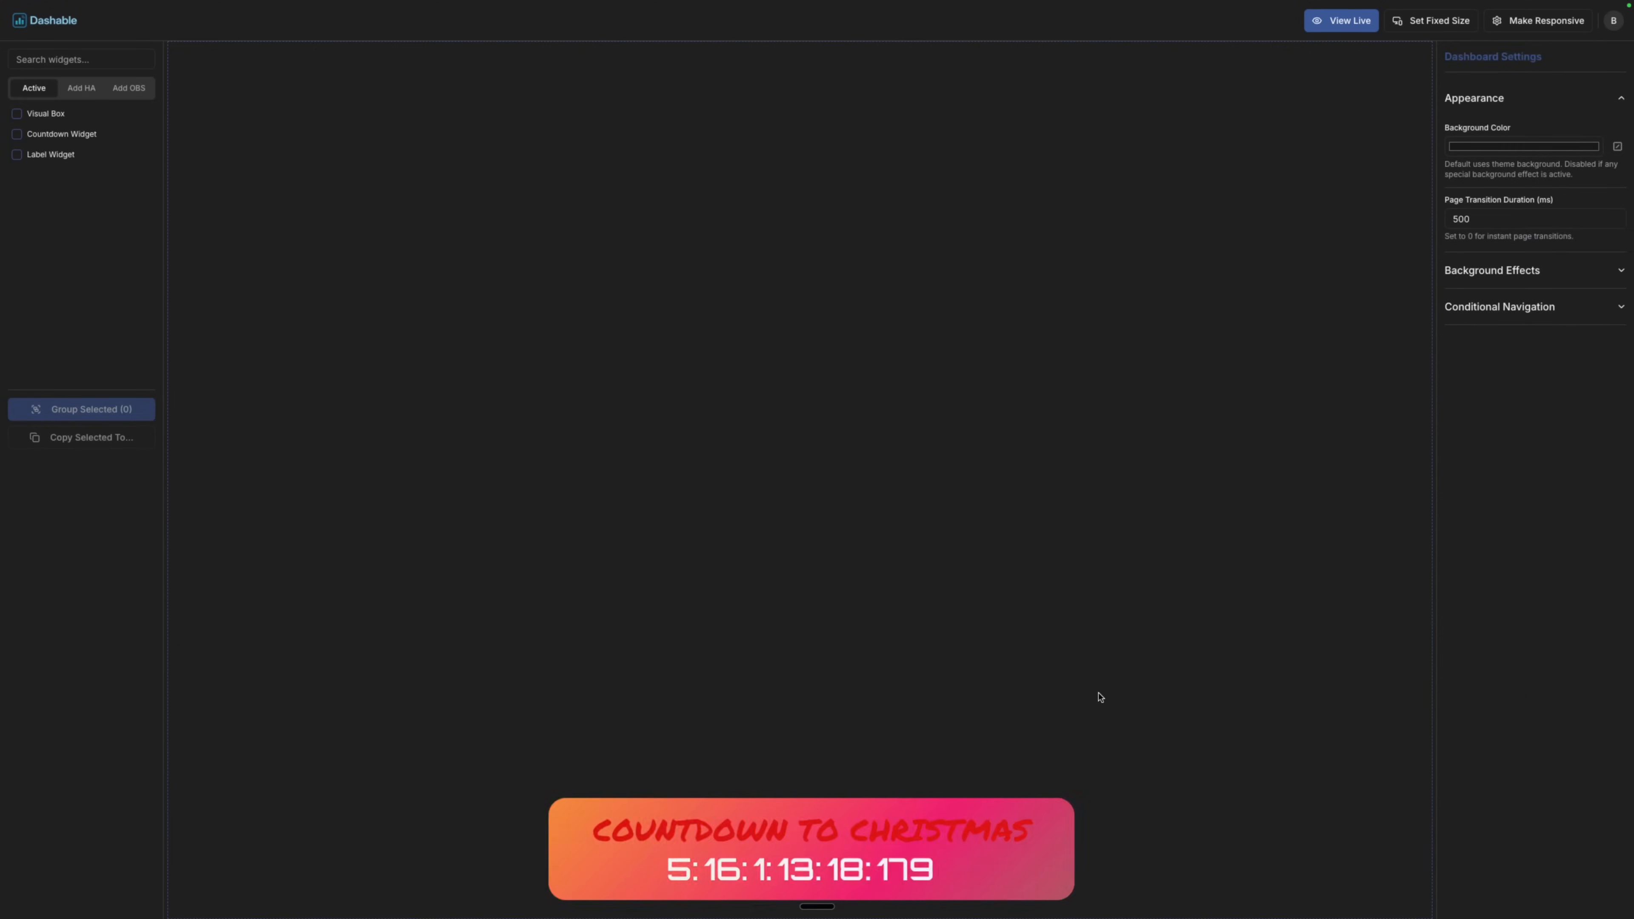
Preview the banner, move all three banner widgets to the right, and preview again.
click(1341, 20)
click(1550, 20)
drag(1139, 906, 624, 770)
drag(772, 830, 950, 825)
click(937, 569)
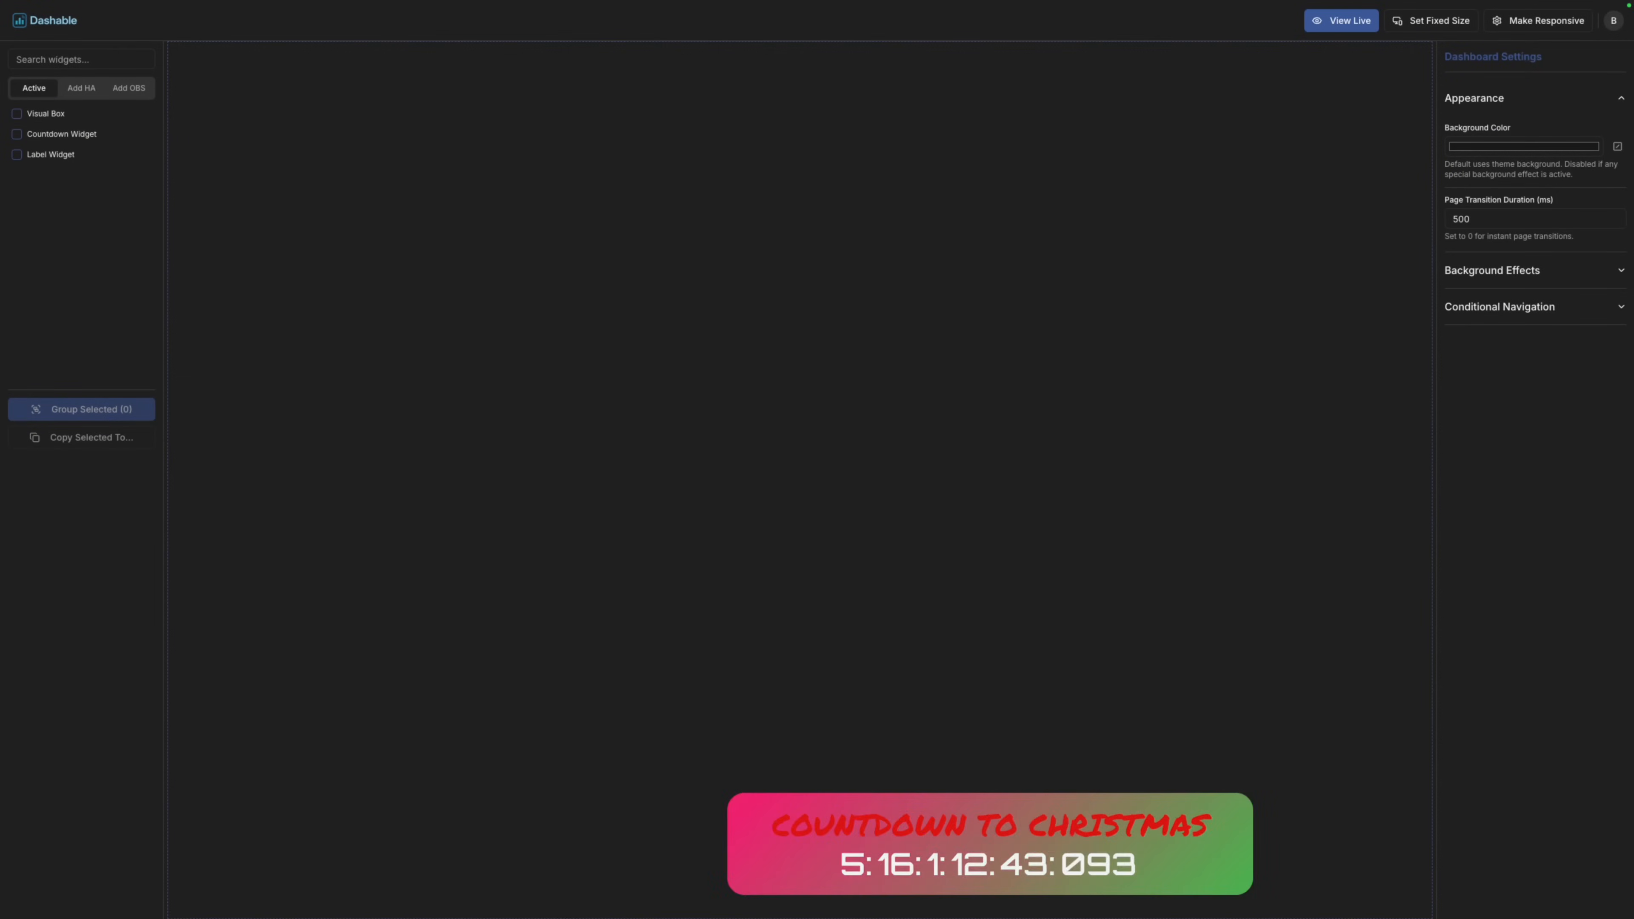
click(1341, 20)
click(1550, 20)
Add an image widget showing a Santa image URL beside the countdown banner.
drag(45, 465, 620, 482)
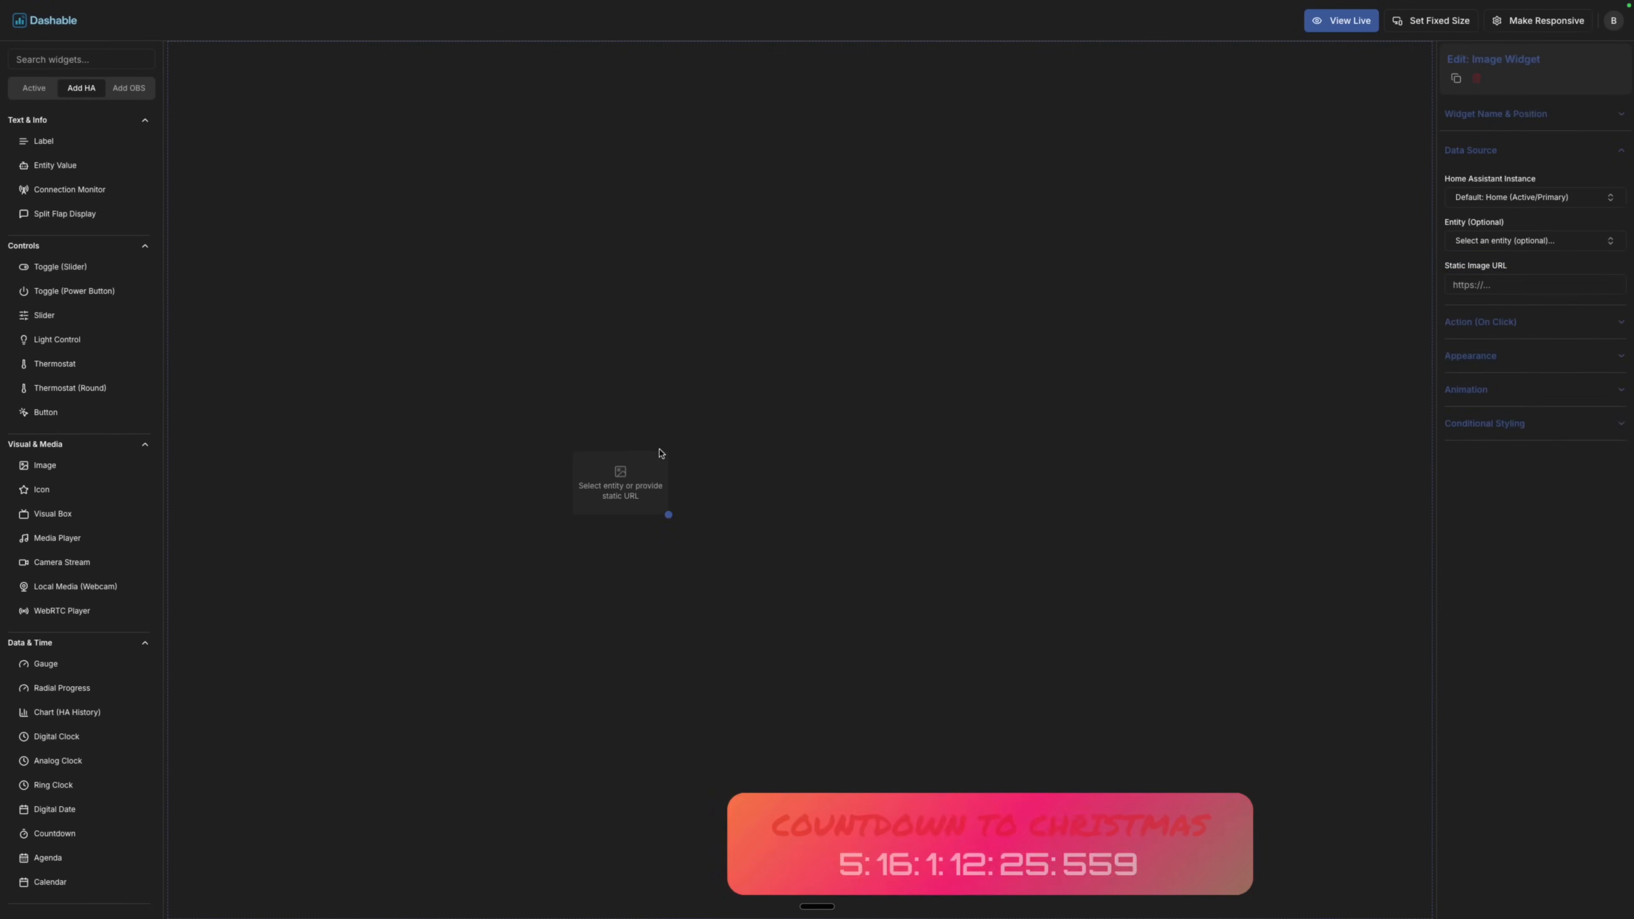
click(1535, 287)
key(super+v)
click(894, 476)
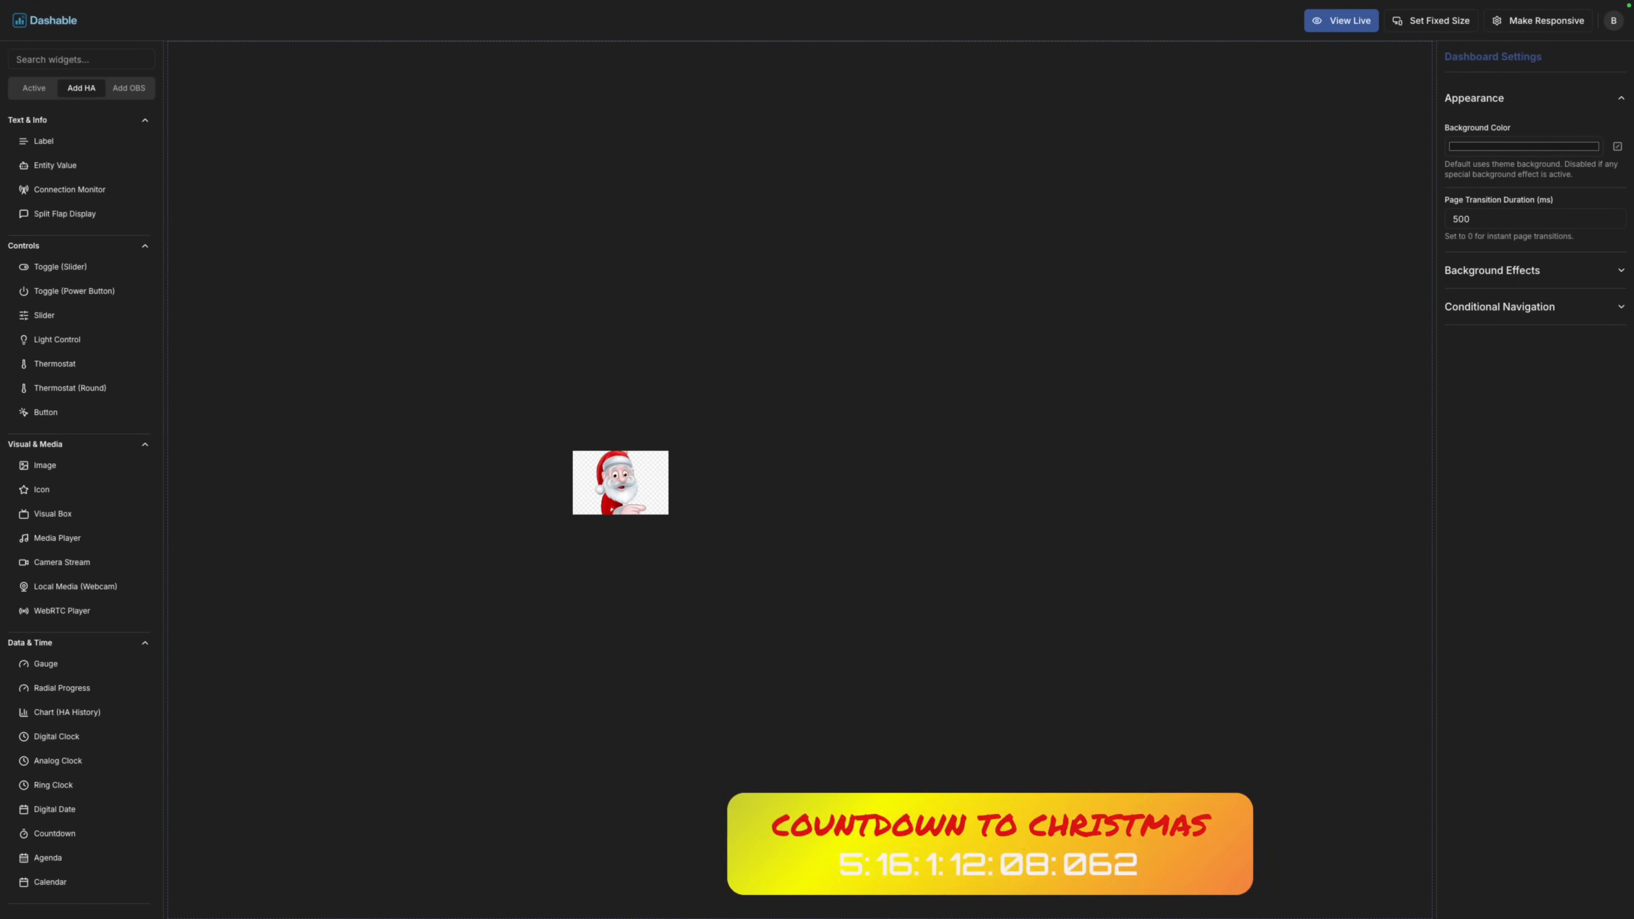
click(630, 497)
triple_click(1487, 285)
key(super+v)
drag(620, 482, 731, 800)
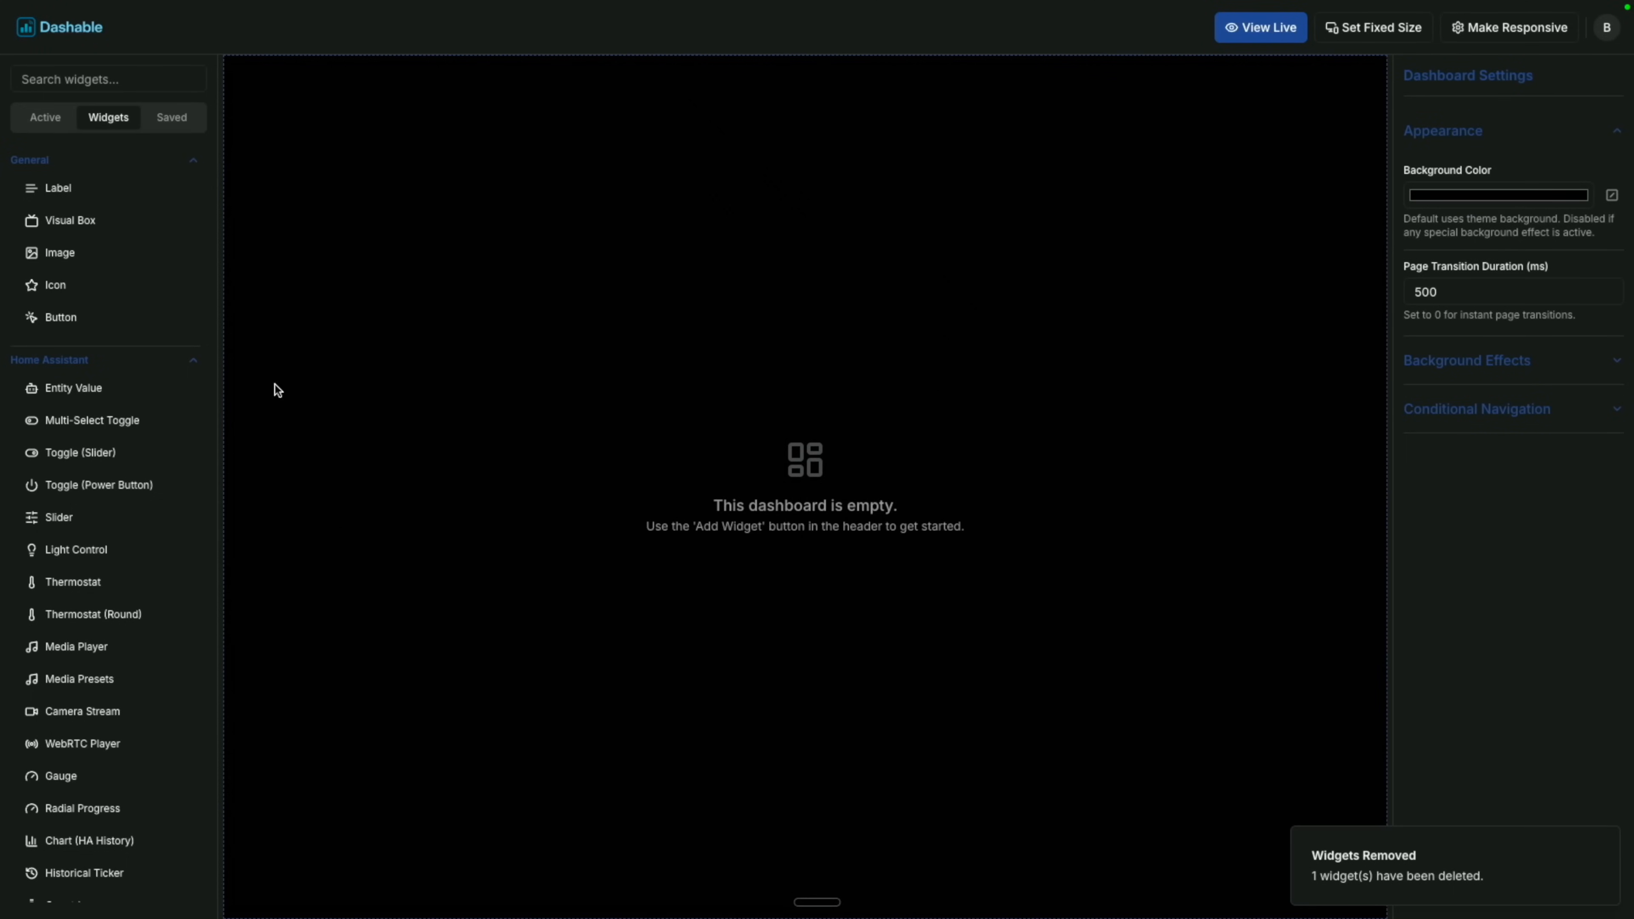
Add an icon widget, enlarge it, and change its icon to Fan.
drag(106, 288, 624, 463)
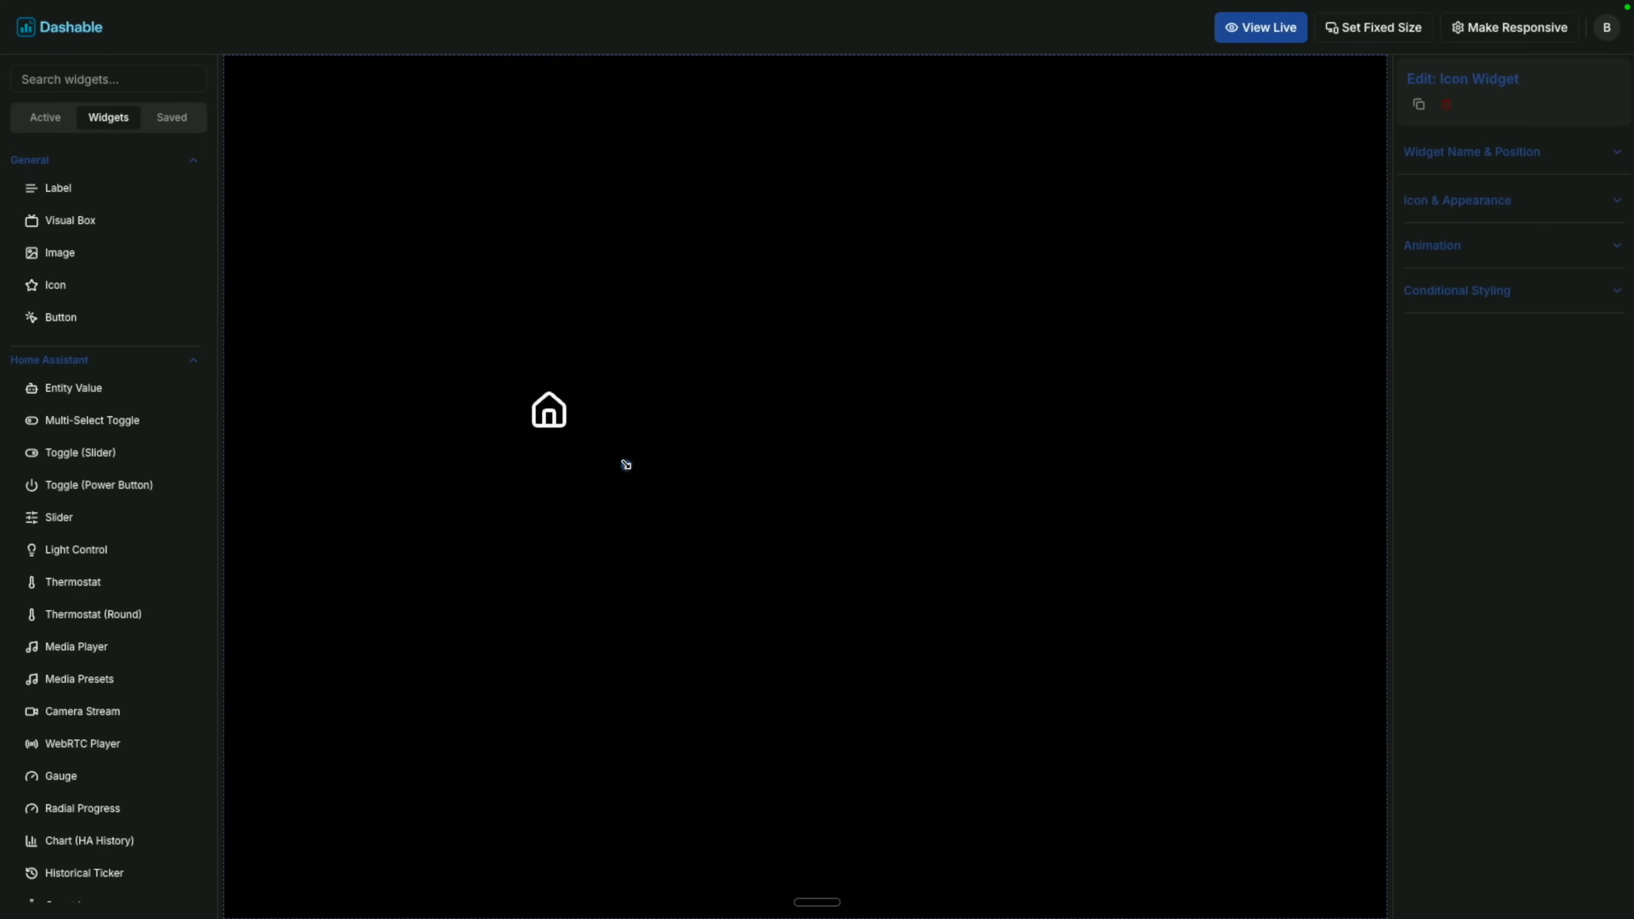
click(1522, 202)
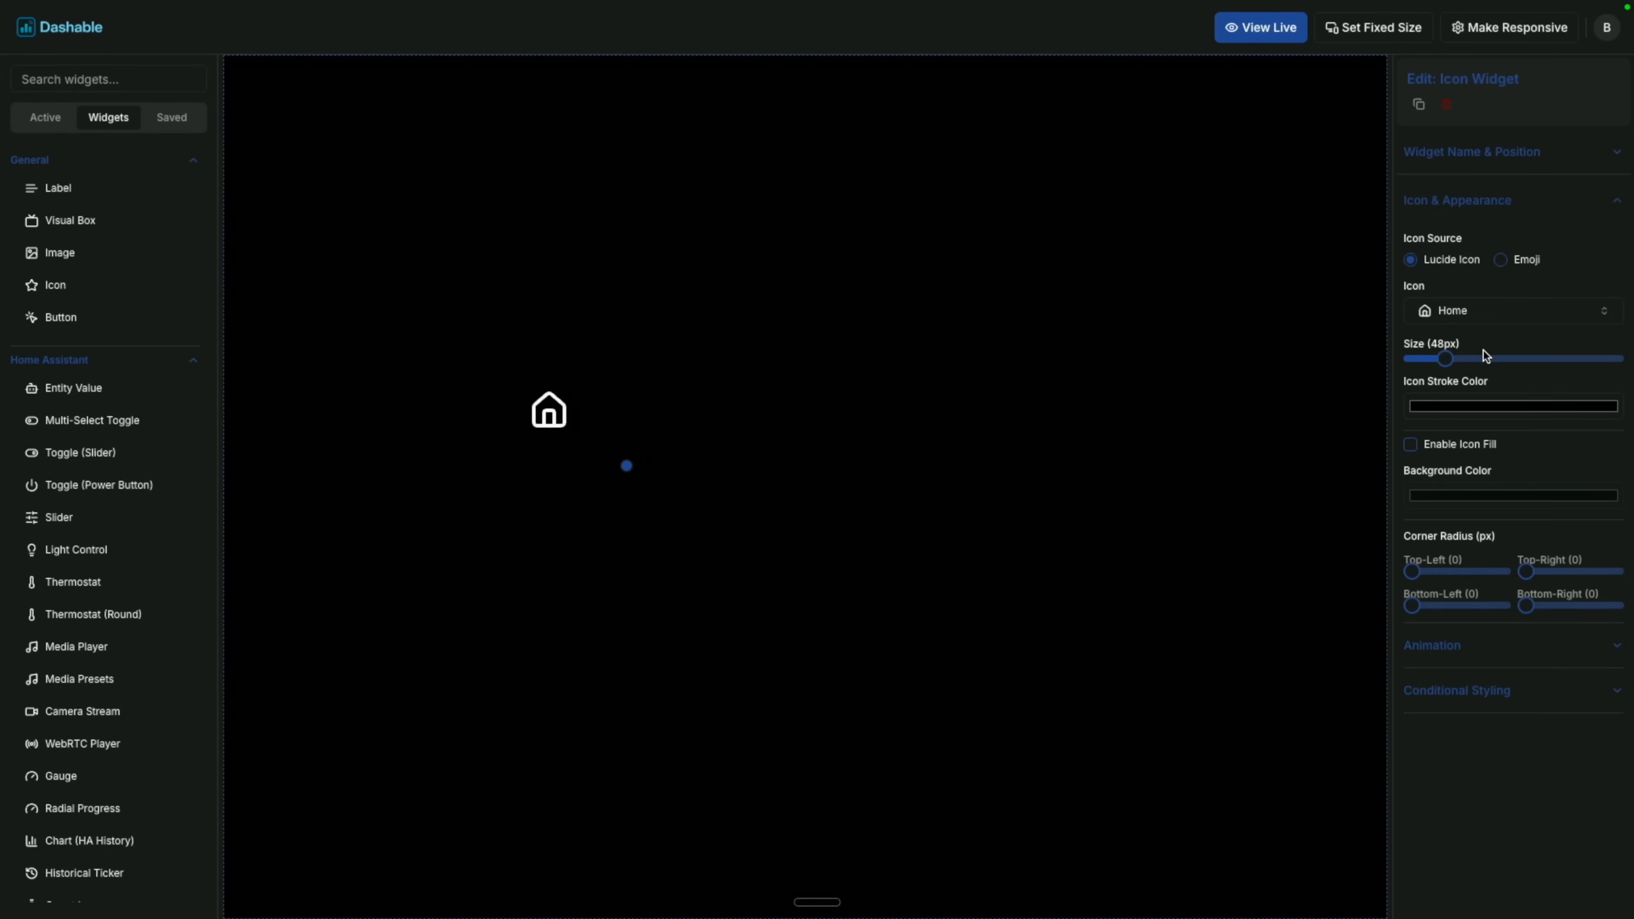
drag(1486, 356, 1510, 357)
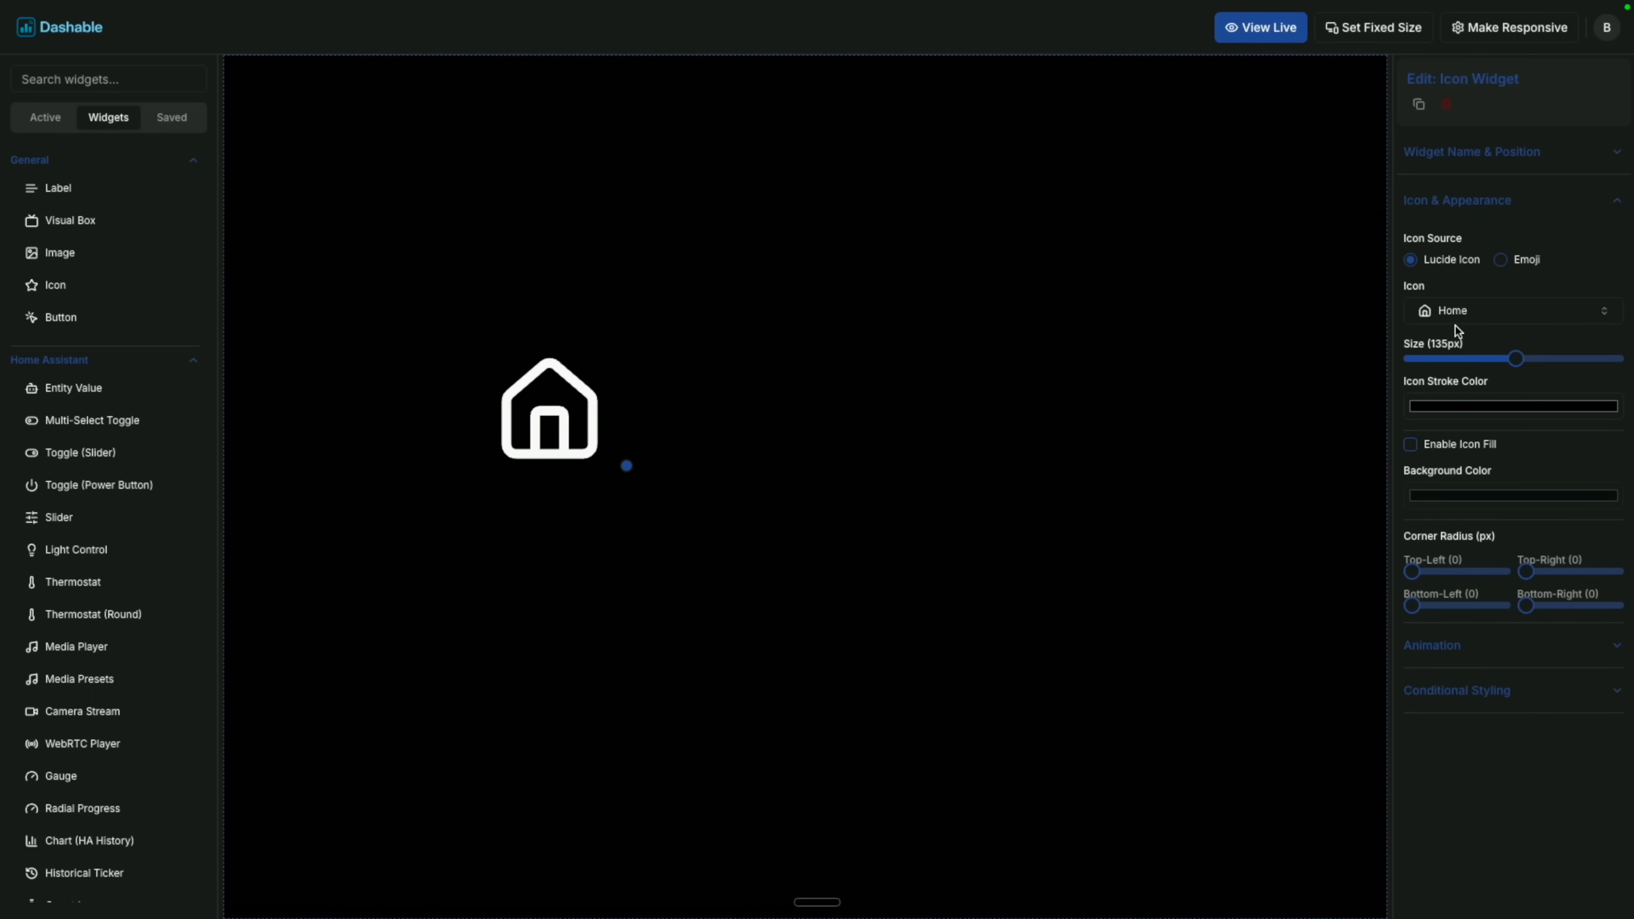
click(1459, 315)
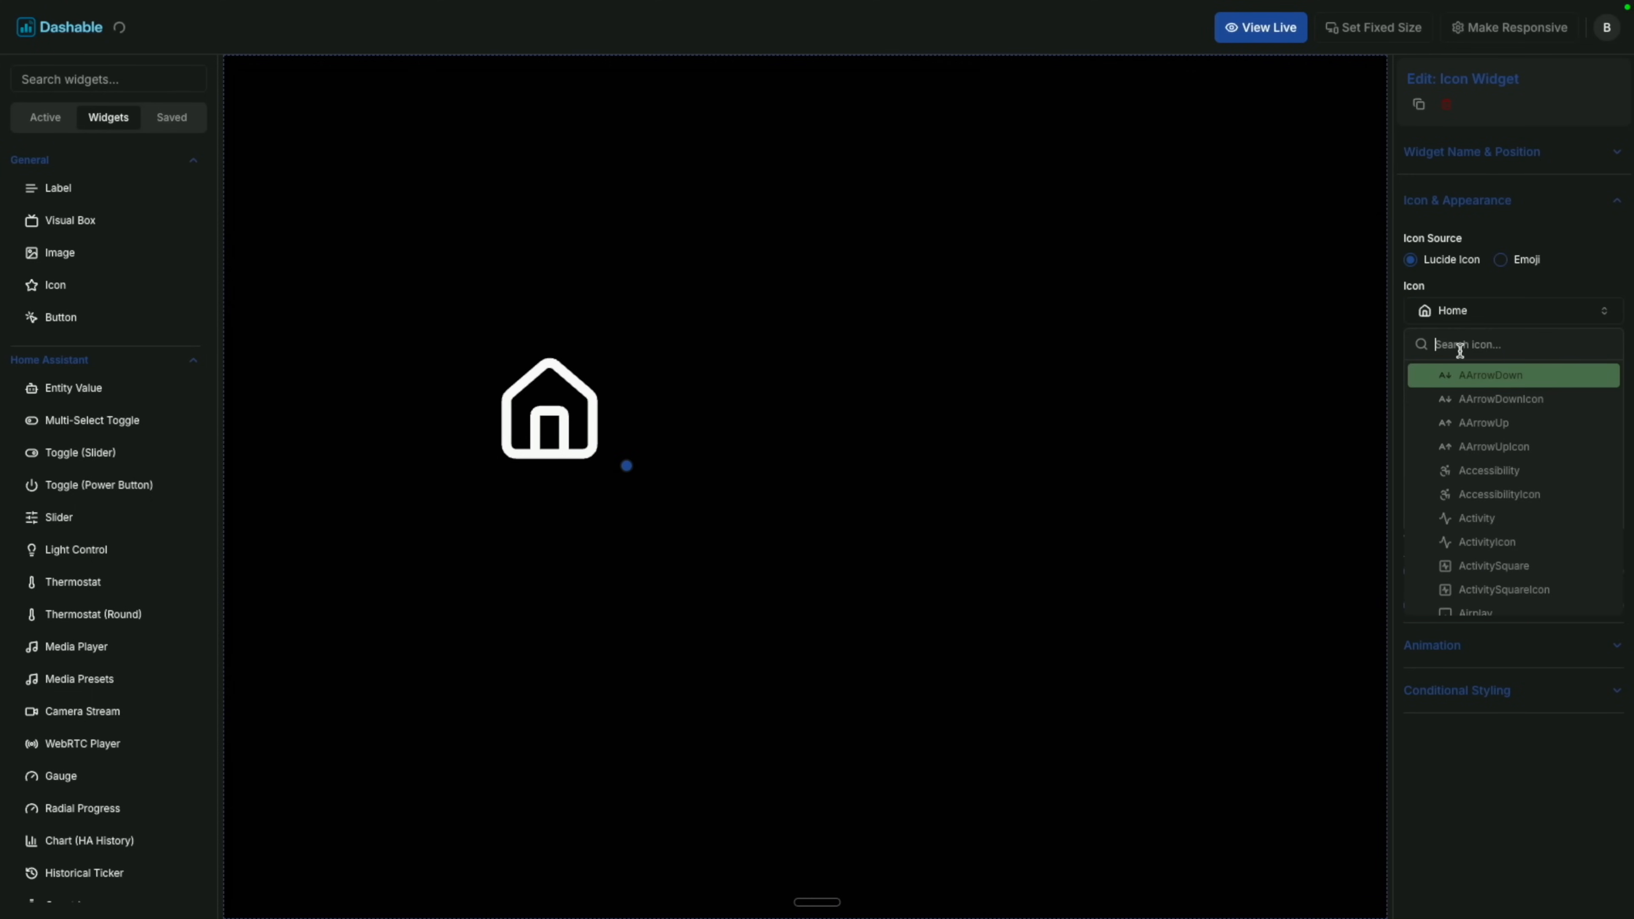
text(fan)
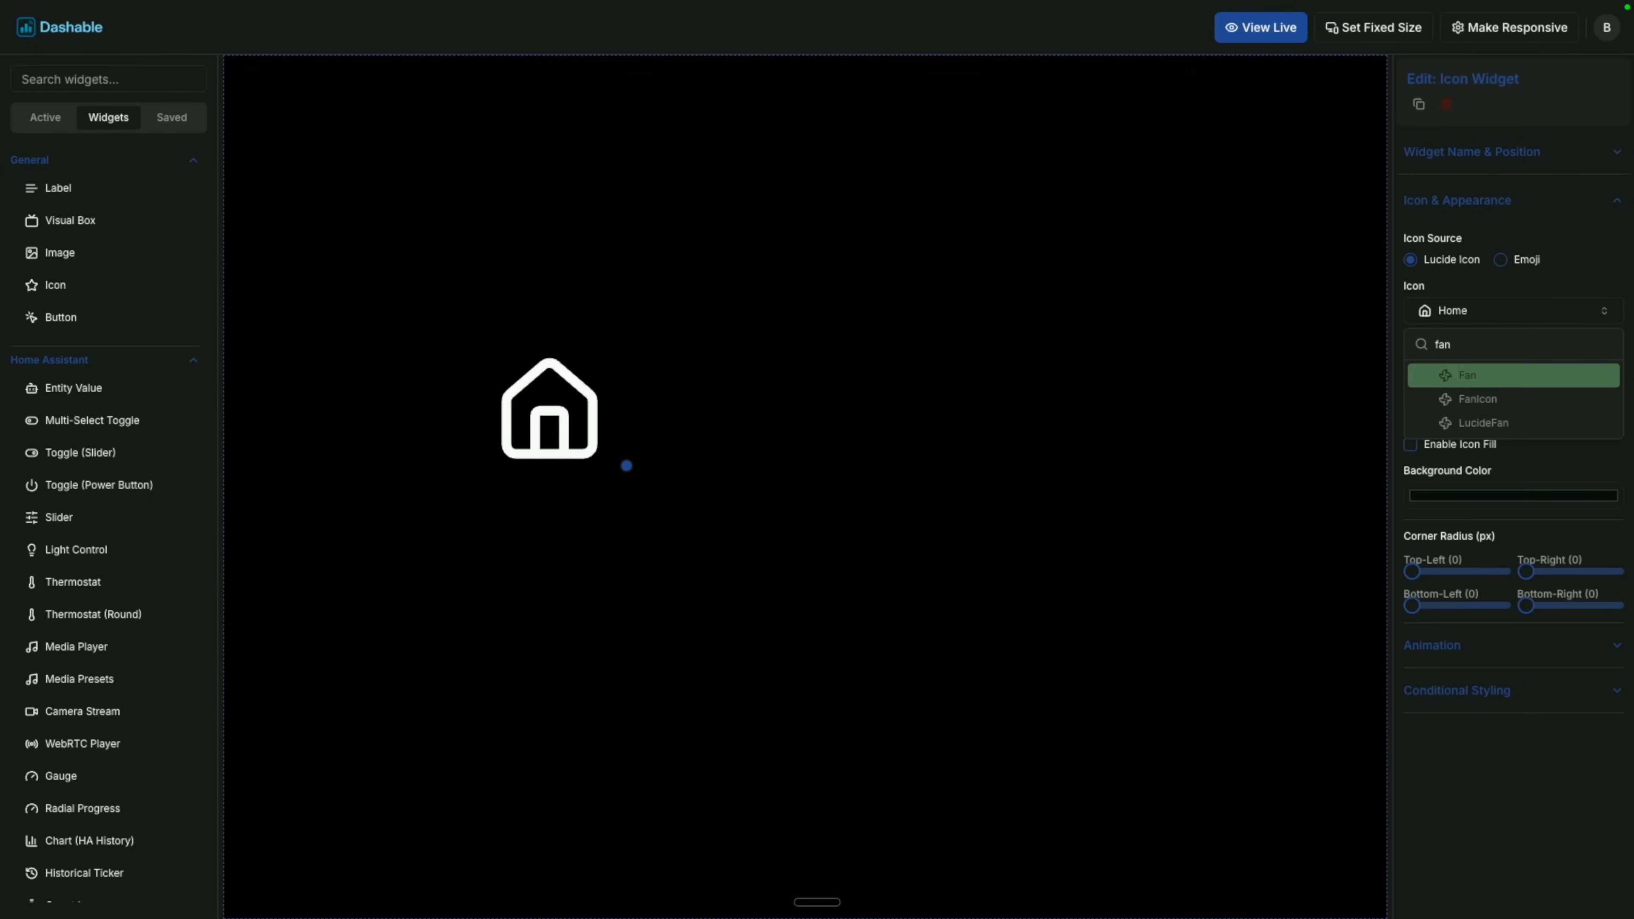
key(Return)
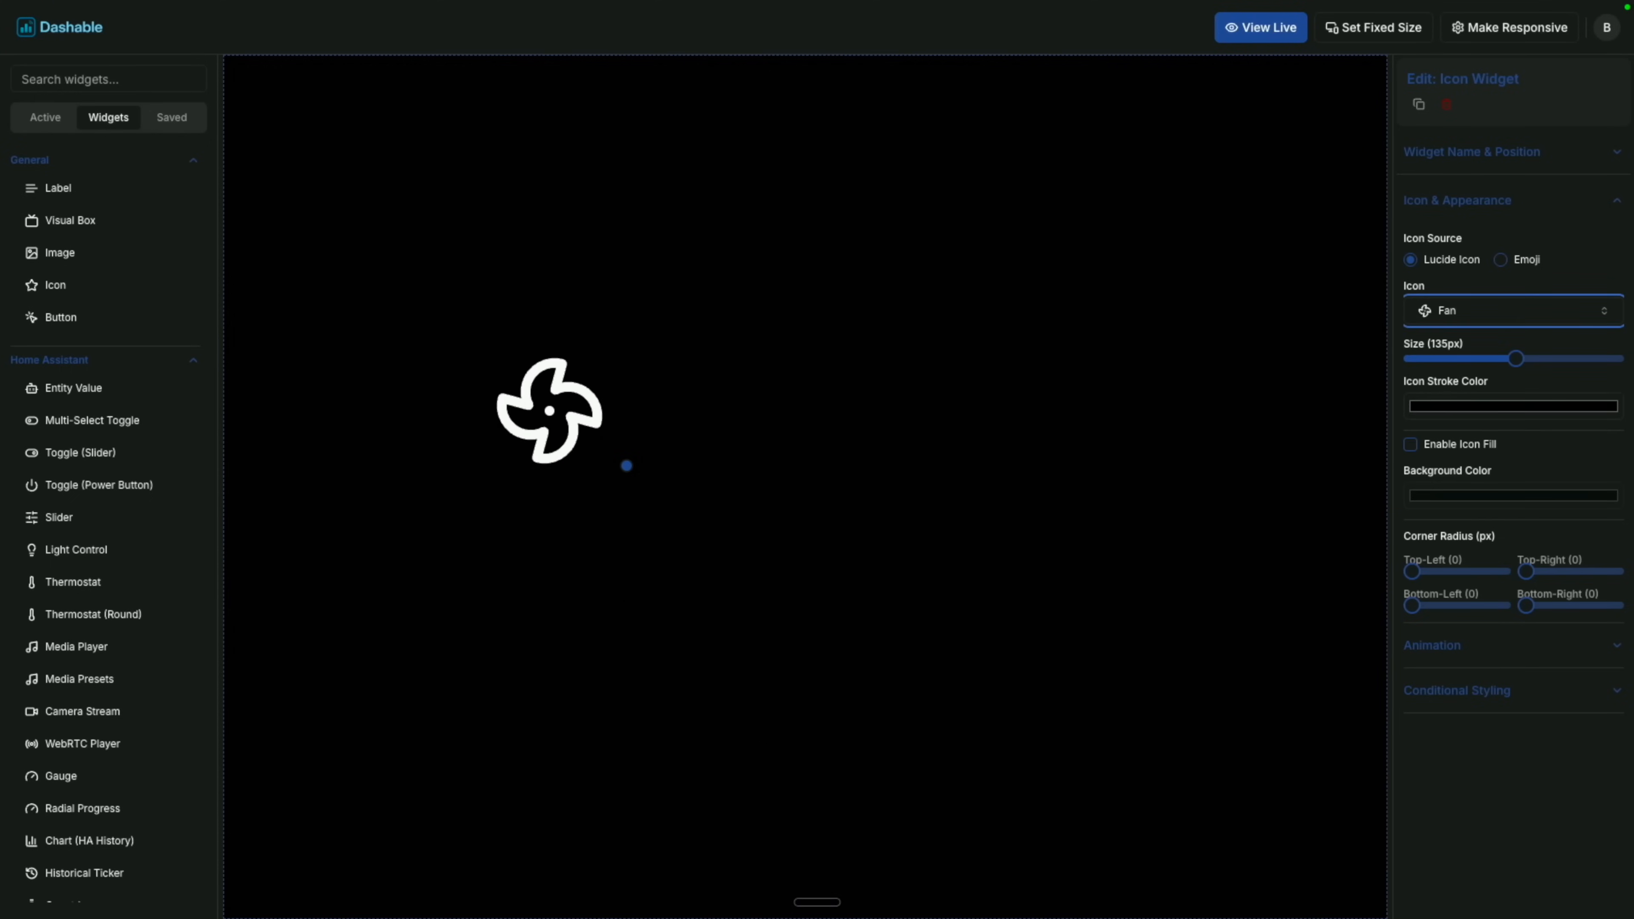
Add a Toggle Slider bound to Elgato Main Key Light, then select the fan icon.
drag(103, 454, 975, 392)
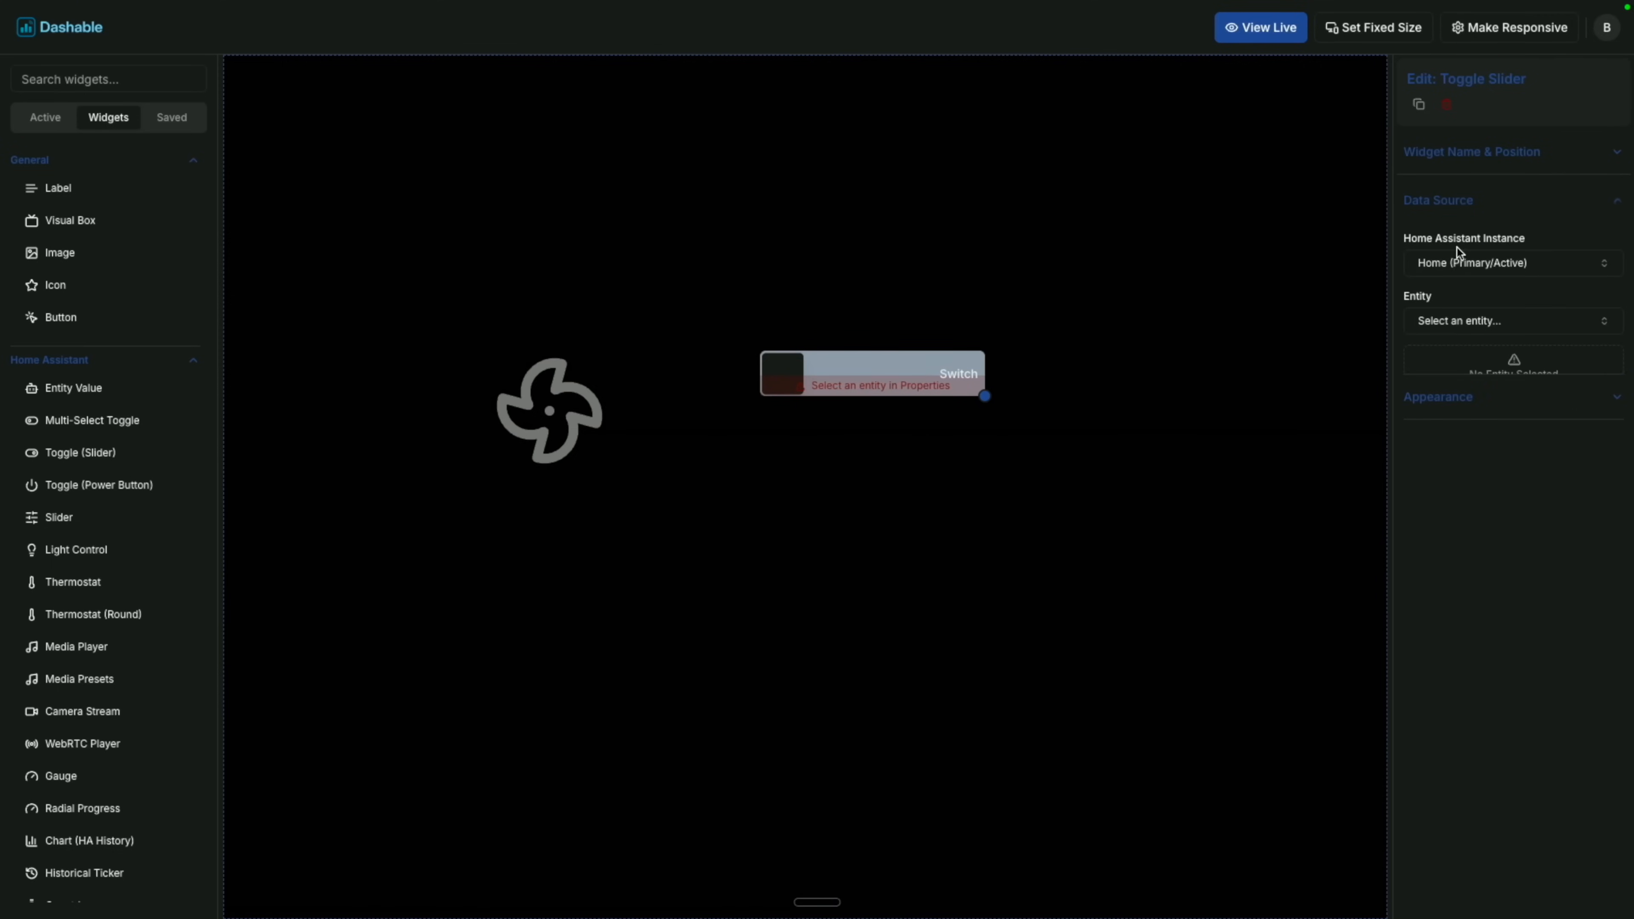
click(1468, 321)
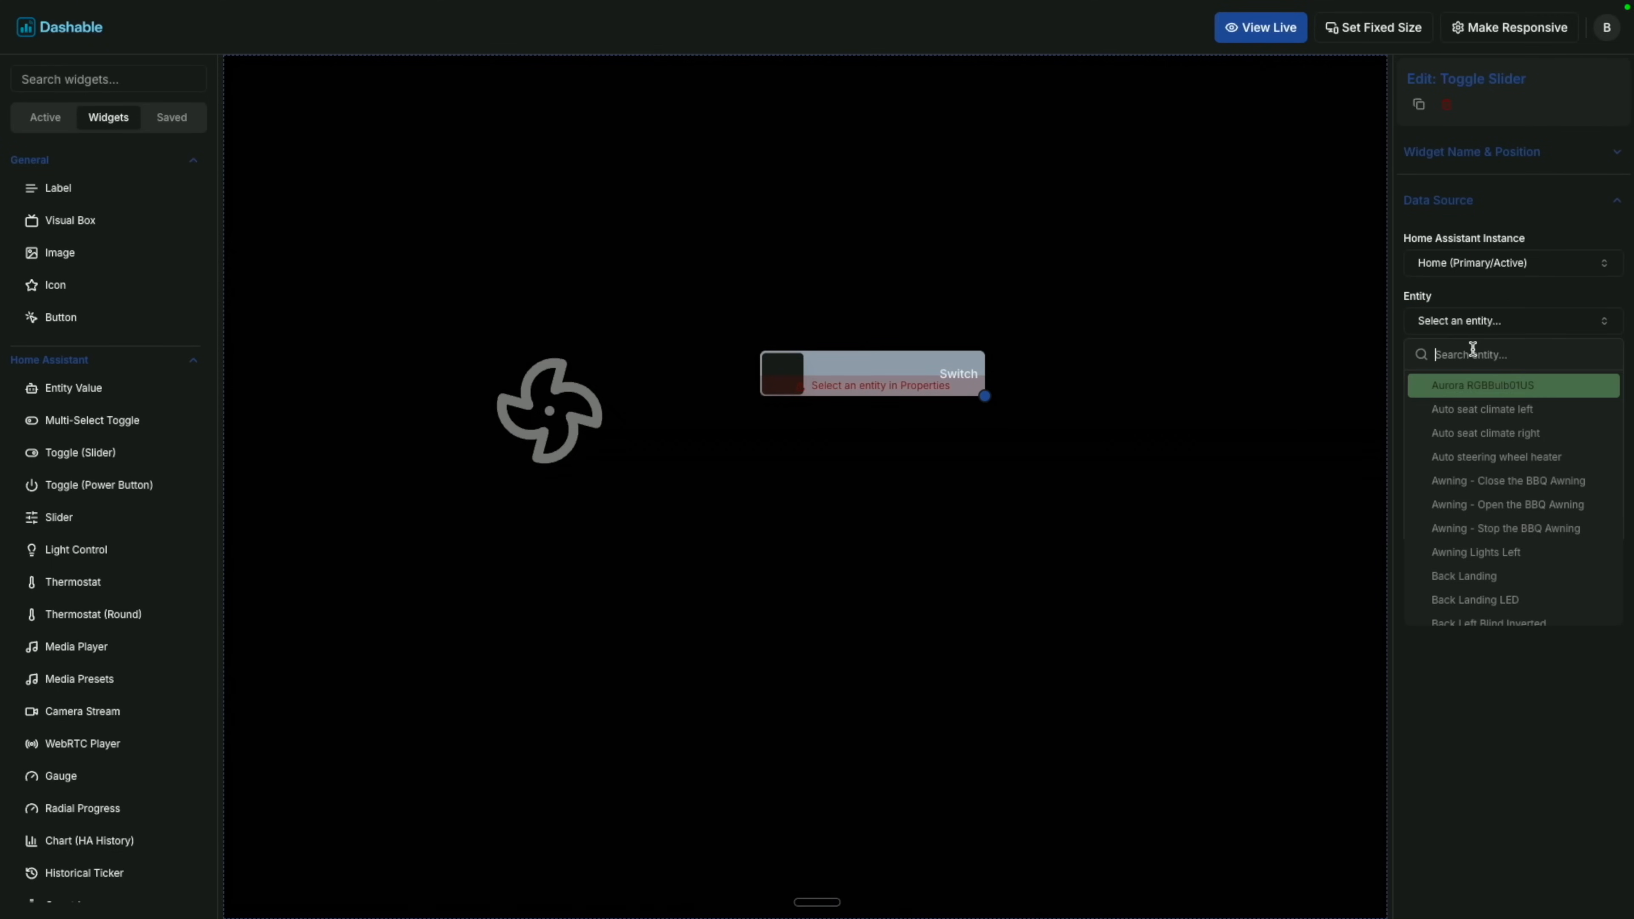
text(elgato)
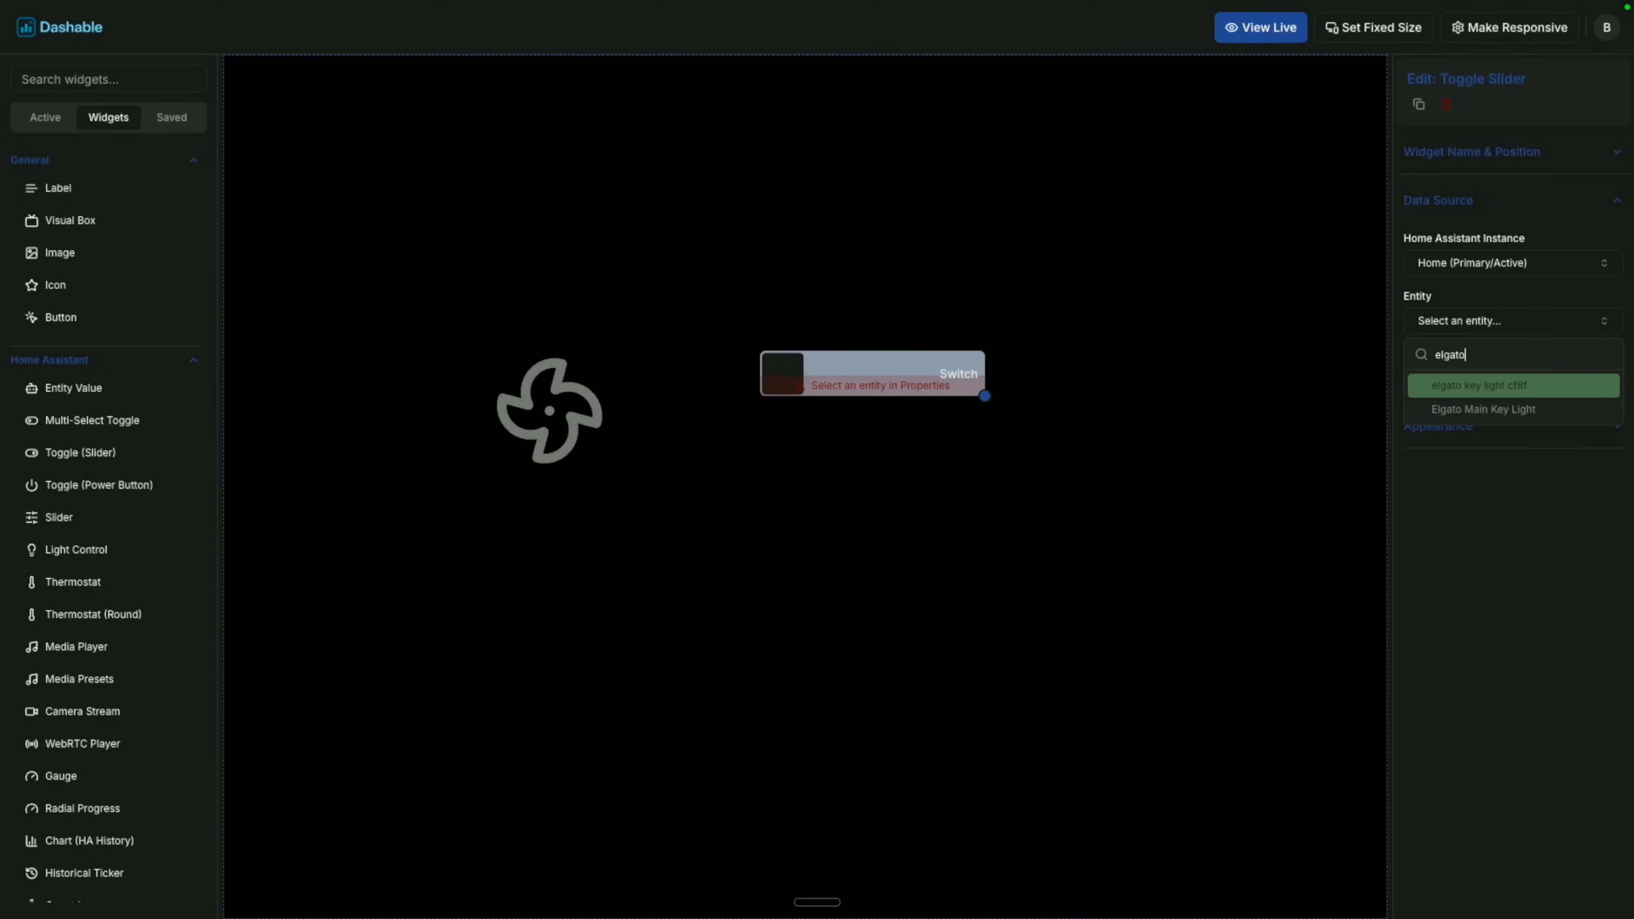
key(Down)
key(Return)
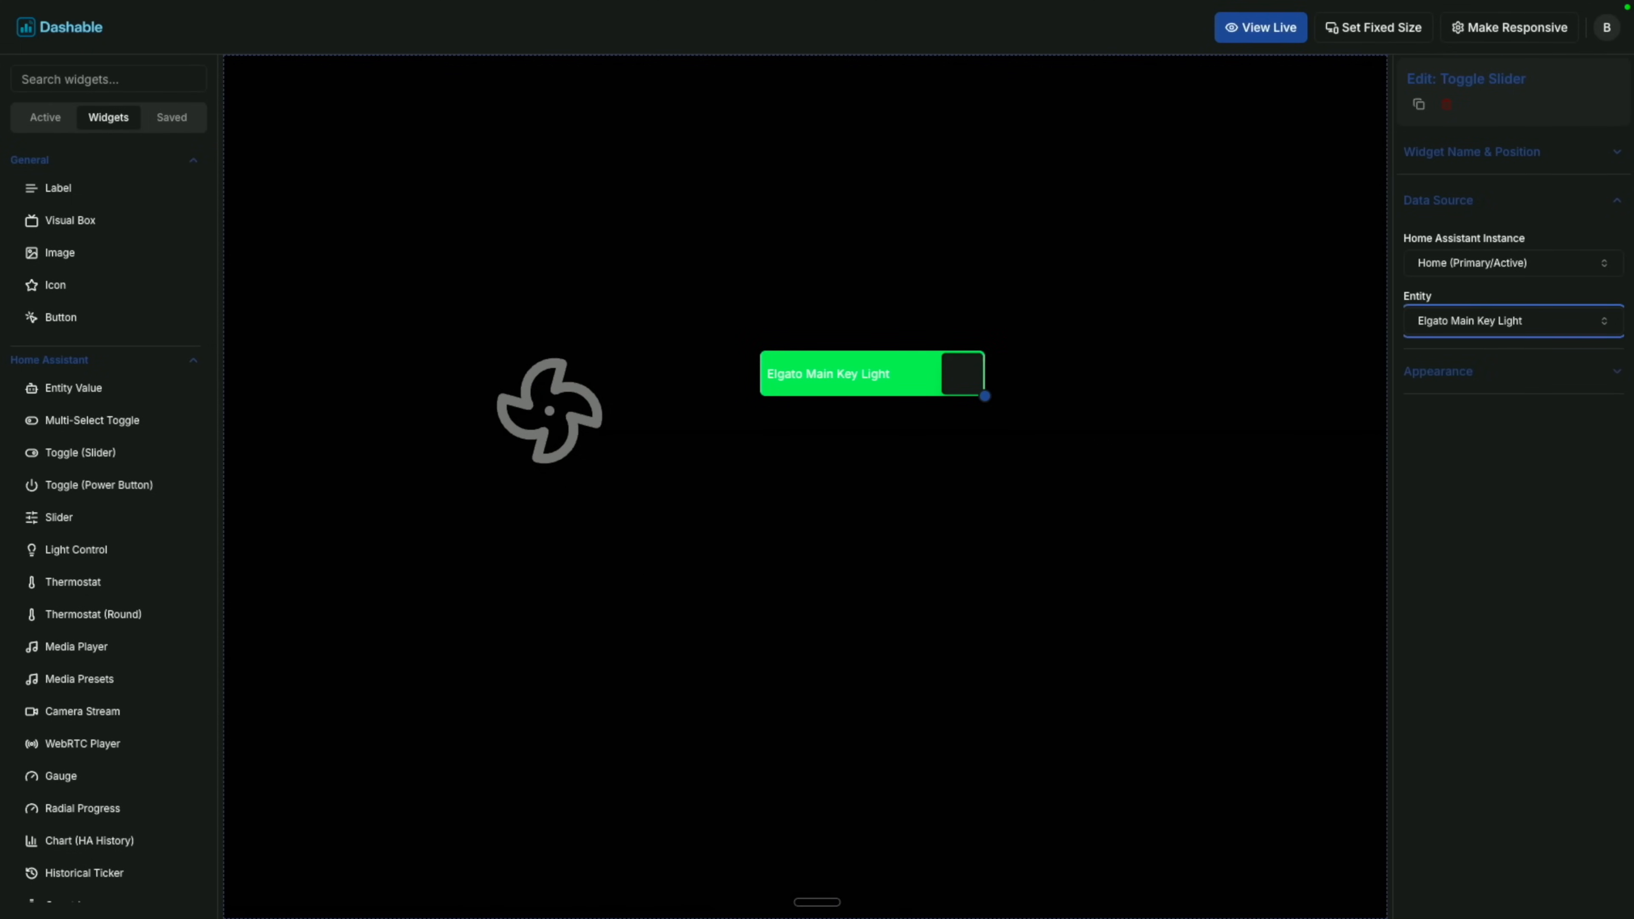
click(519, 433)
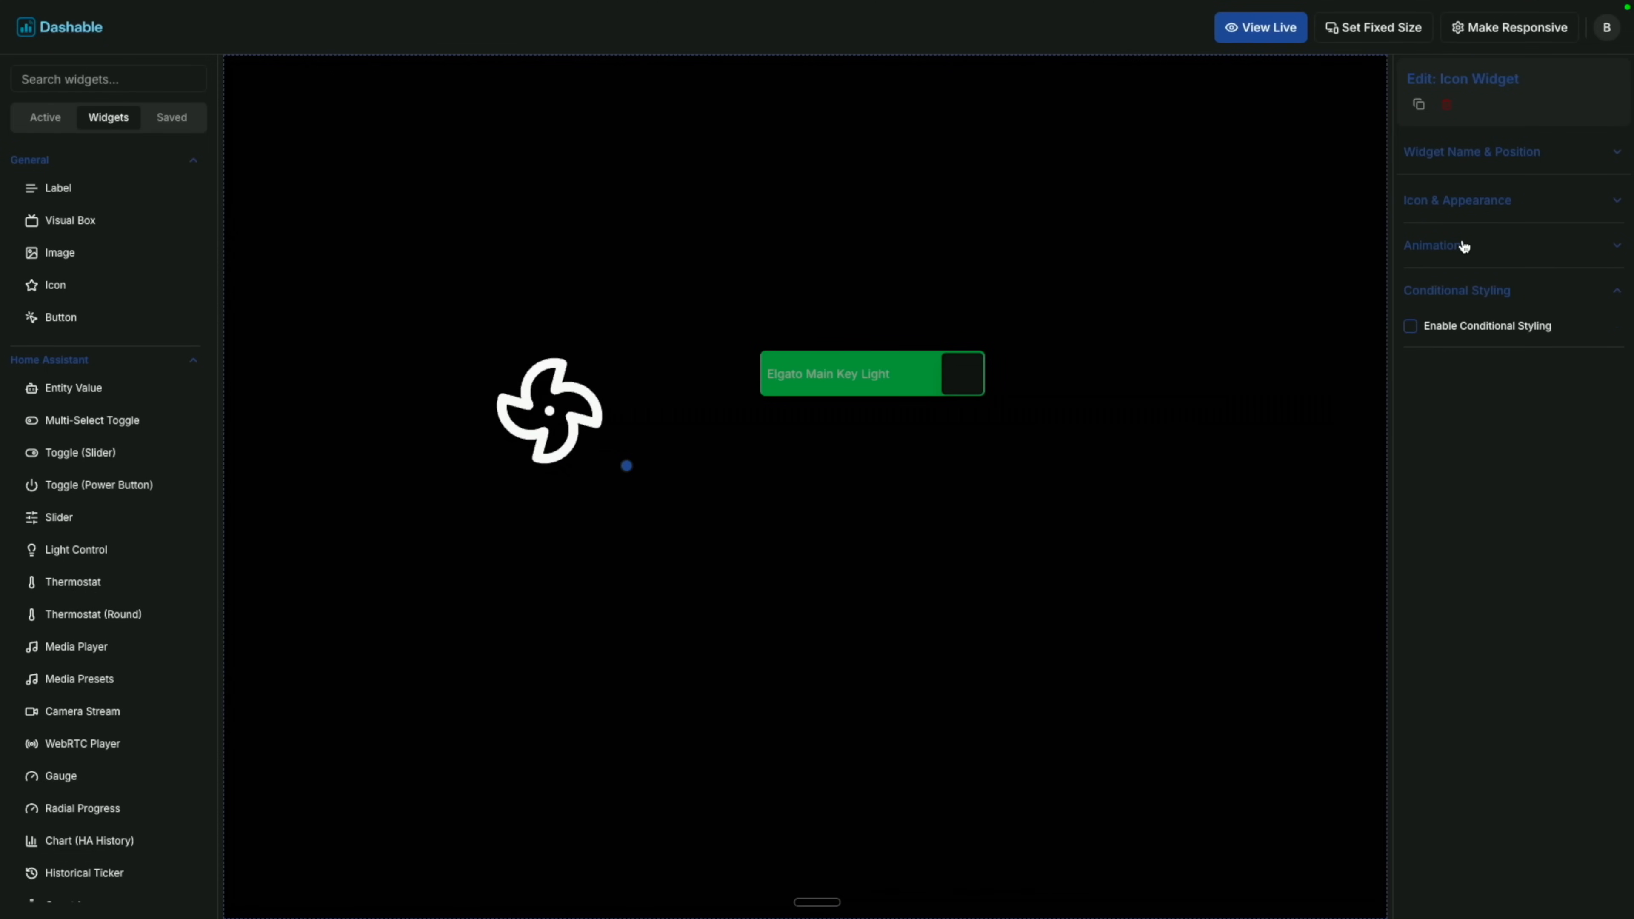
Give the fan a 10-second Rotate animation and enable Conditional Styling.
click(1480, 312)
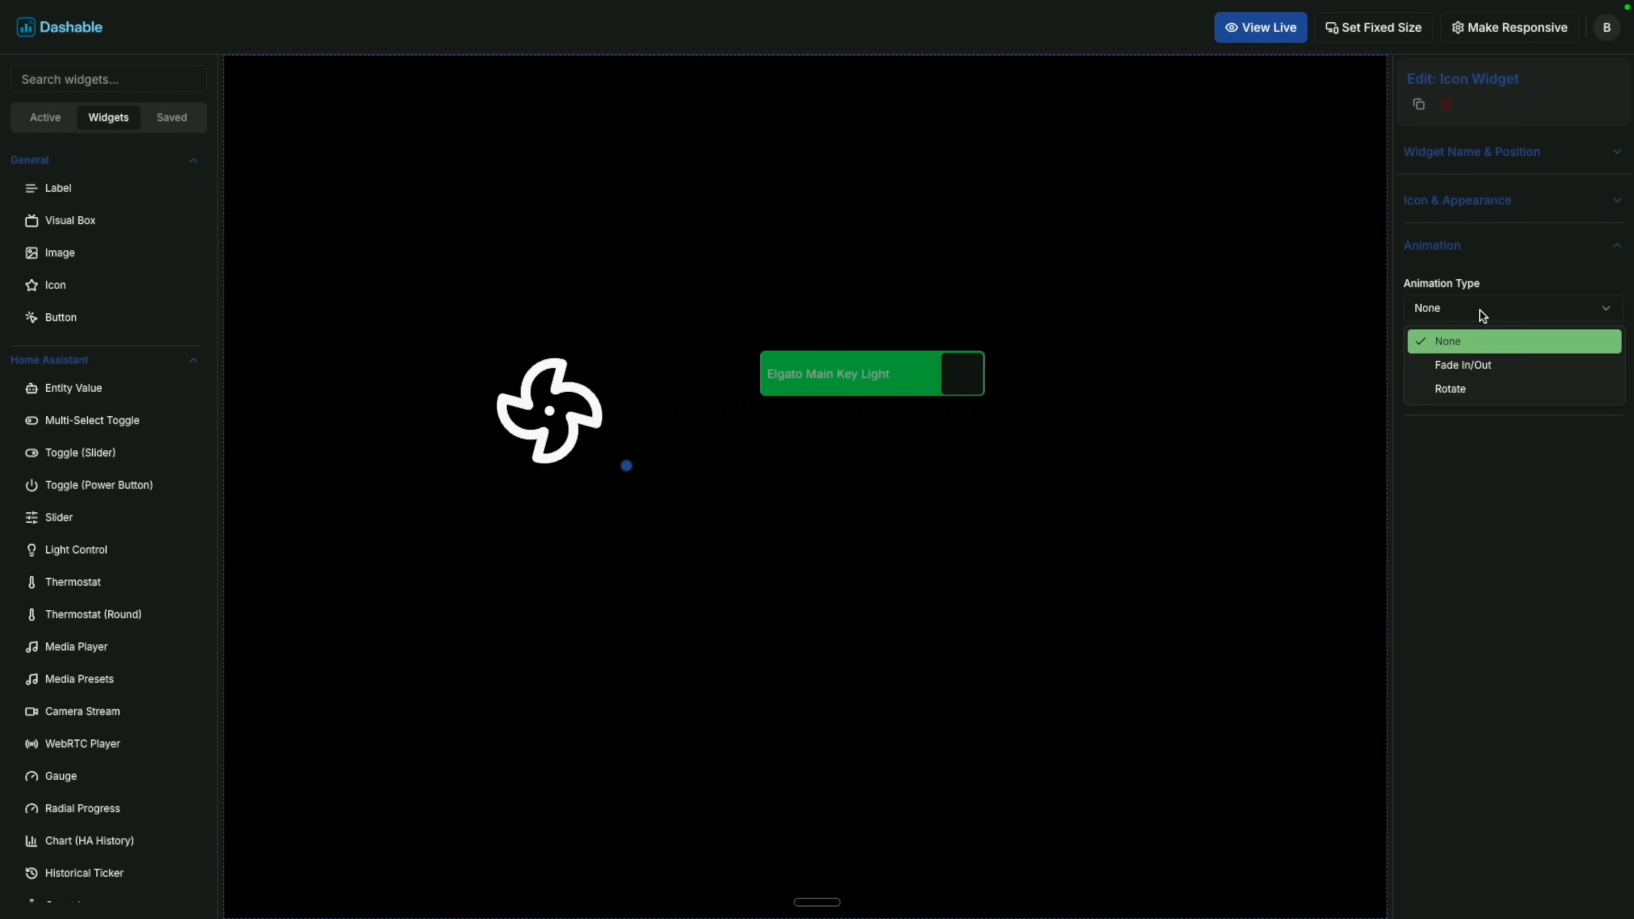
click(1482, 386)
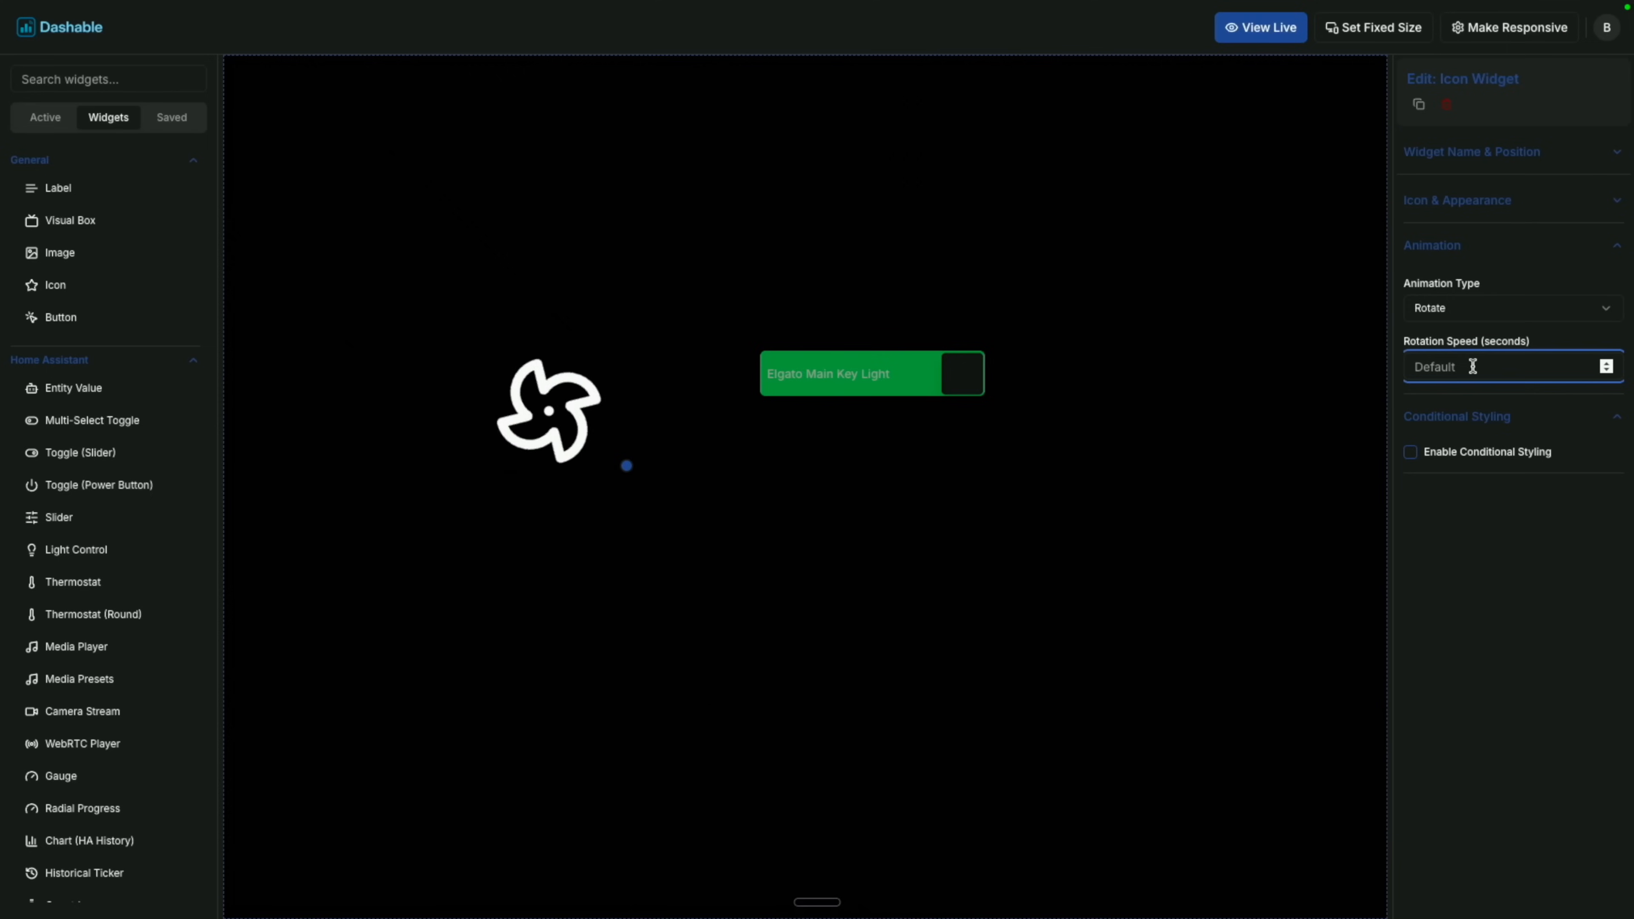
click(1502, 539)
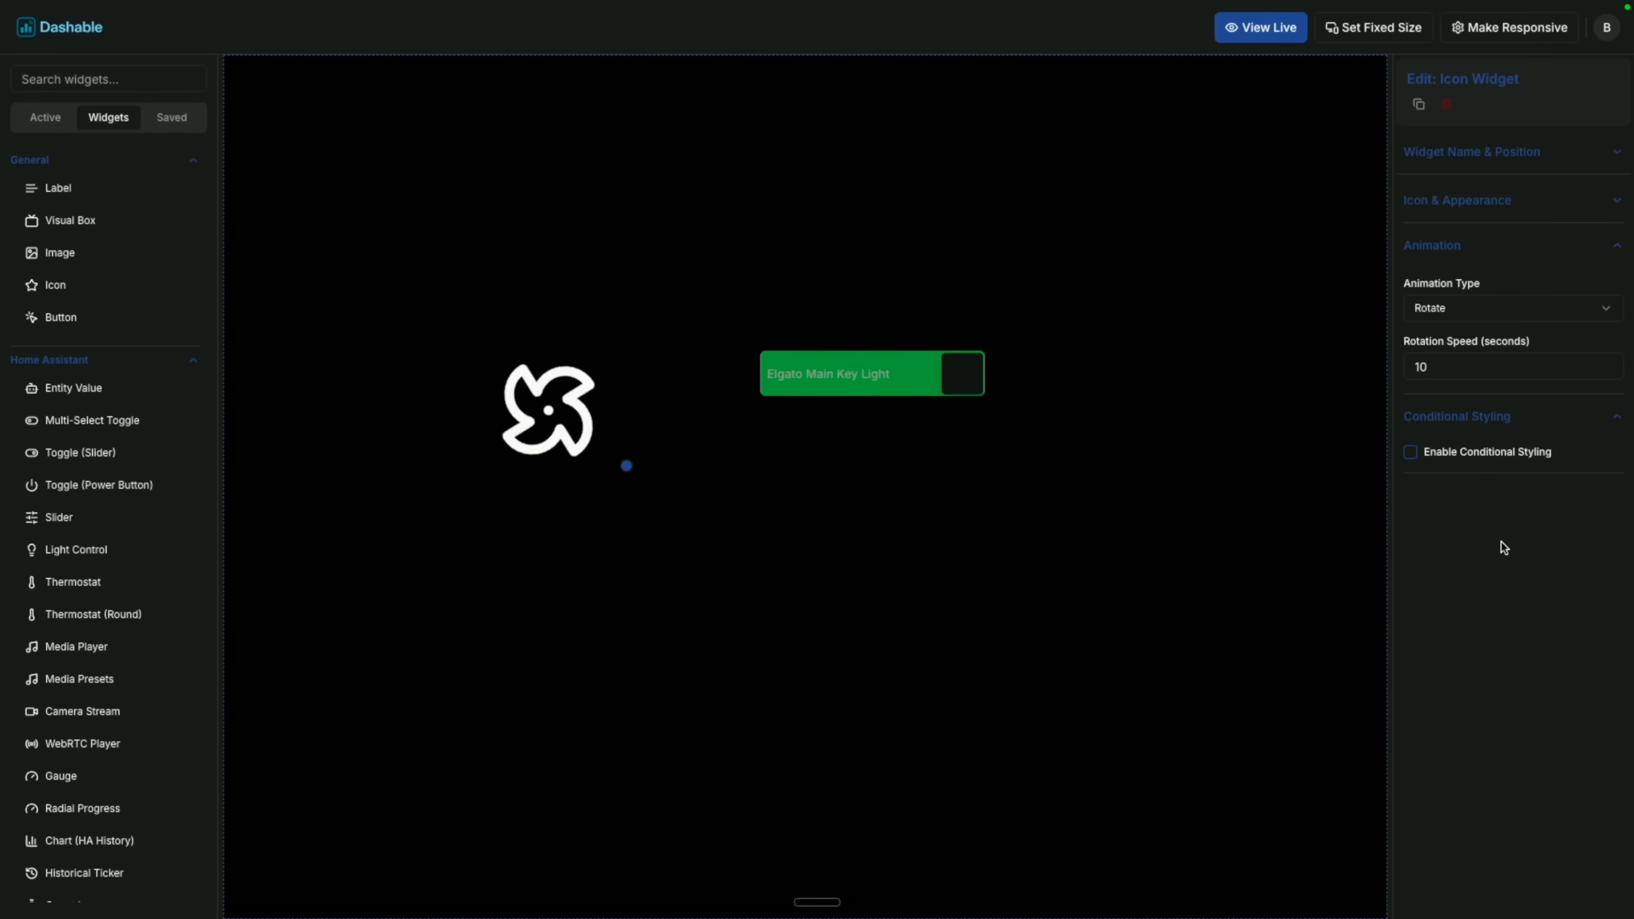
click(1458, 452)
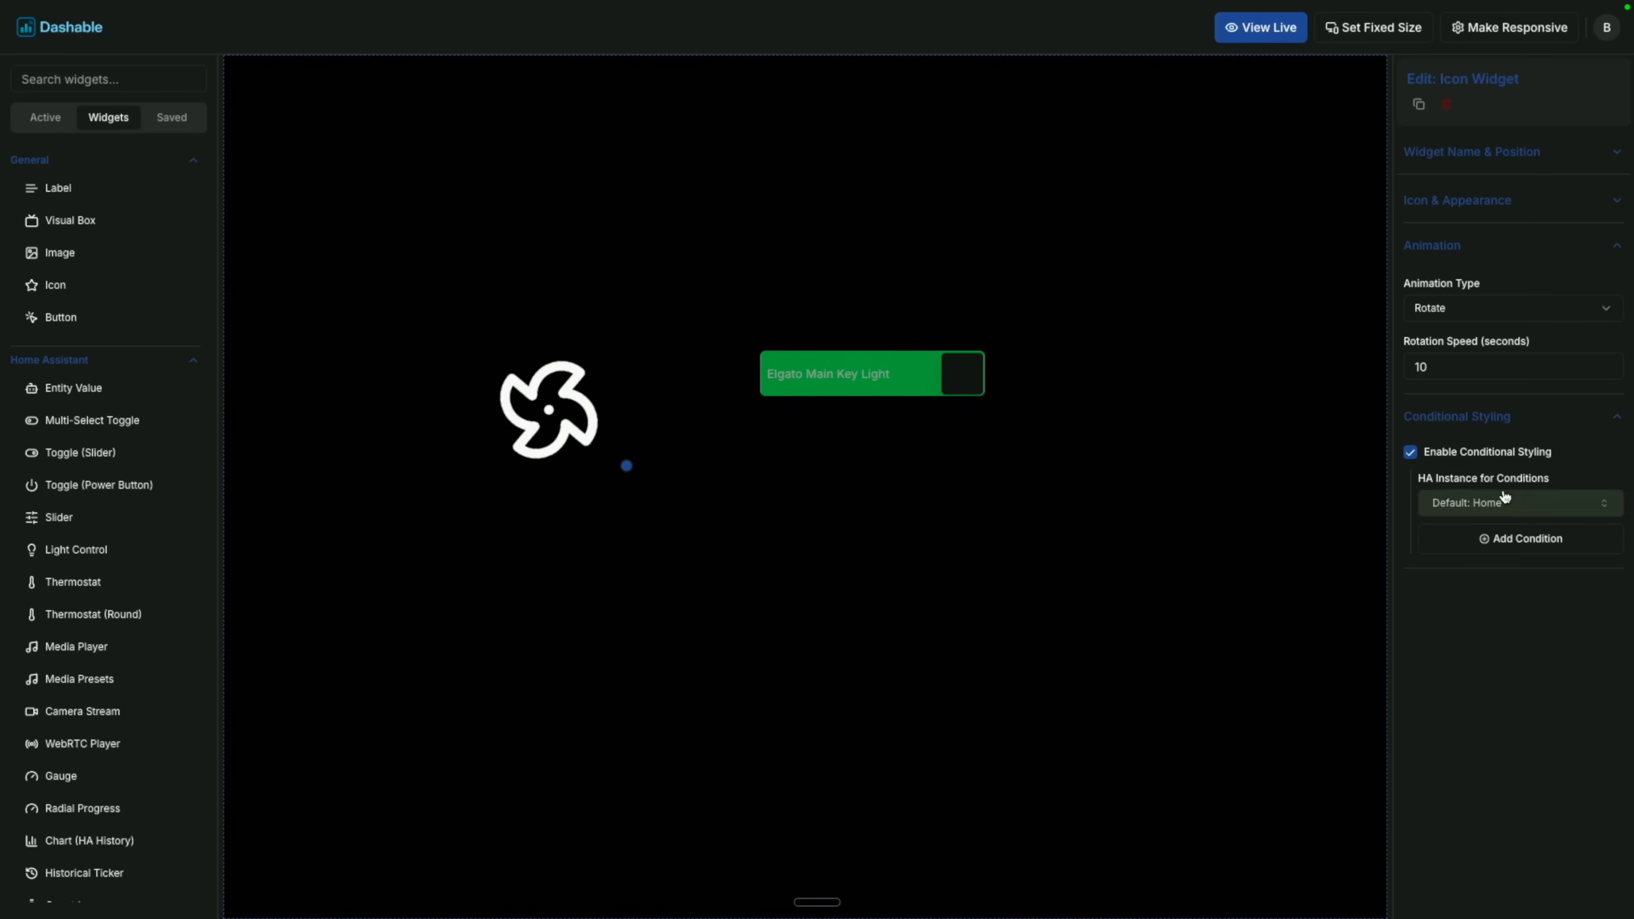
Add a condition for Elgato Main Key Light equals off, overriding the animation to Rotate at 1 second.
click(1496, 541)
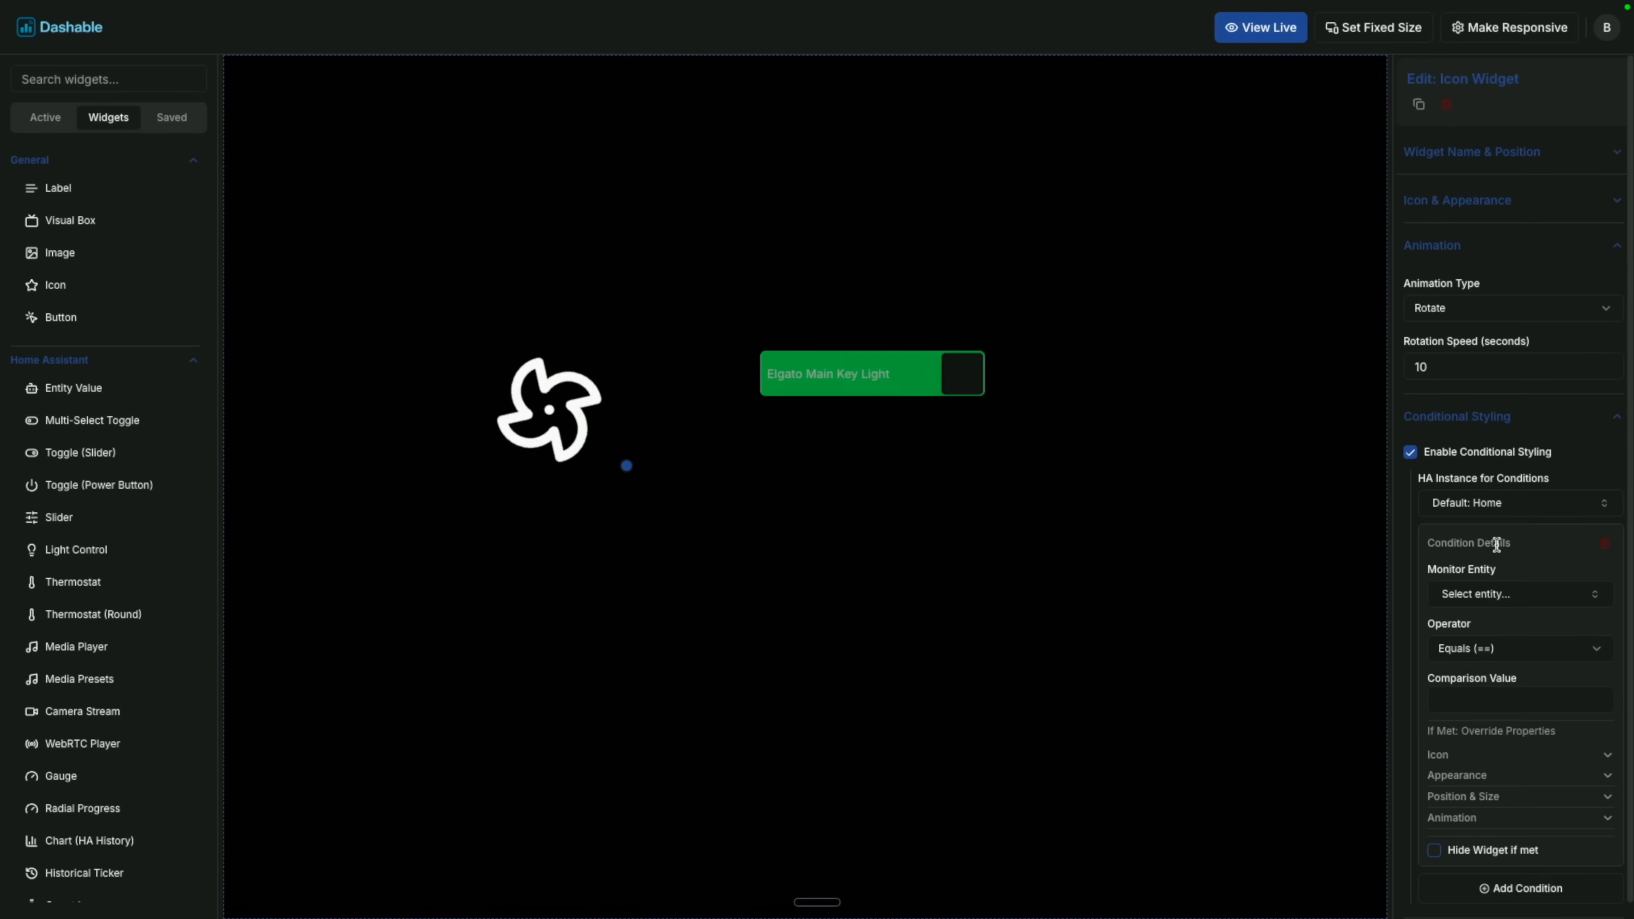
click(1505, 608)
text(elgato)
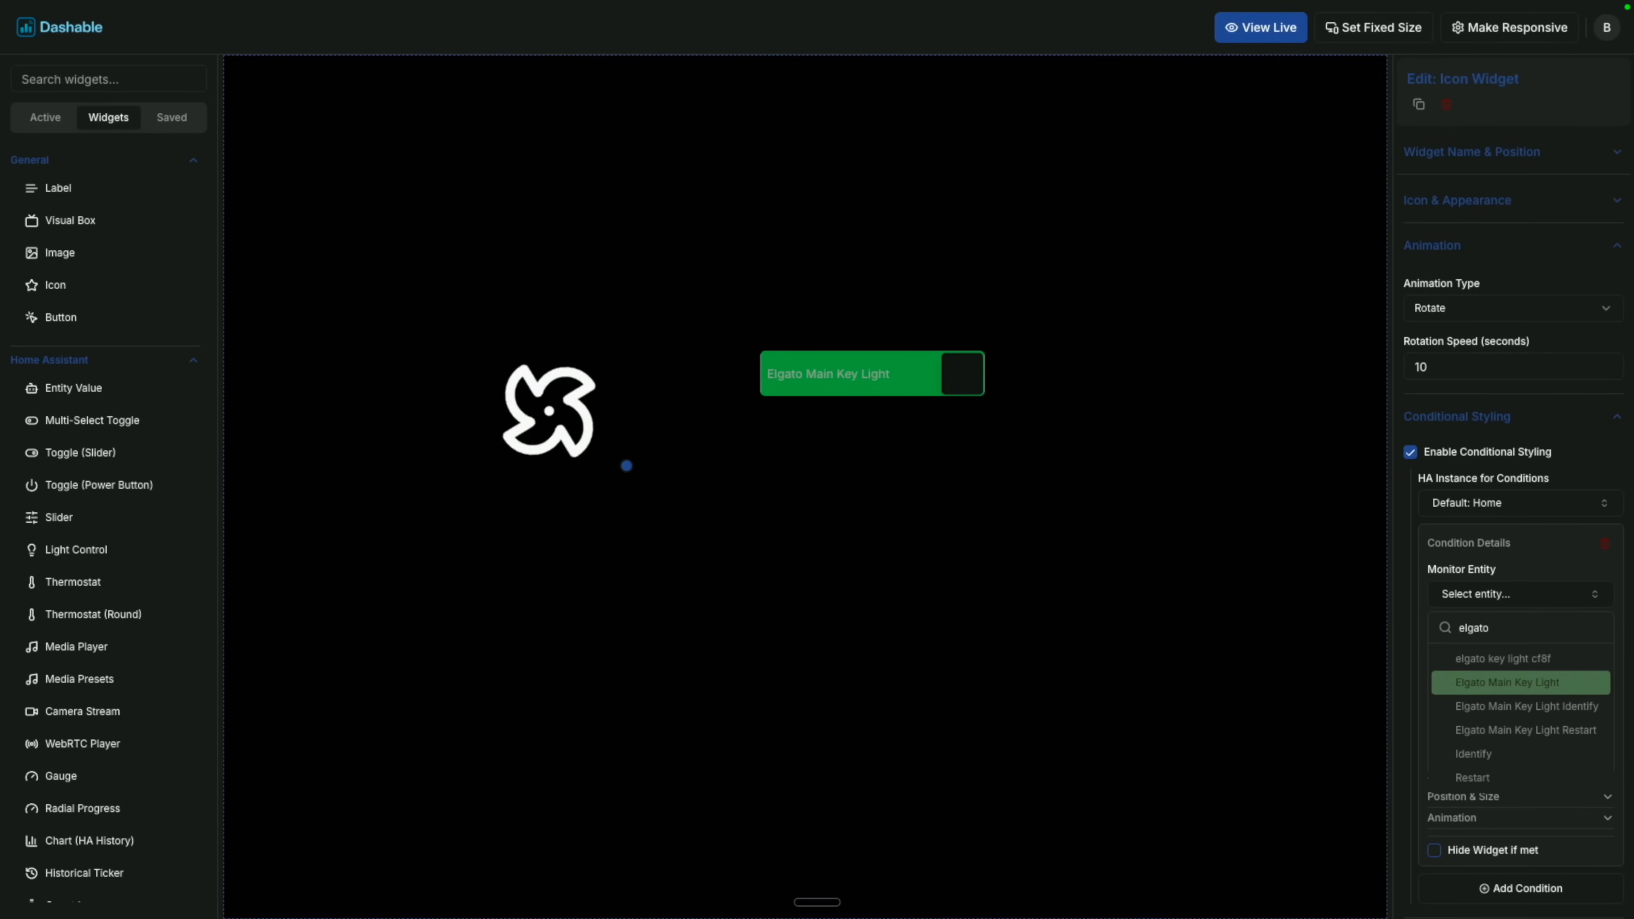
click(1507, 682)
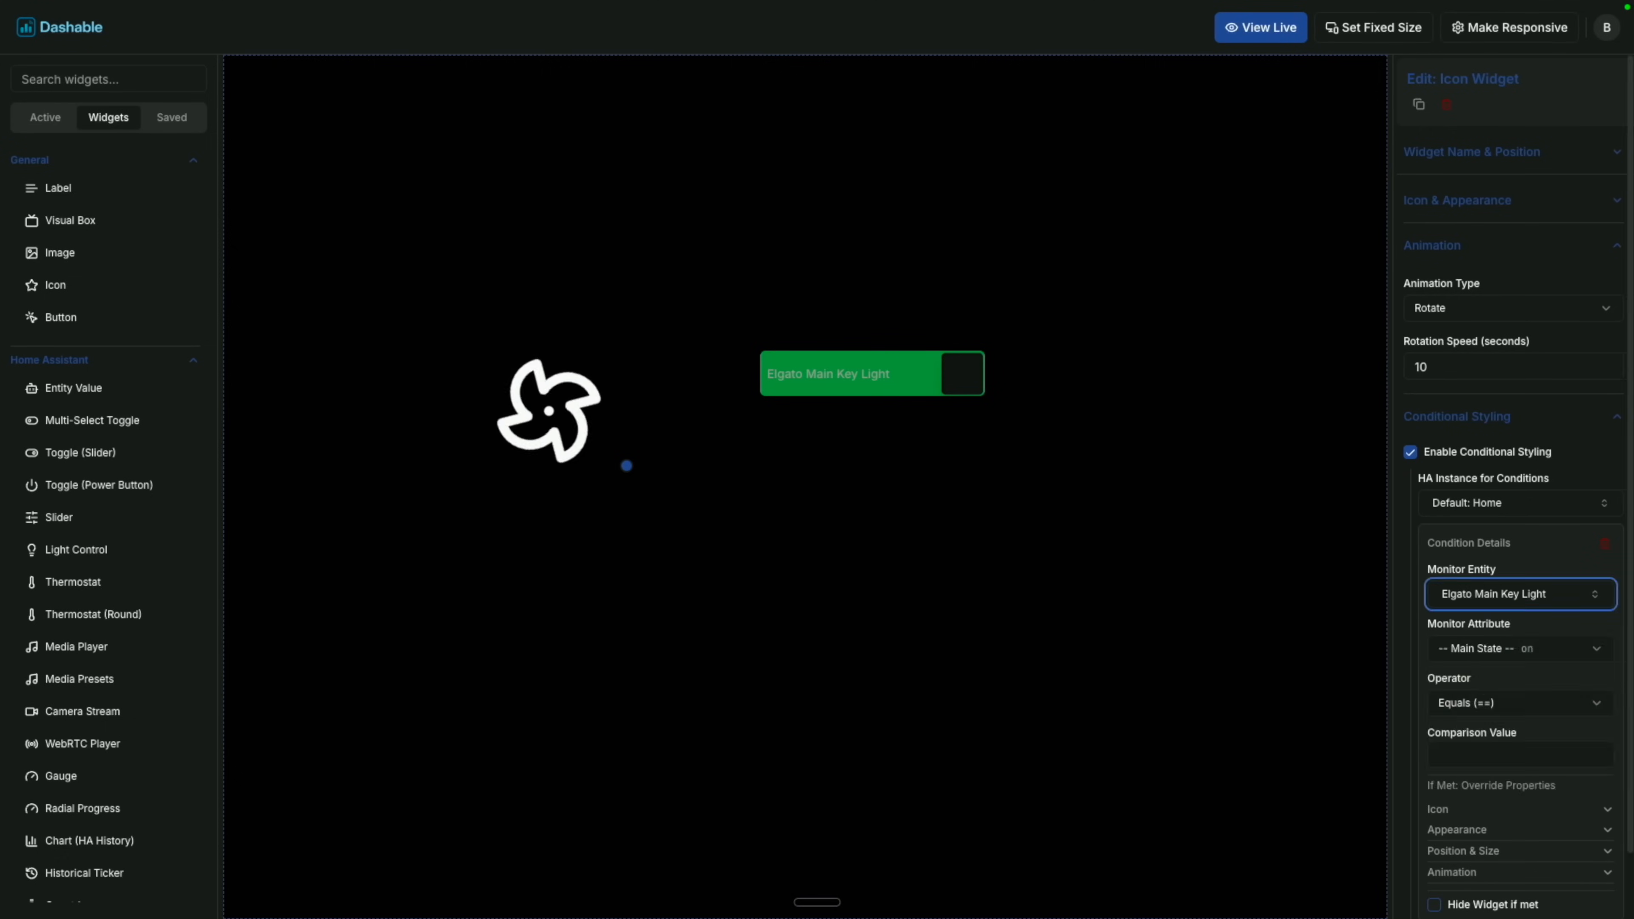
click(1486, 759)
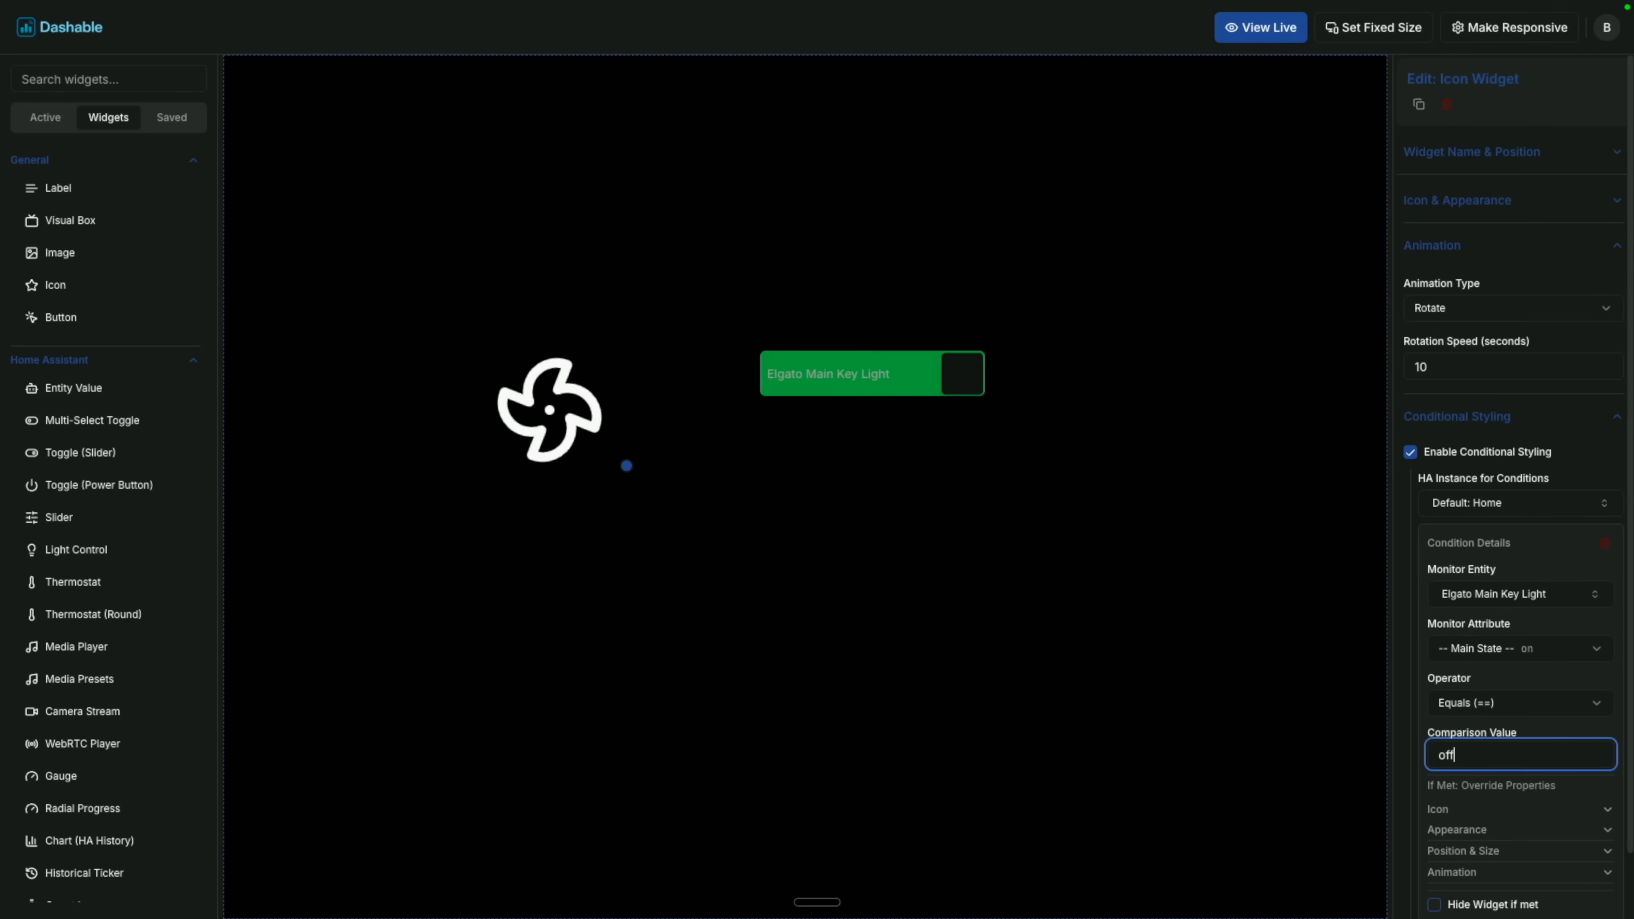
click(1485, 870)
scroll(1477, 856, down, 2)
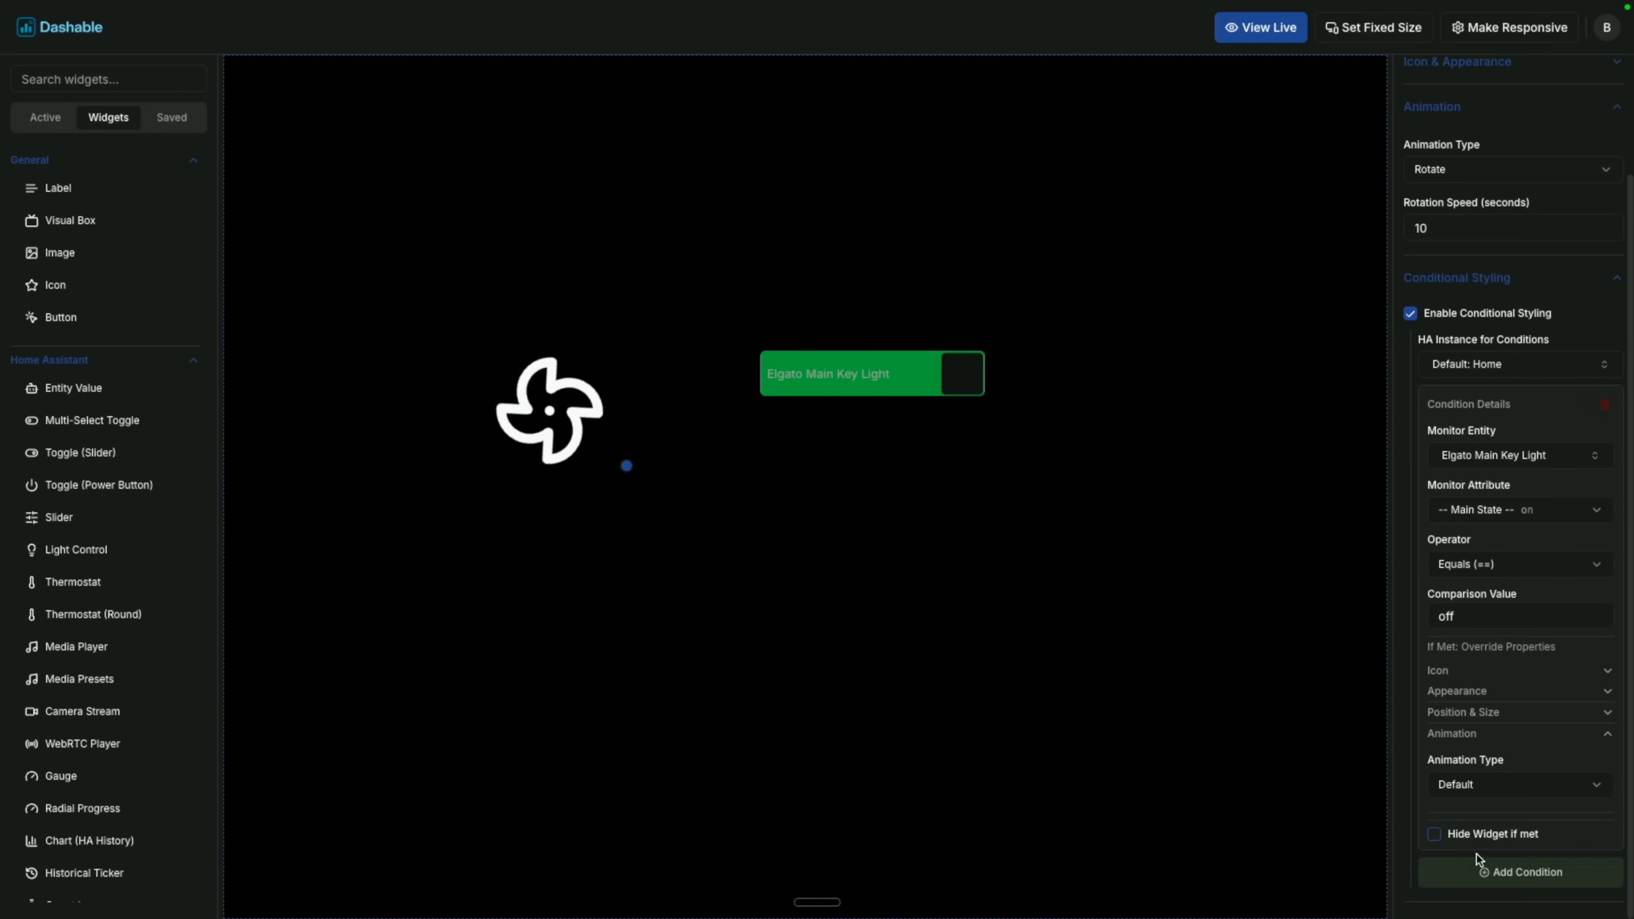
click(1473, 786)
click(1477, 870)
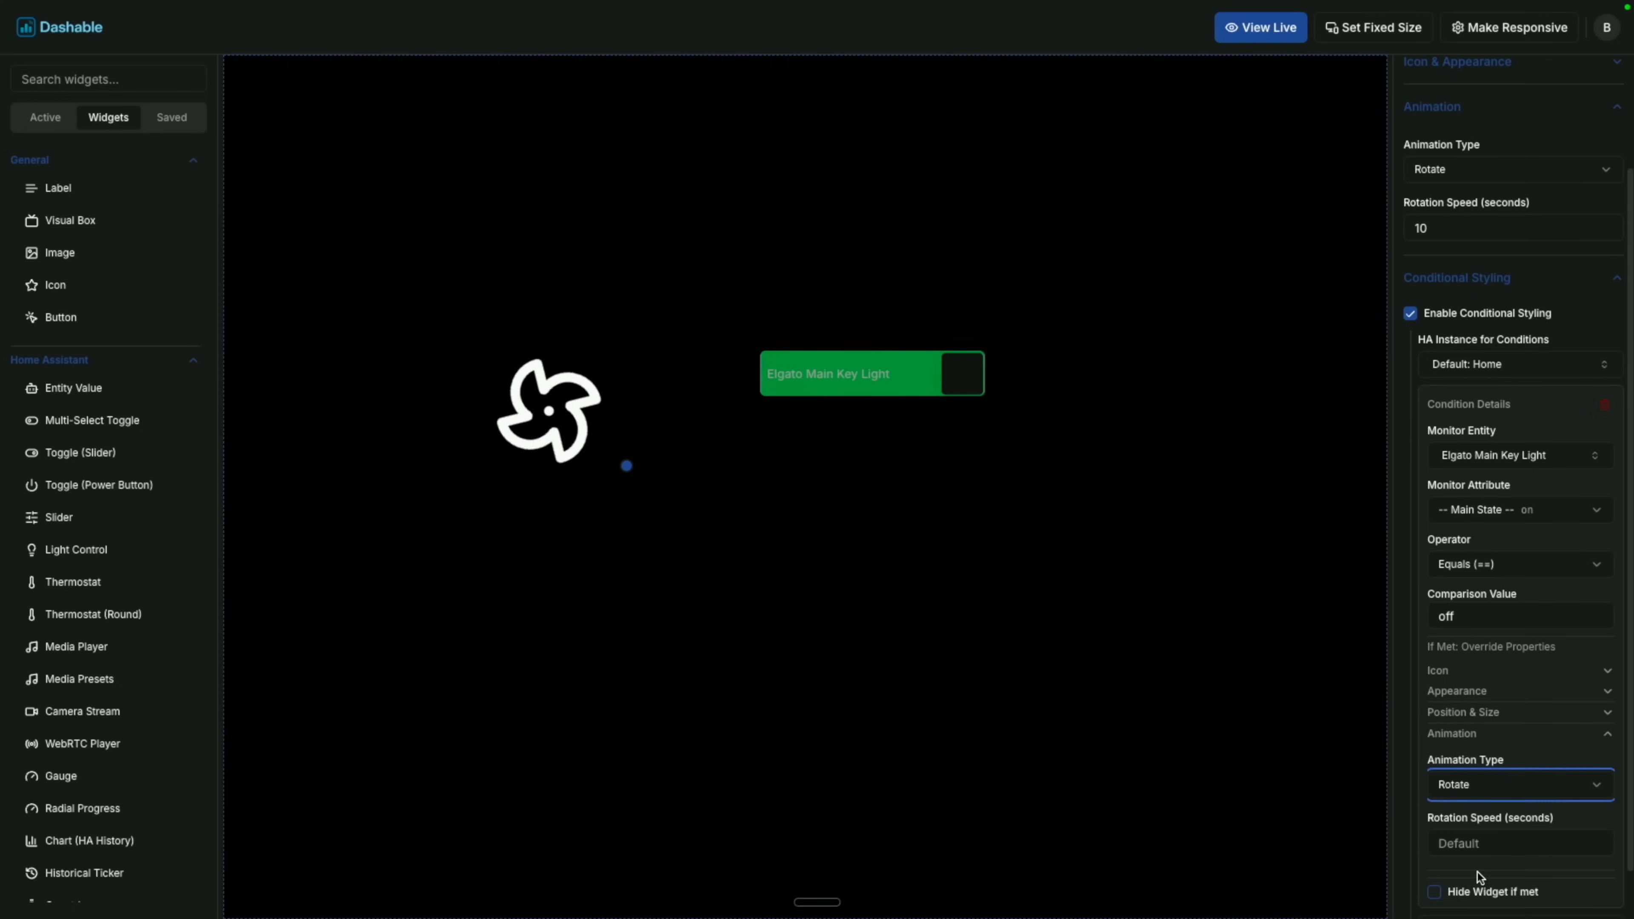
click(1477, 841)
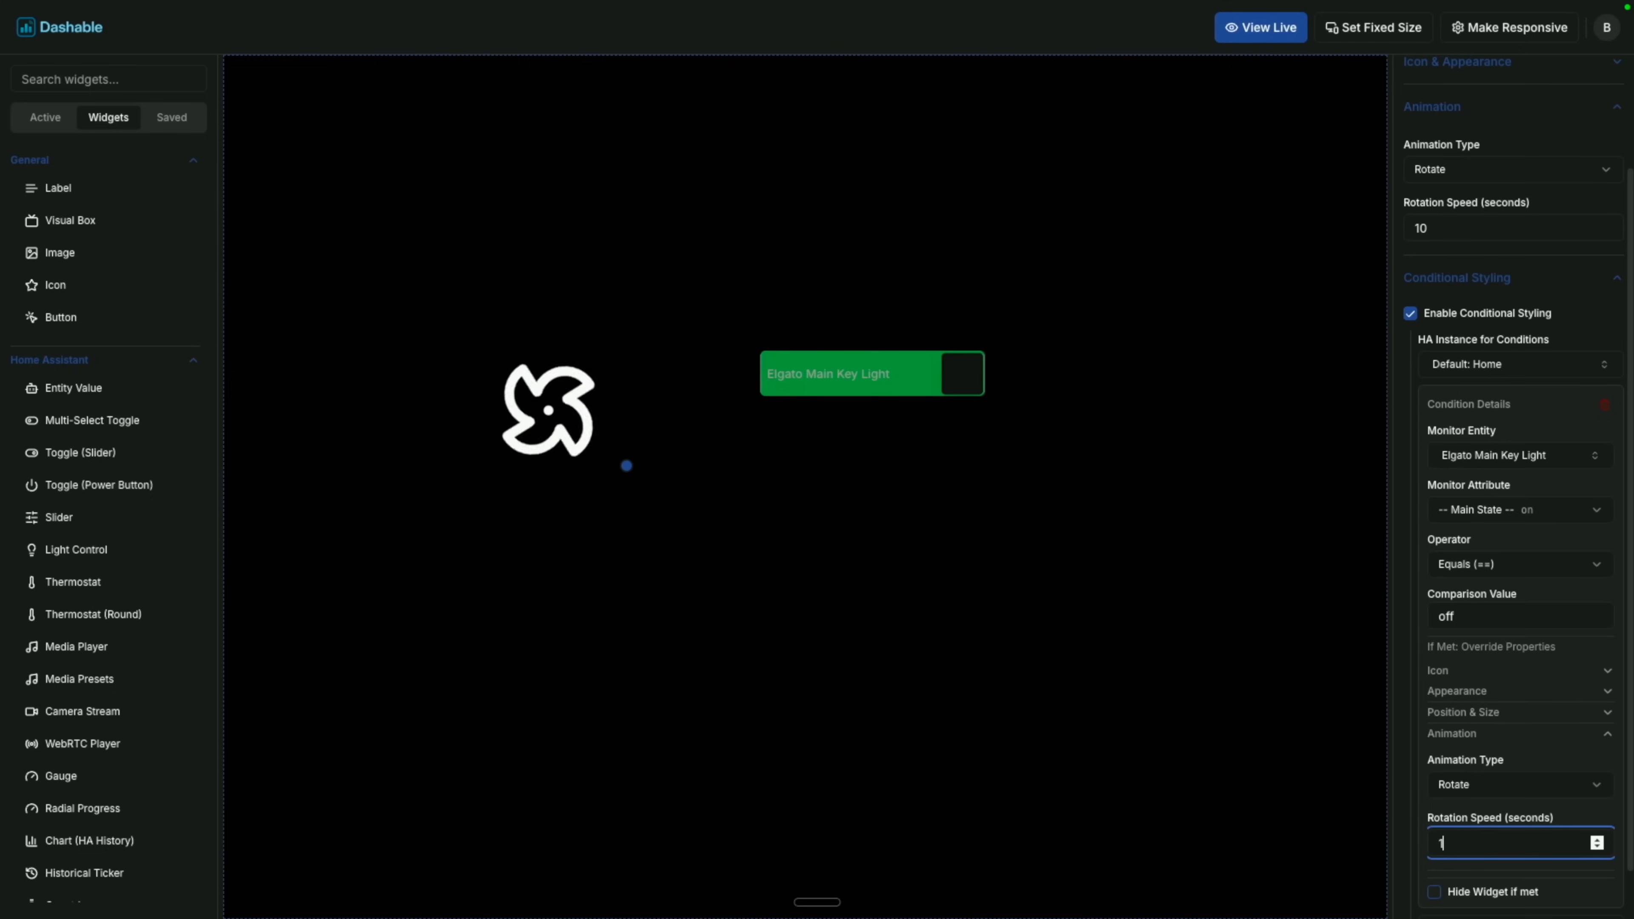
click(1271, 795)
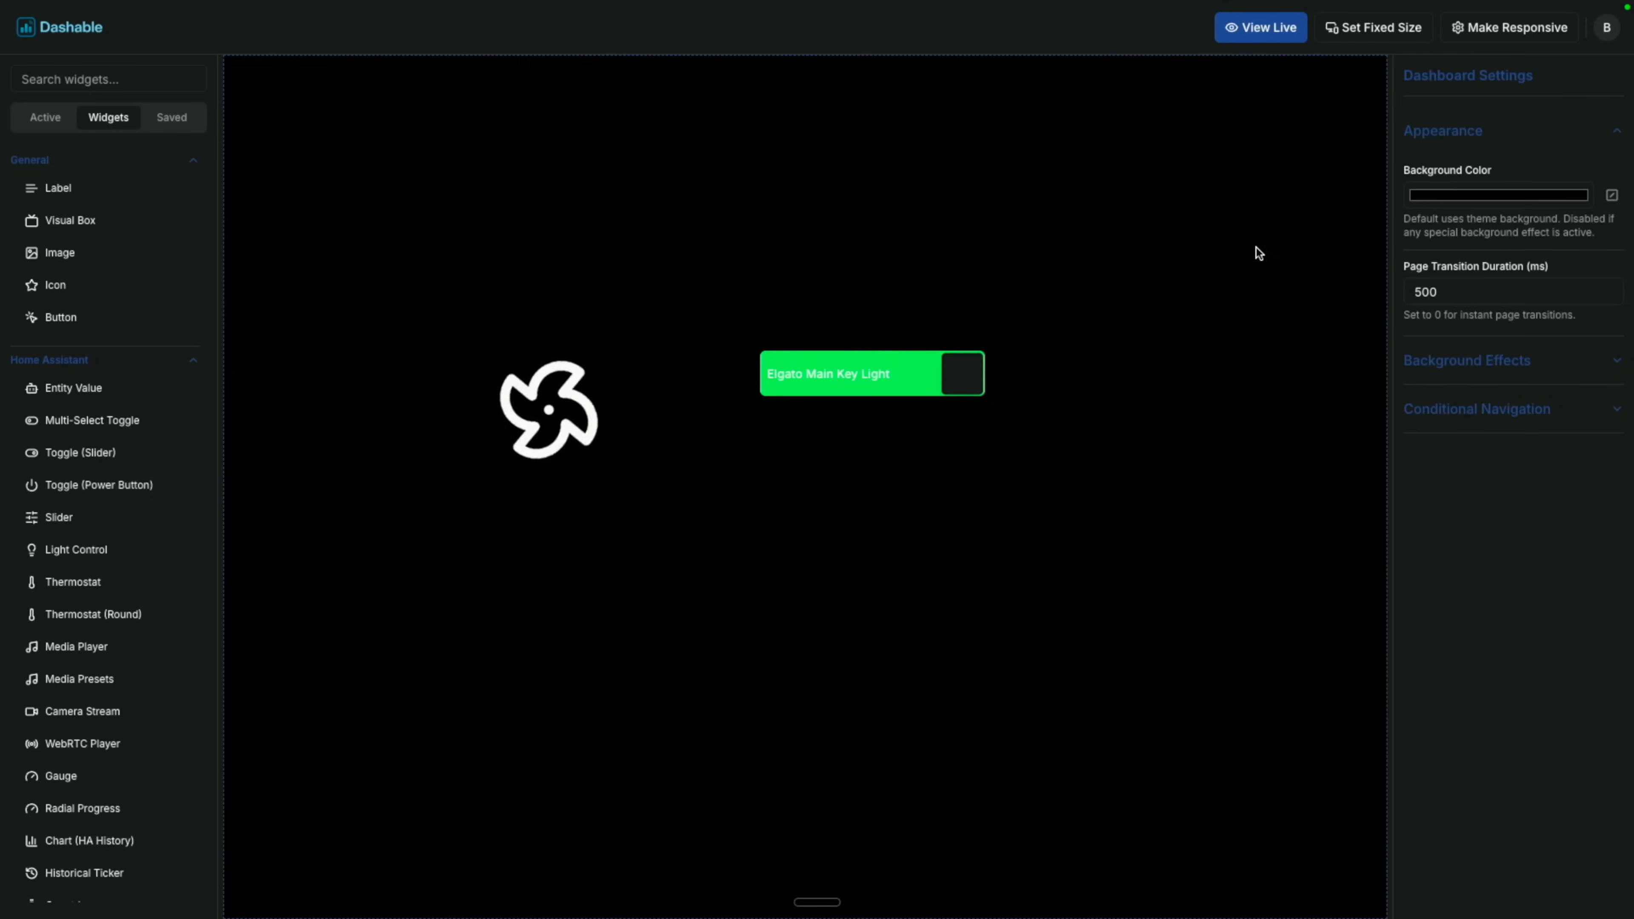
click(1263, 27)
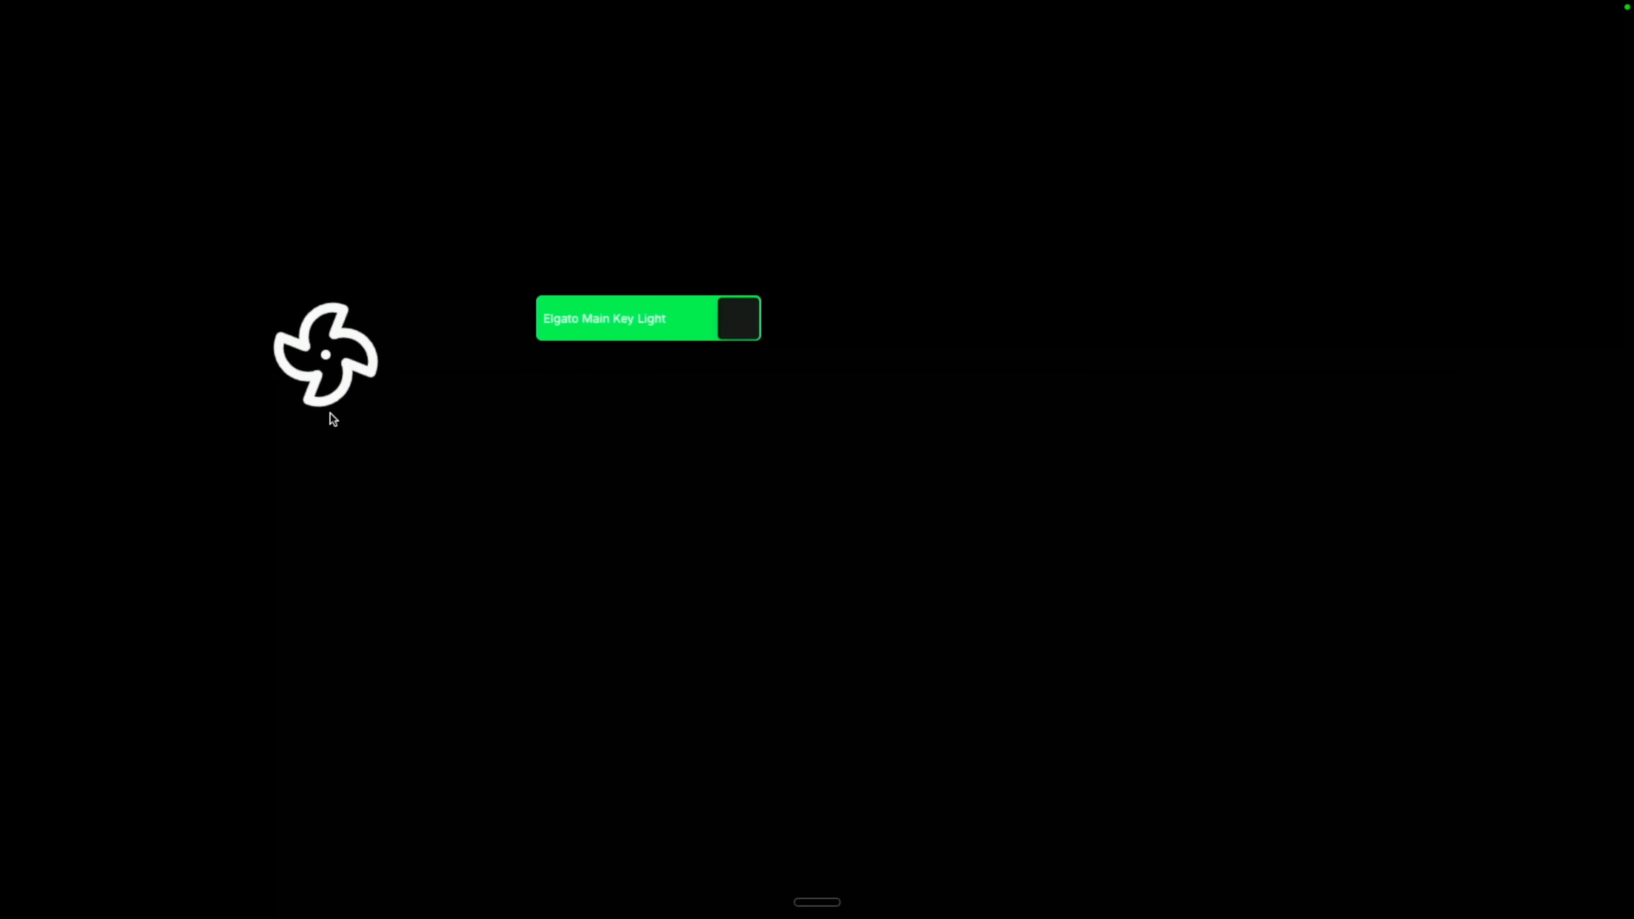
click(661, 332)
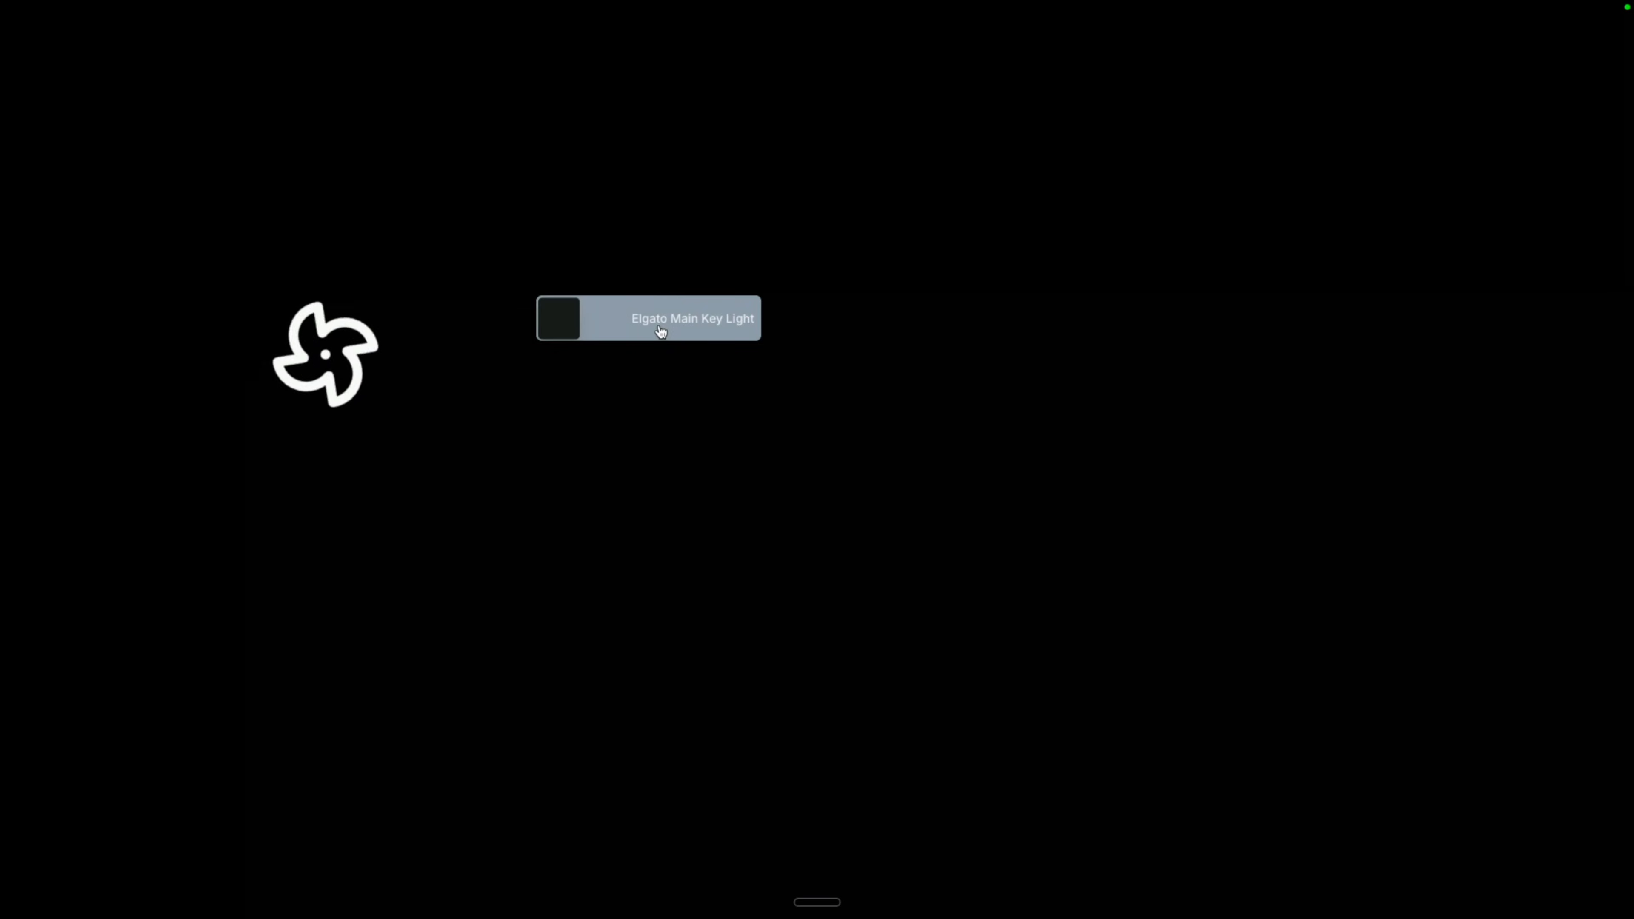
click(661, 332)
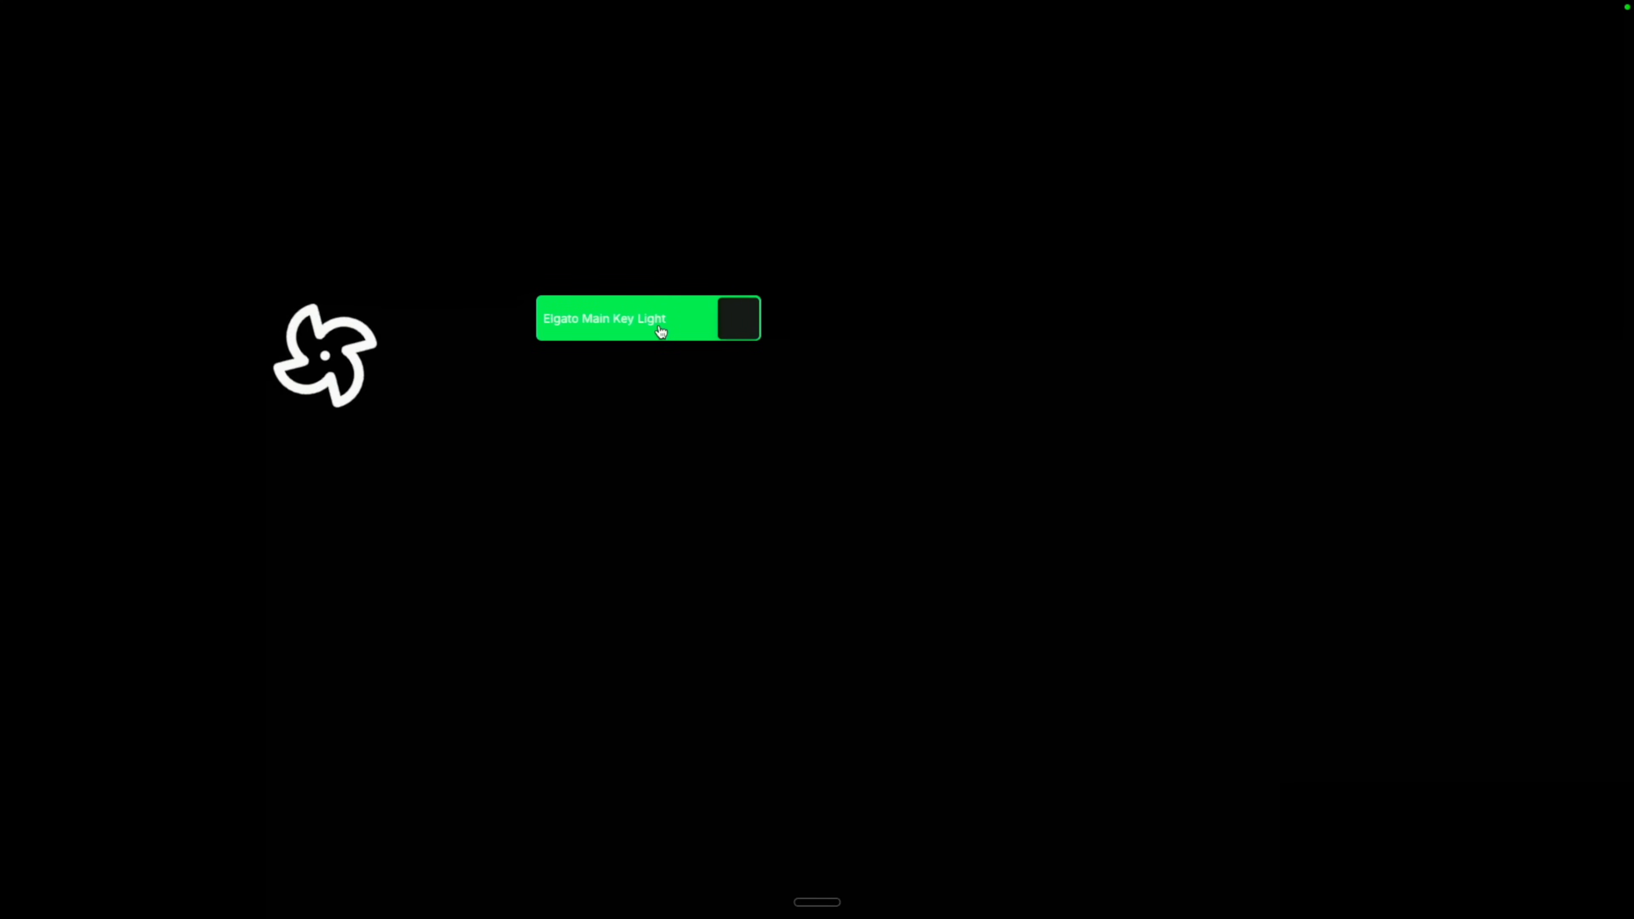
click(661, 333)
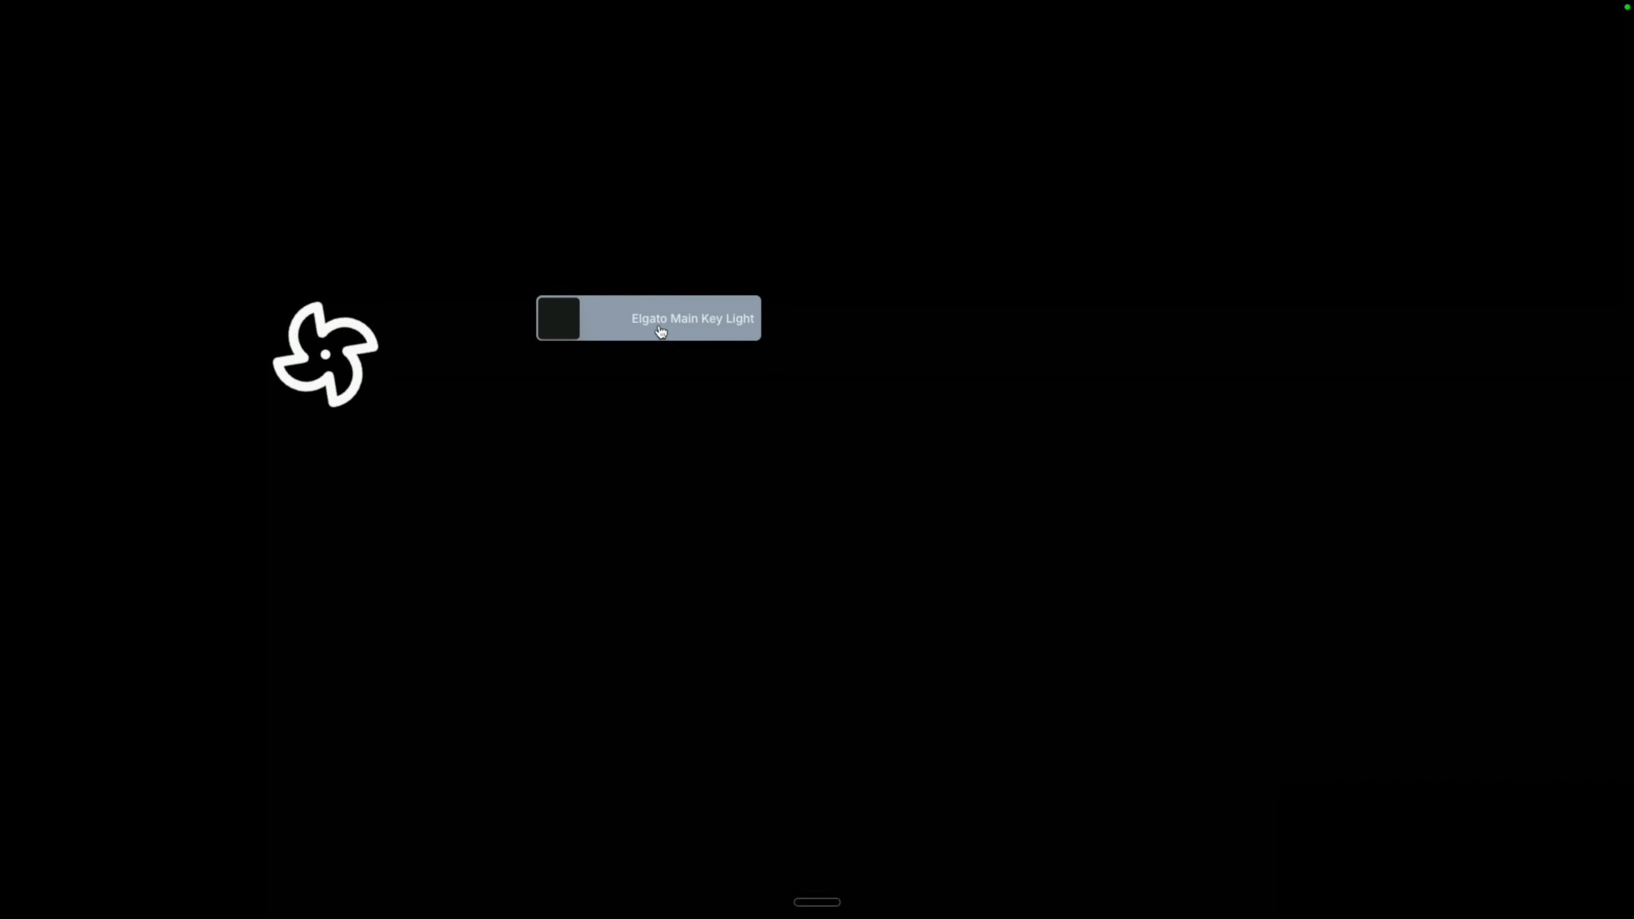
click(660, 332)
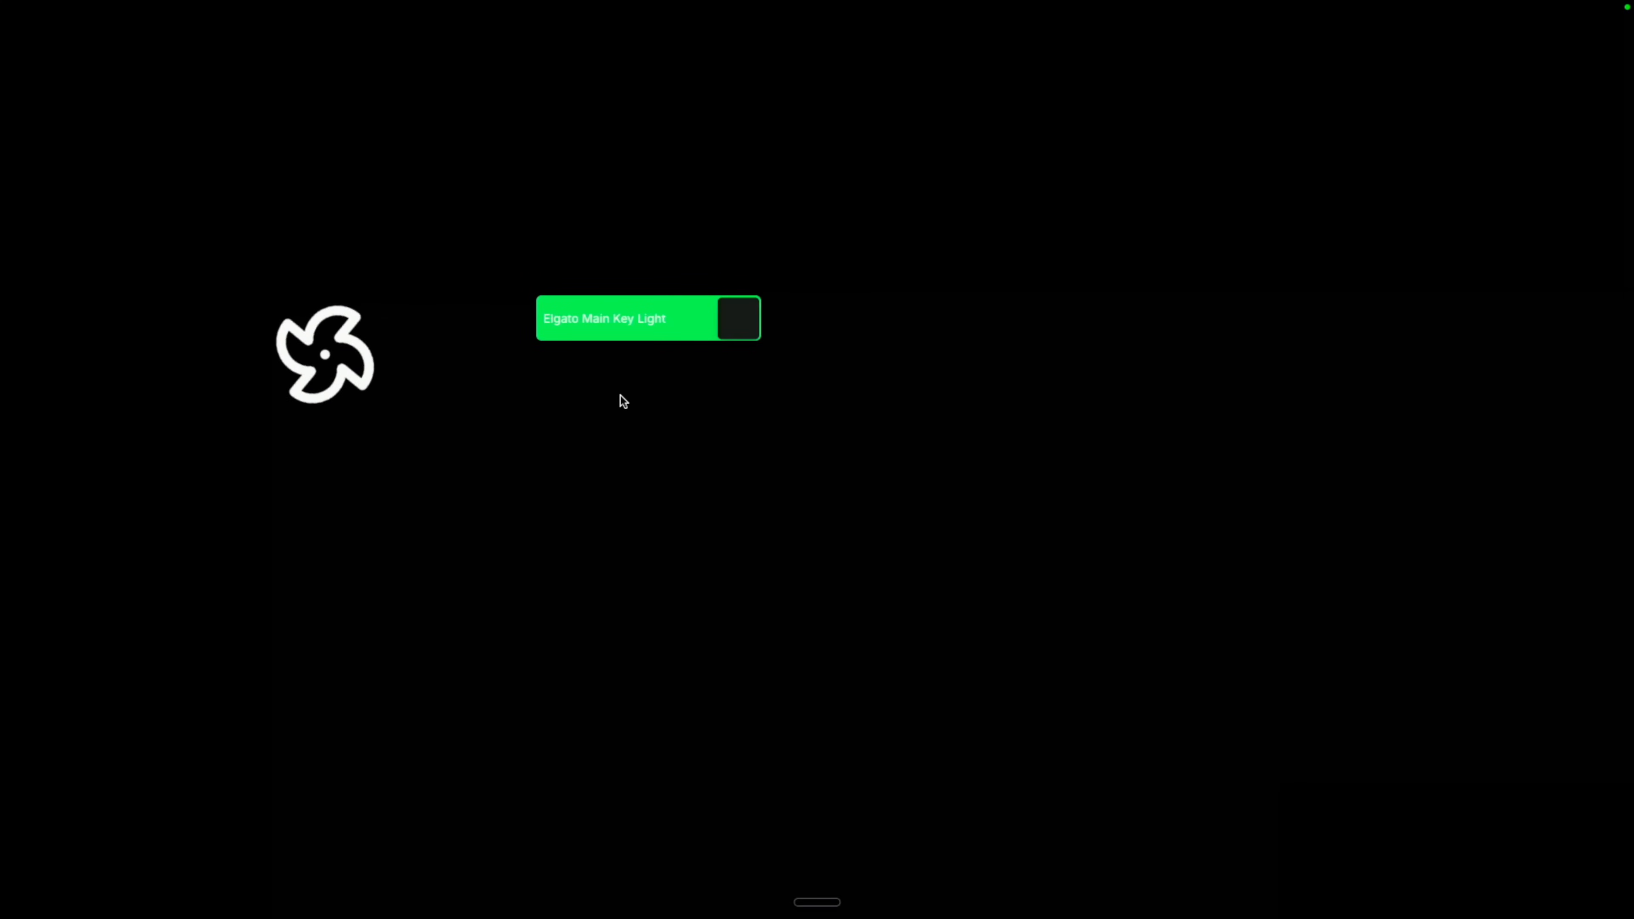
key(Escape)
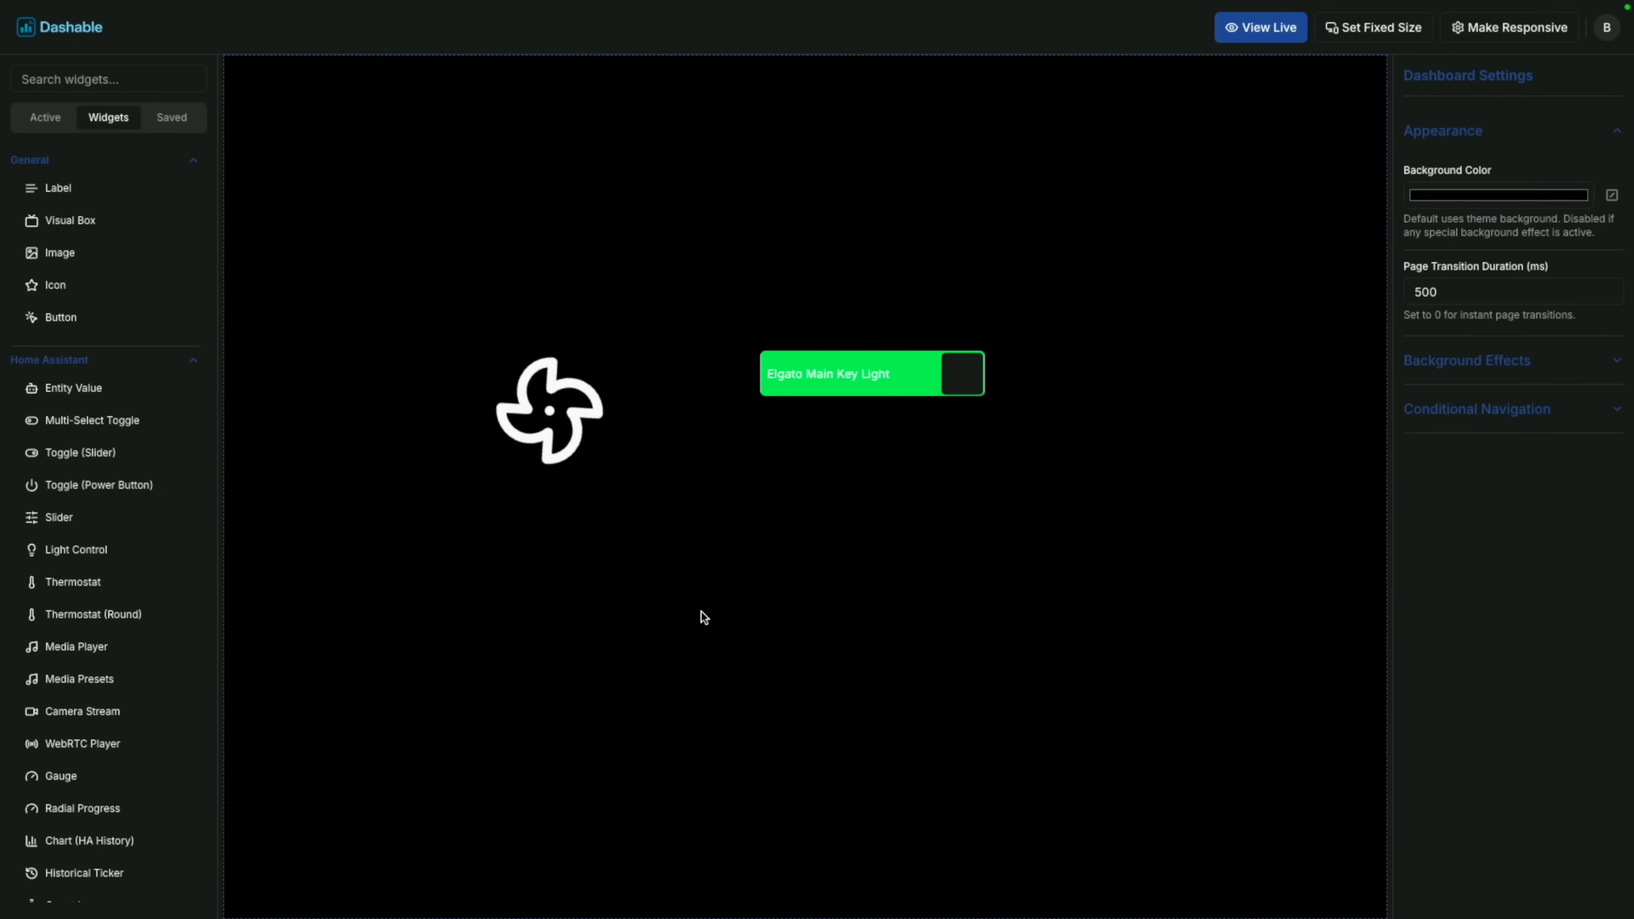
Switch the icon source to a smiley emoji and enlarge the widget so it isn't clipped.
click(570, 423)
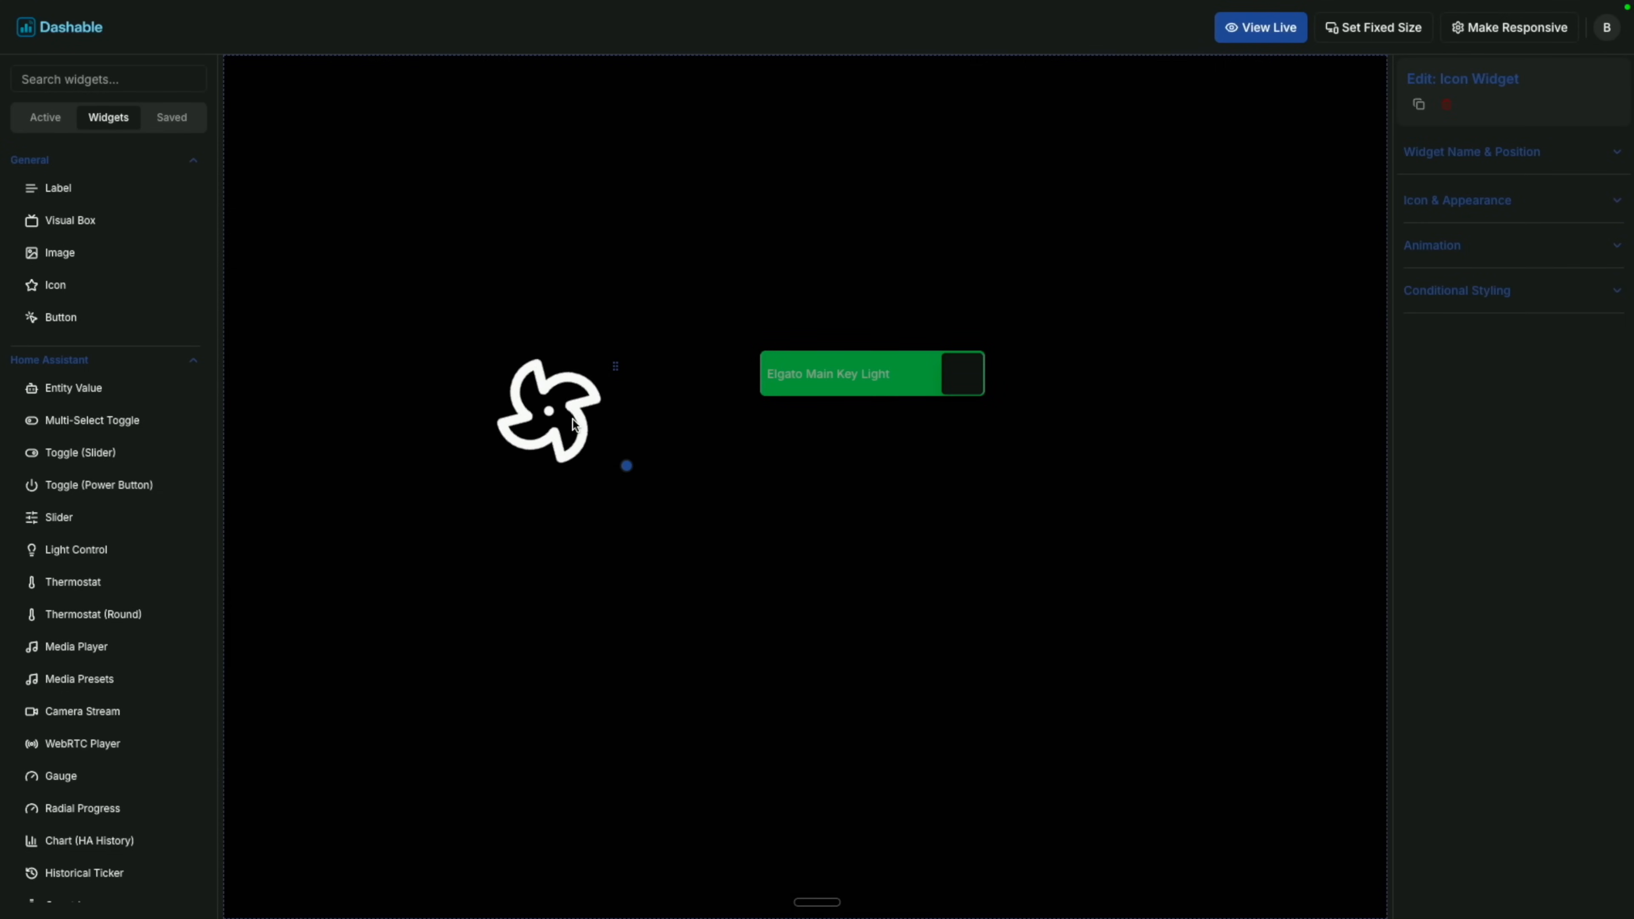
click(1499, 196)
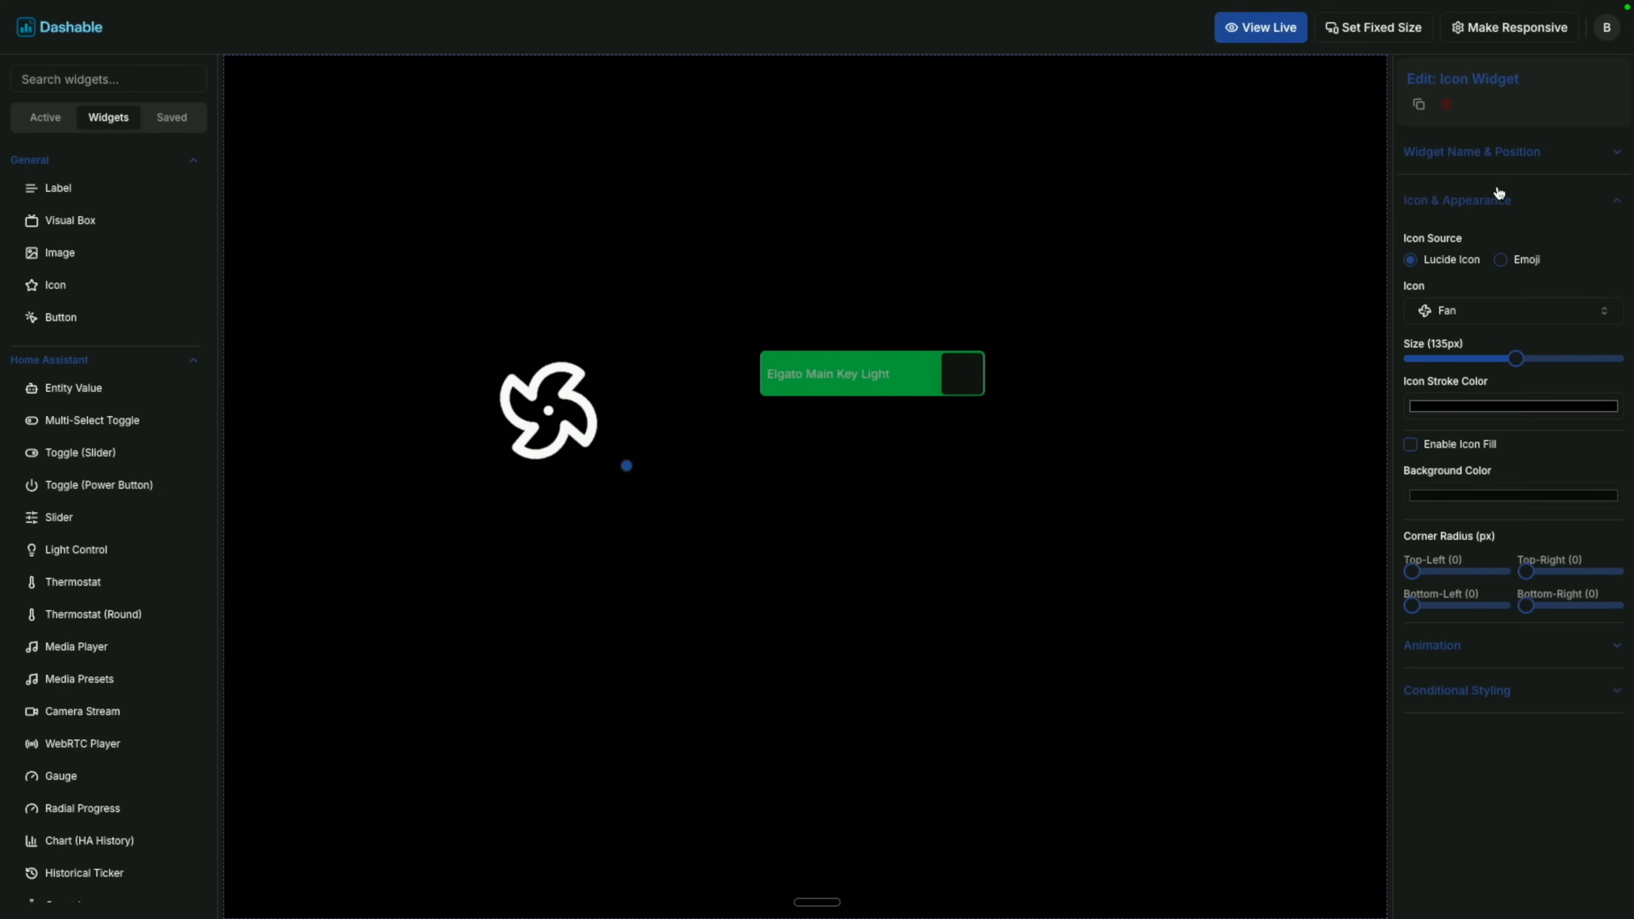
click(1510, 259)
click(1474, 313)
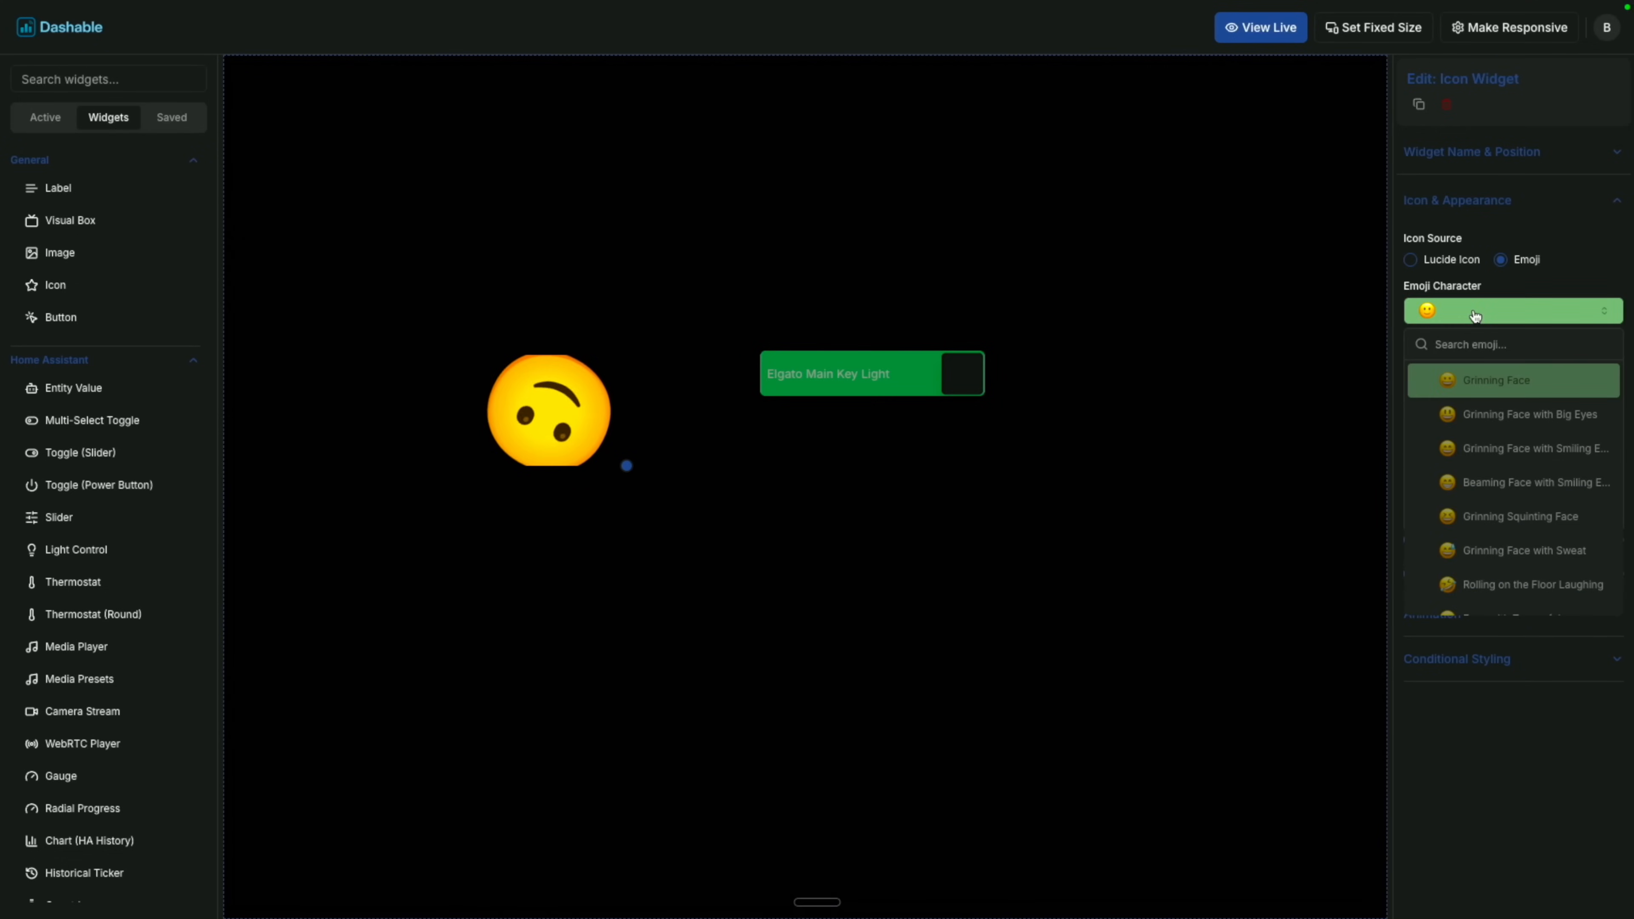
click(1266, 477)
click(538, 391)
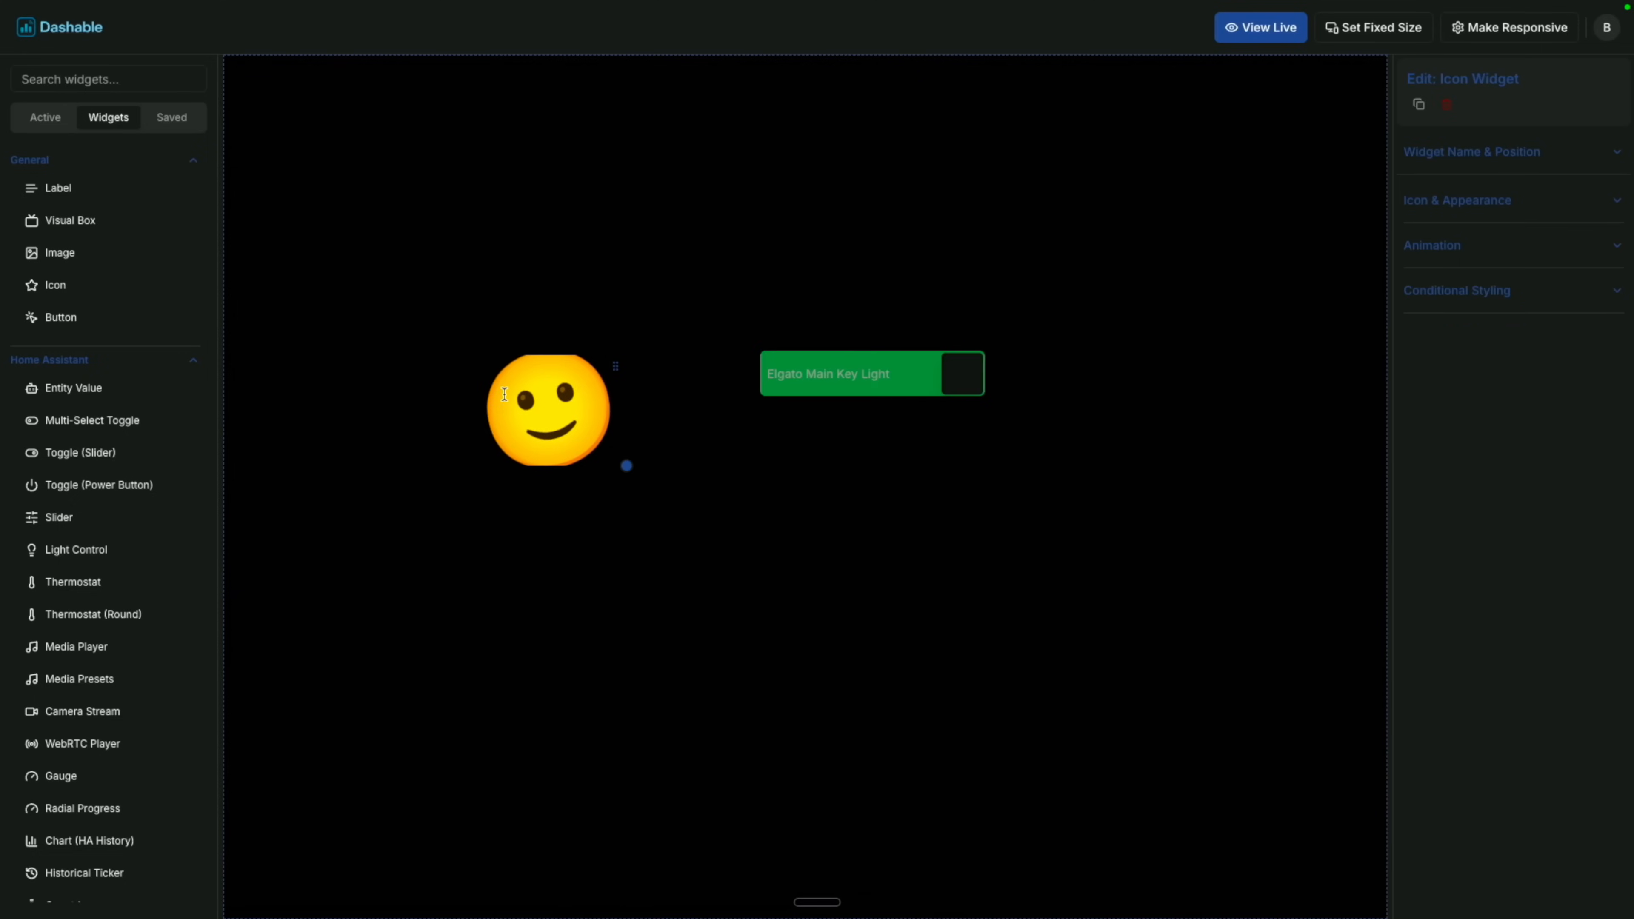
drag(627, 470, 622, 495)
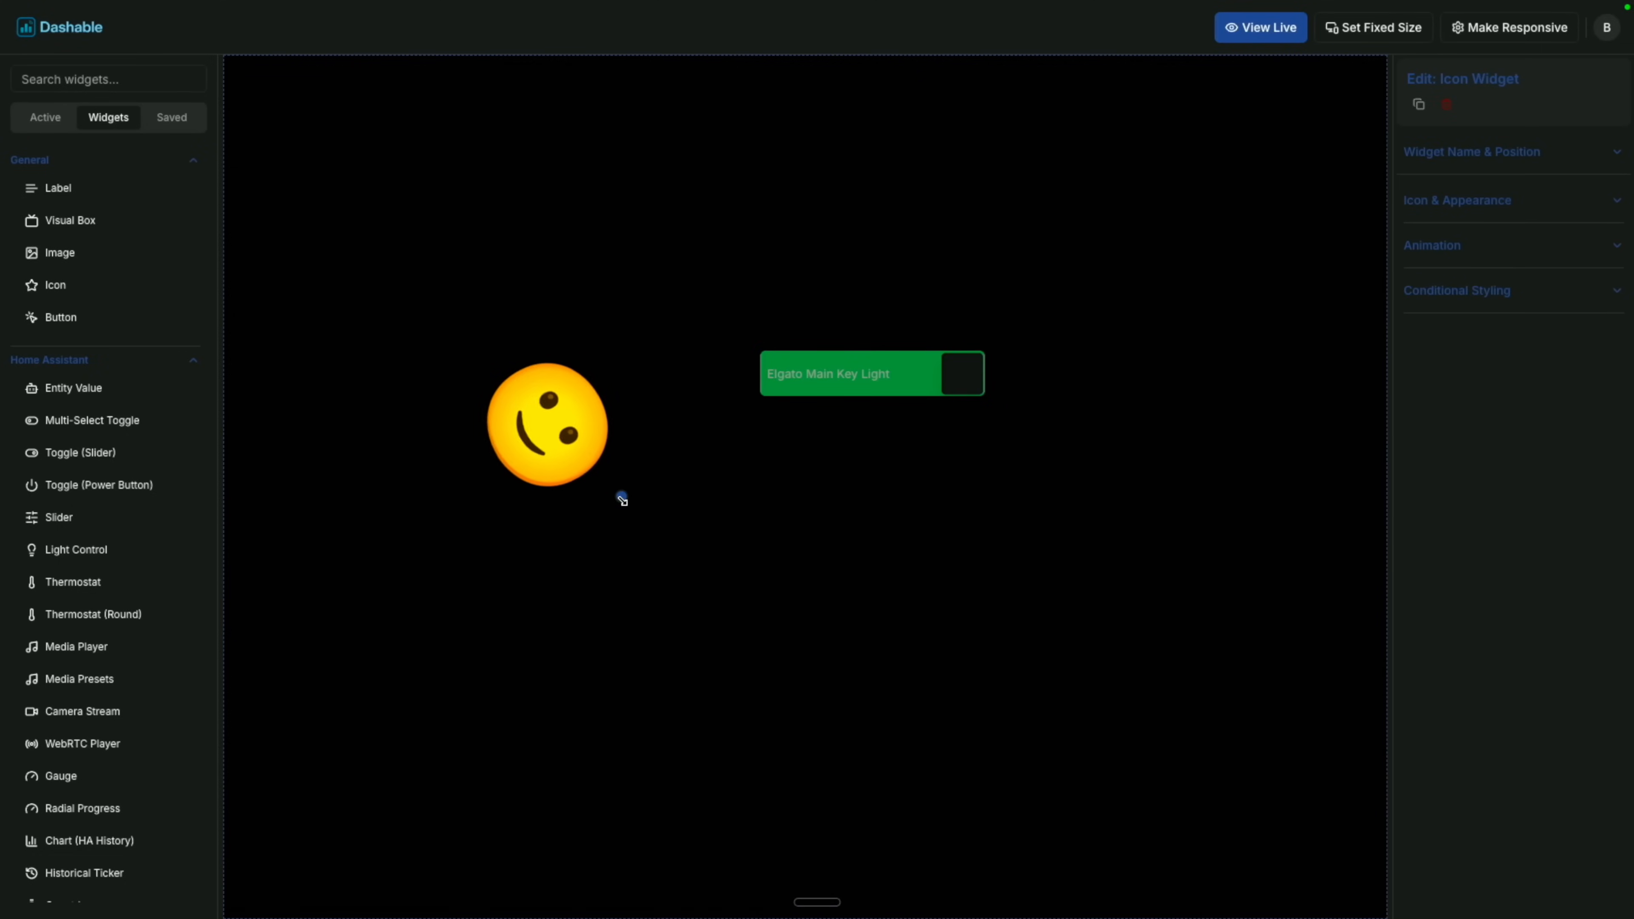
click(1113, 234)
In live view, toggle the Key Light off and back on to test the emoji.
click(1261, 31)
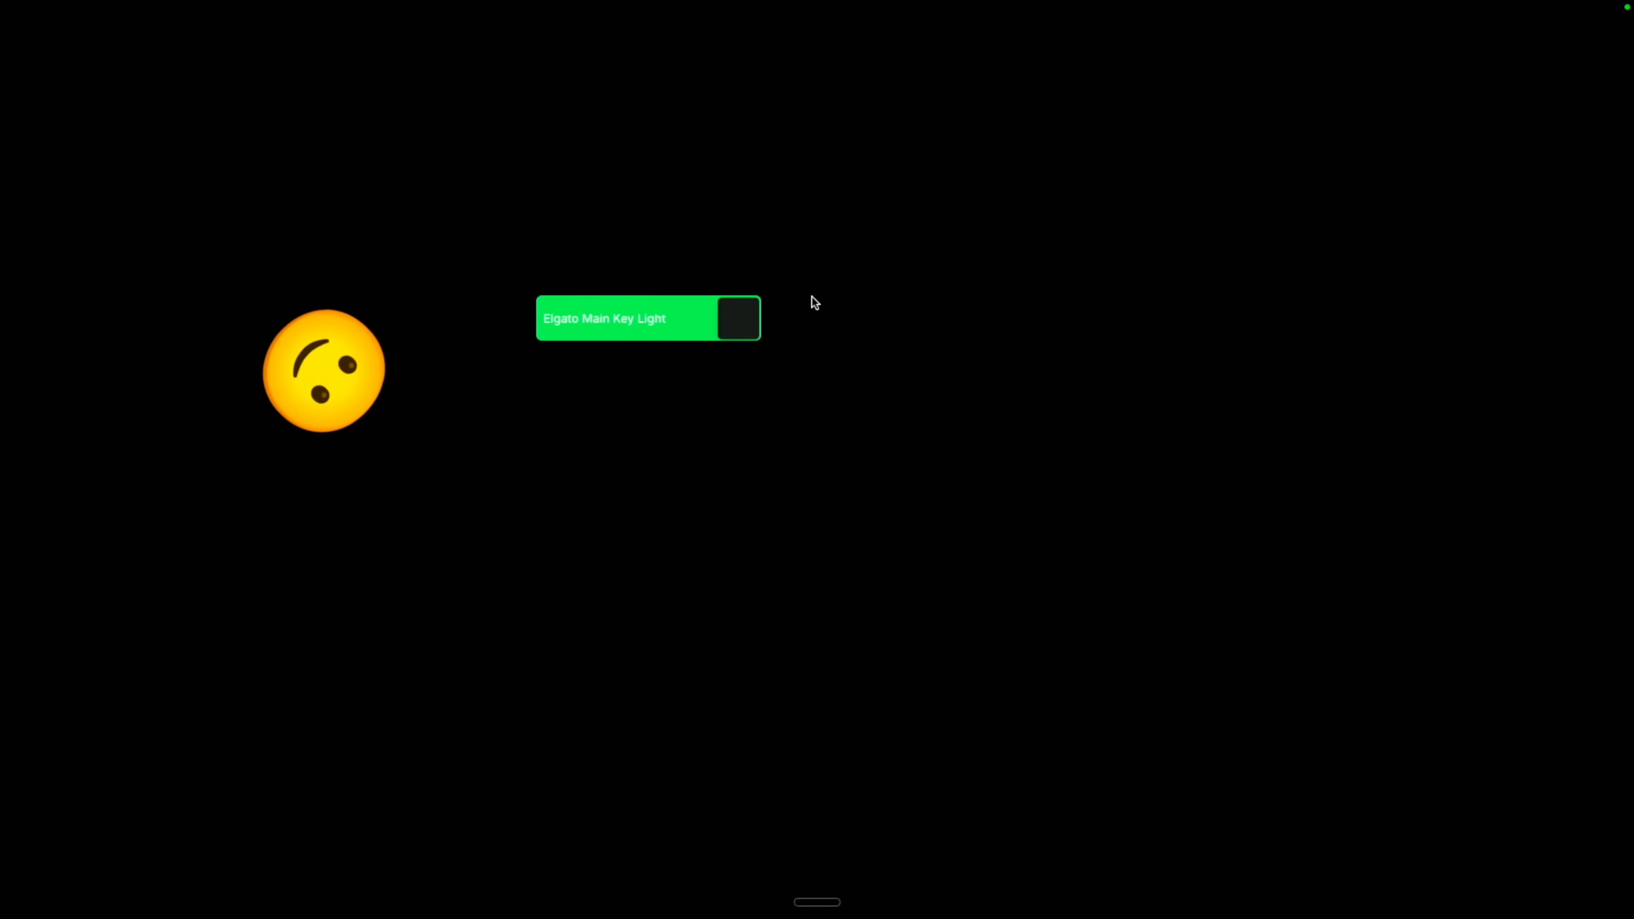
click(650, 336)
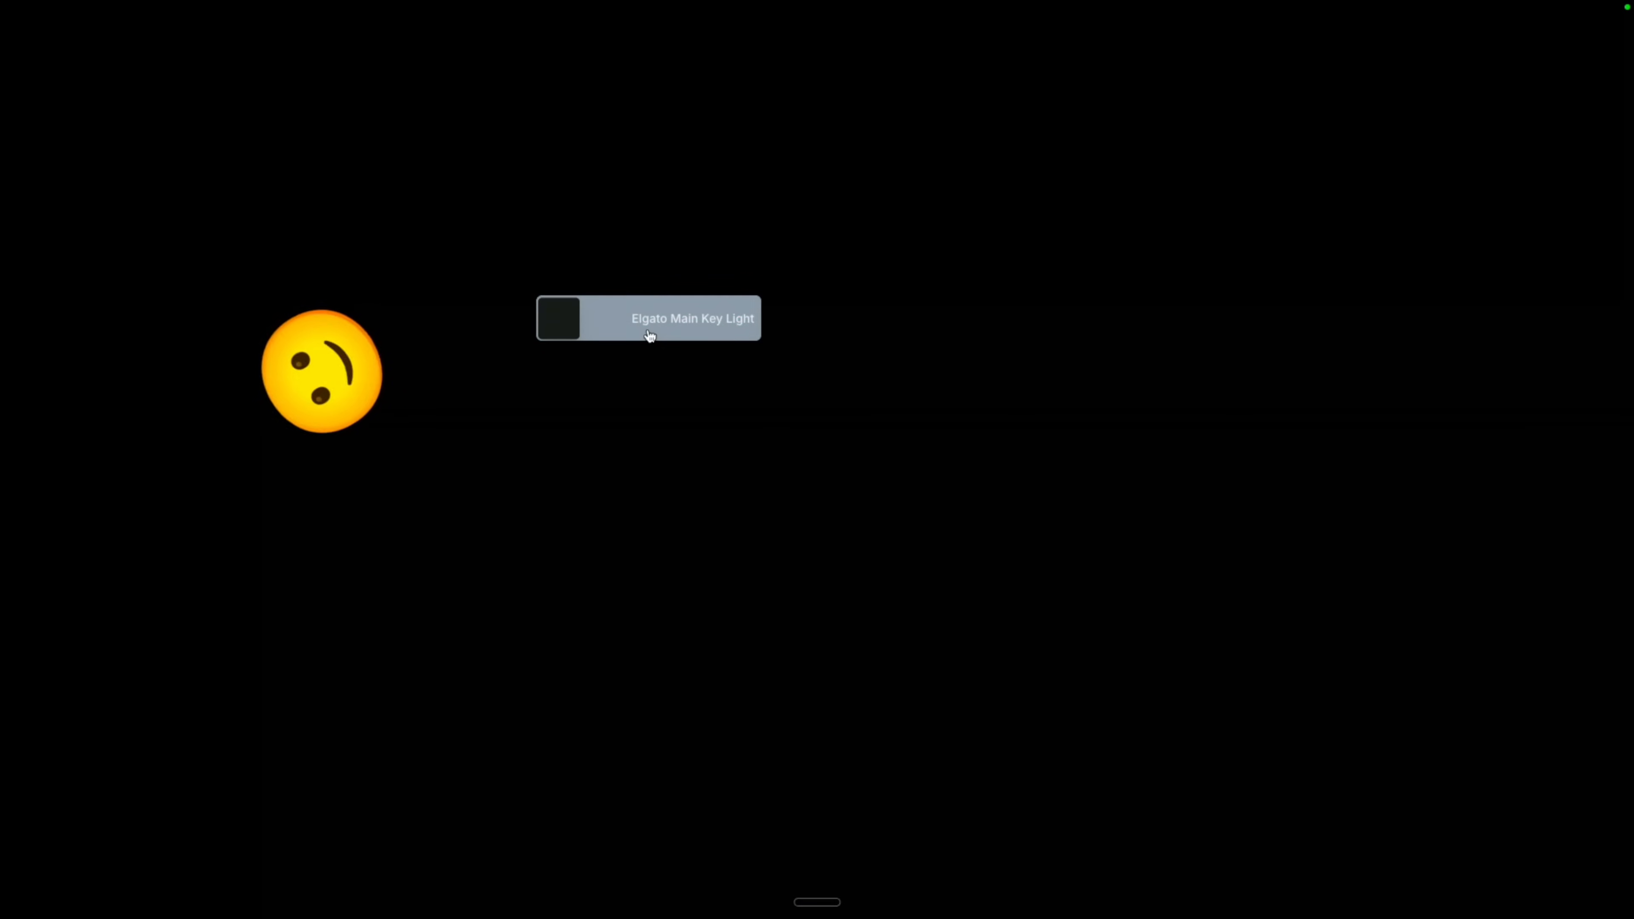
click(650, 336)
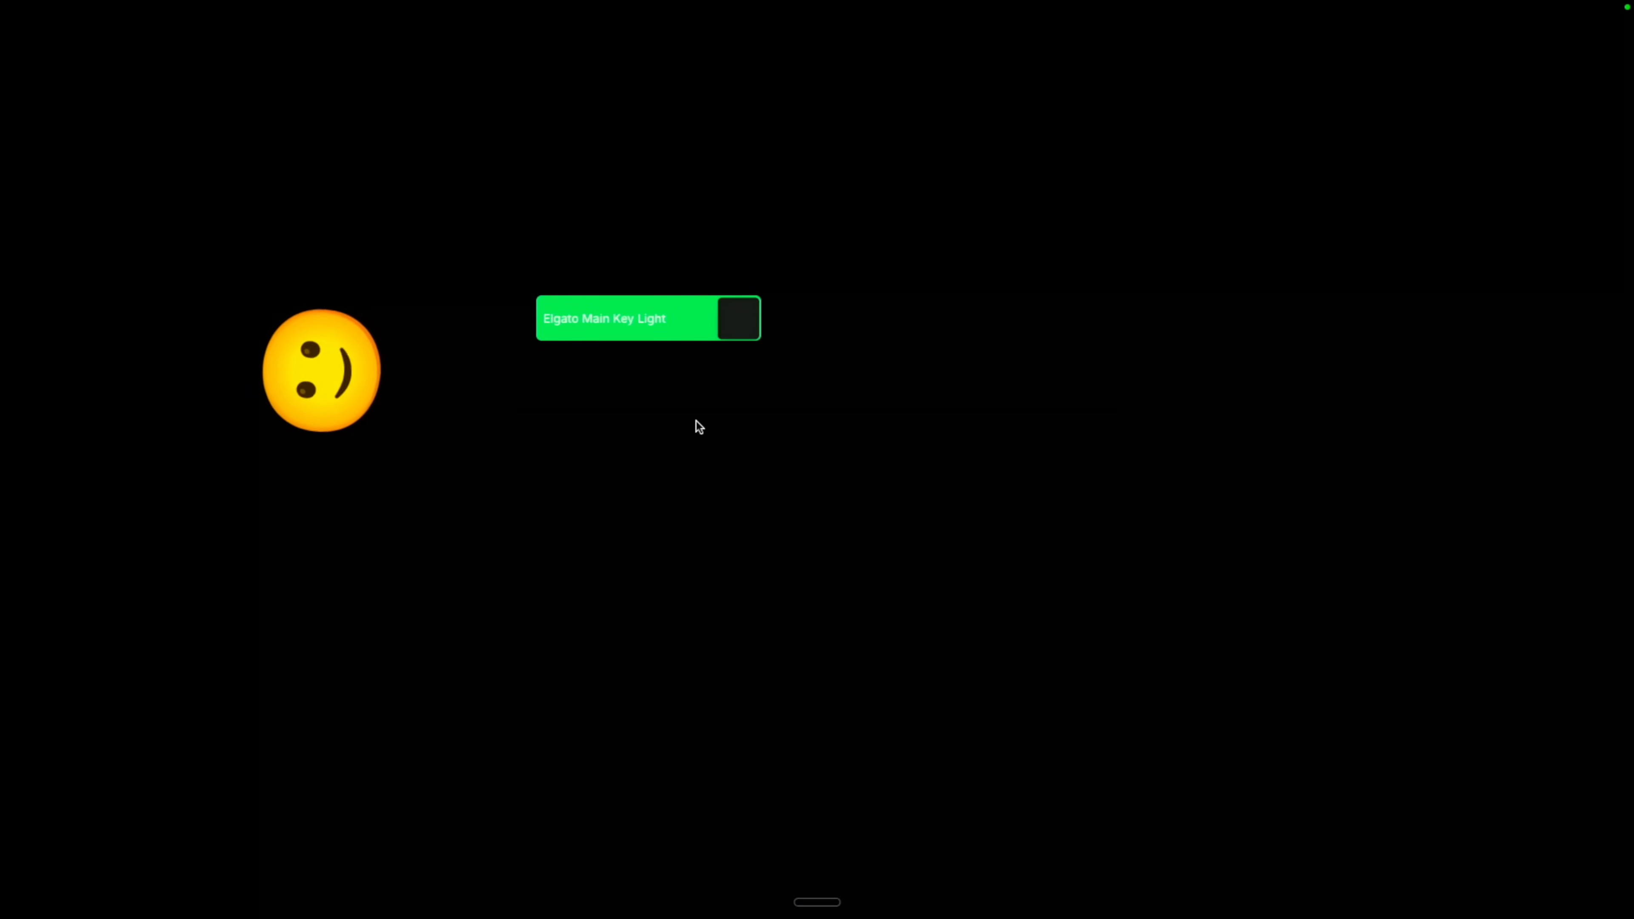
key(Escape)
Duplicate the emoji widget and change the copy's icon source to the Lucide Fan icon.
click(571, 437)
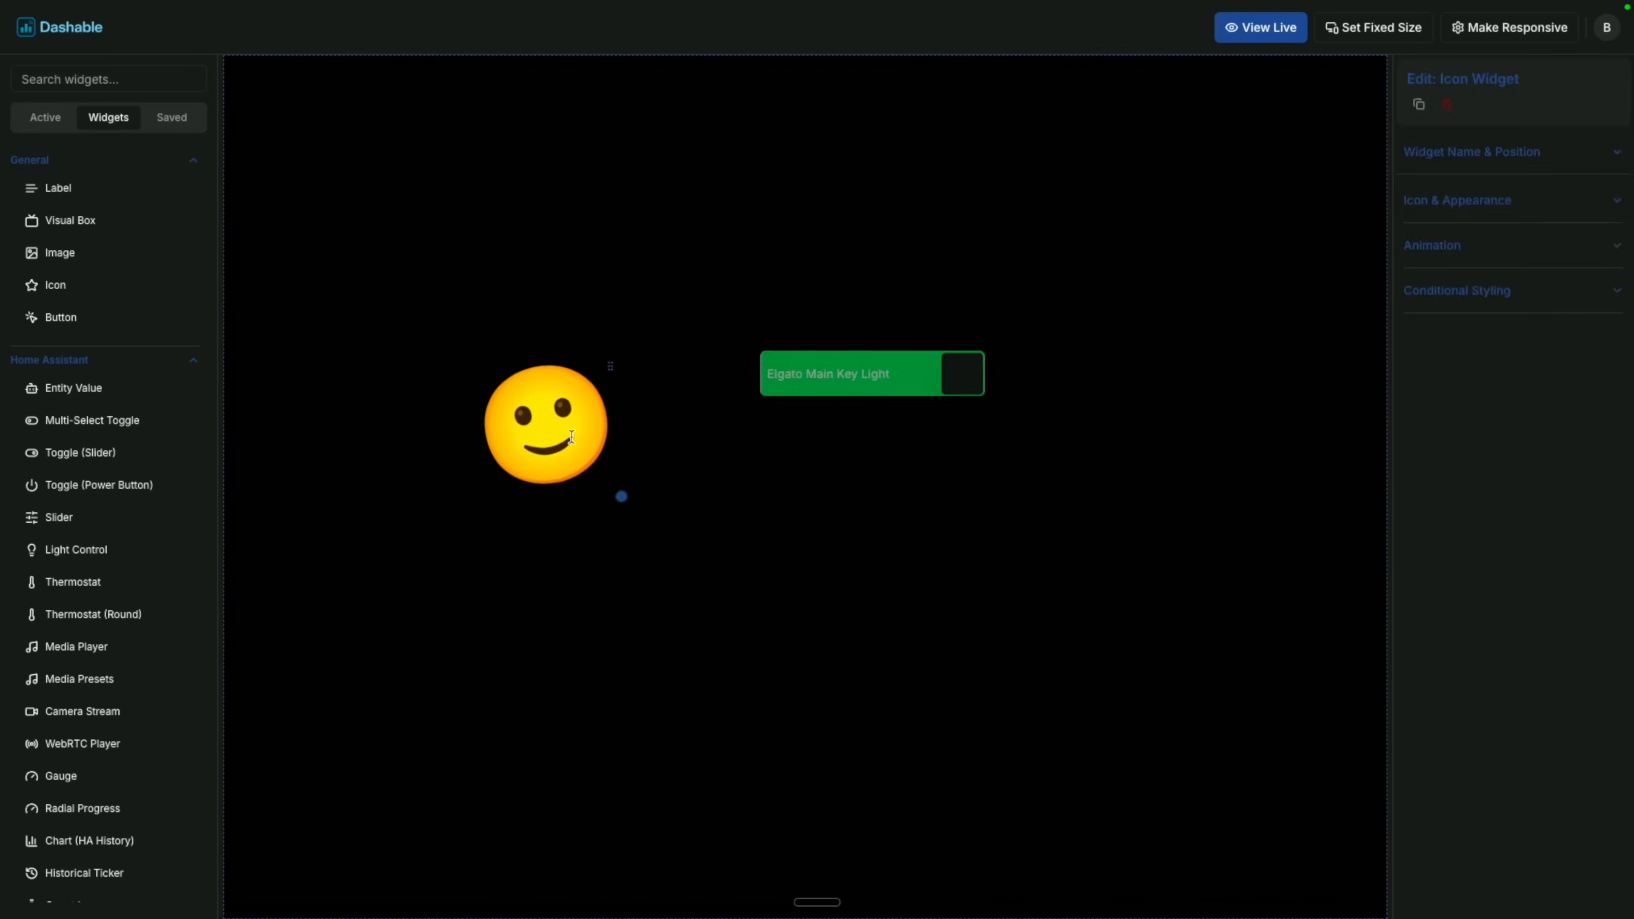
key(ctrl+c)
key(ctrl+v)
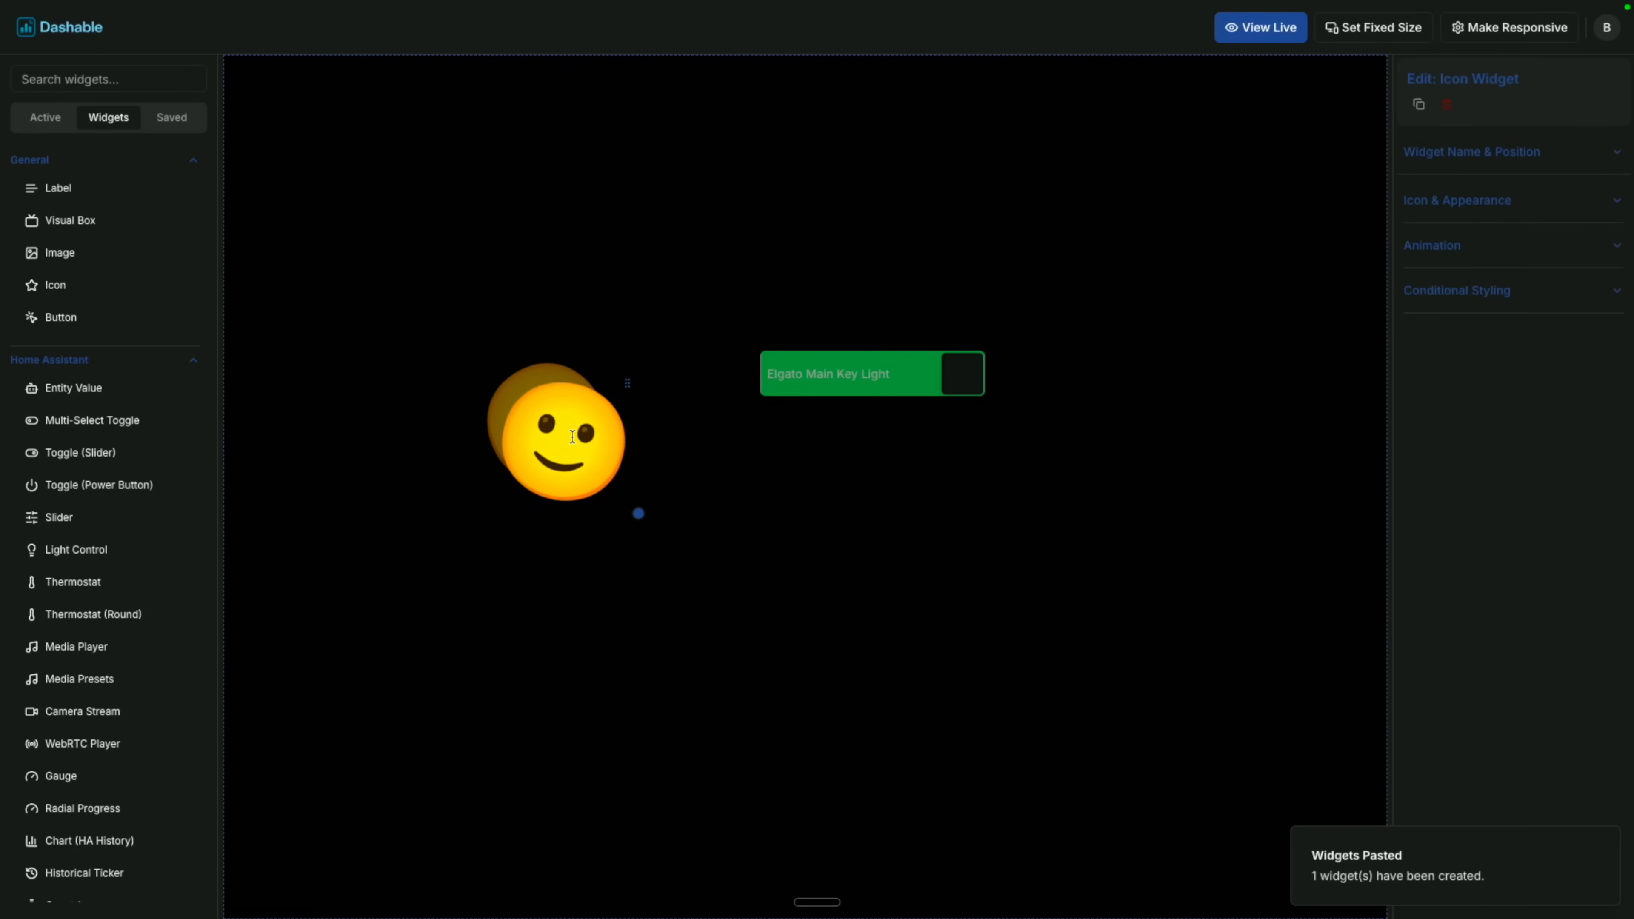
drag(573, 436, 683, 565)
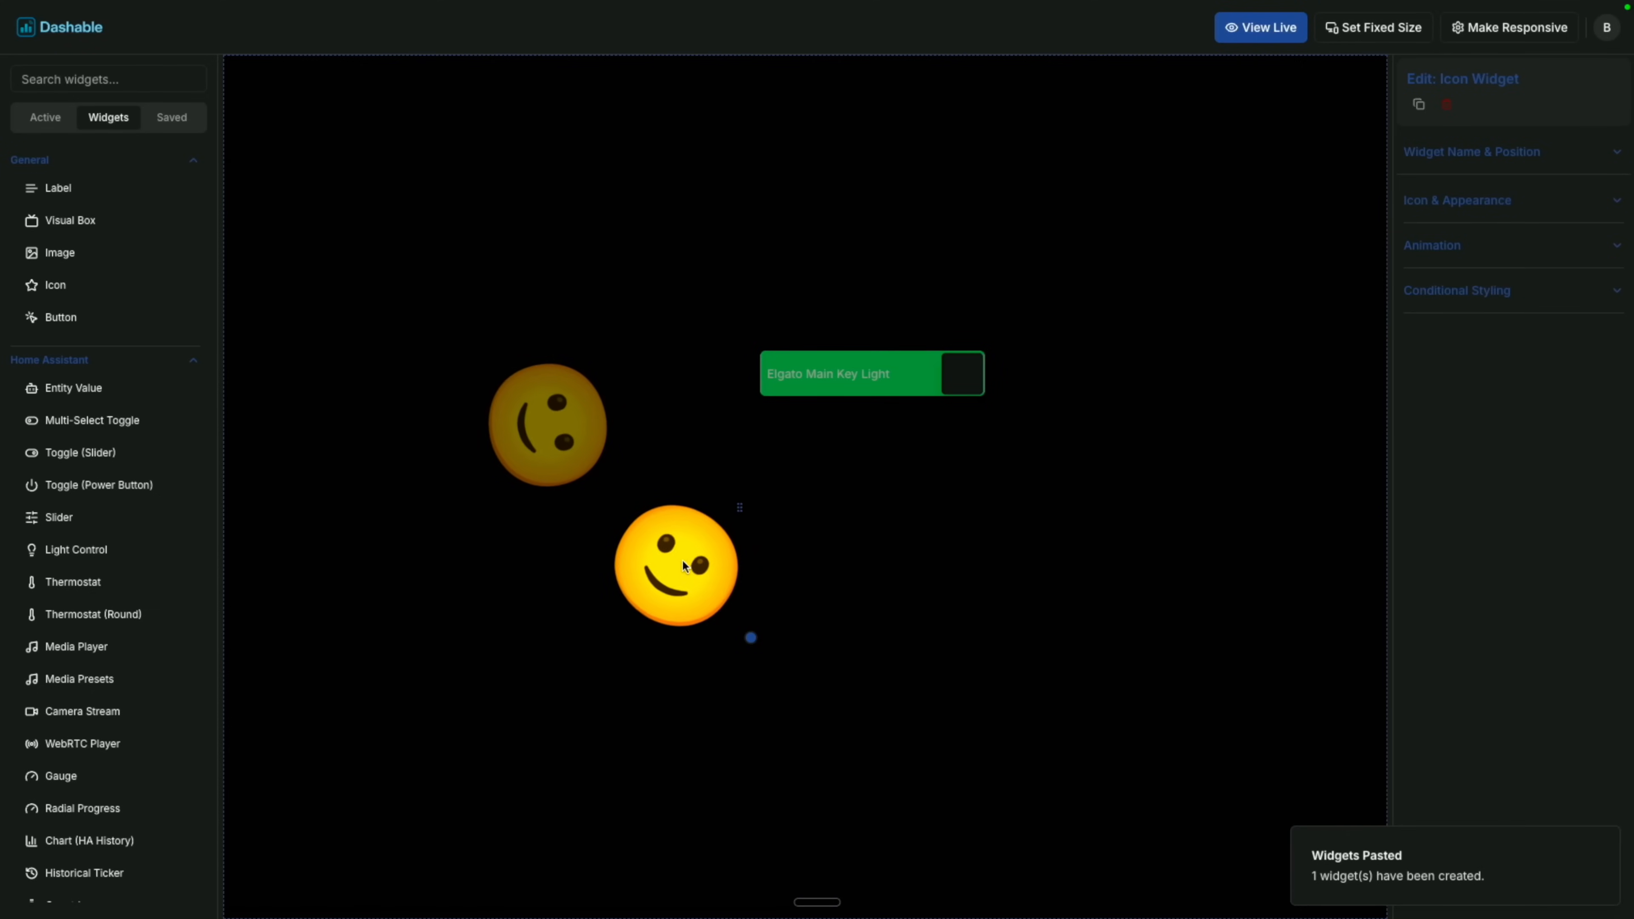
click(1448, 212)
click(1441, 259)
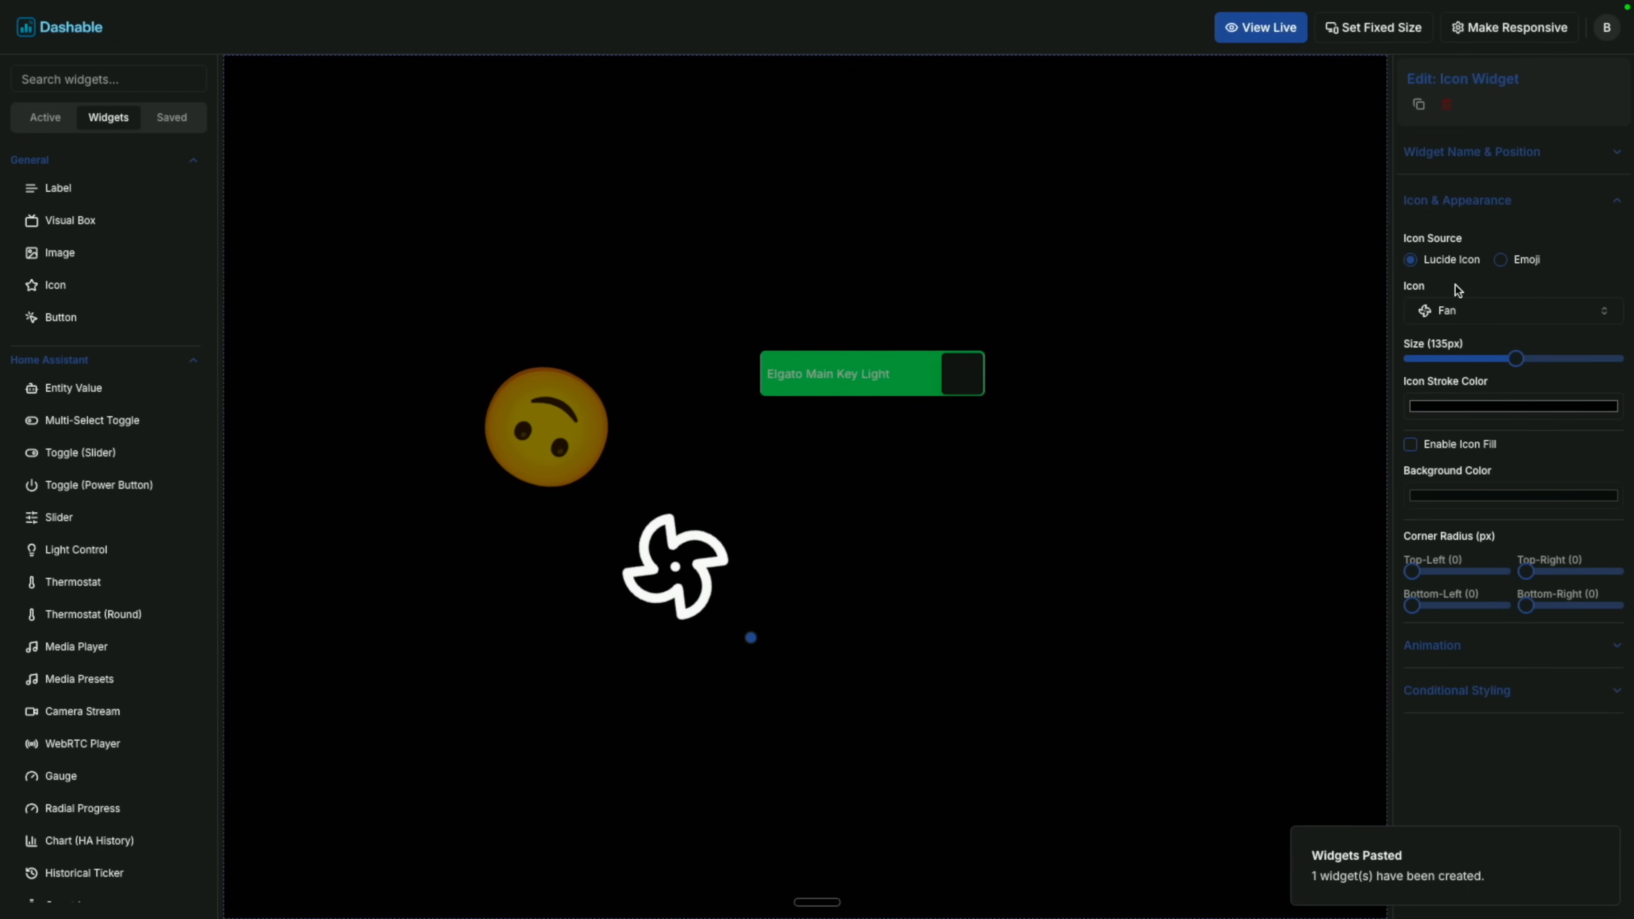
Enlarge the fan icon to 224px and centre it over the emoji.
drag(666, 575, 534, 424)
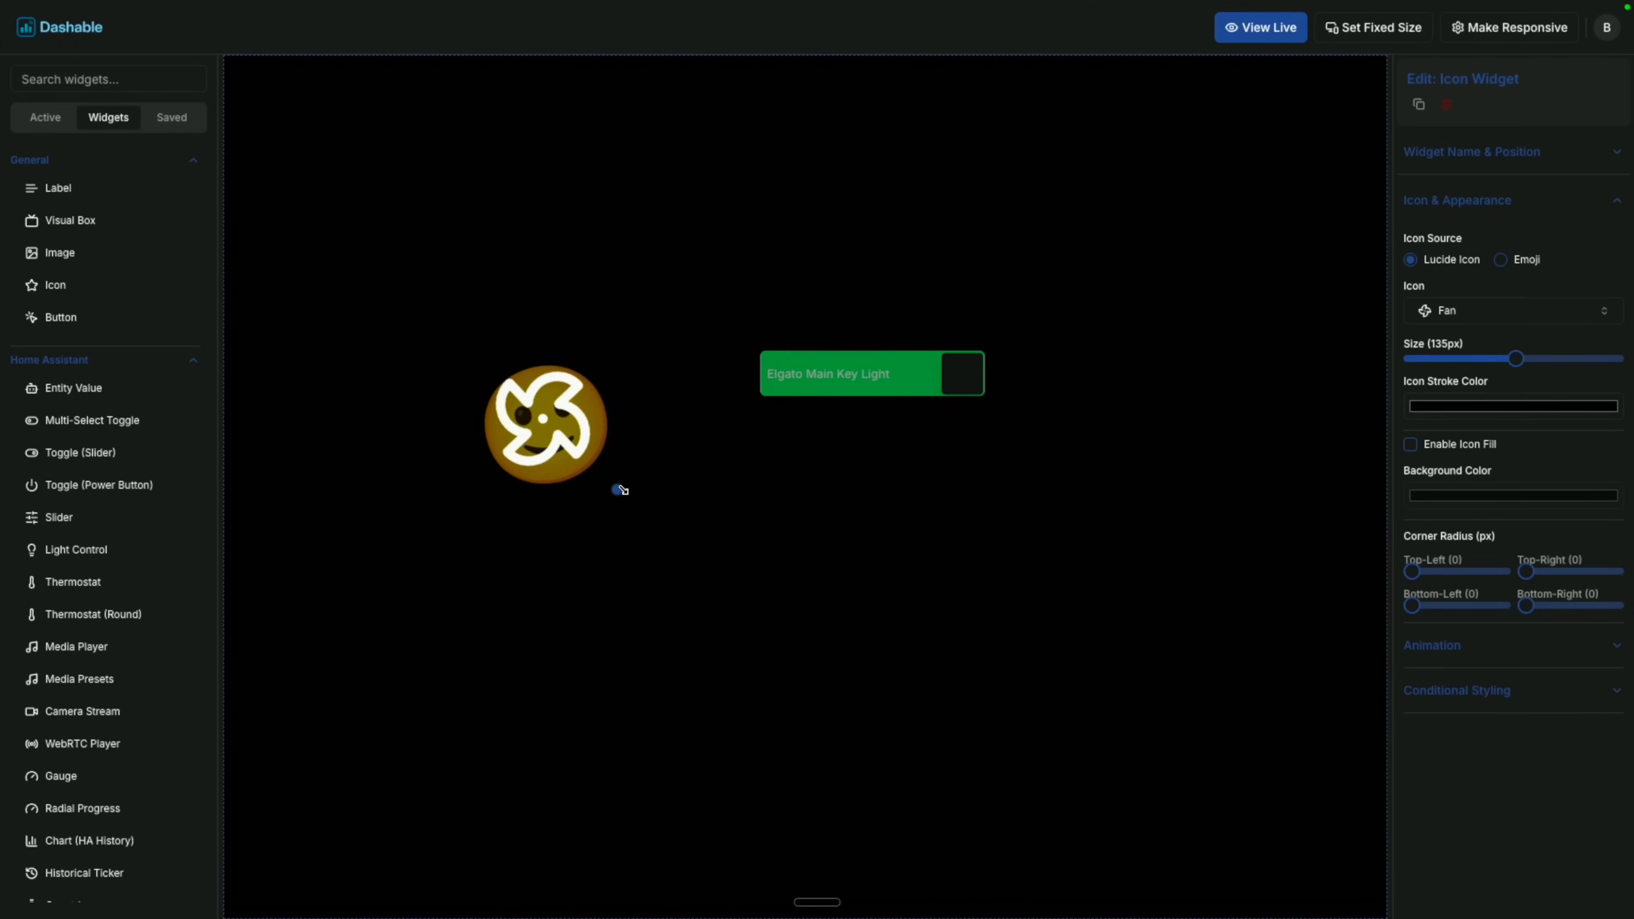
drag(623, 496, 659, 545)
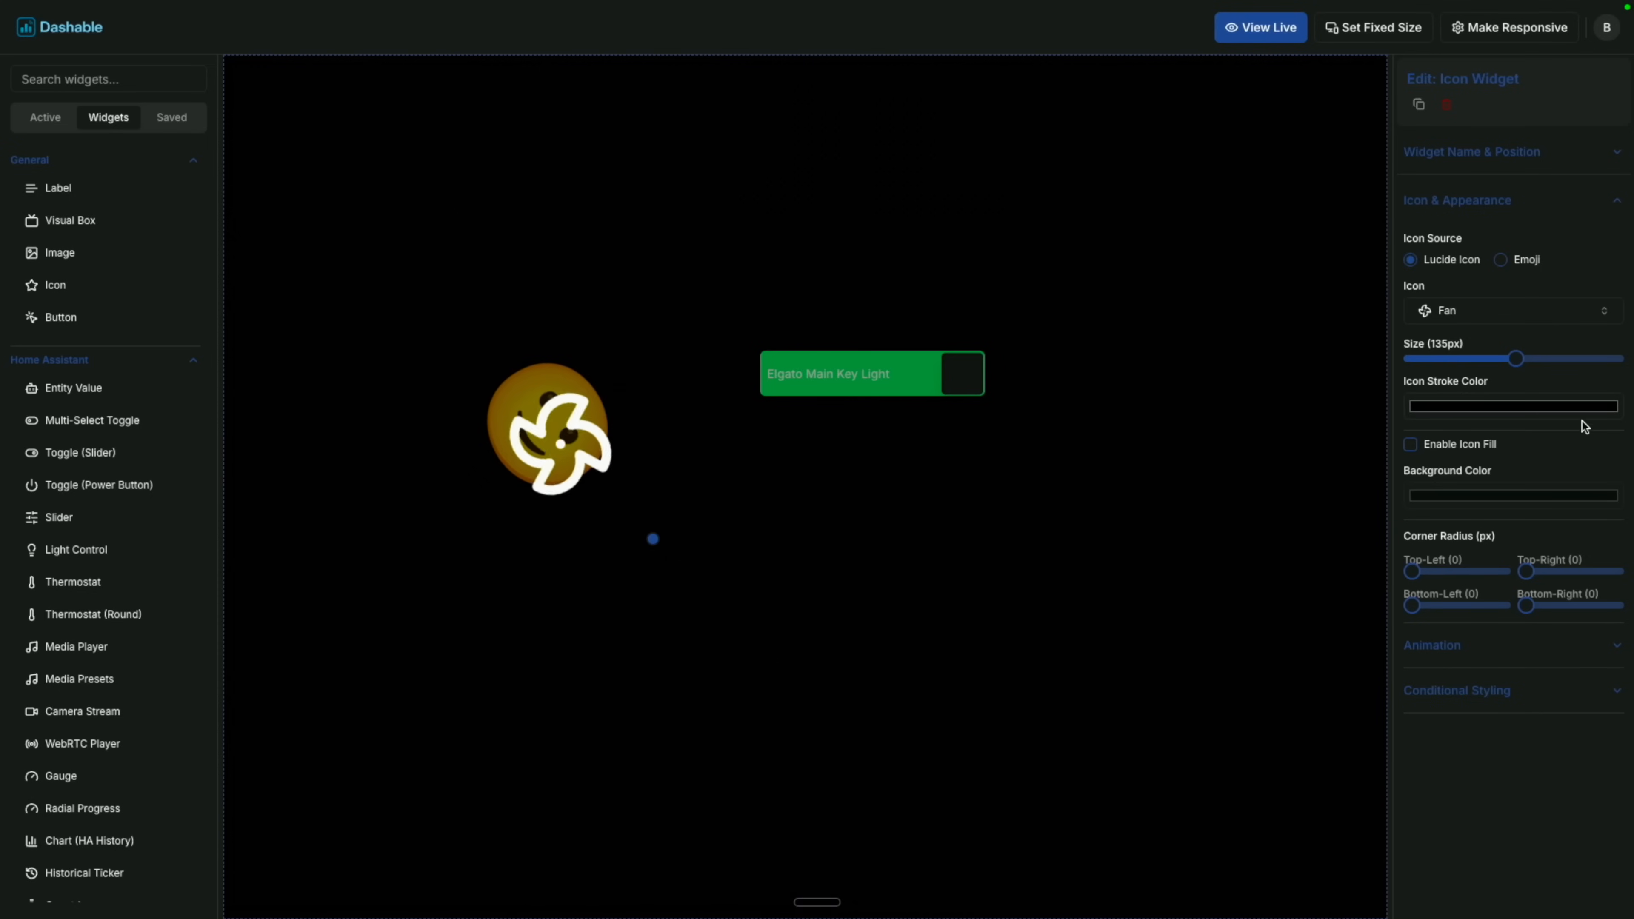
drag(1527, 369, 1589, 359)
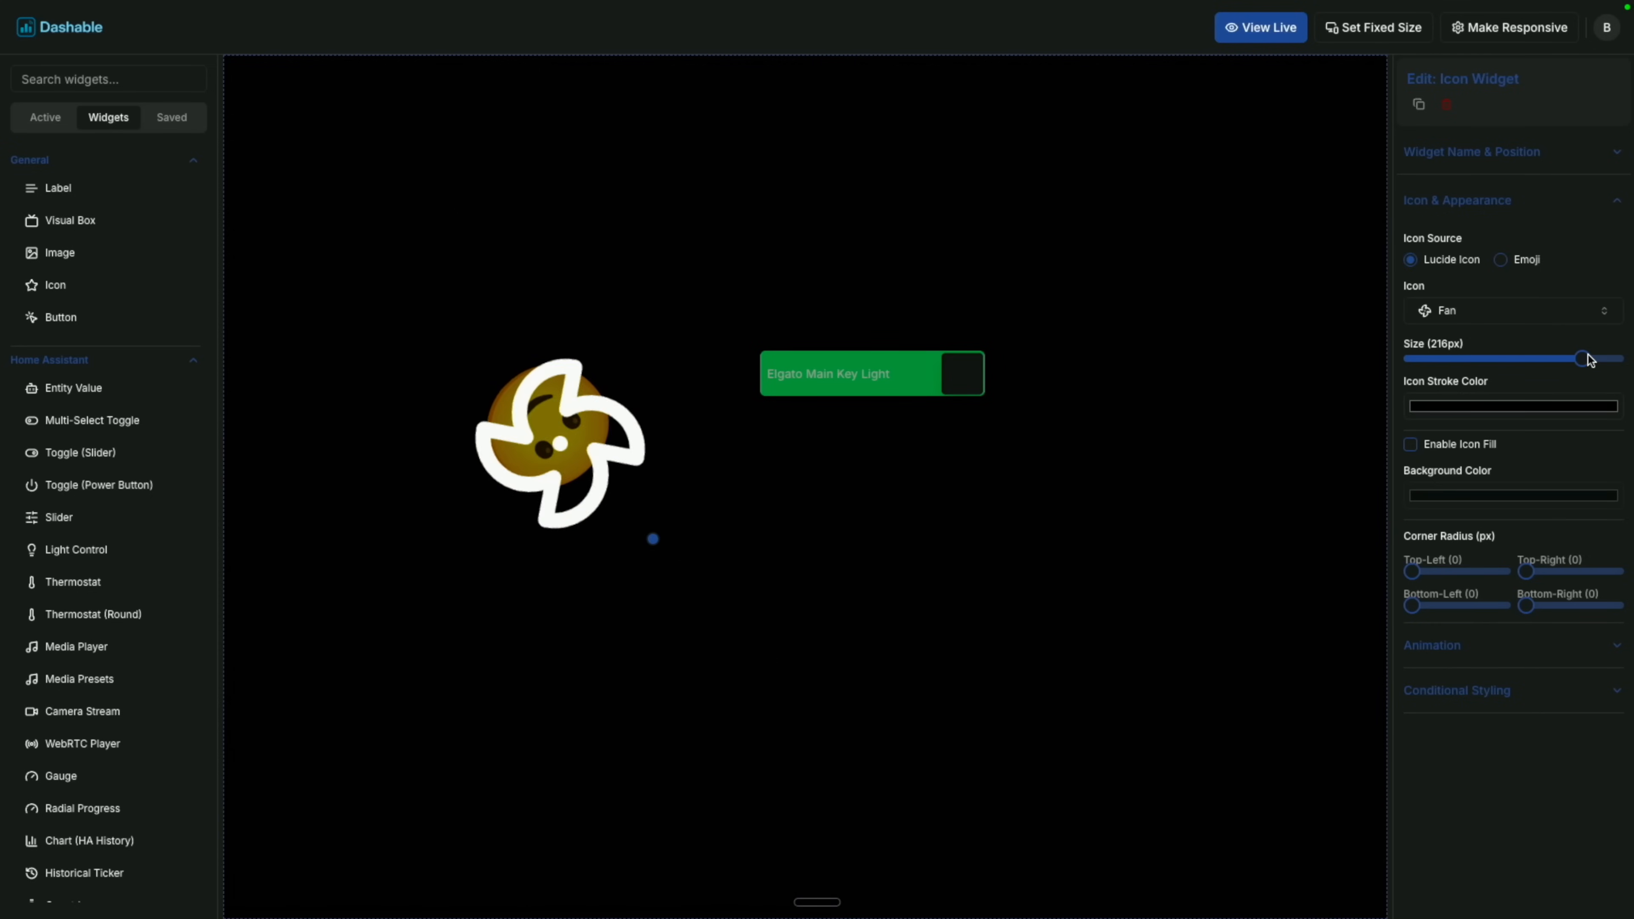
drag(570, 446, 558, 427)
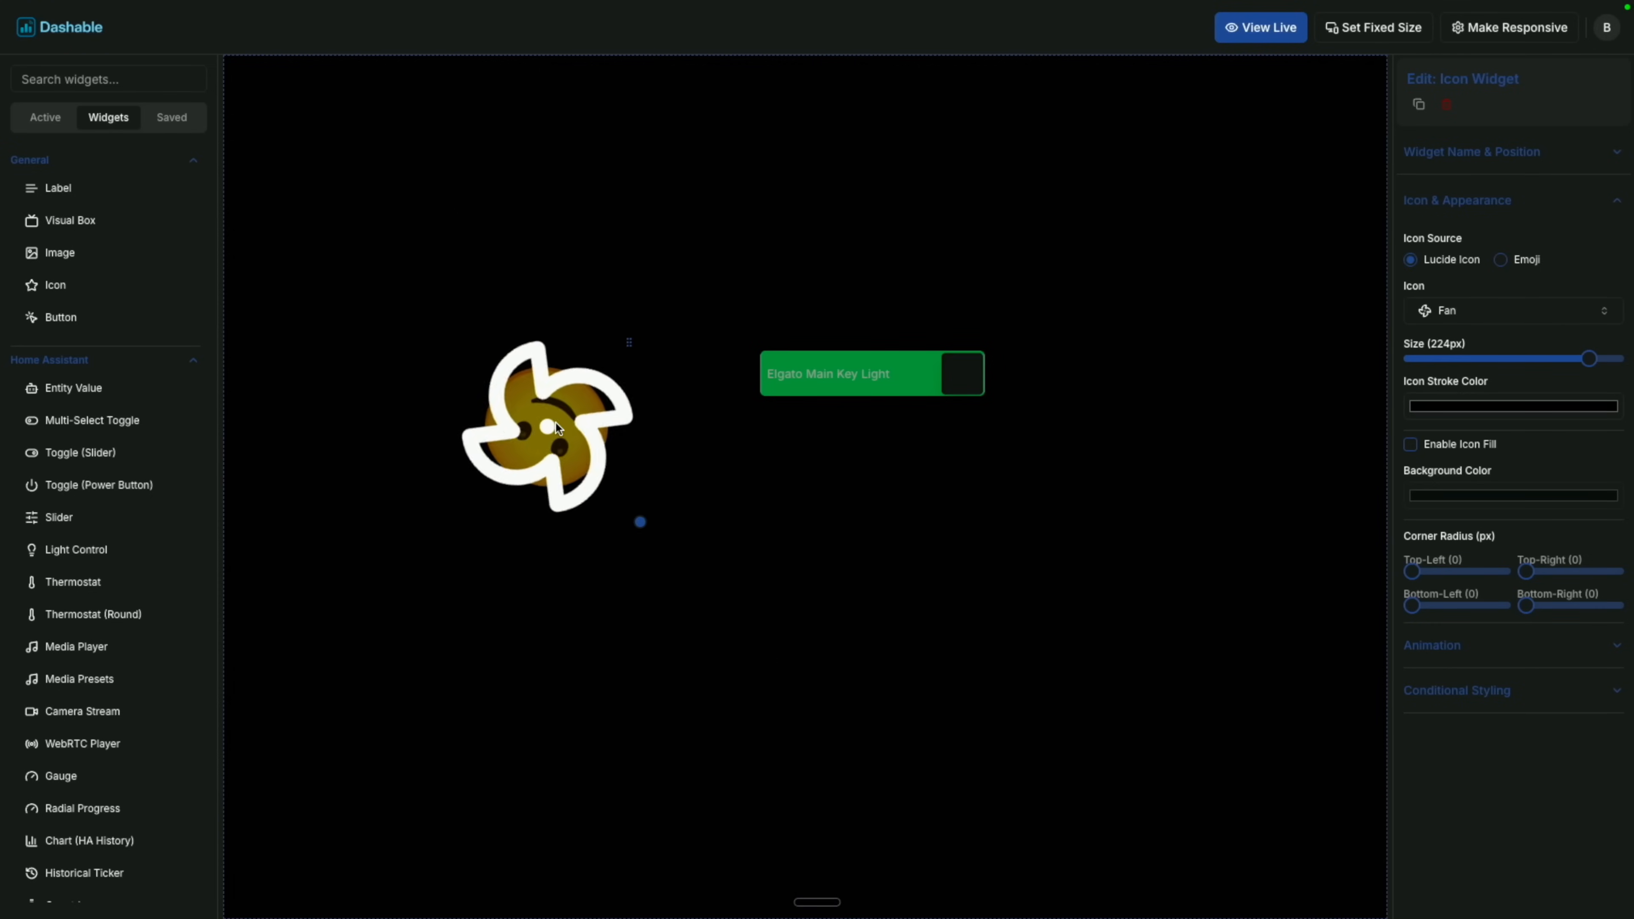
Reorder the widget stacking list so the emoji sits in front of the fan.
click(56, 114)
drag(64, 199, 69, 159)
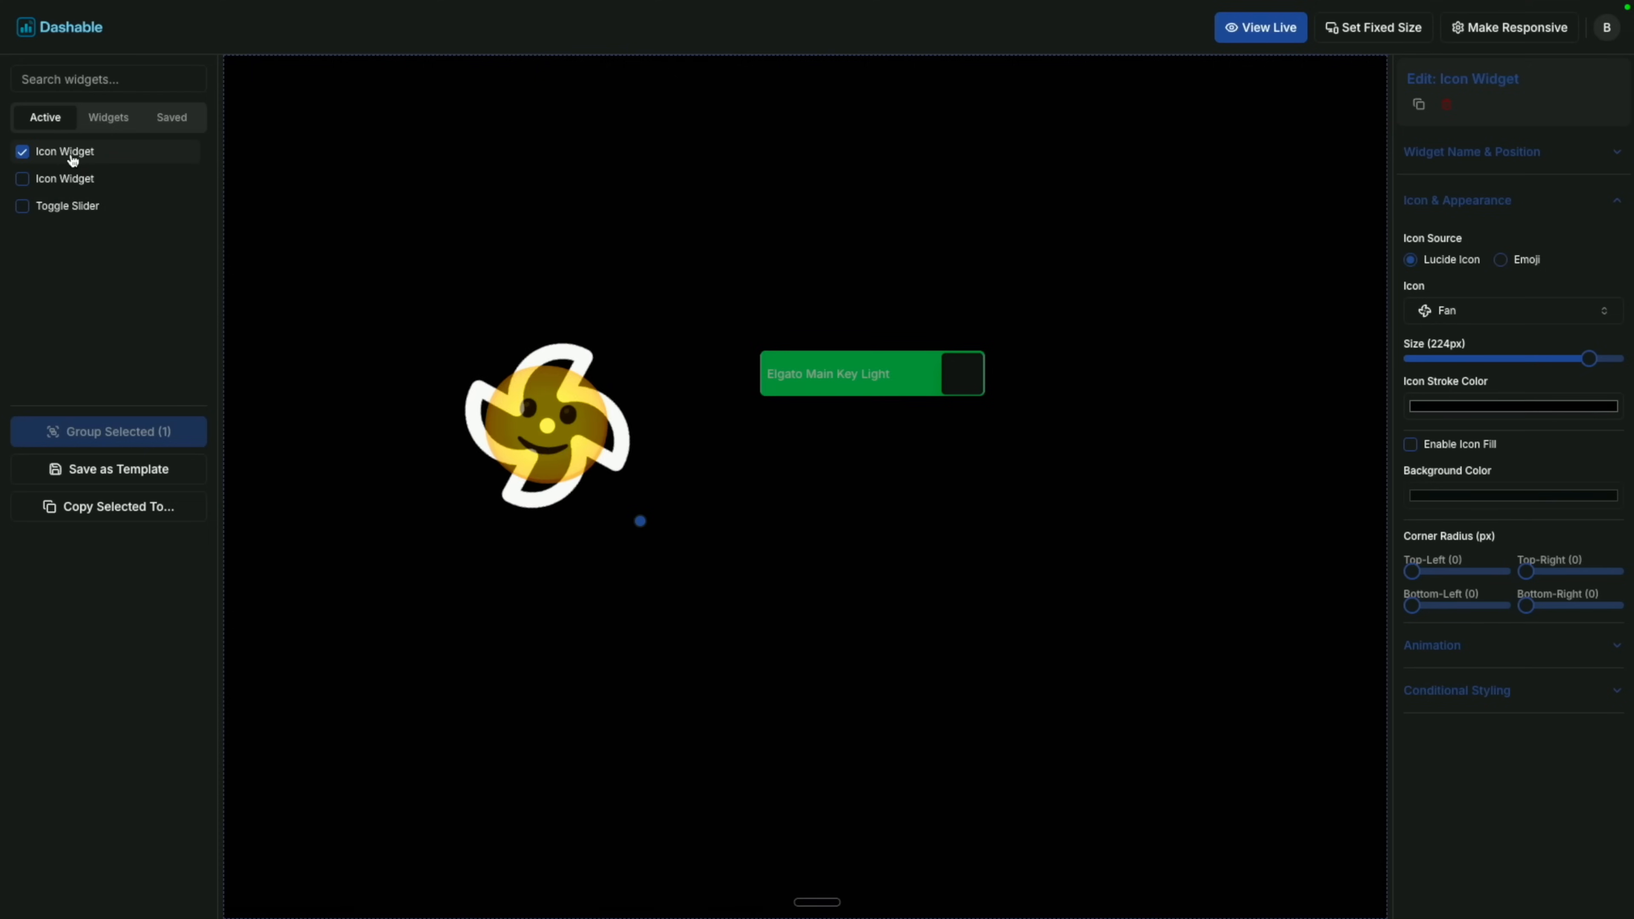
click(69, 186)
drag(69, 186, 60, 140)
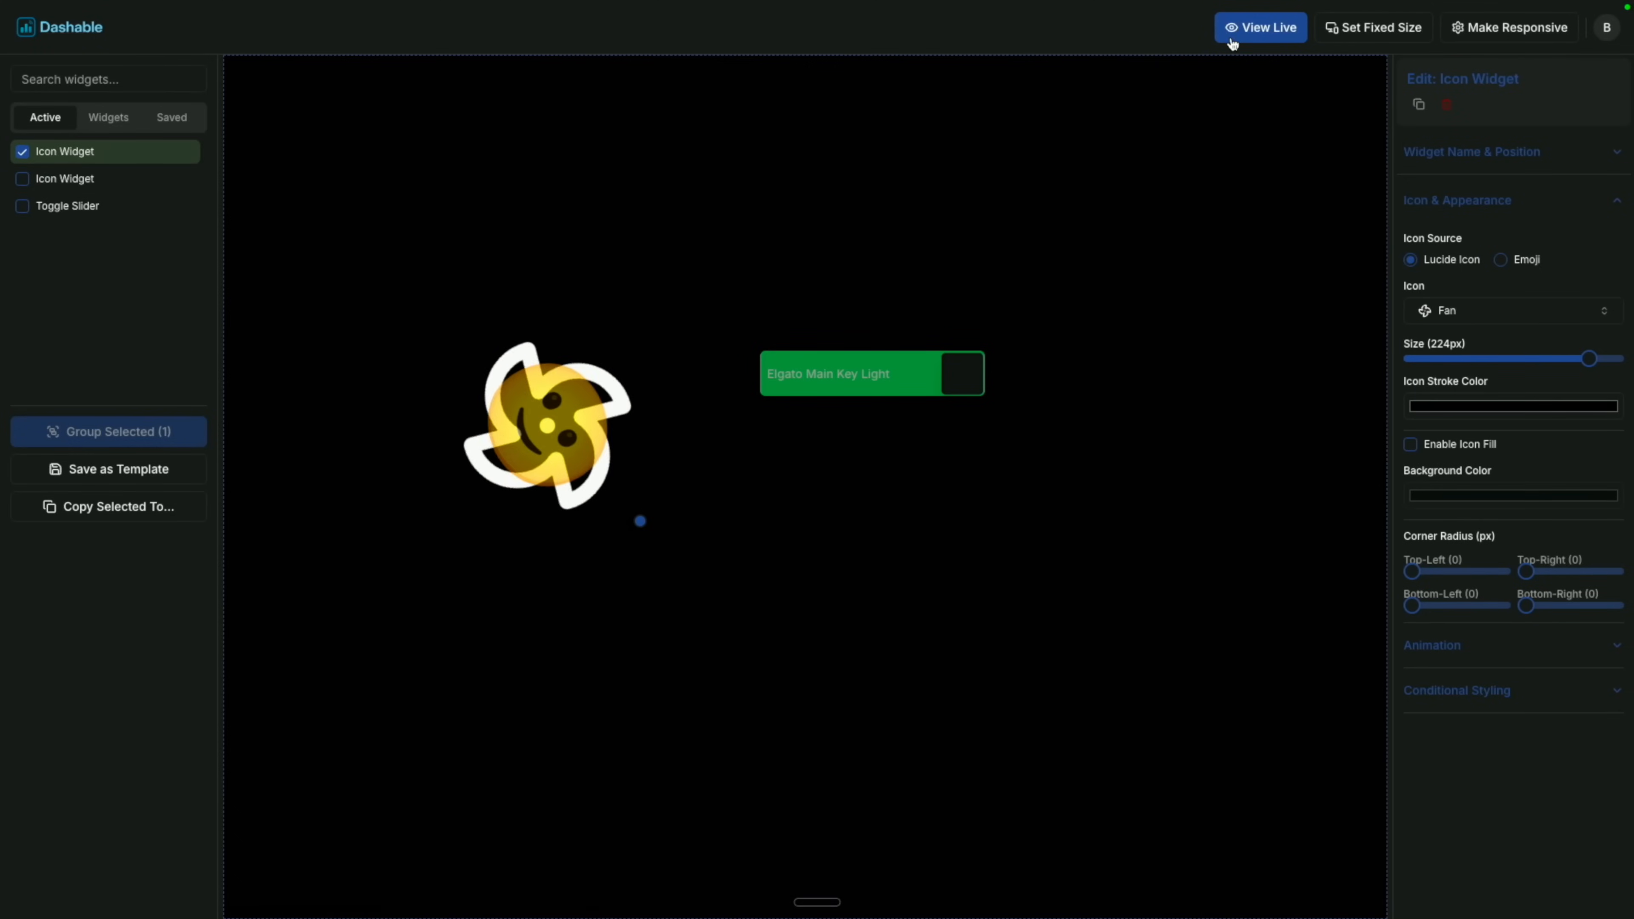
Preview the dashboard live, switching the Elgato Main Key Light off and back on.
click(1258, 35)
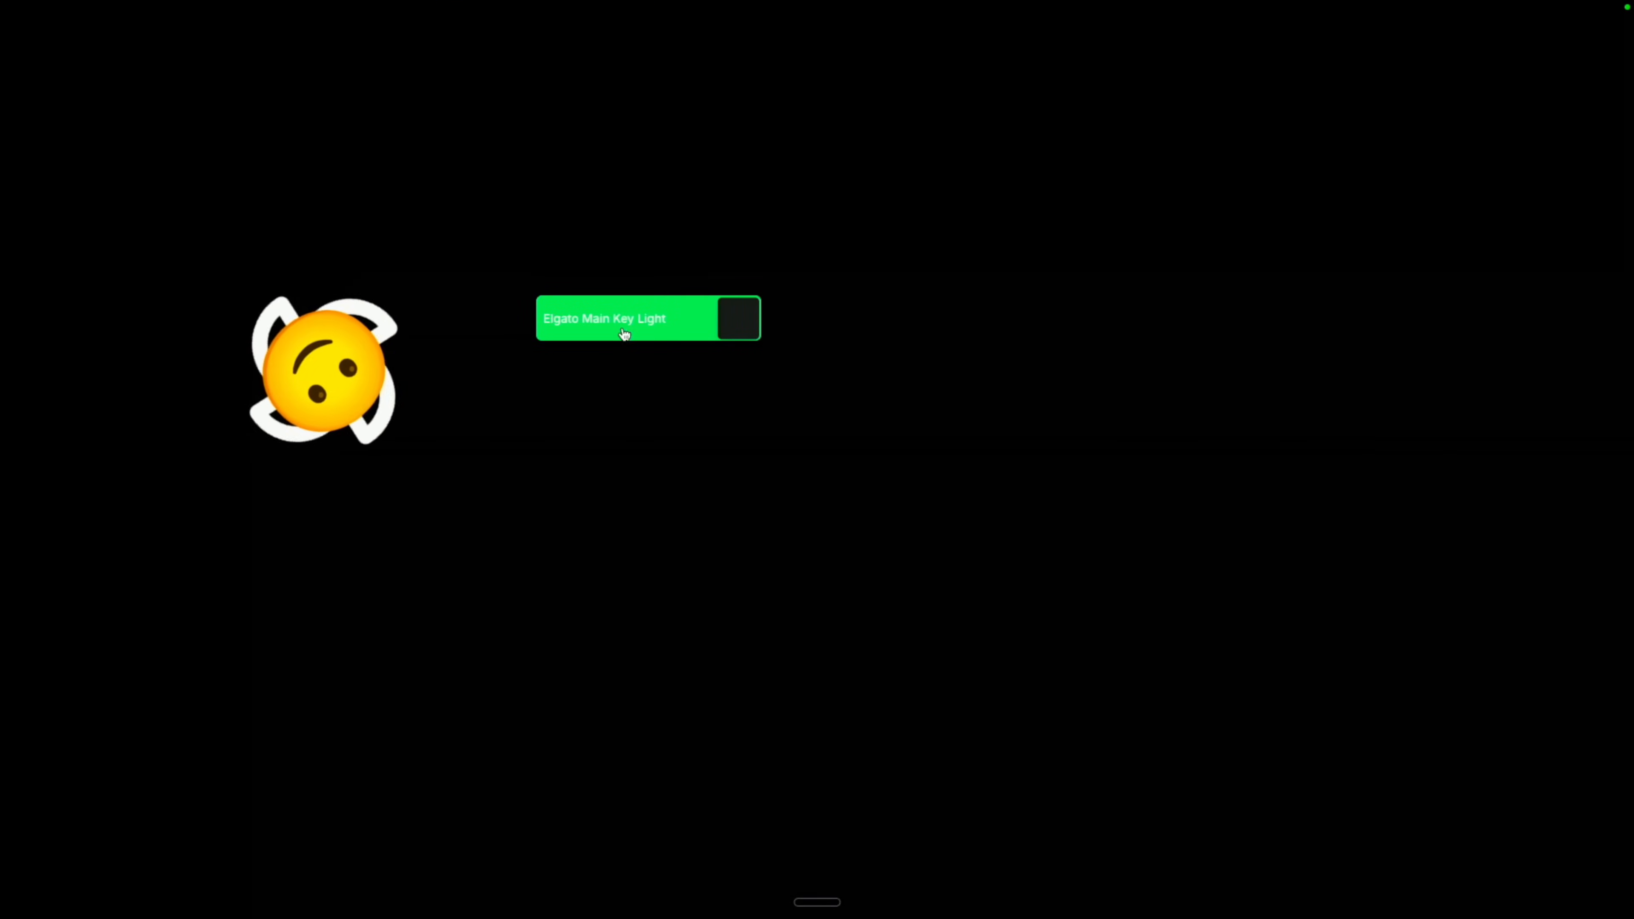
click(665, 321)
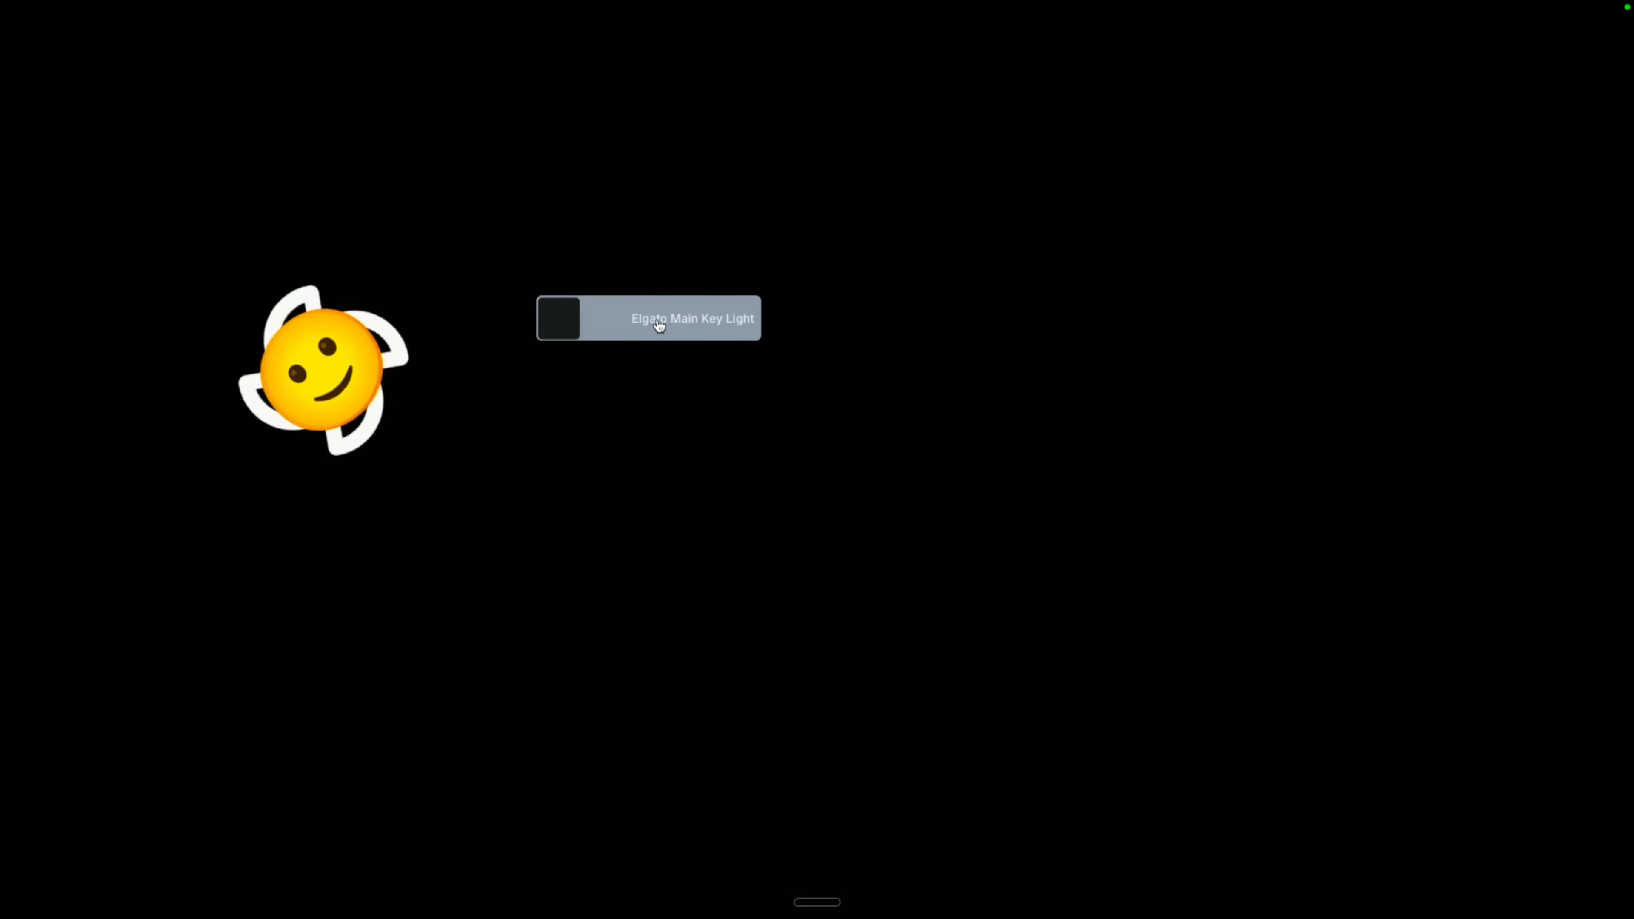
click(657, 323)
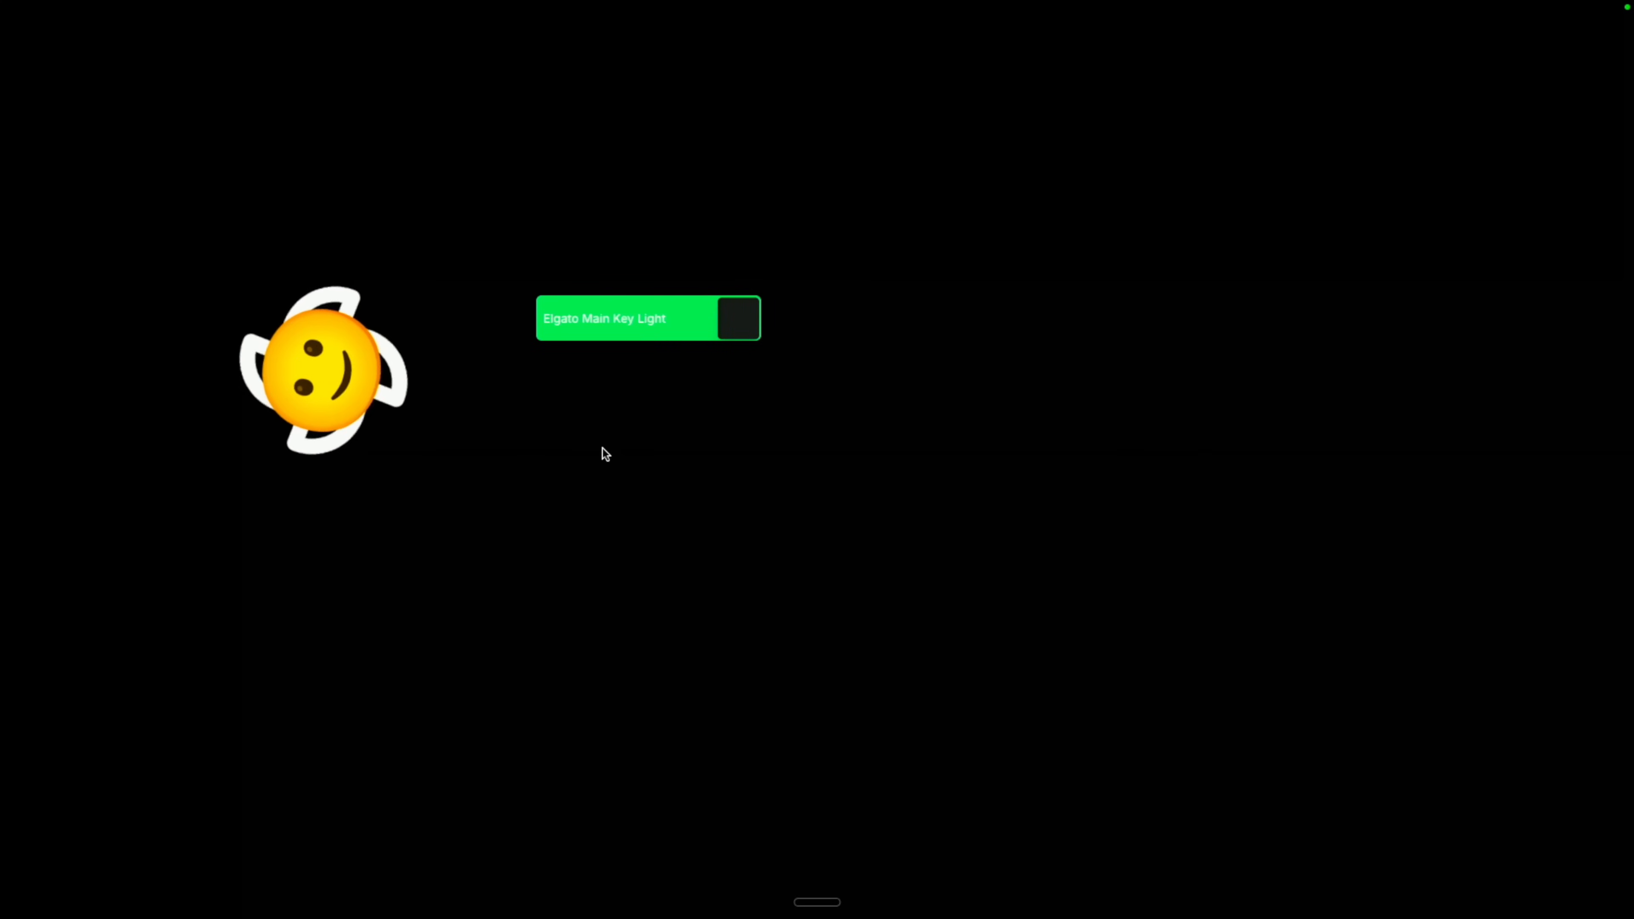
key(Escape)
Set the emoji's animation rotation speed to 1 second.
click(570, 461)
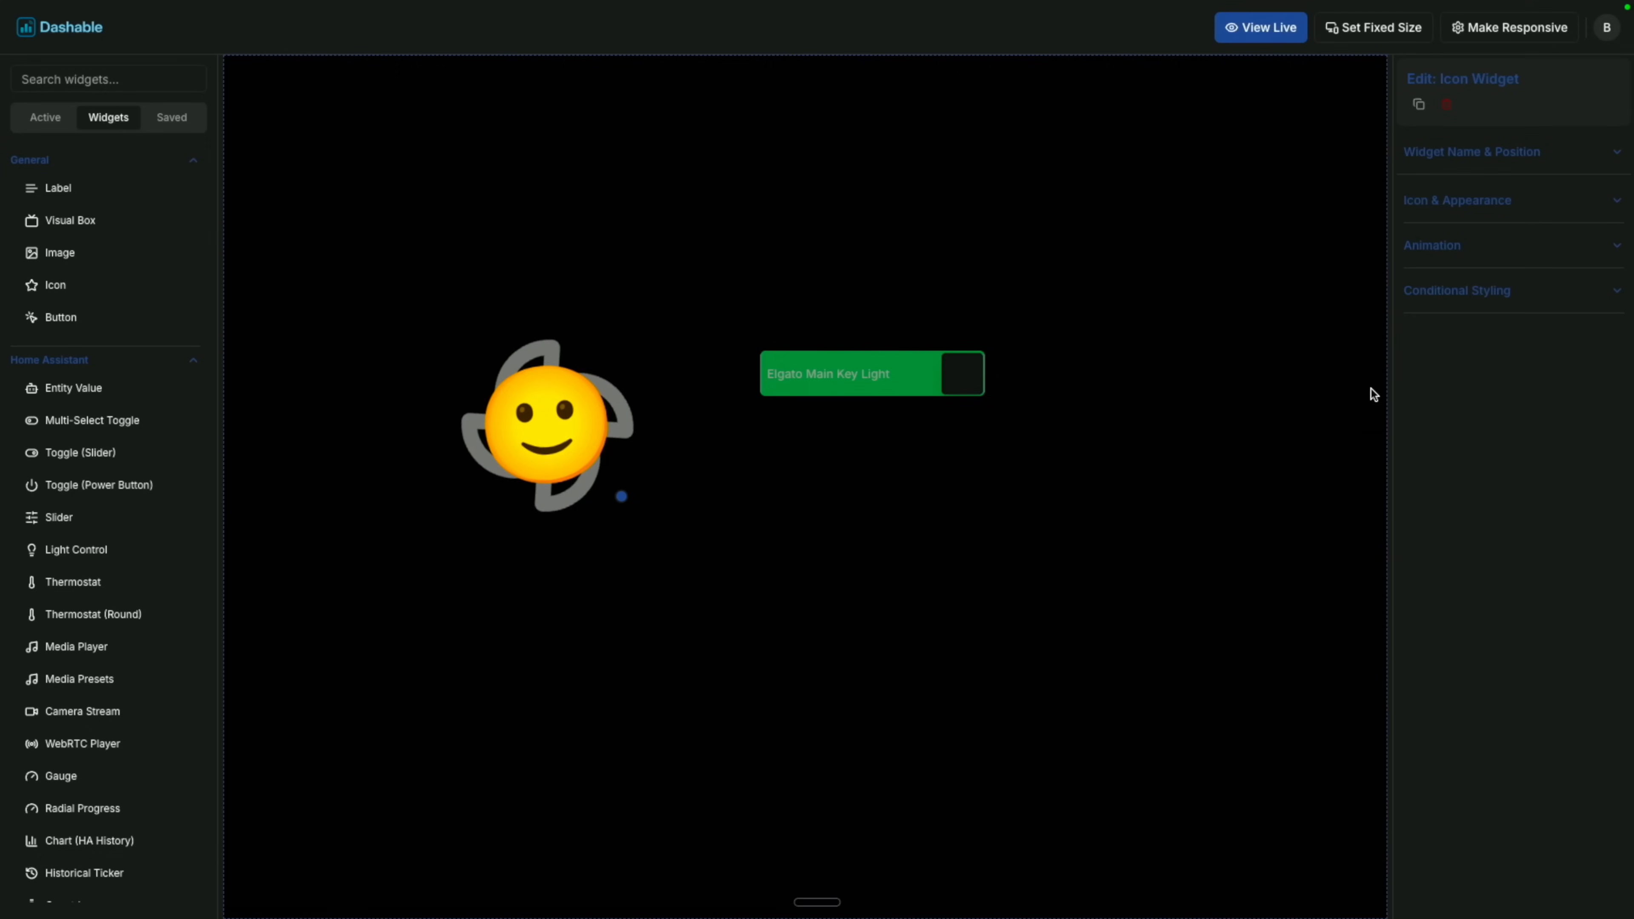
click(1456, 245)
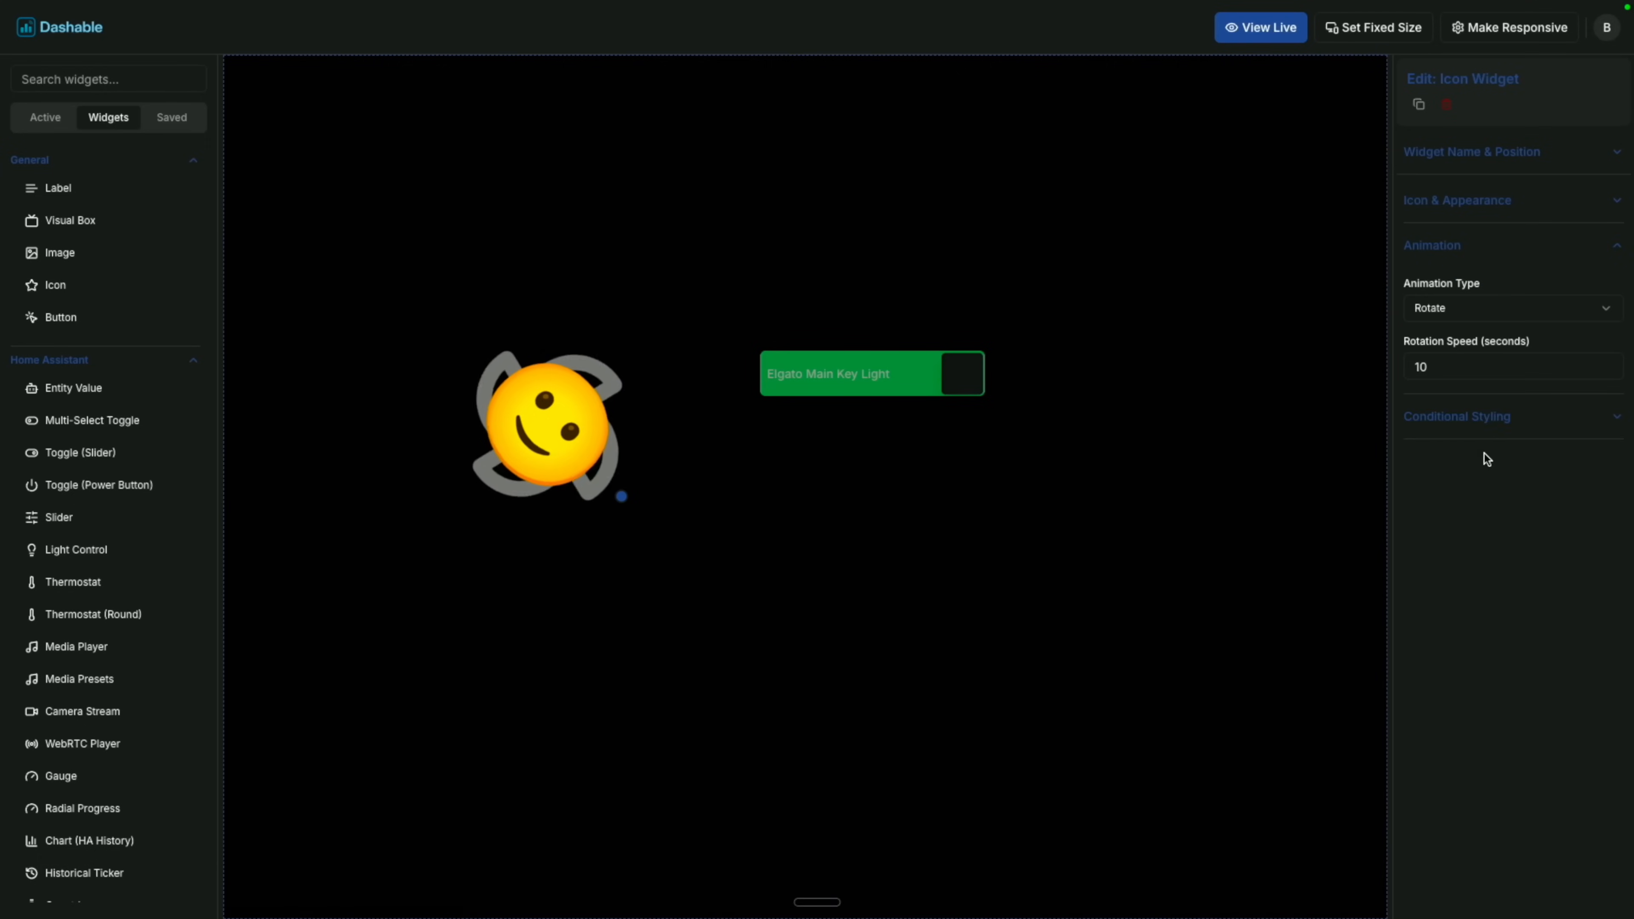
click(1440, 367)
key(BackSpace)
click(1471, 492)
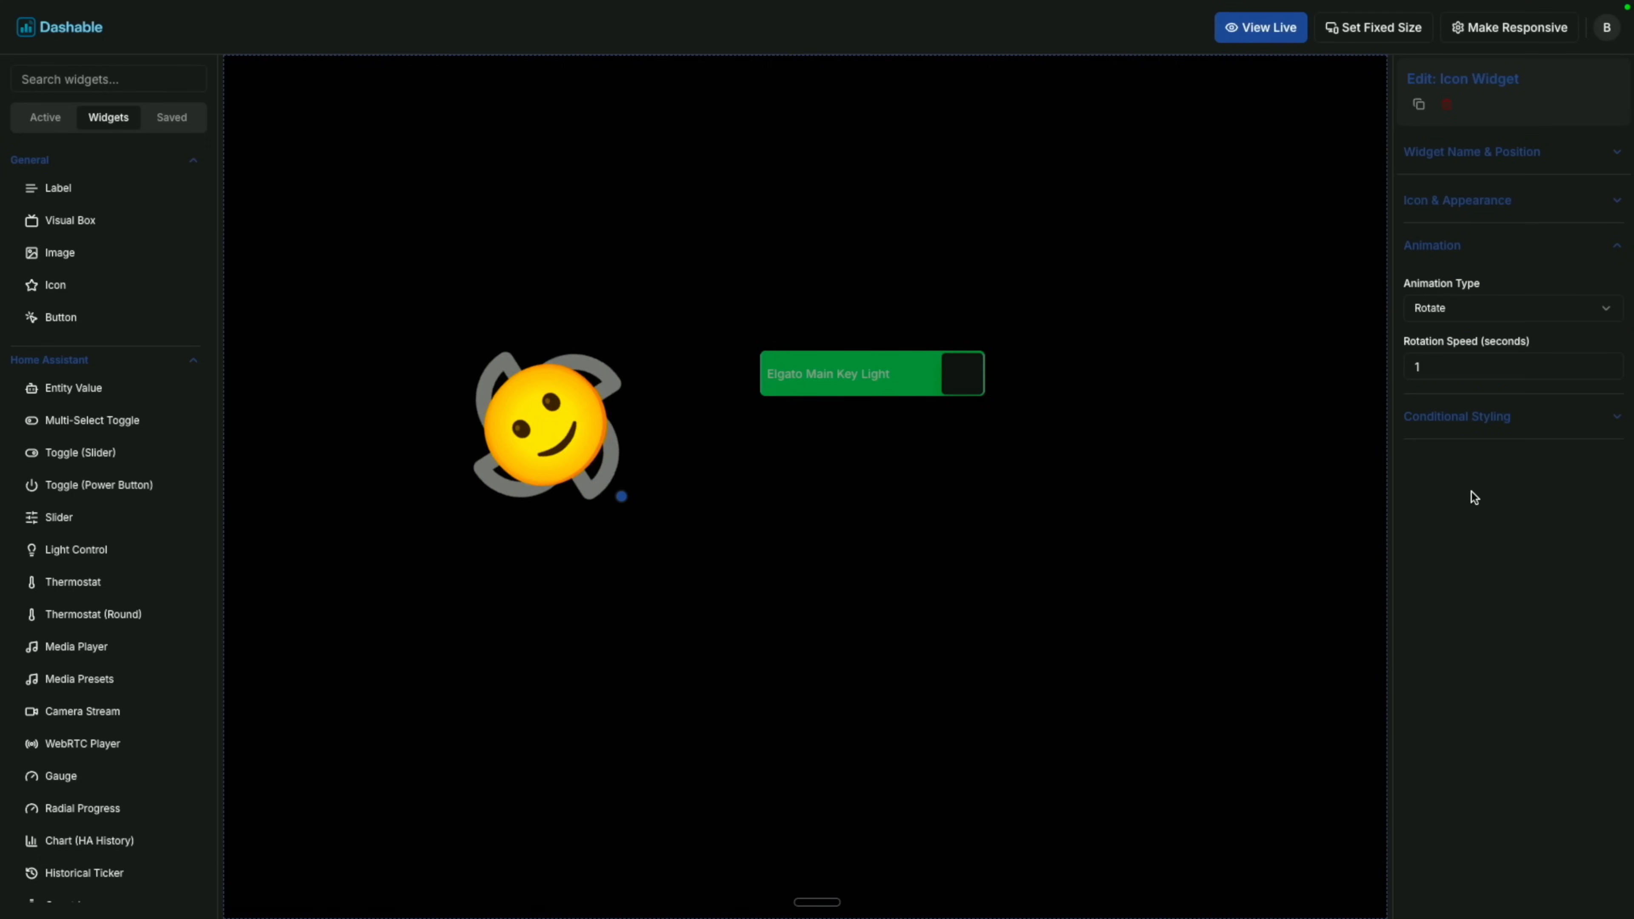
Add a conditional animation override with rotation speed 10 for when the Key Light is off.
click(1473, 429)
scroll(1495, 726, down, 2)
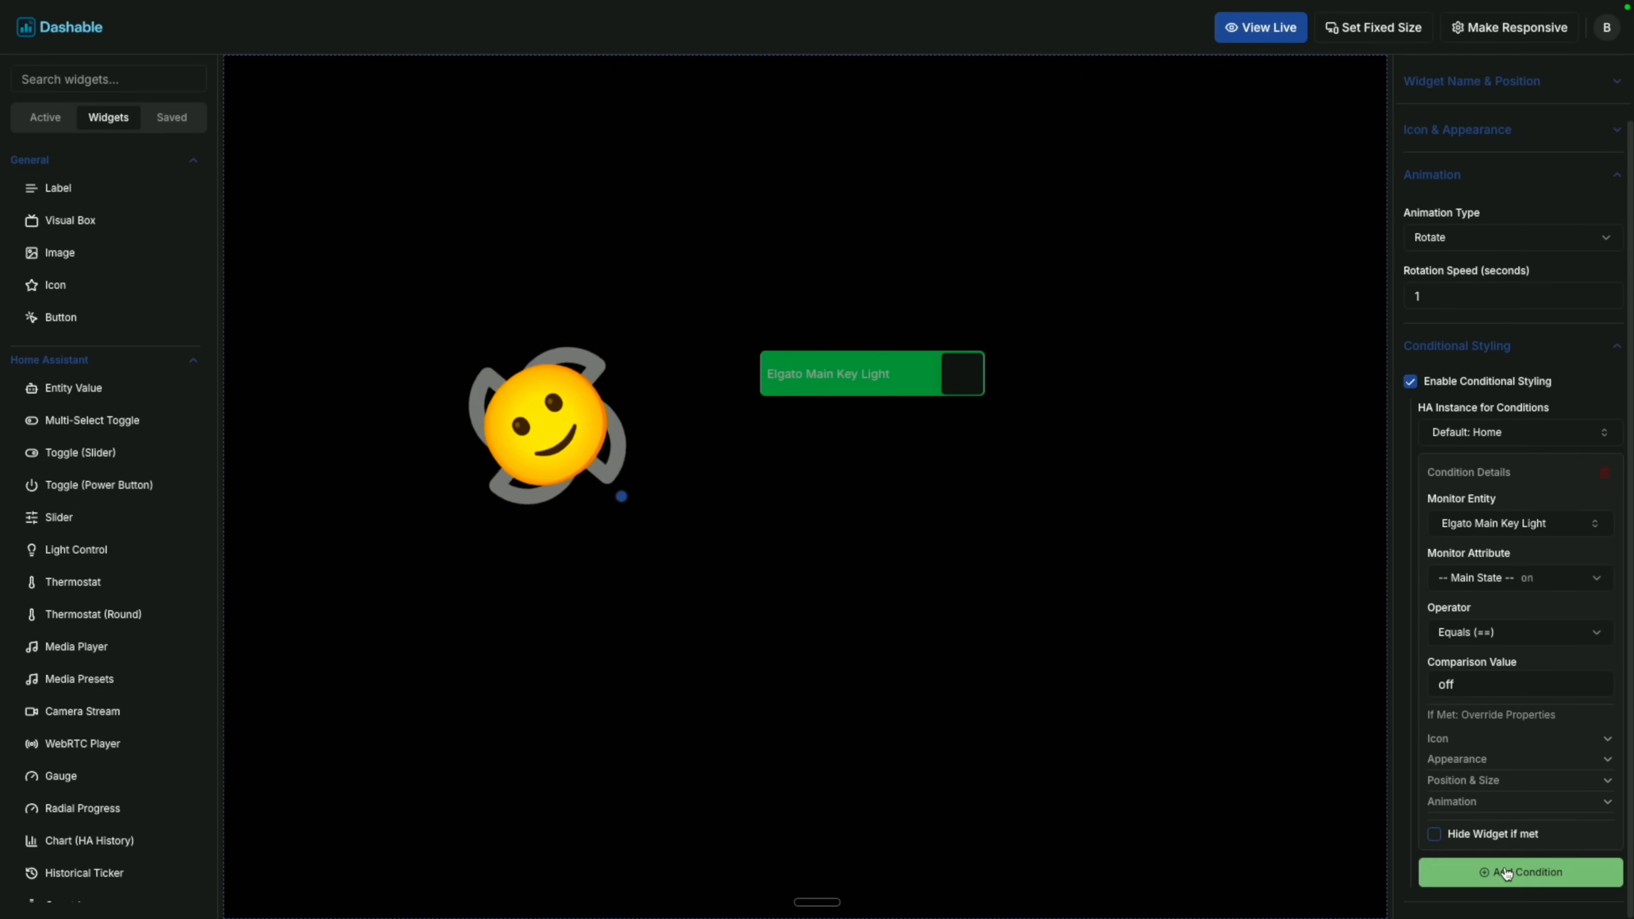
click(1479, 801)
scroll(1493, 813, down, 2)
click(1486, 779)
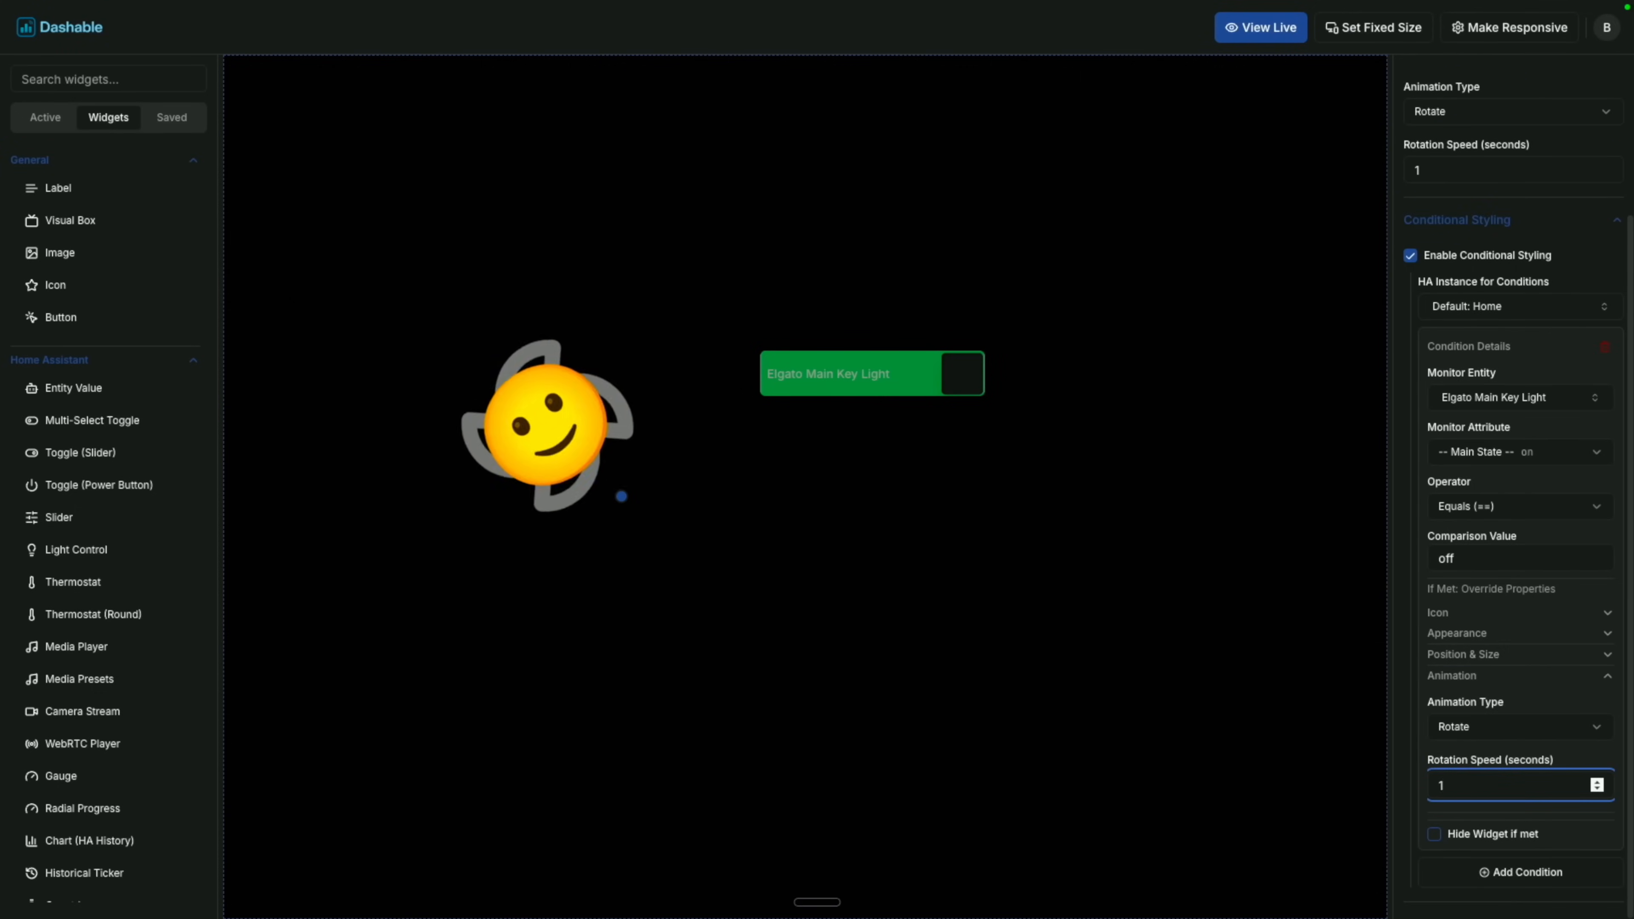
text(0)
click(1320, 857)
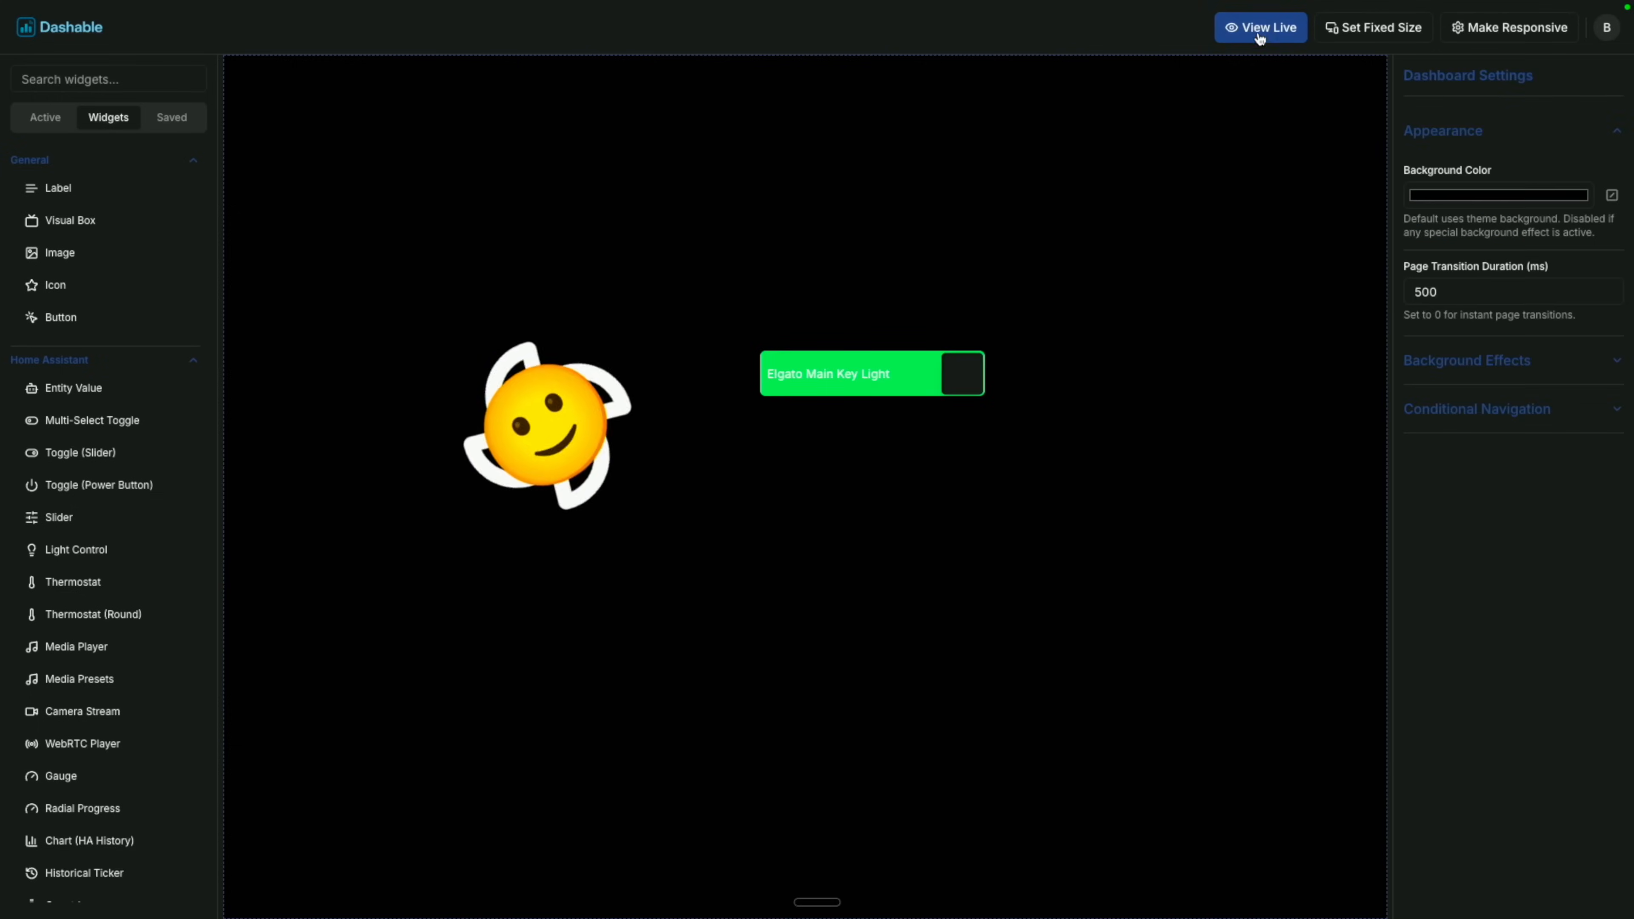
Test in live view by toggling the Key Light off, on, and off again.
click(1258, 29)
click(738, 318)
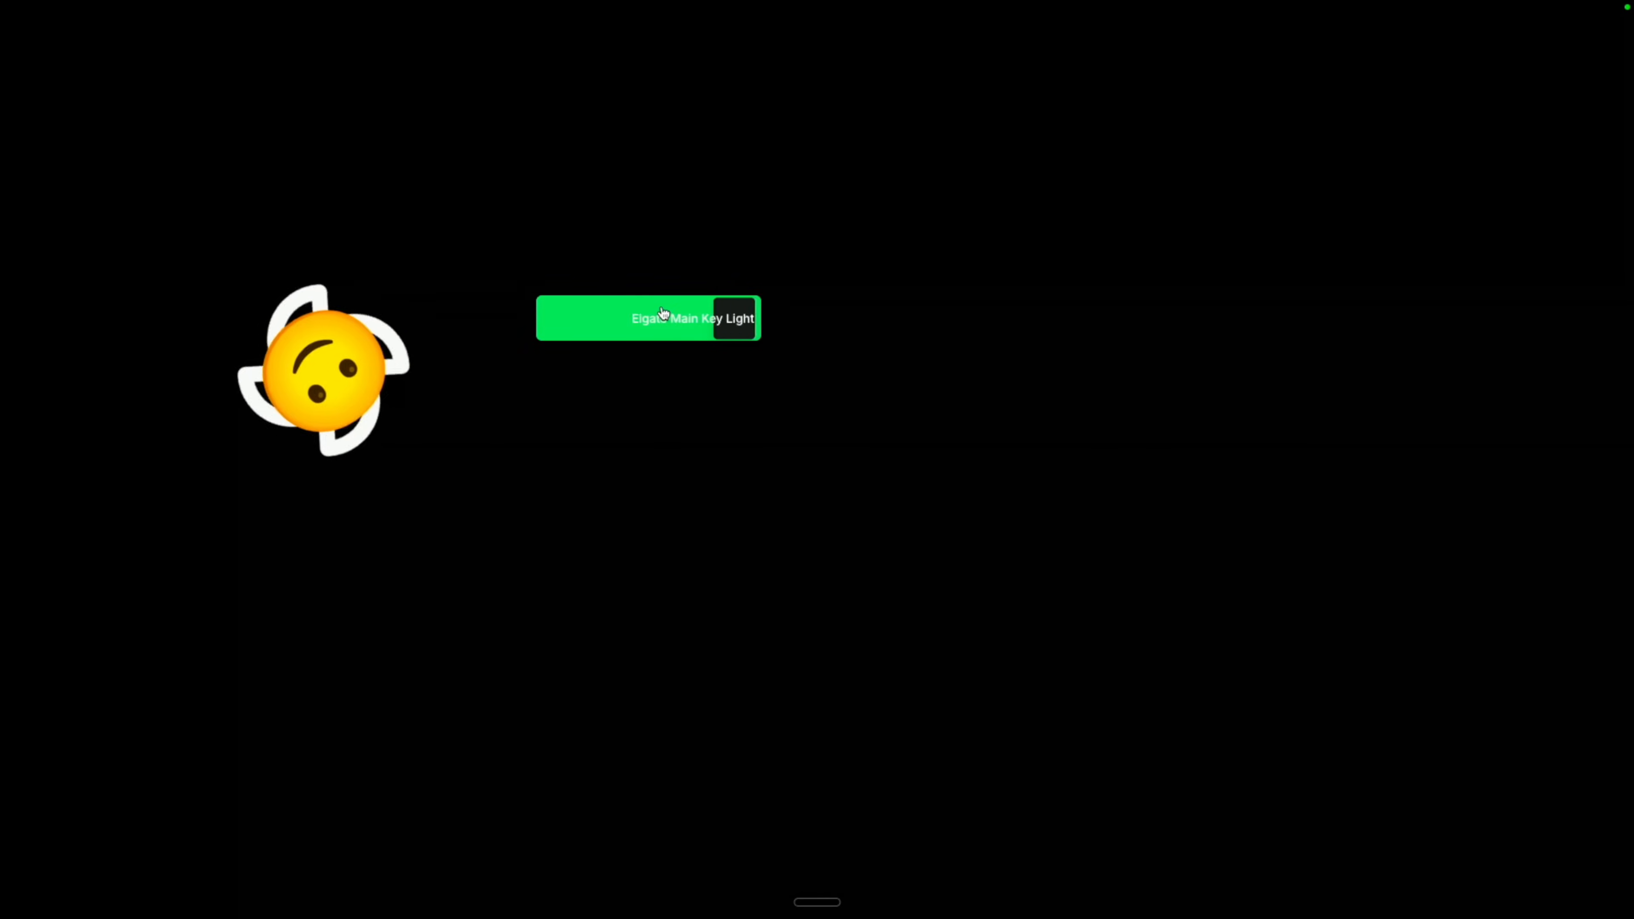
click(623, 326)
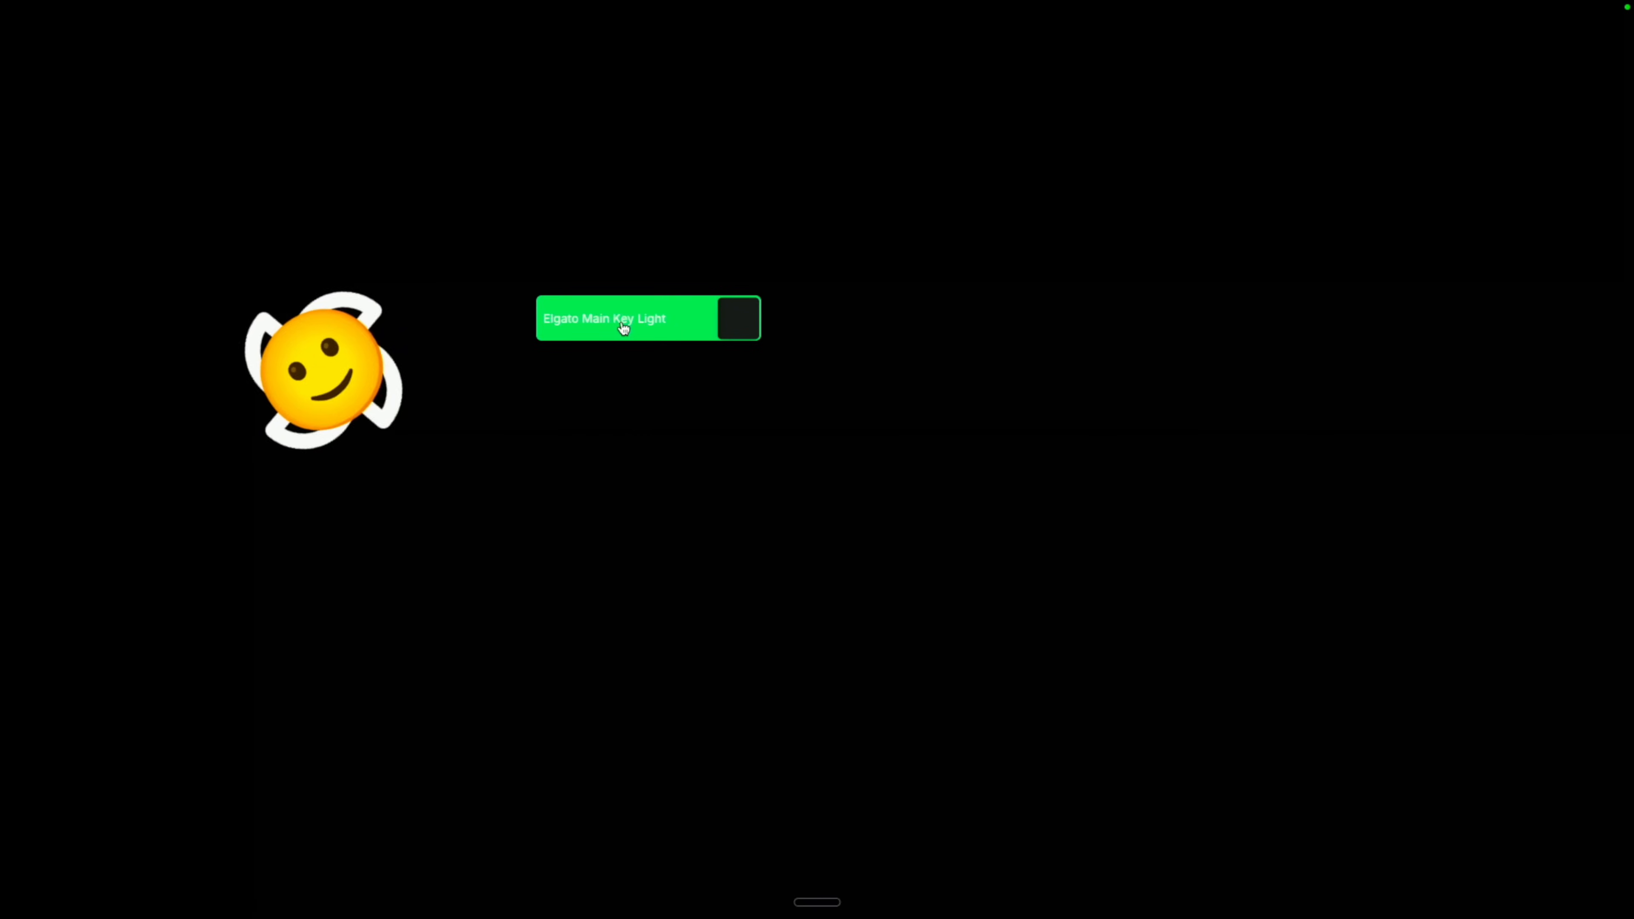
click(623, 325)
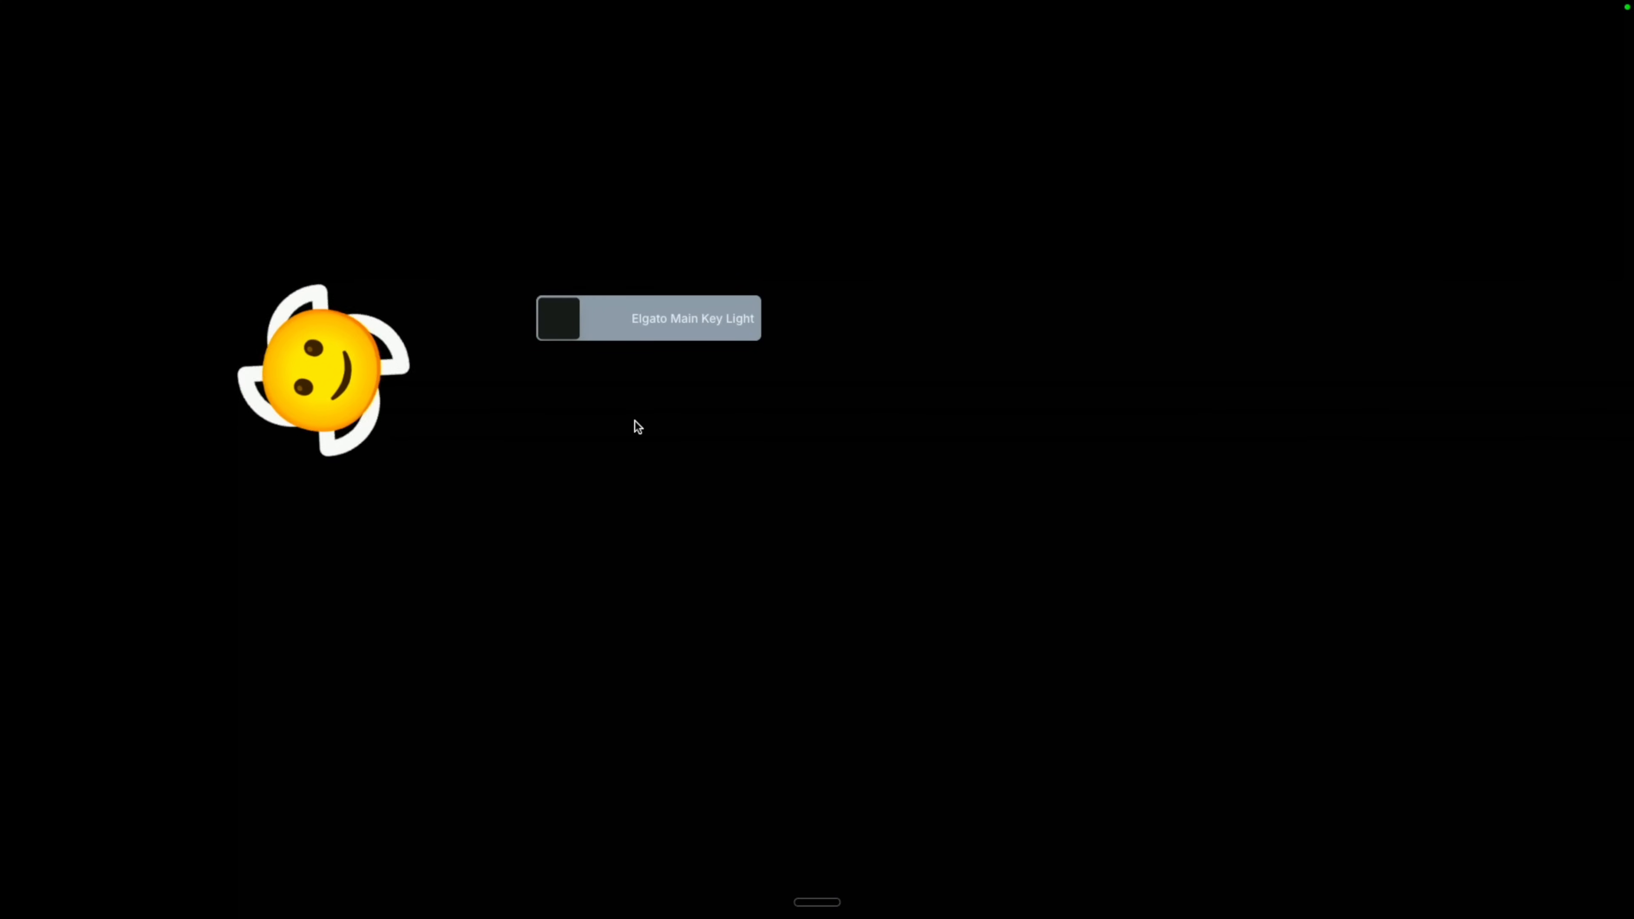
key(Escape)
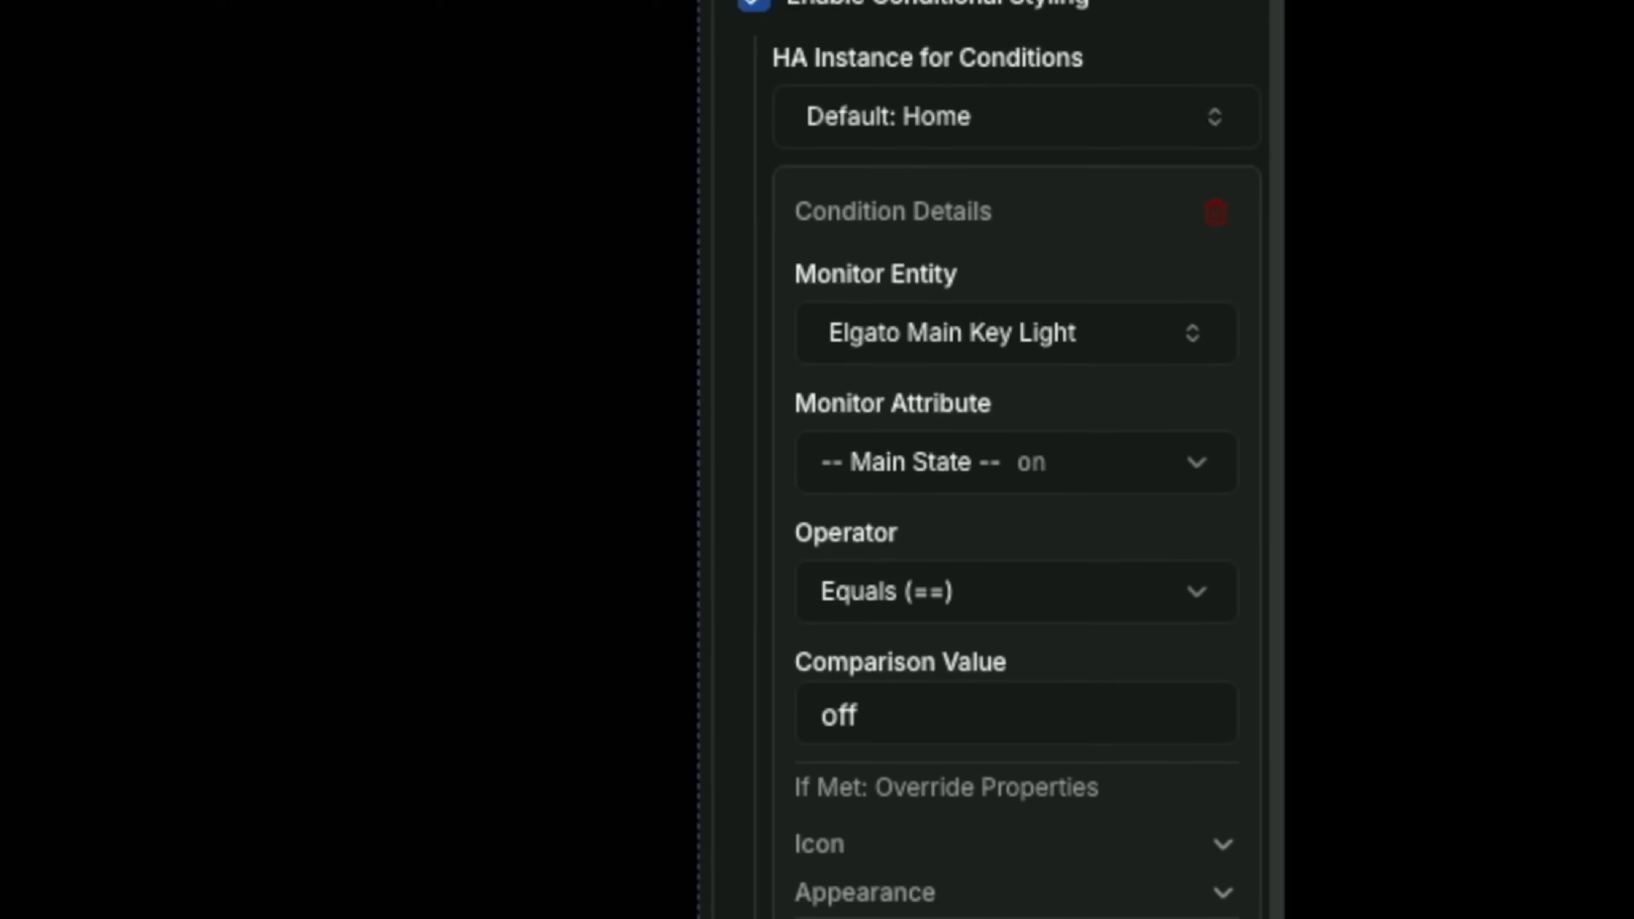
Place a Local Media (Webcam) widget from the System & OBS widgets onto the empty canvas.
scroll(999, 460, down, 5)
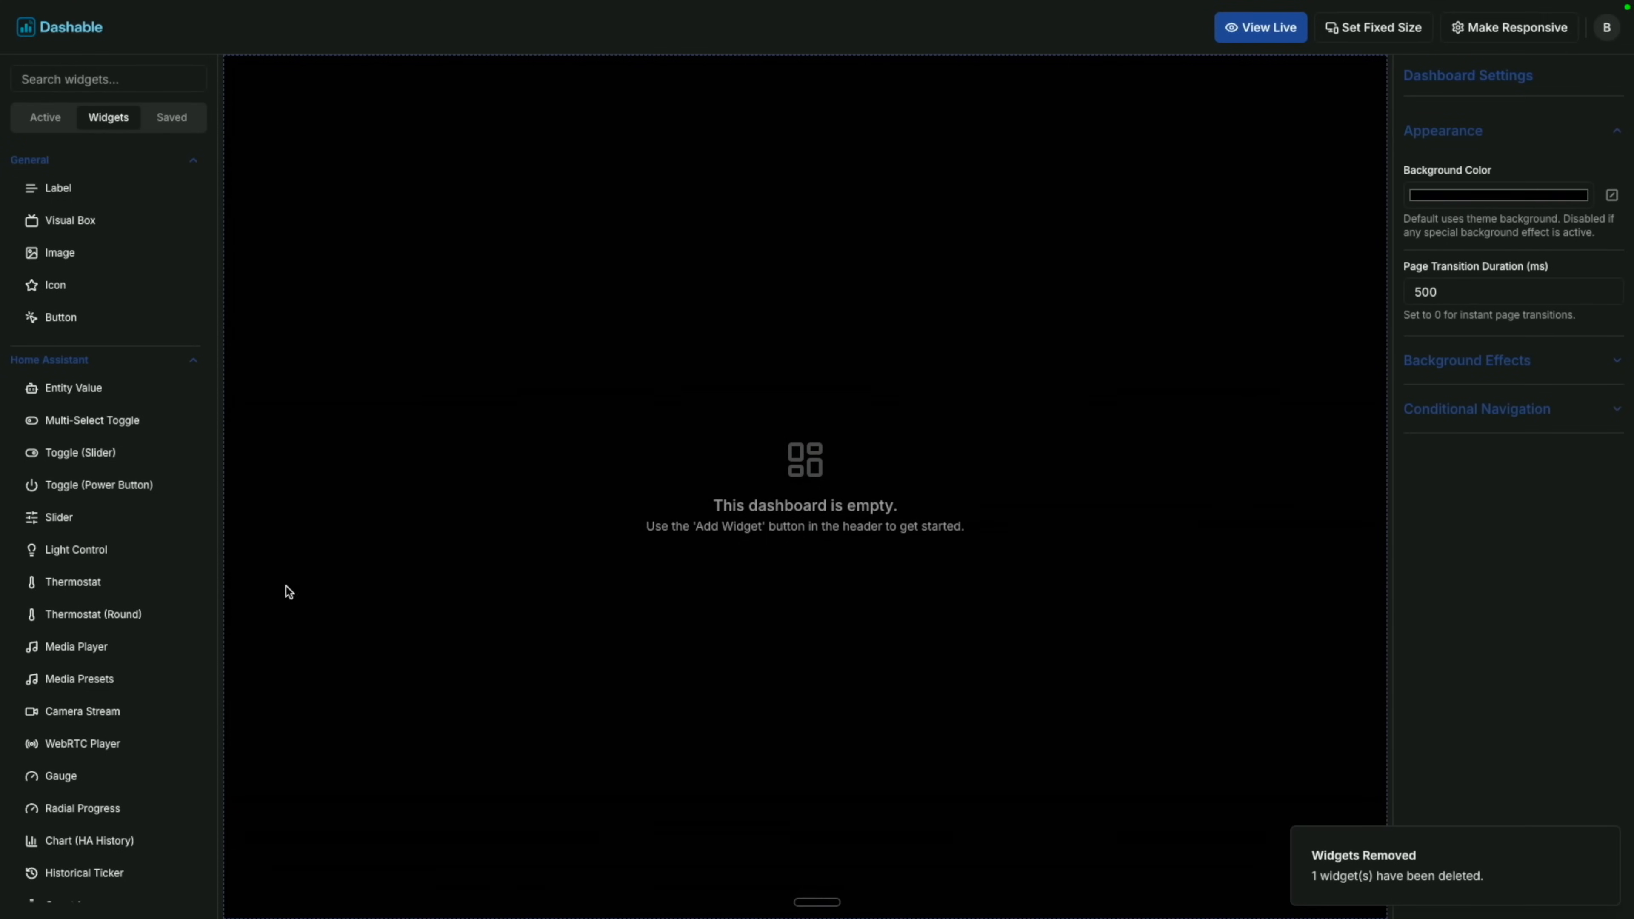
scroll(54, 788, down, 10)
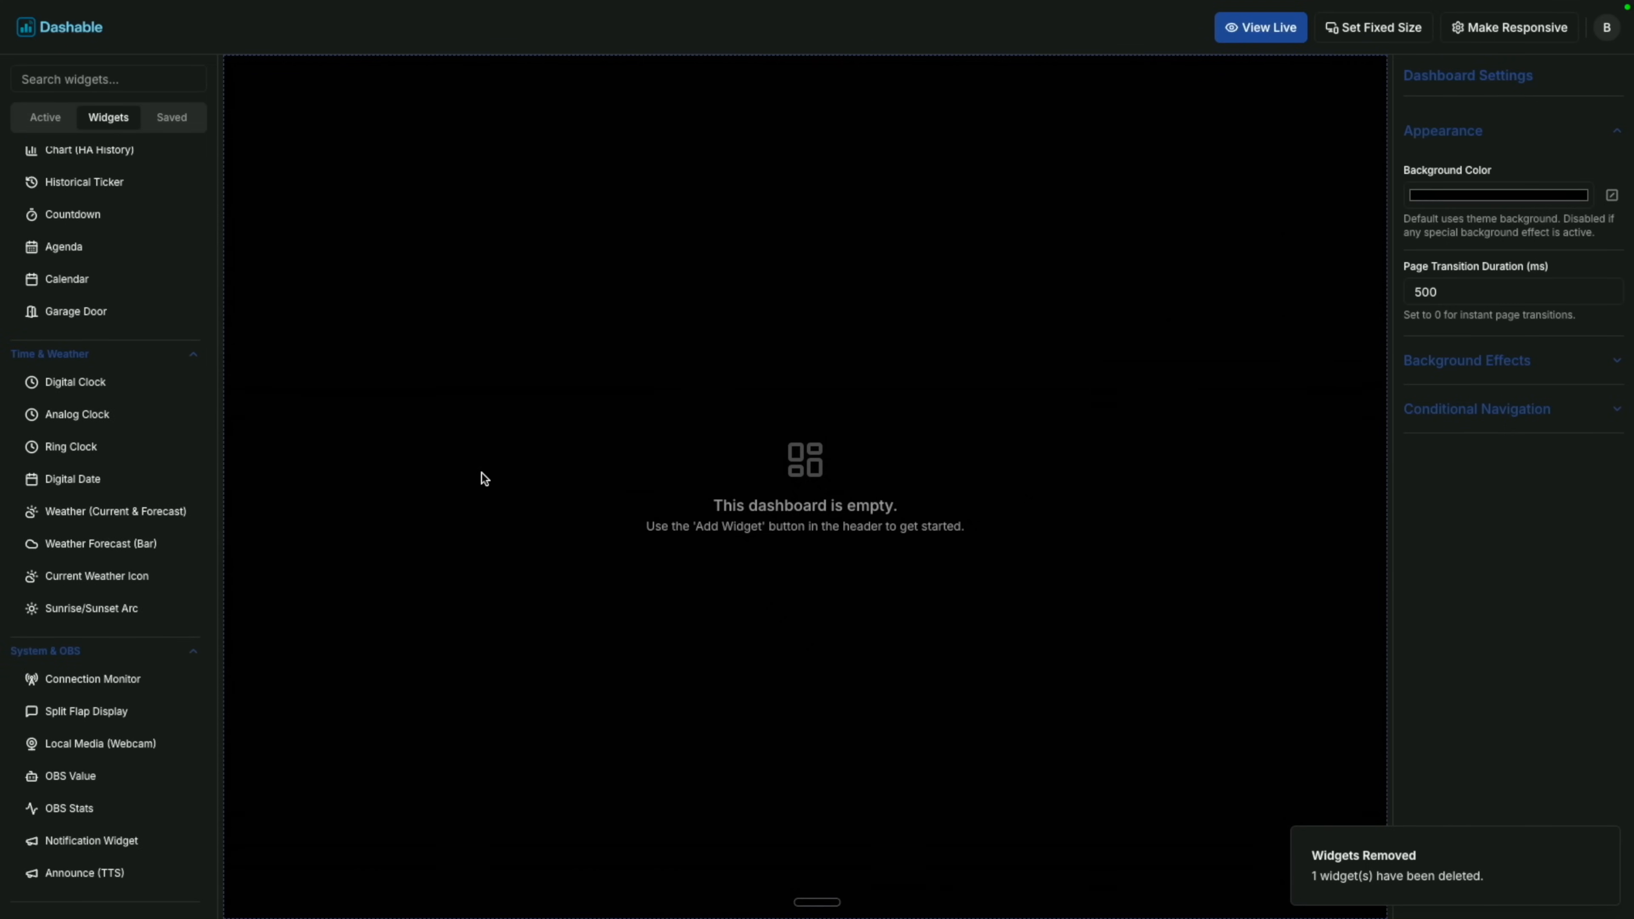
drag(109, 744, 619, 411)
Resize the Local Media Player larger near the top-left and verify its feed in live view.
click(1272, 31)
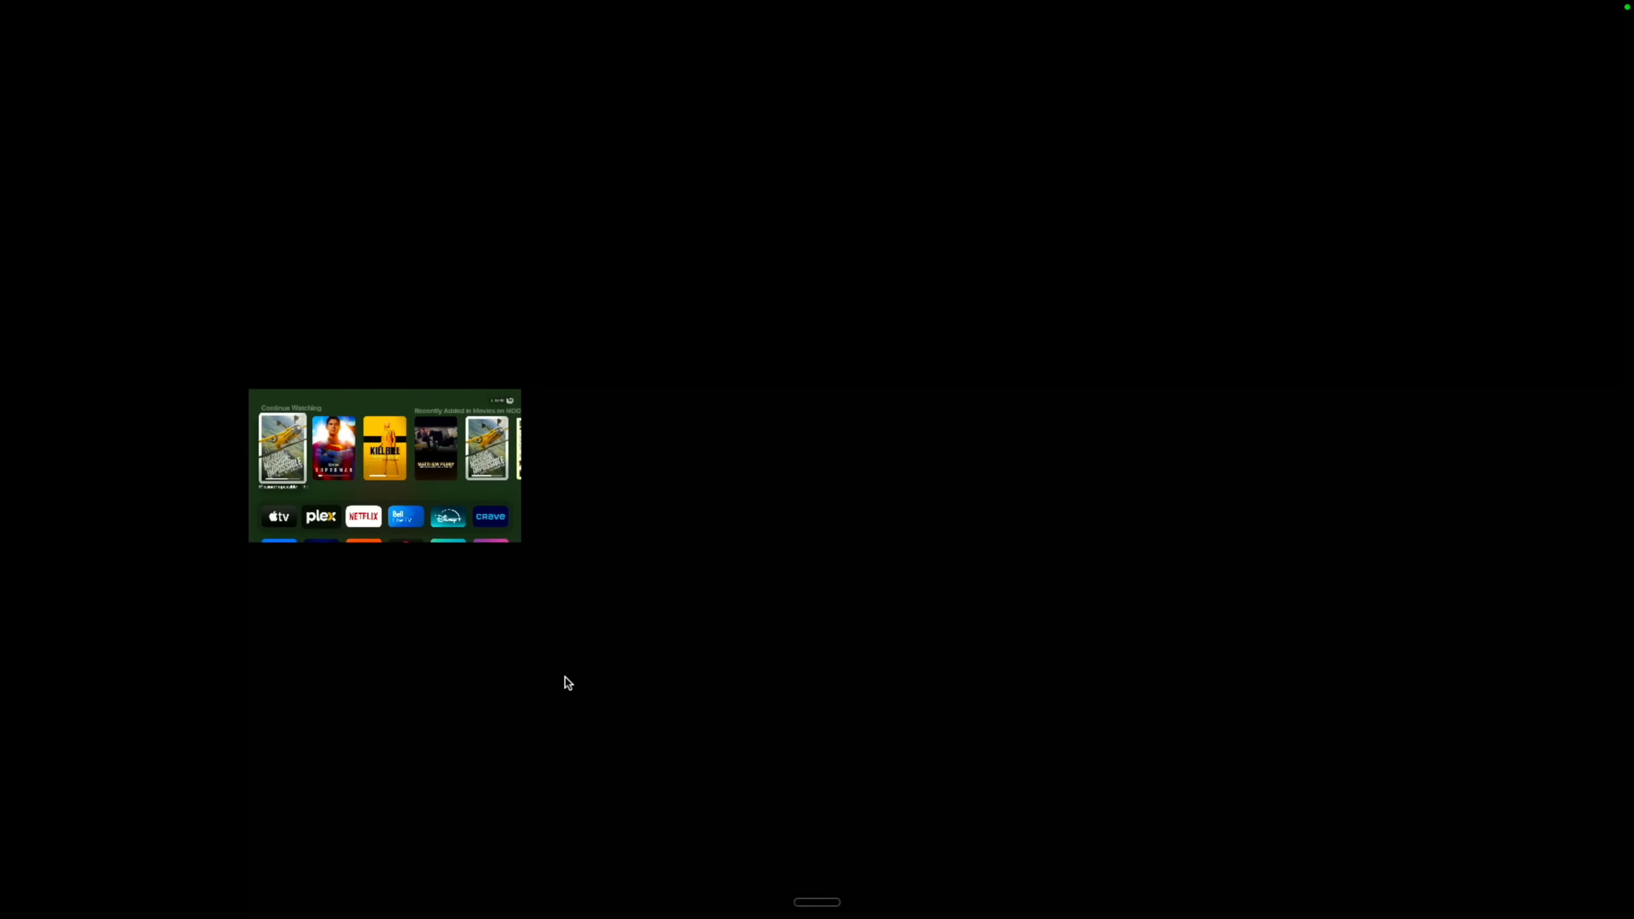
key(Escape)
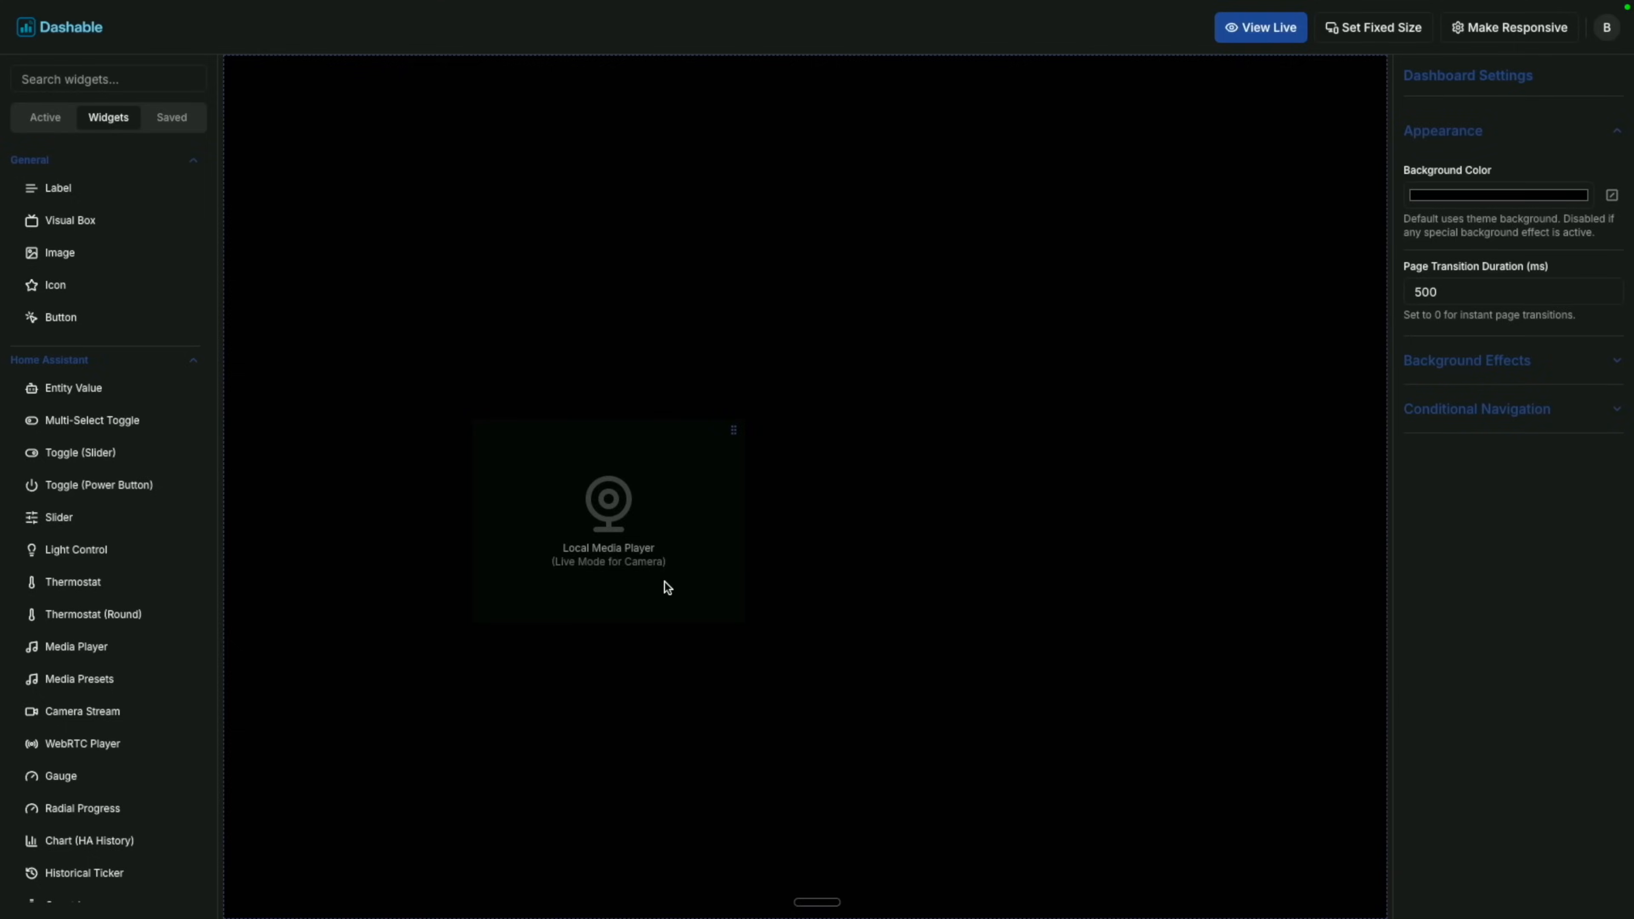
click(672, 576)
drag(743, 624, 1156, 824)
drag(807, 393, 790, 389)
drag(947, 492, 917, 465)
click(1264, 35)
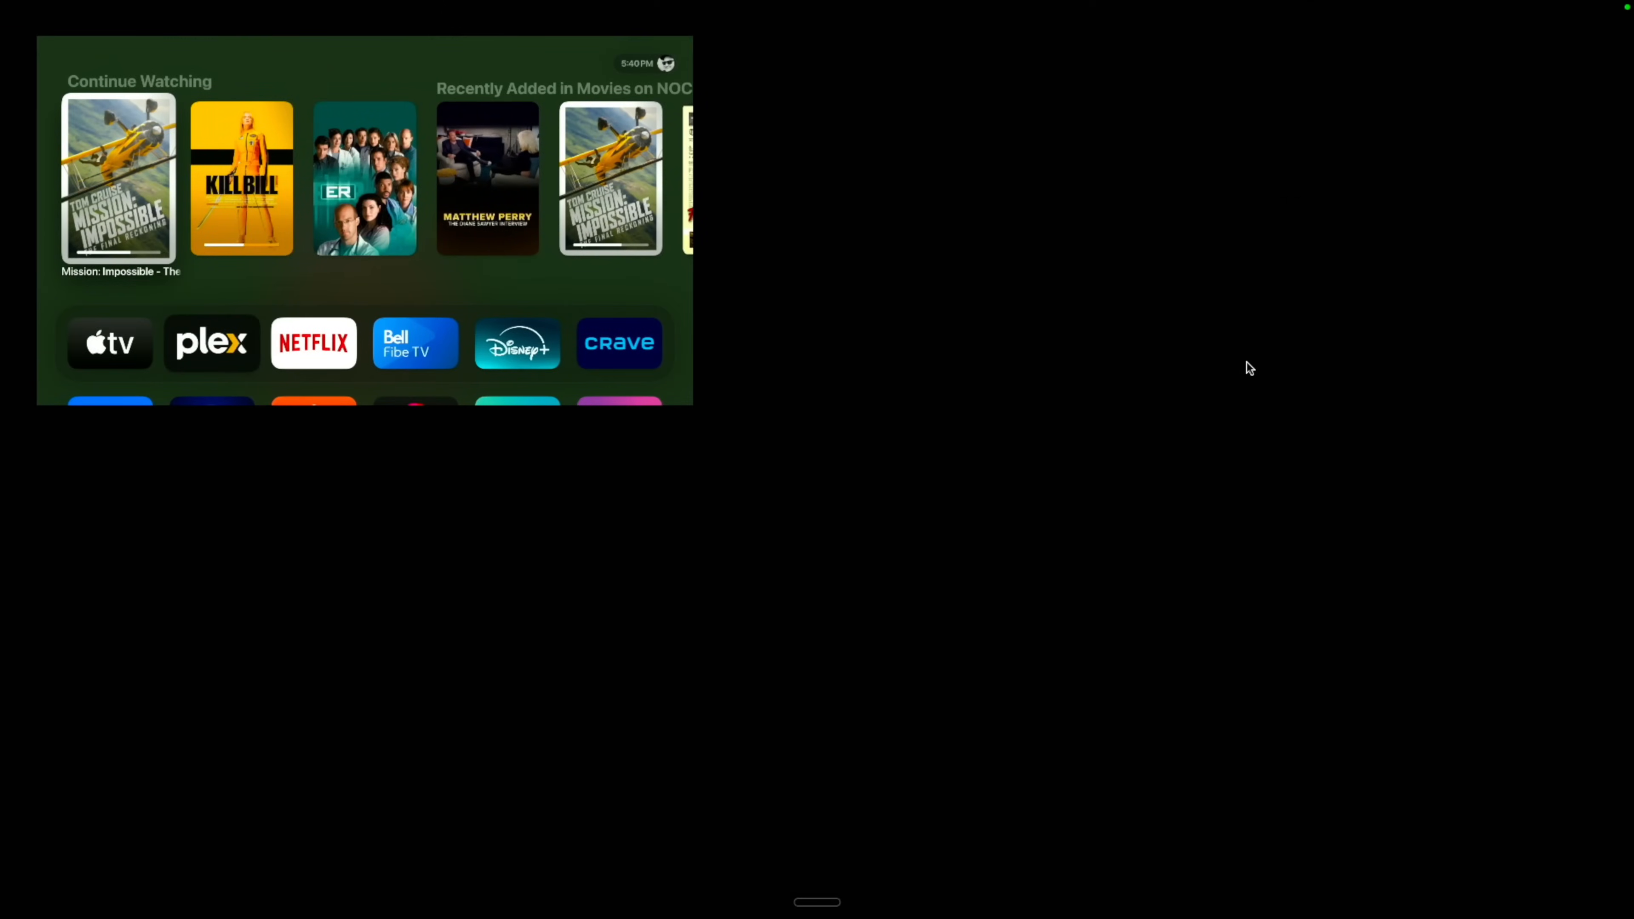
key(Escape)
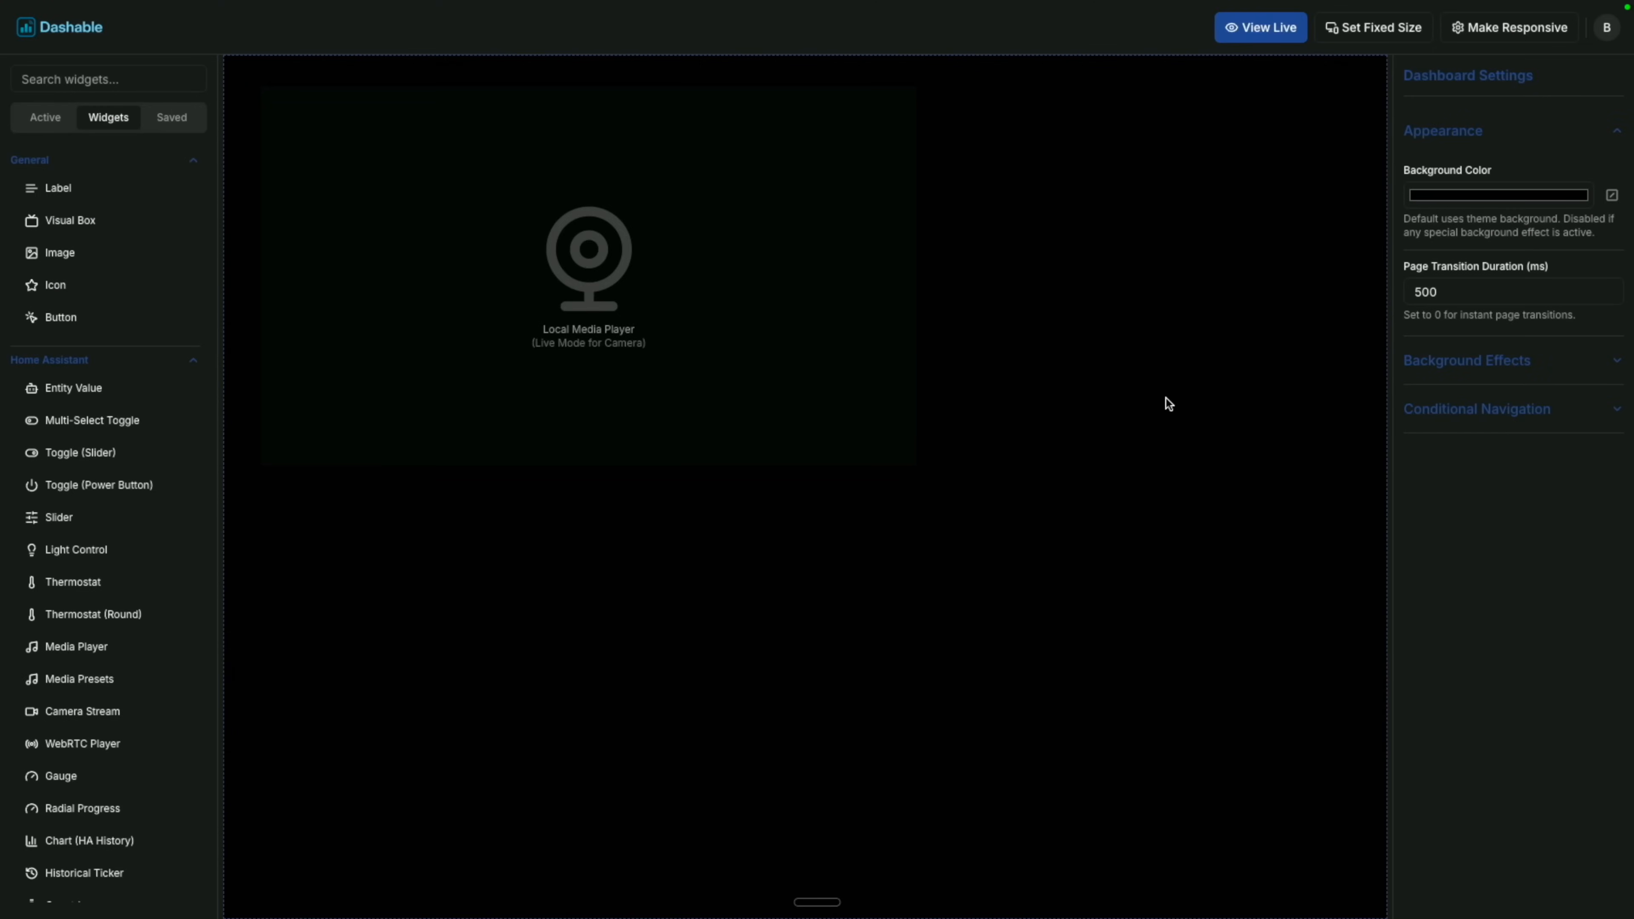
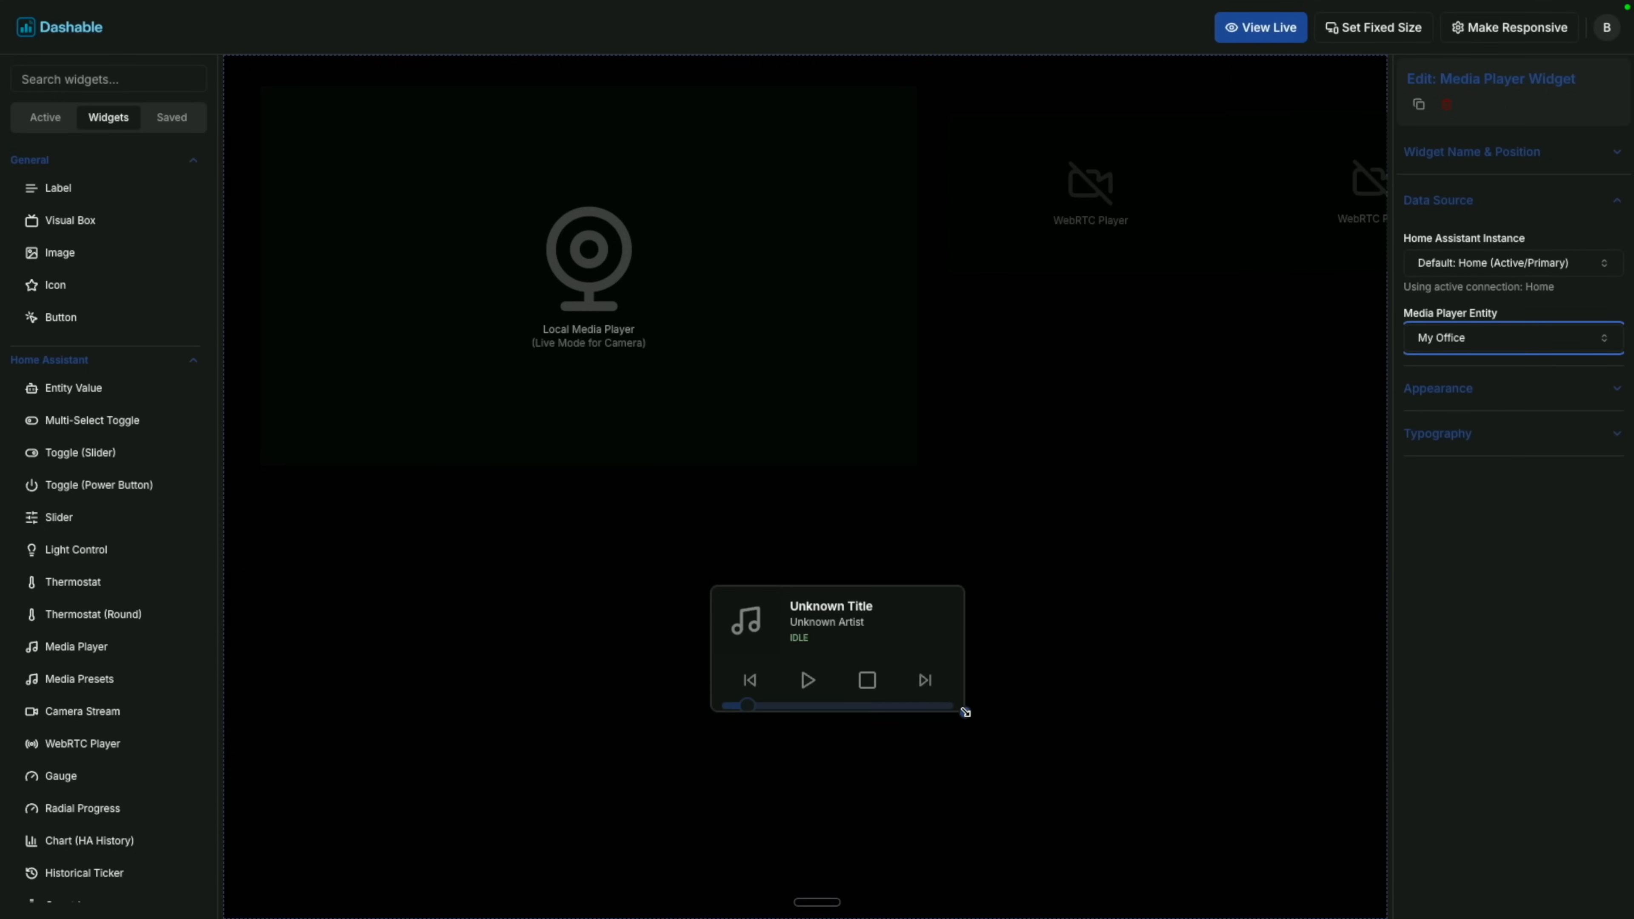
Enlarge the media player card, move it up below the camera area, and preview the dashboard live.
drag(964, 712, 1146, 740)
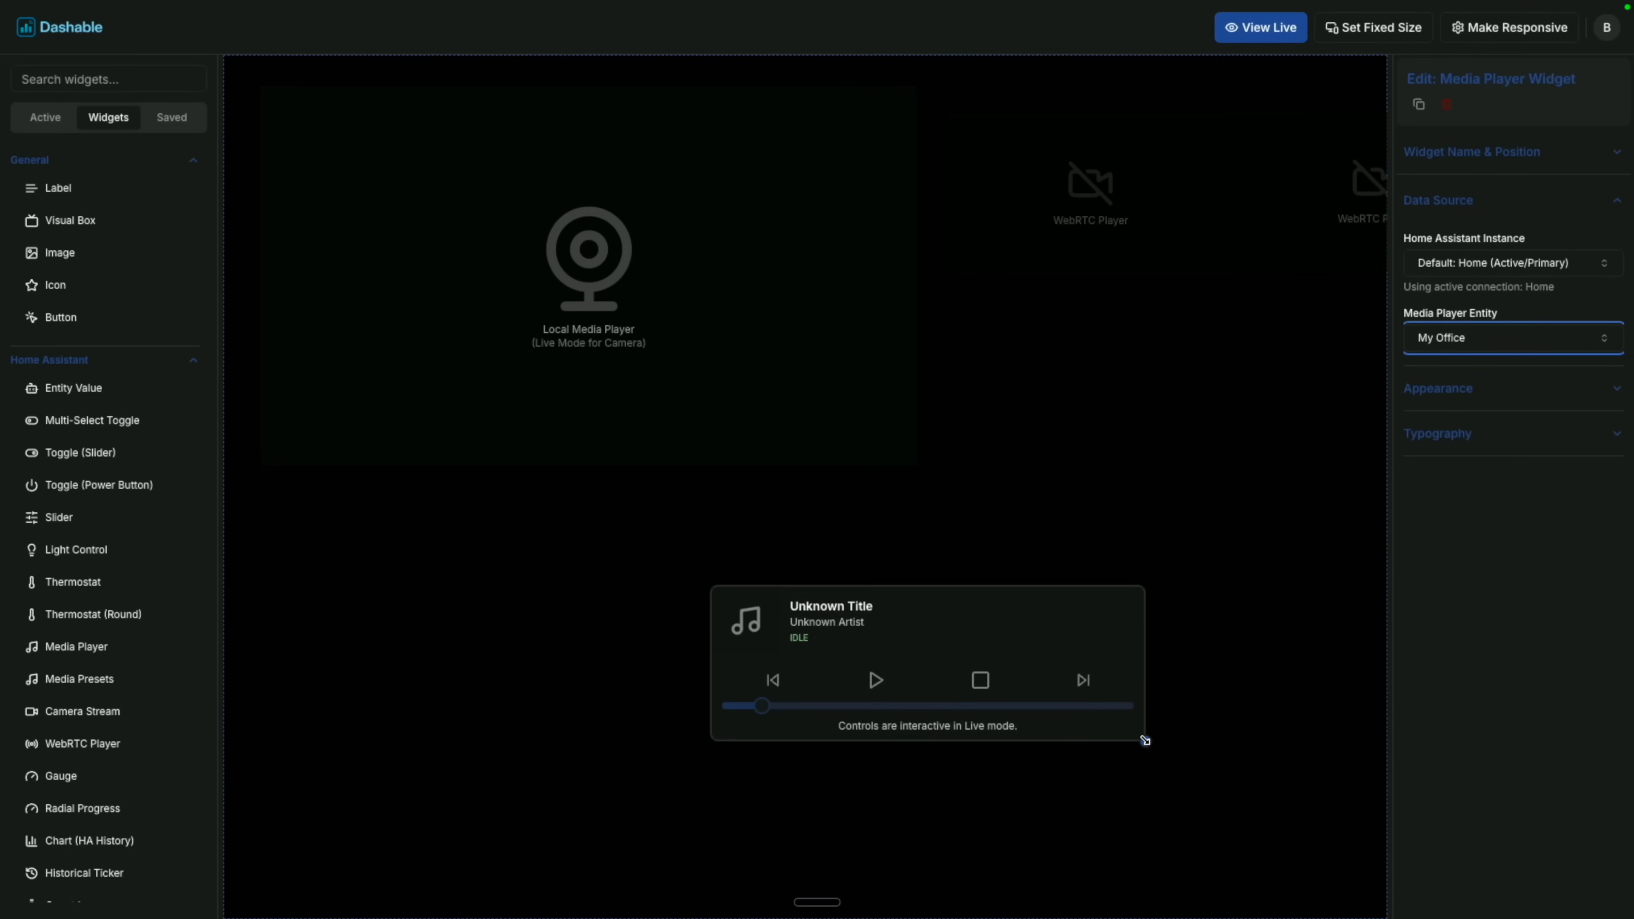
drag(1044, 642, 1005, 436)
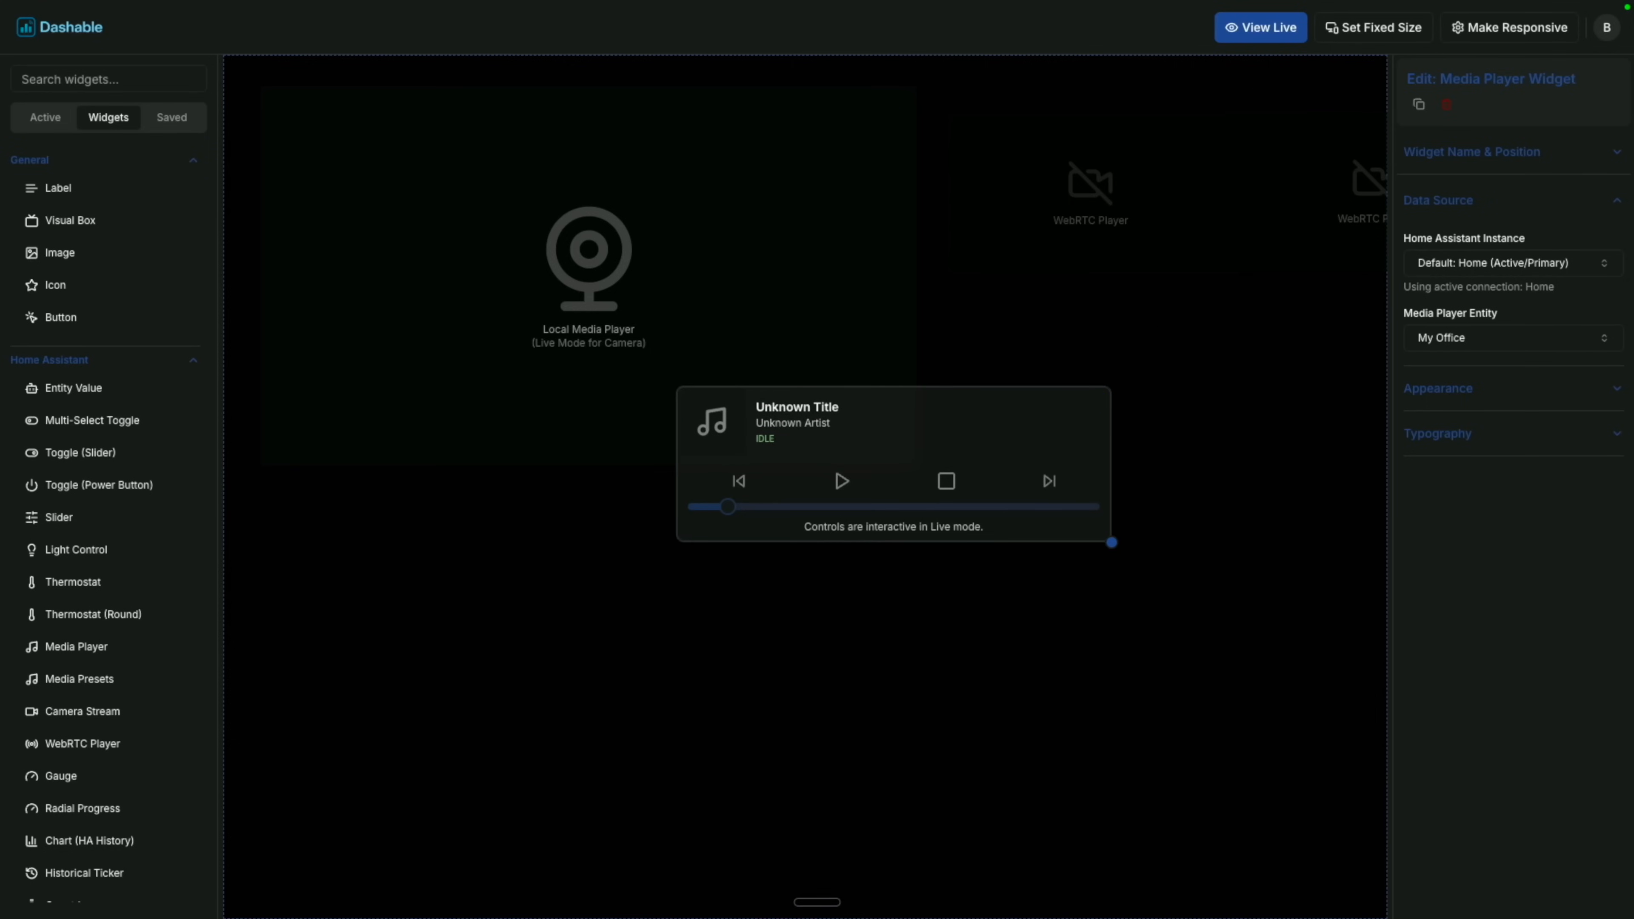
click(1276, 34)
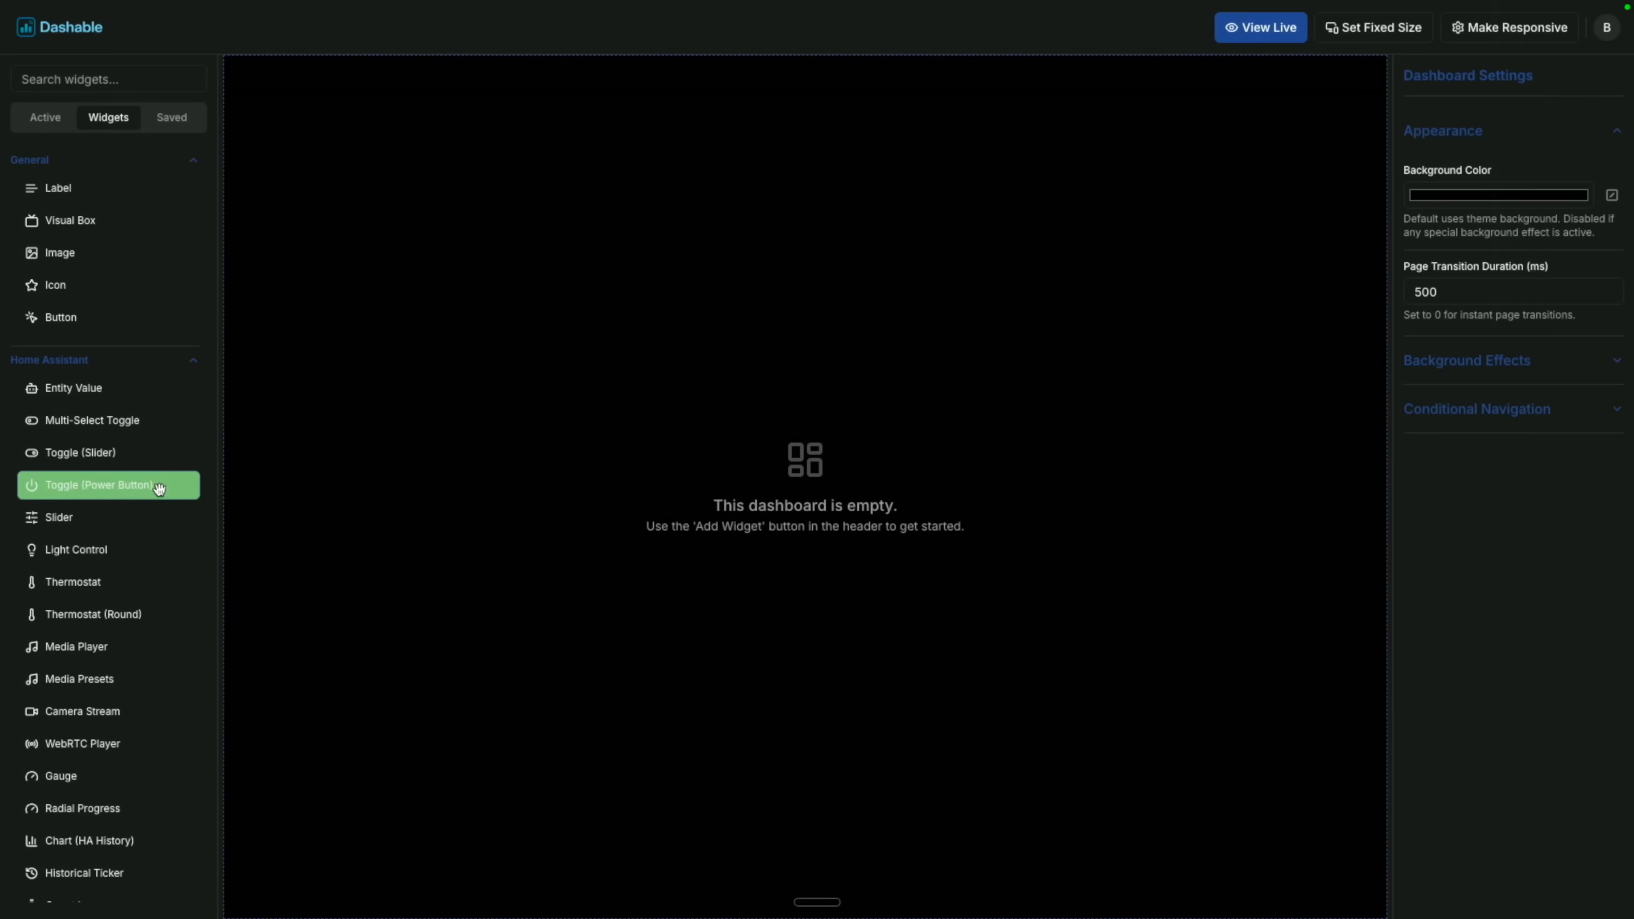
Place a Multi-Select Toggle widget on the canvas and resize it.
drag(152, 413, 552, 353)
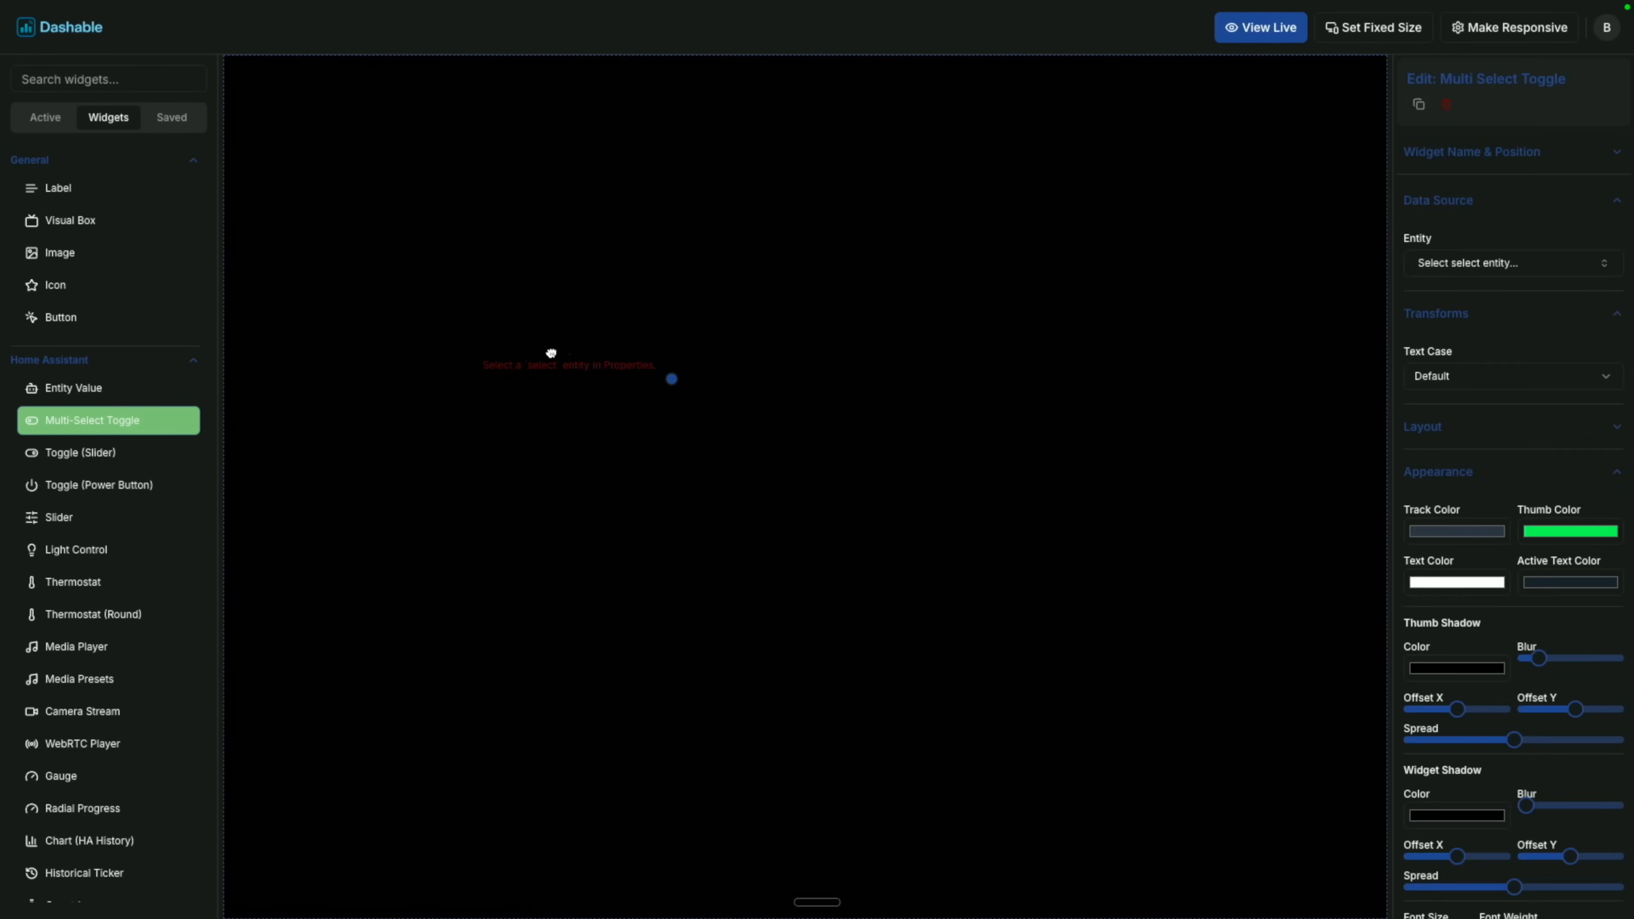
click(675, 381)
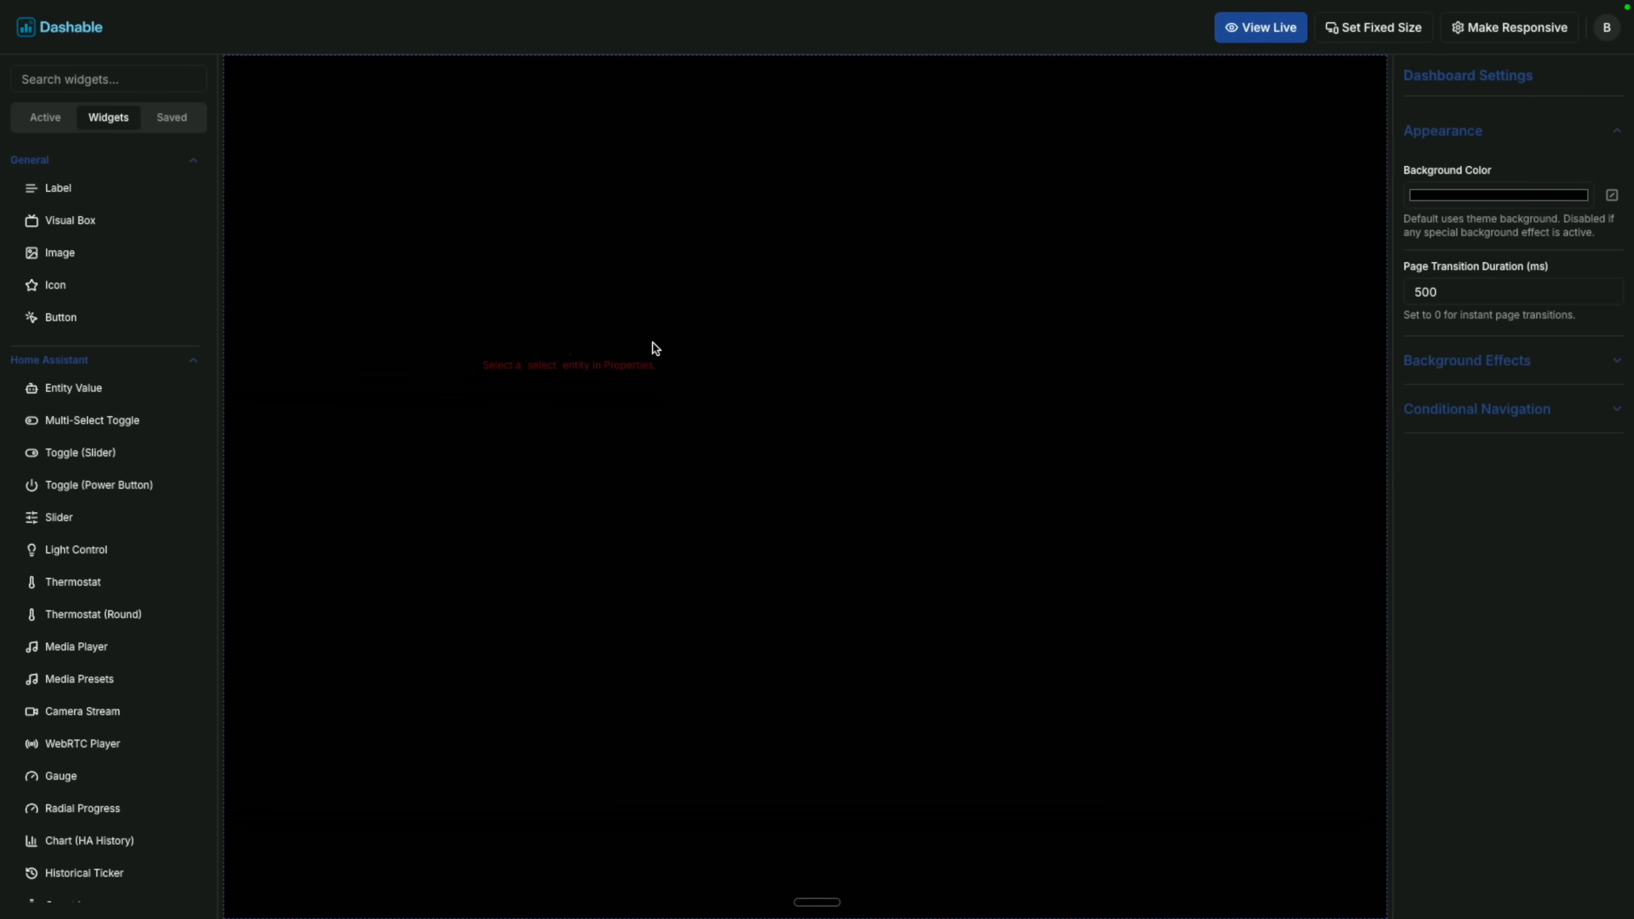
click(642, 365)
drag(675, 381, 872, 462)
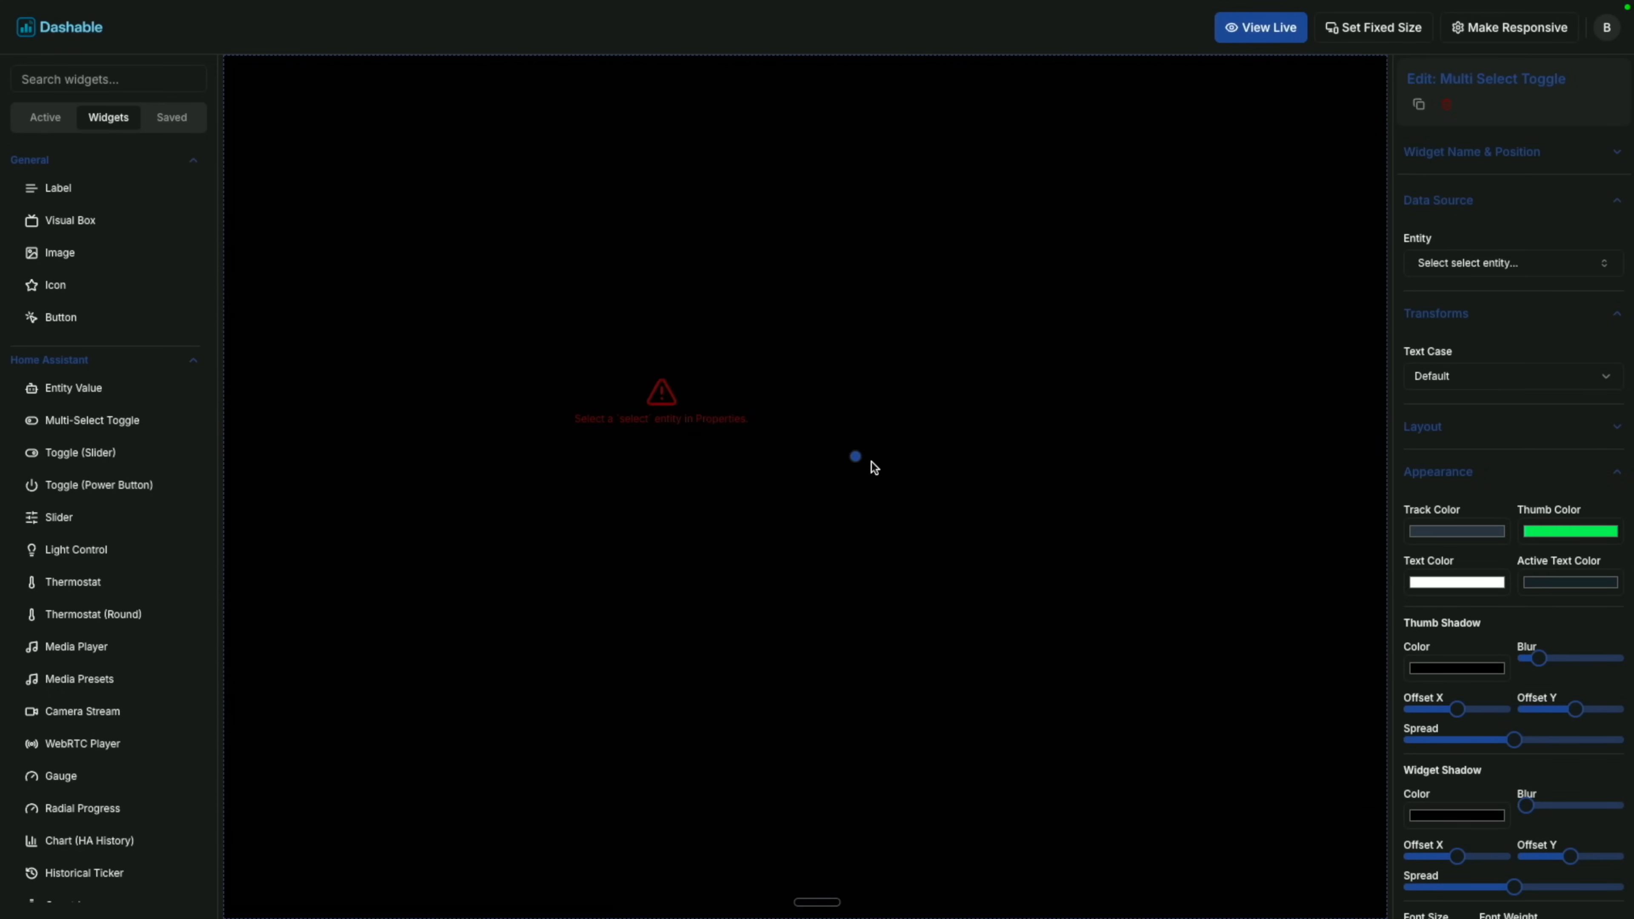
Bind the toggle to the UP Viewport Liveview entity and stretch it wider so options spread evenly.
click(1463, 269)
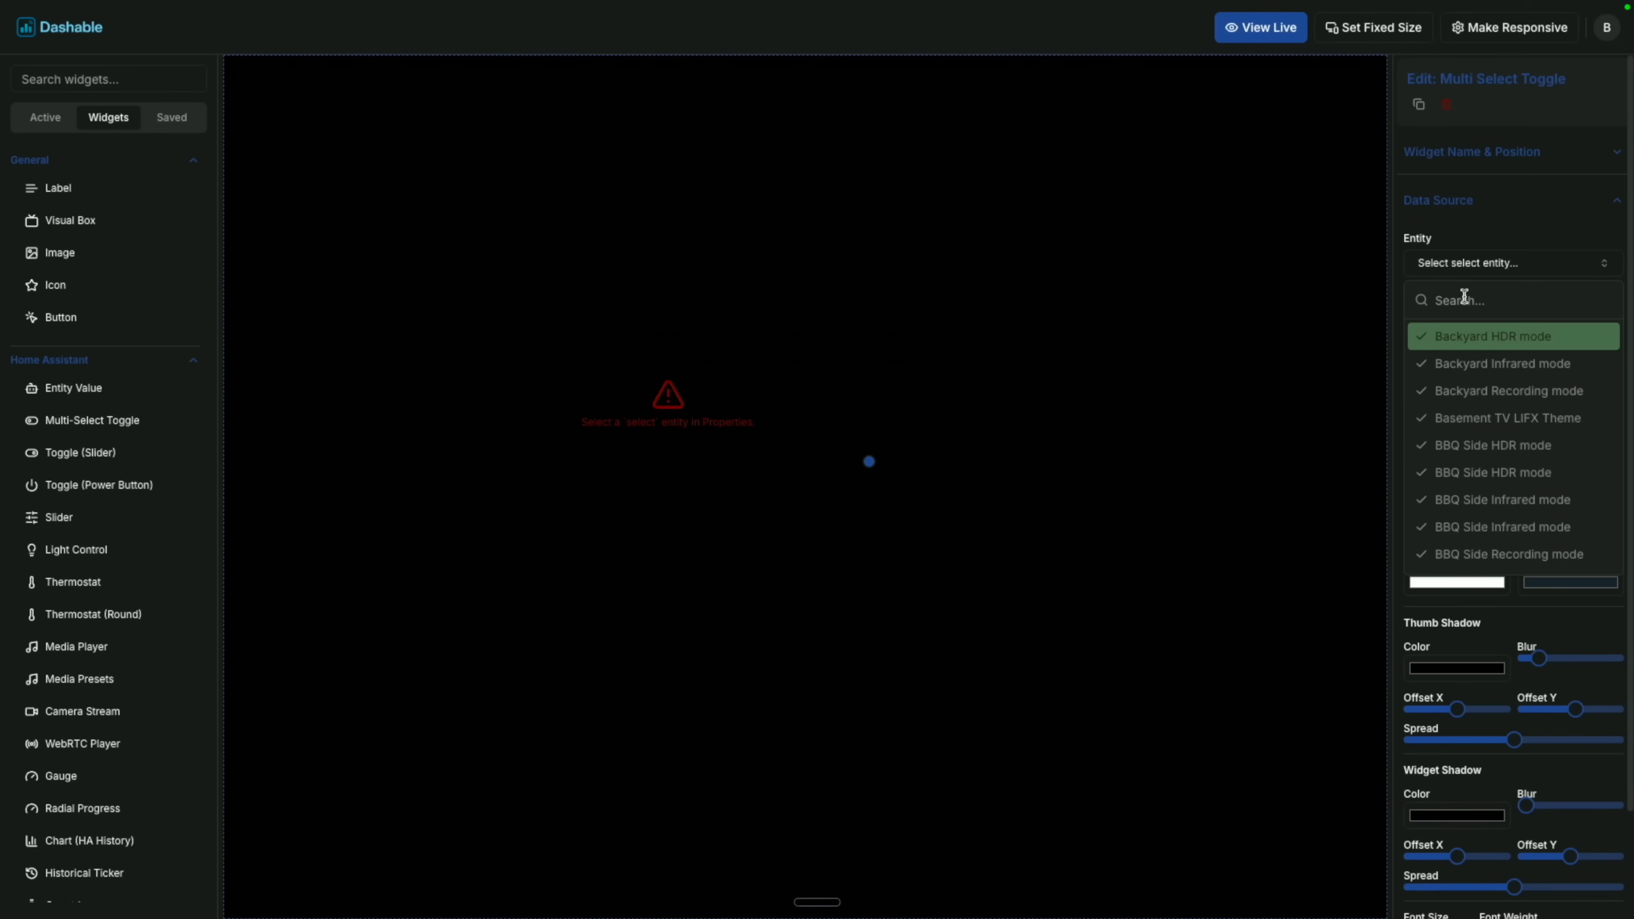
text(view)
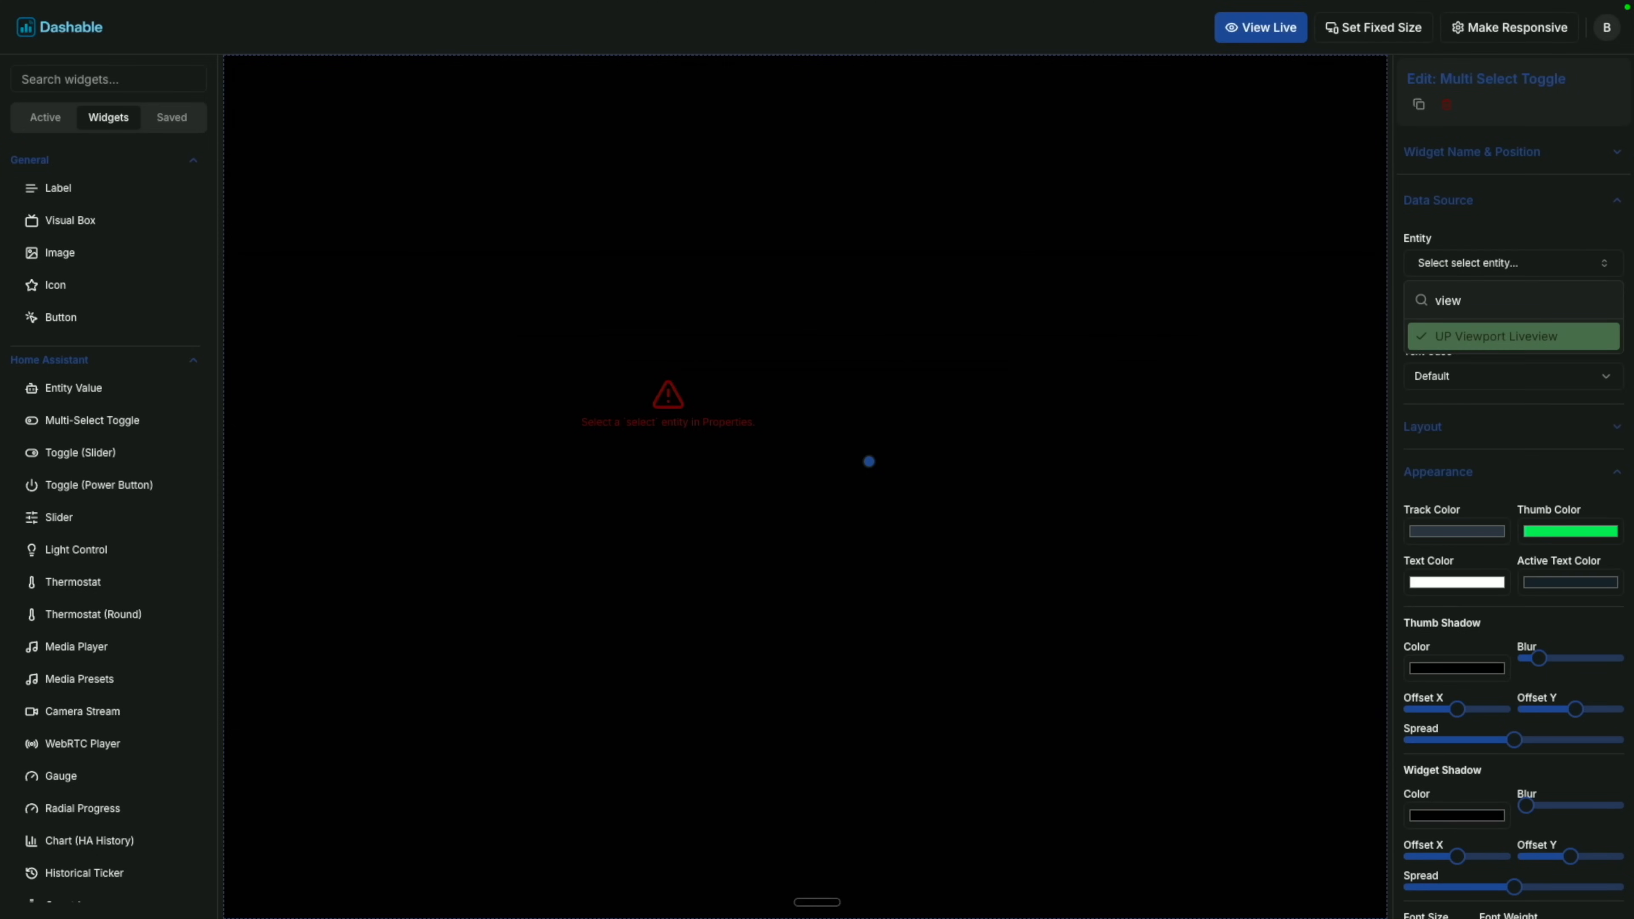
key(Return)
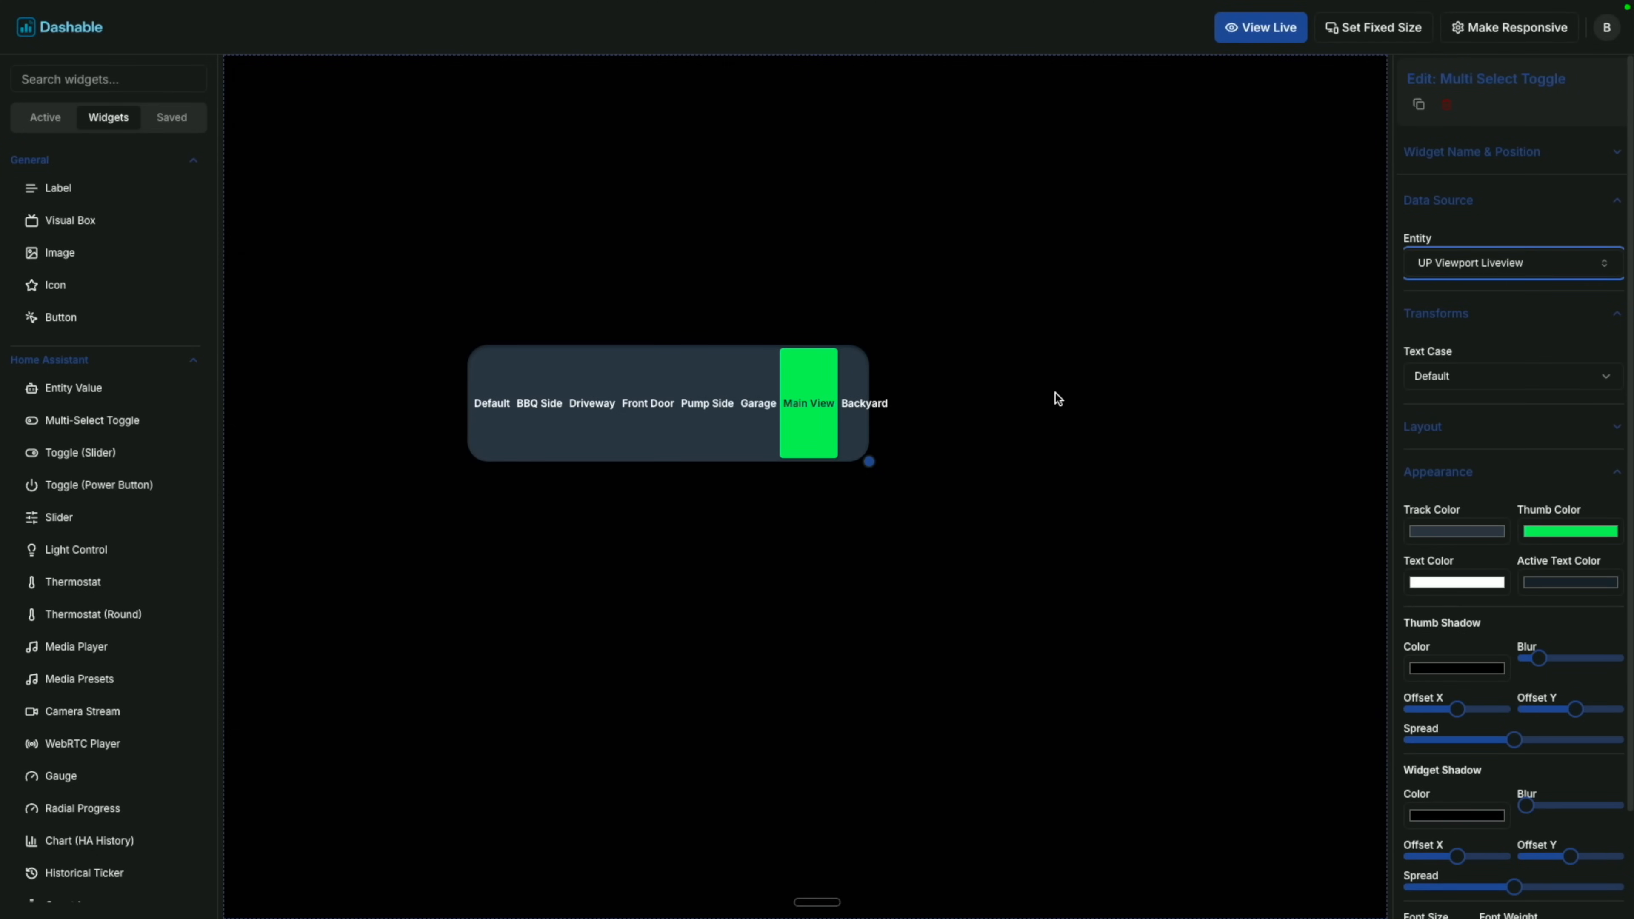
drag(874, 462, 1245, 404)
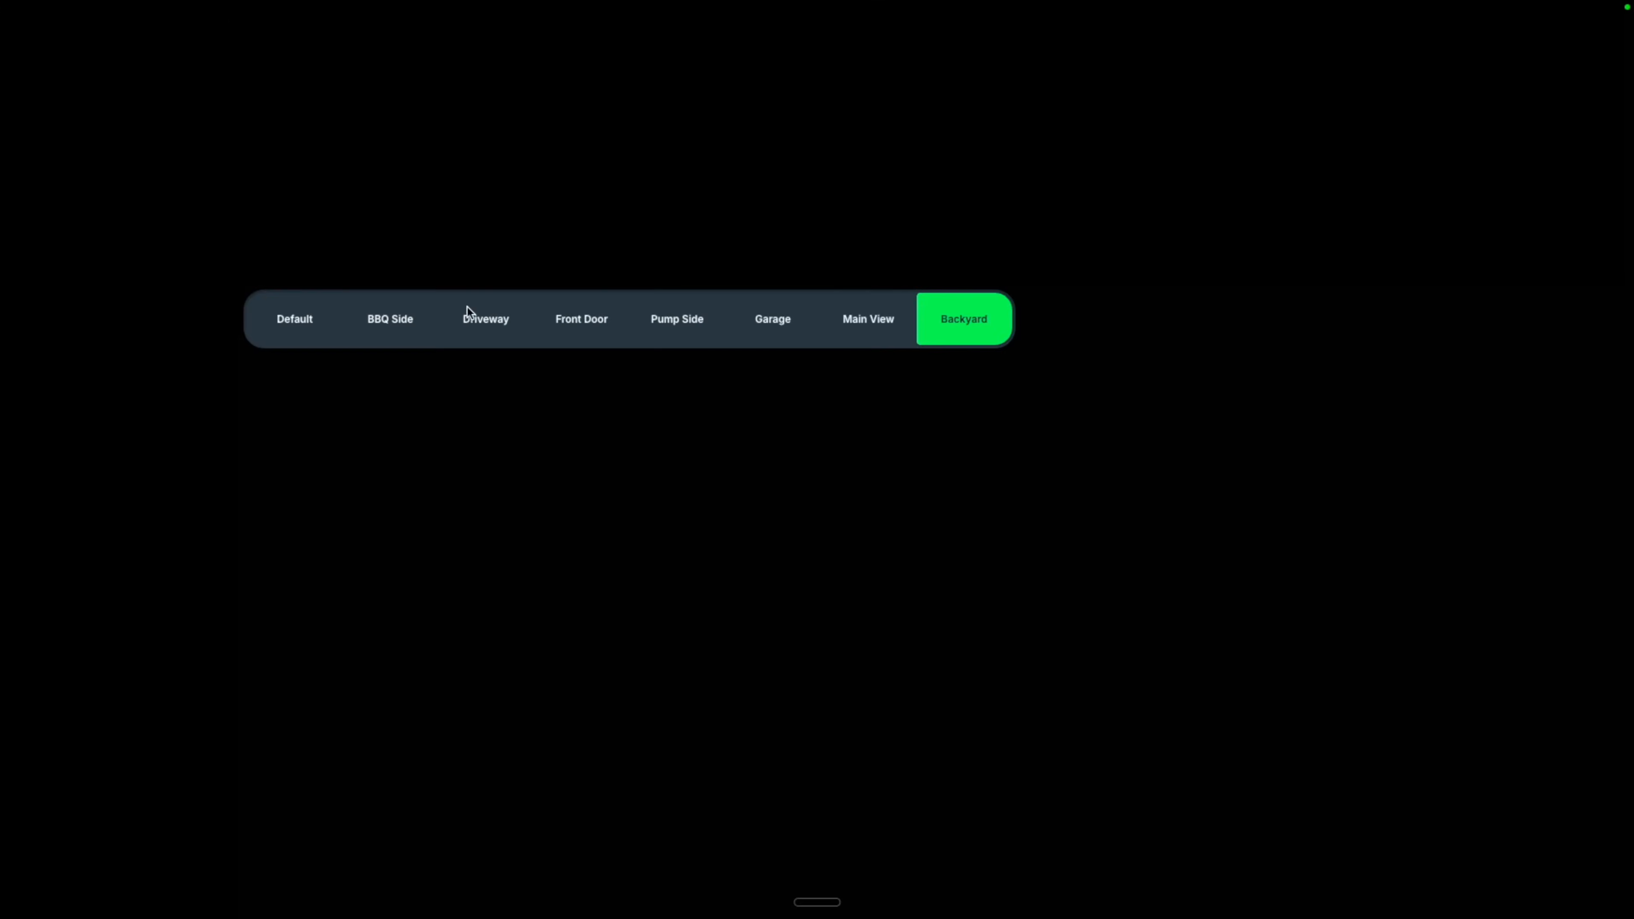
In live view, switch the camera through Driveway, Pump Side and Garage, ending on Main View, then return to editing.
click(487, 322)
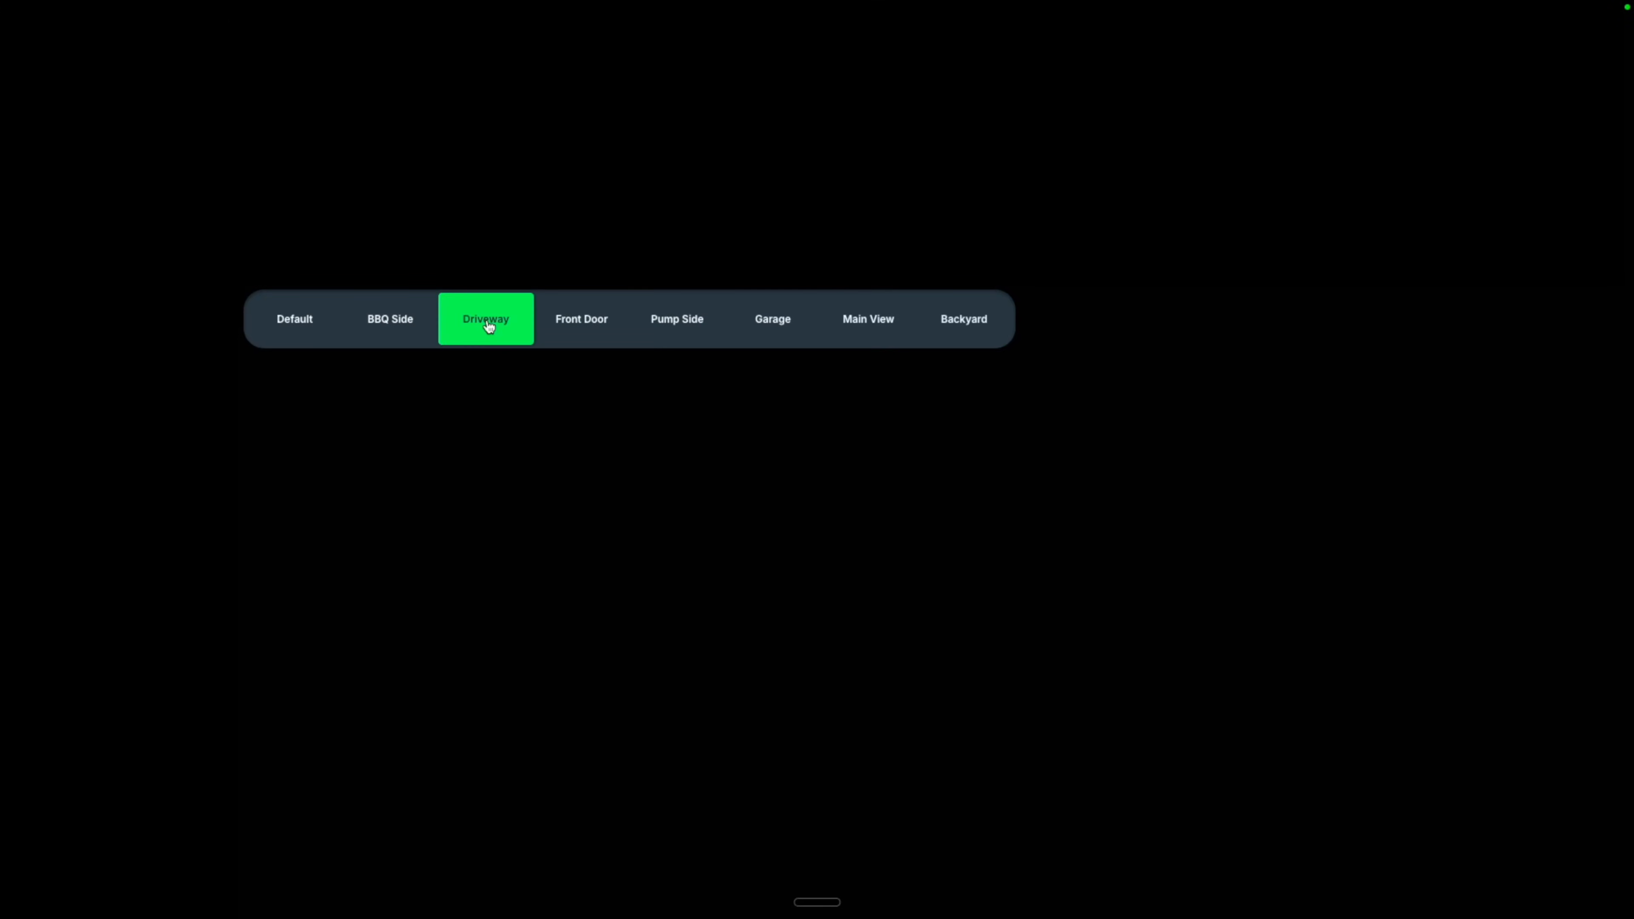
click(656, 331)
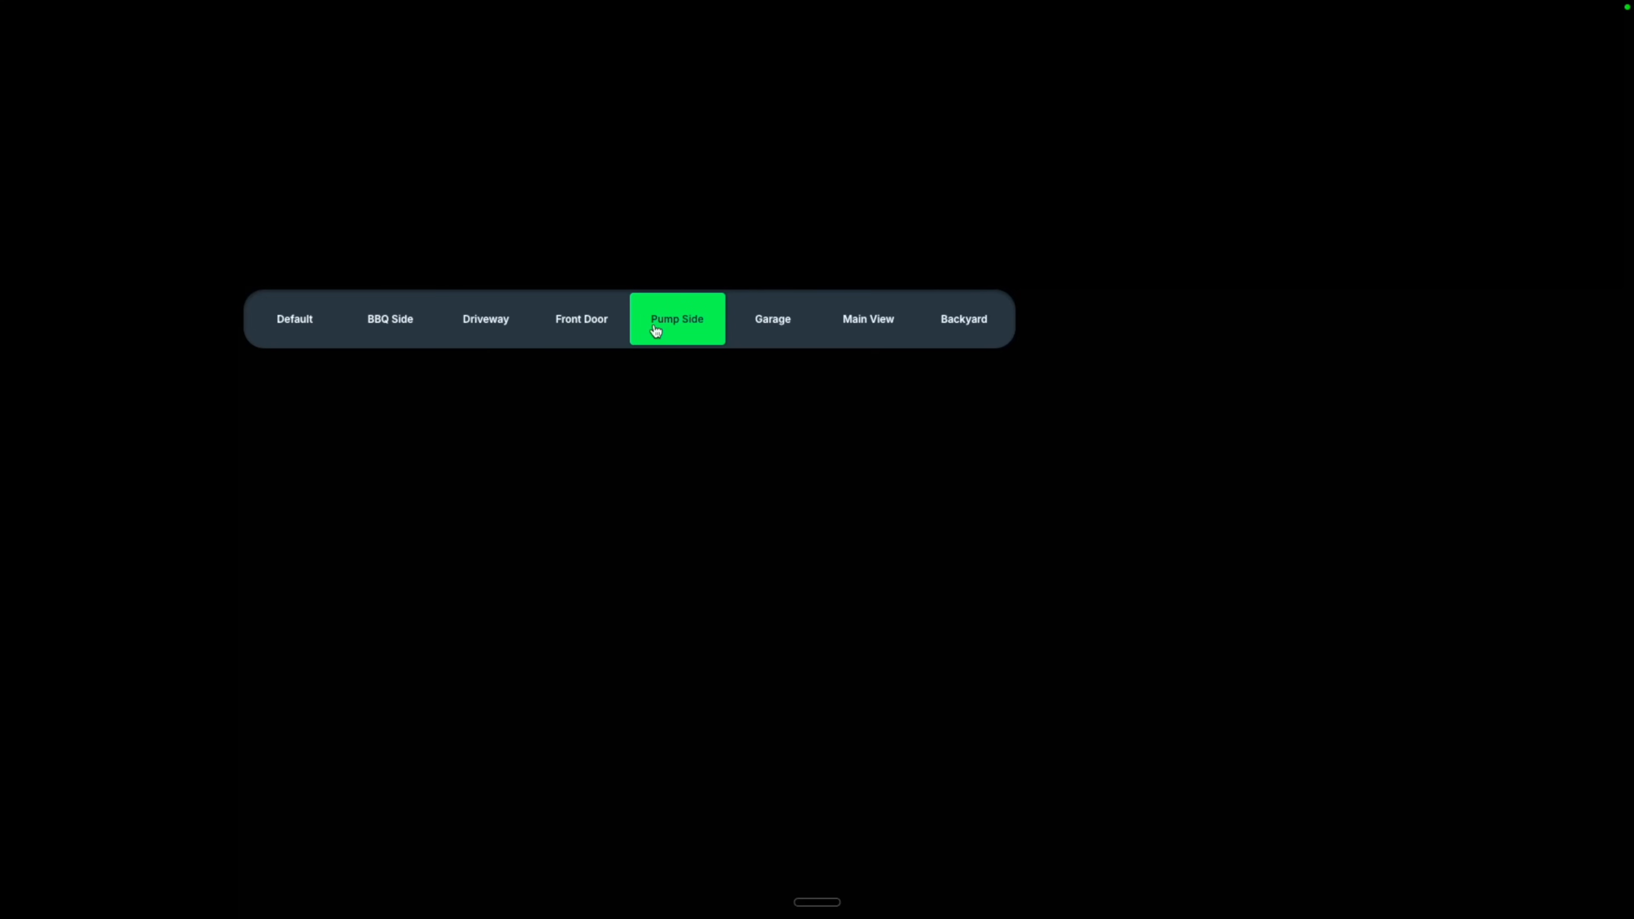
click(767, 326)
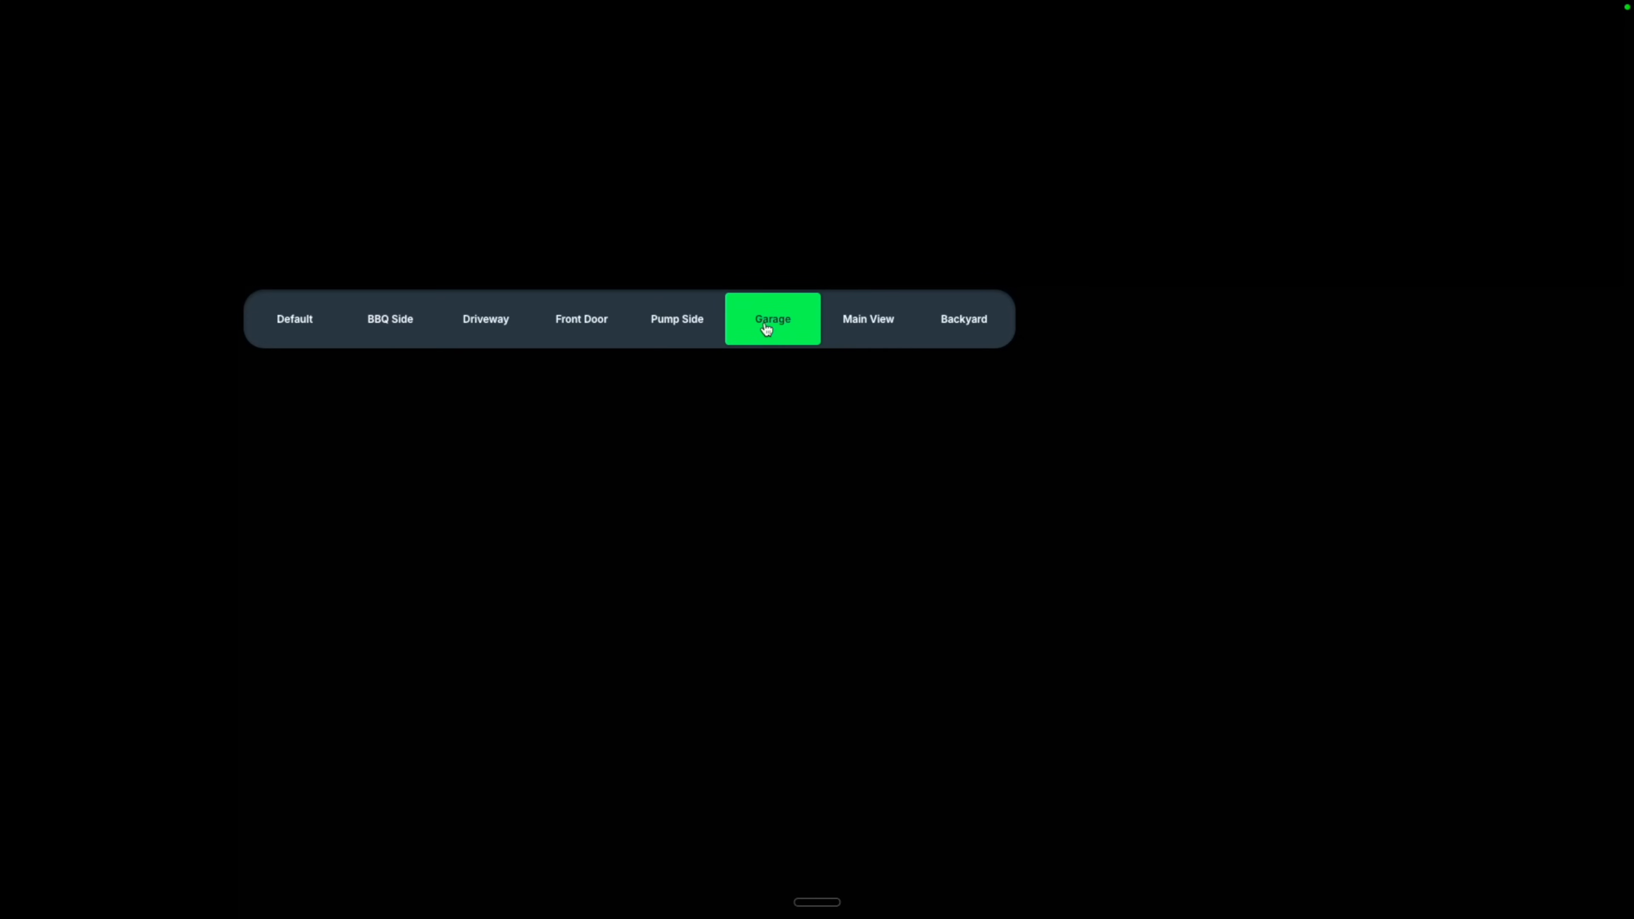
click(871, 325)
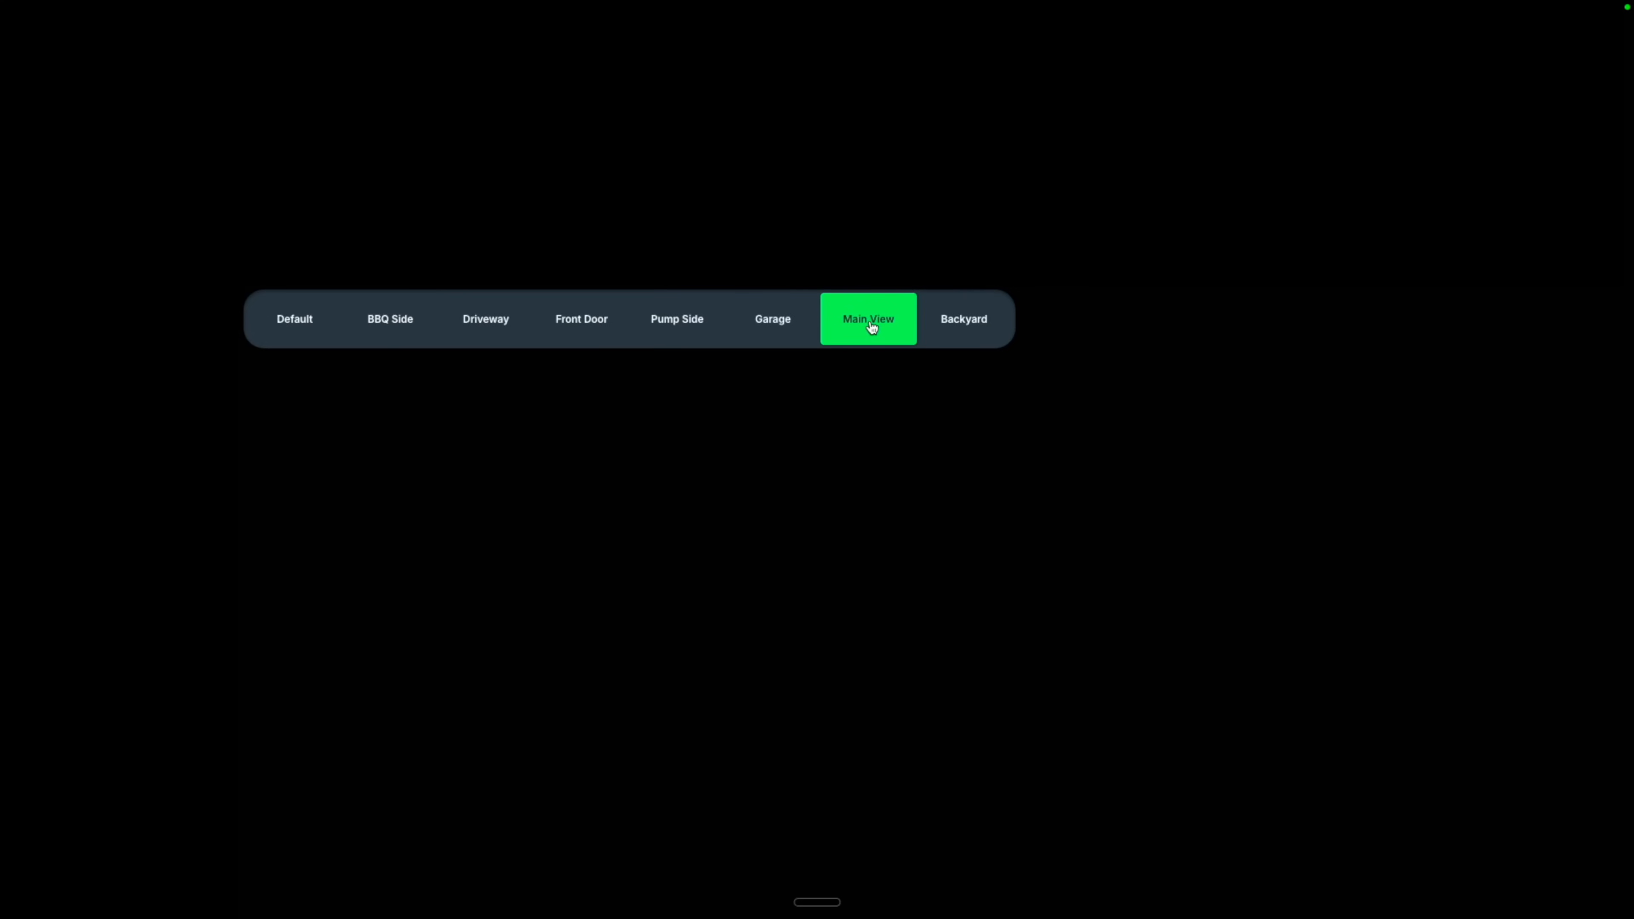
key(Escape)
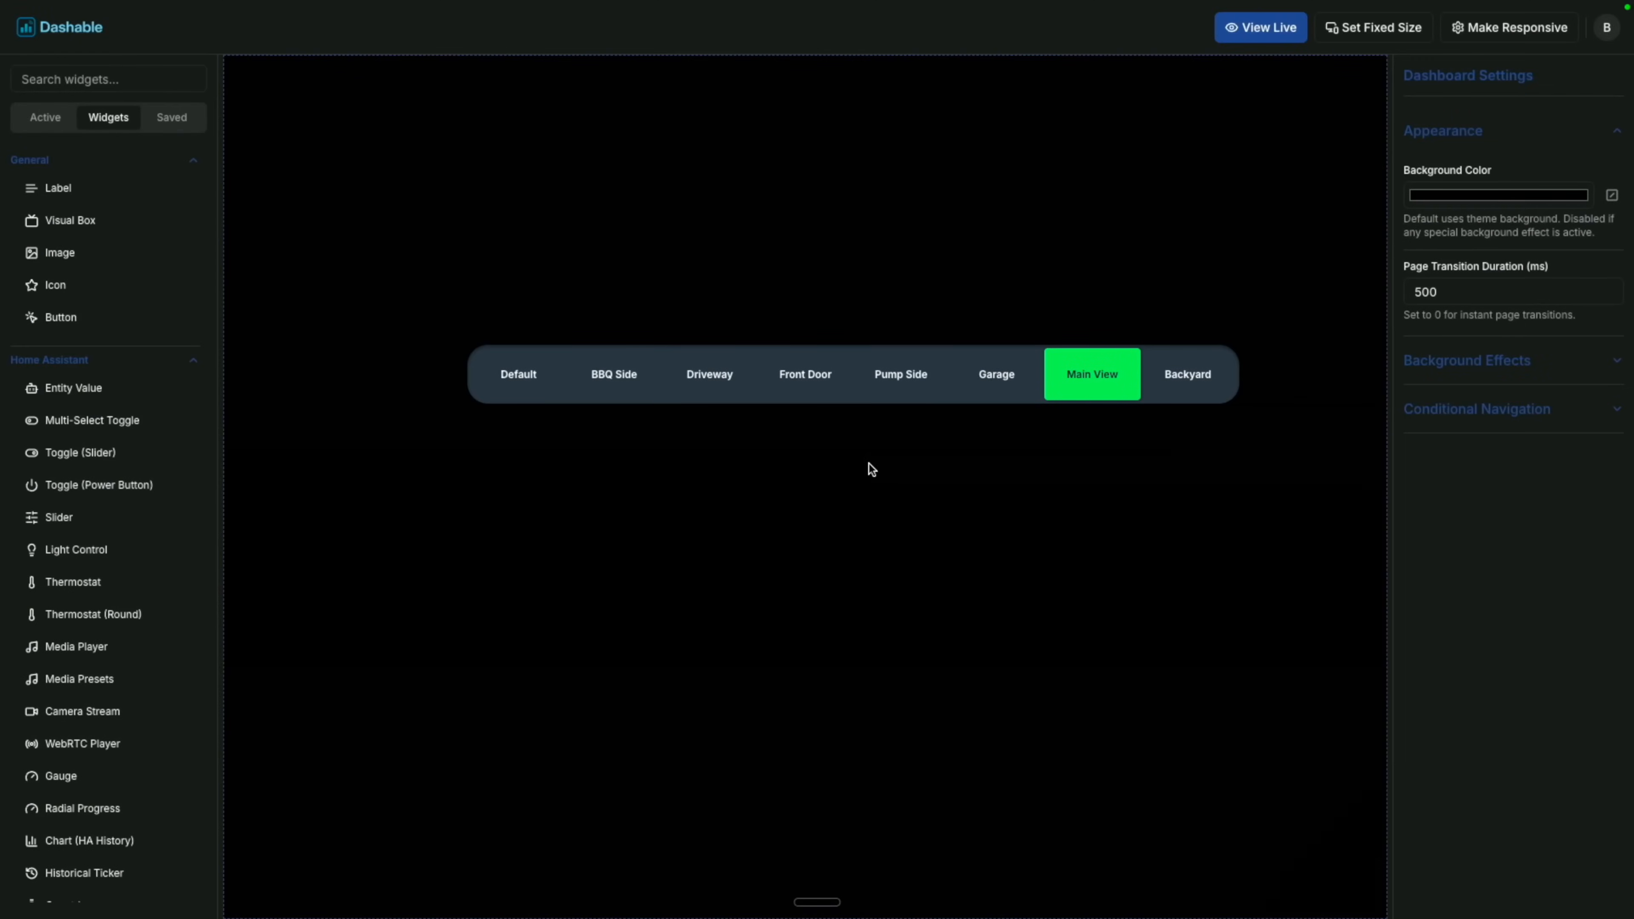
Stack the toggle vertically in a tall narrow column with top-left radius 0 and bottom-right 50.
click(1499, 369)
click(1497, 368)
click(1046, 348)
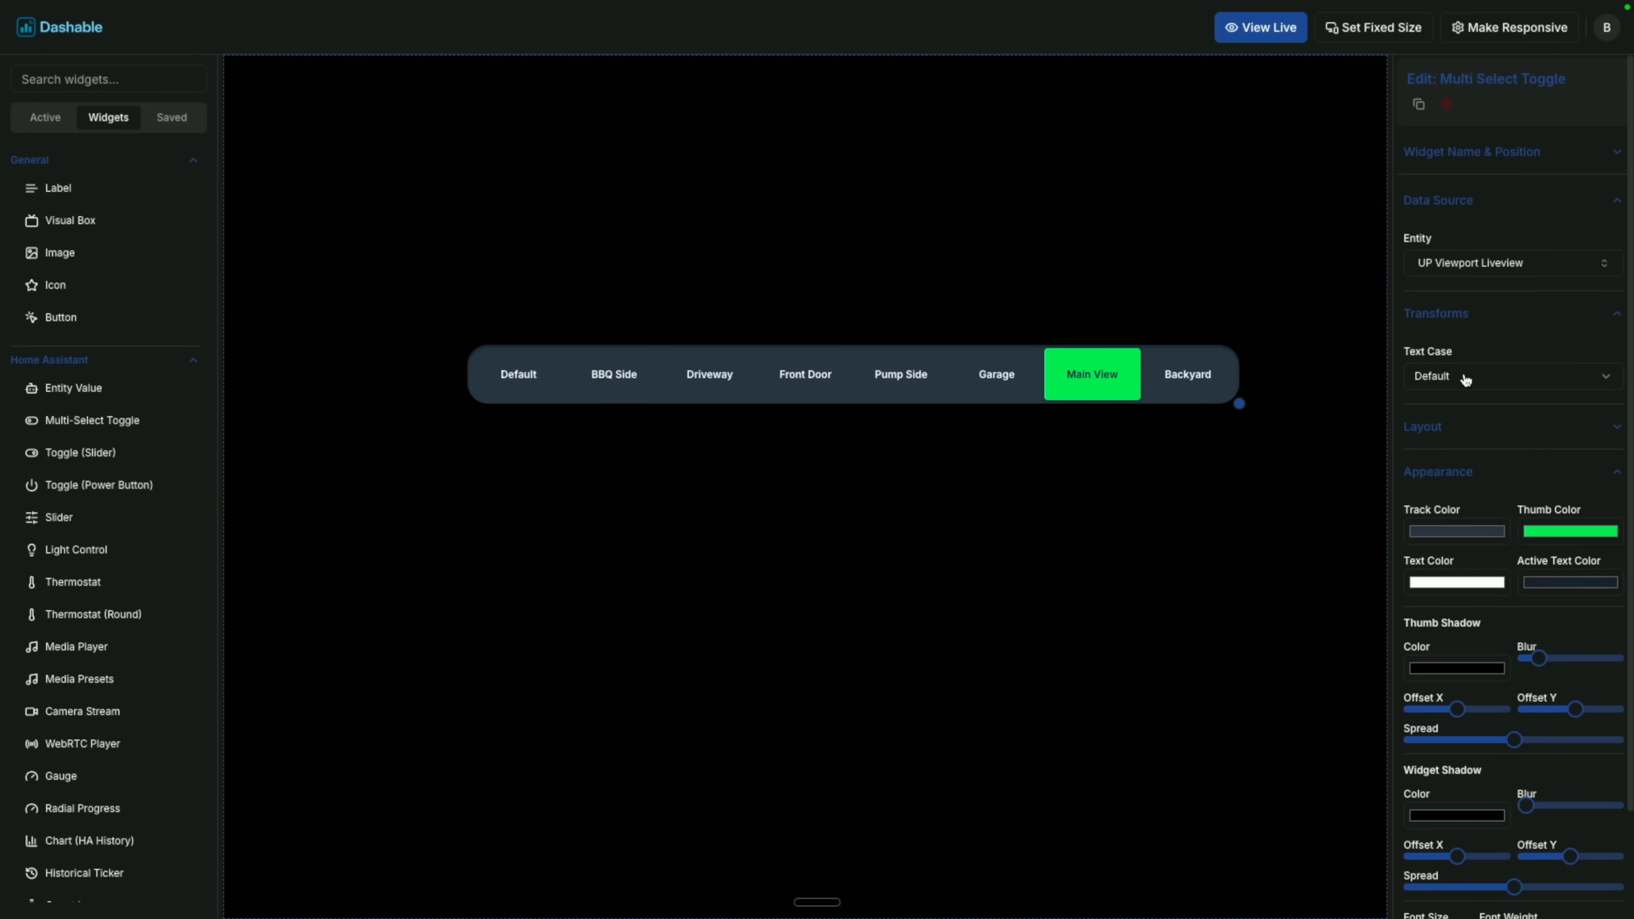
click(1455, 428)
click(1524, 484)
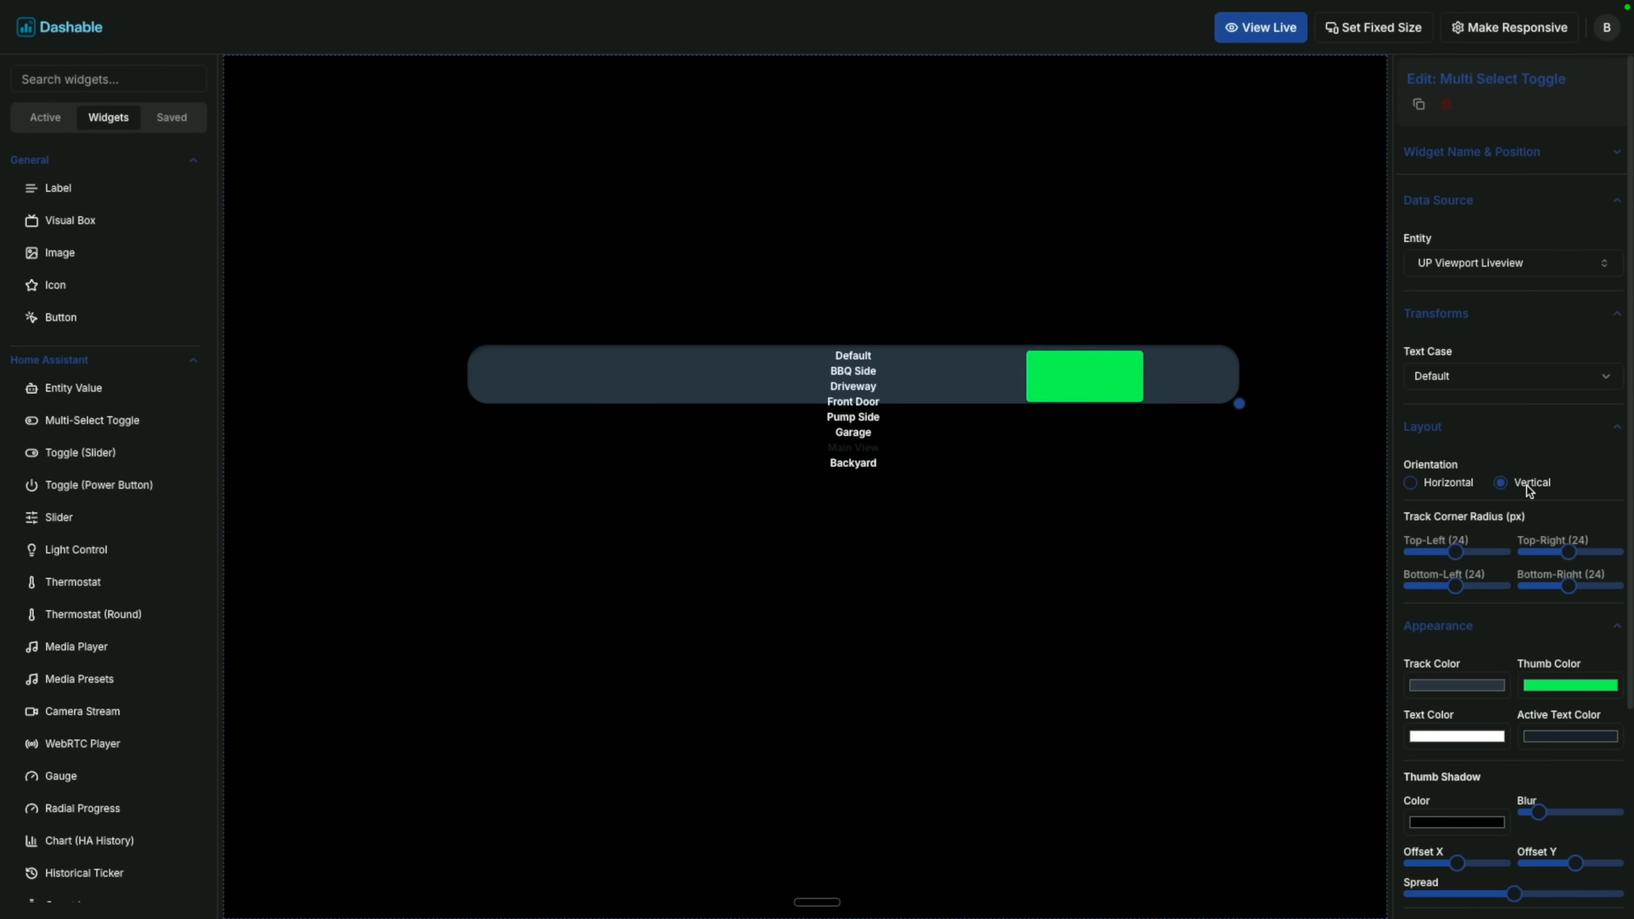
drag(1239, 405, 582, 758)
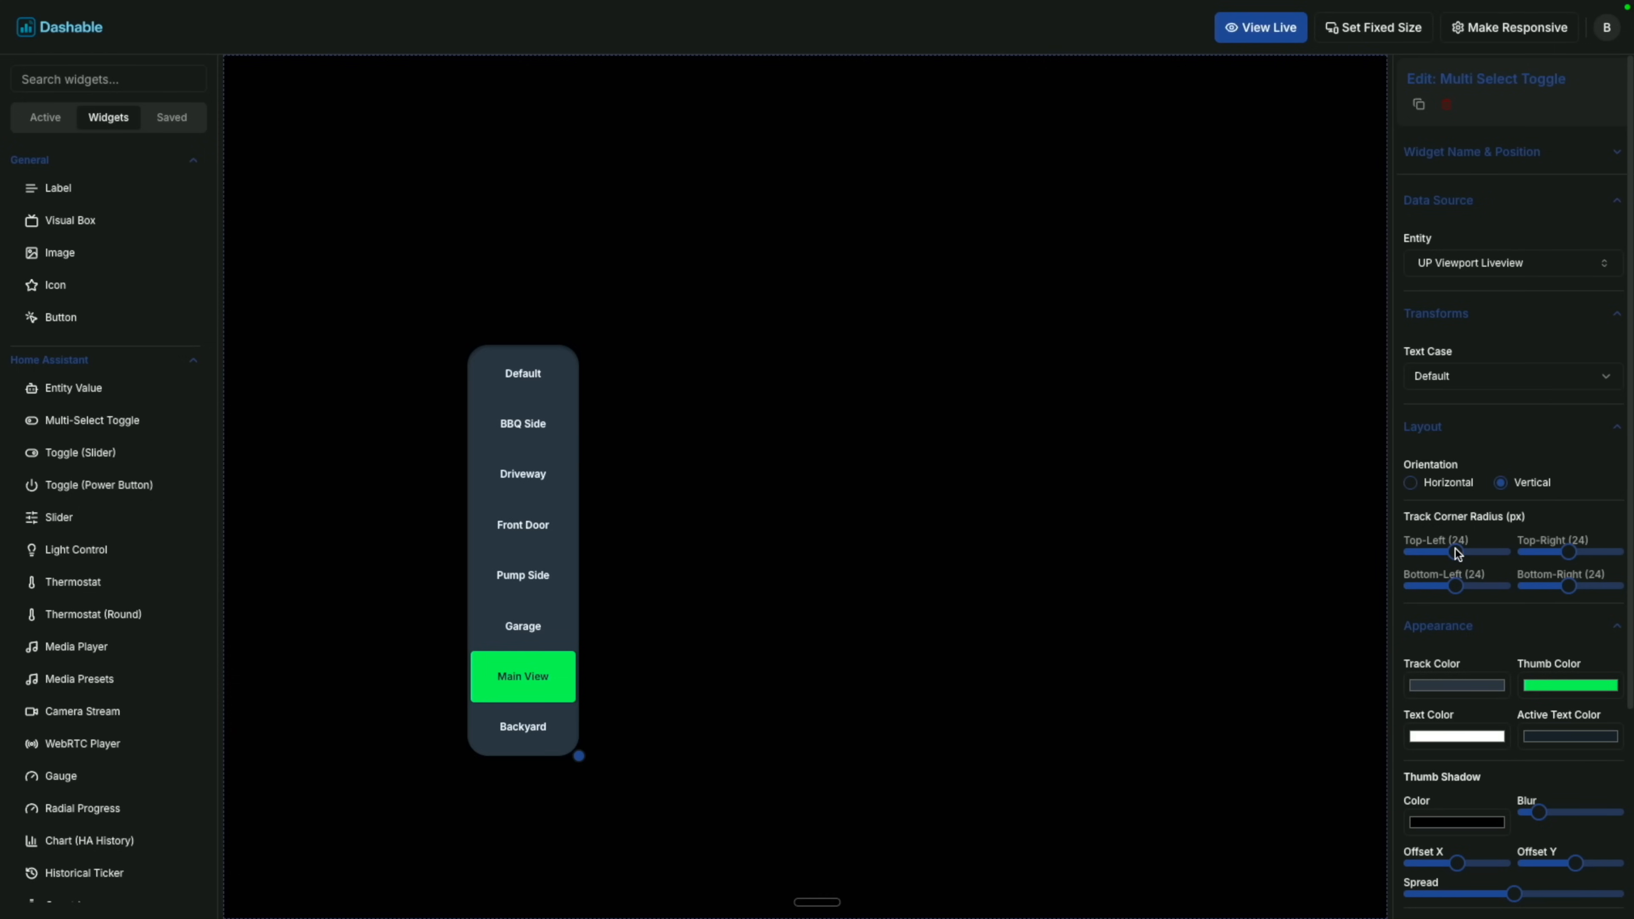
drag(1458, 553, 1367, 555)
drag(1570, 587, 1632, 590)
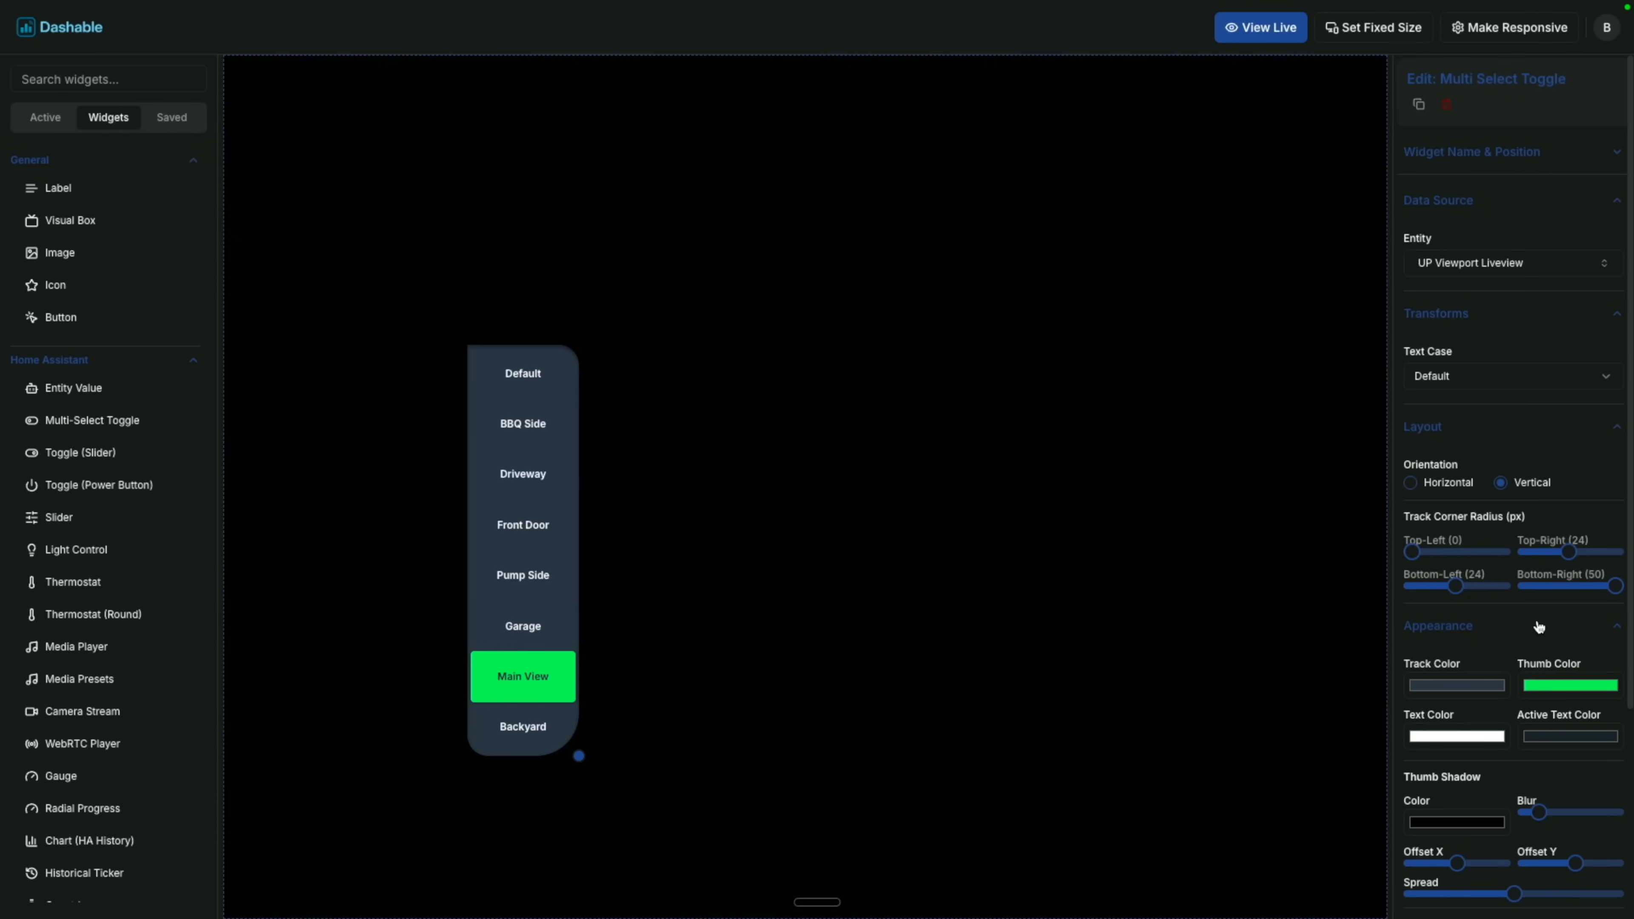
Set the toggle labels to Orbitron font at size 18 and widen the column slightly.
scroll(1534, 746, down, 4)
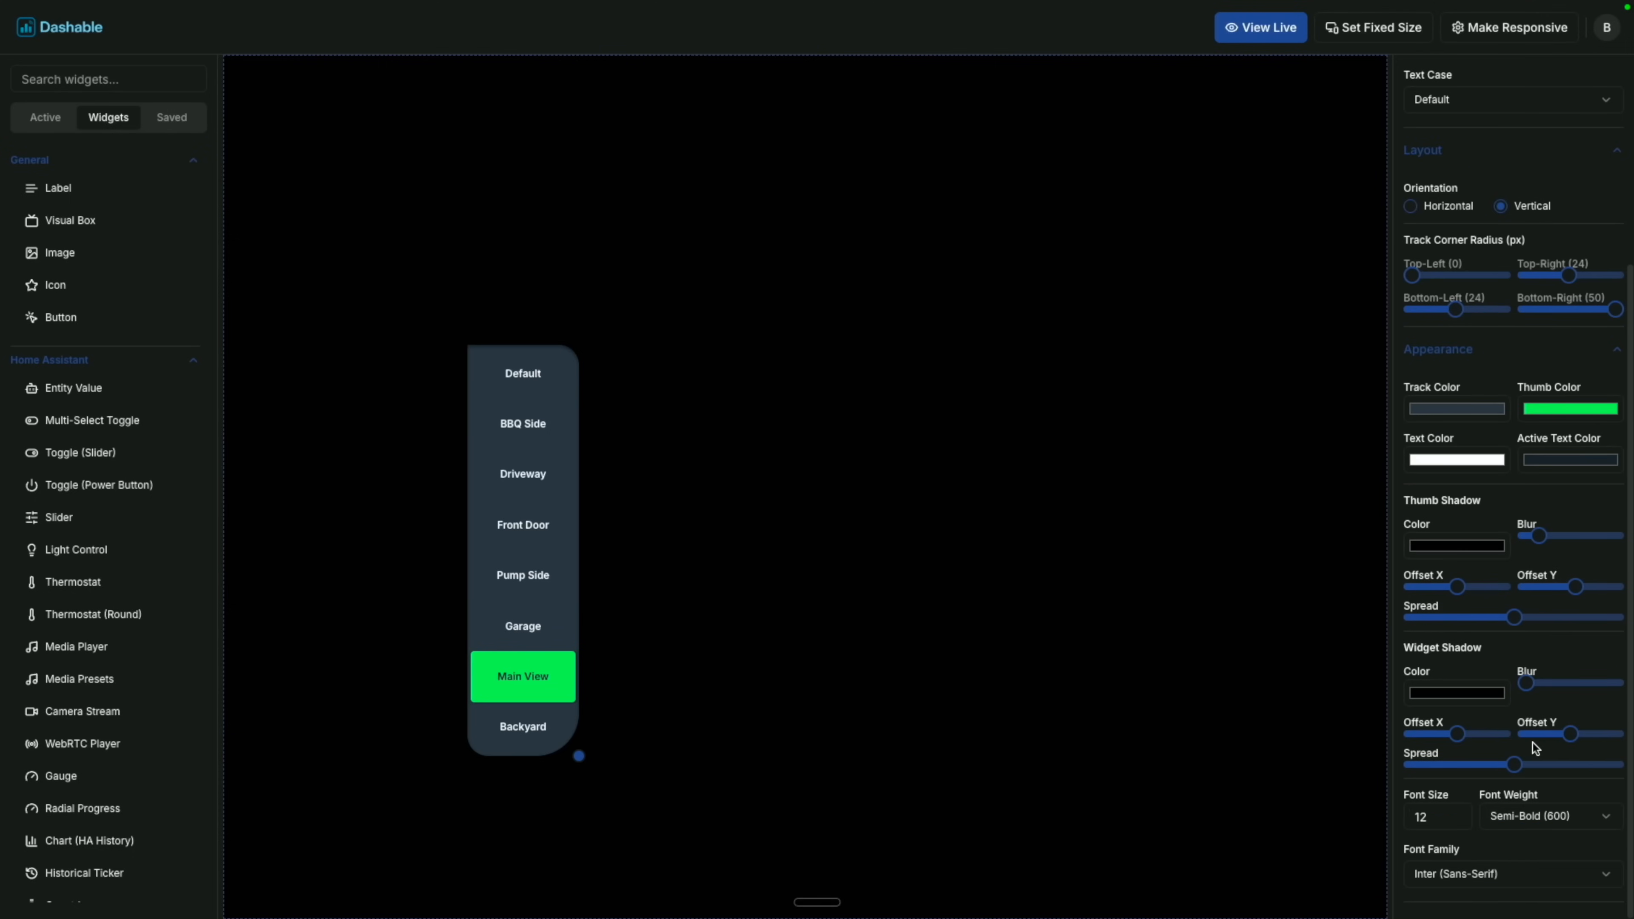
click(1513, 876)
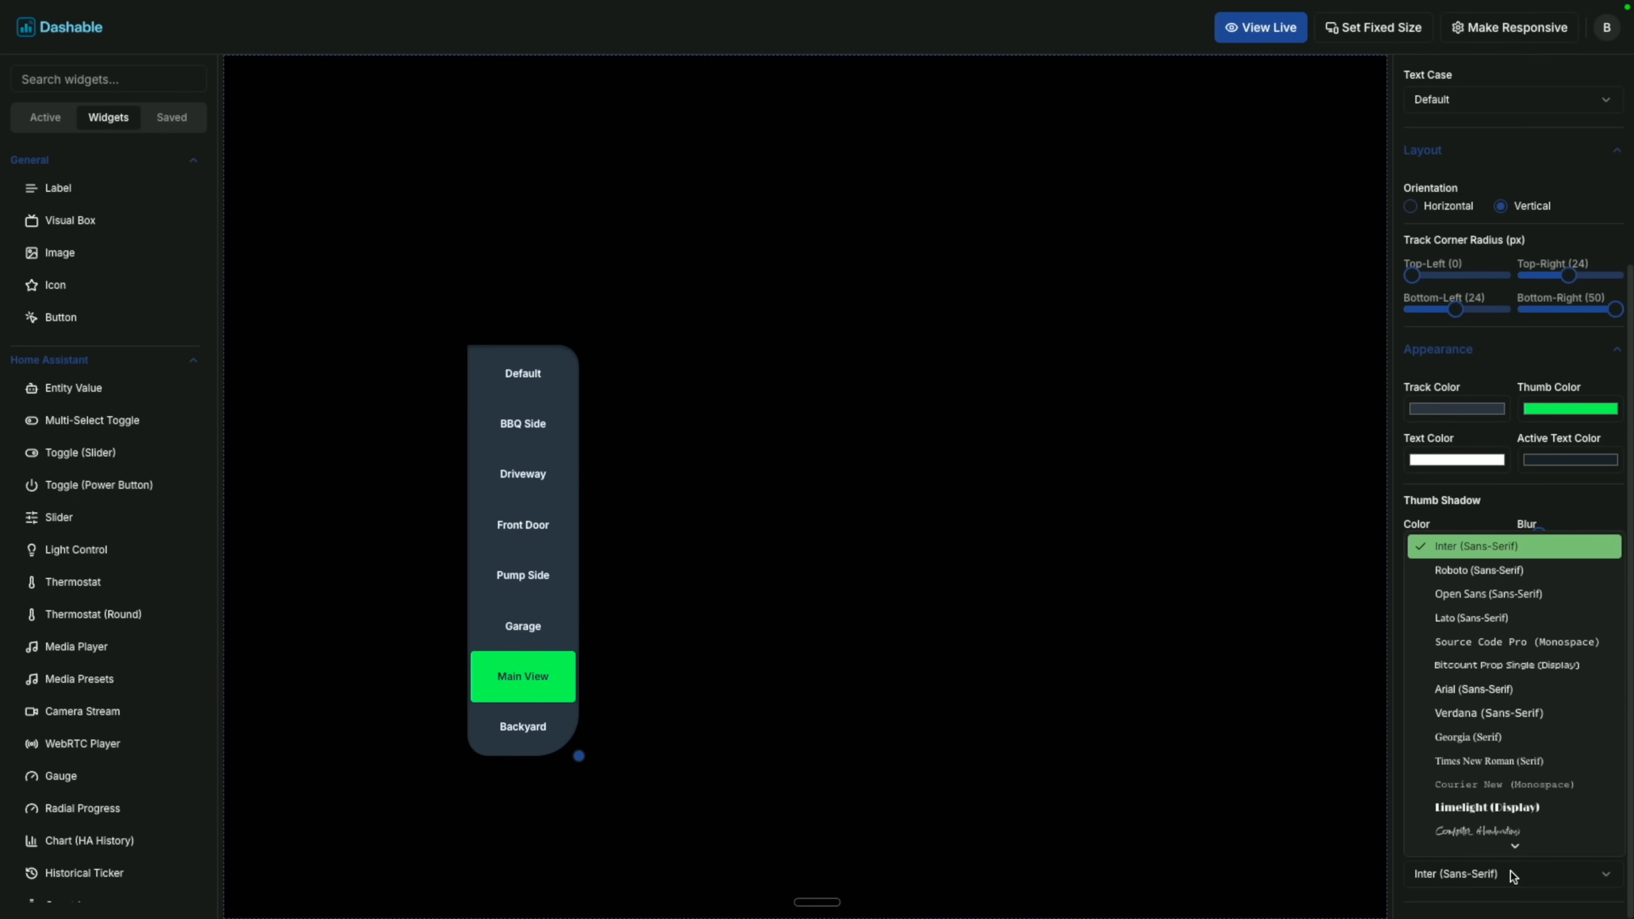
scroll(1510, 818, down, 3)
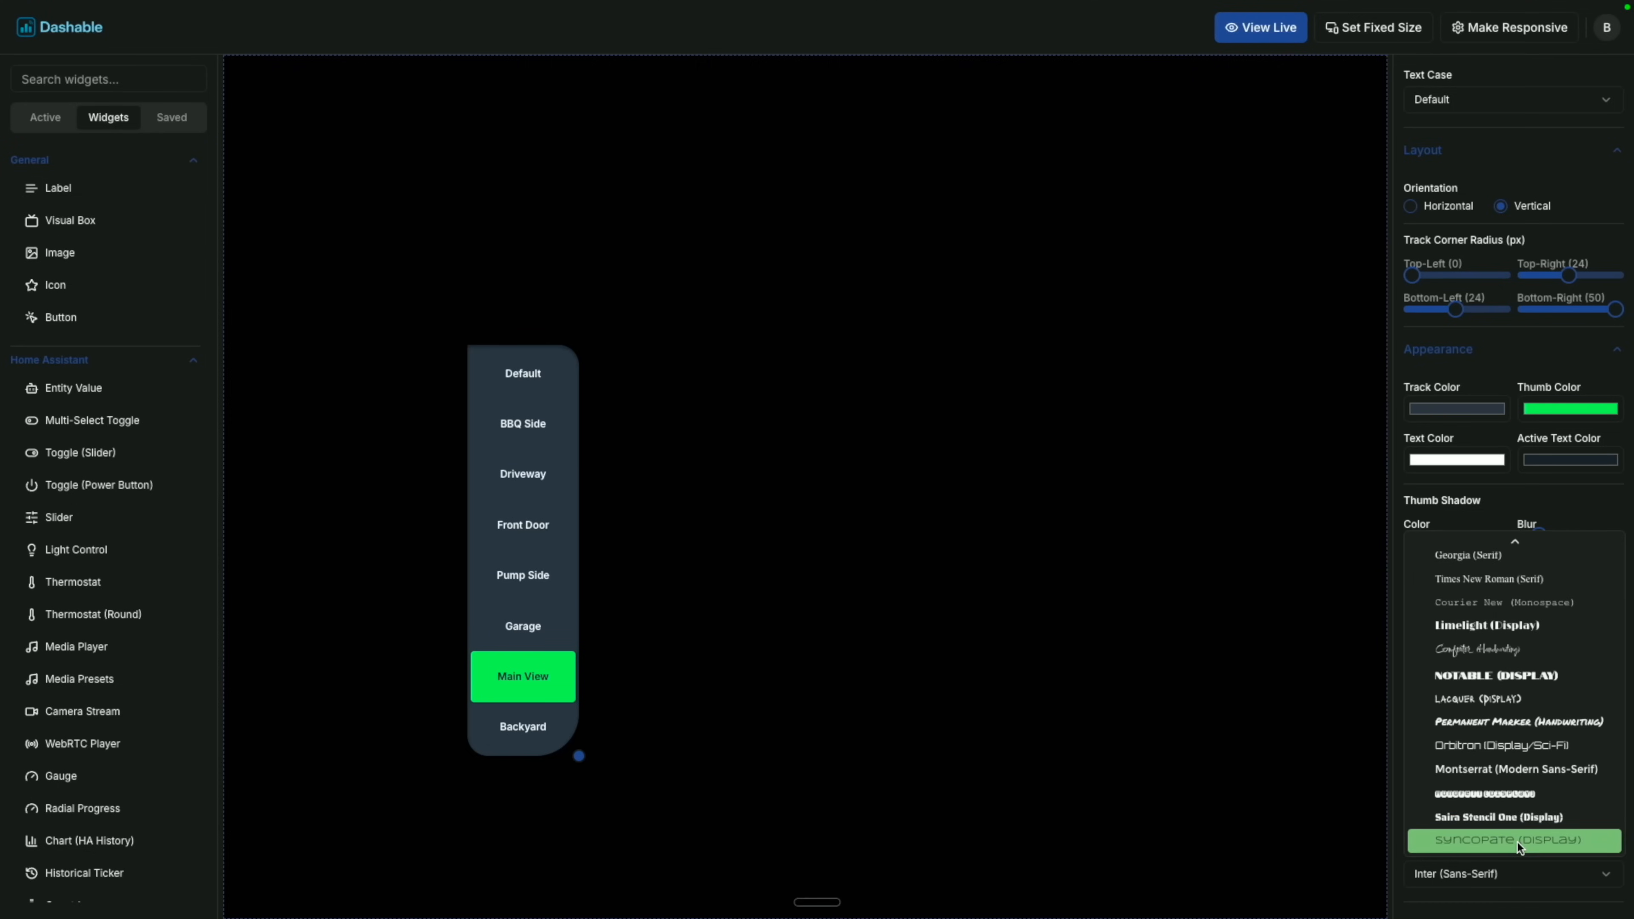
click(1511, 754)
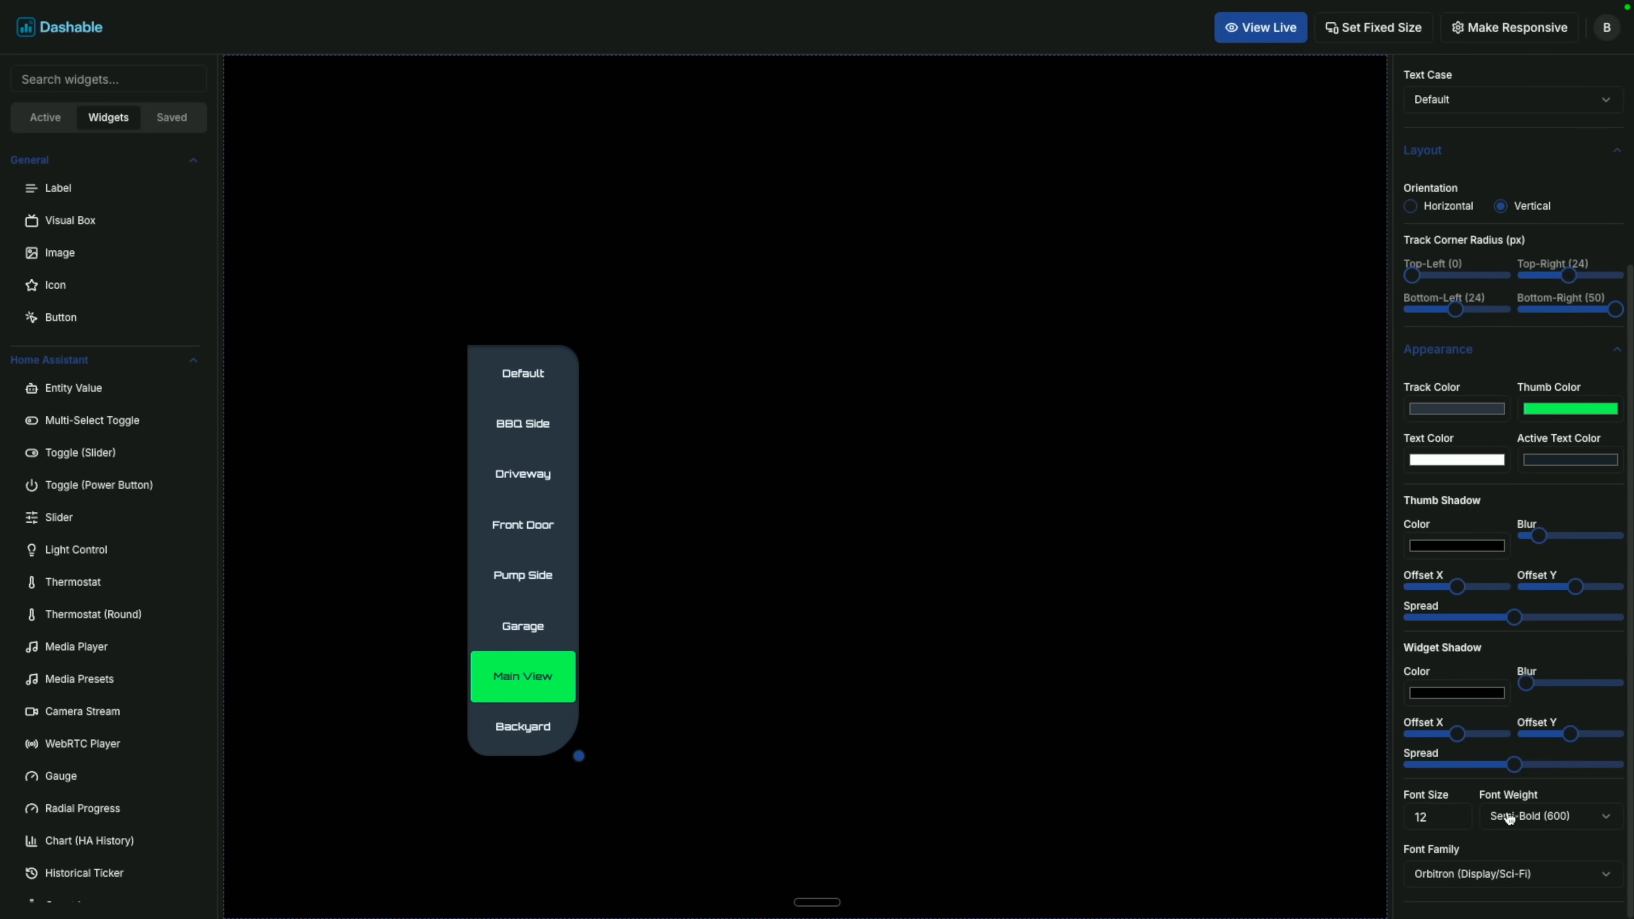
click(1455, 814)
click(1455, 814)
click(1455, 813)
click(1455, 813)
click(1455, 814)
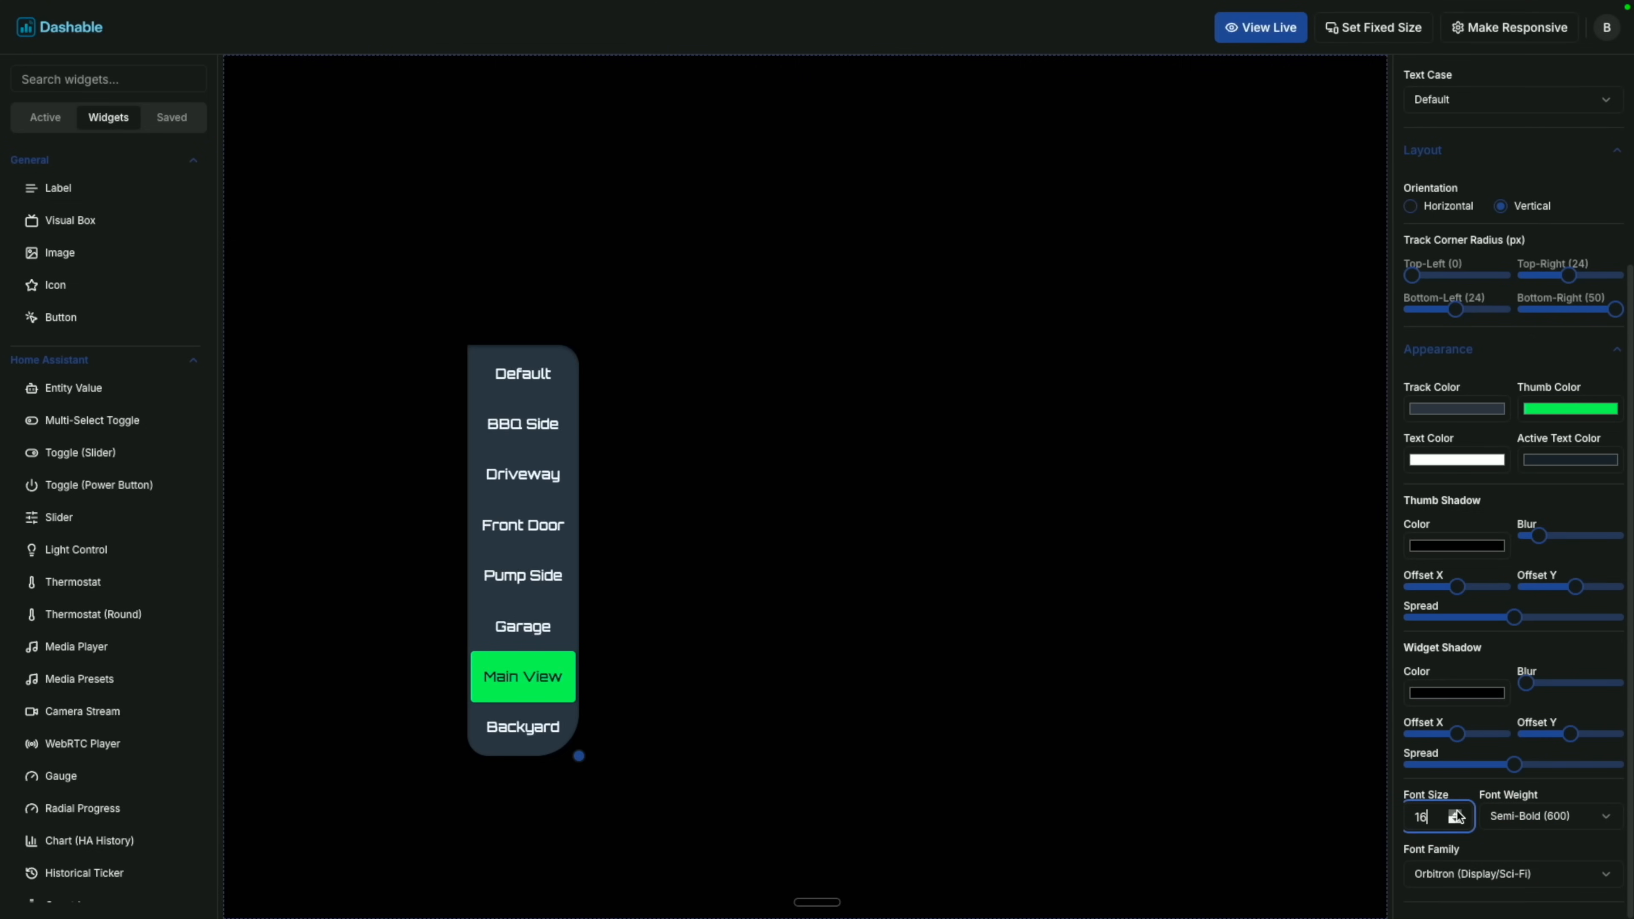
click(1455, 813)
click(1455, 813)
click(1489, 852)
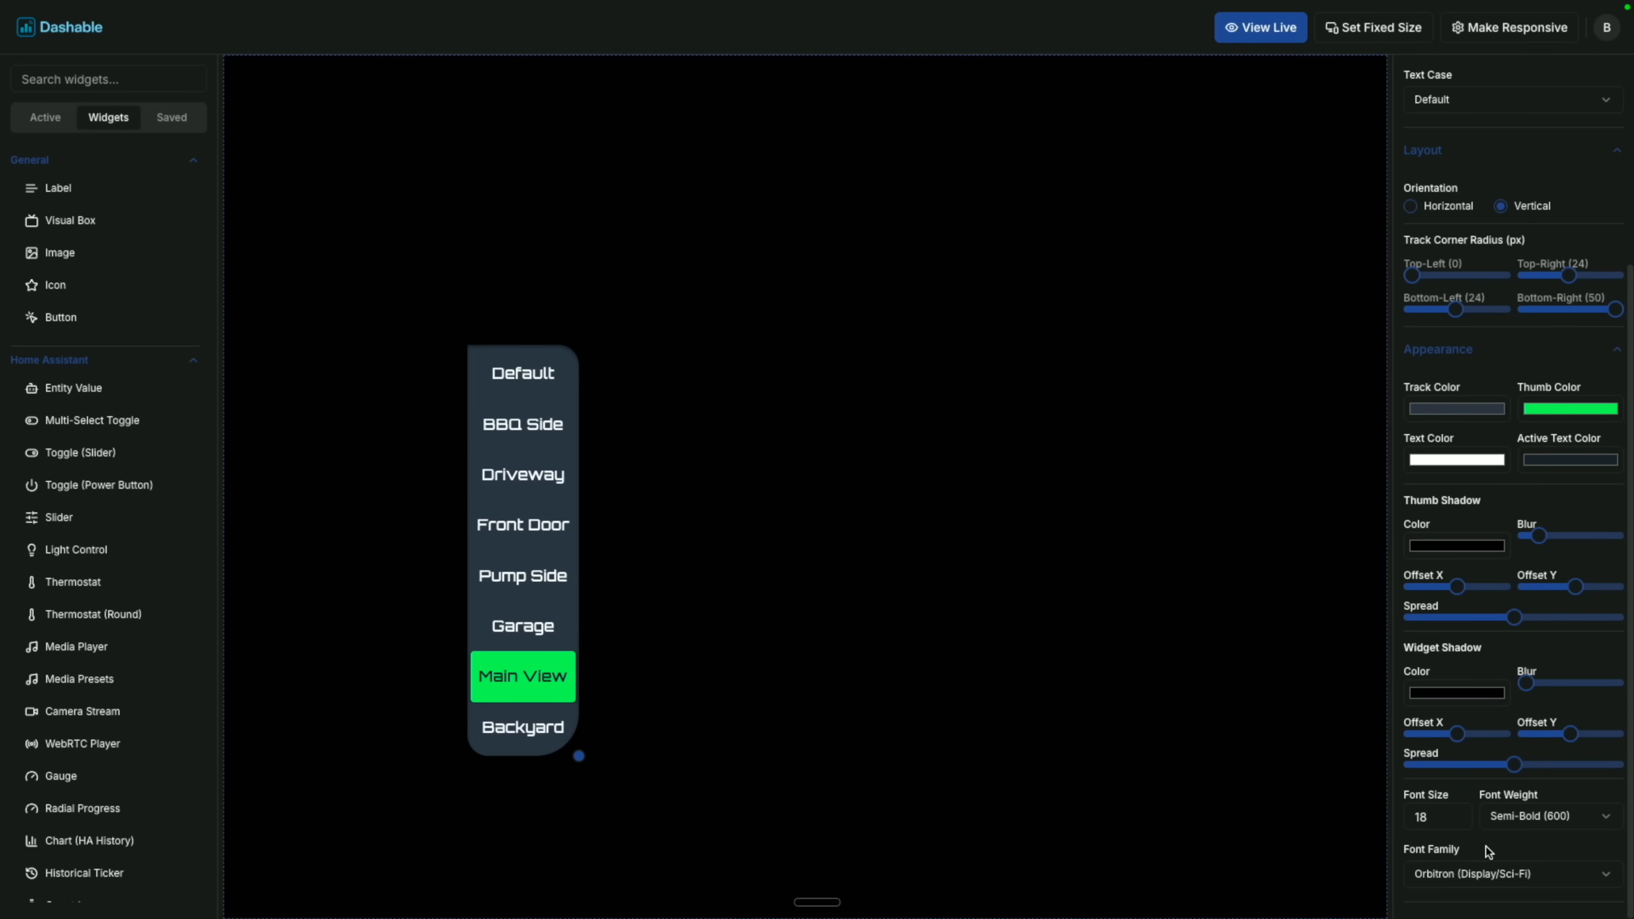
drag(580, 761, 621, 795)
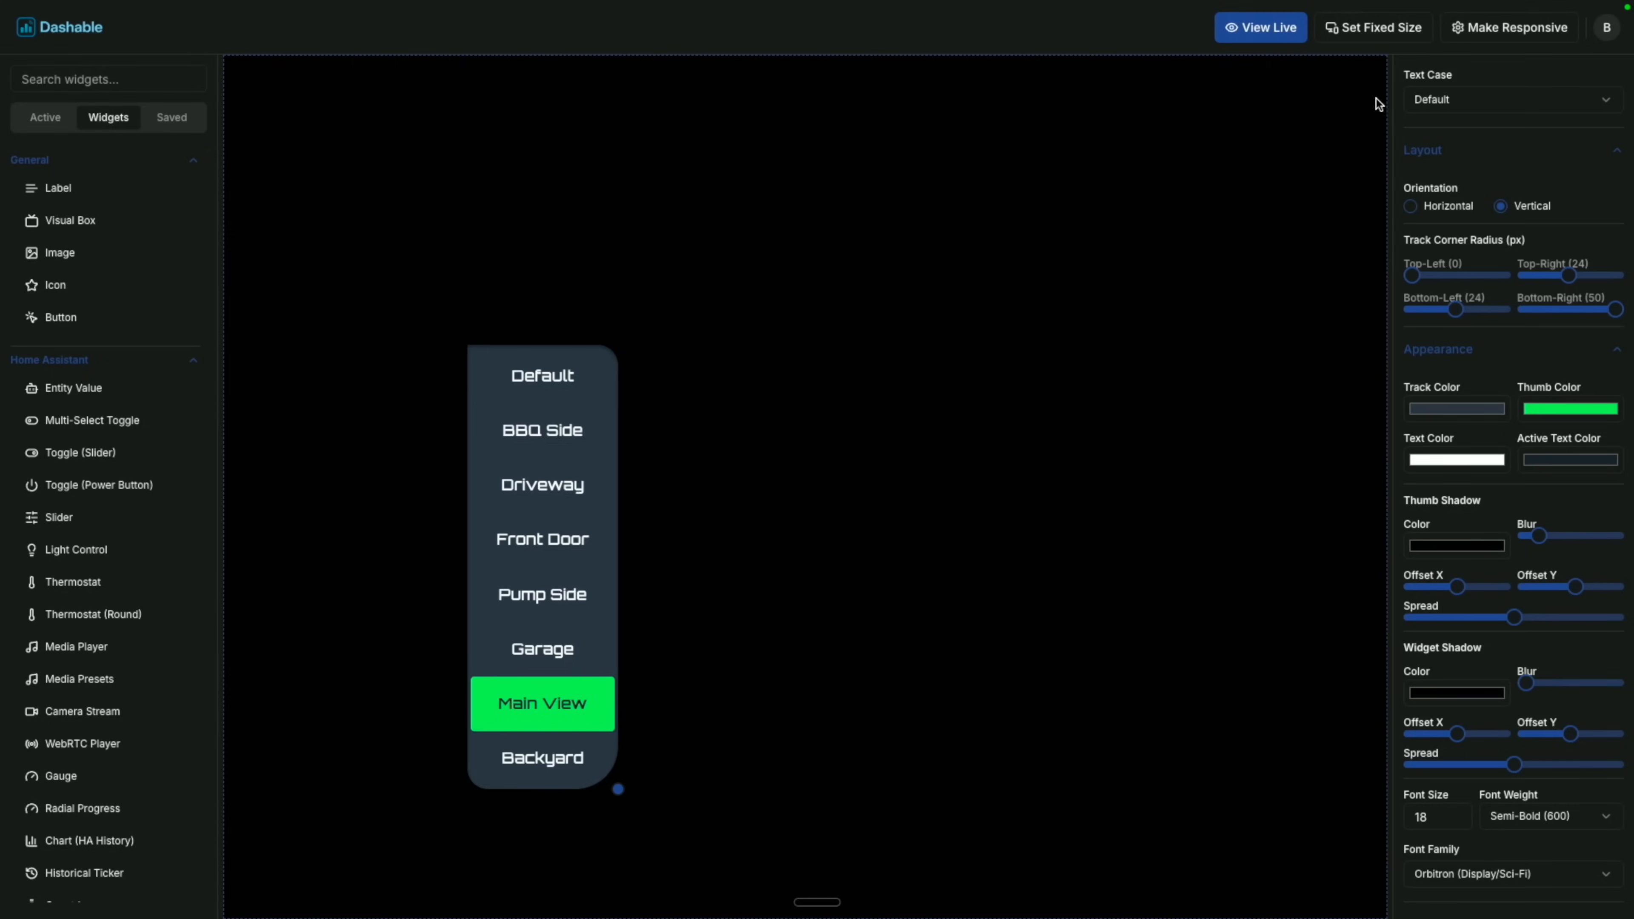
Preview live, switching through Driveway, Front Door and Pump Side, then back to Main View.
click(1261, 28)
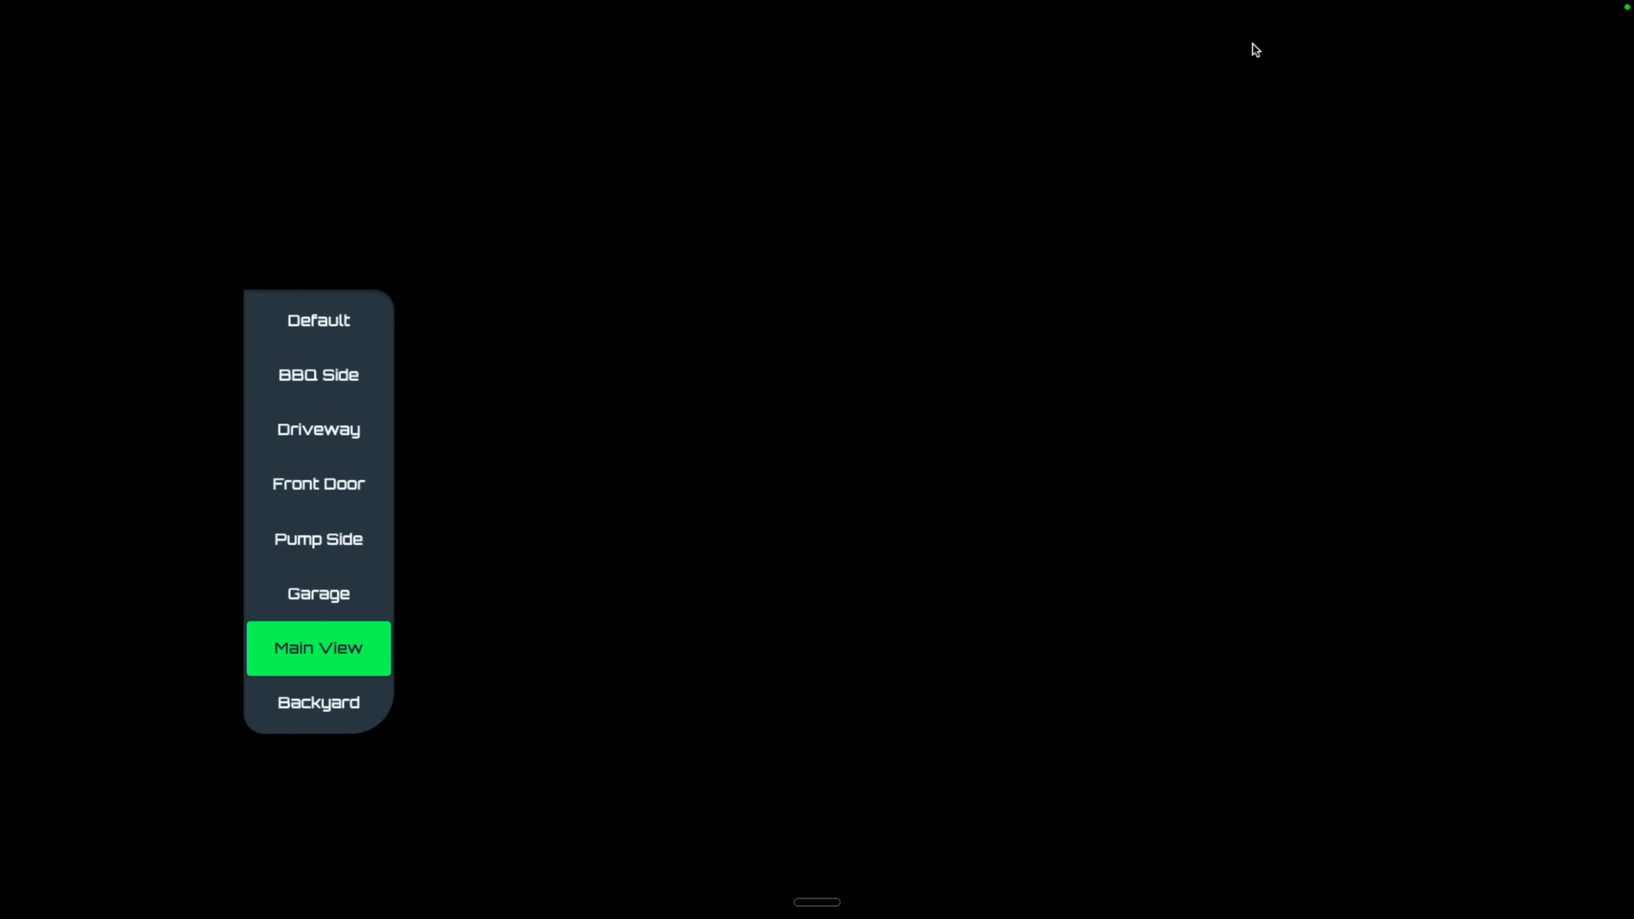
click(329, 438)
click(325, 492)
click(324, 555)
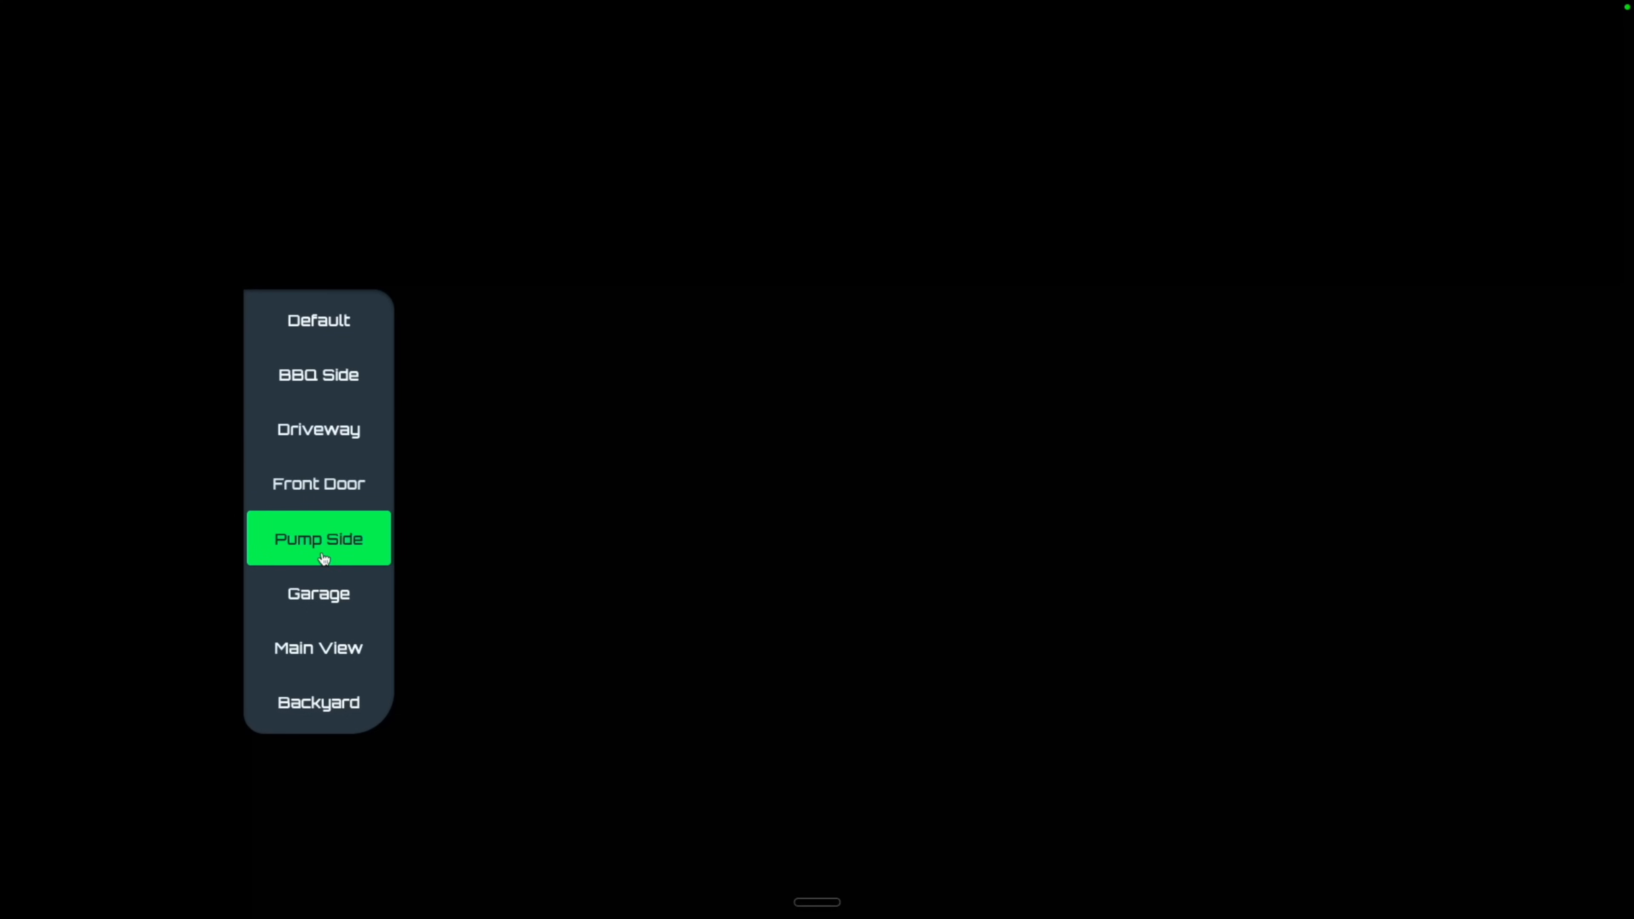
click(311, 654)
Back in the editor, set the toggle's thumb shadow colour to bright red.
key(Escape)
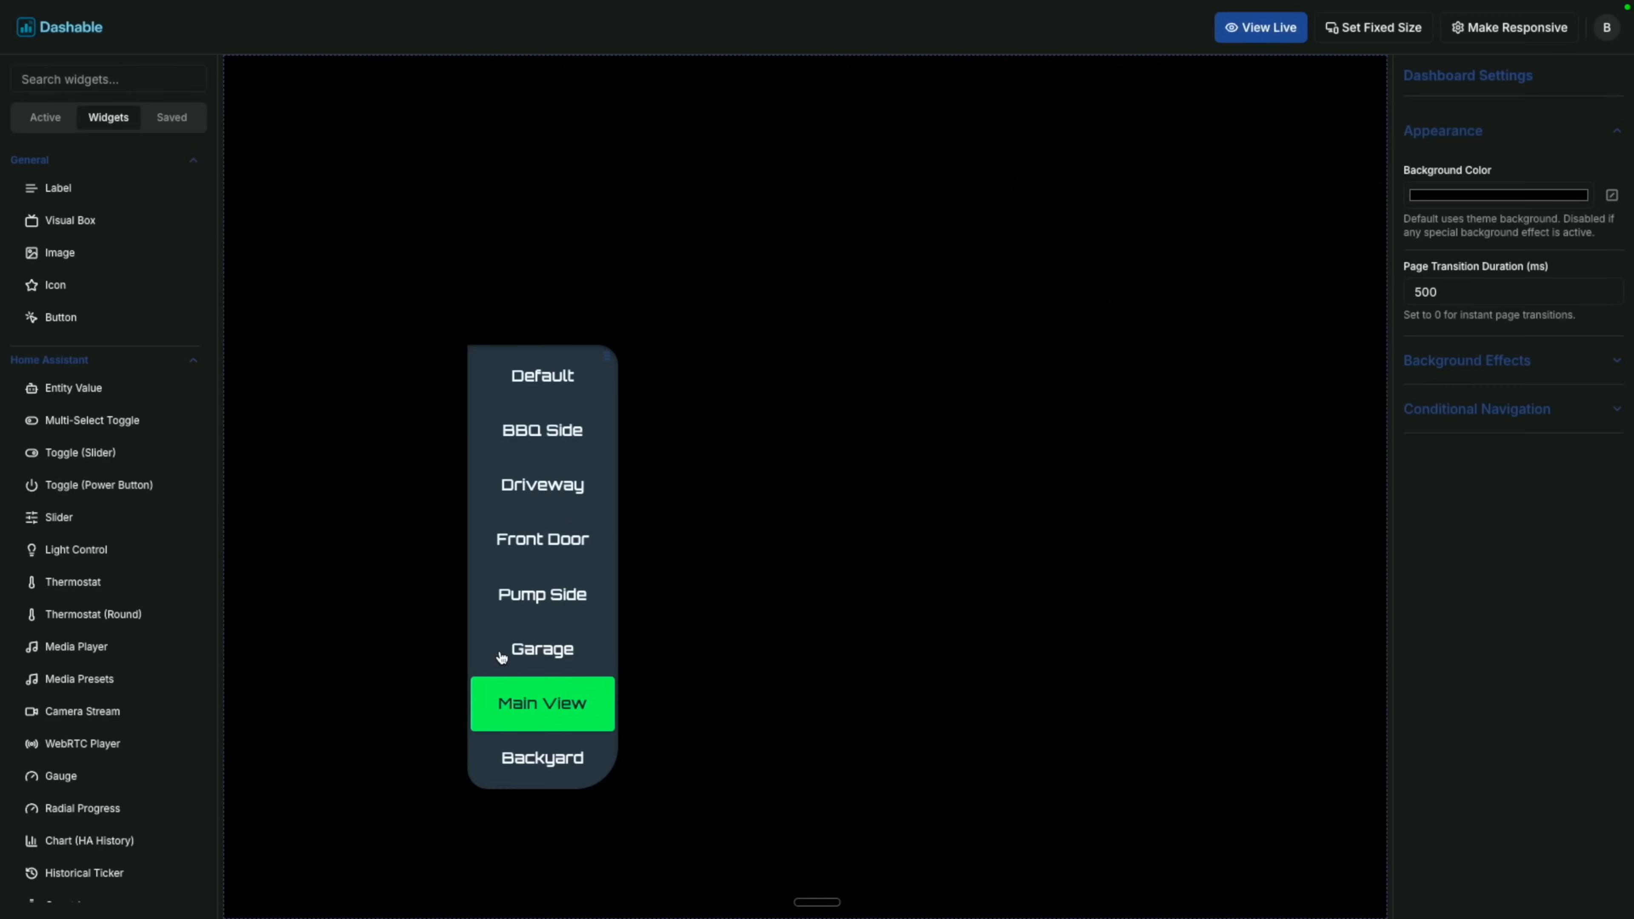
click(582, 606)
click(1456, 668)
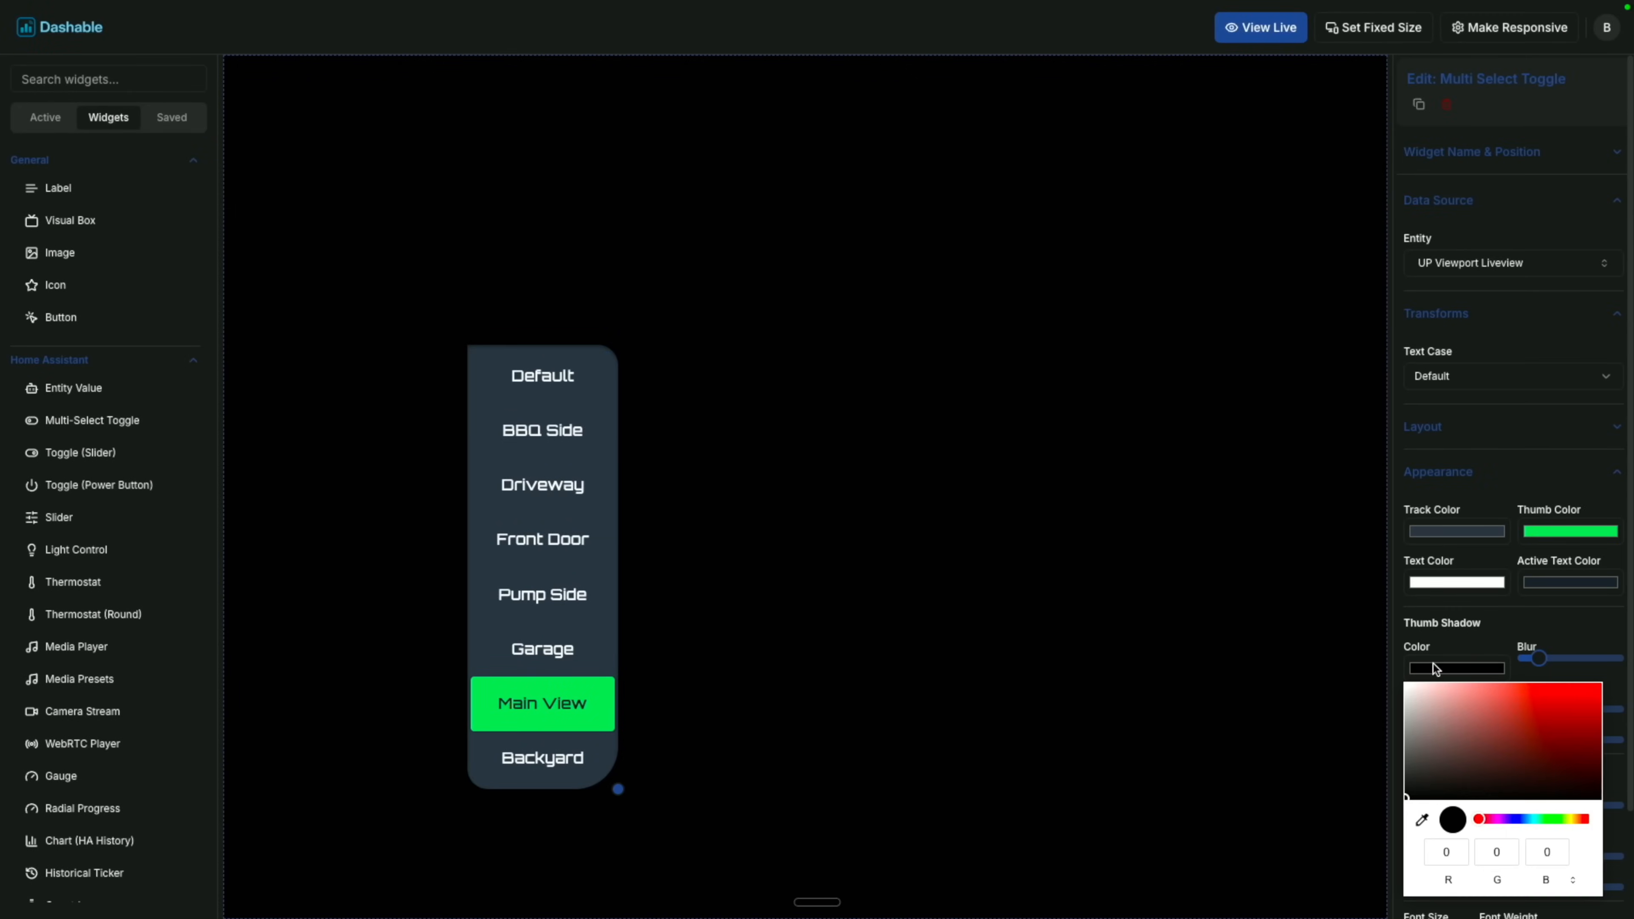
drag(1512, 708, 1570, 695)
click(1483, 659)
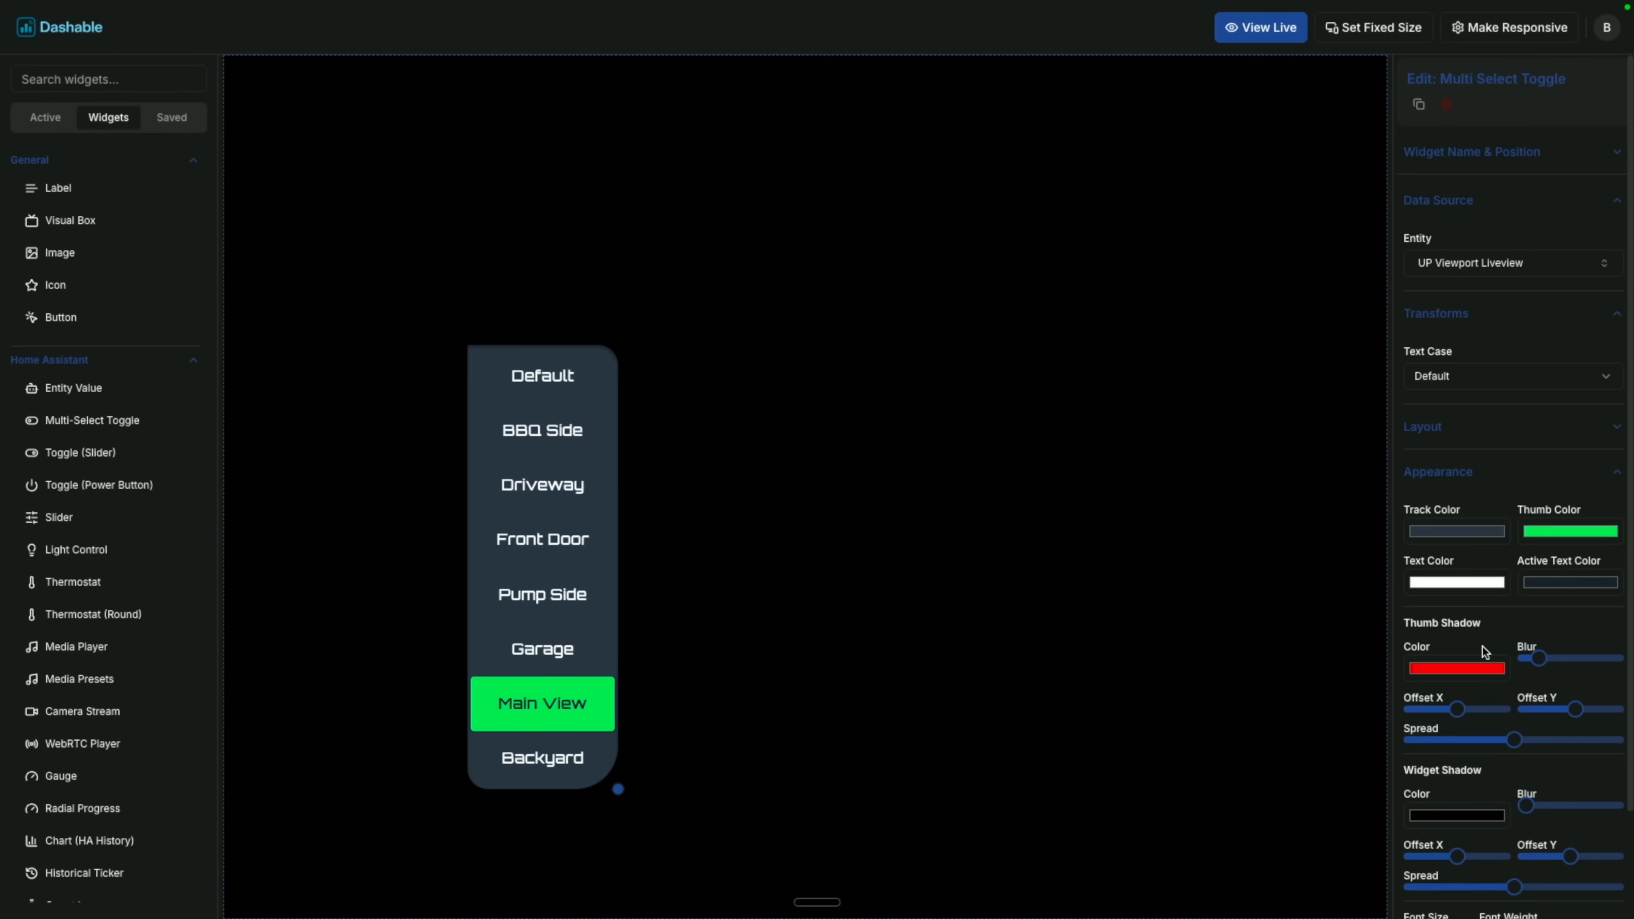
Set the toggle's widget shadow colour to pale pink (203, 180, 180).
click(1447, 814)
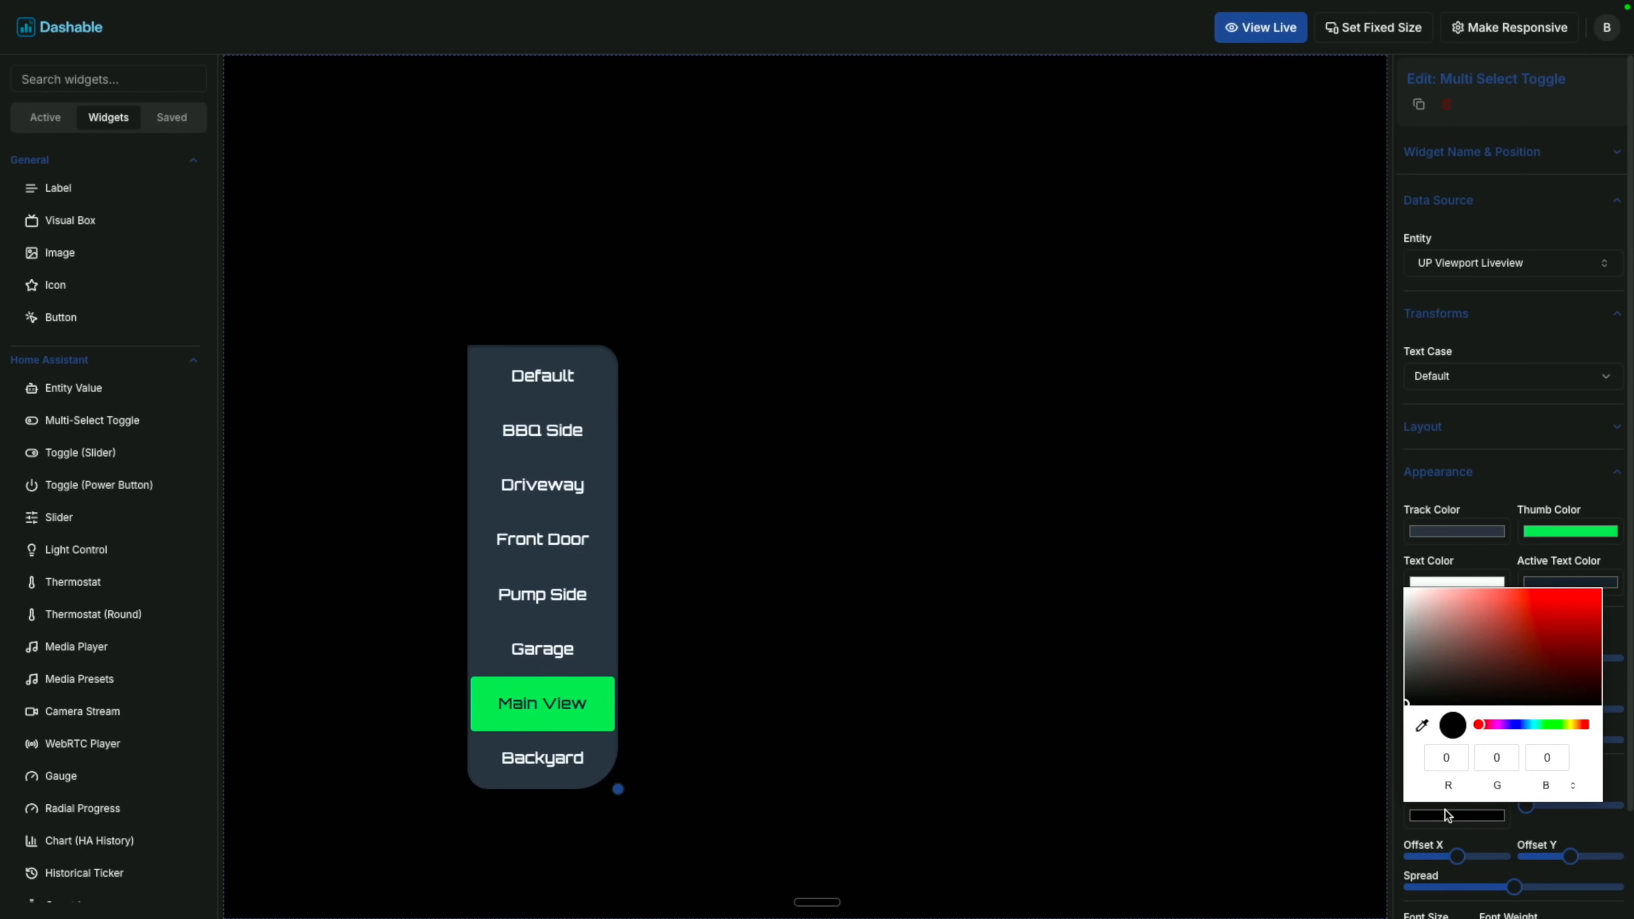
drag(1529, 636, 1427, 613)
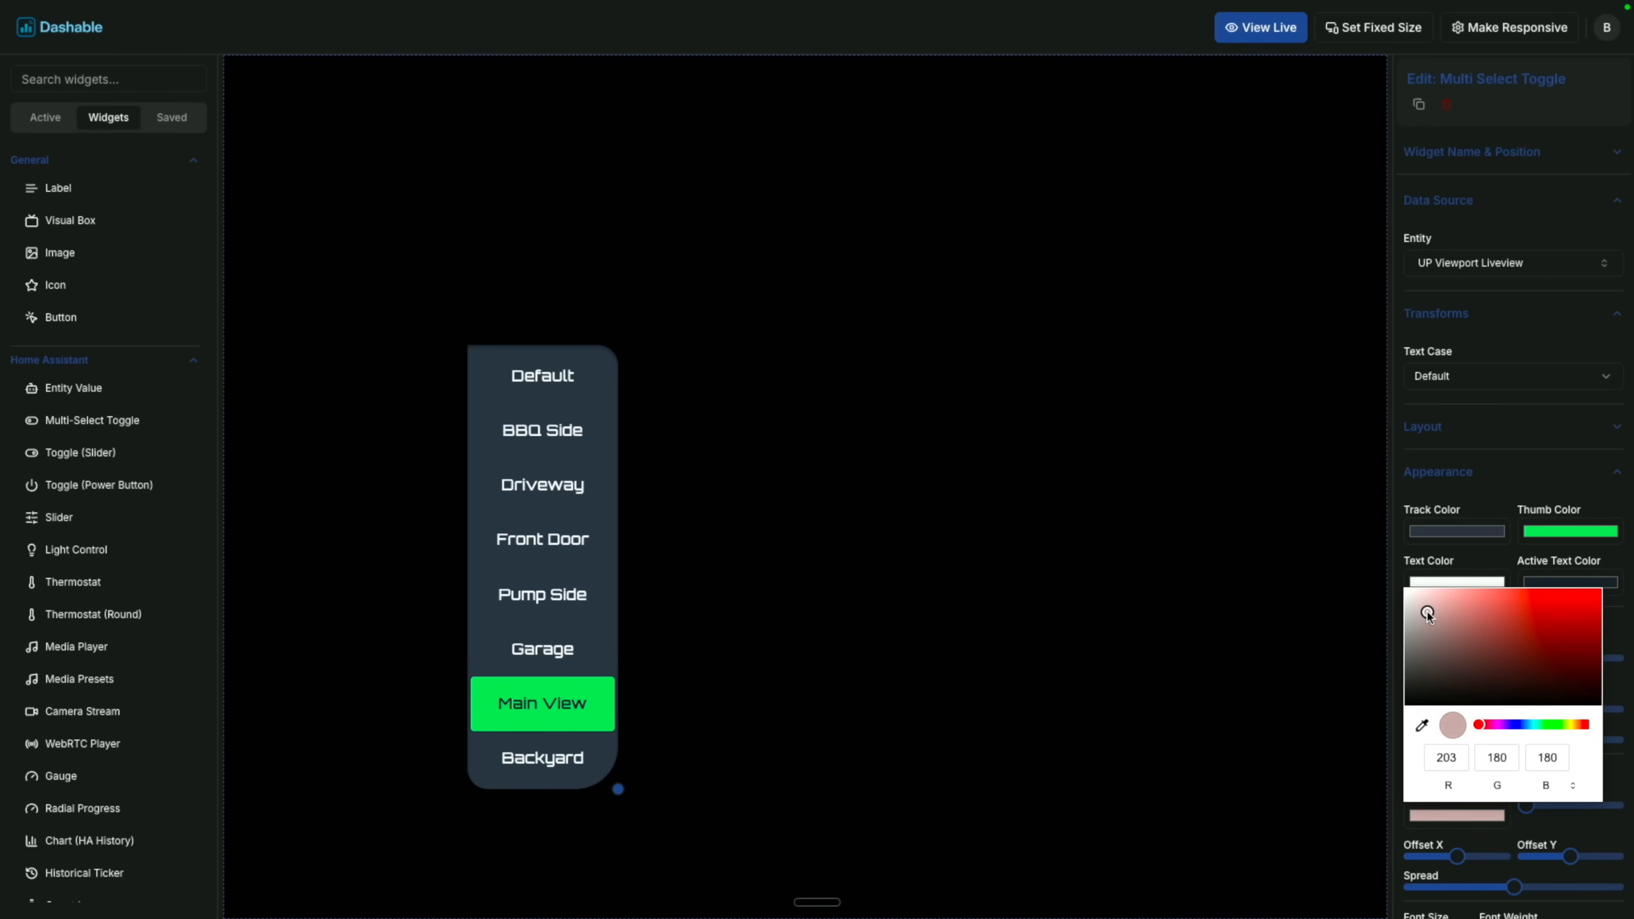
click(1431, 469)
click(1481, 470)
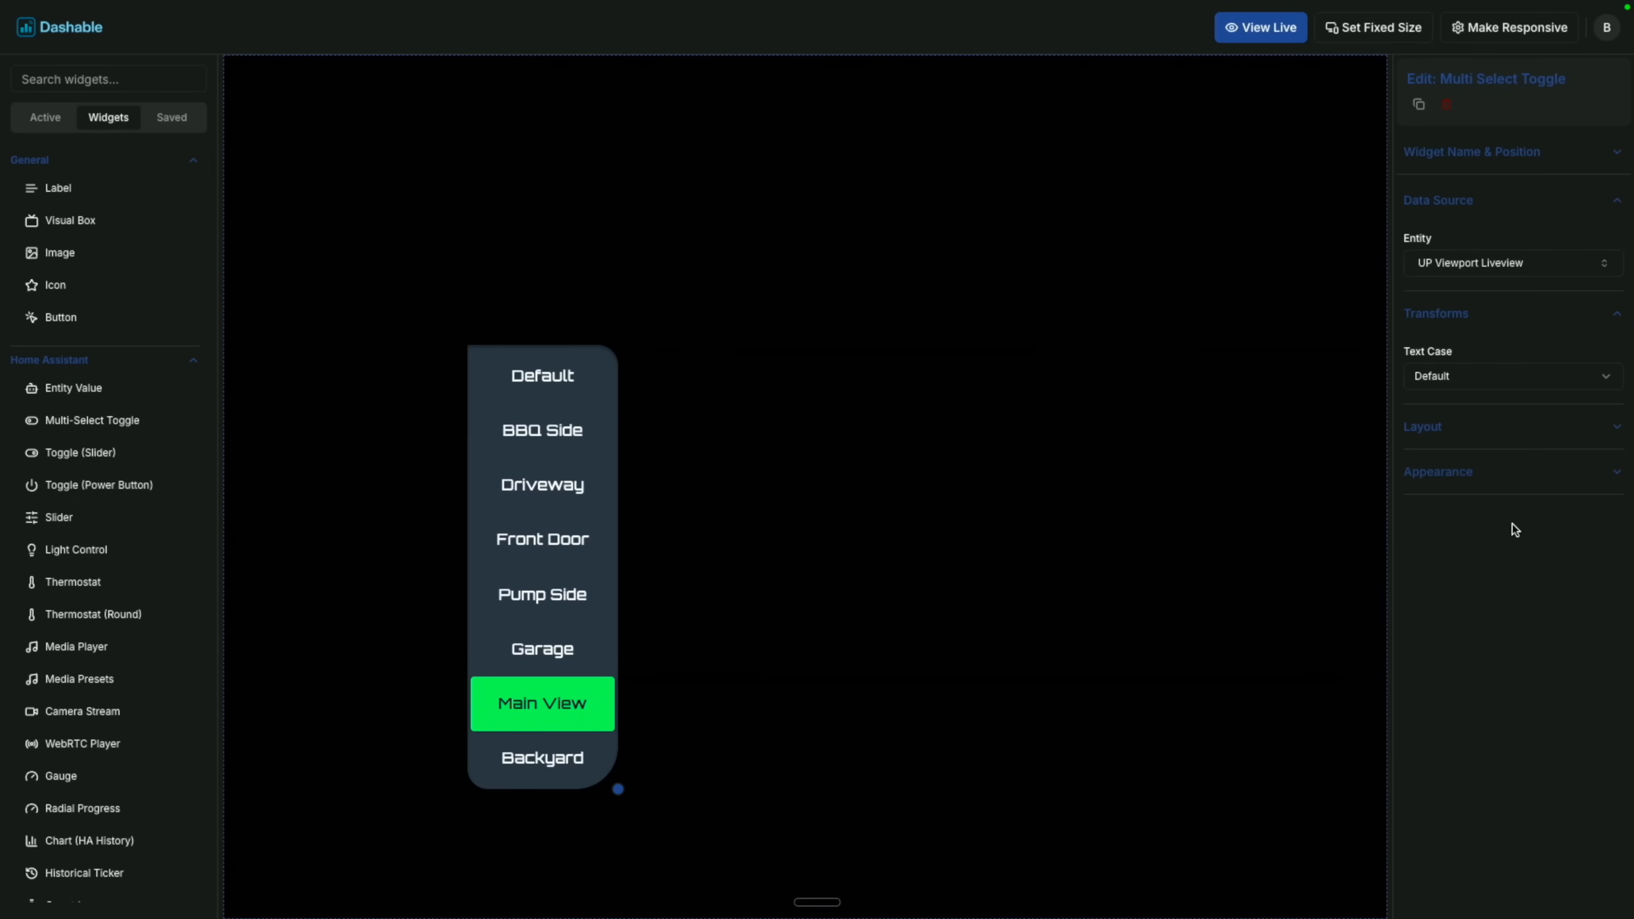
click(1465, 478)
Make the toggle's track bright blue and its active thumb bright magenta.
scroll(1540, 718, down, 2)
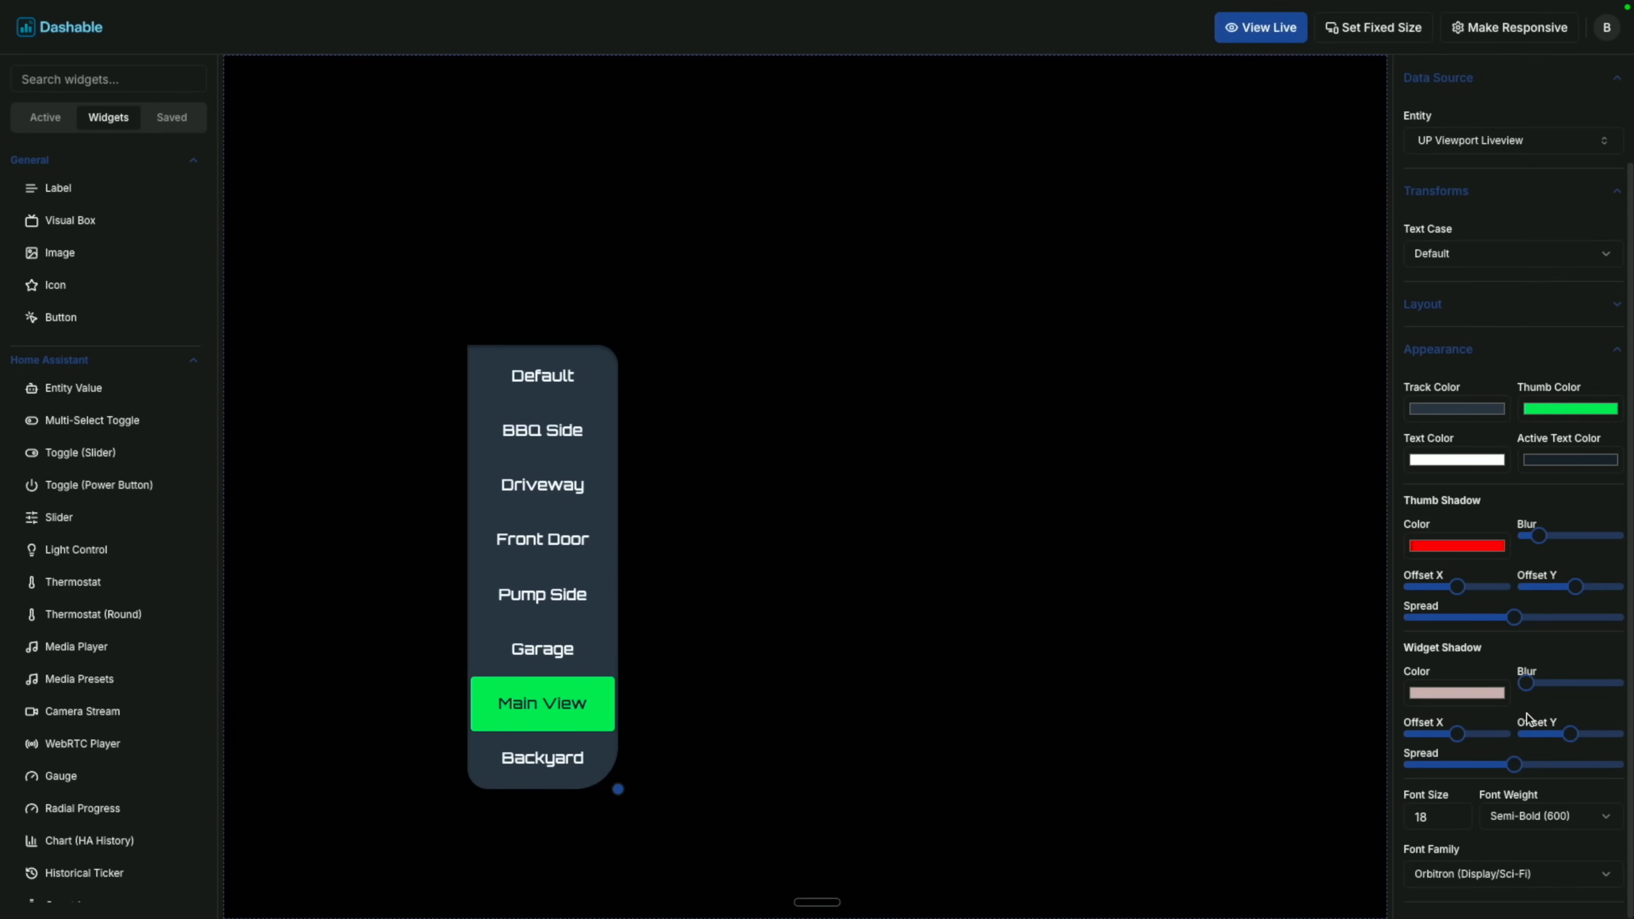
click(1461, 409)
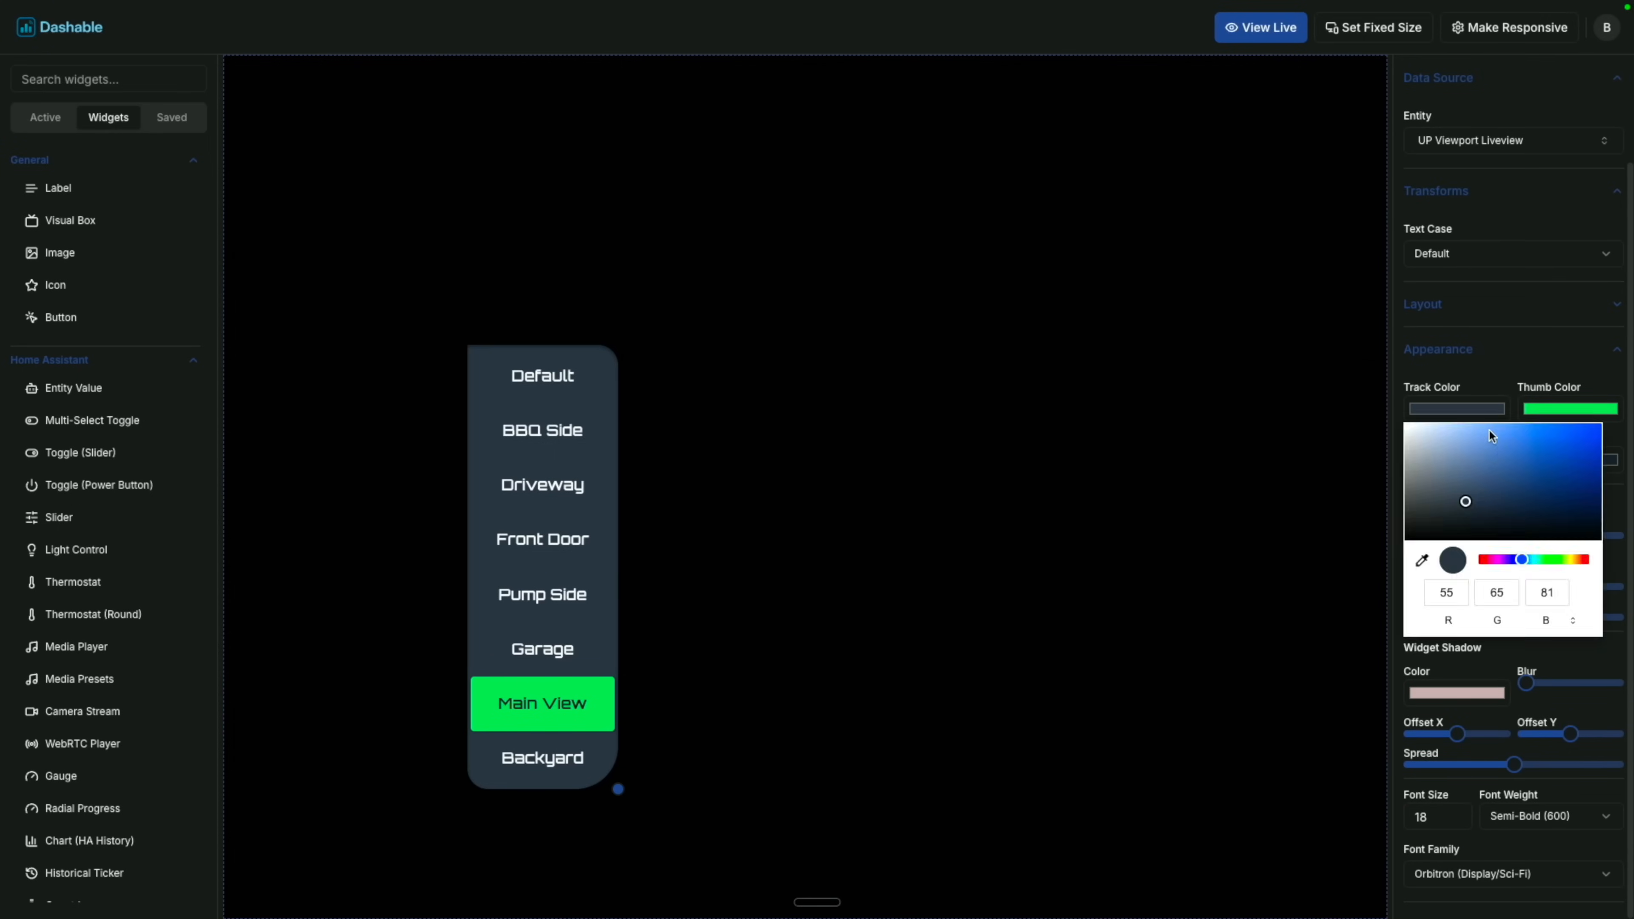
drag(1518, 444, 1439, 435)
click(1551, 406)
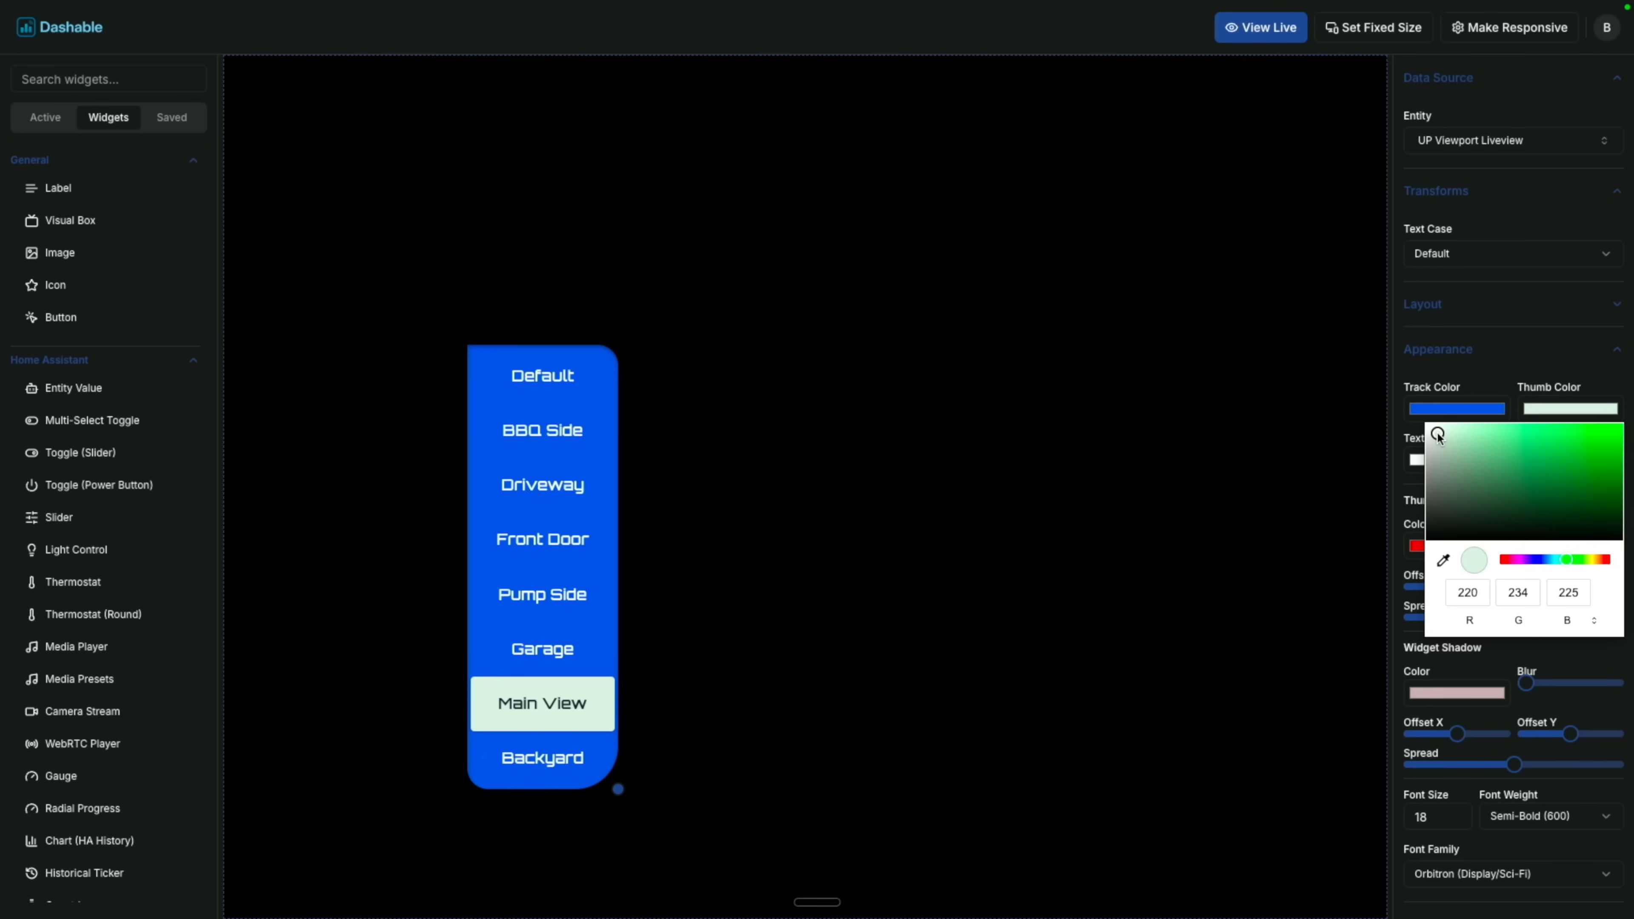
click(1515, 562)
drag(1475, 503, 1602, 439)
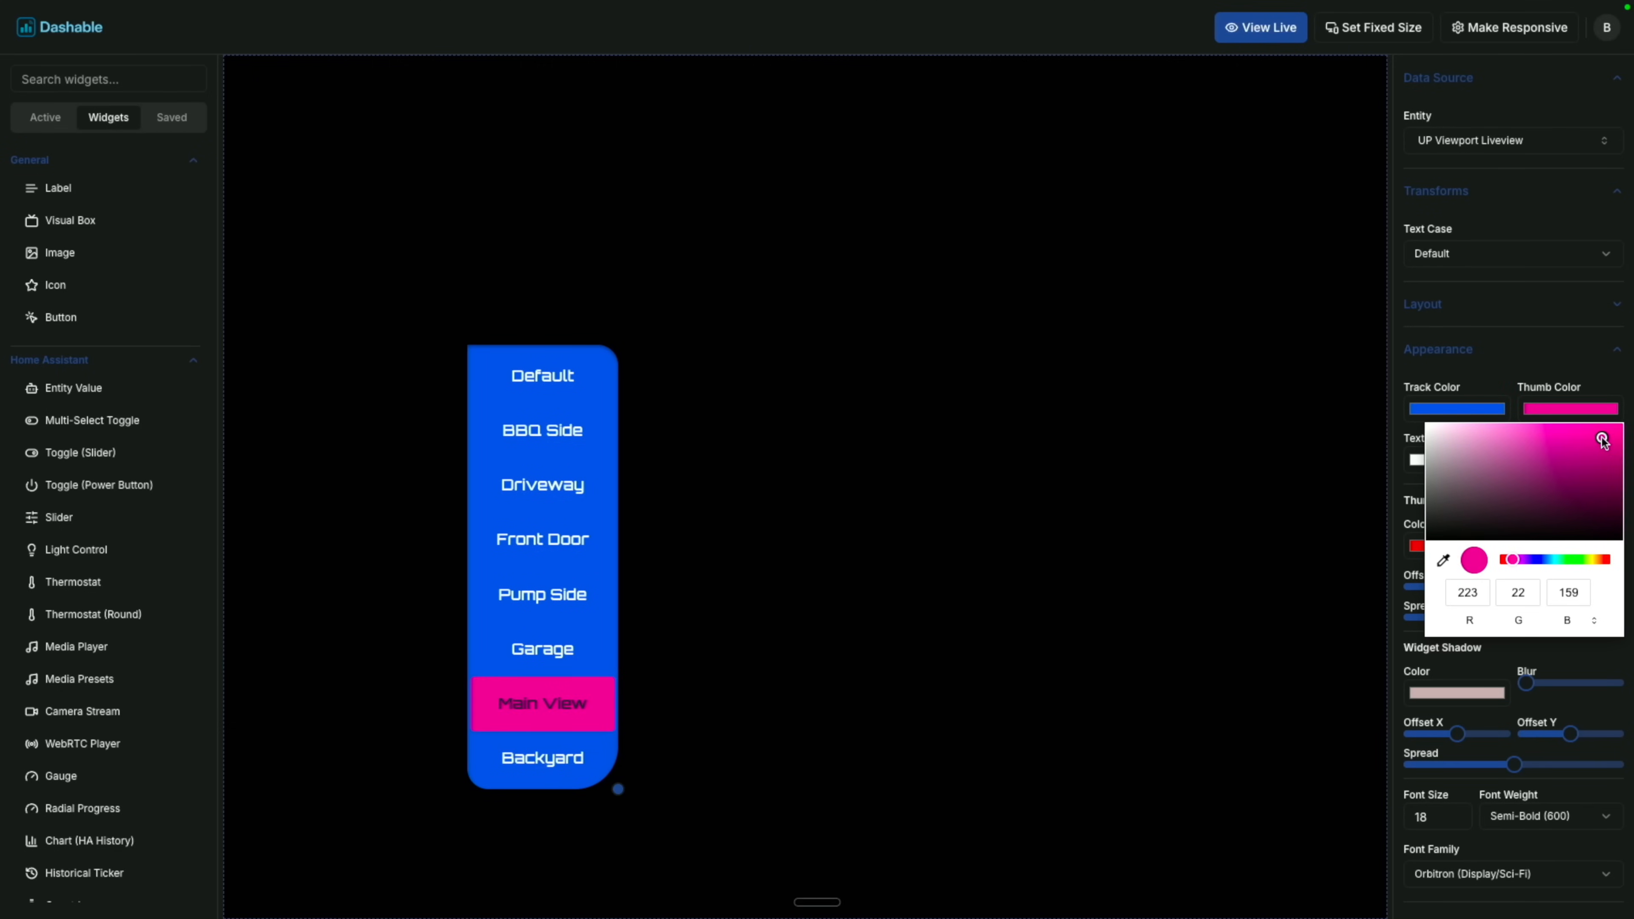
click(1577, 365)
Set the label text to white and the active option's text to dark navy (0, 36, 87).
click(1542, 443)
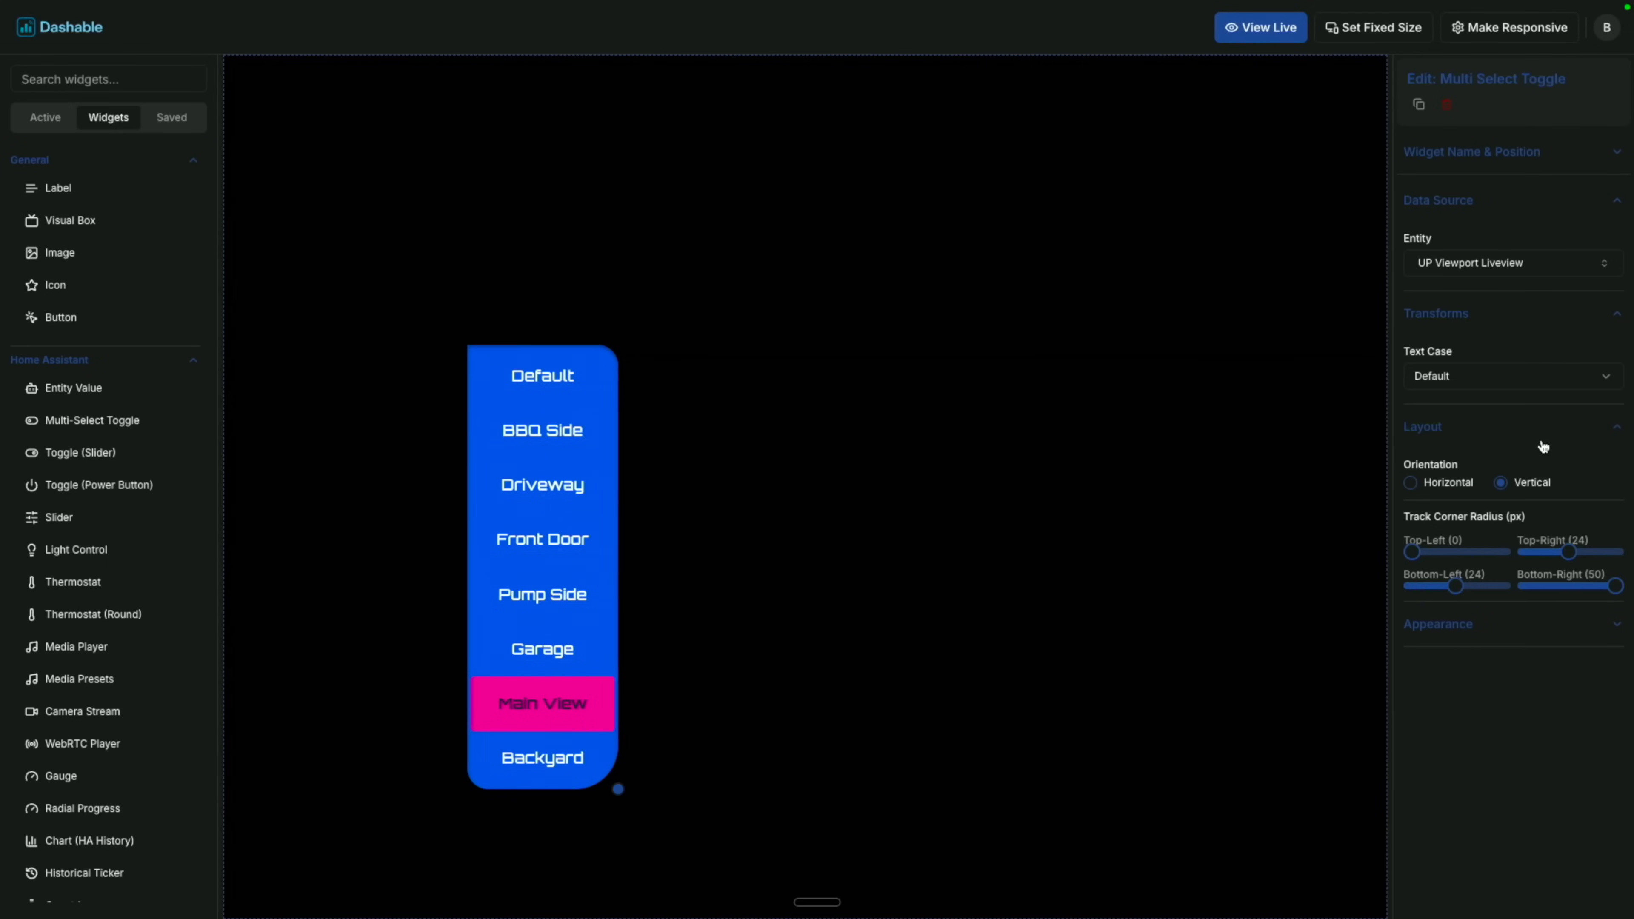
click(1473, 426)
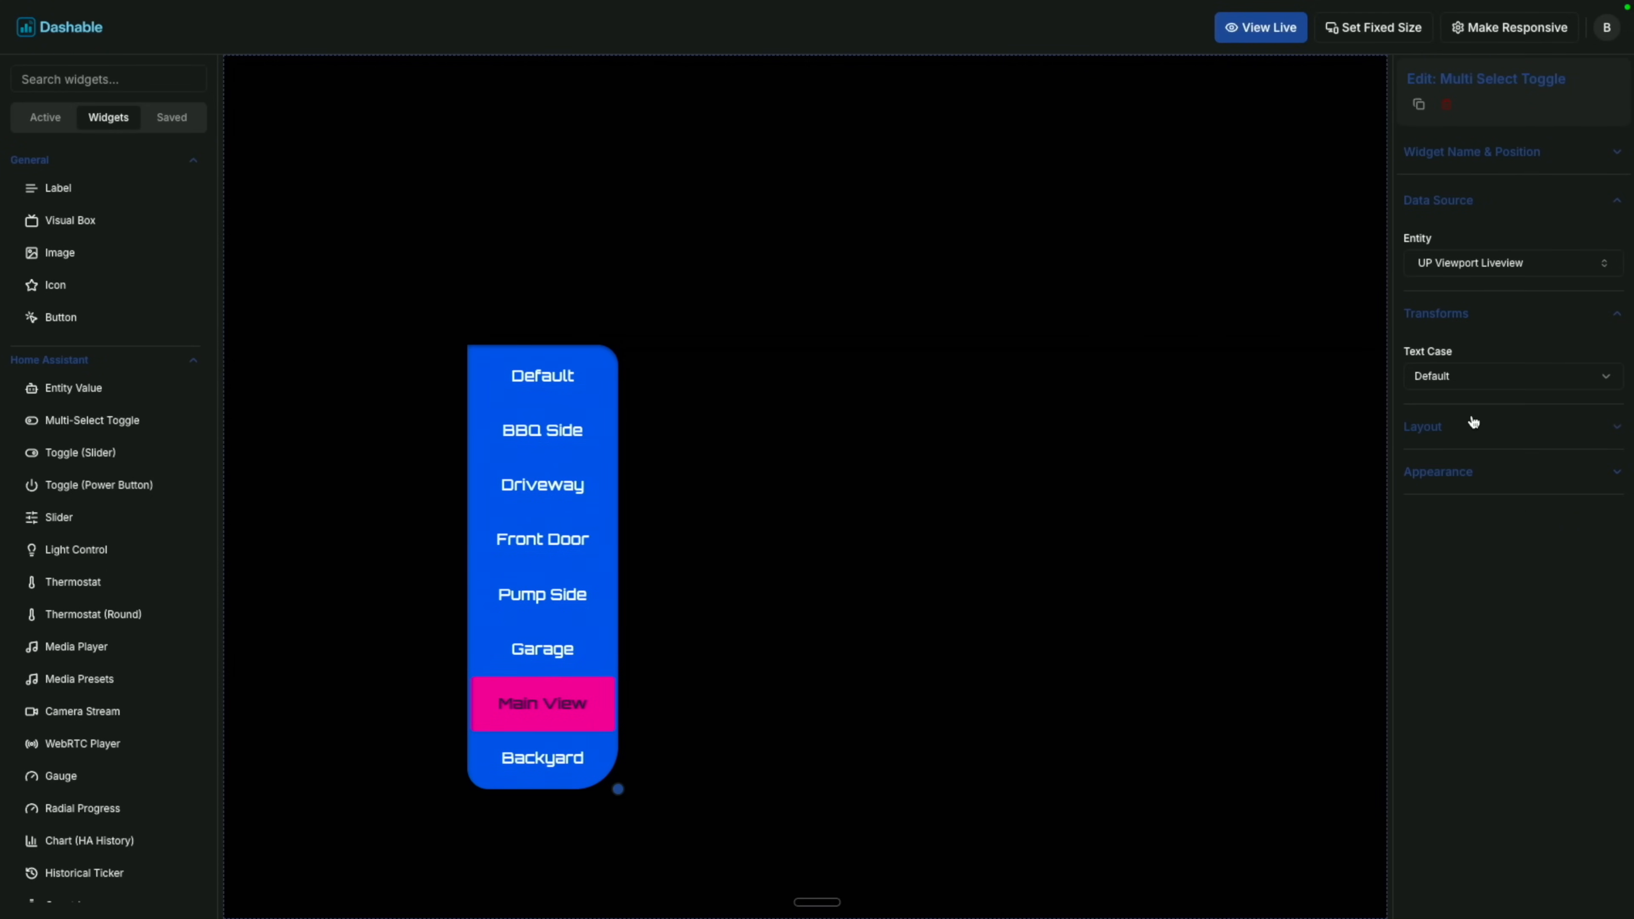
click(1474, 428)
click(1478, 430)
click(1481, 488)
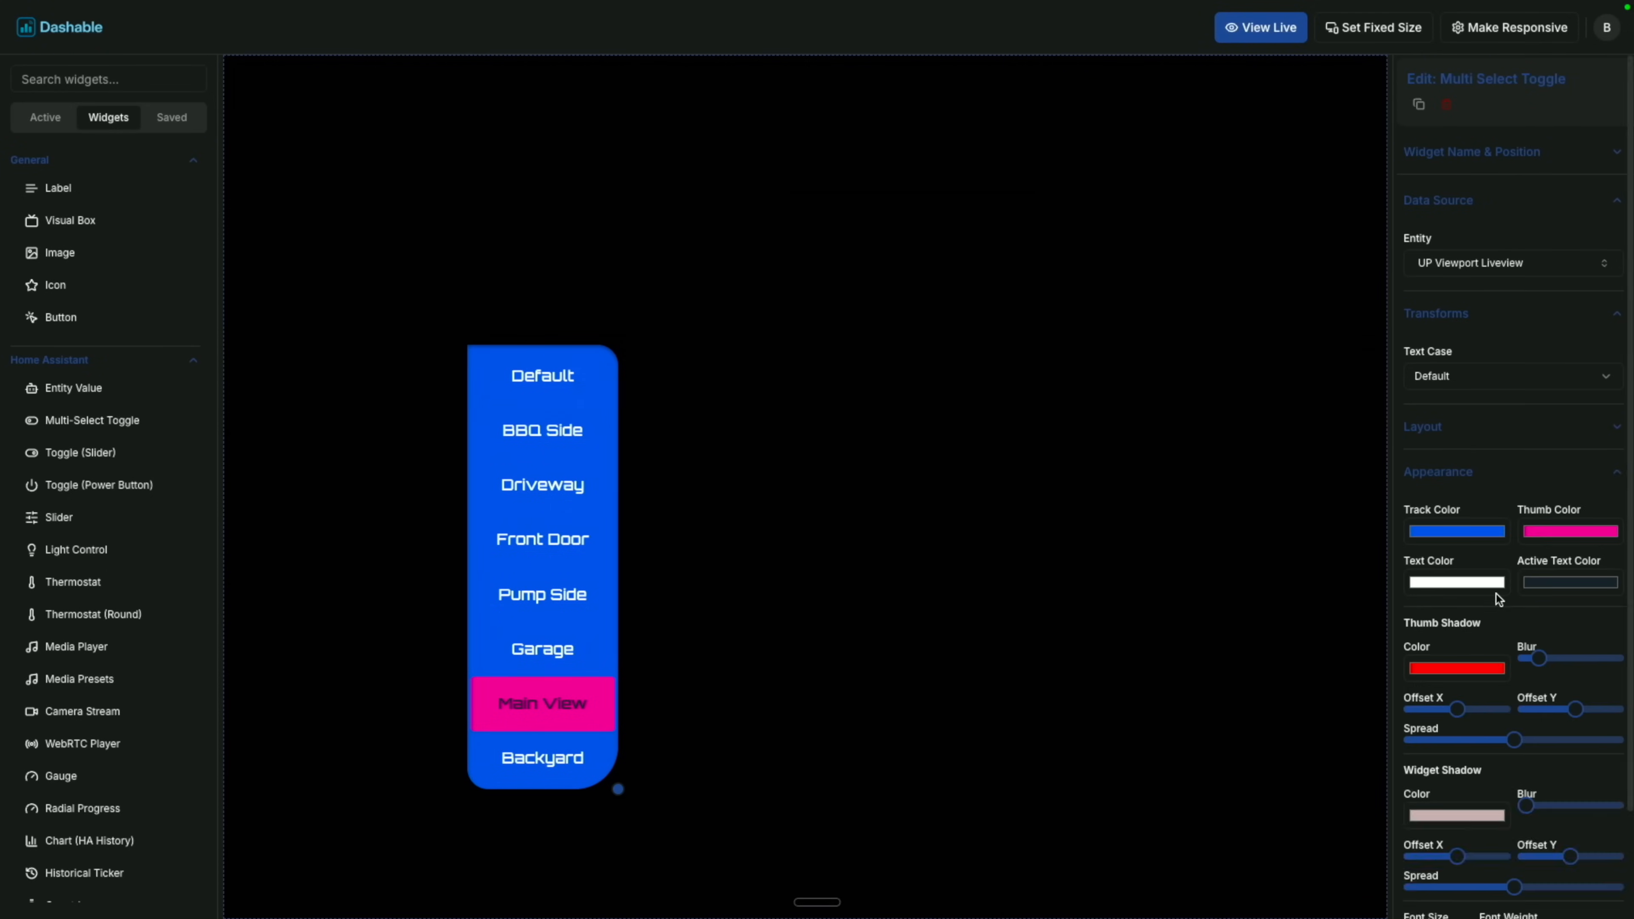
click(1457, 582)
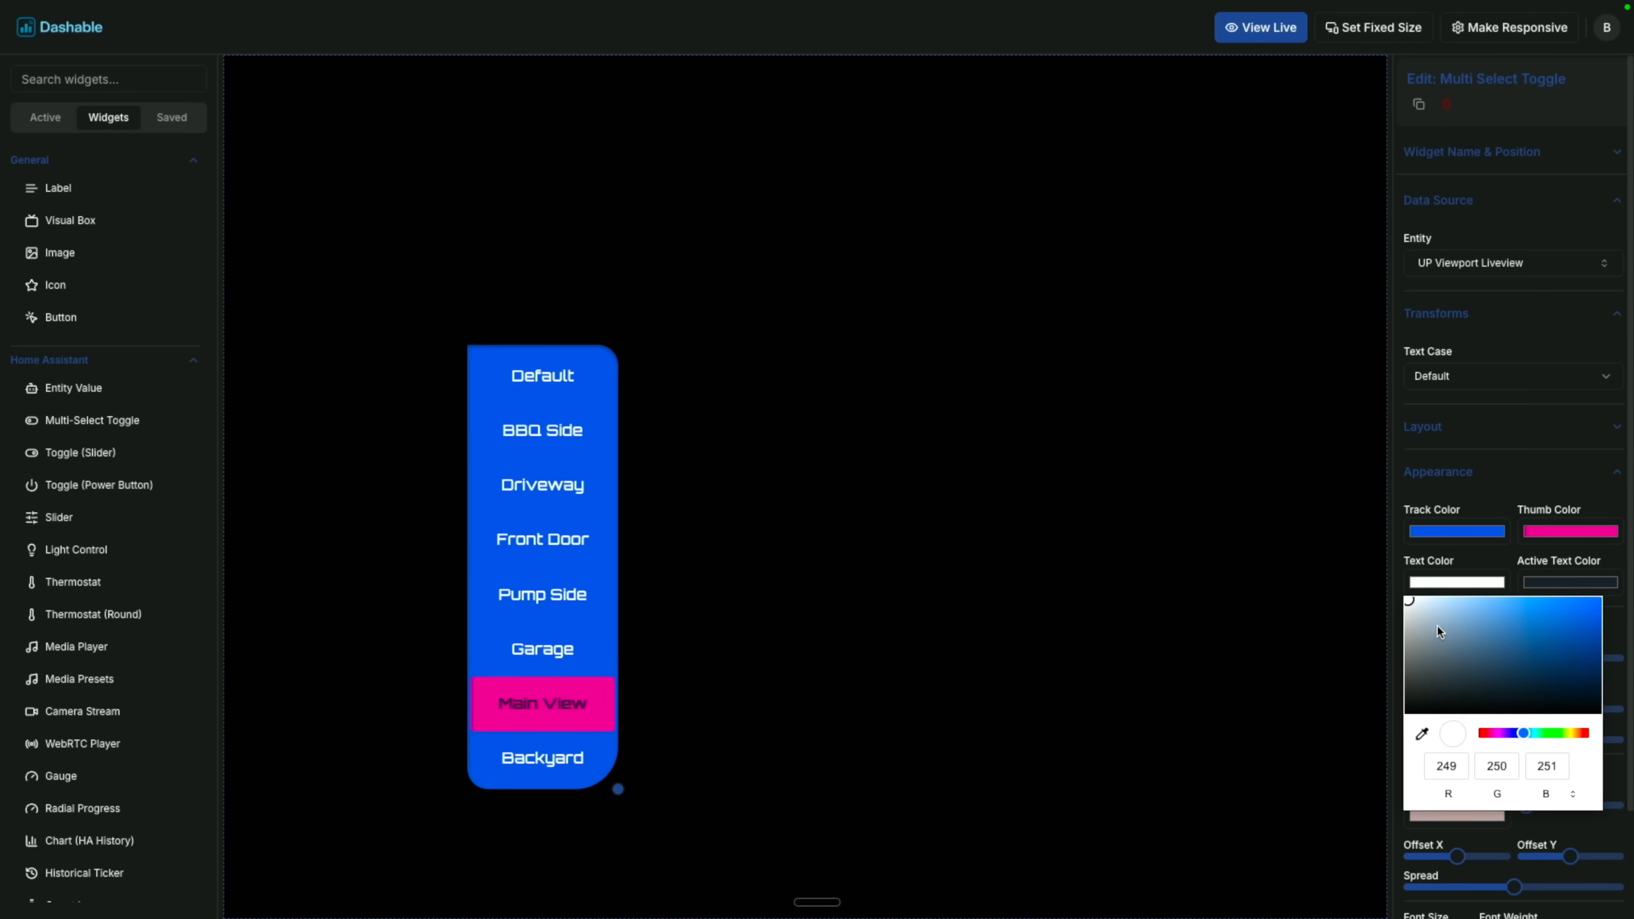
drag(1439, 630, 1484, 617)
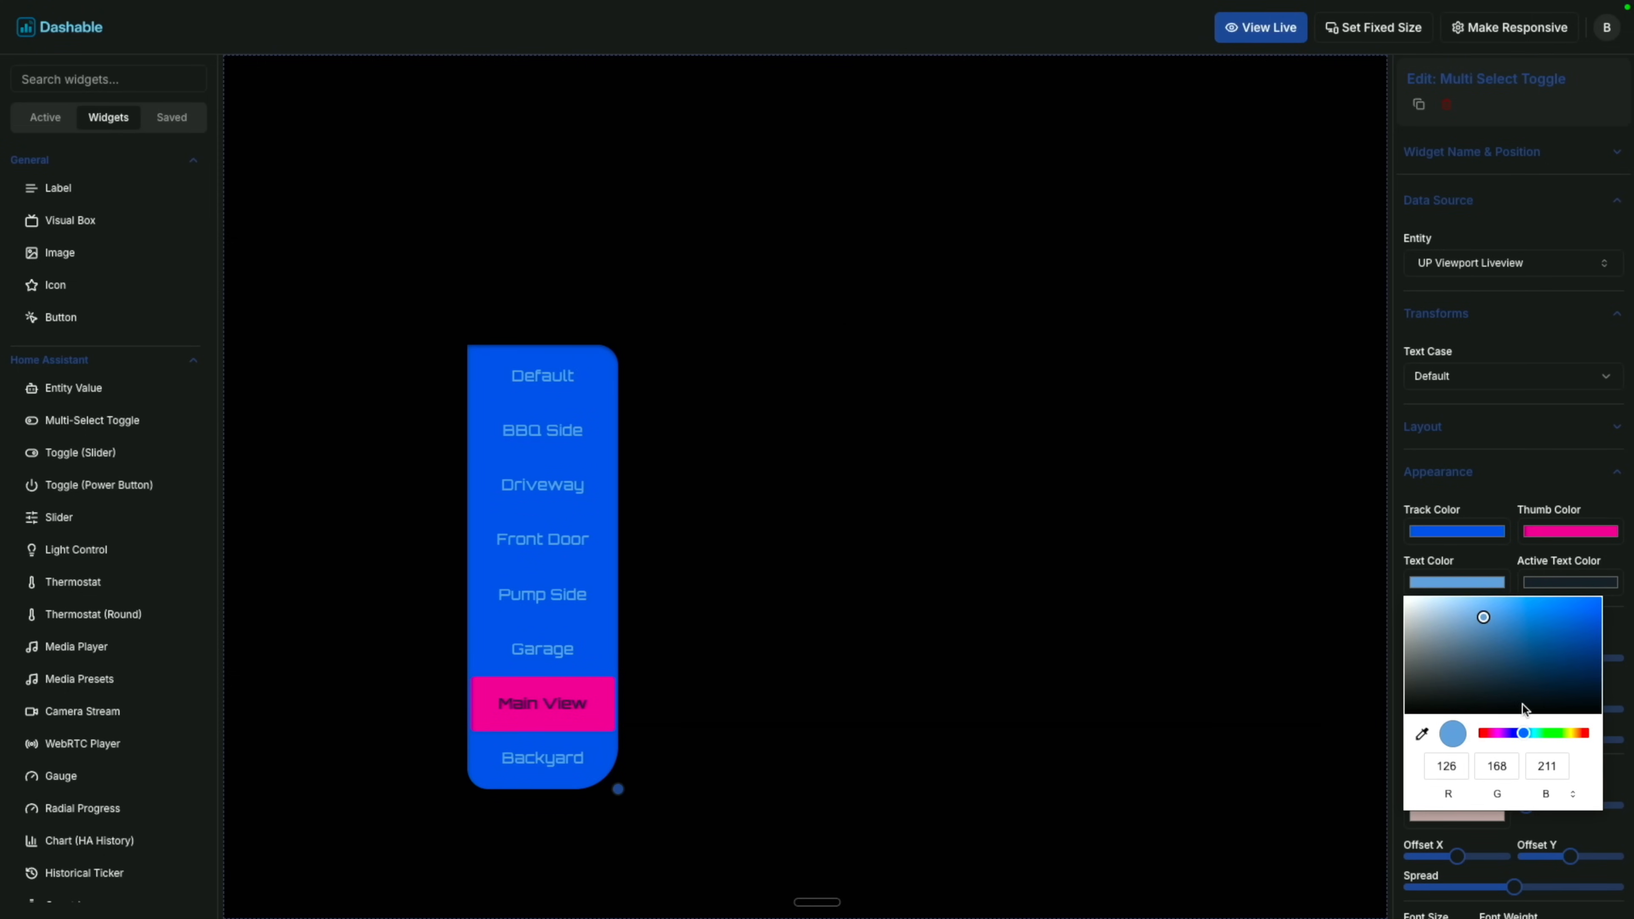
click(1549, 732)
click(1541, 648)
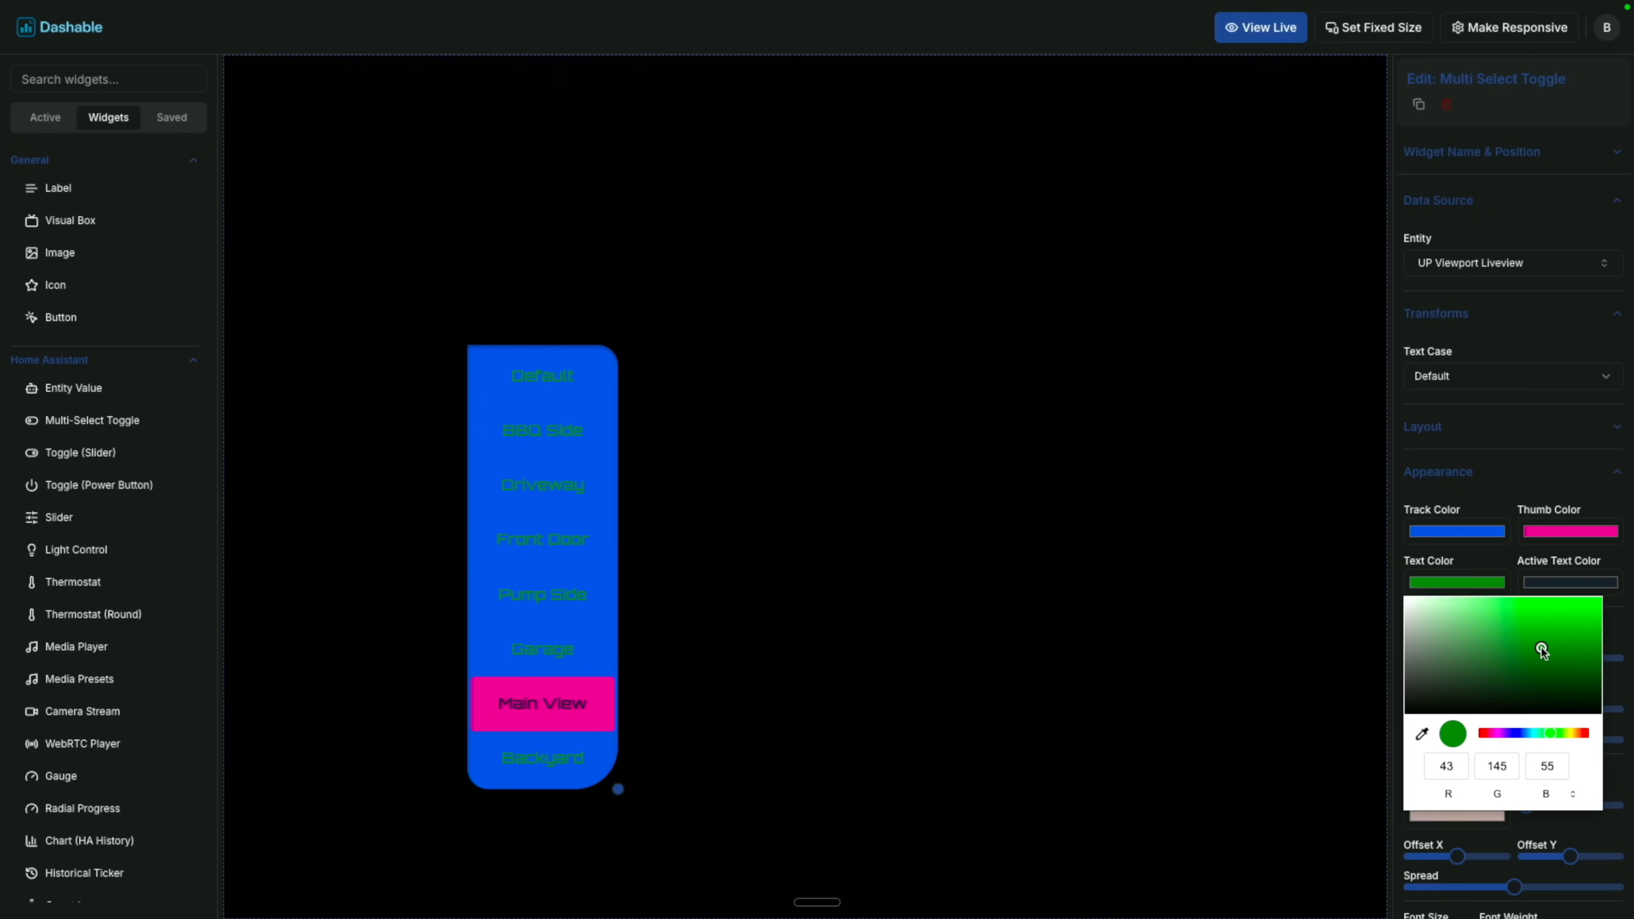
drag(1487, 636, 1408, 597)
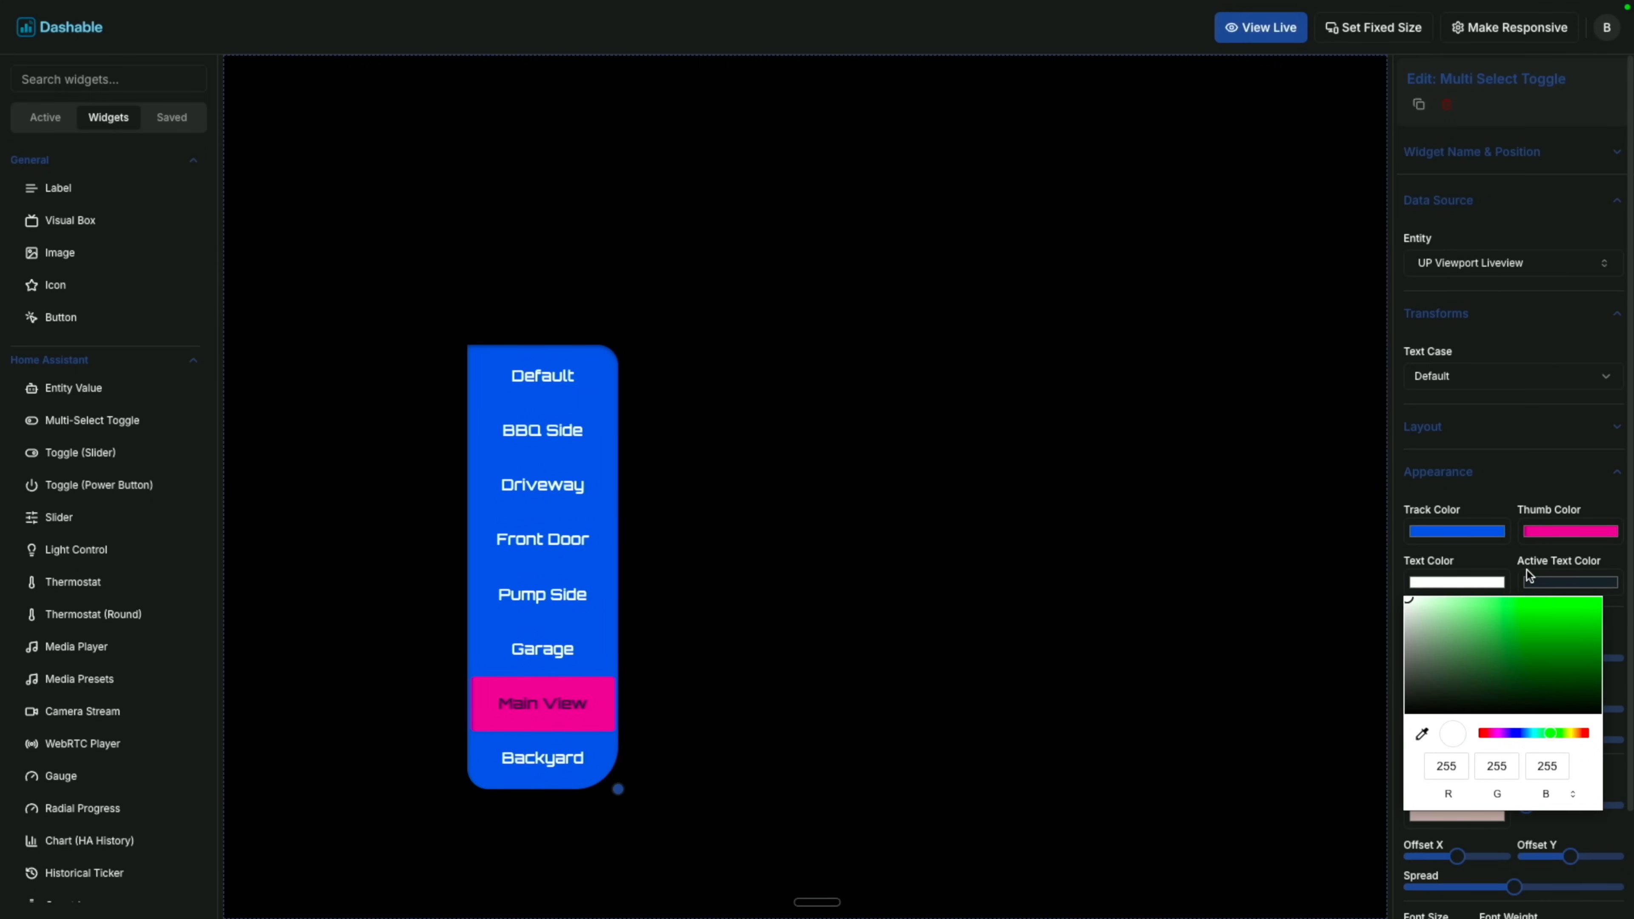
click(1549, 581)
drag(1561, 632, 1627, 680)
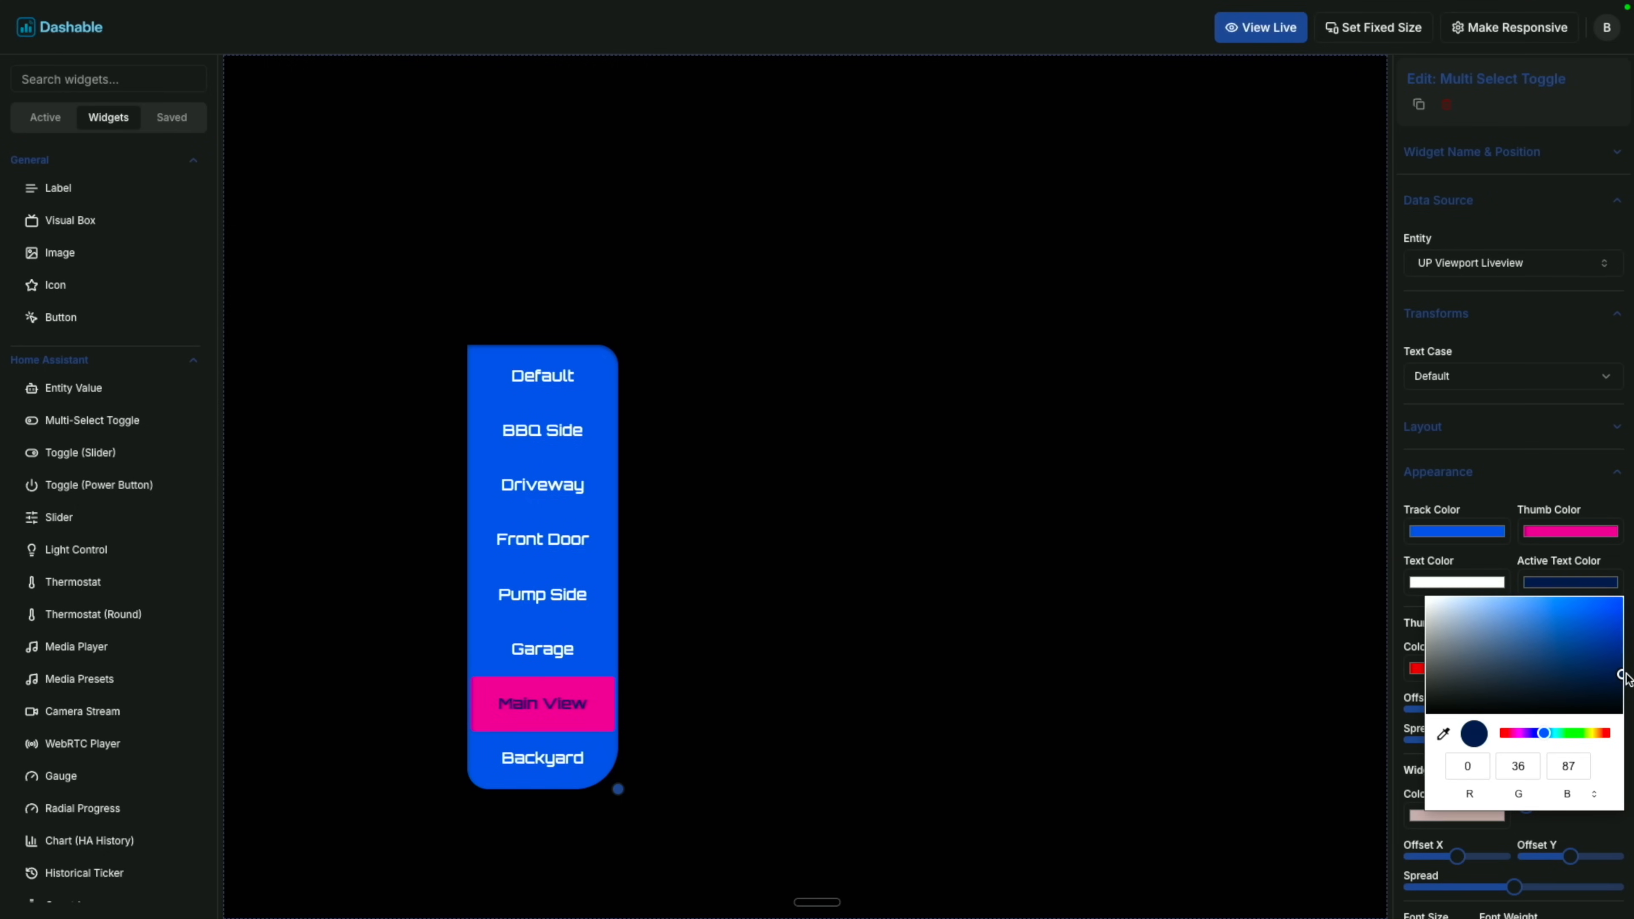
Deselect the toggle and test it live: Backyard, Pump Side, Front Door, then back to Main View.
click(1318, 598)
click(966, 398)
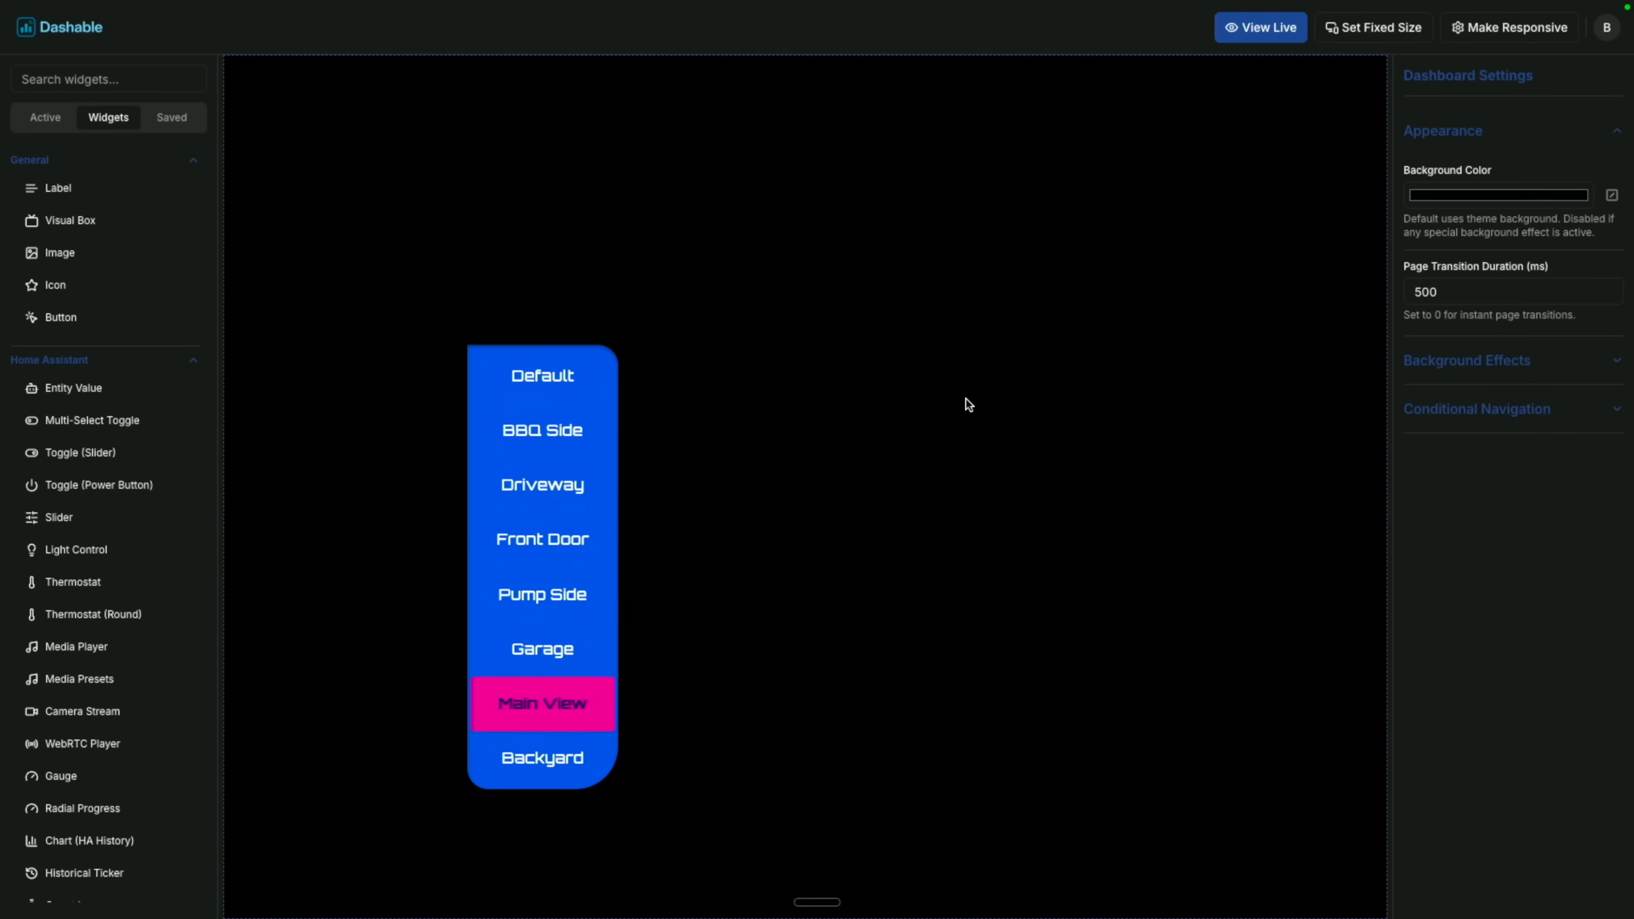
key(ctrl+e)
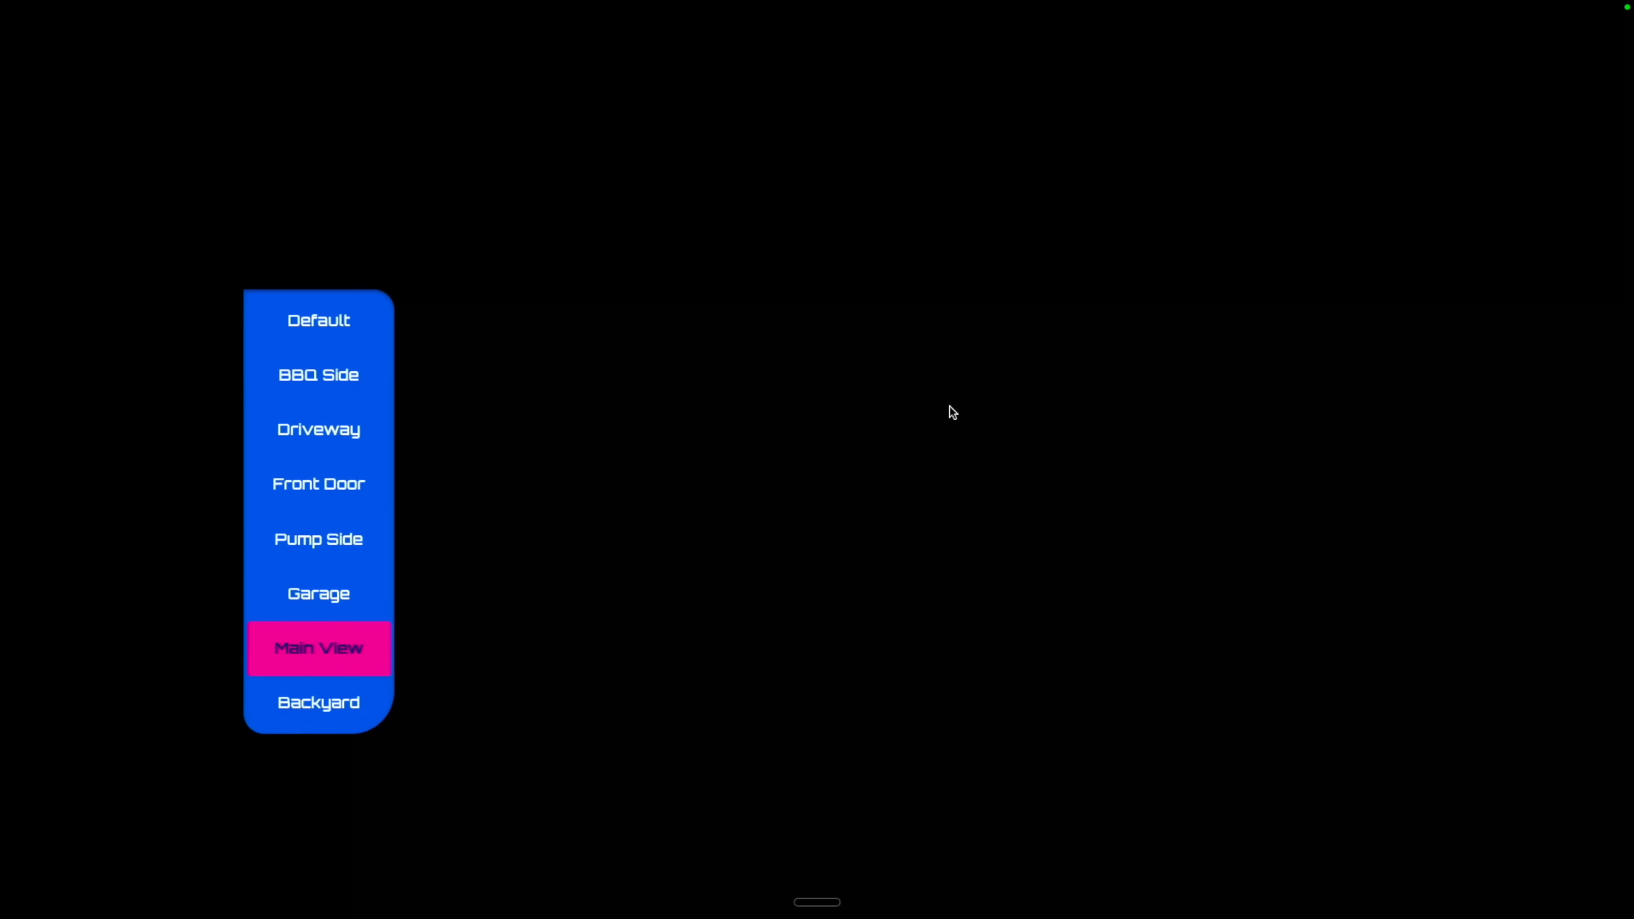
click(316, 711)
click(335, 526)
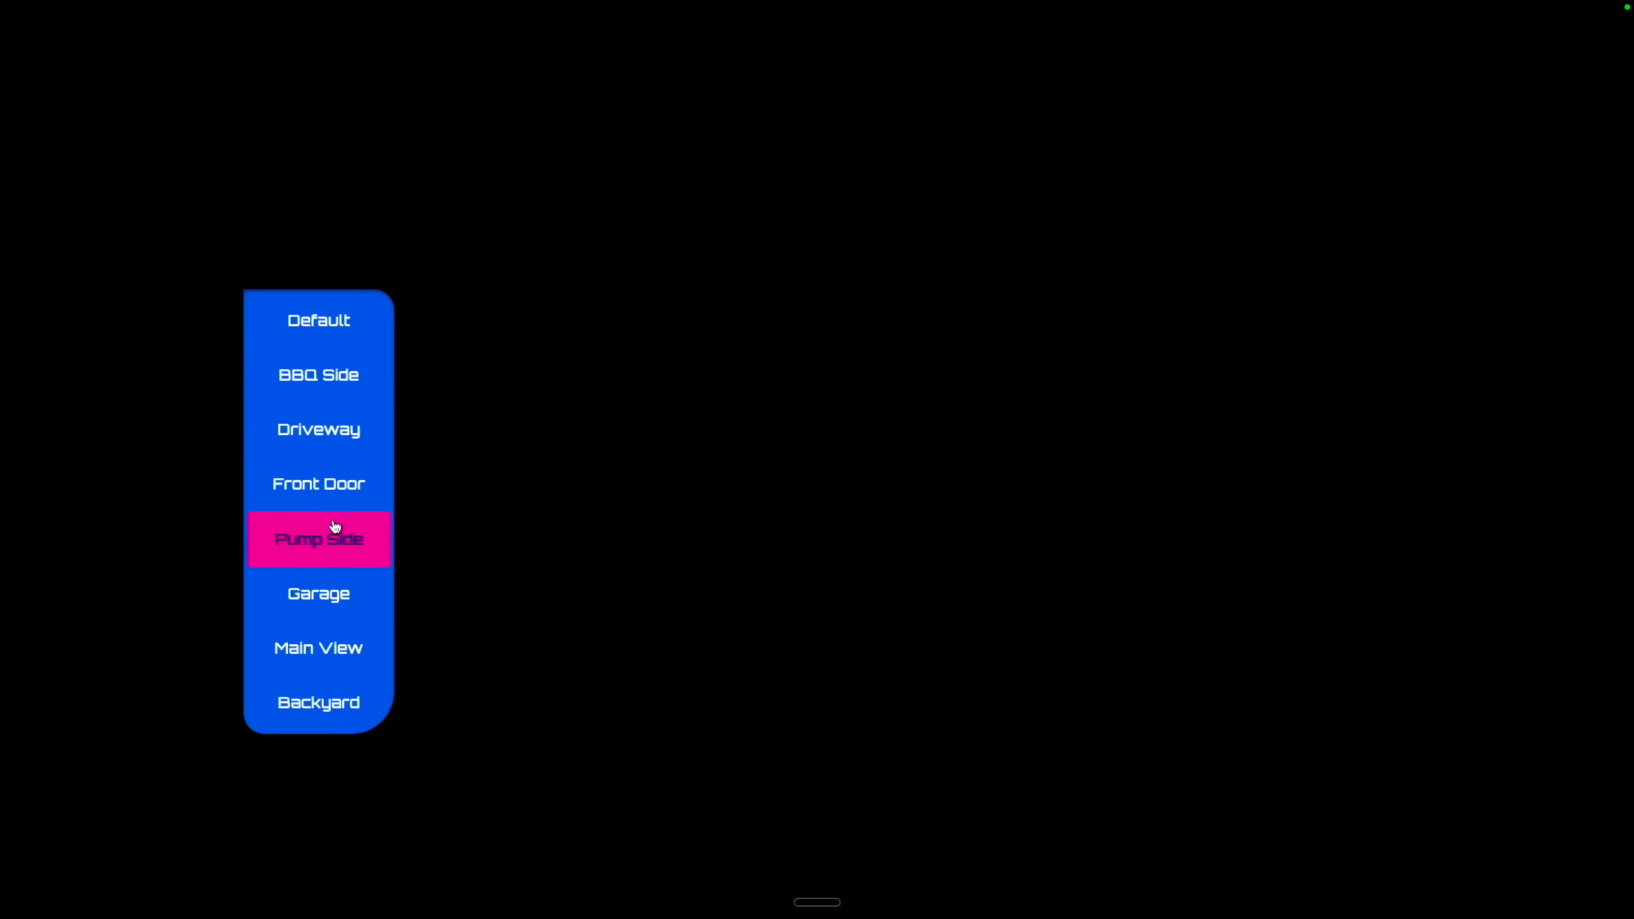
click(344, 468)
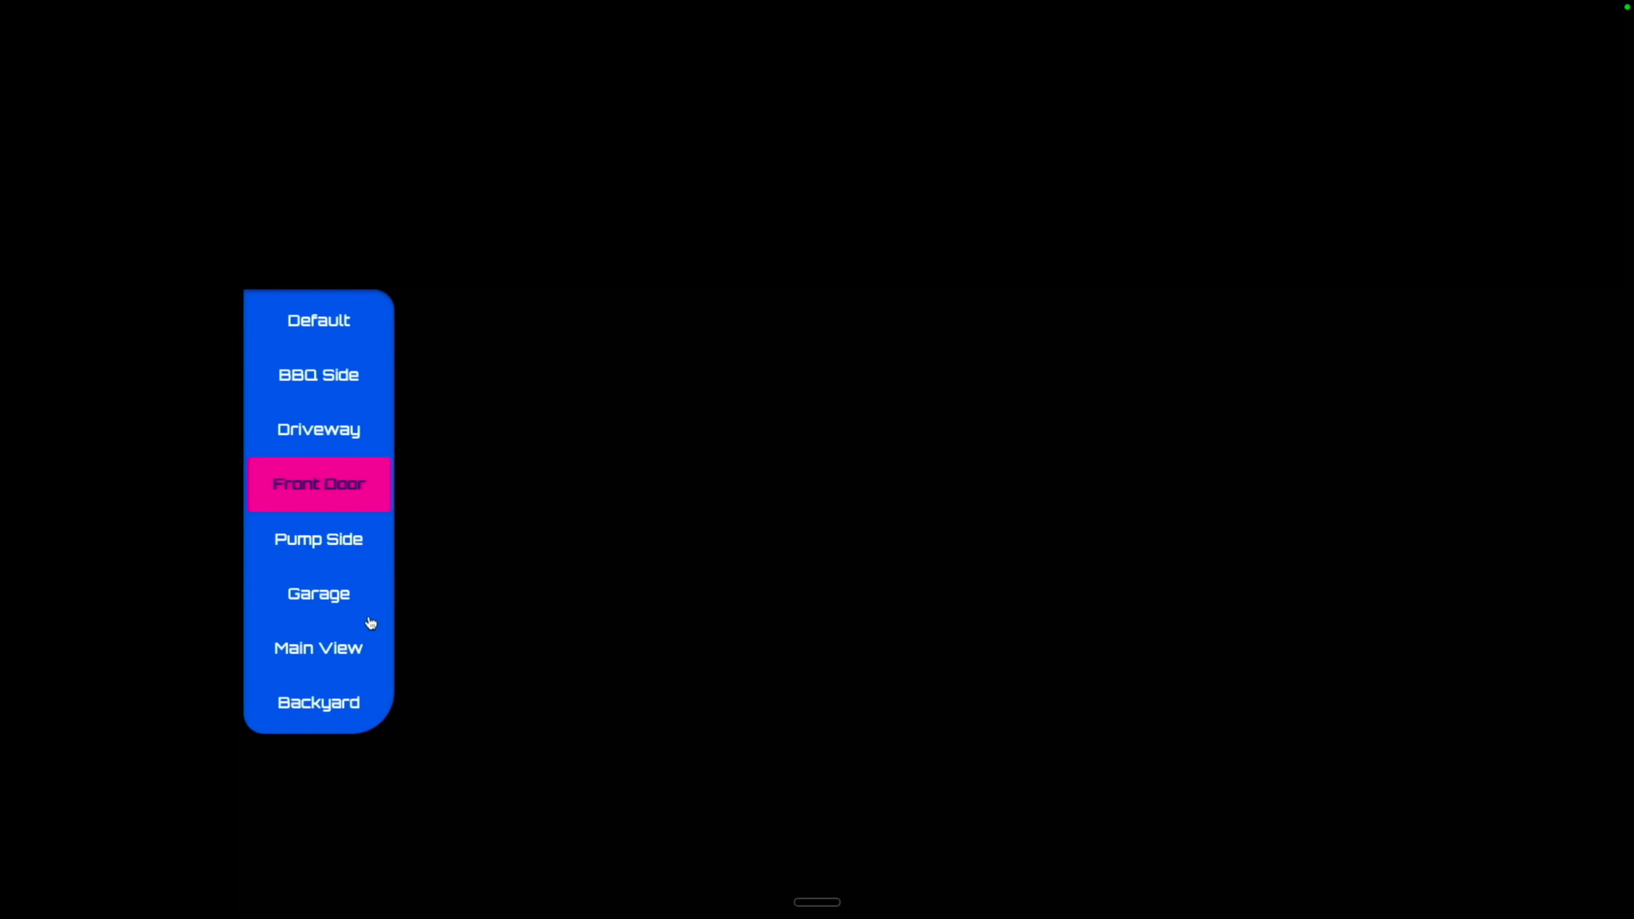
click(330, 649)
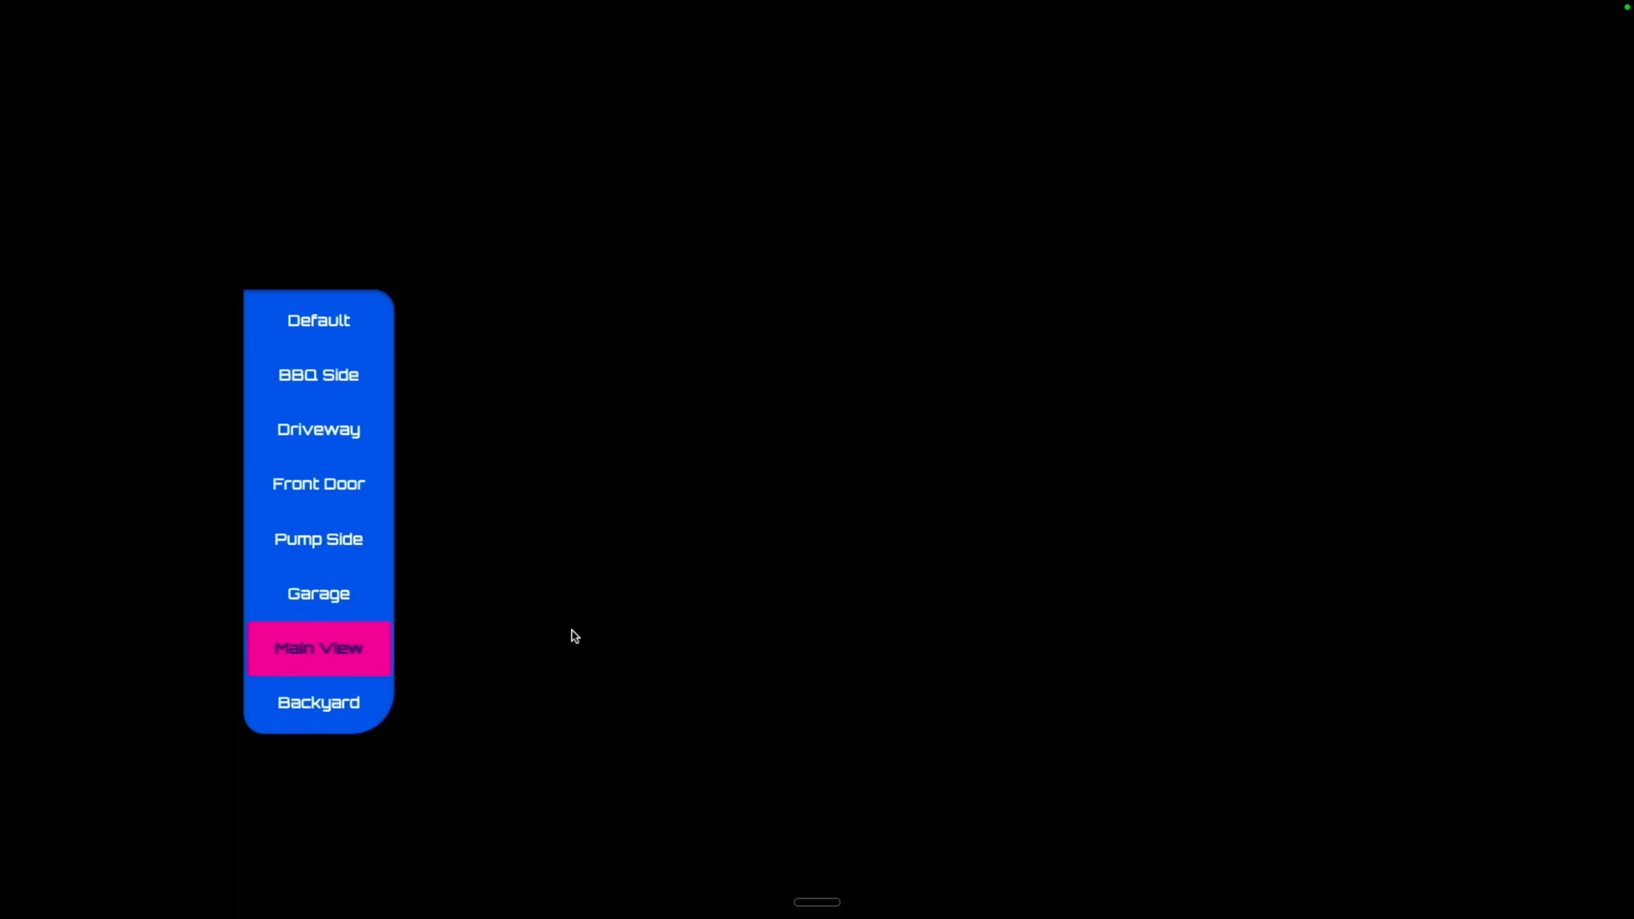
key(Escape)
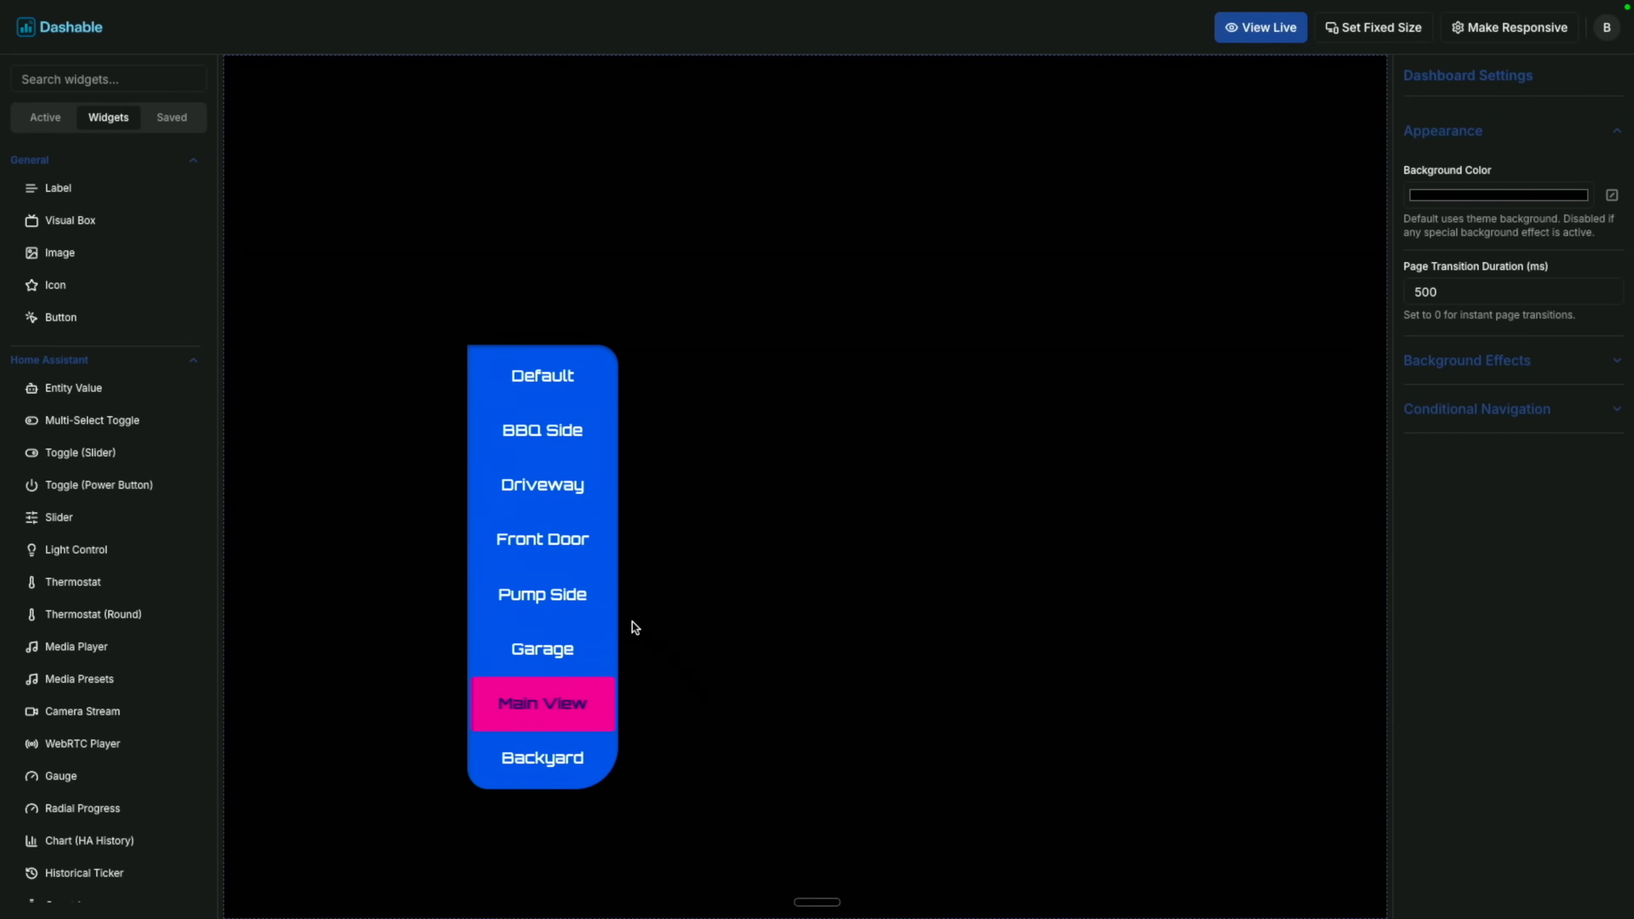